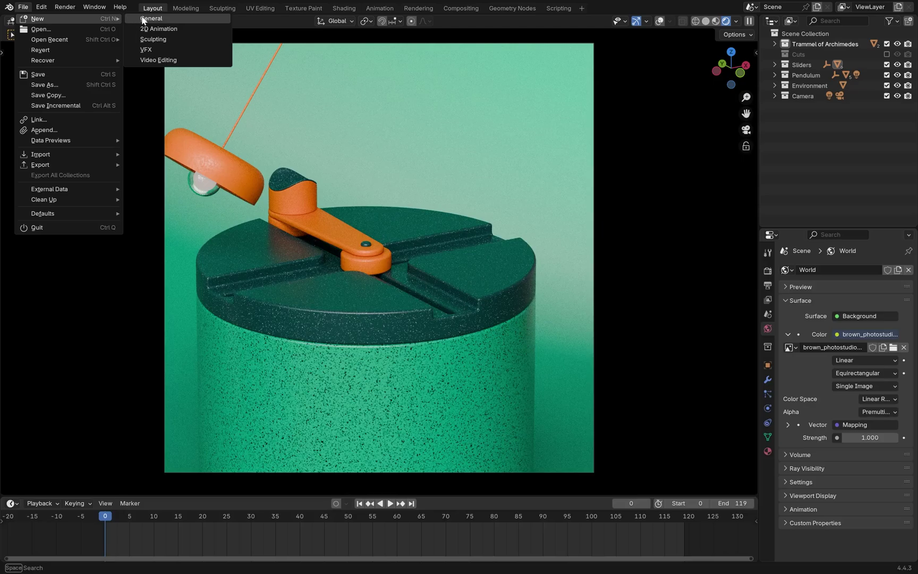
Step: Create a new General file and delete all of its default objects
left_click(142, 20)
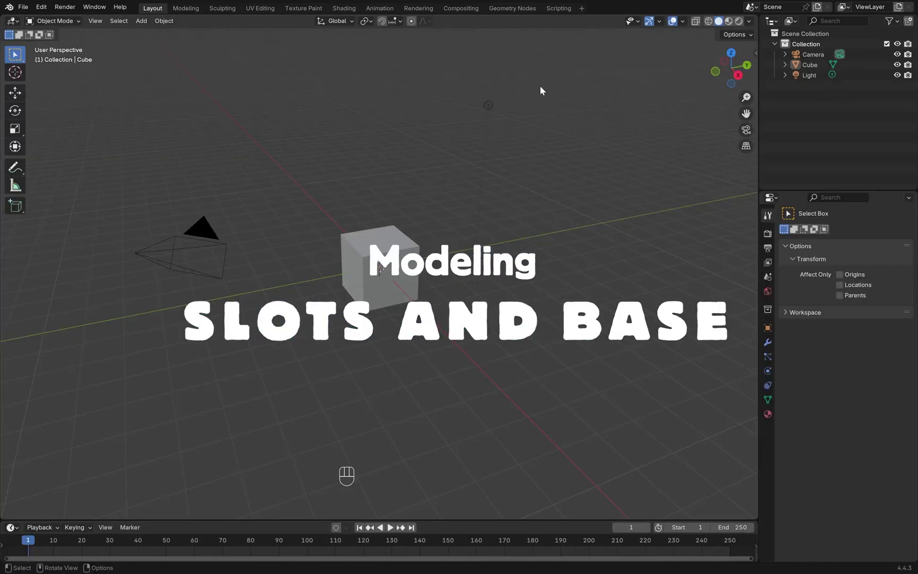
left_click_drag(525, 76, 36, 377)
key("Delete")
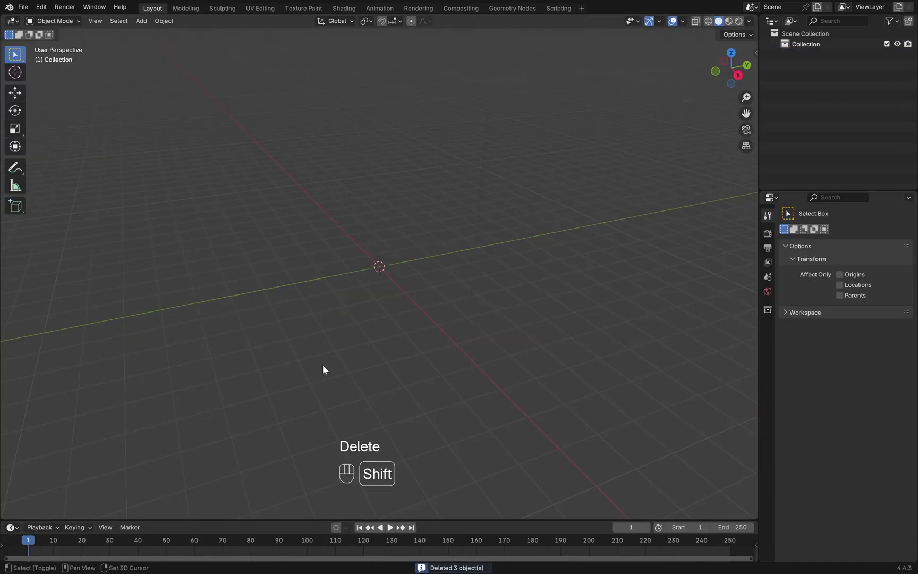
Step: Add a cylinder mesh with 100 vertices and a depth of 0.2 m
key("shift+a")
mouse_move(424, 221)
left_click(473, 272)
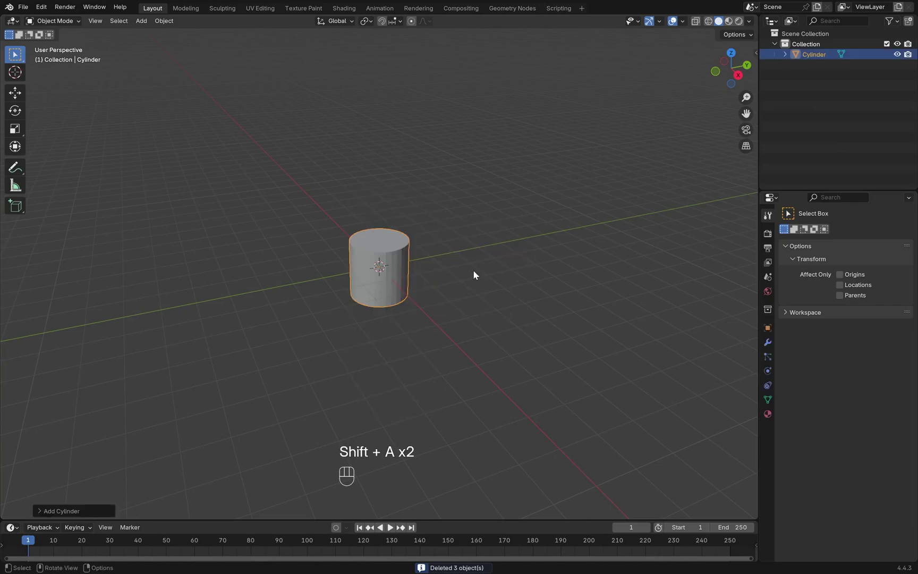
left_click(111, 507)
left_click(133, 386)
type("100")
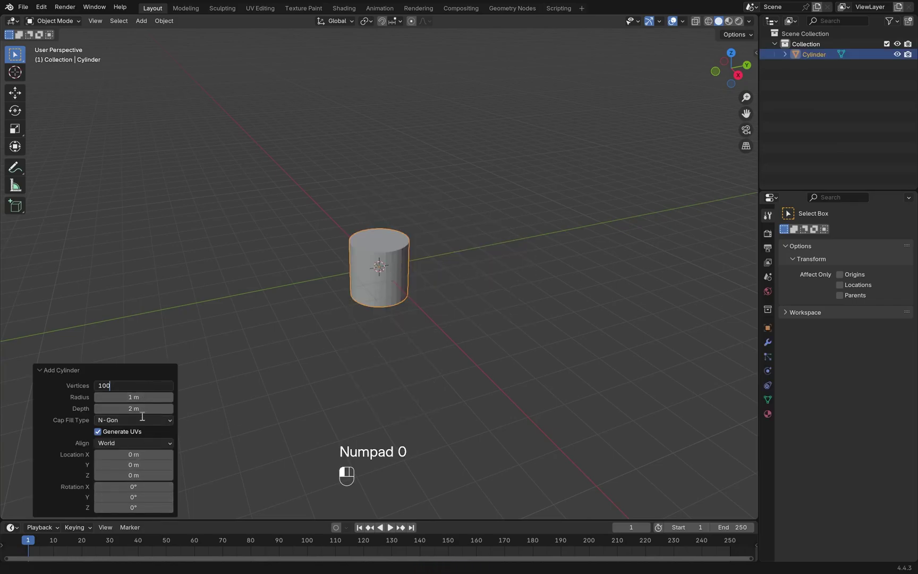
left_click(144, 412)
key("Return")
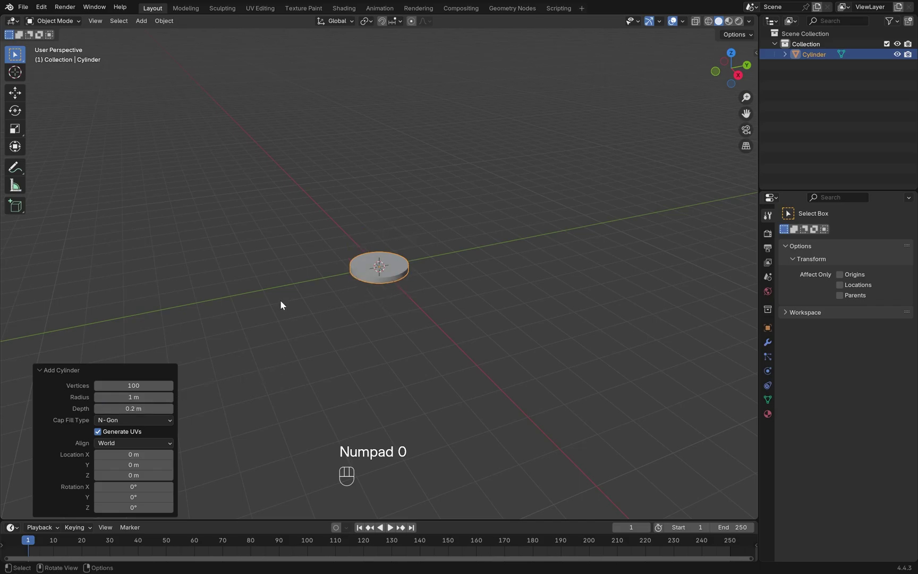
Step: Add the viewport's Wireframe overlay option to Quick Favorites and turn the wireframe overlay on
left_click(682, 22)
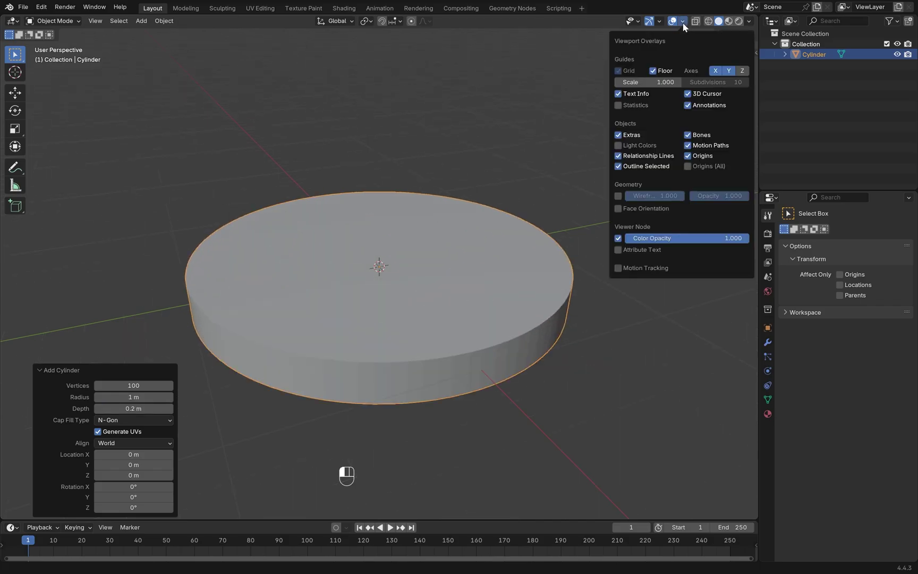
right_click(620, 195)
left_click(576, 250)
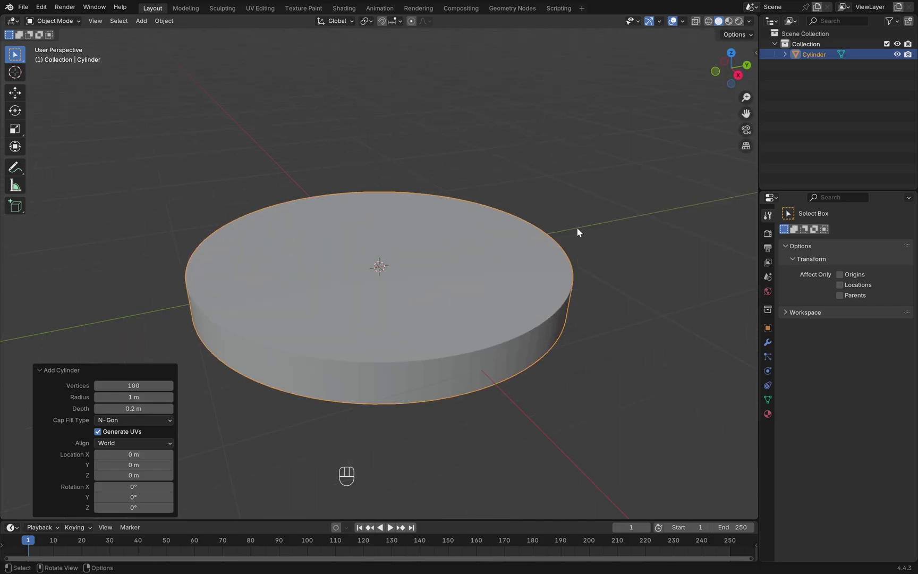
key("q")
left_click(581, 197)
Step: Add one centred horizontal loop cut around the side of the cylinder in Edit Mode, and return to Object Mode
middle_click_drag(506, 323, 485, 301)
key("Tab")
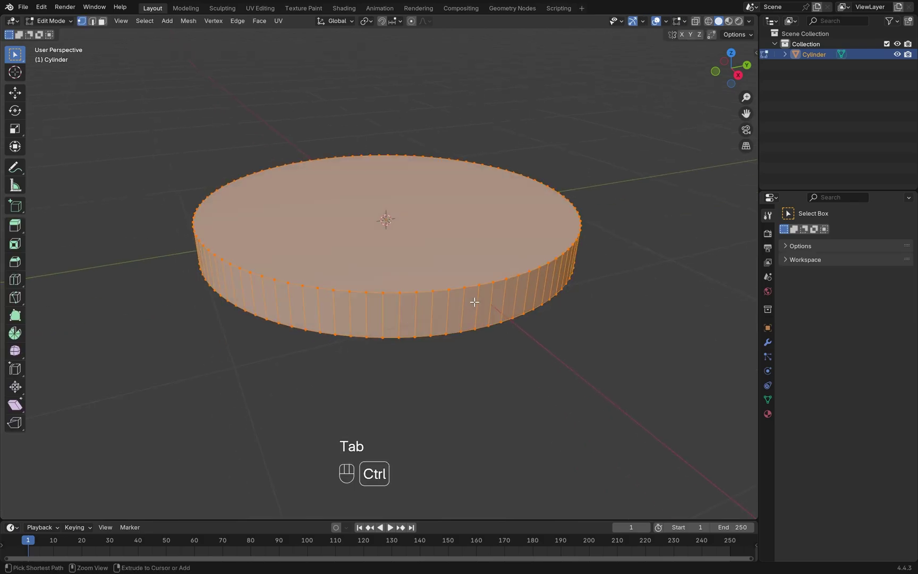
key("ctrl+r")
left_click(474, 302)
left_click(429, 278)
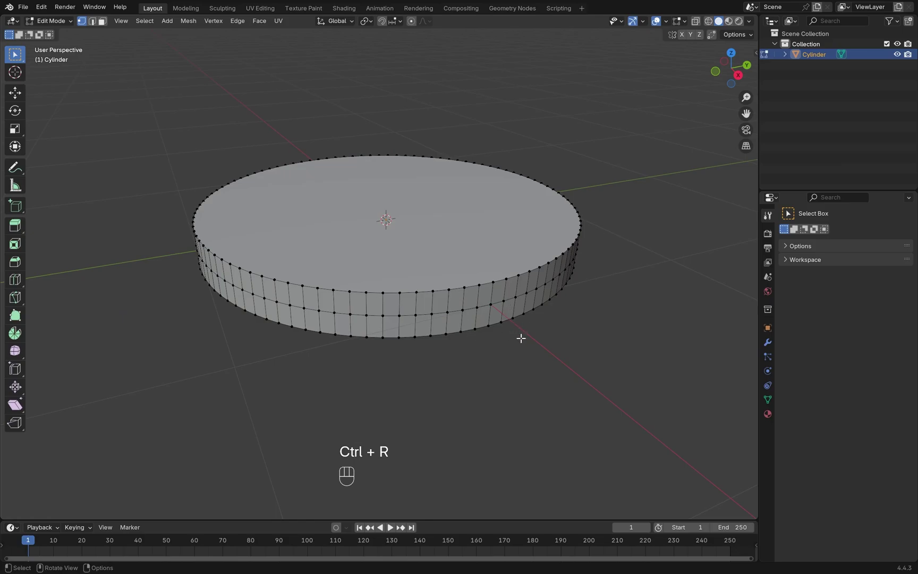
key("Tab")
Step: Add a cube mesh with a size of 0.3 m at the centre of the disc
key("shift+a")
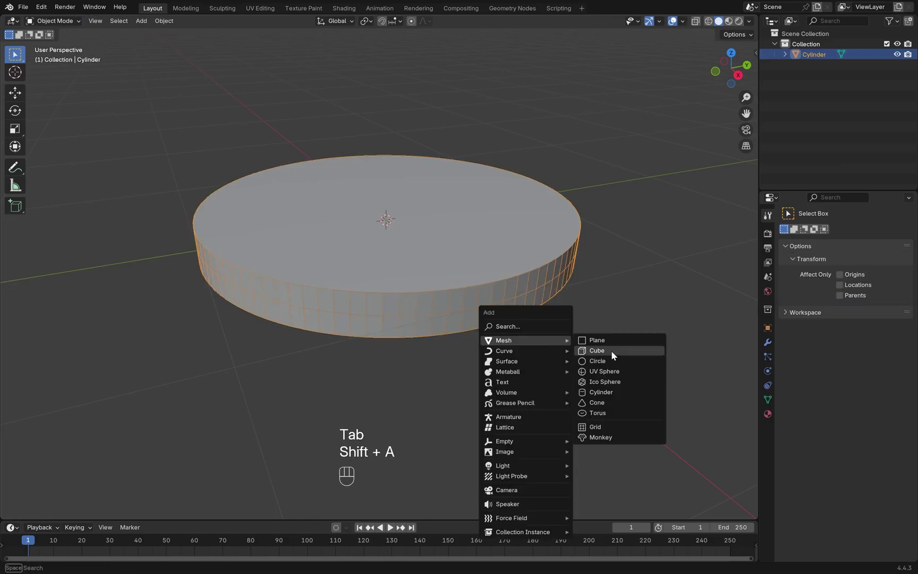
left_click(611, 350)
left_click(143, 418)
type("0.3")
key("Return")
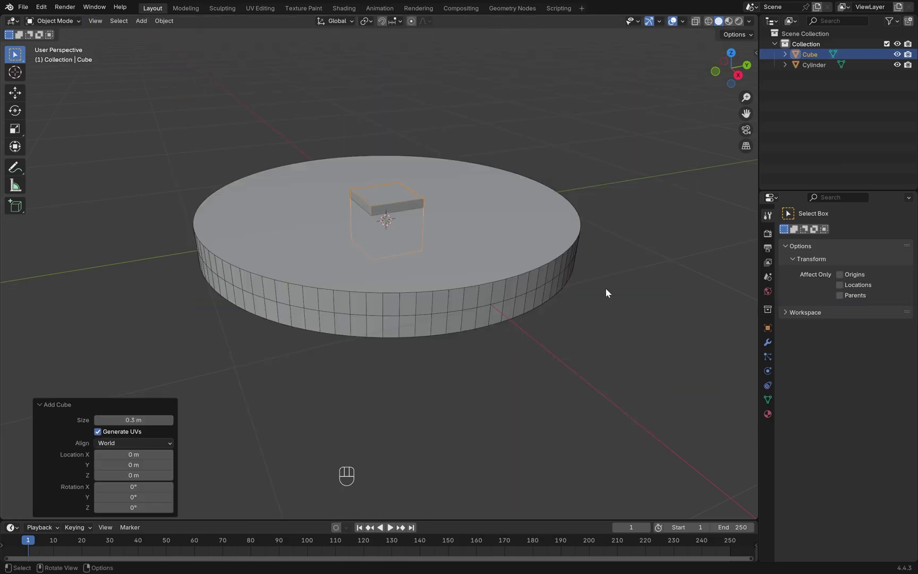
Step: Scale the cube's mesh by 7.3 along X in Edit Mode so the bar extends past both sides of the disc
key("KP_7")
key("Tab")
key("s")
key("x")
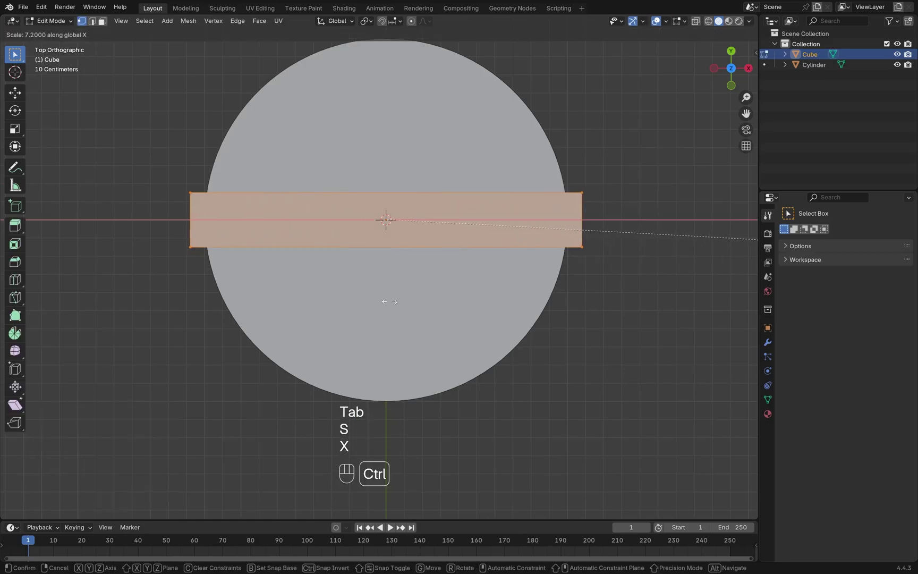
left_click(512, 328)
Step: Scale the bar's mesh to about 0.49 along Z and leave Edit Mode
key("KP_1")
key("s")
key("z")
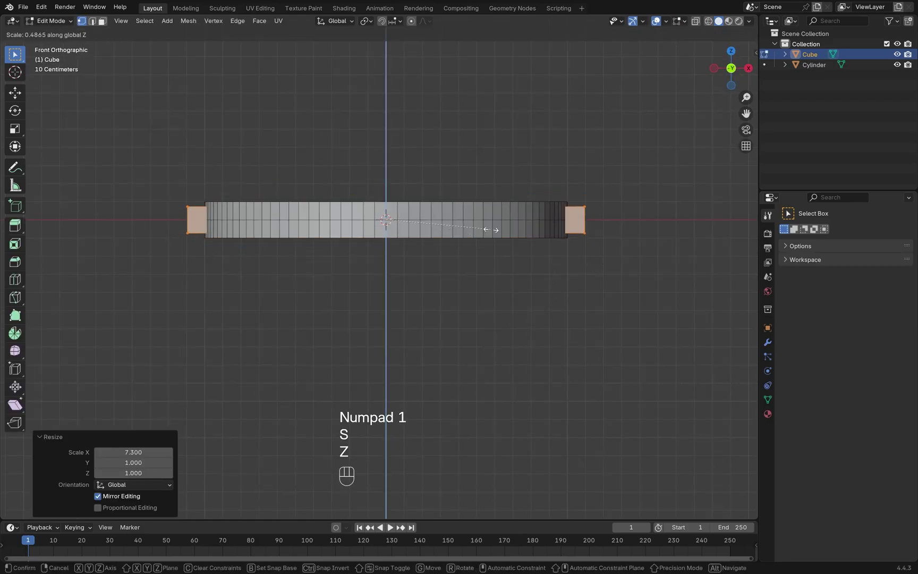
left_click(488, 230)
key("Tab")
Step: Move the bar up about 0.105 m along Z so it overlaps only the upper part of the disc
key("g")
key("z")
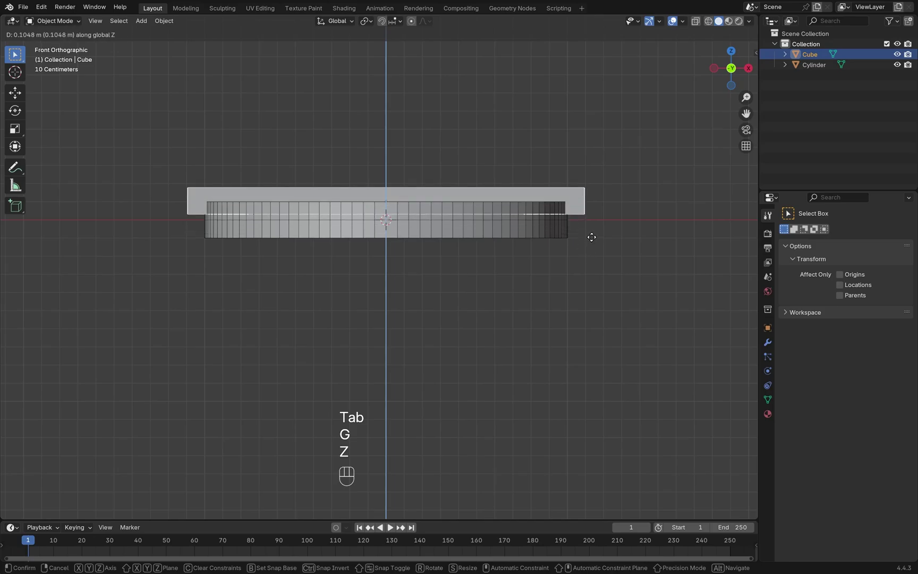
left_click(593, 237)
scroll(469, 208, "up", 1)
scroll(471, 222, "up", 1)
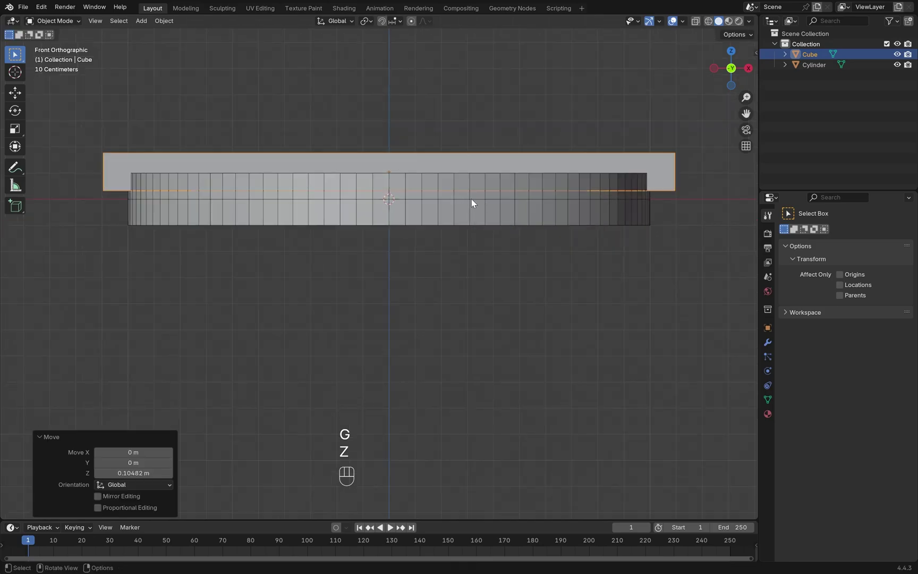
Step: Duplicate the bar and rotate the copy 90 degrees about Z to form a cross
middle_click_drag(633, 274, 552, 327)
scroll(552, 328, "down", 3)
key("shift+d")
key("r")
key("z")
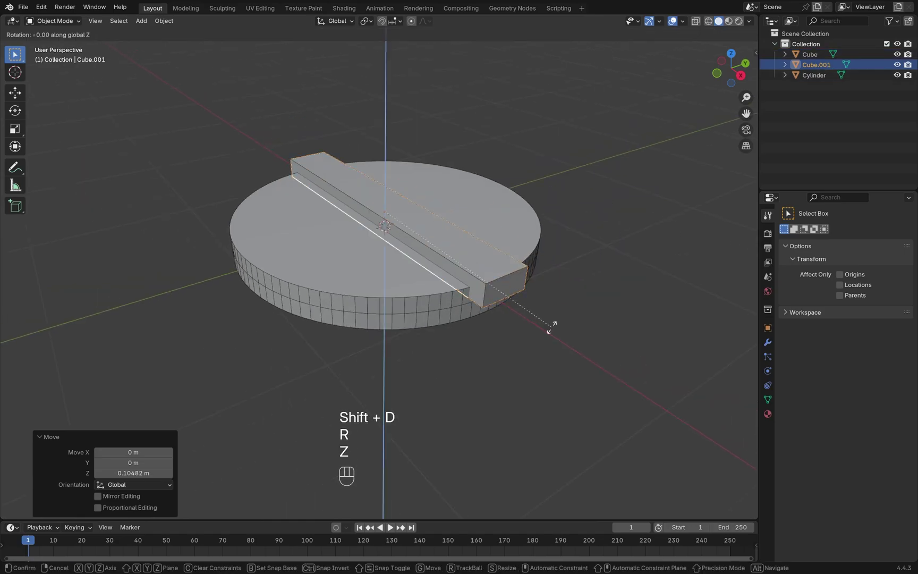
key("9")
key("0")
key("Return")
left_click(465, 256)
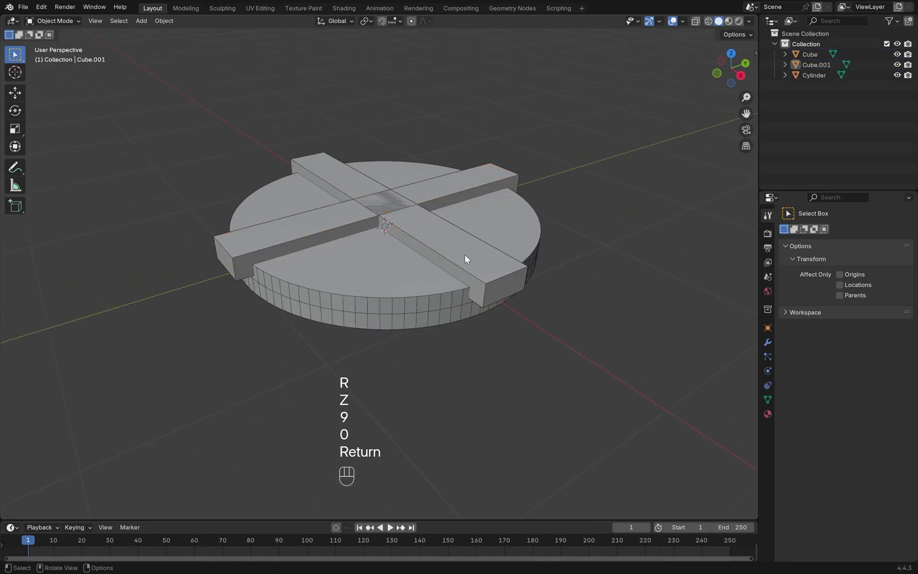
Step: Add a Boolean modifier to the cylinder and duplicate that modifier
left_click(541, 264)
left_click(515, 214)
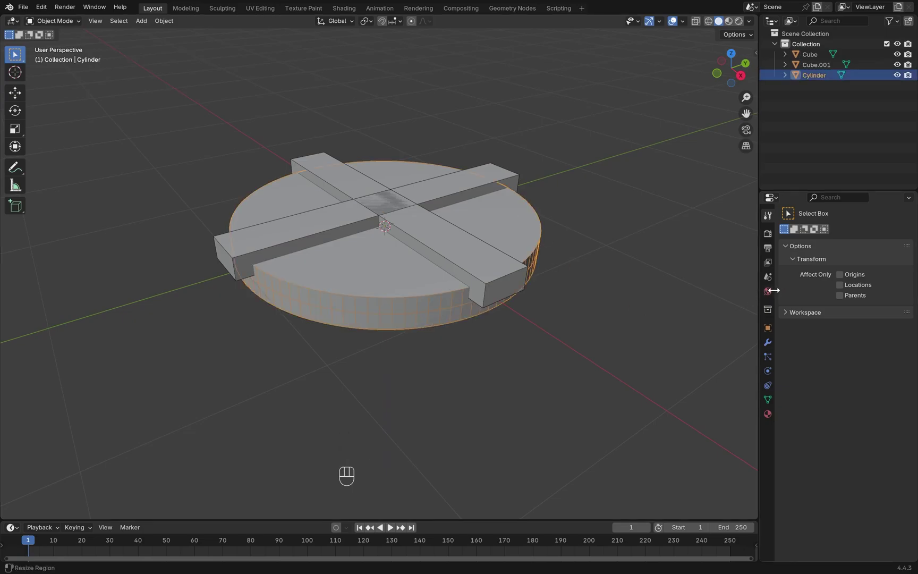
left_click(767, 342)
left_click(829, 234)
mouse_move(828, 234)
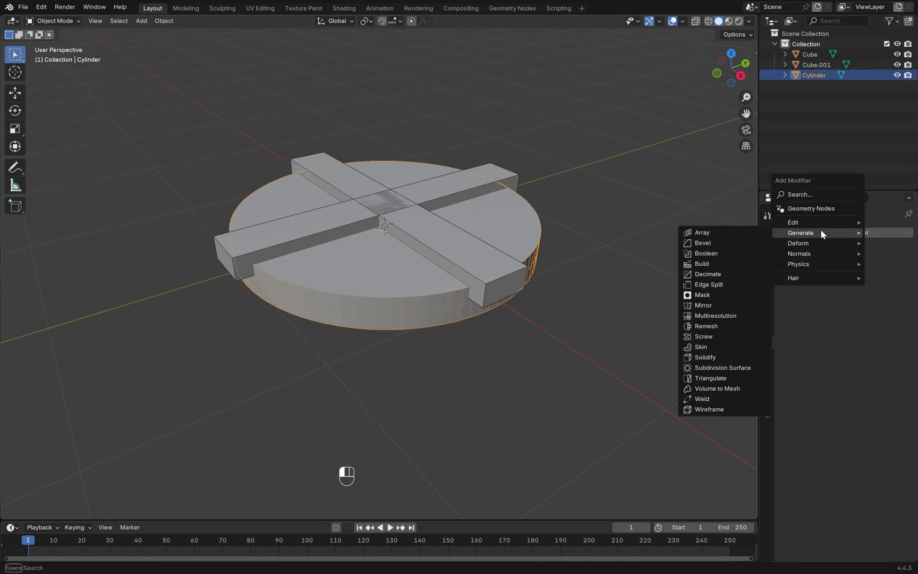
left_click(704, 253)
key("shift+s")
key("shift+d")
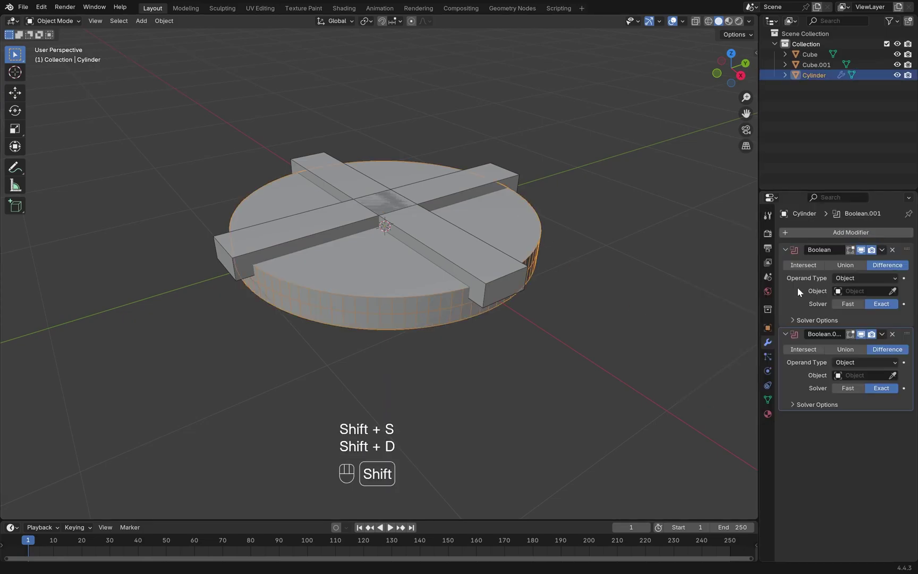
Step: Assign the two crossed bars, Cube and Cube.001, as the objects of the cylinder's two Boolean Difference modifiers
left_click(895, 292)
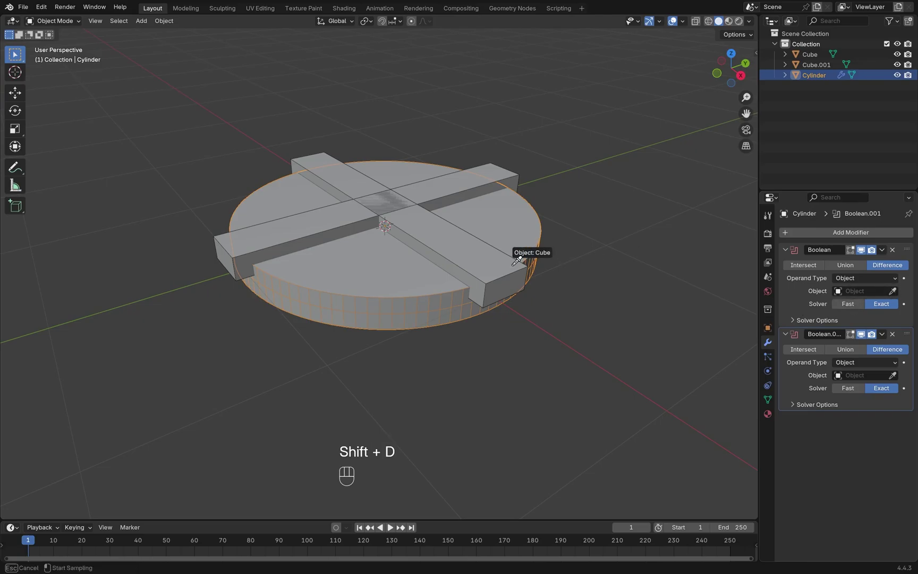
left_click(514, 250)
left_click(537, 179)
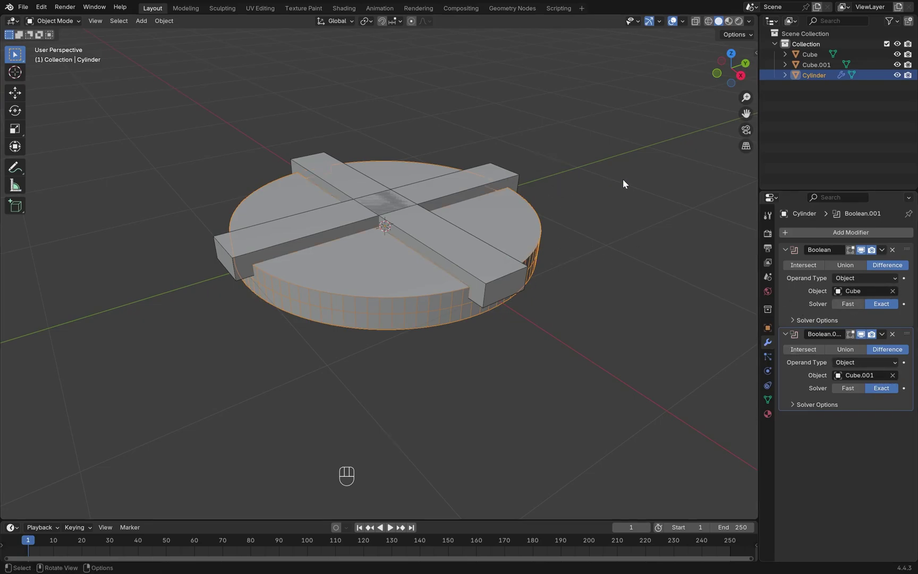
Step: Move both bars to a new collection named Cuts and hide them in the viewport
left_click(465, 174)
left_click(462, 234, "shift")
key("m")
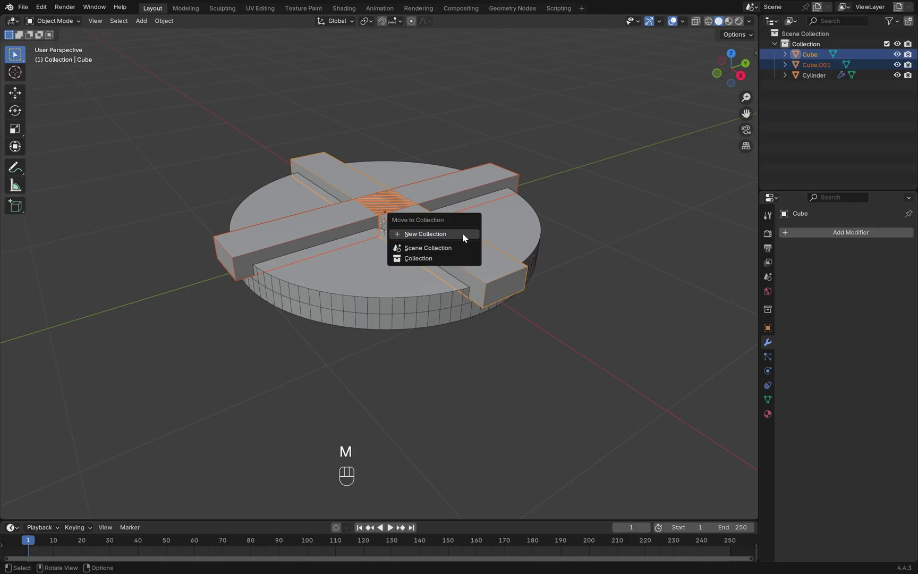
left_click(463, 234)
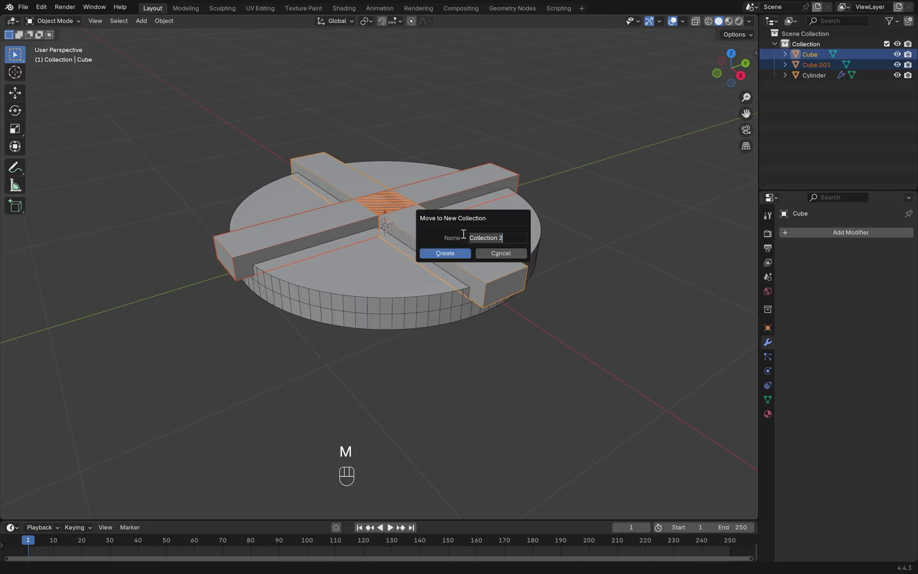
key("Caps_Lock")
type("Cu")
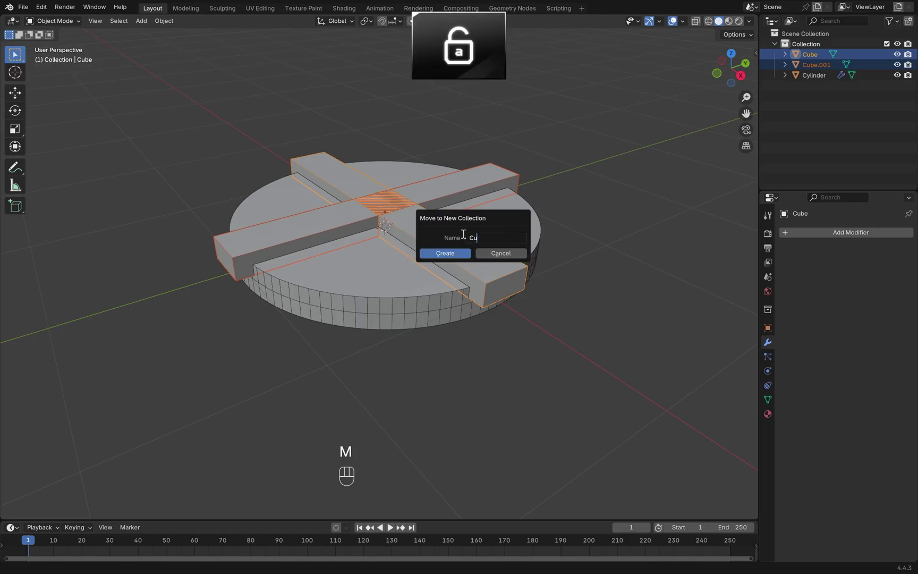
type("ts")
left_click(450, 253)
key("h")
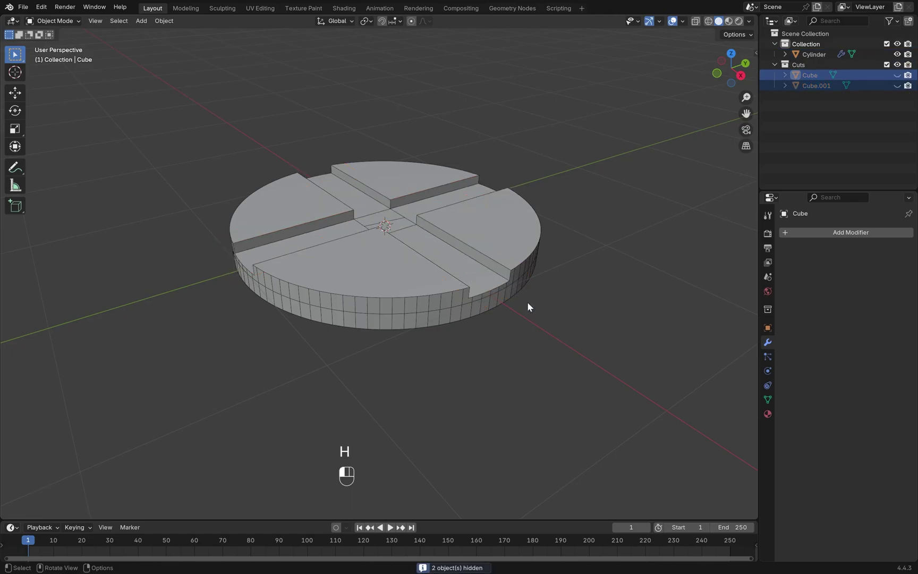
Step: Apply both Boolean modifiers on the cylinder
mouse_move(446, 247)
middle_mouse_down()
mouse_move(454, 278)
mouse_move(445, 257)
middle_mouse_up()
left_click(444, 257)
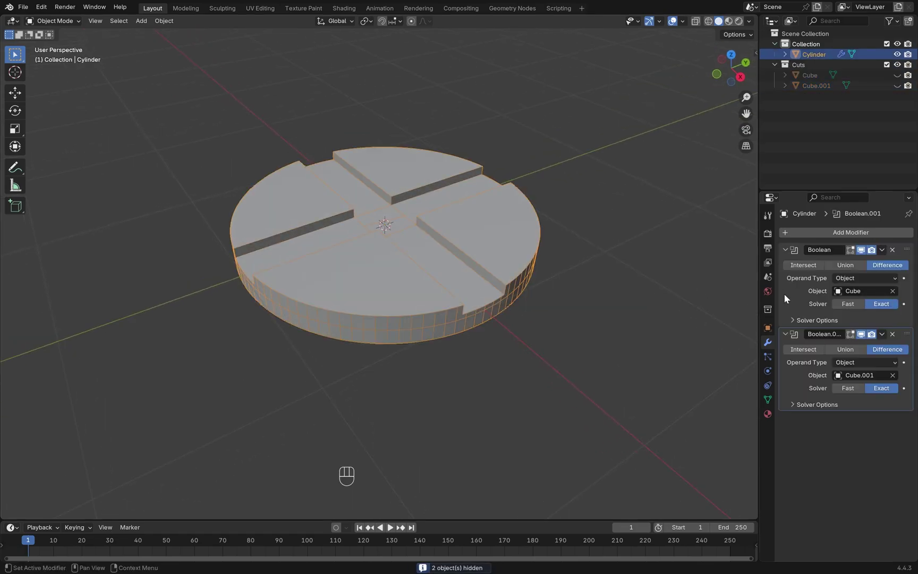
key("ctrl+a")
key("ctrl+a")
scroll(420, 231, "up", 3)
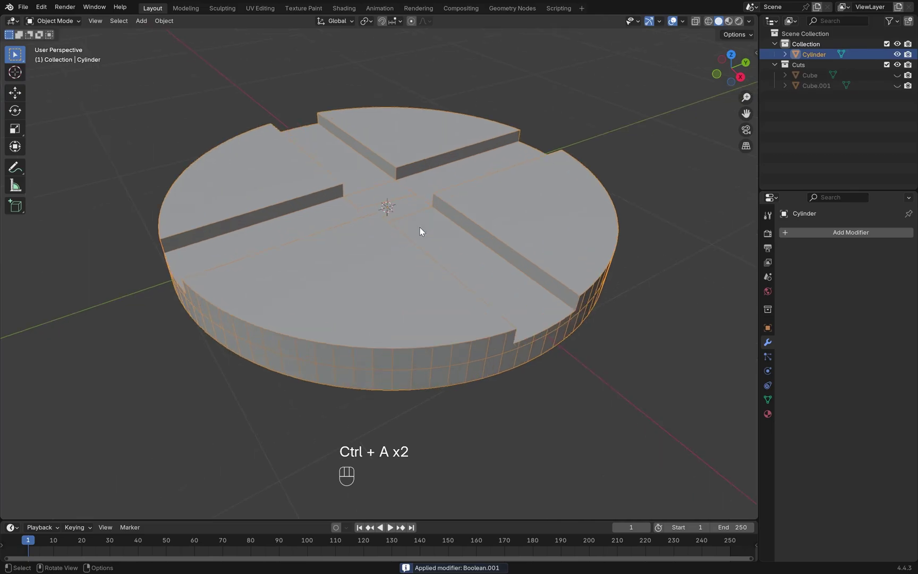
Step: Dissolve the stray edge running across the central square where the slots meet
key("Tab")
key("2")
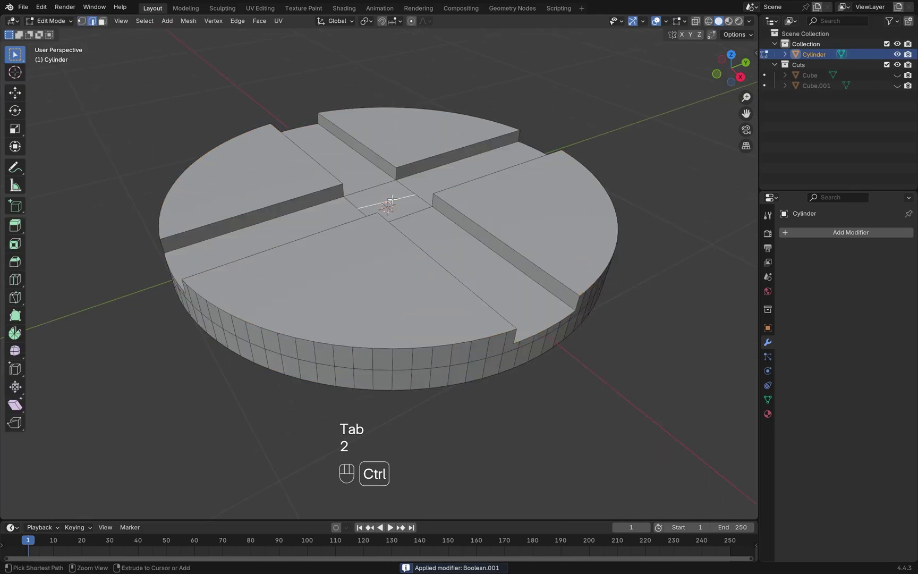
key("ctrl+x")
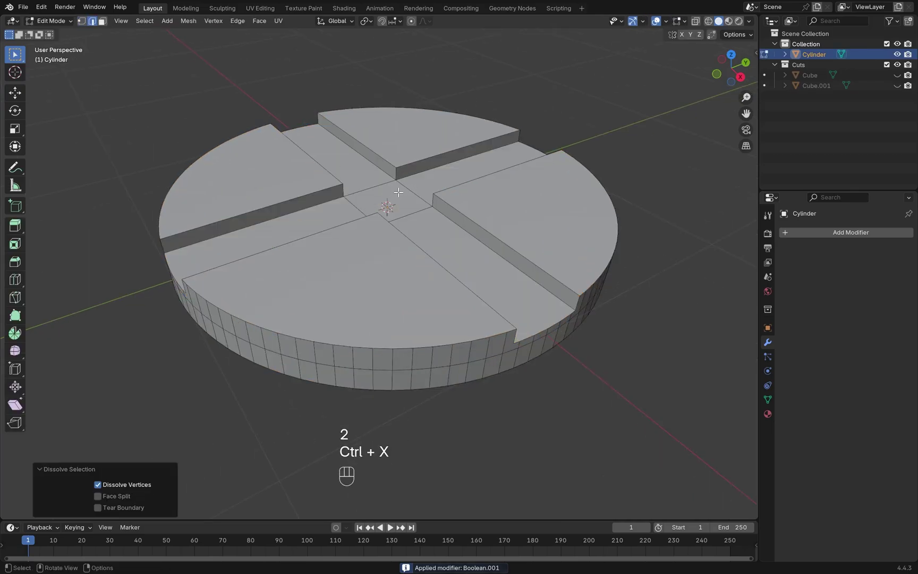
Step: Select the four short vertical corner edges where the slots cross at the centre of the disc
middle_click_drag(398, 193, 435, 206)
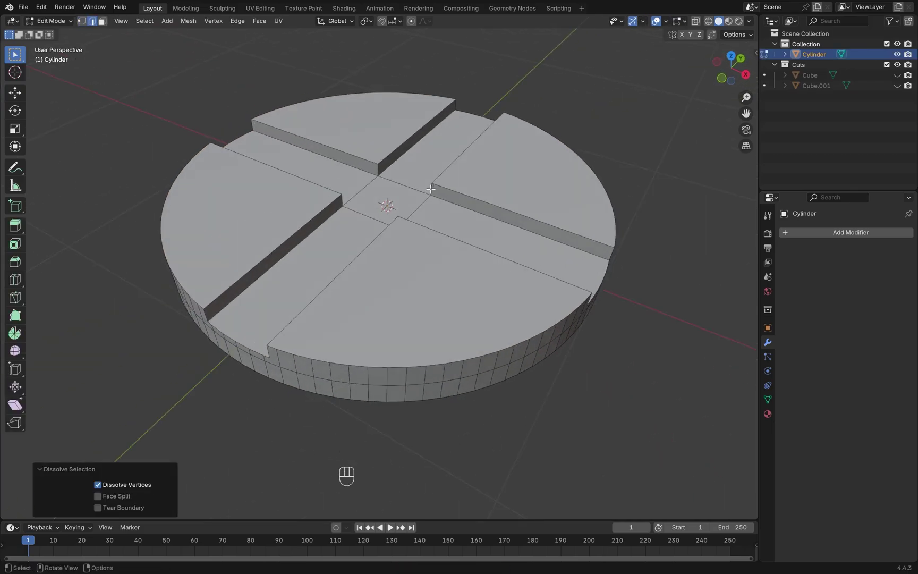
left_click(382, 170)
left_click(343, 204, "shift")
middle_click_drag(345, 203, 380, 200)
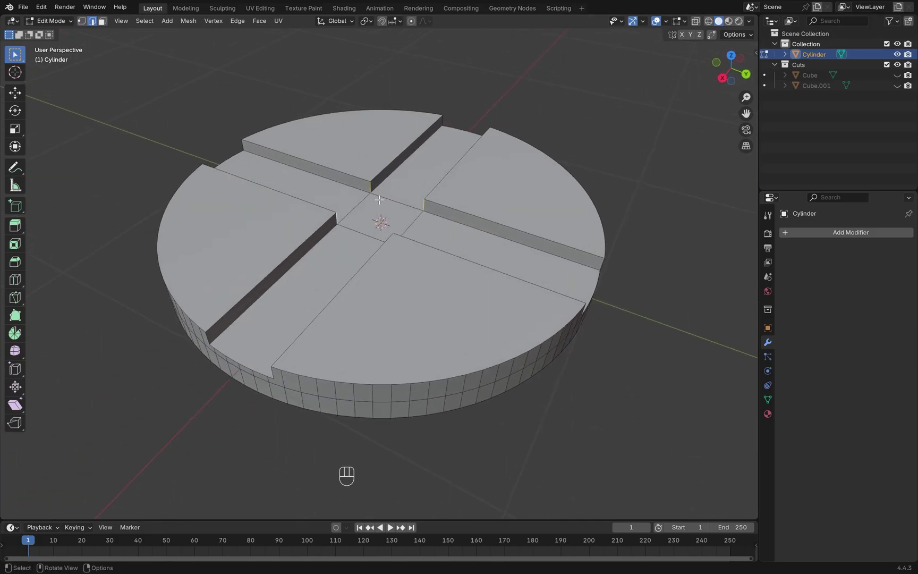
Step: Add a Bevel modifier to the cylinder with its limit method set to Weight
left_click(861, 234)
mouse_move(847, 235)
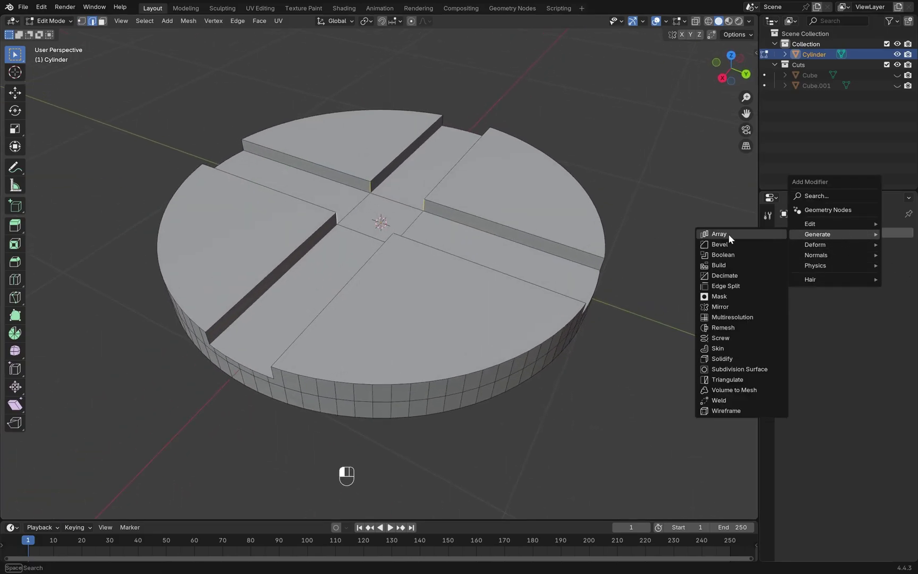
left_click(729, 245)
left_click(862, 319)
left_click(855, 357)
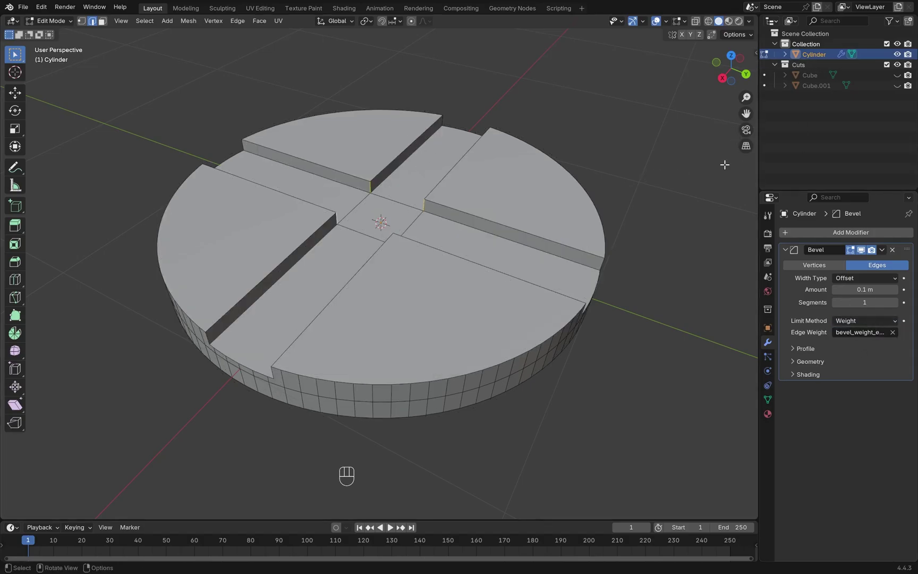
Step: Set the mean bevel weight of the selected corner edges to 1
key("n")
left_click(752, 55)
left_click(705, 169)
type("1")
key("Return")
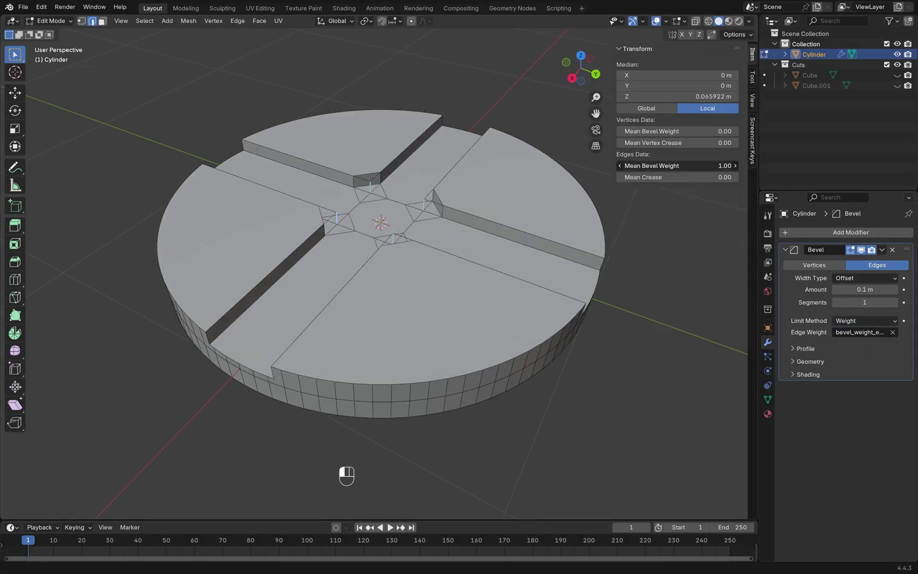
Step: Increase the segment count of the Bevel modifier to round the slots' inner corners
scroll(471, 216, "up", 1)
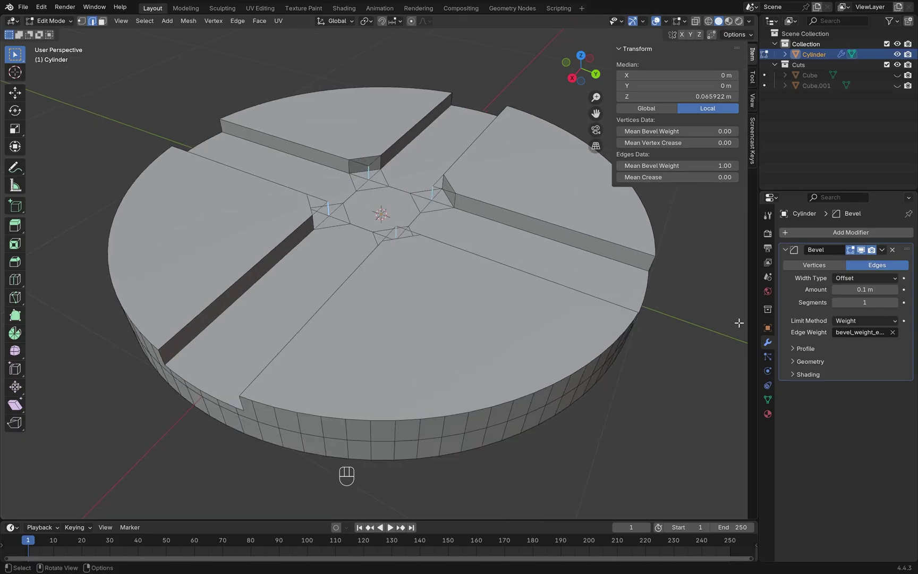
left_click(895, 303)
left_click(895, 303)
left_click(895, 302)
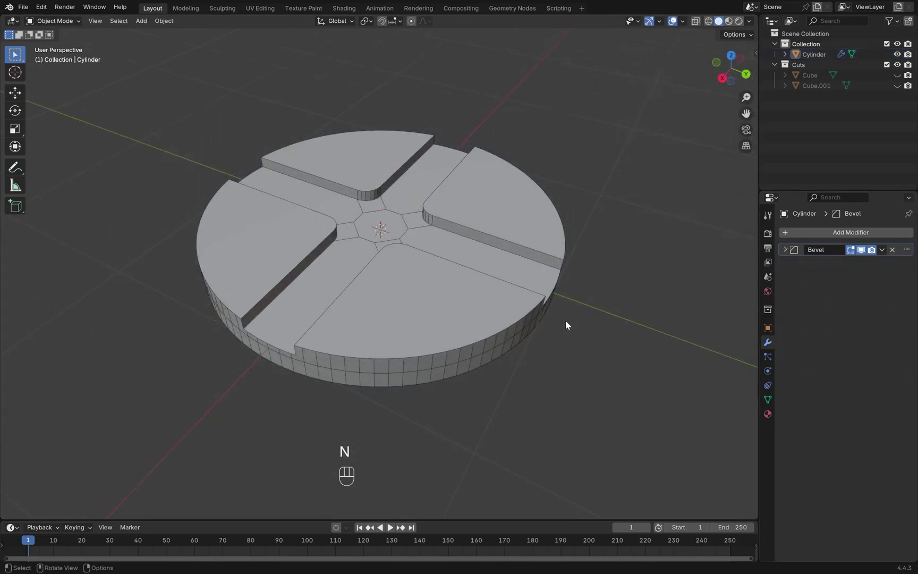
Step: Add a cube with a size of 0.05 m at the centre of the disc
key("shift+a")
mouse_move(562, 318)
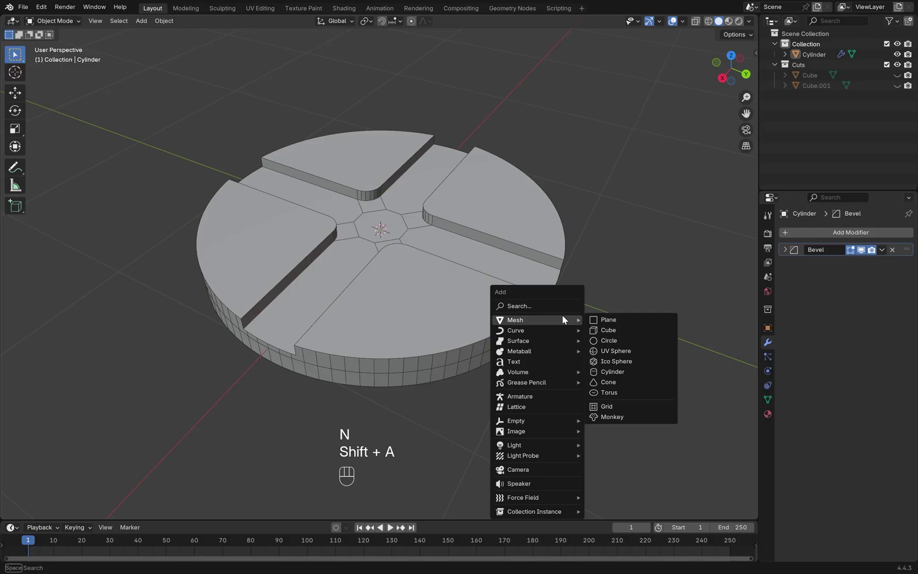
left_click(630, 328)
left_click(145, 420)
key("BackSpace")
type("0.25")
key("Return")
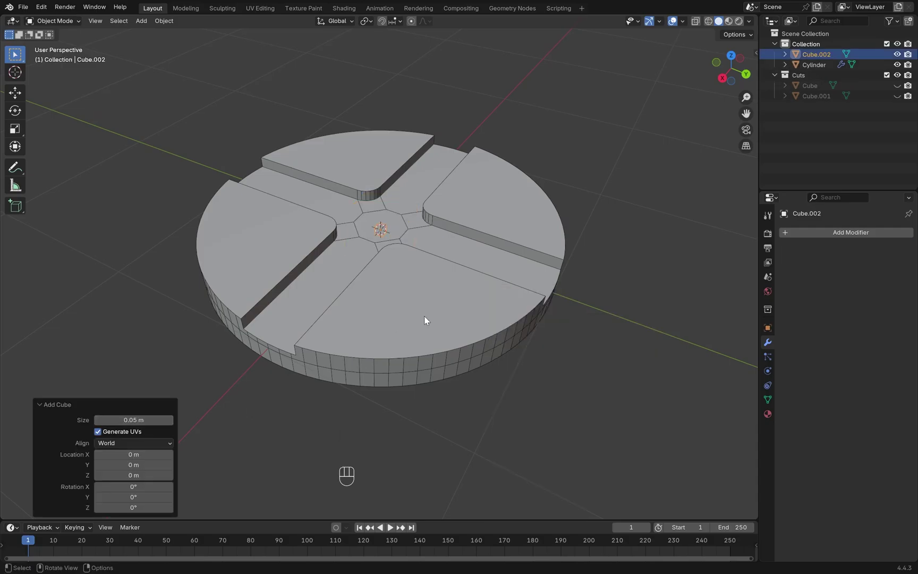
Step: Scale the cube's mesh along X into a thin bar running nearly the full length of the slot
key("KP_7")
key("Tab")
key("s")
key("x")
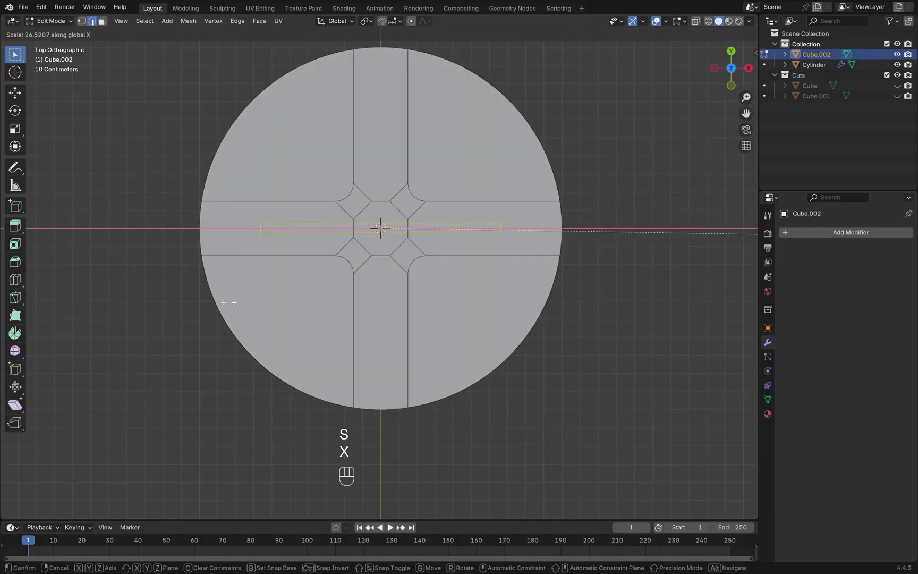
left_click(672, 276)
Step: Raise the thin bar about 0.05 m along Z so it sits at the slot floor
middle_click_drag(666, 271, 591, 218)
key("Tab")
key("g")
key("z")
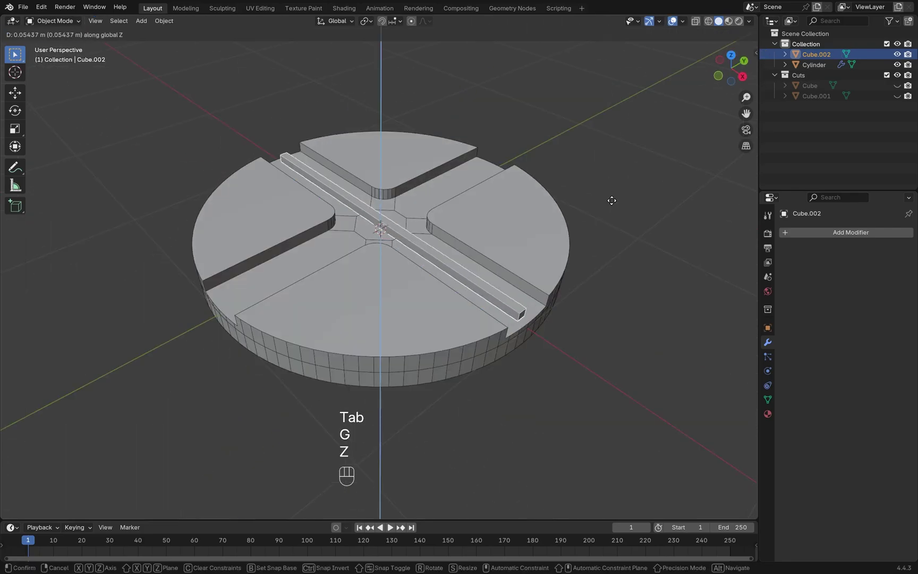
left_click(614, 228)
Step: Adjust the bar's height by scaling along Z and apply the scale to the object
key("s")
key("z")
left_click(621, 312)
key("ctrl+a")
left_click(622, 204)
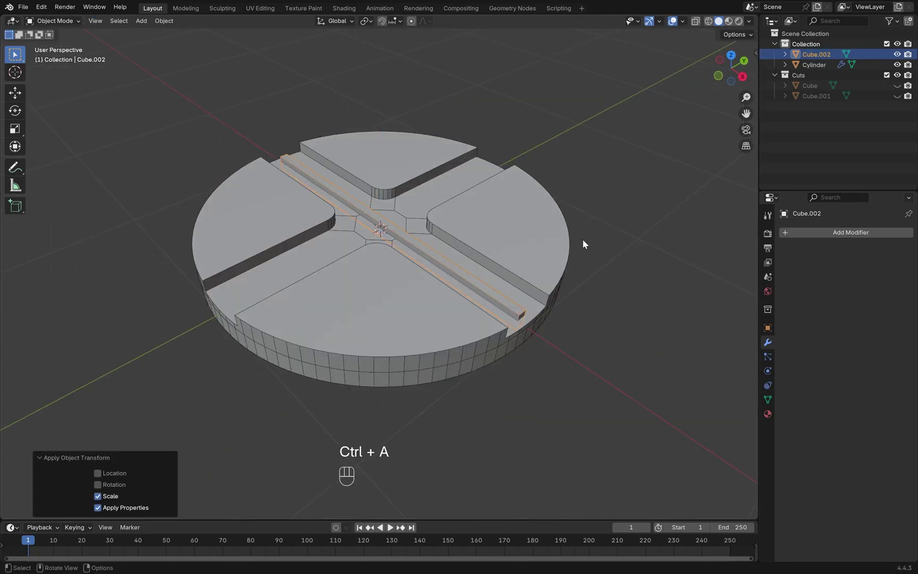
Step: Duplicate the bar and rotate the copy 90° about Z to lie along the other slot
key("shift+d")
key("r")
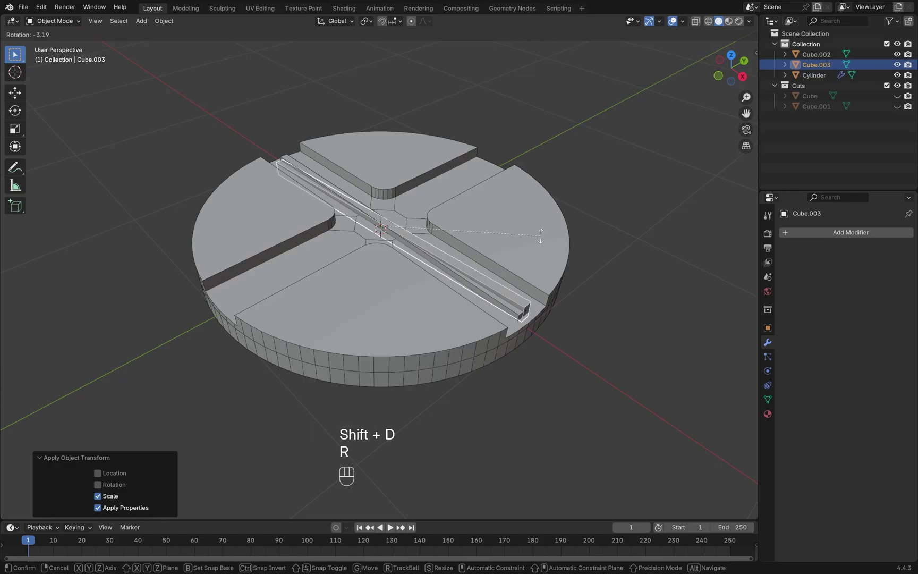
key("z")
key("9")
key("0")
key("Return")
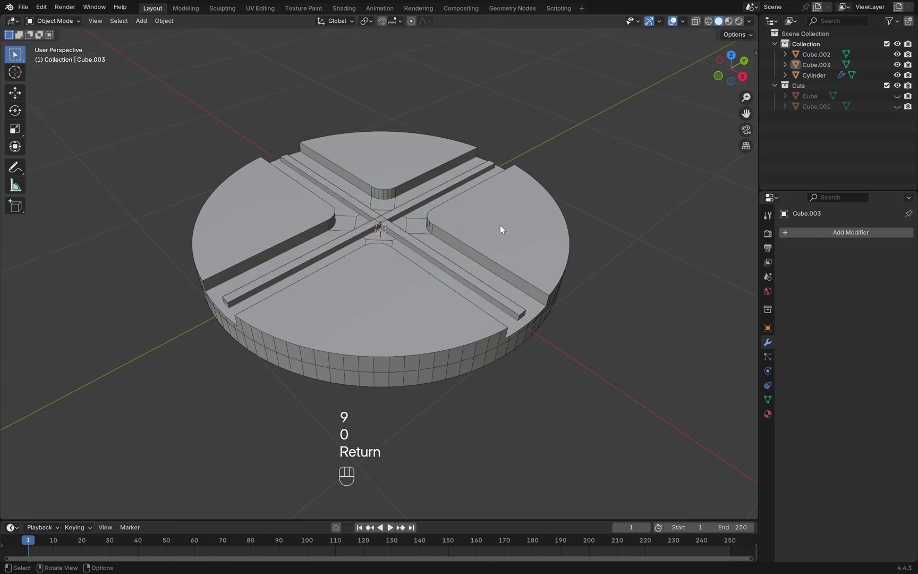
Step: Add a Boolean modifier set to Difference to the slotted disc and duplicate that modifier
left_click(500, 225)
left_click(806, 233)
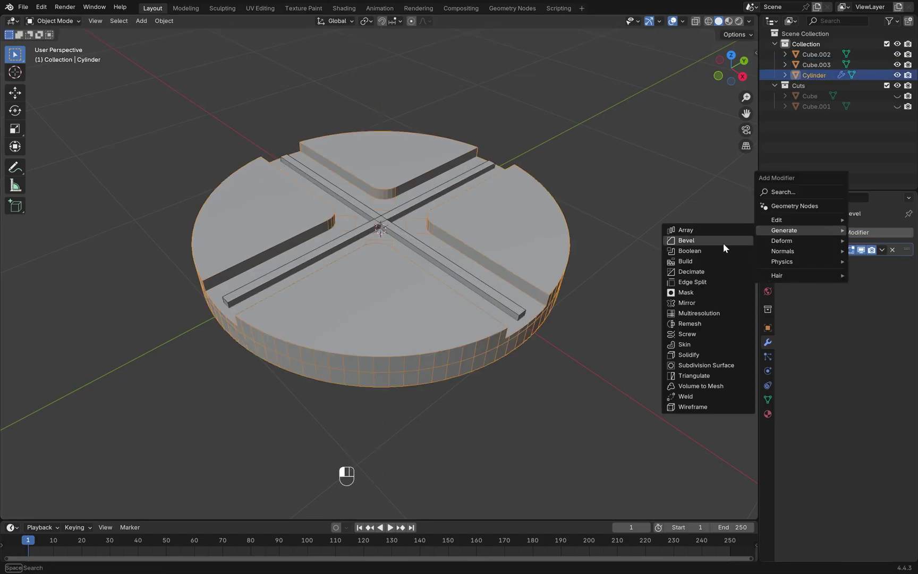
left_click(714, 251)
key("shift+d")
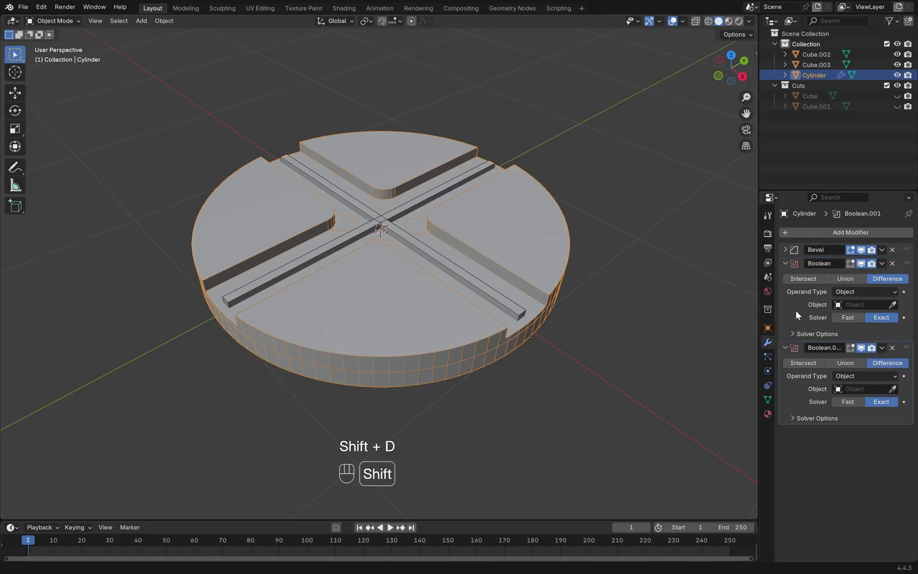
Step: Assign Cube.002 as the object of the first Boolean and Cube.003 as that of the second
left_click(894, 305)
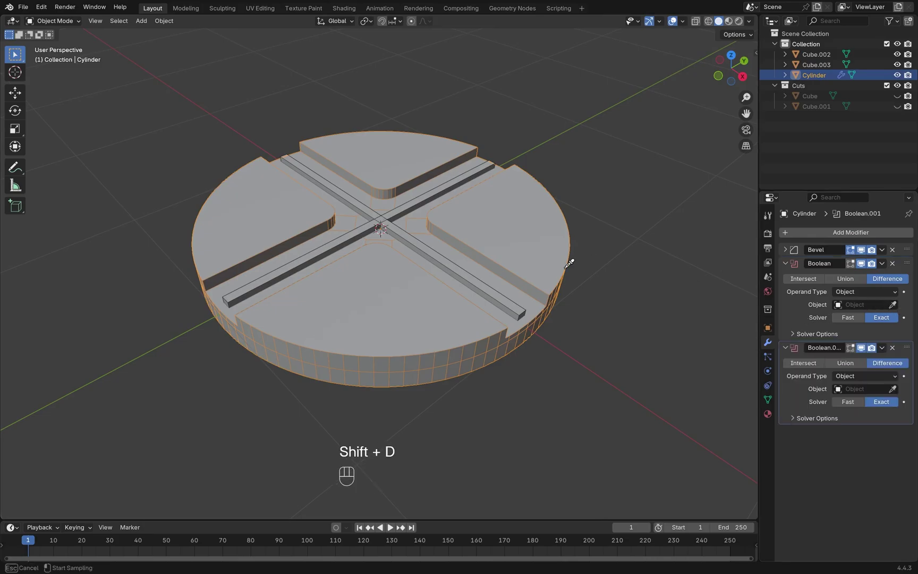
left_click(509, 304)
left_click(893, 389)
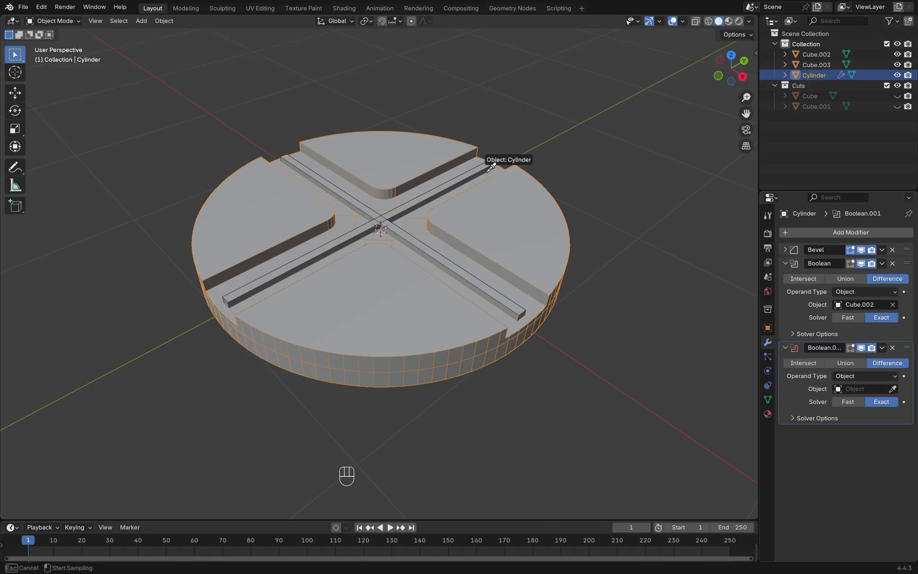
left_click(487, 169)
Step: Move both cutting bars to the Cuts collection and hide them
left_click(416, 237)
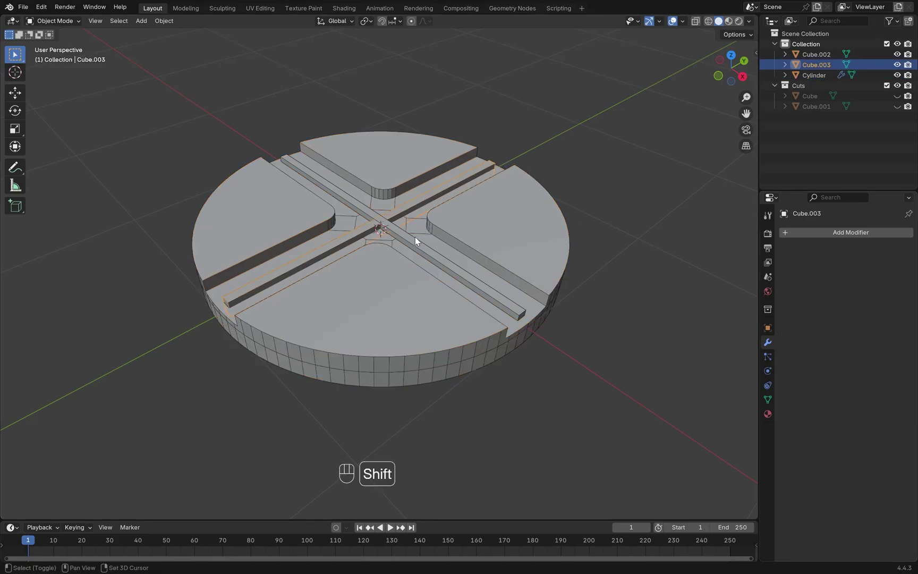
left_click(414, 244, "shift")
key("m")
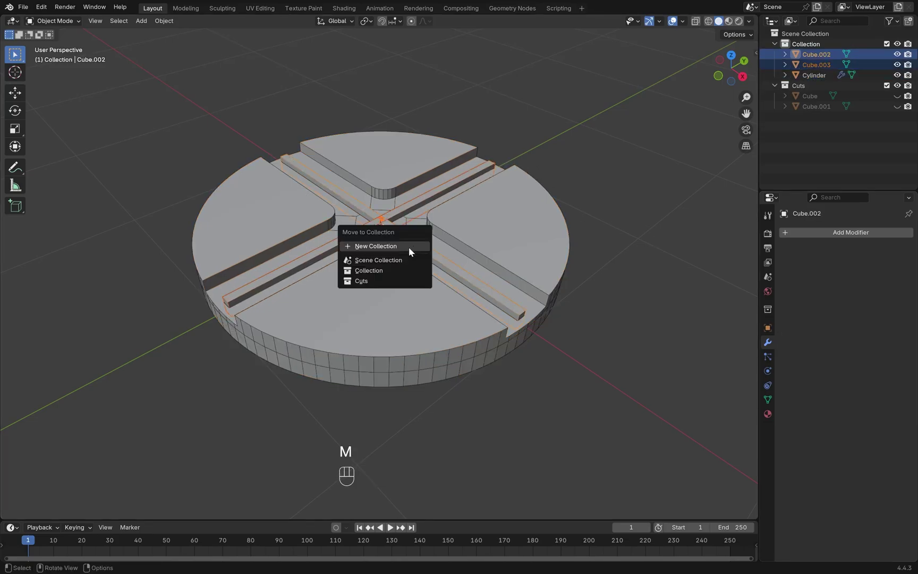
left_click(365, 283)
key("h")
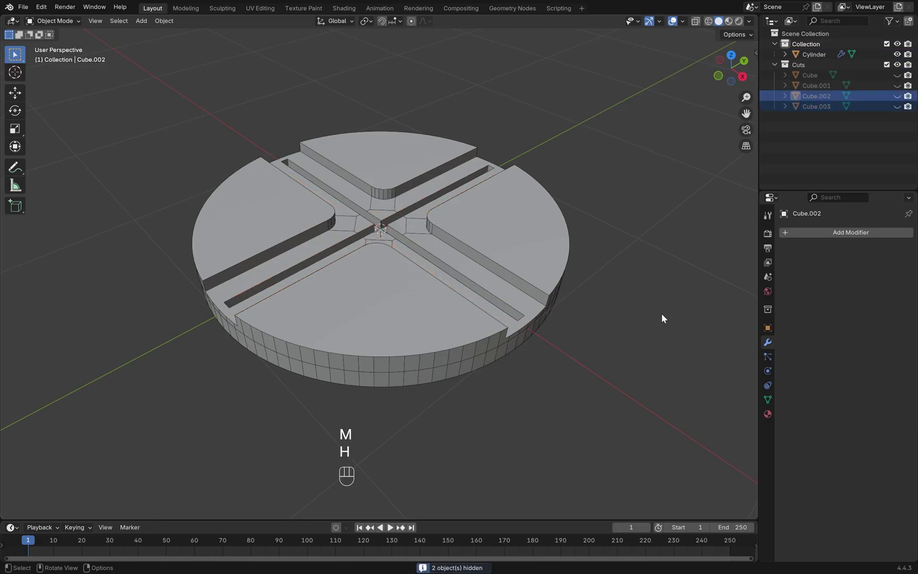
Step: Add a second Bevel modifier to the slotted disc after the Booleans
middle_click_drag(663, 317, 537, 320, "shift")
left_click(438, 241)
left_click(850, 233)
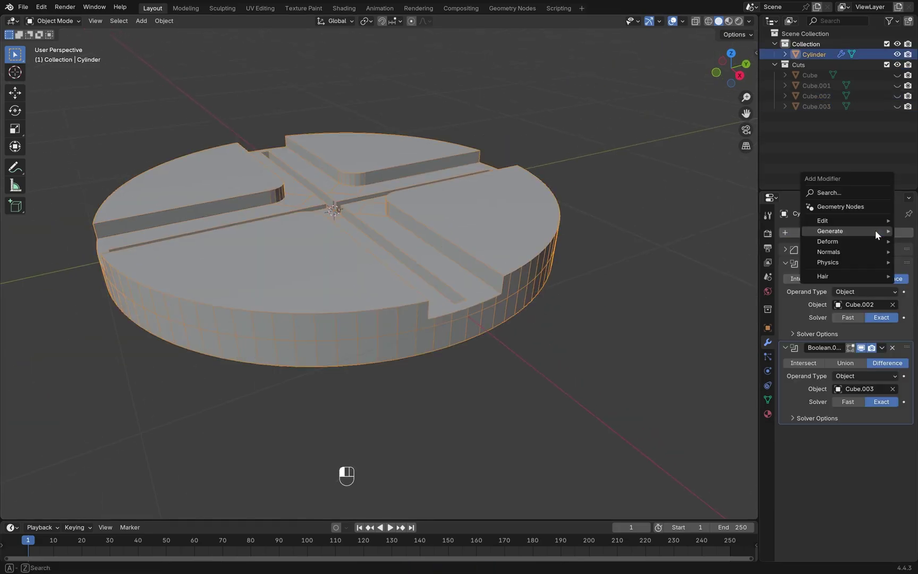
mouse_move(875, 230)
left_click(747, 240)
middle_click_drag(396, 224, 395, 243)
Step: Set the second Bevel modifier's amount to 0.017 m and its segments to 5
left_click(785, 263)
left_click_drag(785, 262, 785, 347)
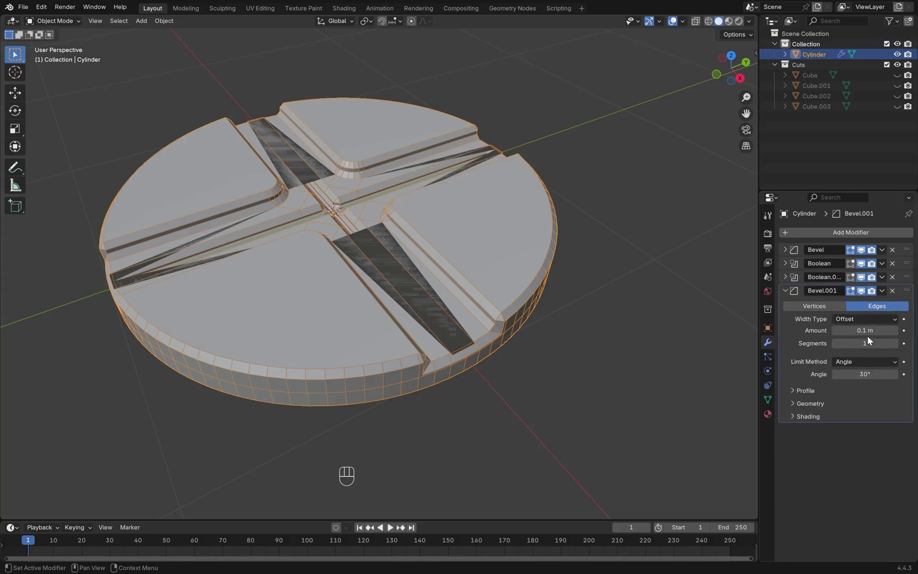
left_click_drag(867, 332, 895, 342, "shift")
scroll(505, 313, "up", 3)
scroll(584, 310, "up", 3)
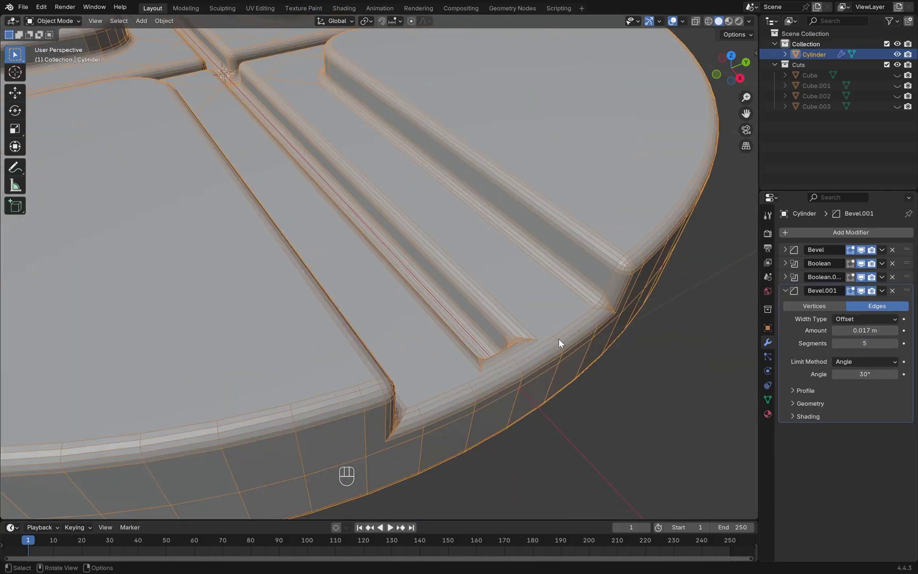
Step: Set the outer miter of the second Bevel modifier to Arc and collapse its settings
left_click(810, 404)
left_click(850, 419)
left_click(851, 453)
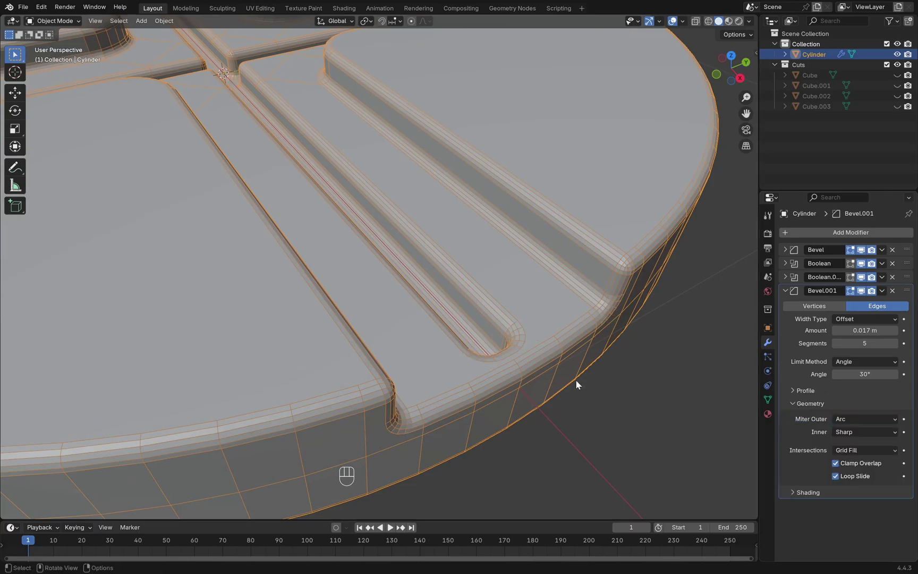
scroll(472, 338, "down", 6)
middle_click_drag(445, 312, 611, 319)
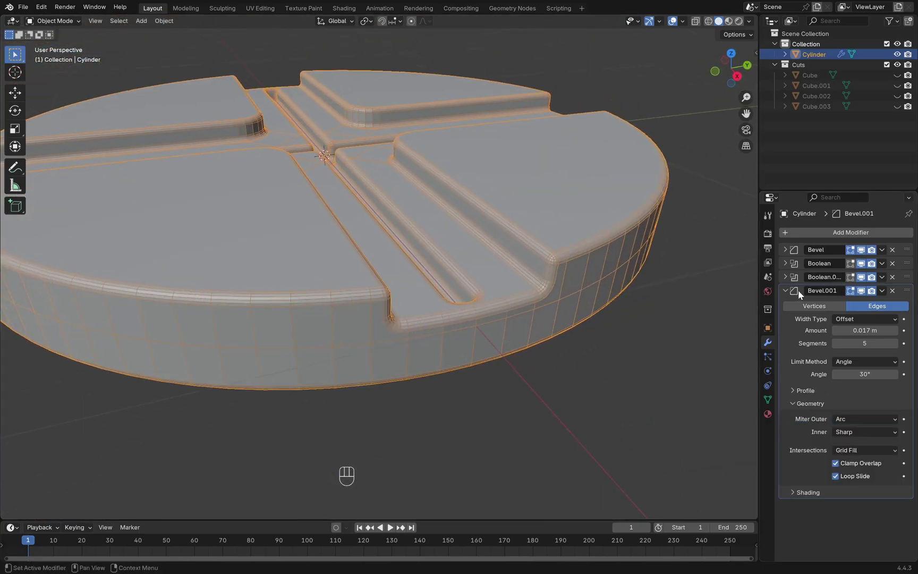
left_click(785, 290)
Step: Hide the wireframe overlay and add a Weighted Normal modifier to the slotted disc
key("q")
left_click(609, 326)
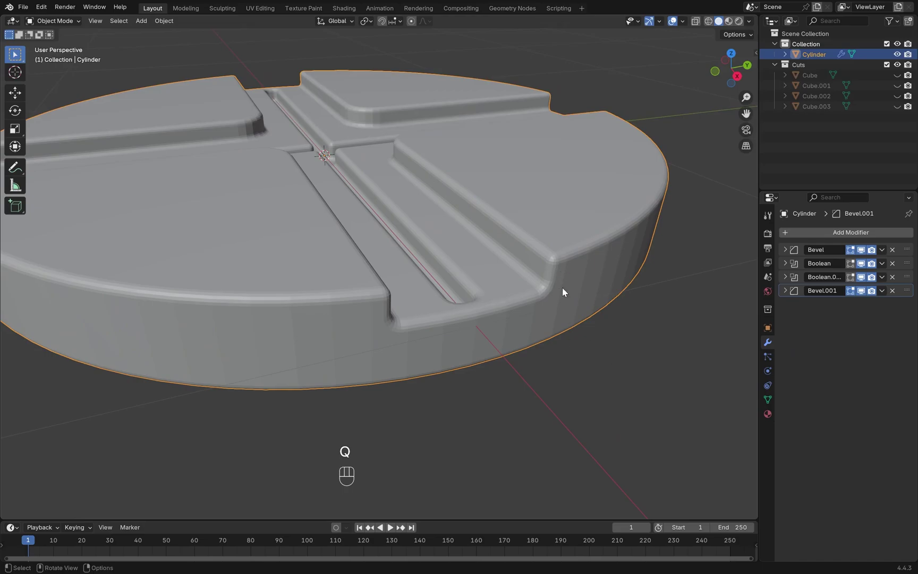
left_click(851, 233)
mouse_move(808, 249)
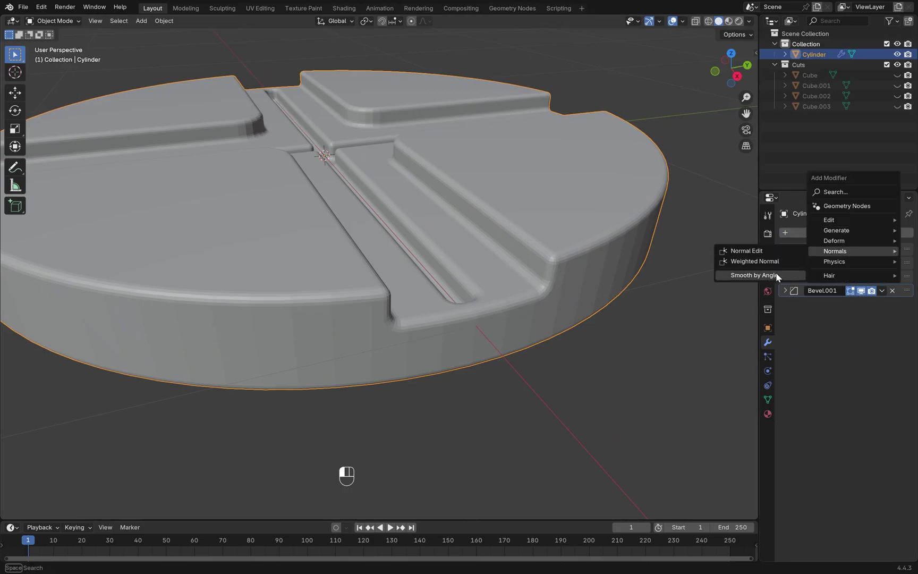
left_click(745, 262)
middle_click_drag(519, 295, 408, 287)
scroll(451, 286, "down", 4)
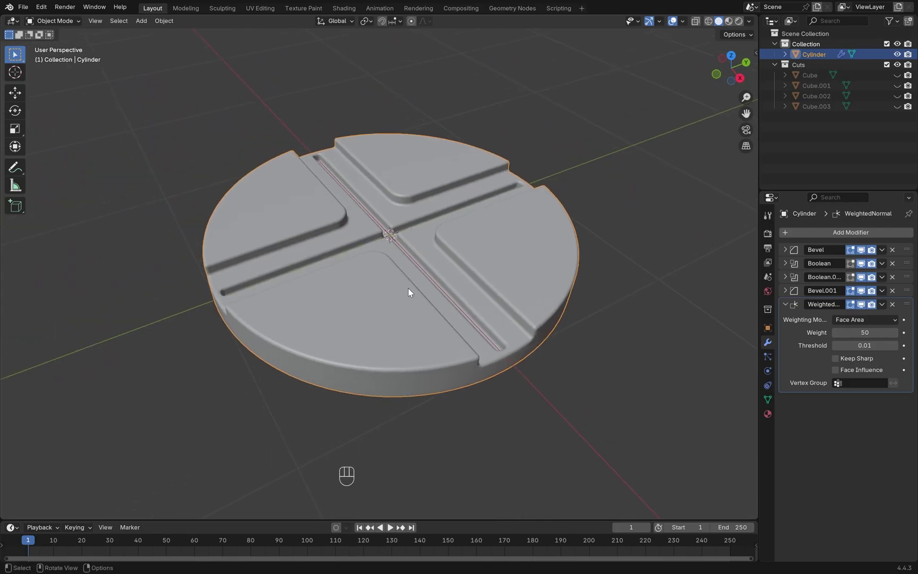
Step: Rename the slotted disc object to Slots and deselect it
double_click(813, 54)
type("Slots")
key("Return")
left_click(627, 182)
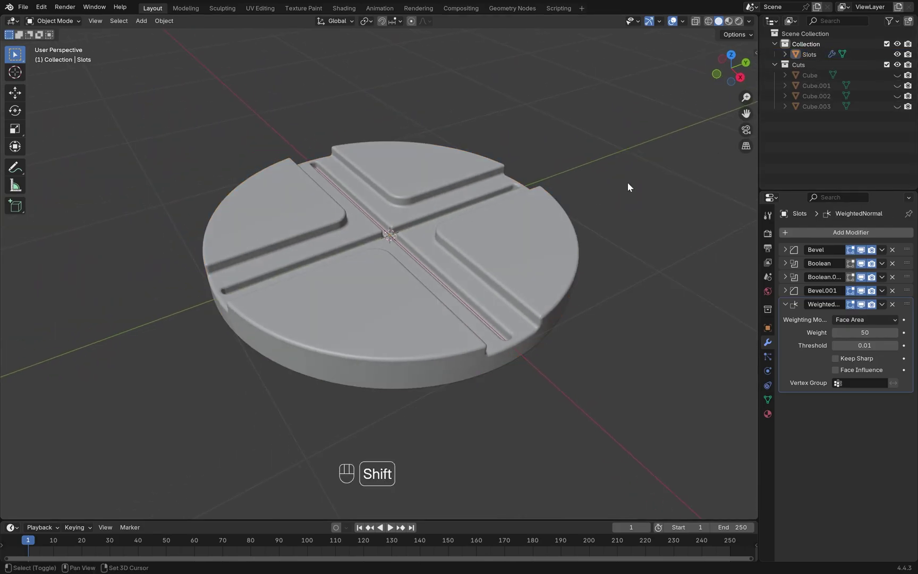
Step: Add a cylinder with 64 vertices, a 1 m radius and a depth of 2 m
key("shift+a")
mouse_move(628, 183)
left_click(673, 235)
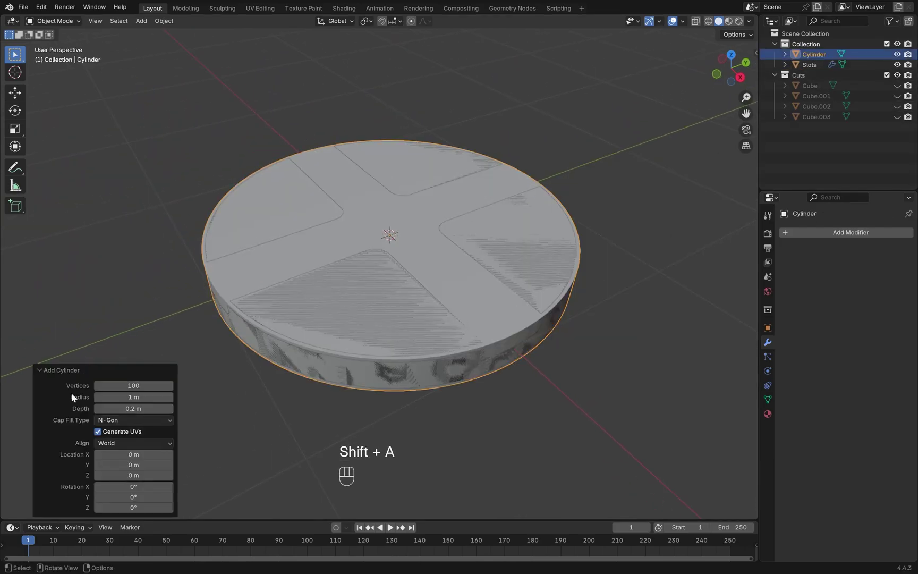
left_click(133, 408)
type("2")
key("Return")
left_click(142, 387)
type("64")
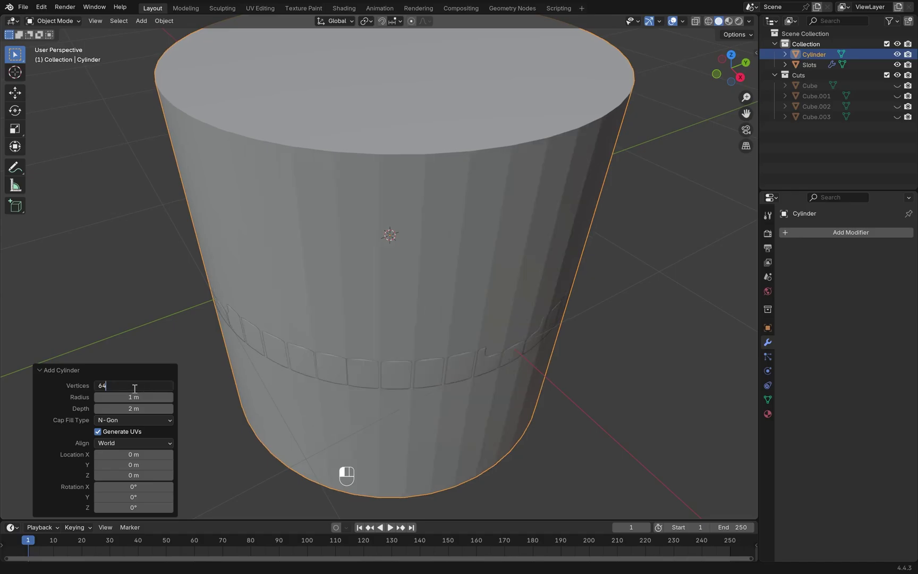
key("Return")
Step: Lower the new cylinder along Z until its top face meets the underside of the slotted disc
key("g")
key("z")
left_click(433, 343)
left_click(695, 341)
key("KP_1")
left_click(482, 305)
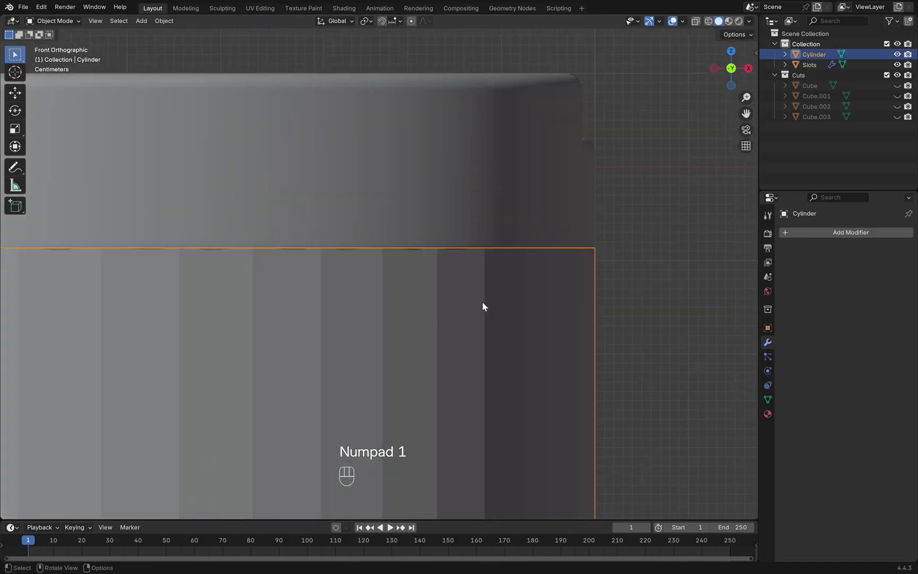
key("g")
key("z")
left_click(481, 315)
Step: Add a Bevel modifier to the lower cylinder with an amount of 0.015 m and 6 segments
left_click(888, 232)
mouse_move(844, 208)
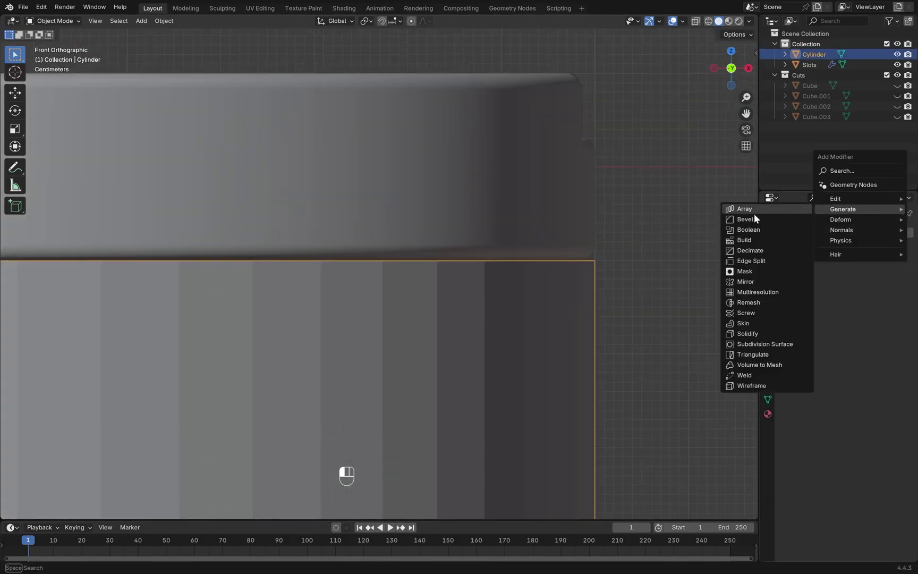
left_click(749, 220)
left_click(879, 289)
type(".015")
key("Tab")
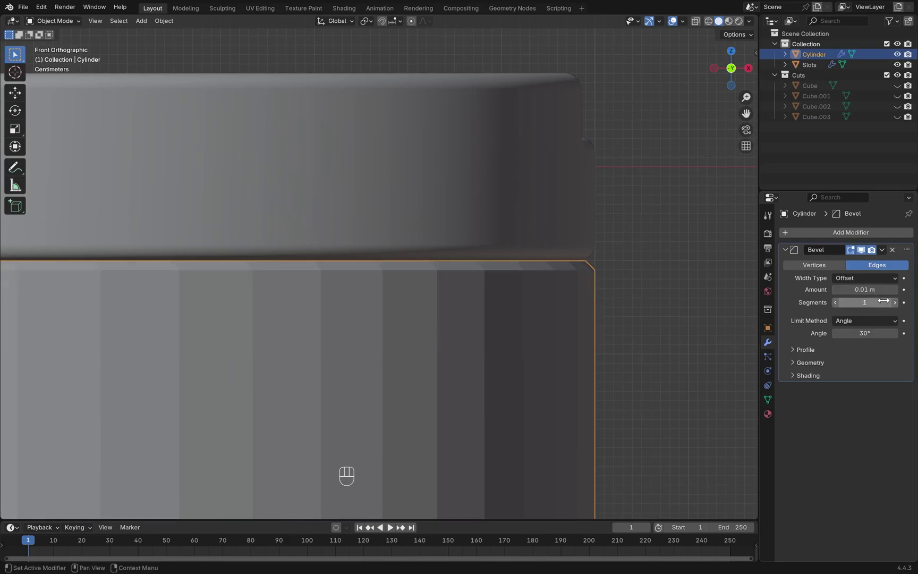
type("6")
key("Return")
Step: Shade the lower cylinder auto smooth with a 30° angle
right_click(497, 273)
left_click(497, 273)
middle_click_drag(497, 297, 690, 297)
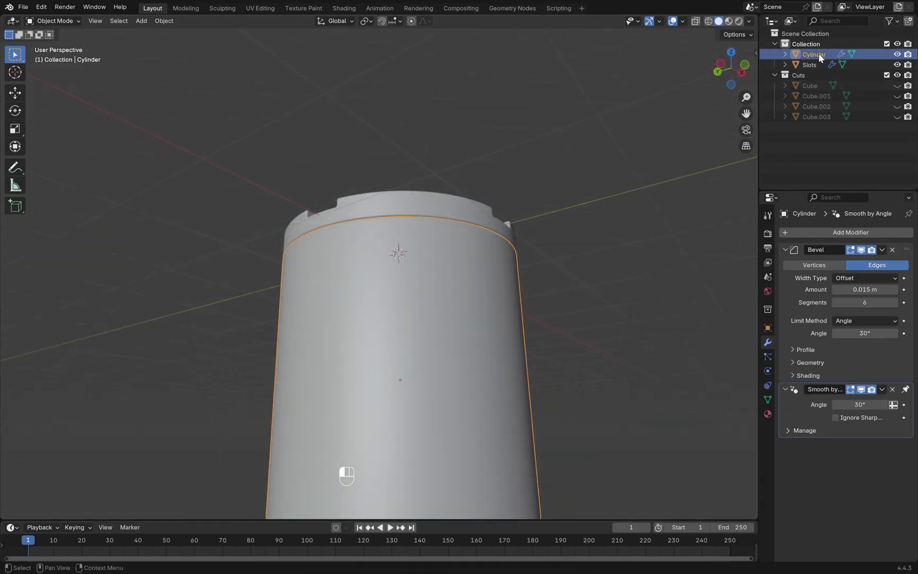
Step: Rename the lower cylinder object to Base
double_click(853, 55)
key("BackSpace")
key("BackSpace")
type("Base")
key("Return")
Step: Rename the collection holding the base and slots to Trammel of Archimedes
double_click(813, 43)
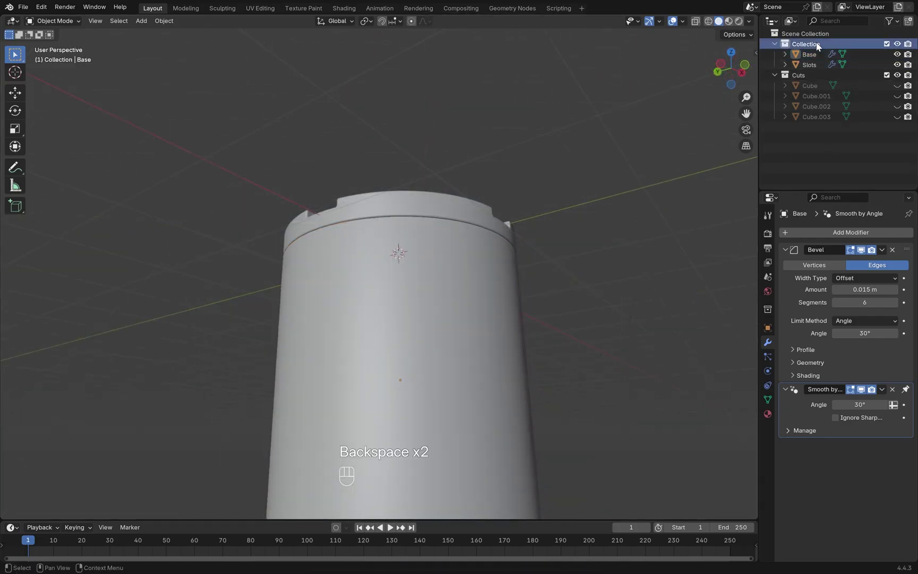
type("Trammel of Archimedes")
key("Return")
Step: Save the project as Trammel of Archimedes and store incremental versions of the file
middle_click_drag(744, 139, 505, 151)
key("ctrl+s")
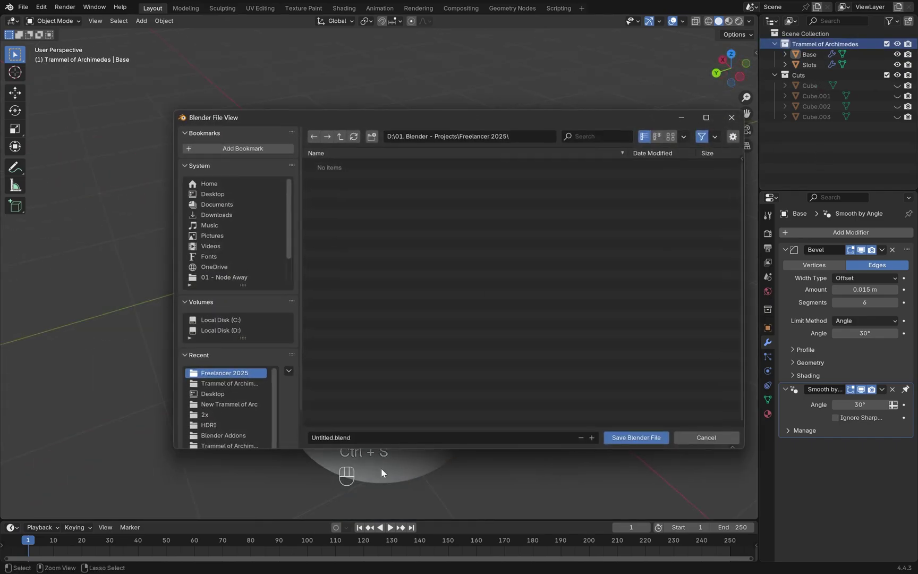
left_click(386, 437)
type("Trammel of Archimedes")
left_click(636, 437)
left_click(23, 6)
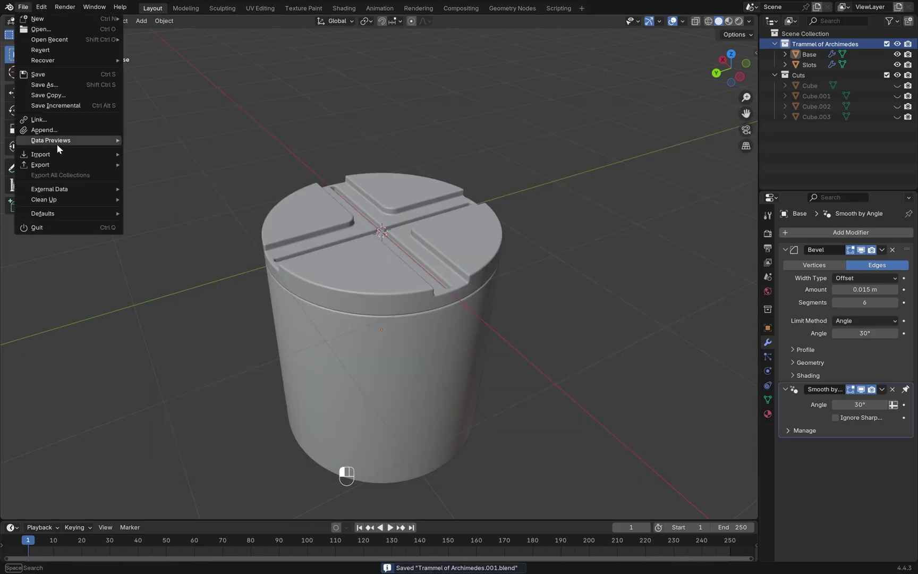
key("ctrl+alt+s")
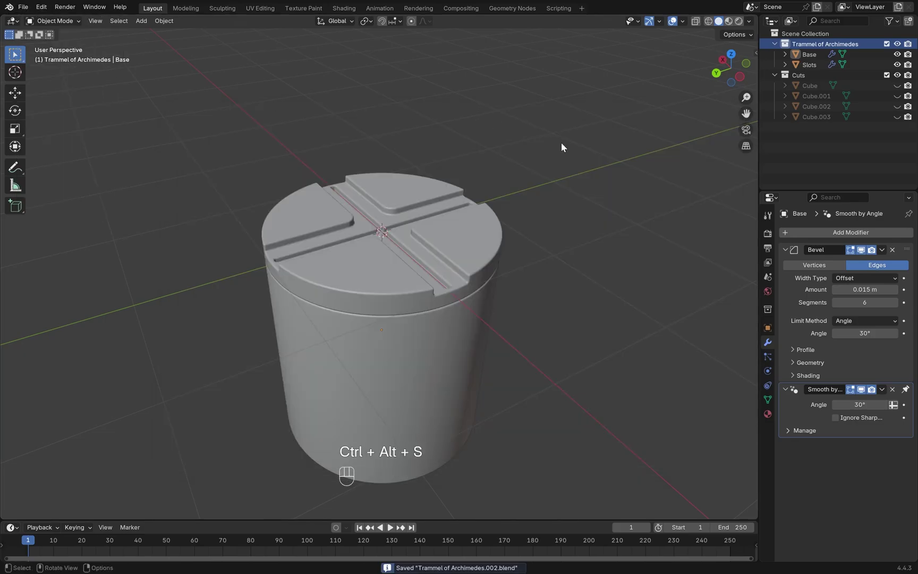
Step: Add a new collection named Sliders under the scene collection
left_click_drag(774, 75, 774, 44)
key("c")
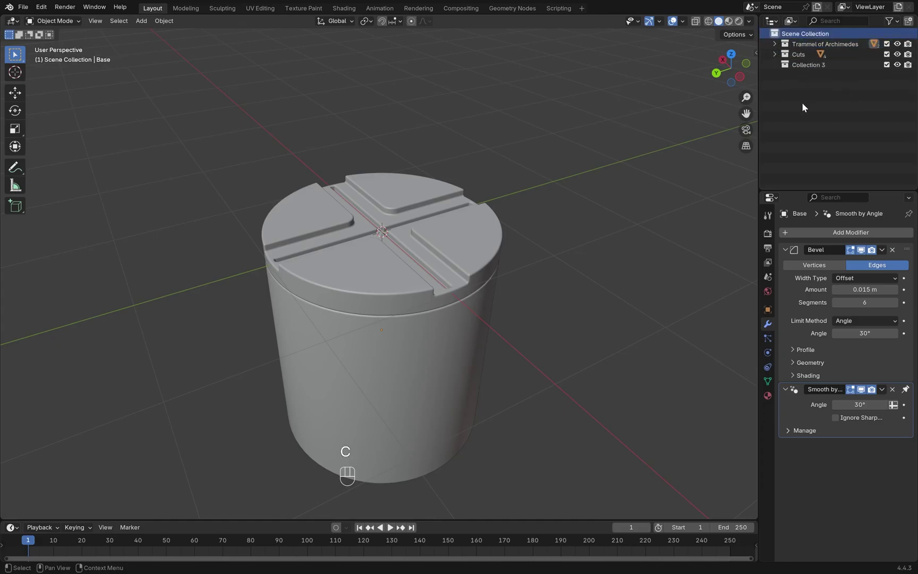
key("F2")
type("Sliders")
key("Return")
Step: Add a cylinder with 0.15 m radius and 0.1 m depth at the world origin in the Sliders collection
key("shift+a")
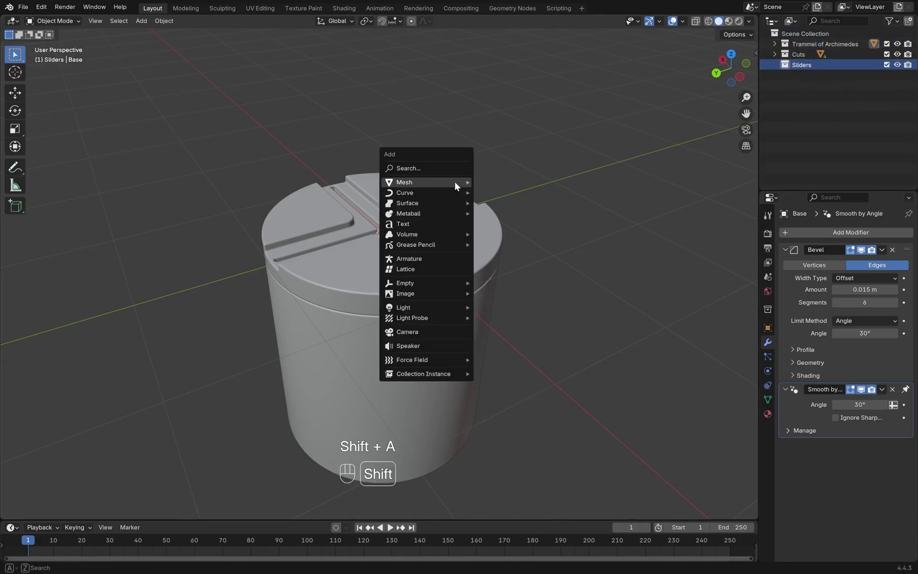
left_click(505, 238)
double_click(136, 398)
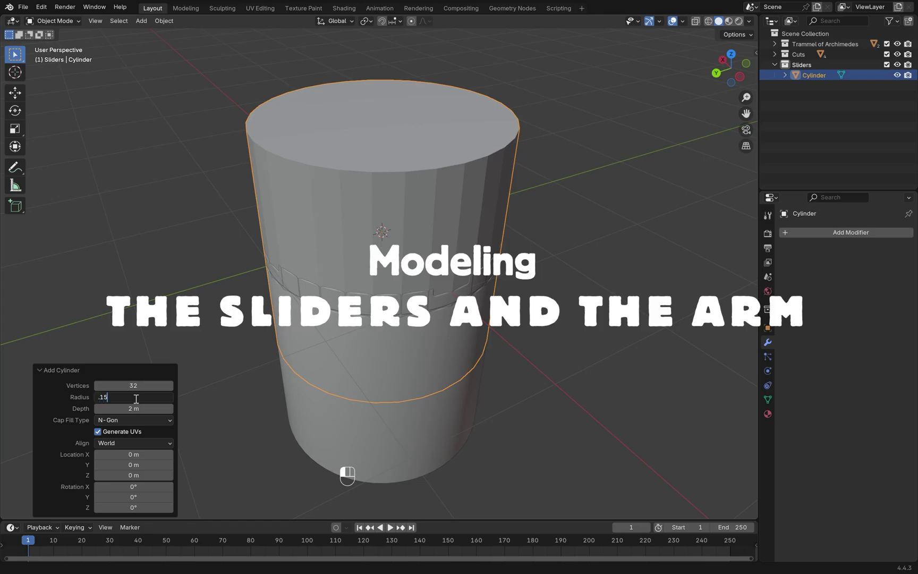
type(".15")
key("Tab")
type(".1")
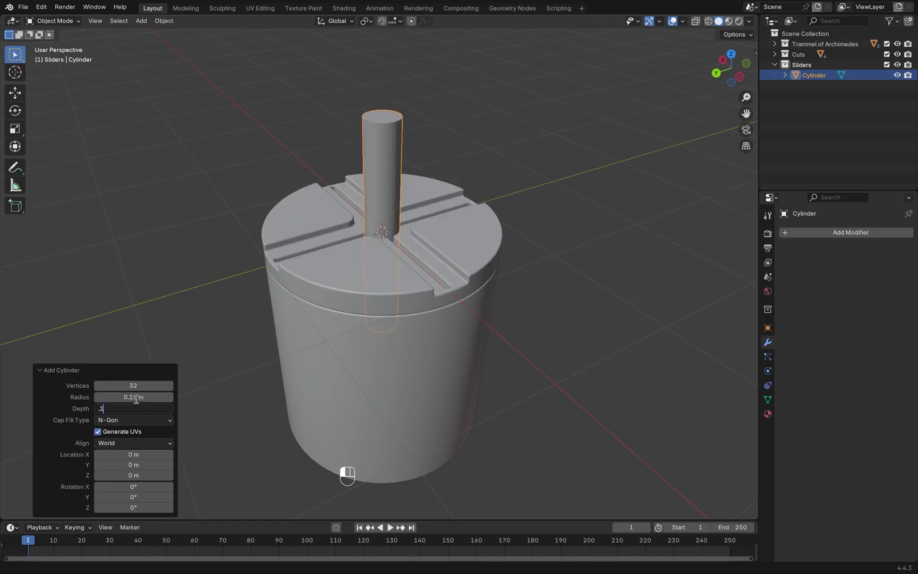
key("Return")
left_click(552, 273)
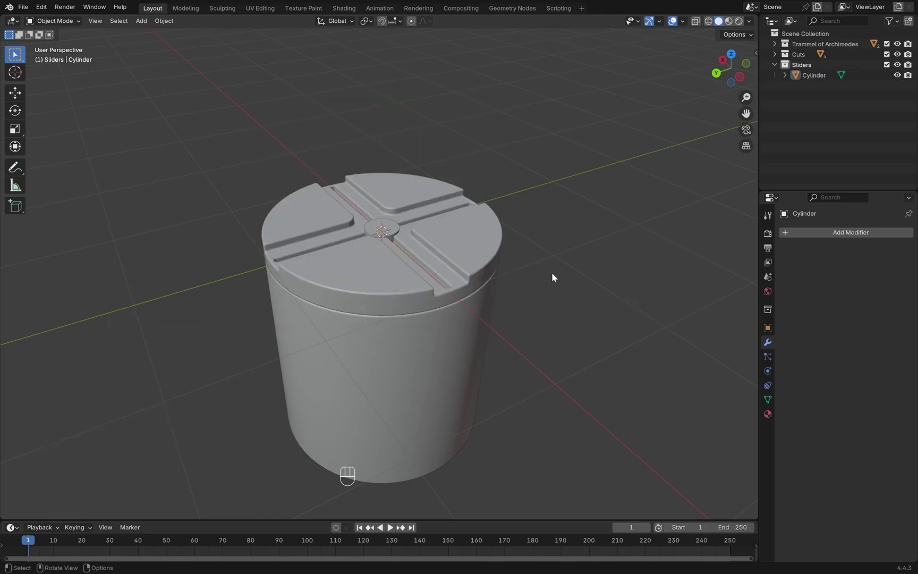
Step: Raise the slider cylinder about 0.08 m along Z so it sits in the groove crossing
key("KP_1")
key("shift+z")
scroll(338, 176, "up", 5)
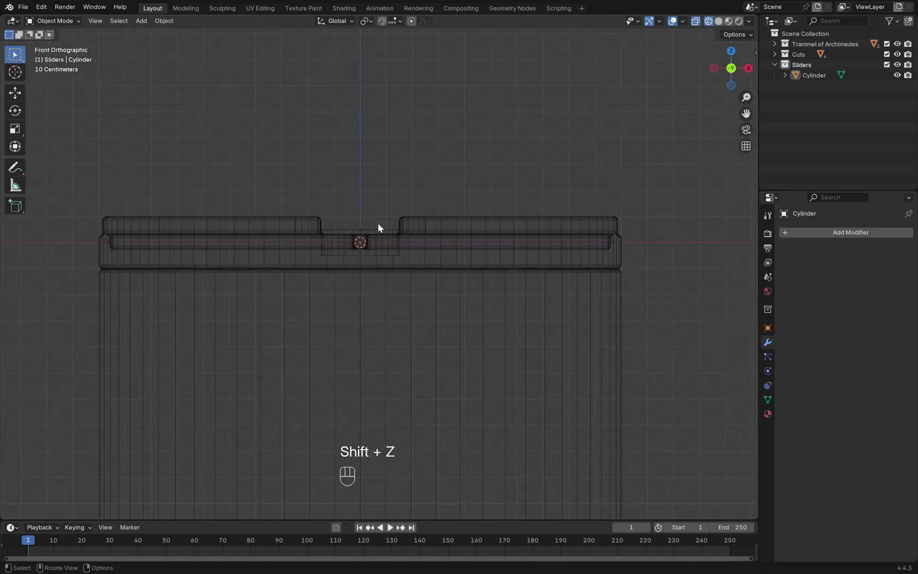
left_click(379, 228)
key("g")
key("z")
left_click(380, 215)
middle_click_drag(380, 215, 429, 232)
key("shift+z")
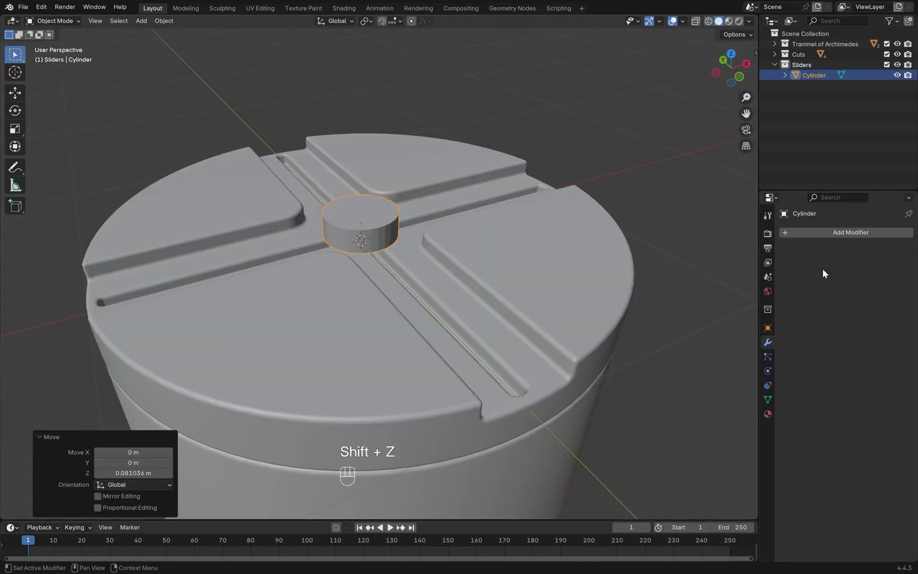
Step: Give the slider cylinder a Bevel modifier of 0.015 m with 4 segments and shade it auto smooth at 30°
left_click(829, 232)
mouse_move(787, 243)
left_click(720, 247)
double_click(866, 289)
type(".015")
double_click(875, 302)
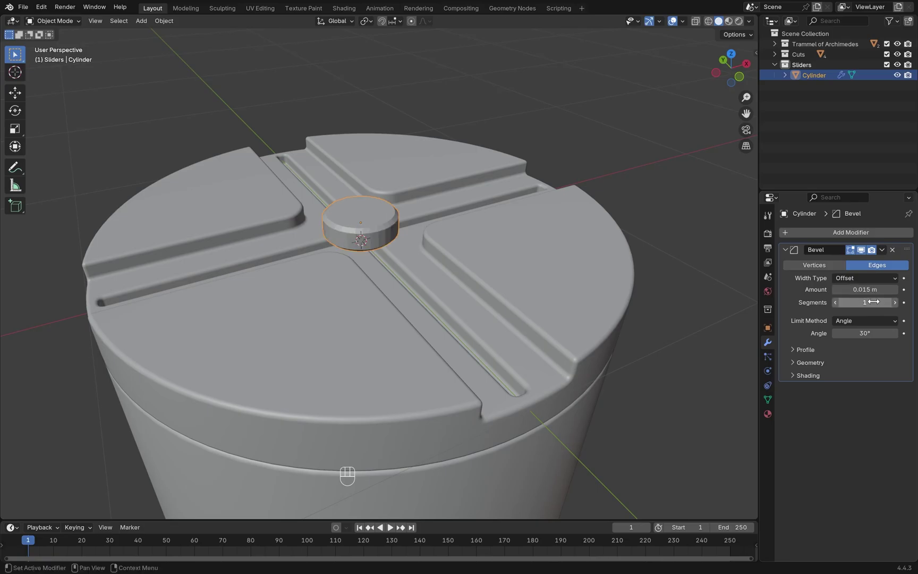
key("Return")
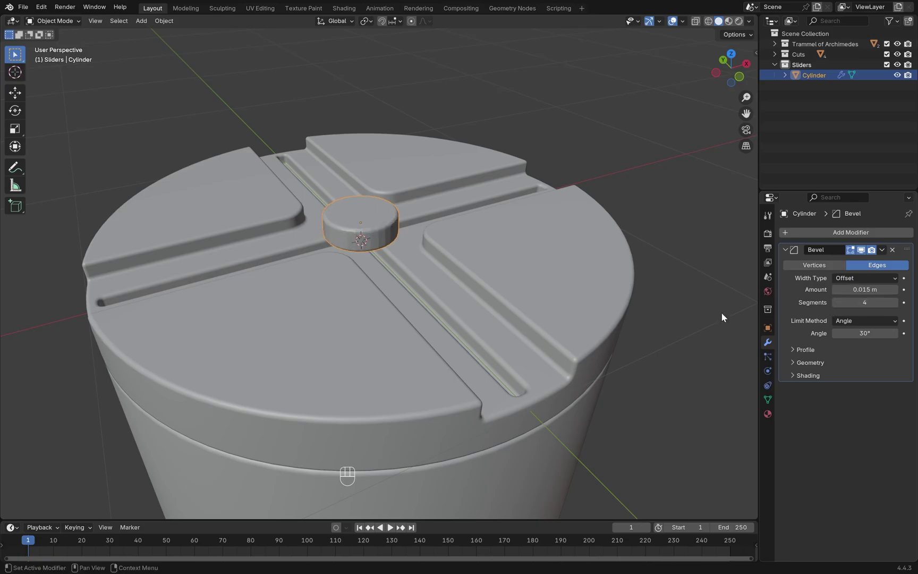
right_click(352, 208)
left_click(329, 211)
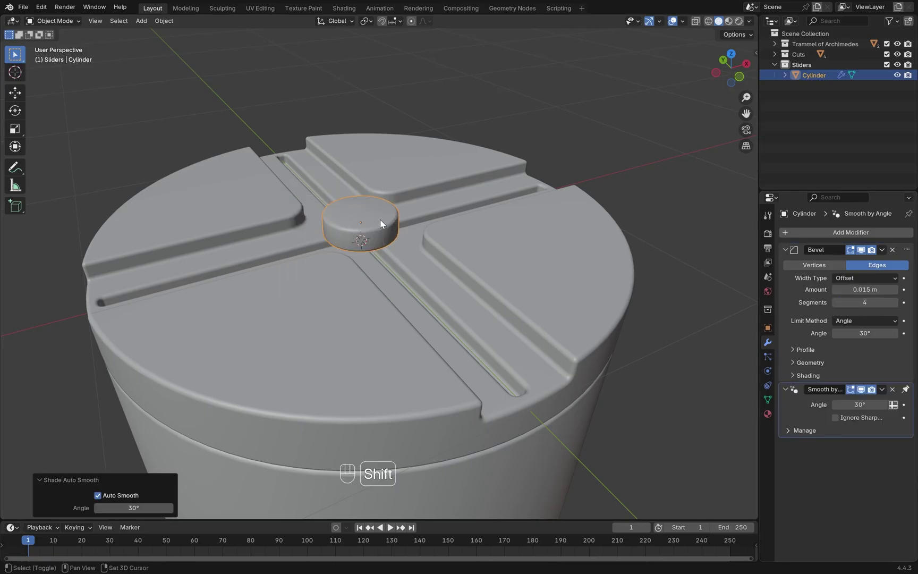
Step: Duplicate the slider cylinder in place and scale the copy to about 0.21 in X and Y only, as a pin
key("shift+d")
right_click(380, 218)
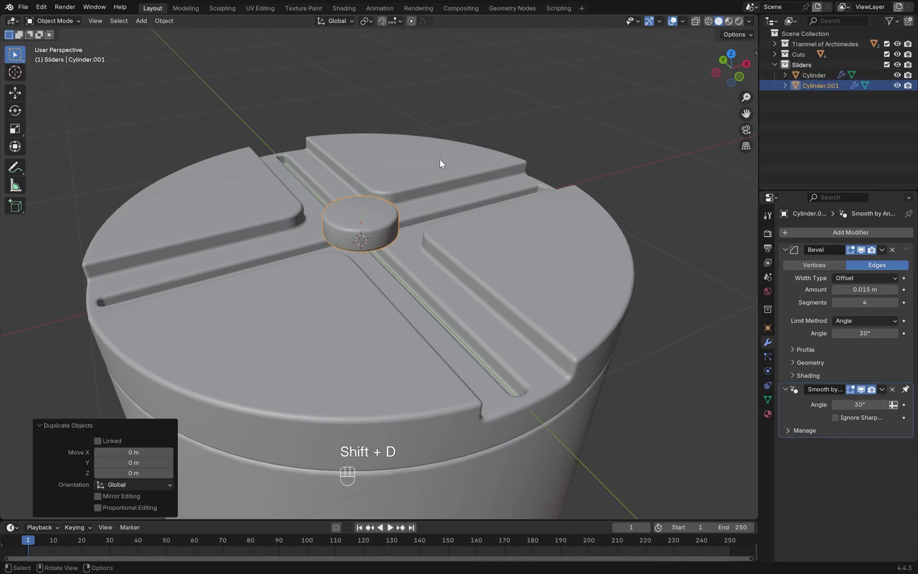
key("s")
key("shift+z")
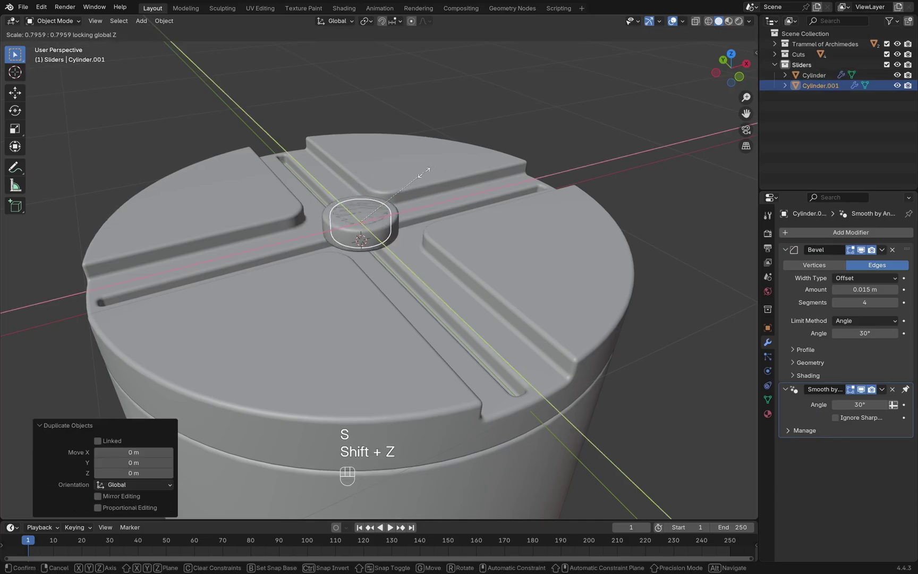
left_click(376, 207)
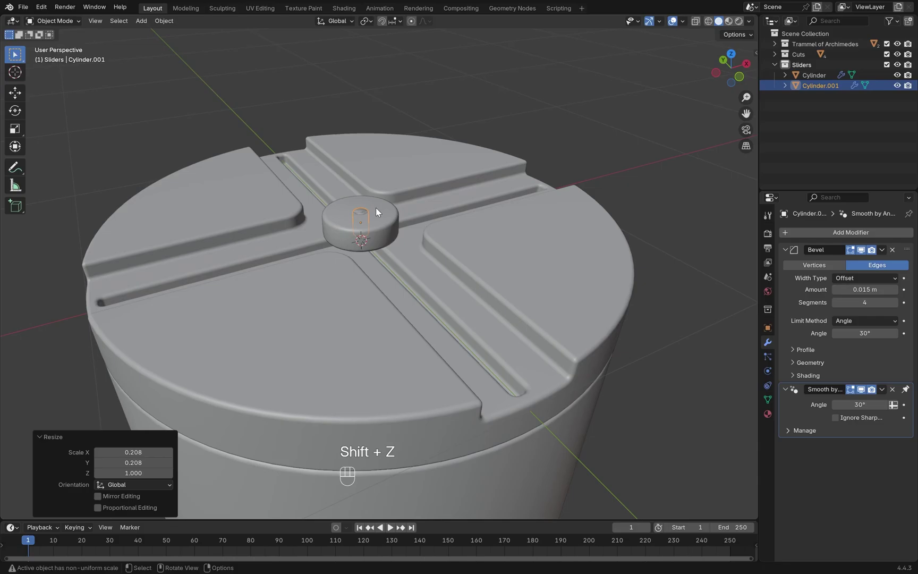
Step: Raise the pin about 0.06 m along Z so it stands out of the slider's top face
key("g")
key("z")
left_click(378, 196)
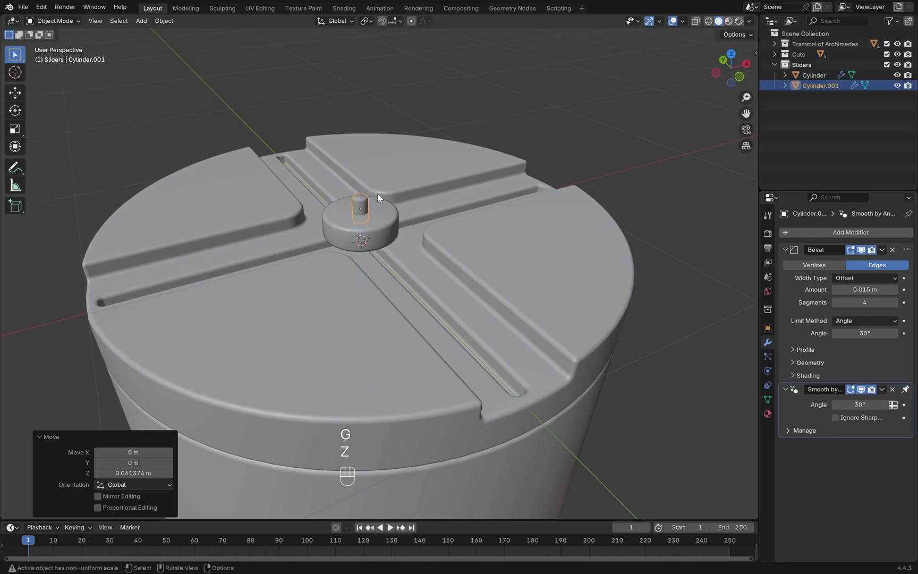
scroll(360, 206, "up", 6)
middle_click_drag(375, 102, 371, 257, "shift")
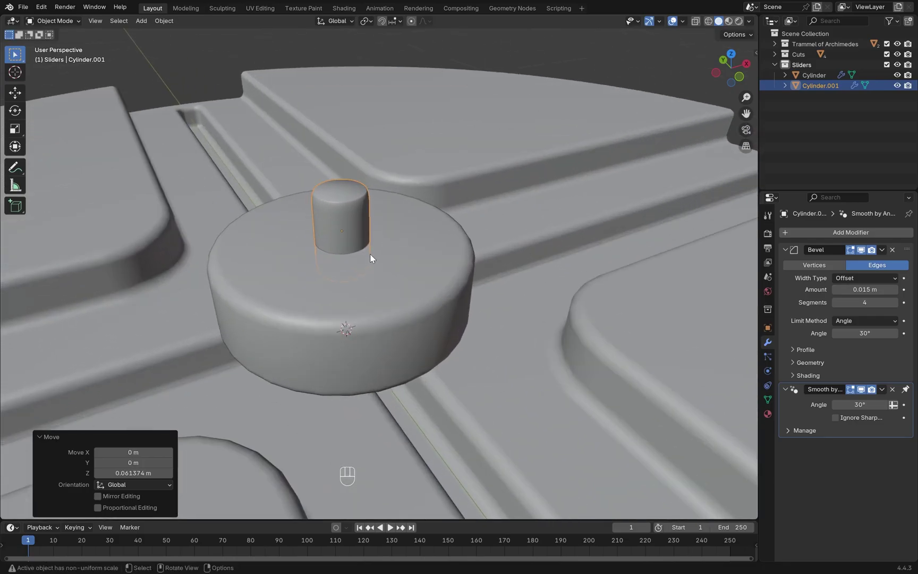
Step: Show the pin's transform values and apply its scale
key("n")
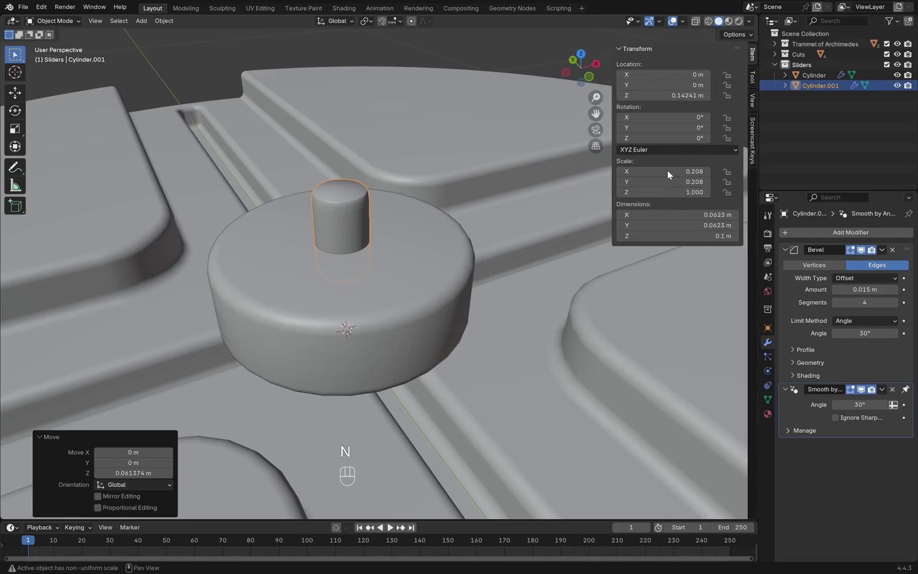
left_click(349, 215)
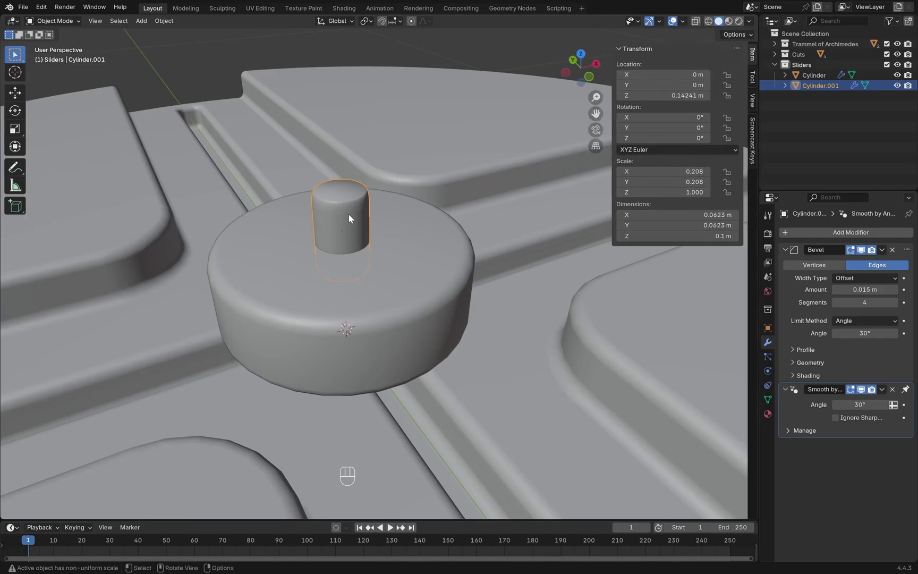
key("ctrl+a")
left_click(348, 214)
Step: Parent the pin to the slider cylinder with the Object option
scroll(407, 263, "down", 5)
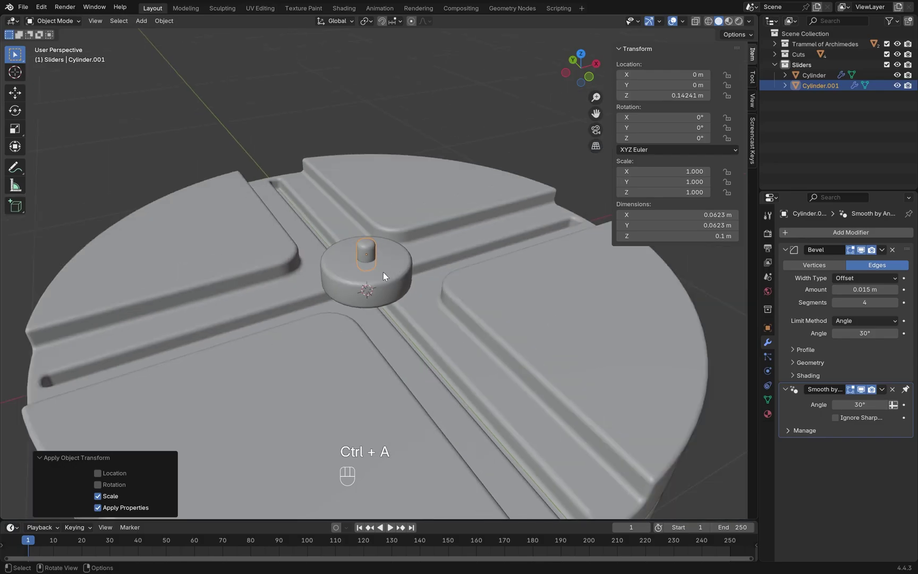
left_click(399, 265, "shift")
key("ctrl+p")
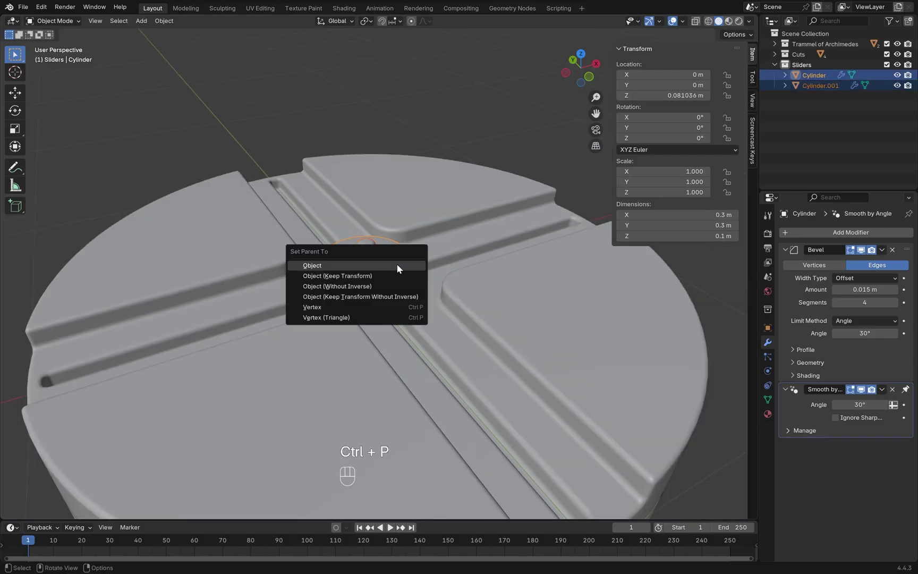
left_click(397, 263)
Step: Duplicate the slider with its pin and move the copy 0.85 m along X in the groove
middle_click_drag(428, 250, 303, 286, "shift")
key("KP_7")
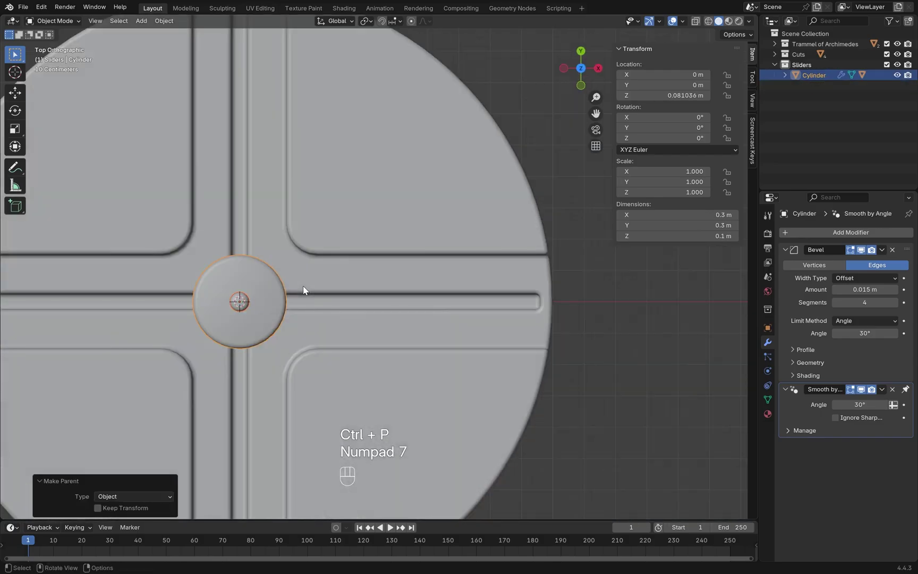
key("shift+d")
type("gx")
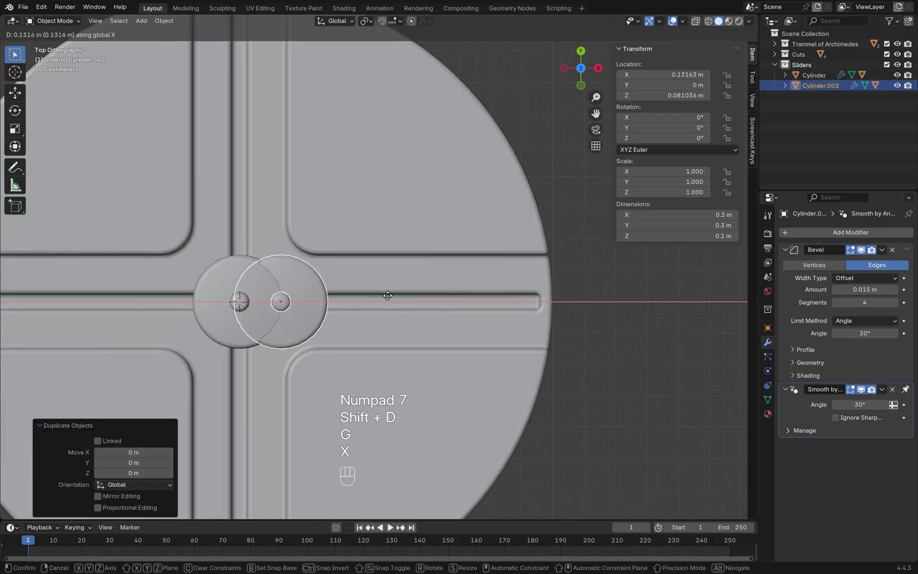
type(".5")
key("BackSpace")
type("85")
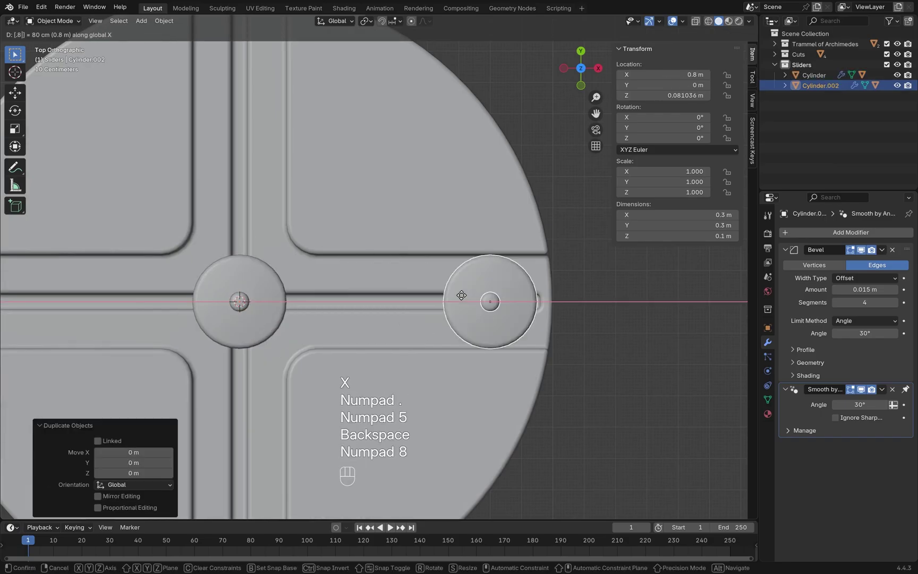
key("KP_Enter")
Step: Duplicate the top face of the outer slider in place and separate it into its own object
scroll(574, 336, "down", 3)
middle_click_drag(553, 339, 564, 334, "shift")
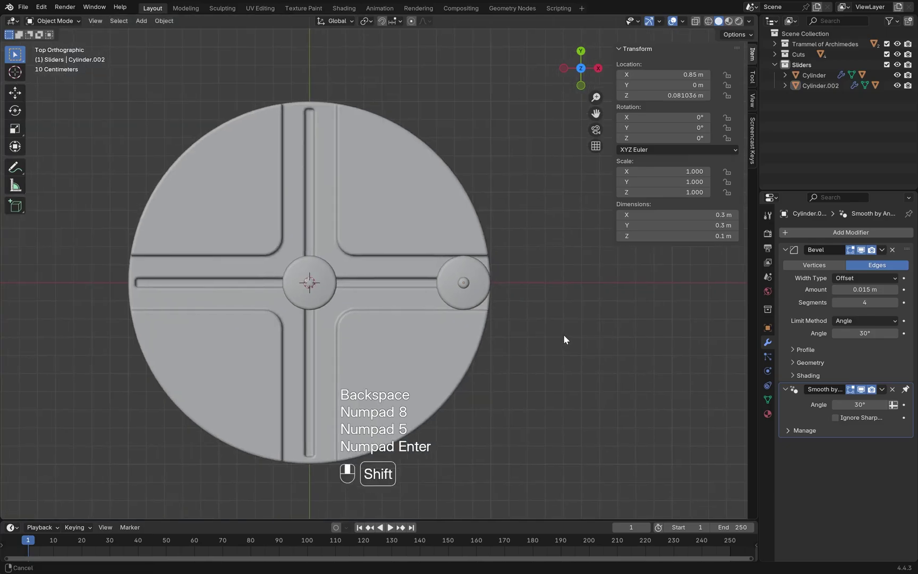
scroll(346, 282, "up", 3)
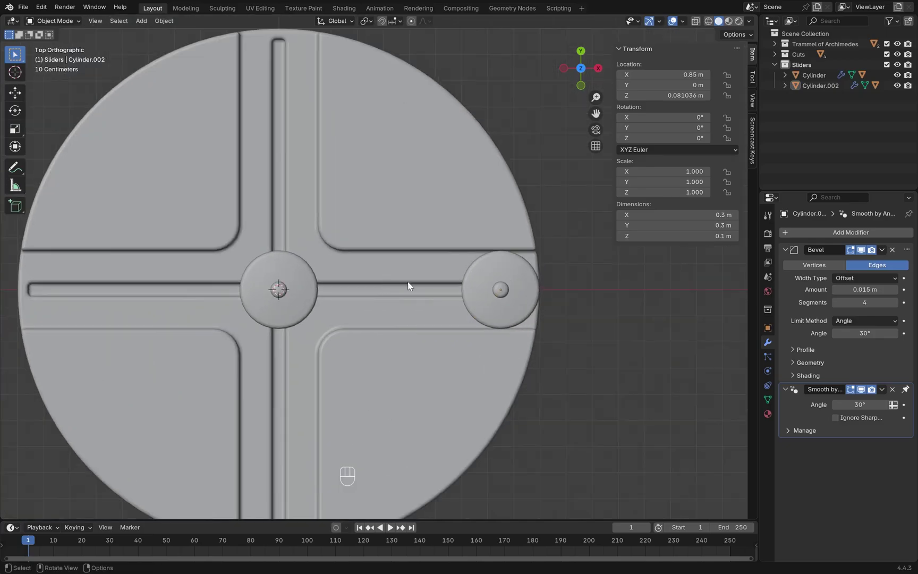
scroll(550, 310, "down", 2)
left_click(550, 310)
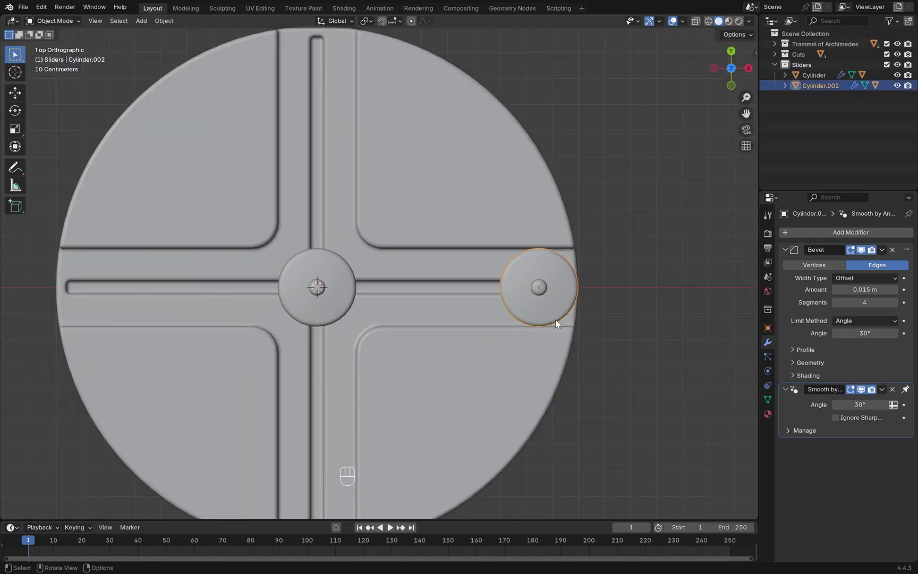
middle_click_drag(553, 318, 599, 287)
key("Tab")
key("3")
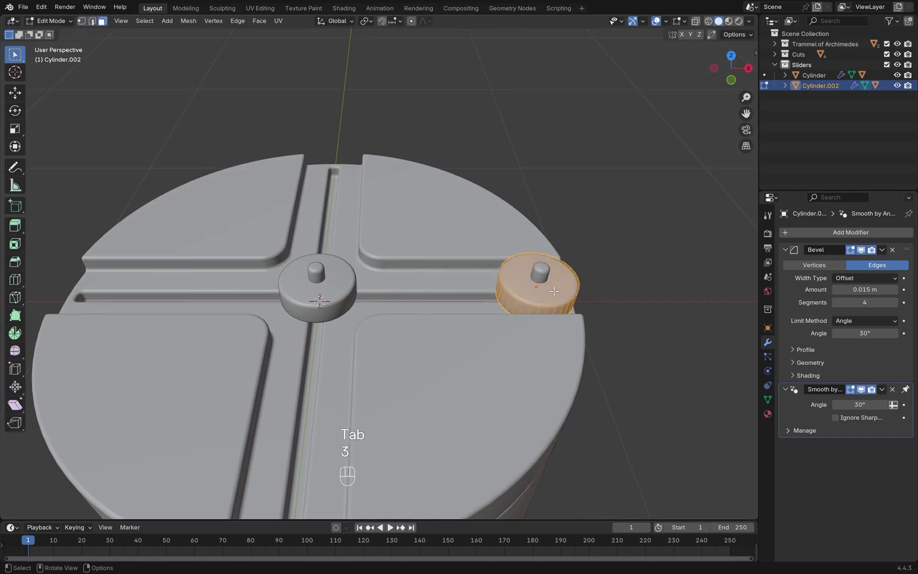
key("shift+d")
right_click(578, 231)
key("p")
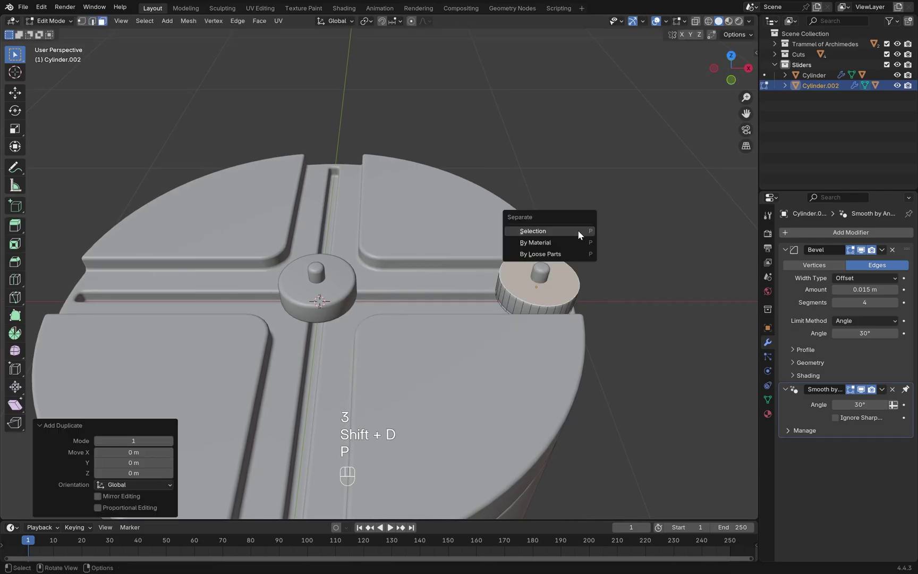
left_click(578, 229)
key("Tab")
Step: Duplicate the top face of the centre slider in place and separate it into its own object
left_click(341, 283)
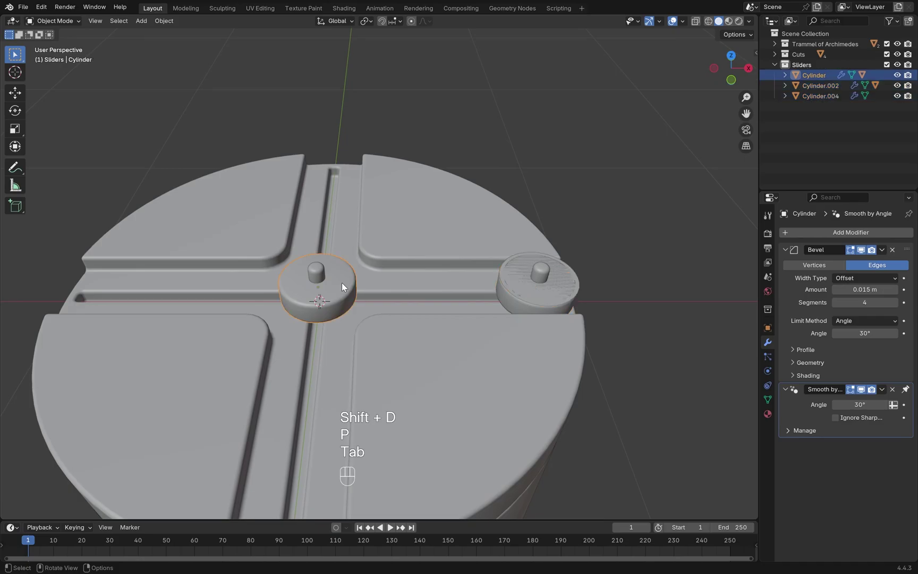
key("Tab")
key("shift+d")
right_click(363, 243)
key("p")
left_click(363, 243)
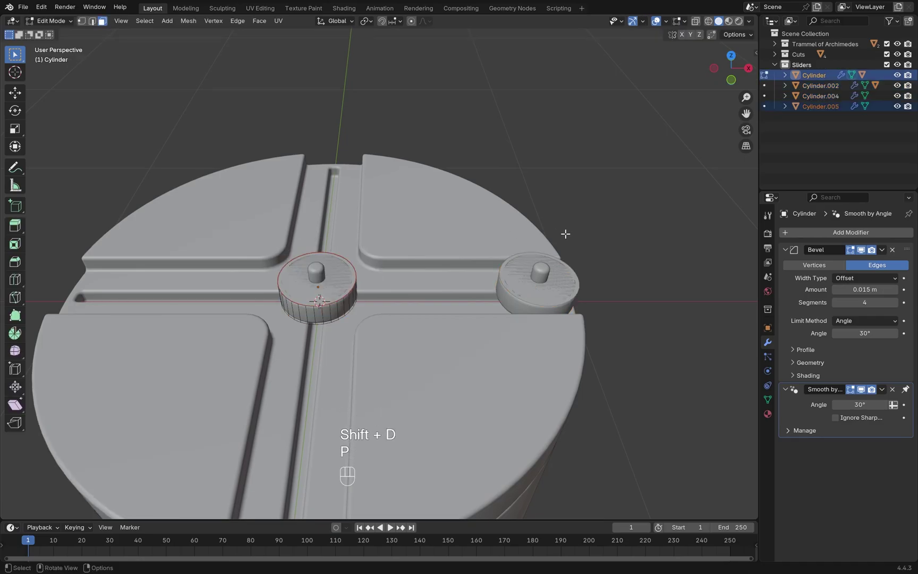
key("Tab")
Step: Isolate the two separated disc faces, Cylinder.004 and Cylinder.005, in local view
left_click(821, 95)
left_click(821, 106, "shift")
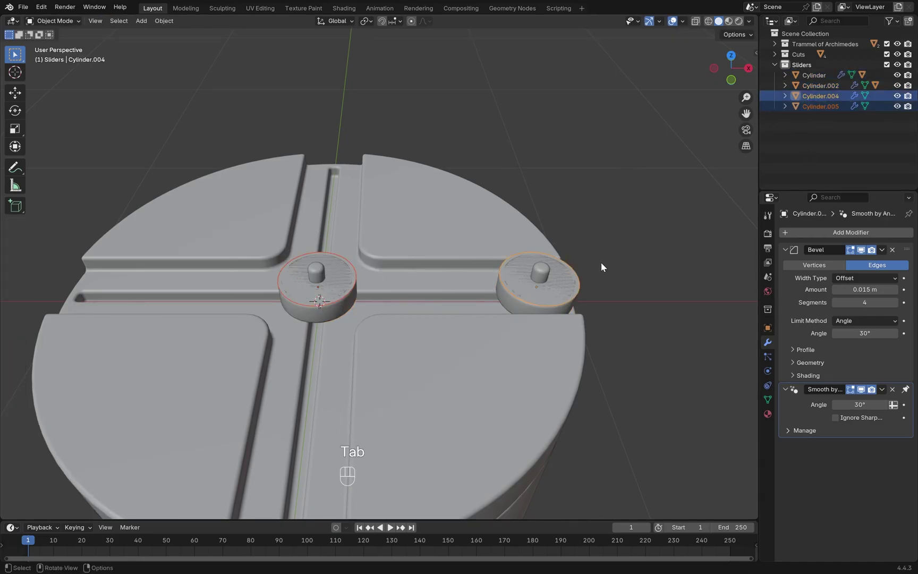
key("slash")
middle_click_drag(601, 262, 571, 269)
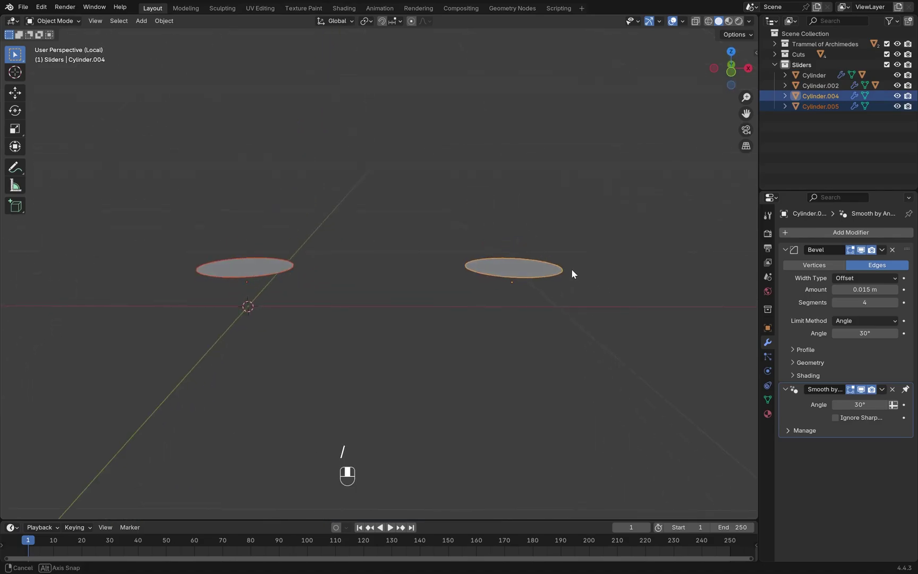
middle_click_drag(398, 286, 406, 279)
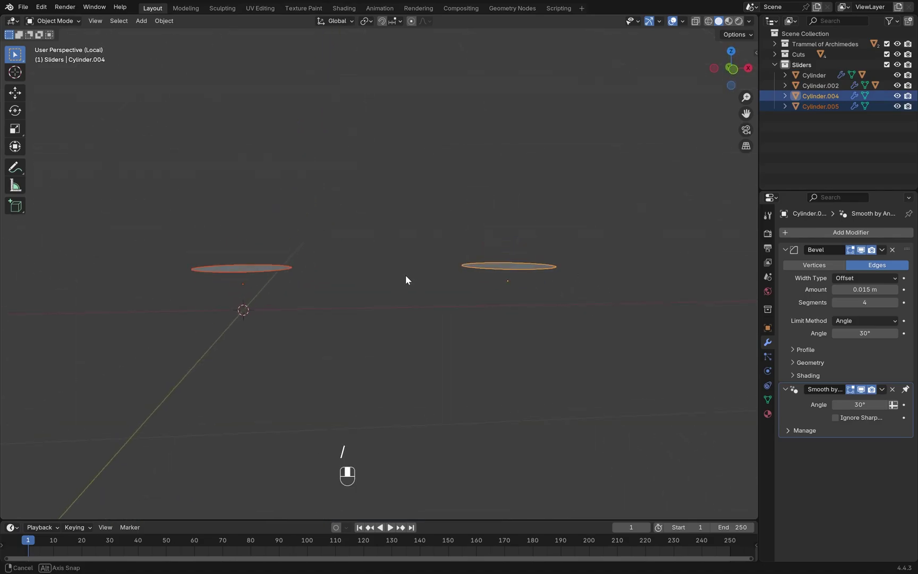
Step: Set the origins of both disc faces to their geometry
right_click(267, 269)
mouse_move(239, 316)
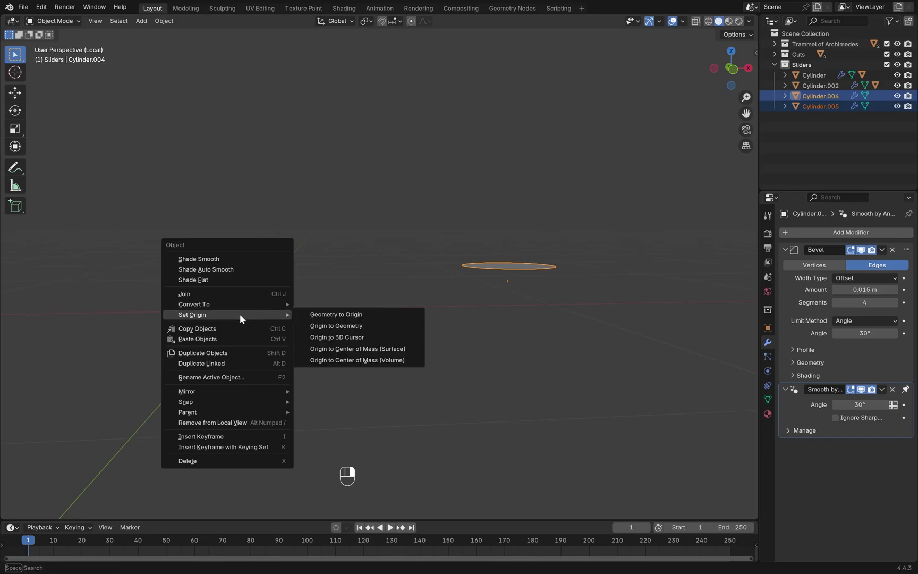
left_click(376, 326)
middle_click_drag(483, 324, 549, 332)
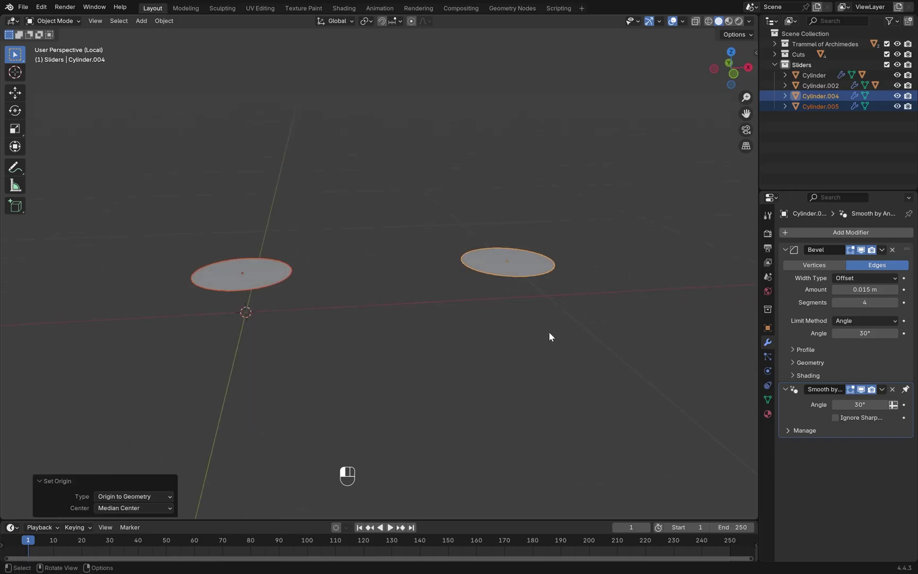
Step: Add a plain axes empty with a 0.15 m radius at the centre of the outer disc face
left_click(520, 265)
key("shift+s")
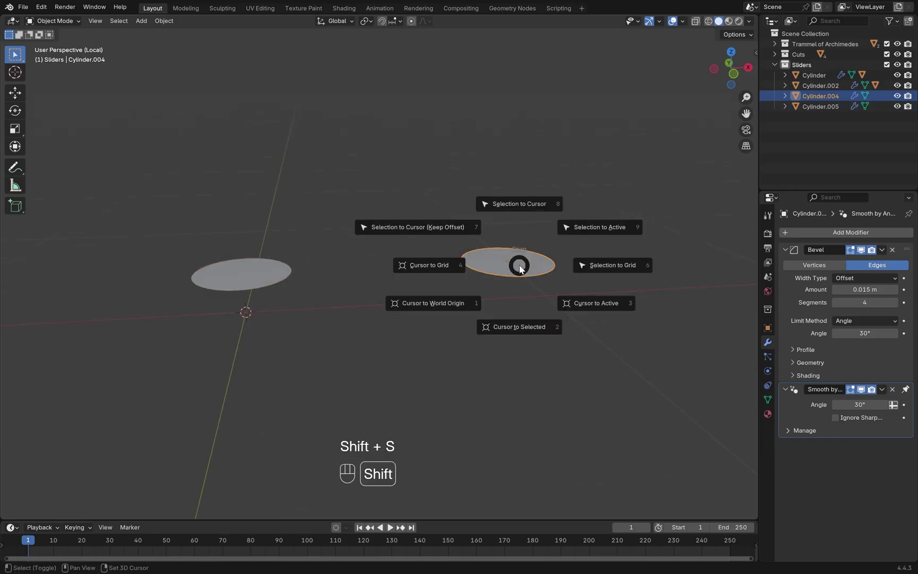
left_click(510, 327)
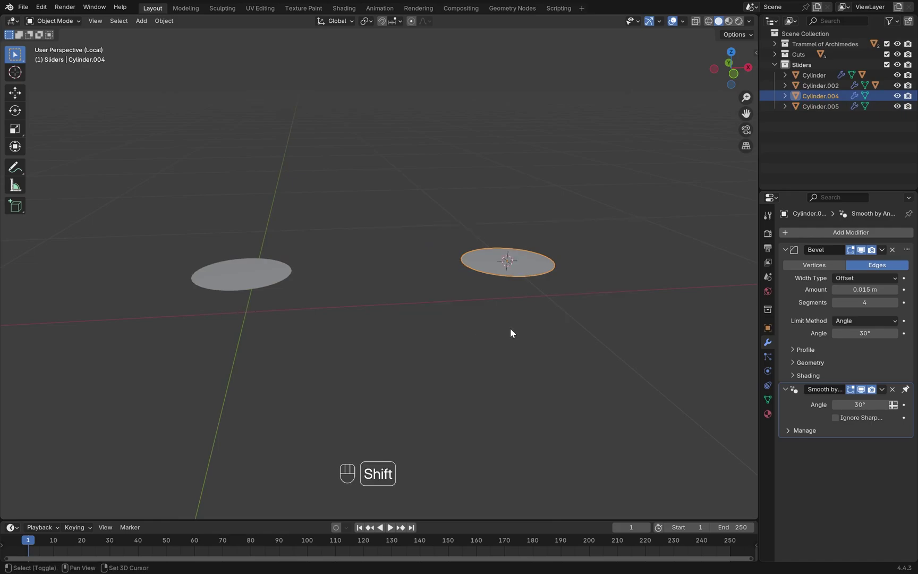
key("shift+a")
left_click(555, 429)
left_click(142, 431)
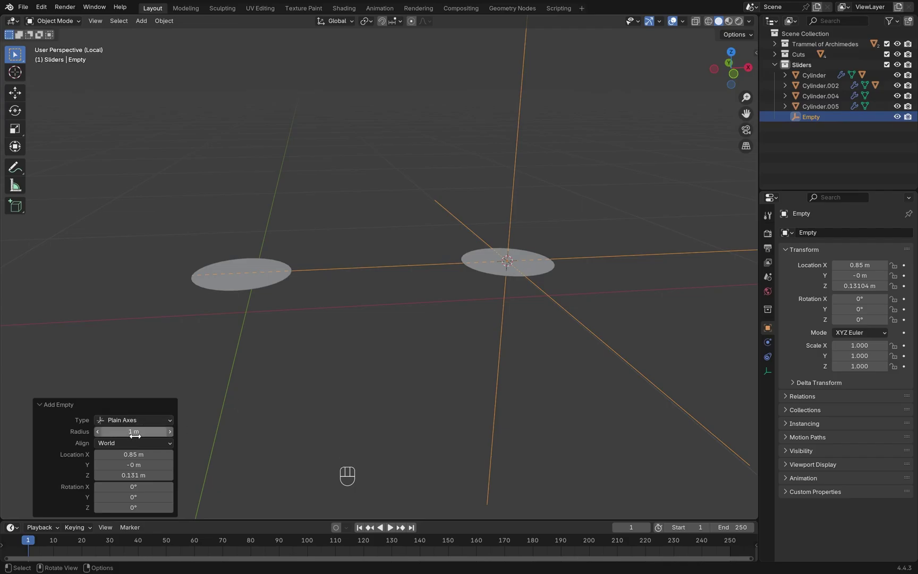
key("BackSpace")
type("0.15")
key("Return")
Step: Join the outer disc face into the centre disc face, keeping the centre disc as the active object
key("KP_7")
left_click(534, 299)
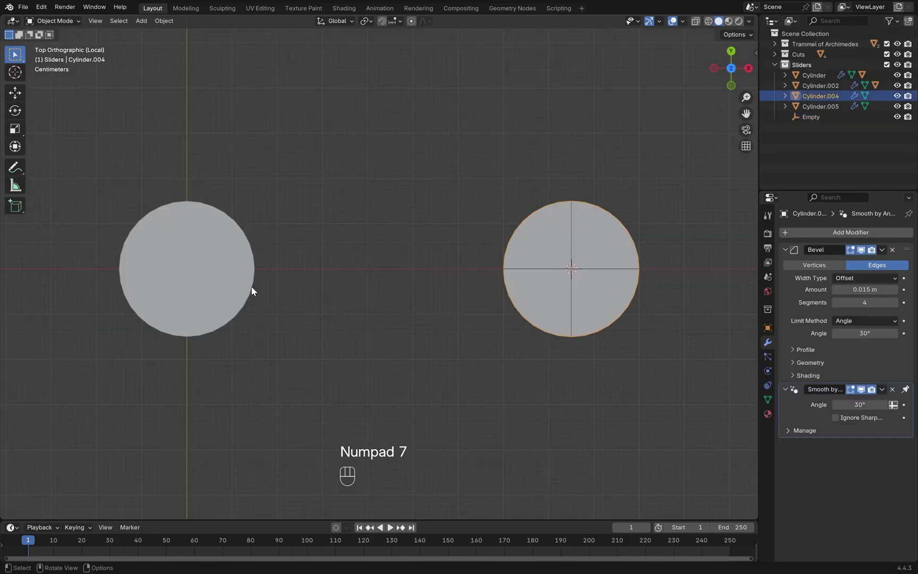
left_click(221, 277, "shift")
left_click(443, 327)
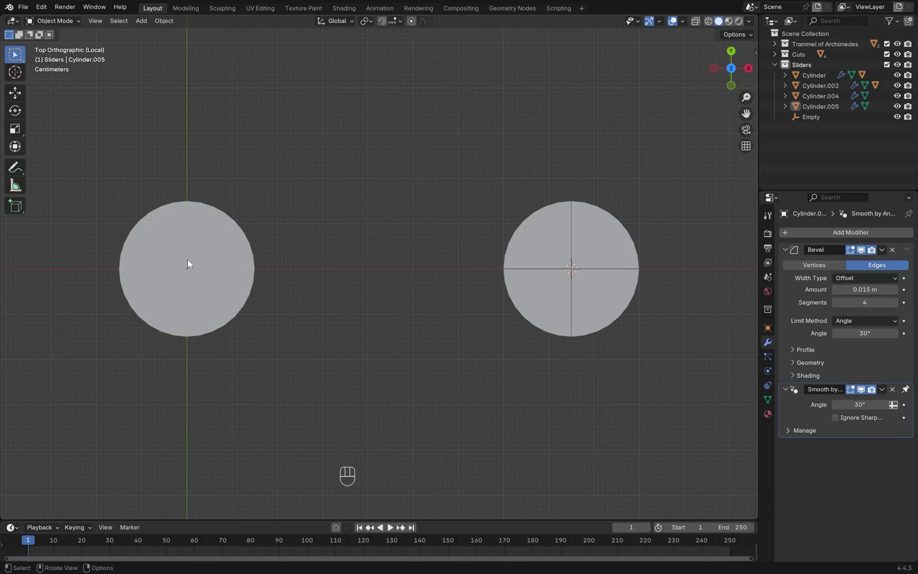
left_click(525, 292)
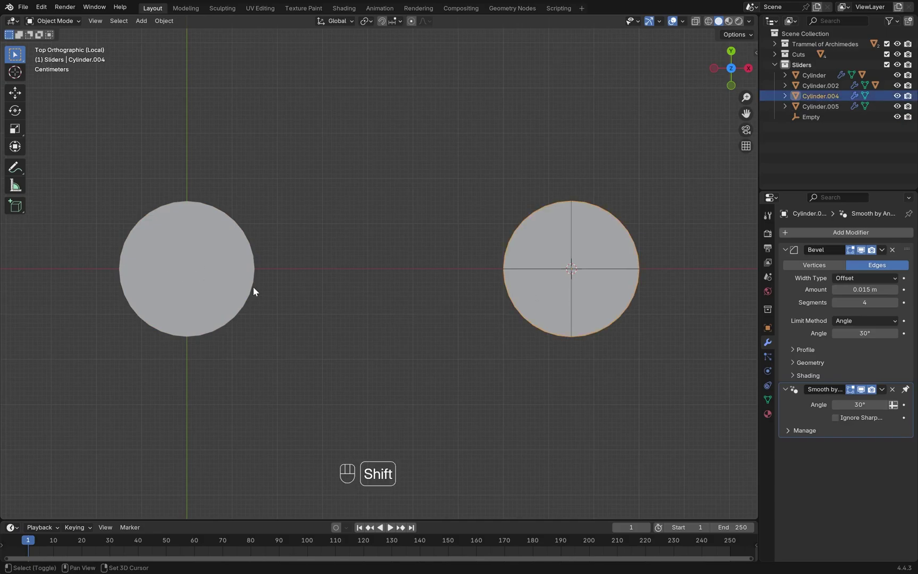
left_click(230, 286, "shift")
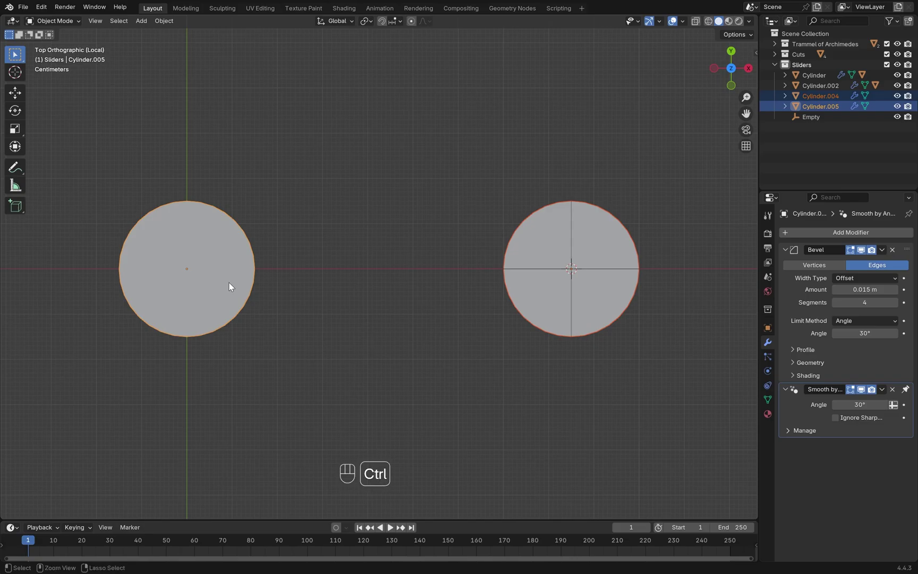
key("ctrl+j")
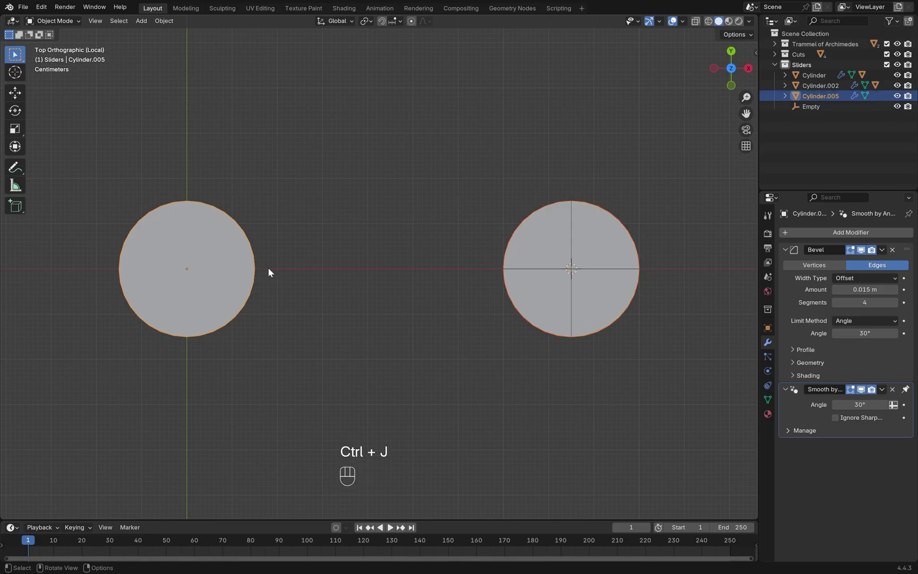
Step: Scale all vertices of the outer disc by 0.7 in edit mode
key("Tab")
key("1")
left_click_drag(664, 141, 458, 408)
key("s")
key("KP_Decimal")
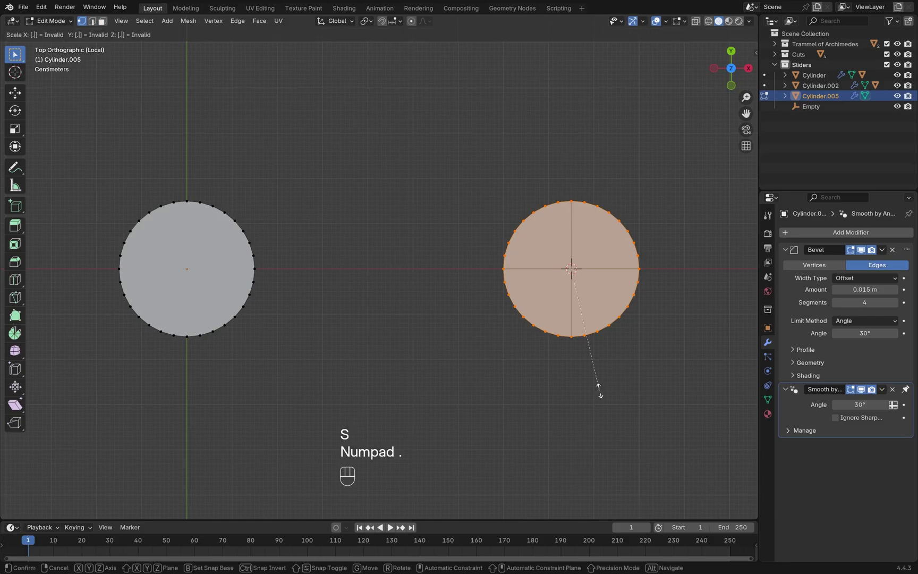
key("KP_7")
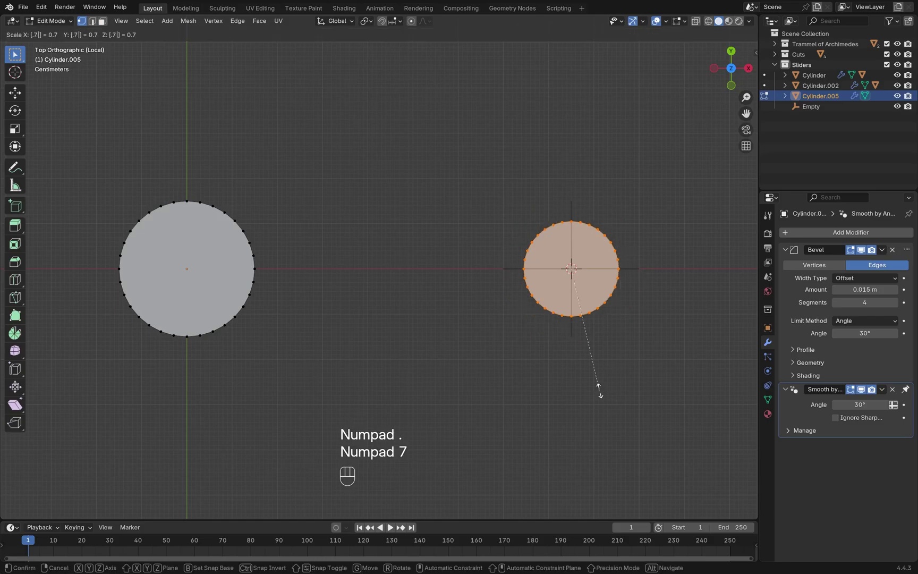
left_click(599, 389)
Step: Delete the facing half of the vertices on both discs, leaving two outward-facing semicircular outlines
left_click_drag(200, 192, 280, 393)
key("x")
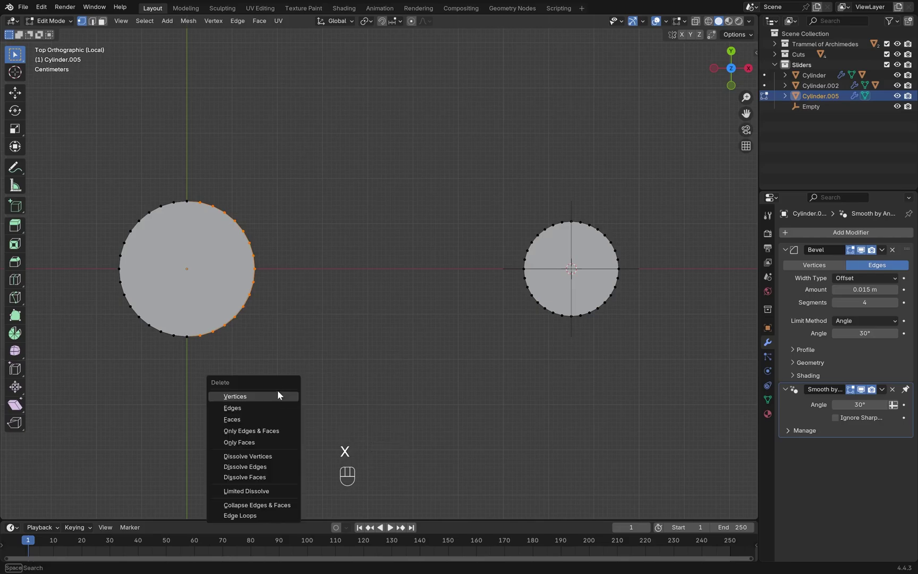
left_click(277, 392)
left_click_drag(570, 209, 458, 342)
key("x")
left_click(458, 342)
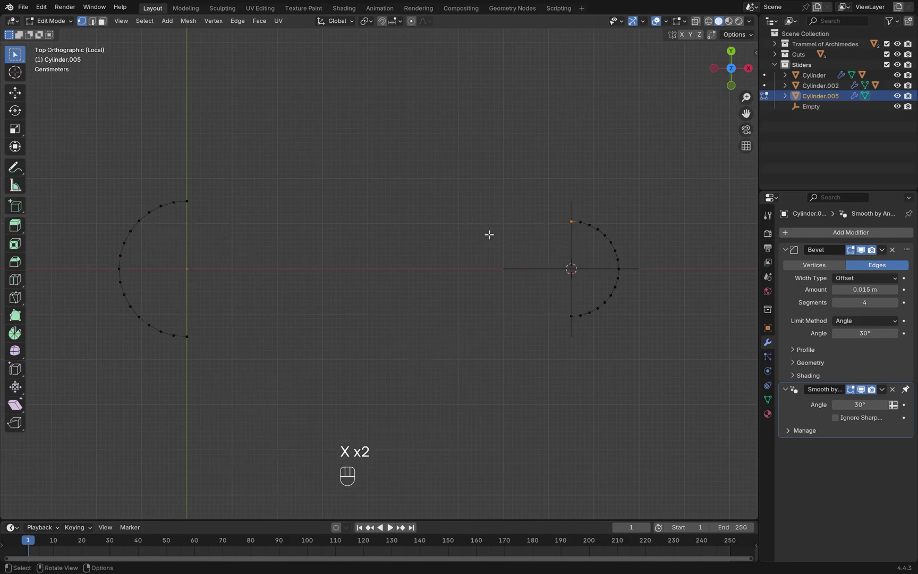
Step: Bridge the open ends of the two semicircles with edges and fill the closed outline with a face
left_click(186, 201, "shift")
key("f")
left_click_drag(581, 304, 538, 327)
left_click_drag(211, 318, 181, 350, "shift")
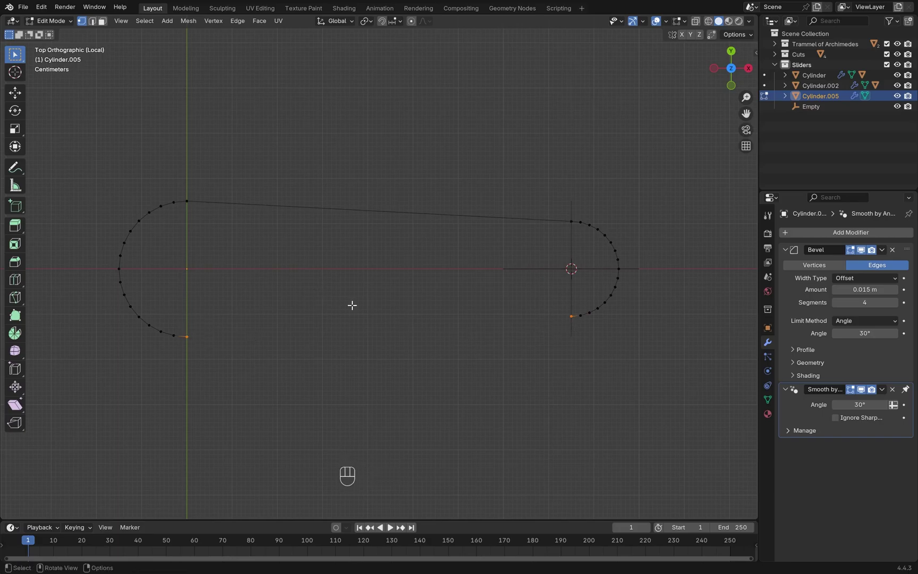
key("f")
key("a")
key("f")
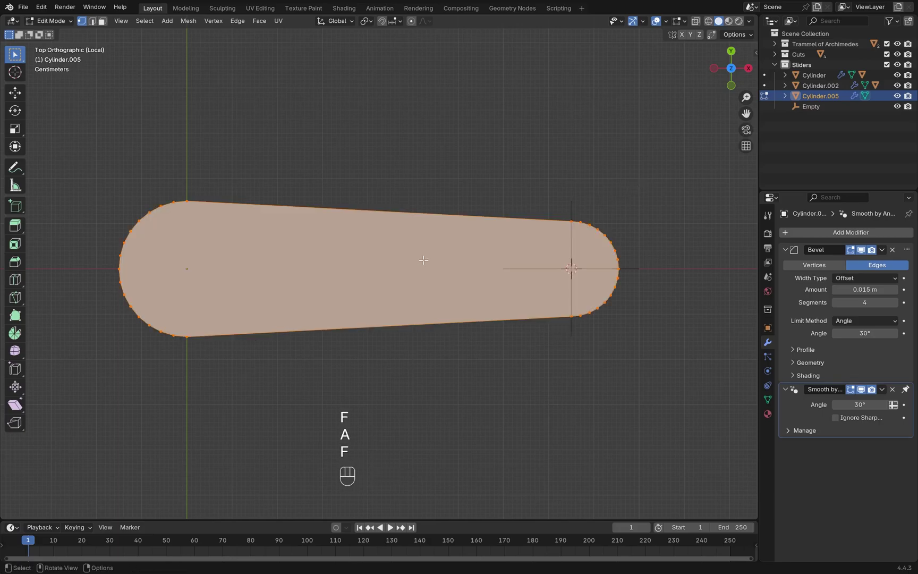
Step: Add a Solidify modifier to the arm and place it before the Bevel modifier
middle_click_drag(441, 284, 594, 281)
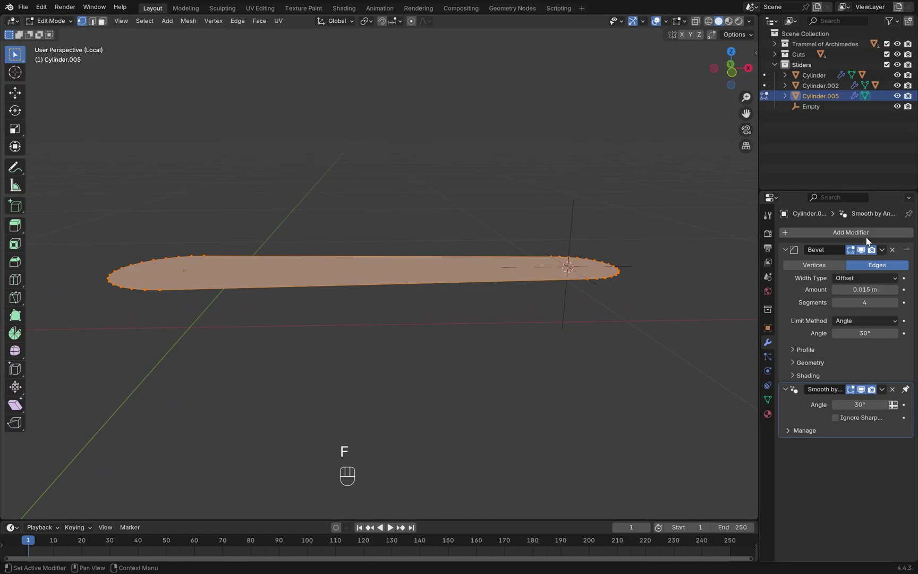
left_click(829, 232)
left_click(712, 359)
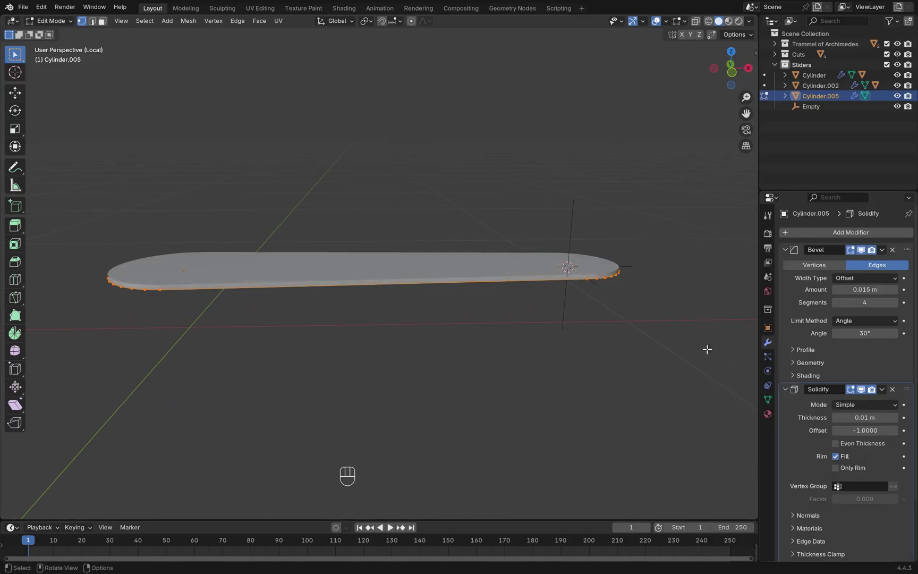
left_click(785, 249)
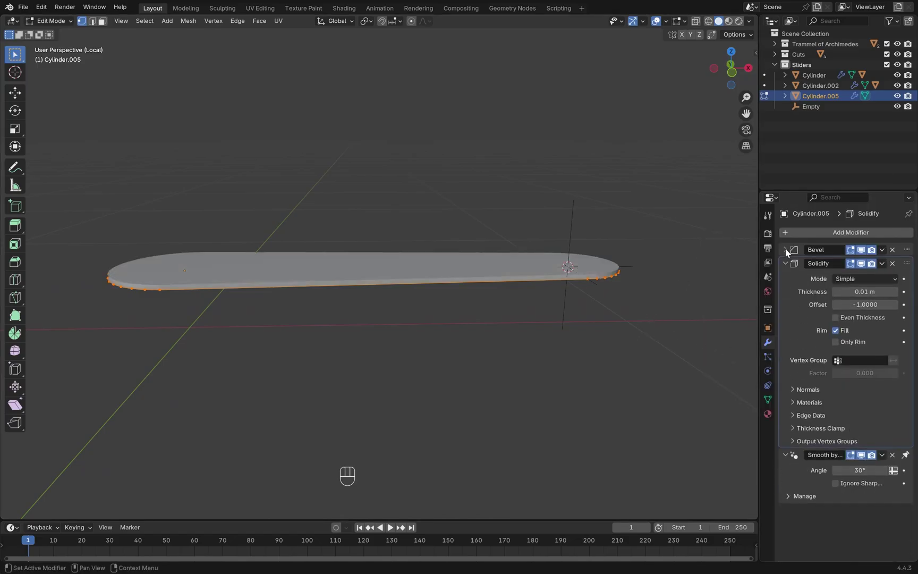
left_click_drag(907, 249, 894, 378)
Step: Enable Even Thickness on the arm's Solidify modifier and set its thickness to 0.04 m
left_click(849, 302)
mouse_move(871, 278)
left_mouse_down()
mouse_move(844, 279)
mouse_move(874, 278)
left_mouse_up()
left_click(872, 278)
type("0.05")
key("Return")
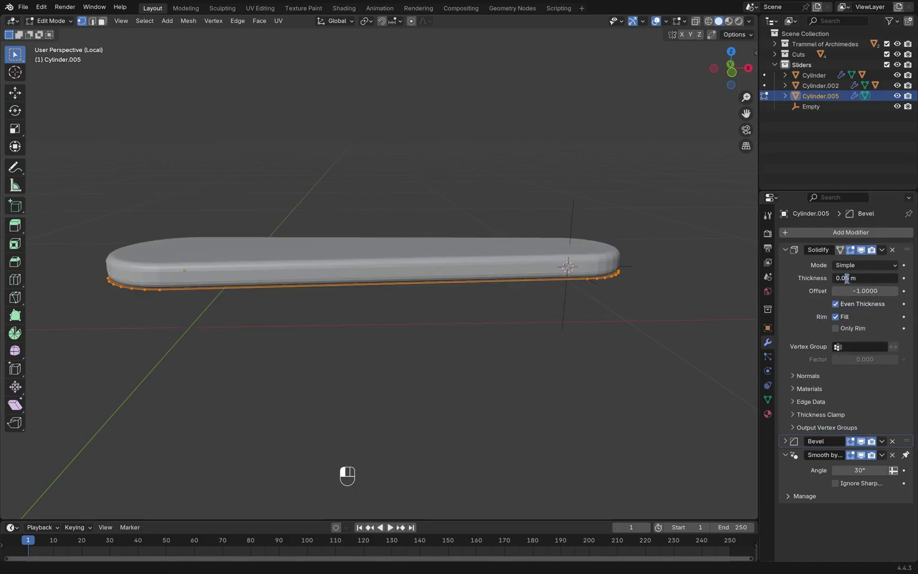
Step: Return the arm to object mode and leave local view to show the whole model
key("Tab")
right_click(477, 228)
left_click(477, 222)
middle_click_drag(477, 224, 323, 306)
key("slash")
Step: Parent the arm to the centre slider and delete the pin on that slider
left_click(323, 306, "shift")
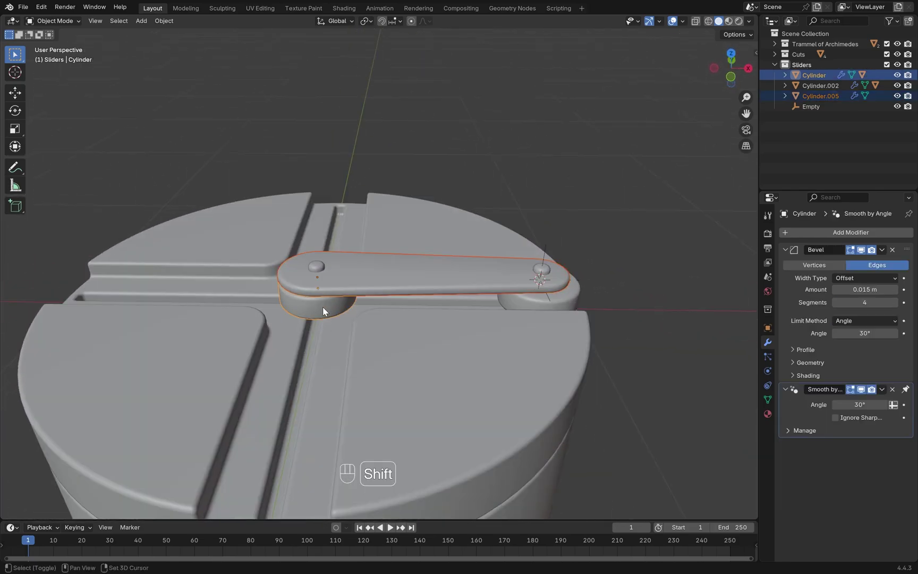
key("ctrl+p")
left_click(323, 306)
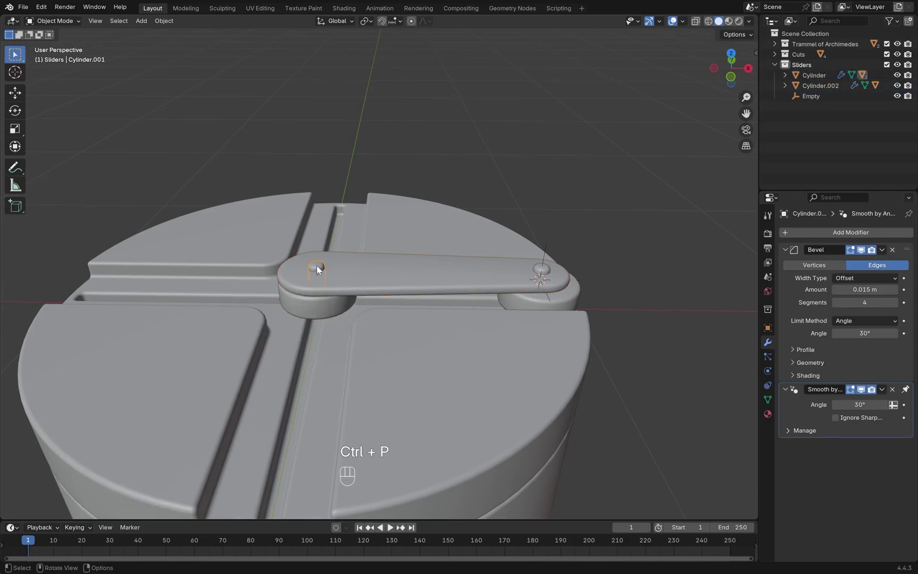
key("Delete")
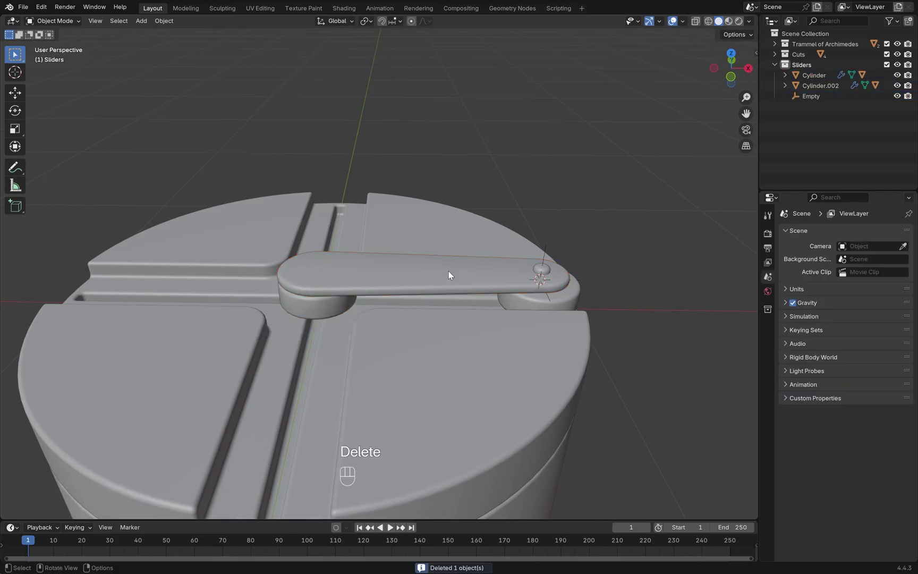
Step: Parent the empty to the outer slider
left_click(547, 255)
left_click(573, 298, "shift")
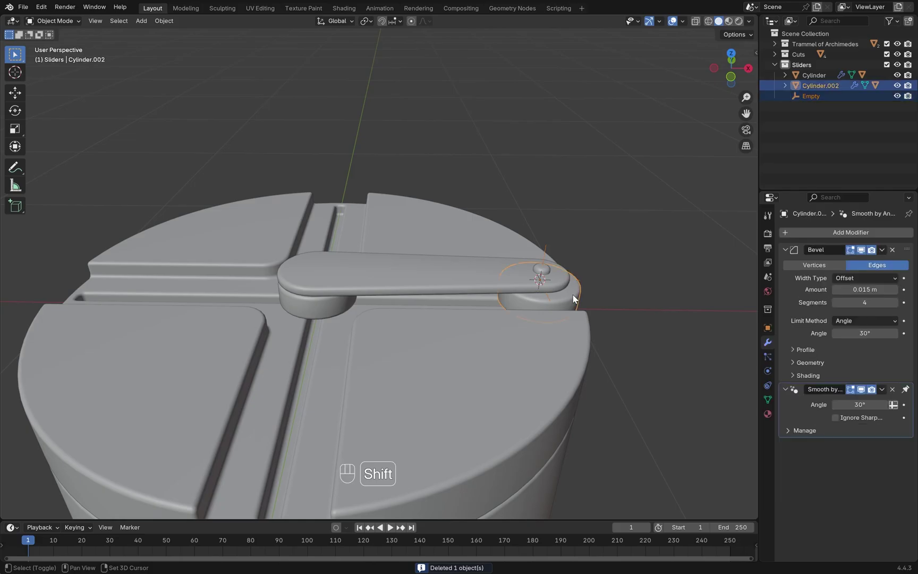
key("ctrl+p")
left_click(574, 298)
left_click(579, 297)
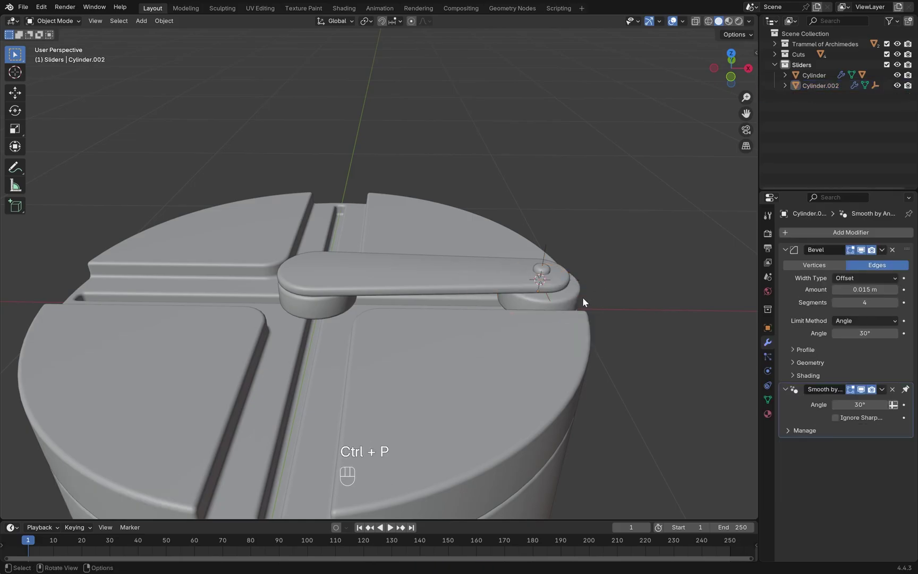
Step: Rename the outer slider Cylinder.002 as "Slider .X"
double_click(817, 89)
type("Slider .X")
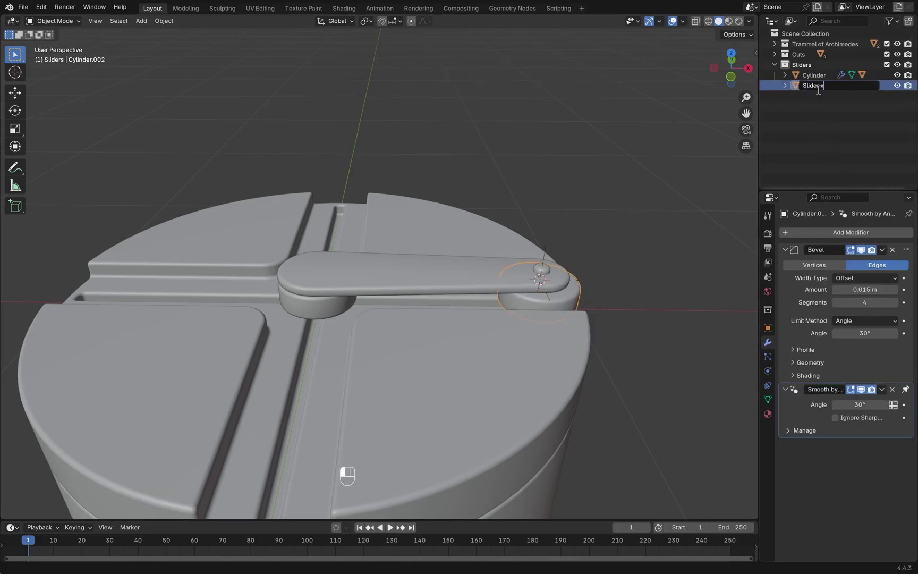
key("Return")
Step: Rename the centre slider Cylinder as "Slider.Y"
double_click(814, 78)
type("SLIDER.Y")
key("BackSpace")
key("BackSpace")
key("BackSpace")
key("BackSpace")
key("BackSpace")
key("BackSpace")
key("BackSpace")
key("BackSpace")
type("Slider.Y")
key("Return")
Step: Reveal the arm object under Slider.Y in the Outliner and rename it "Arm"
left_click(867, 160)
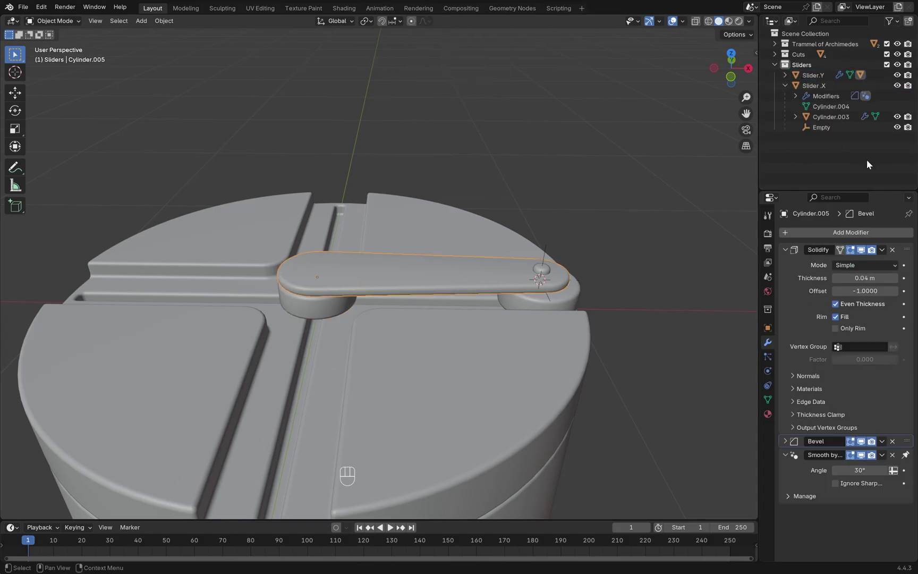
key("KP_Decimal")
double_click(831, 106)
key("Caps_Lock")
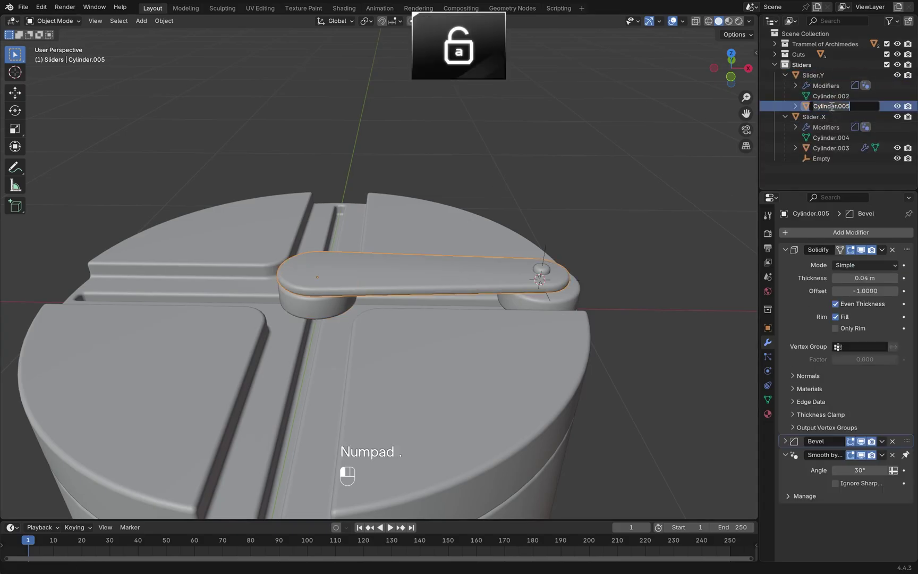
key("Caps_Lock")
type("A")
key("Caps_Lock")
type("rm")
key("Return")
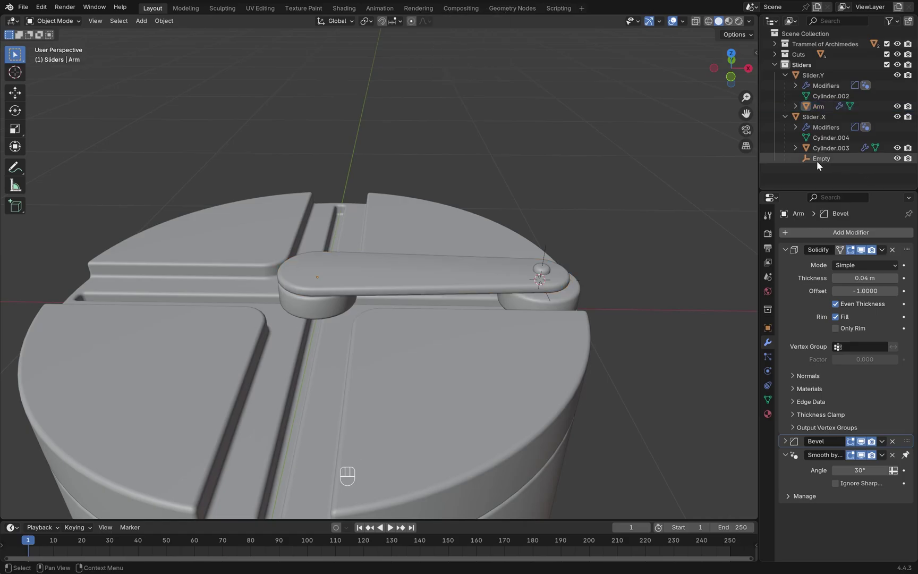
Step: Hide object contents in the Outliner and rename the outer slider's pin Cylinder.003 as "Mid.Cylinder"
left_click(893, 20)
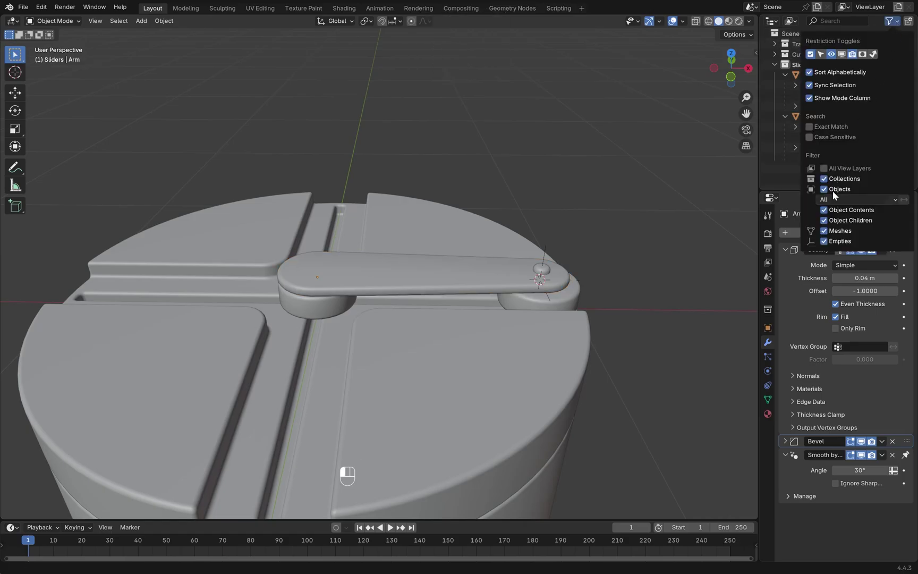
left_click(824, 210)
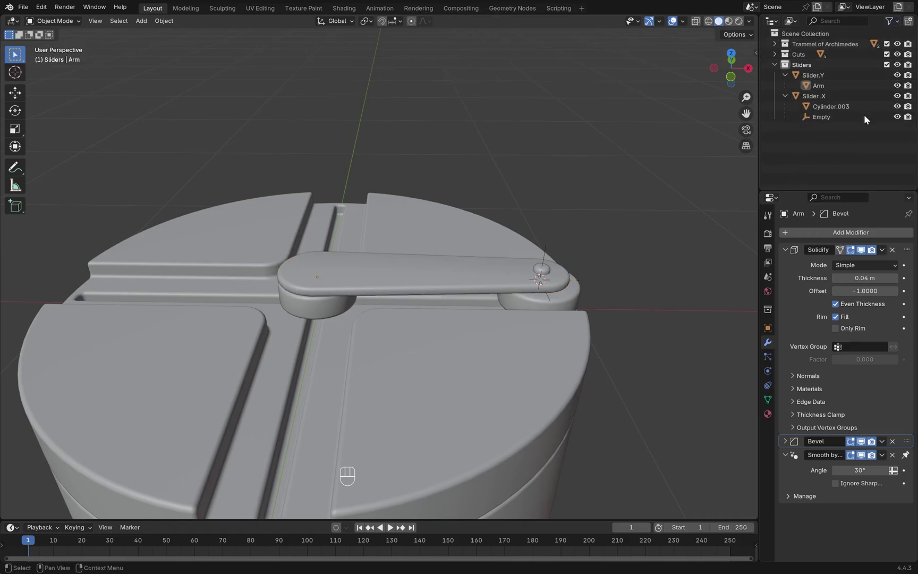
double_click(835, 107)
type("Mid.Cylinder")
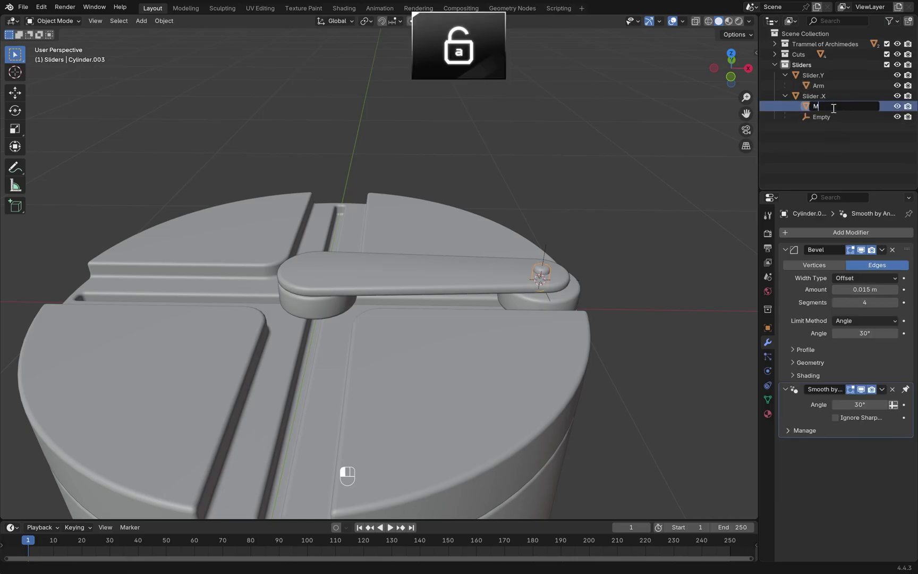
key("Return")
Step: Save the model as the next incremental version of the file
middle_click_drag(527, 143, 563, 218)
mouse_move(564, 218)
middle_mouse_down("shift")
mouse_move(574, 189)
mouse_move(566, 208)
middle_mouse_up("shift")
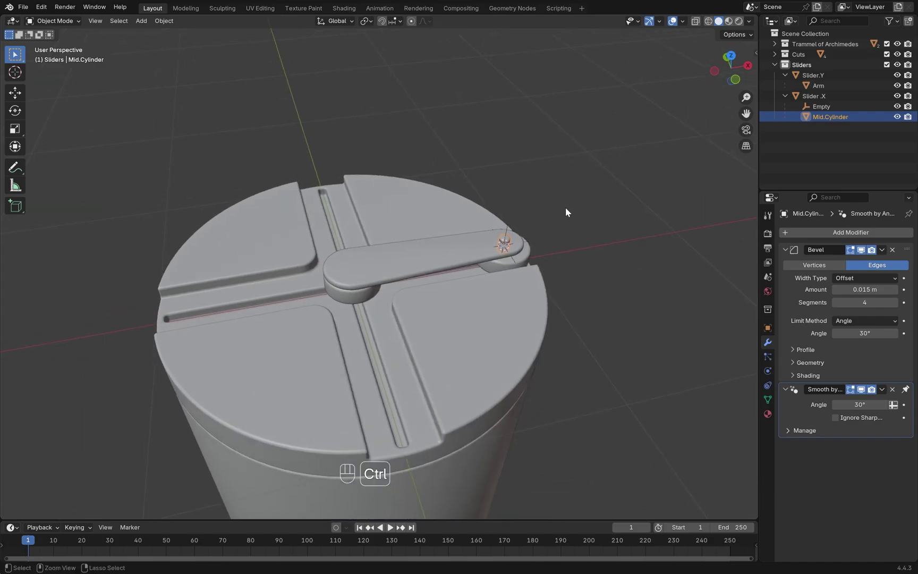
key("ctrl+alt+s")
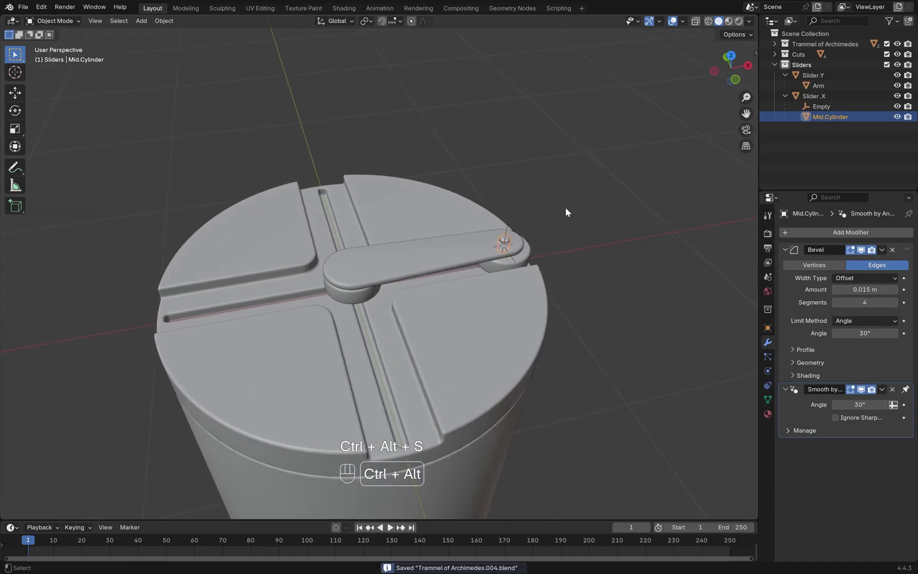
Step: Snap the 3D cursor to the origin of the centre slider Slider.Y
middle_click_drag(595, 260, 604, 207)
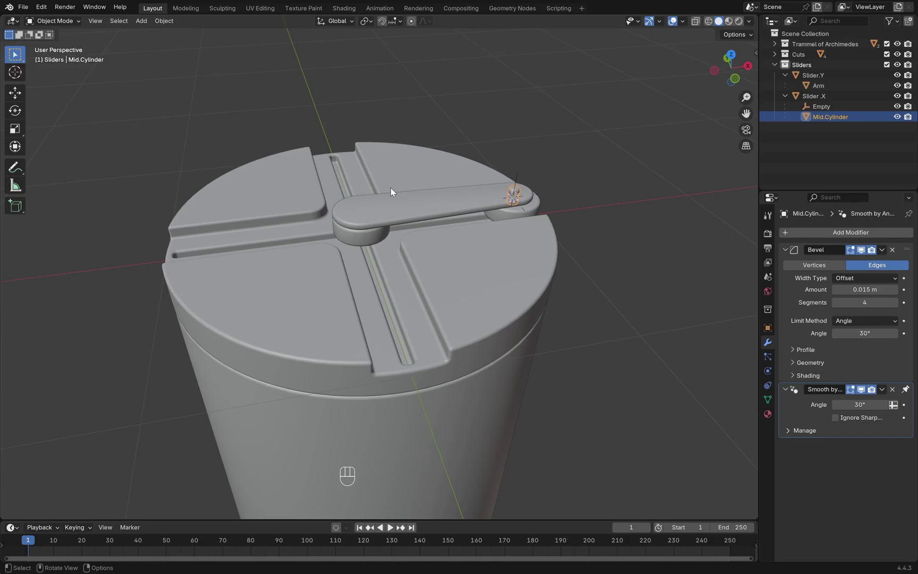
left_click(372, 237)
key("shift+s")
left_click(363, 281)
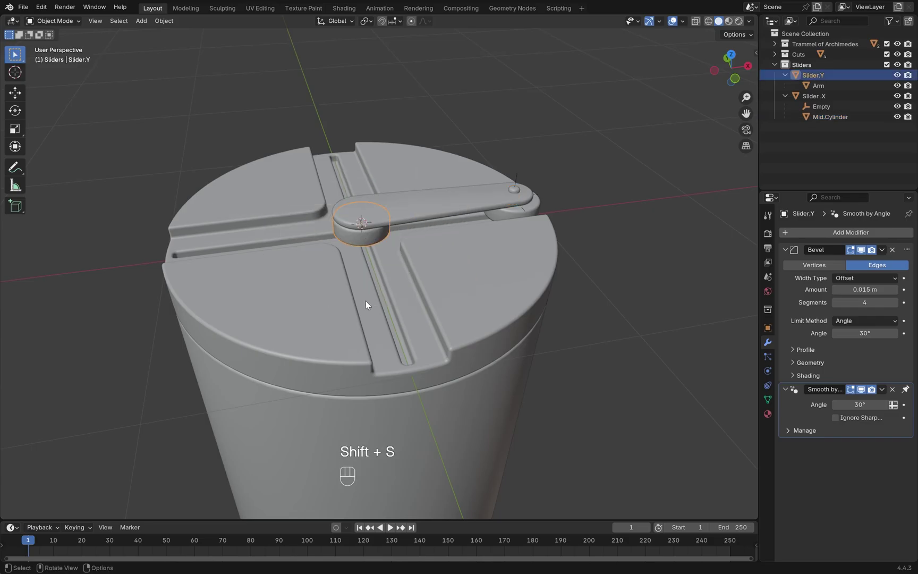
Step: Add a mesh circle at the 3D cursor with 16 vertices and a 0.15 m radius
key("shift+a")
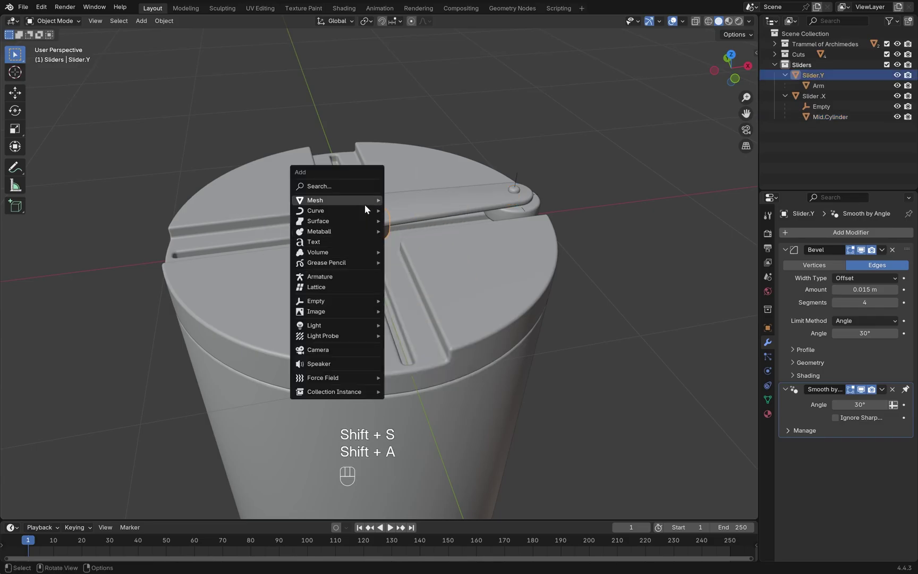
mouse_move(364, 202)
left_click(417, 220)
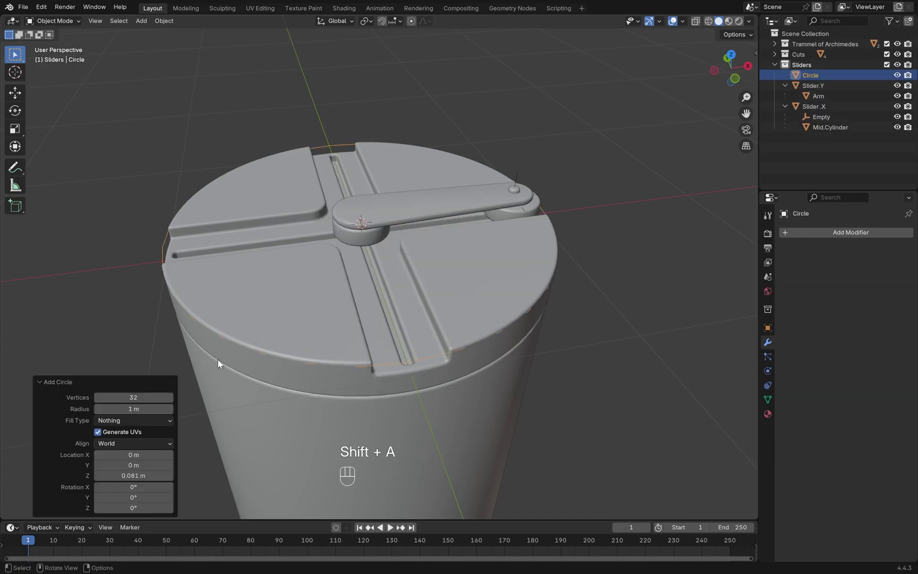
left_click(151, 398)
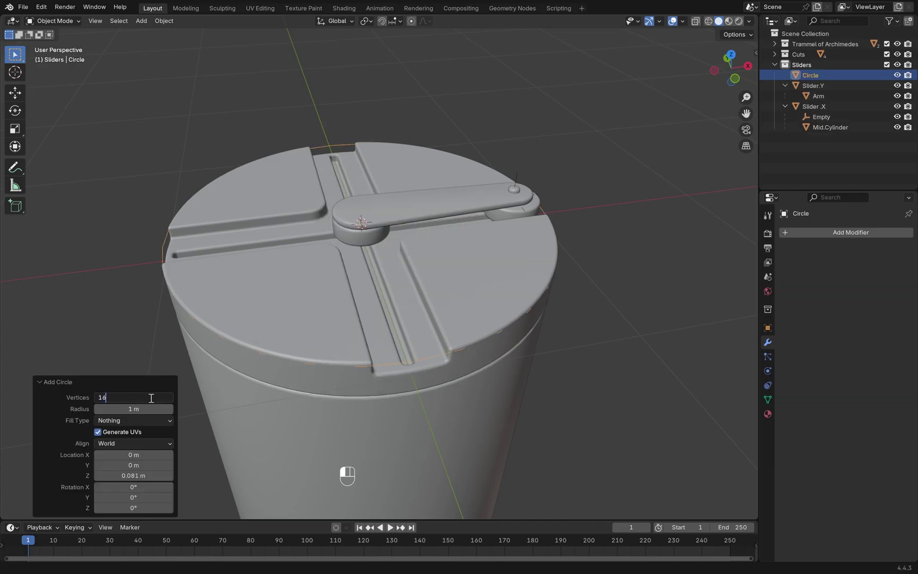
left_click(142, 407)
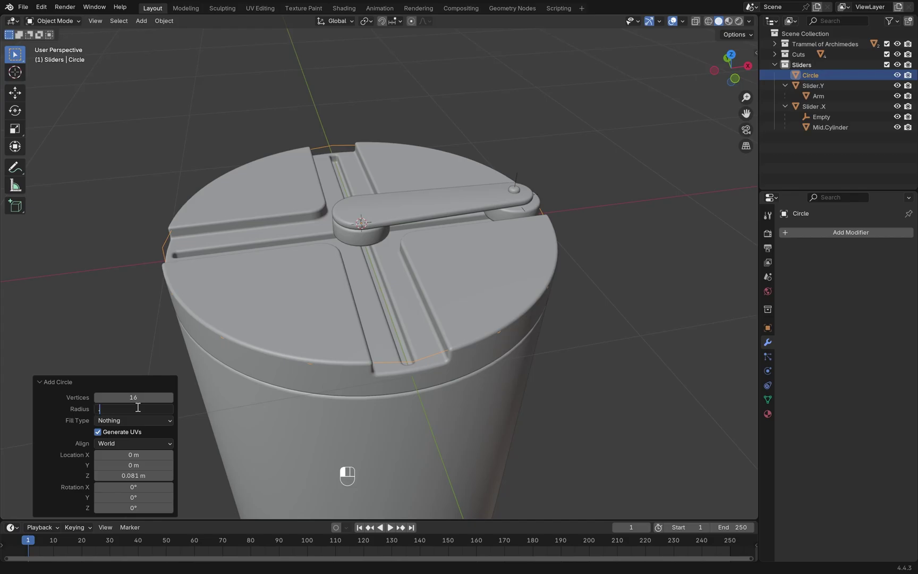
key("Return")
Step: Isolate the new circle in local view and open its mesh for editing from above
middle_click_drag(202, 404, 373, 233)
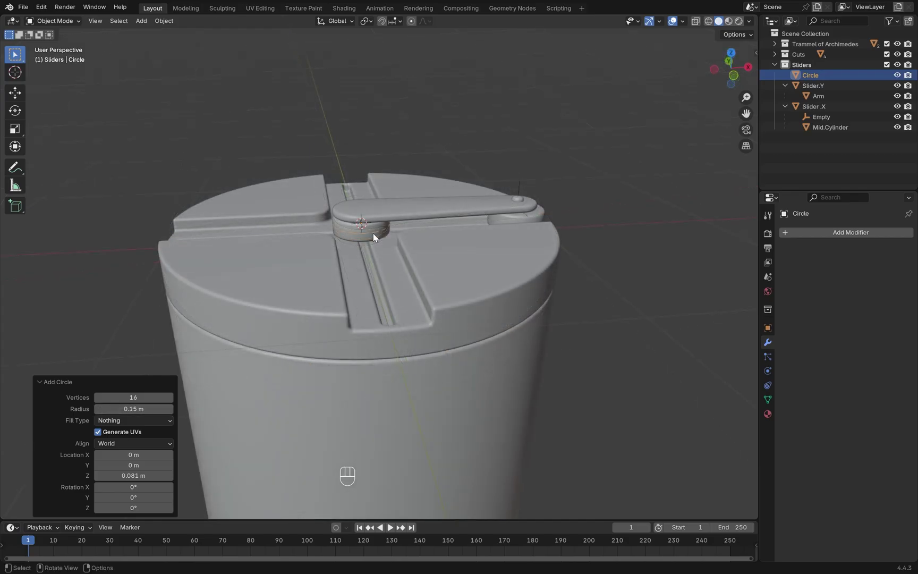
key("slash")
key("Tab")
middle_click_drag(470, 289, 488, 331)
key("KP_7")
Step: Raise the circle's two opposite vertices on the Y axis about 0.086 m along Z, using smooth proportional editing with a size of about 0.198
left_click(560, 266)
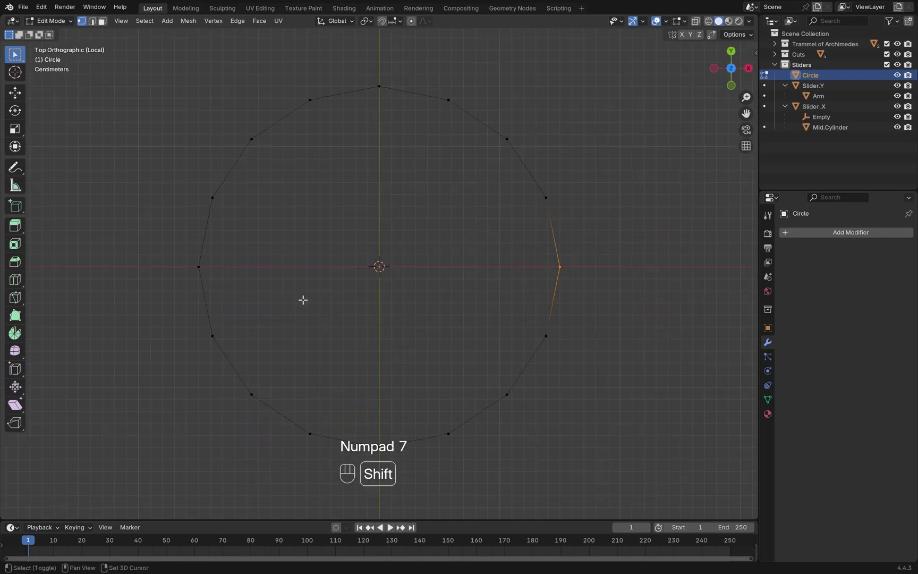
left_click(198, 267, "shift")
left_click(378, 86, "shift")
left_click(378, 446, "shift")
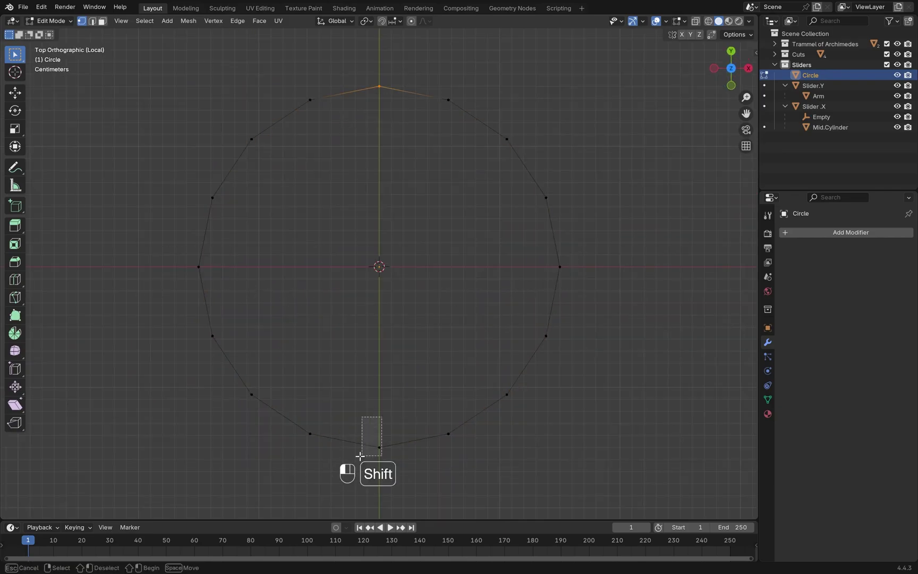
key("KP_3")
left_click(411, 21)
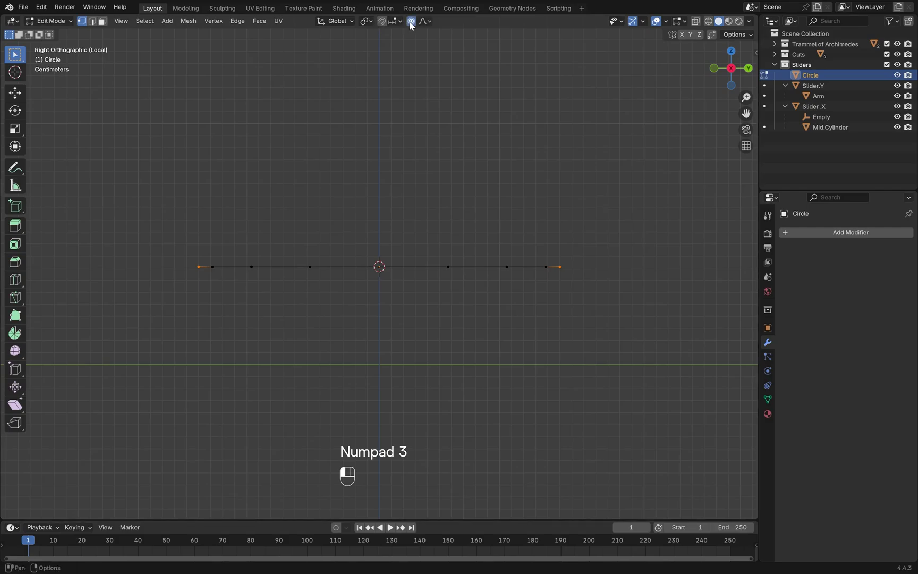
middle_click_drag(538, 198, 545, 241, "shift")
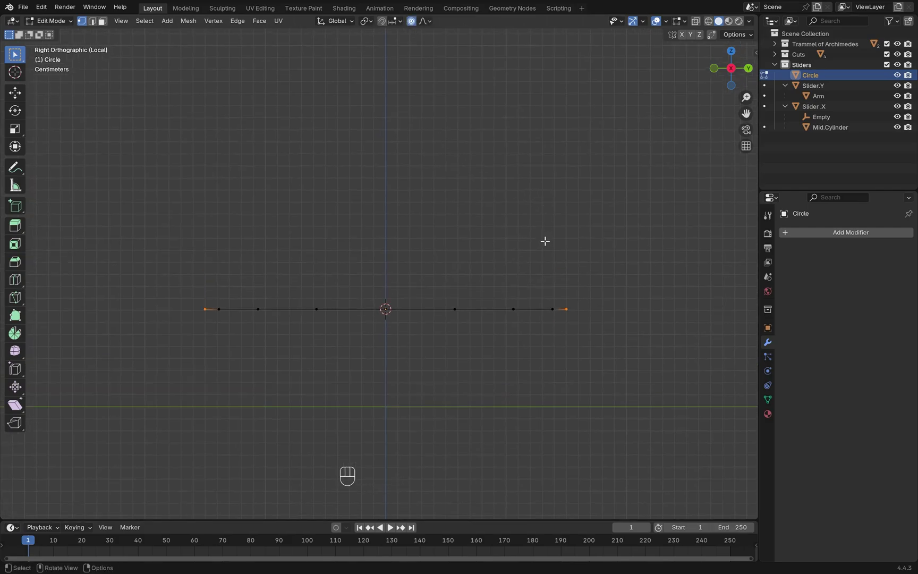
key("g")
key("z")
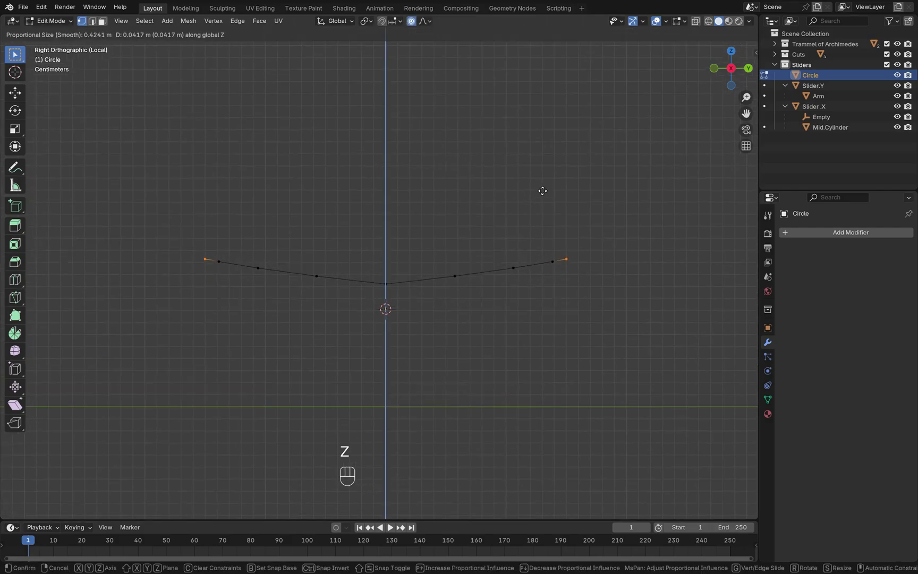
scroll(539, 146, "down", 7)
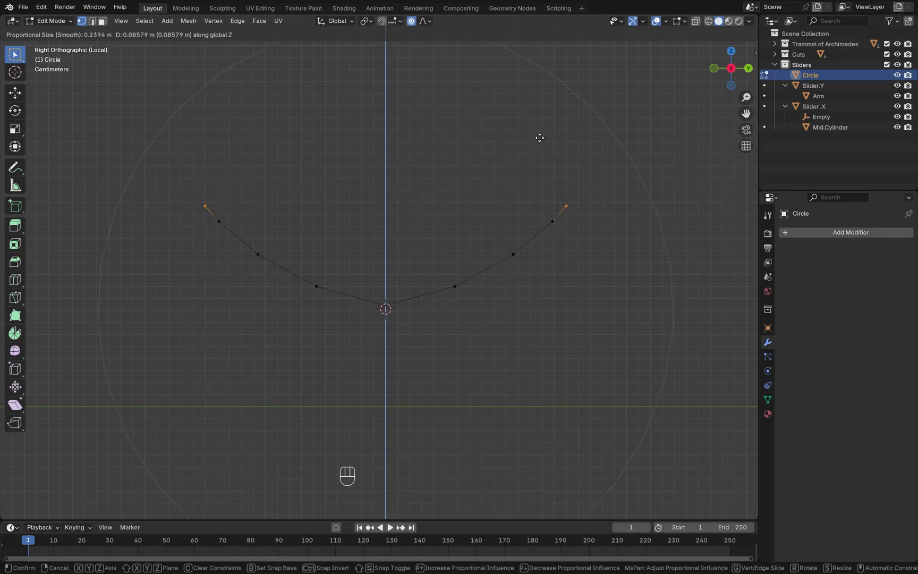
left_click(539, 137)
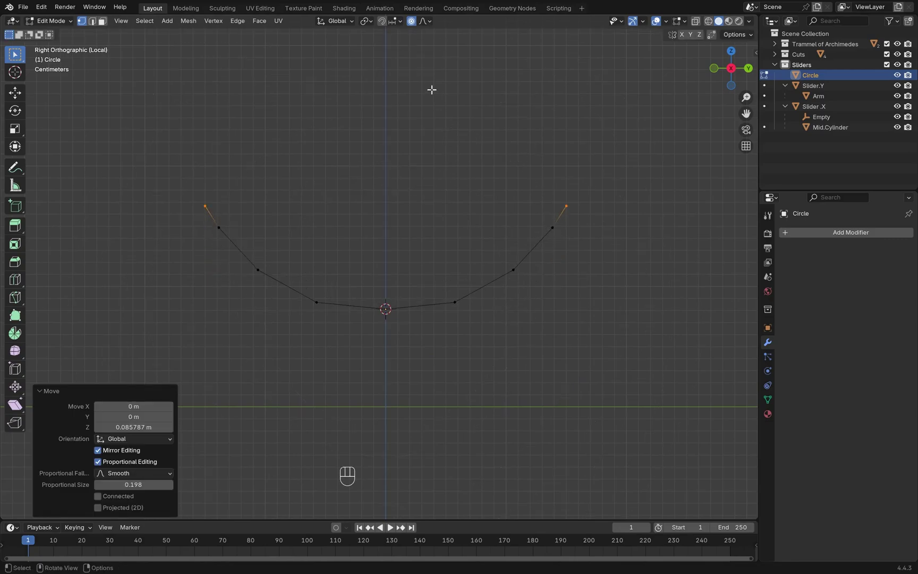
left_click(411, 22)
Step: Examine the bent circle's shape from the top, front and right views and in perspective
middle_click_drag(421, 166, 472, 193)
key("KP_7")
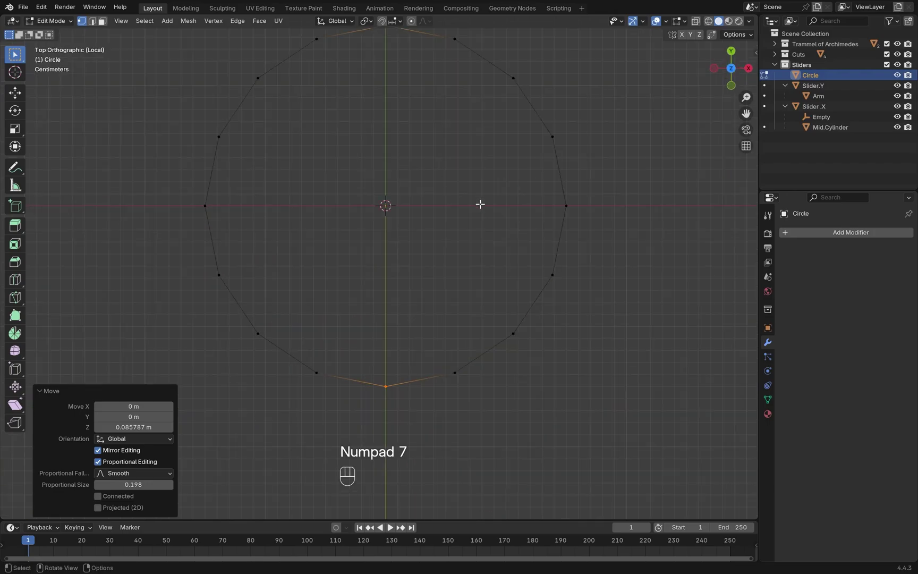
key("KP_1")
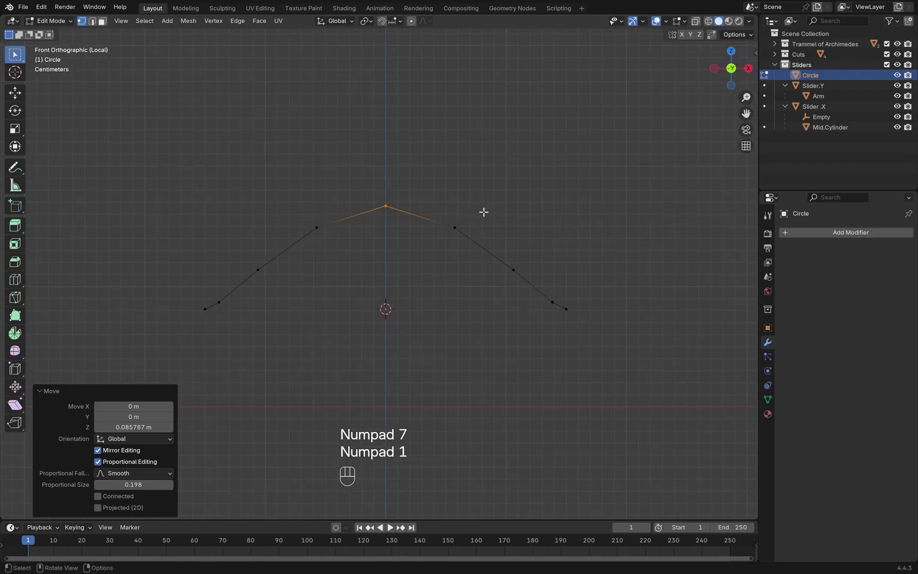
key("KP_3")
key("Tab")
middle_click_drag(468, 223, 469, 248)
key("Tab")
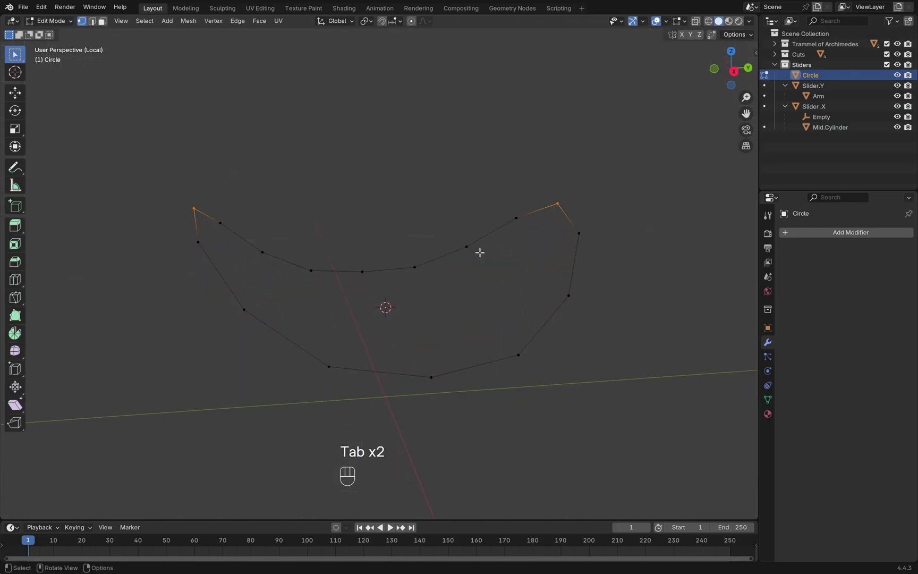
Step: Fill a face between two facing edges near one raised tip of the bent circle
key("2")
left_click(507, 239)
middle_click_drag(507, 240, 537, 229)
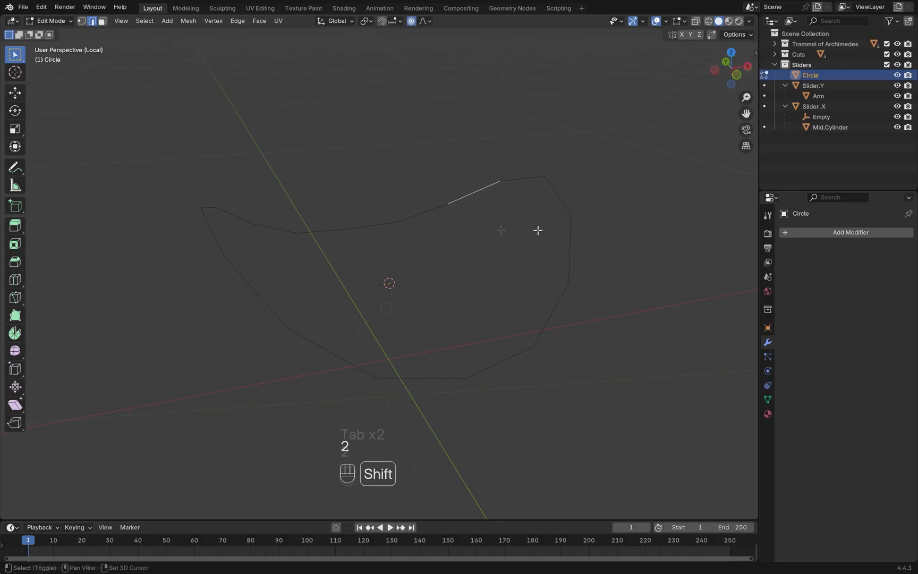
left_click(576, 250, "shift")
middle_click_drag(603, 260, 616, 268)
key("f")
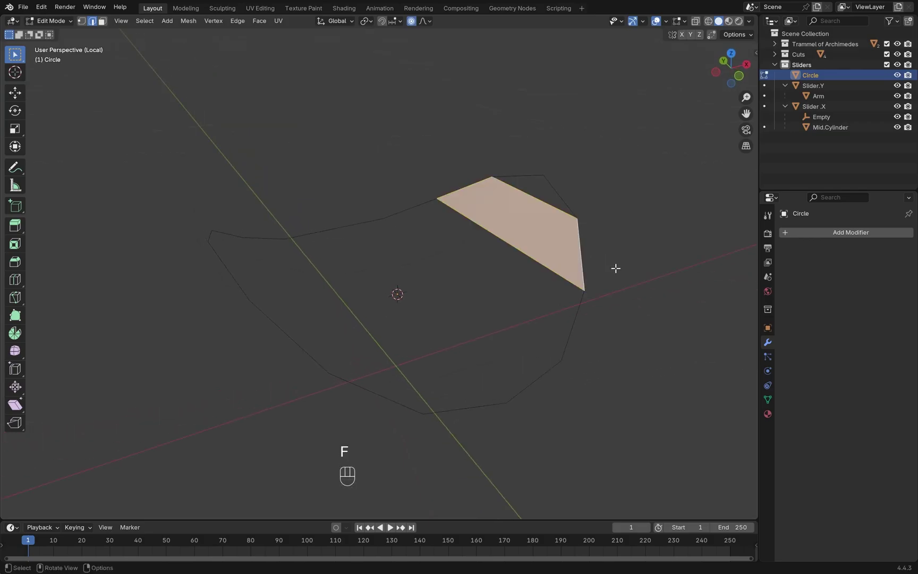
Step: Fill the tip and the rest of the bent circle with a row of faces
left_click(550, 204)
key("f")
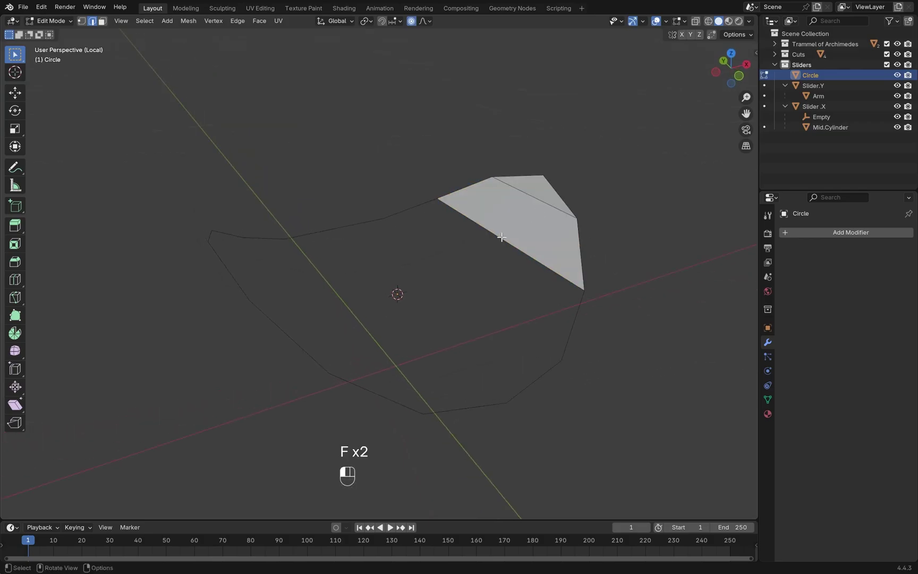
key("f")
key("f")
key("f")
key("f")
key("f")
key("f")
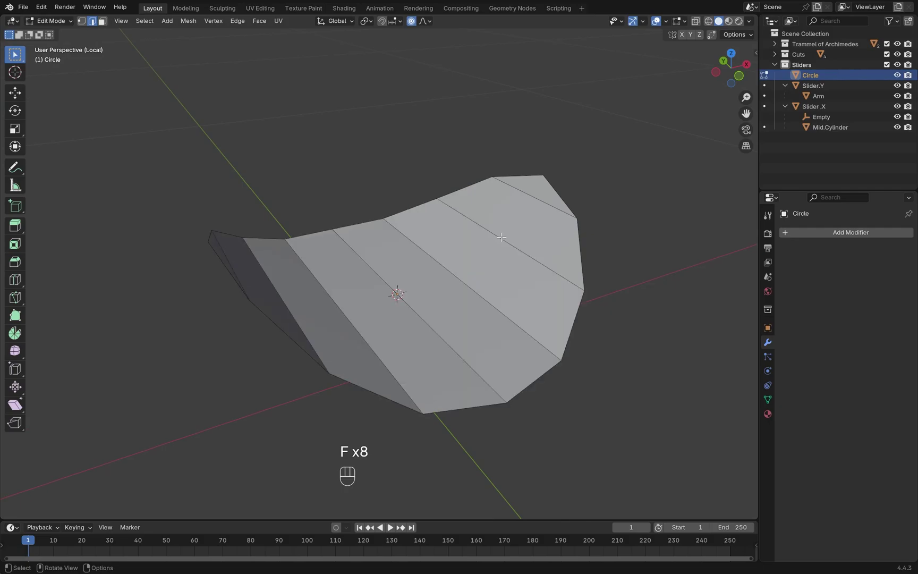
Step: Connect the two raised tip vertices with an edge path cut across all the faces
middle_click_drag(501, 237, 479, 263)
key("1")
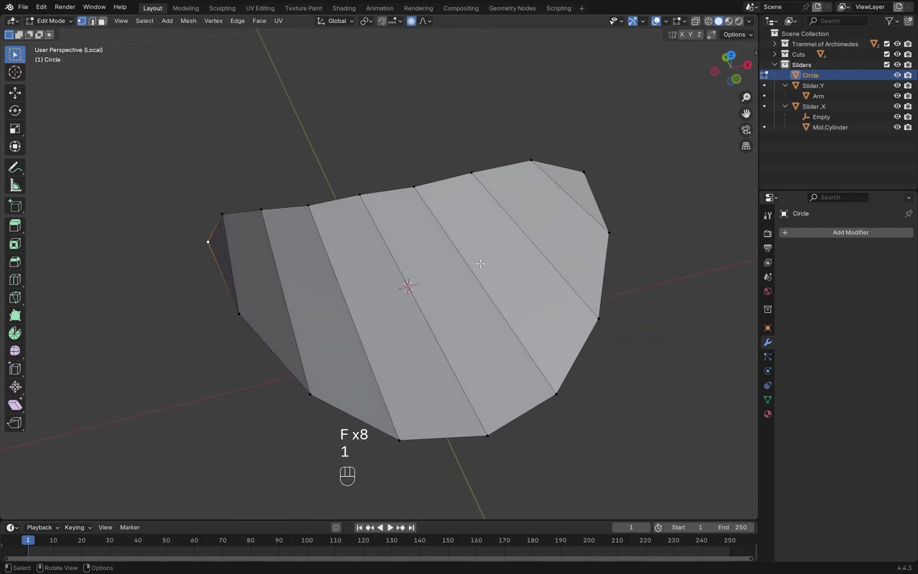
left_click(587, 171)
left_click(208, 241, "shift")
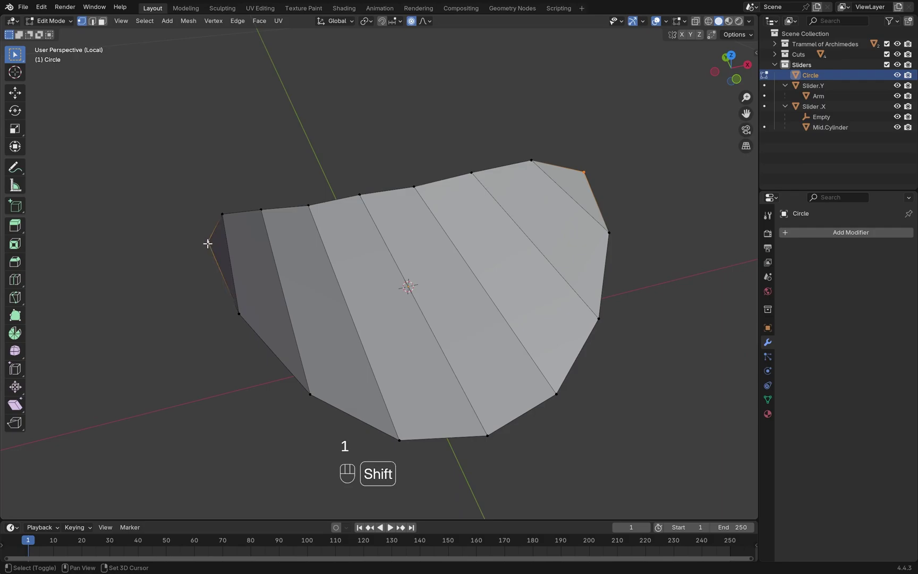
key("j")
middle_click_drag(329, 265, 490, 282)
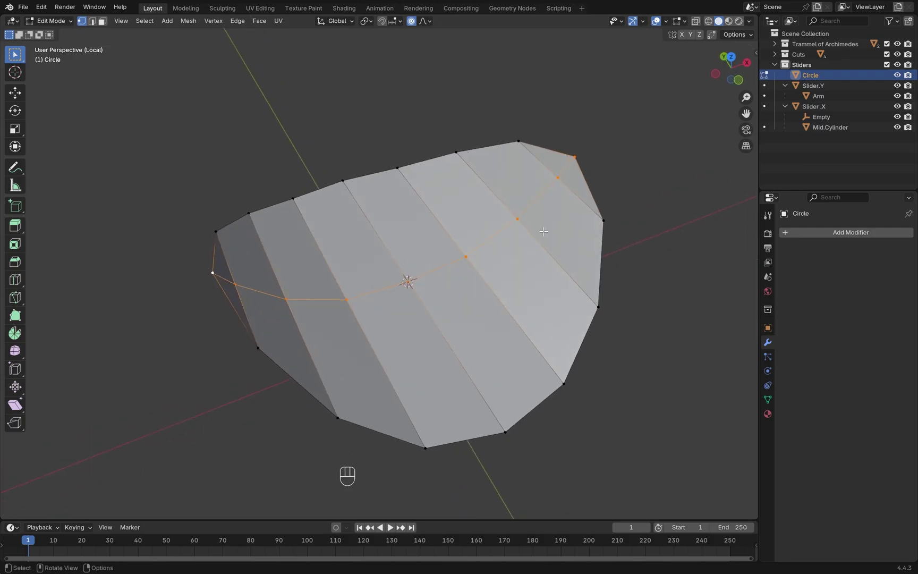
Step: Select all faces of the curved surface as a filled region and inset them by about 0.0196 m
key("3")
left_click(548, 159)
middle_click_drag(567, 205, 424, 214)
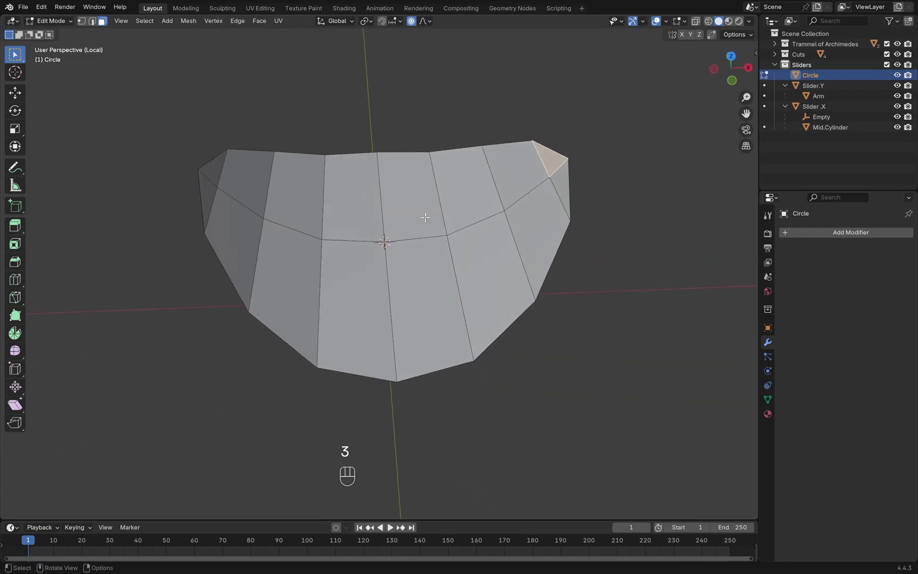
left_click(210, 195, "ctrl+shift")
middle_click_drag(209, 195, 564, 218)
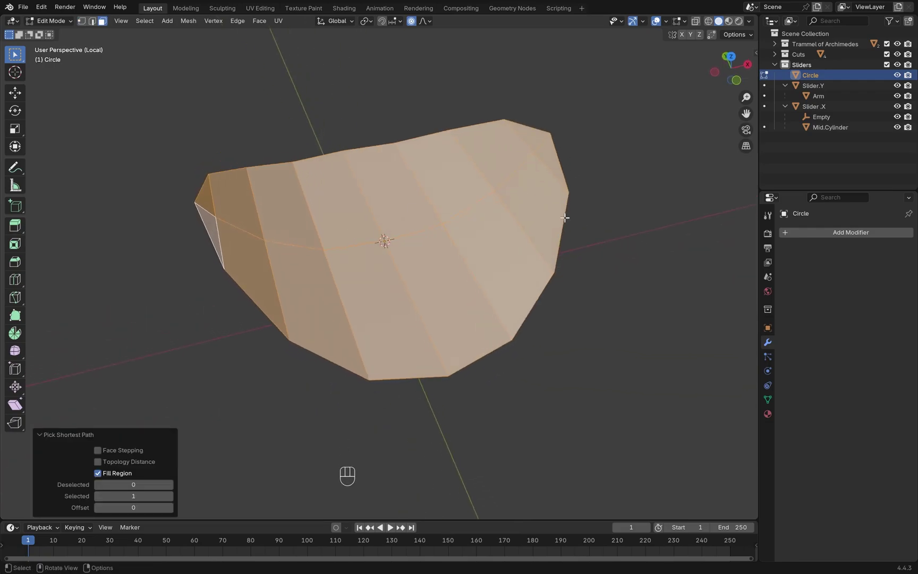
key("i")
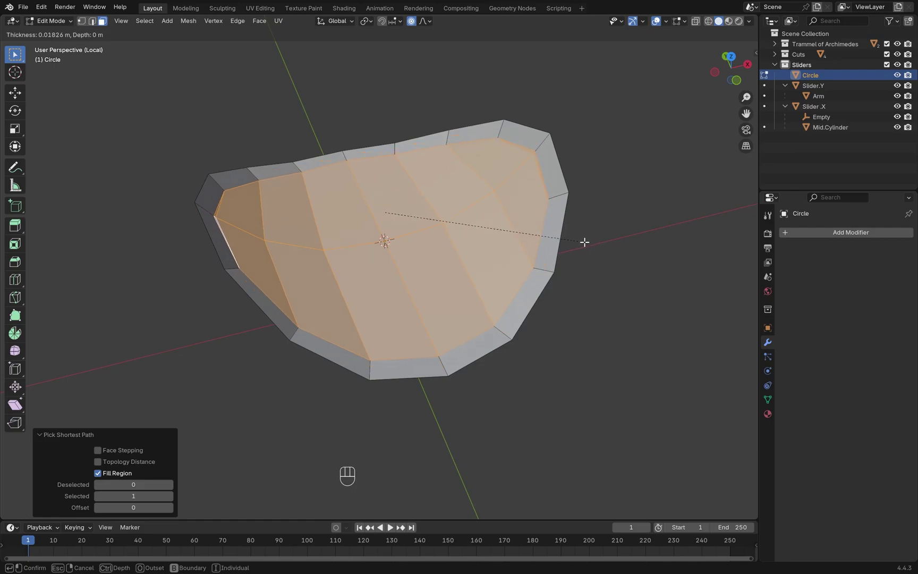
left_click(583, 246)
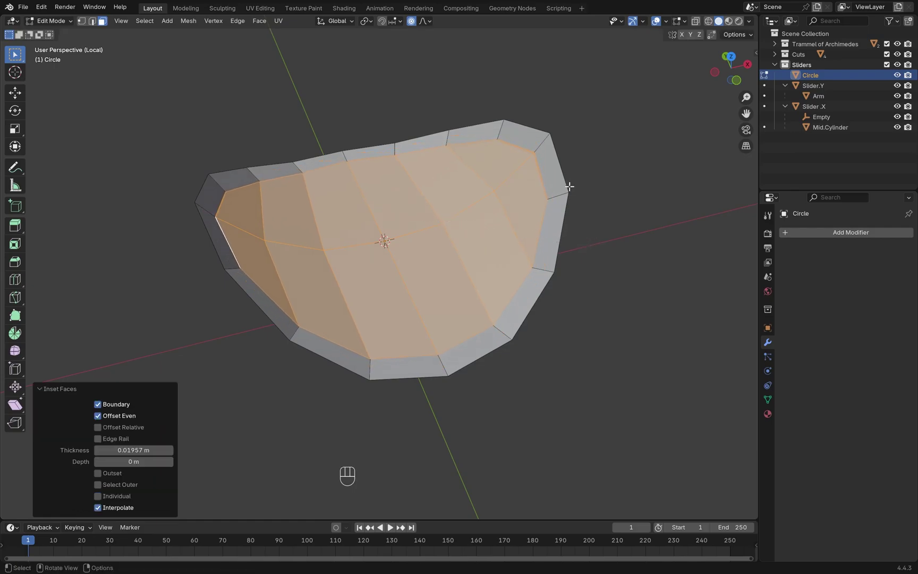
Step: Merge all the mesh's vertices by distance and adjust the merge distance
left_click(618, 258)
key("1")
key("a")
key("m")
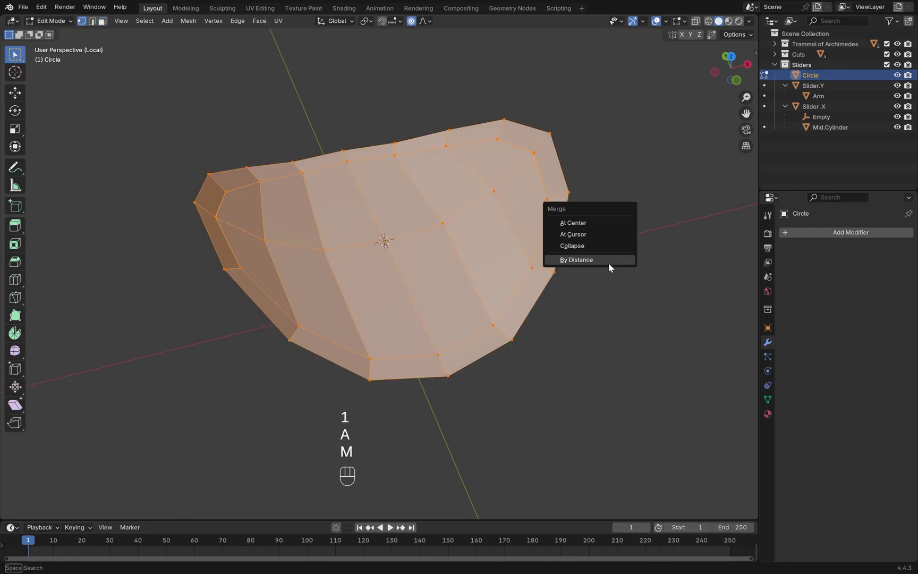
left_click(608, 262)
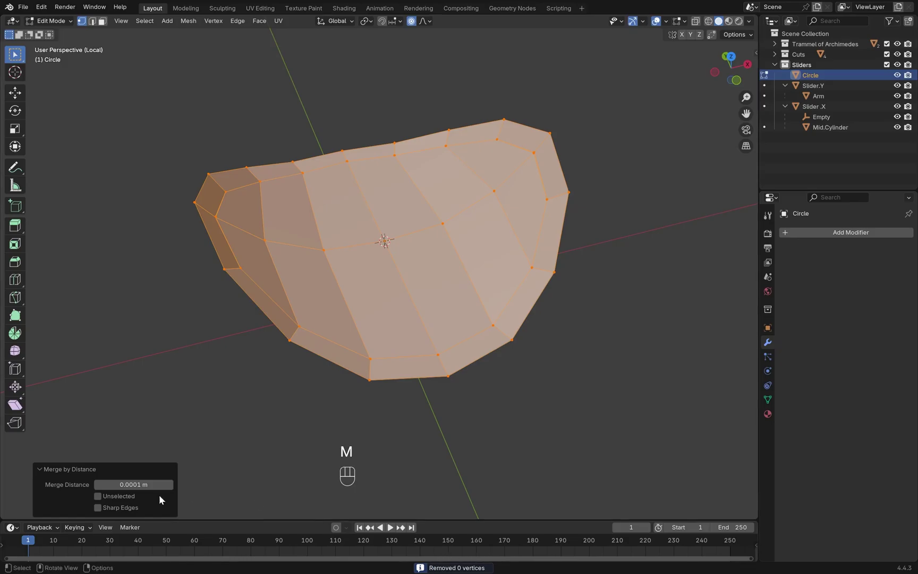
mouse_move(139, 484)
left_mouse_down()
mouse_move(213, 484)
mouse_move(143, 484)
left_mouse_up()
Step: Turn off proportional editing and test-move the two inner tip vertices to check the merge, cancelling the moves
key("alt+a")
key("g")
key("o")
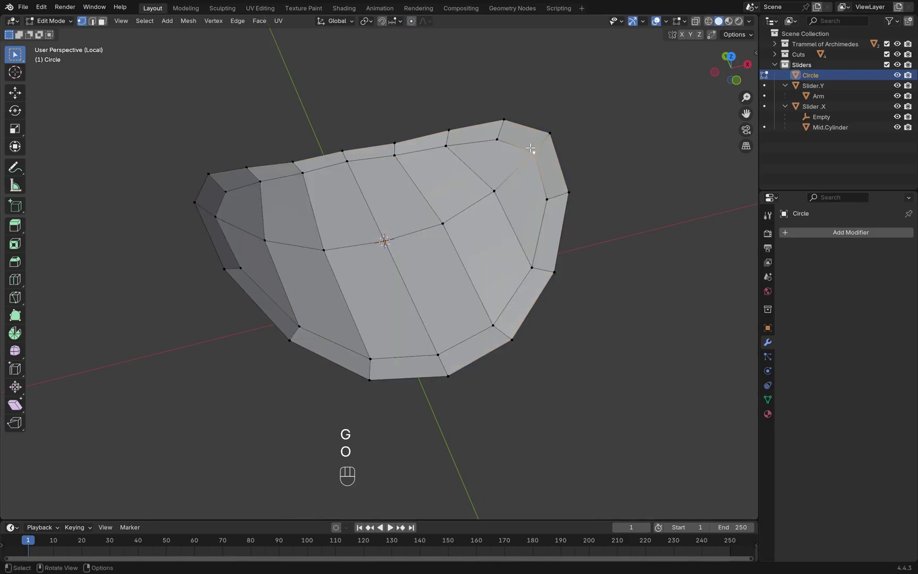
key("g")
right_click(505, 160)
left_click(218, 217)
middle_click_drag(255, 230, 241, 232)
key("g")
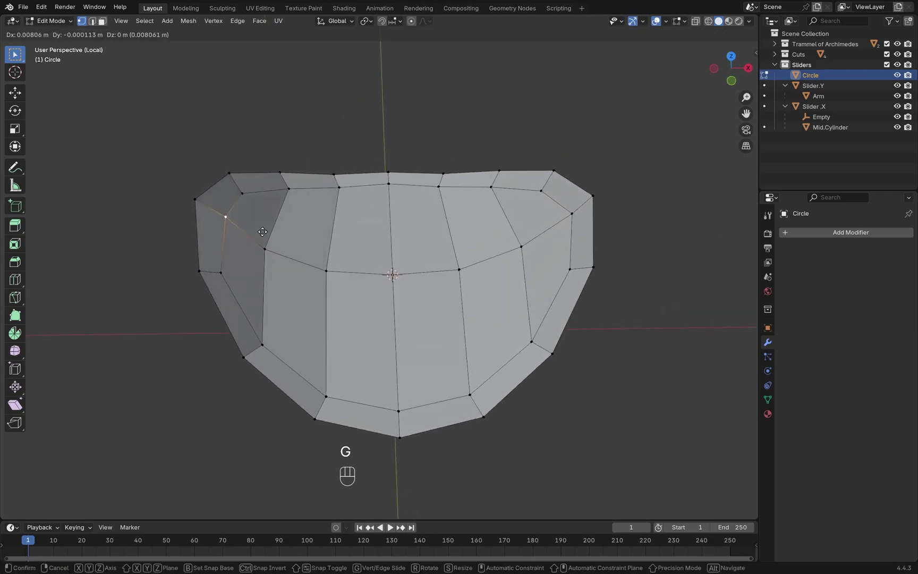
right_click(259, 232)
Step: Select the outer boundary edge loop of the curved surface and extrude it about 0.313 m straight down along Z
middle_click_drag(377, 248, 464, 240)
key("2")
left_click(527, 298, "alt")
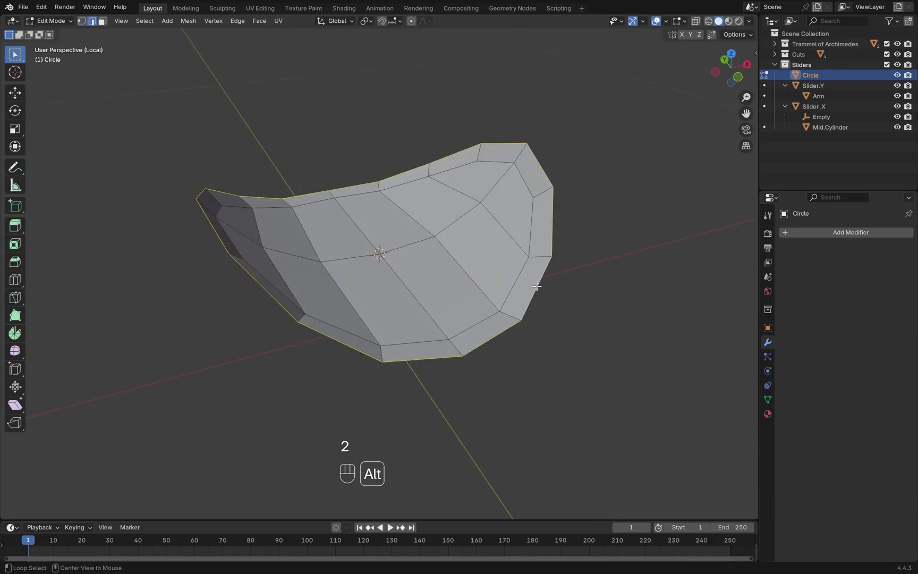
key("KP_3")
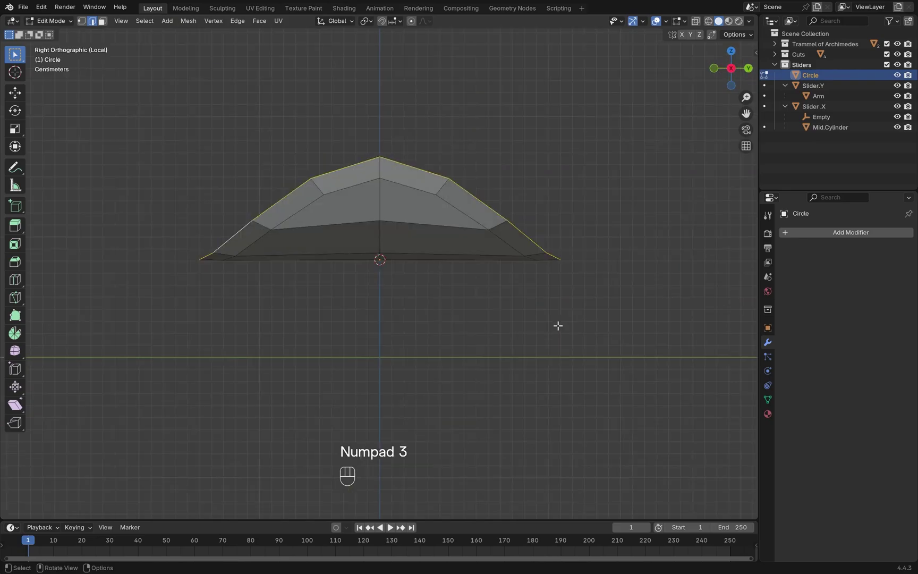
key("e")
key("z")
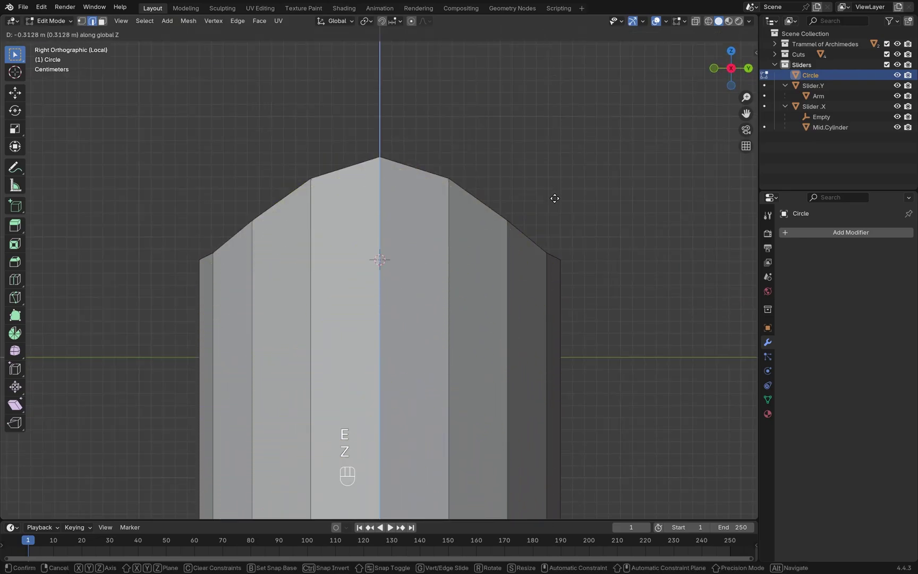
left_click(554, 198)
scroll(555, 234, "down", 4)
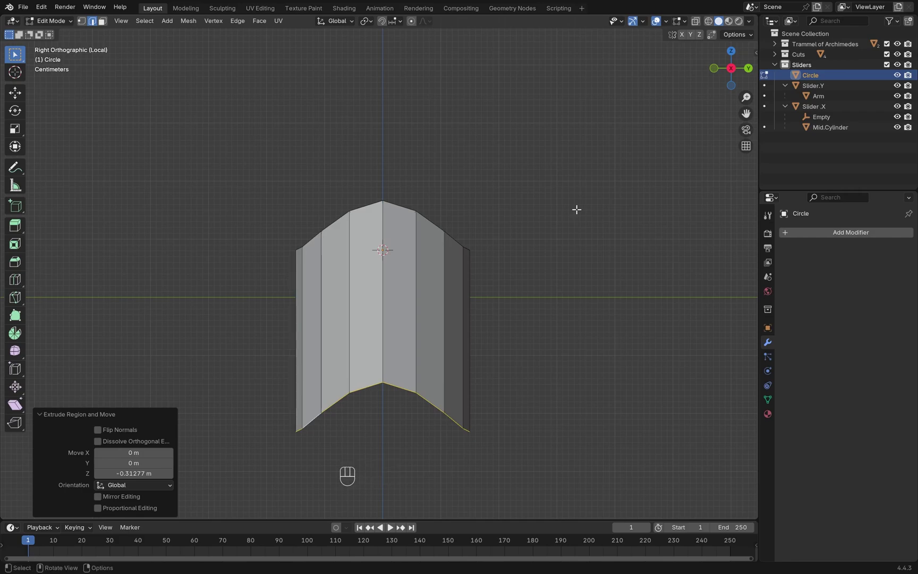
Step: Select all the lower vertices of the extruded wall and flatten them by scaling to 0 on Z
key("alt+z")
key("1")
left_click_drag(533, 357, 168, 508)
key("s")
key("z")
key("KP_0")
key("KP_Enter")
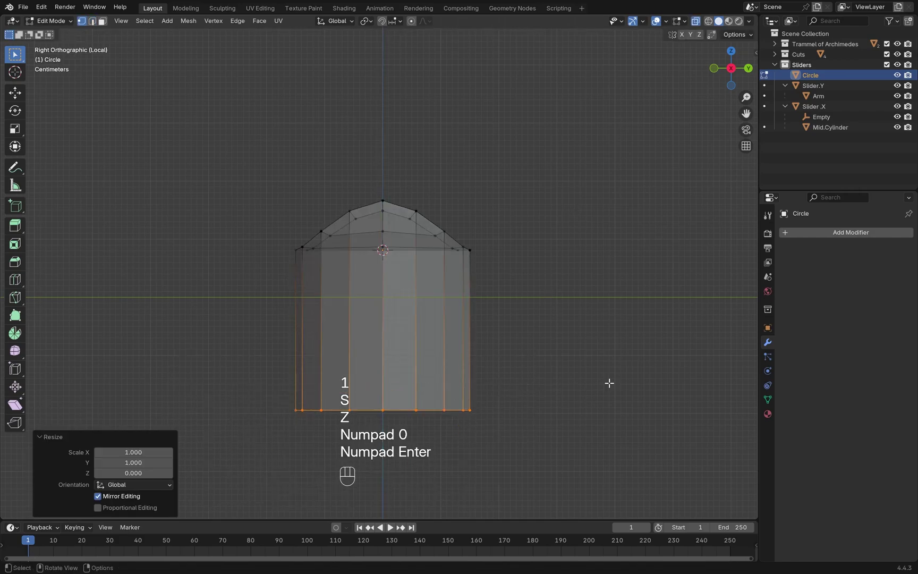
Step: Fill the flattened bottom vertex ring with a face and leave mesh editing
middle_click_drag(609, 381, 634, 237)
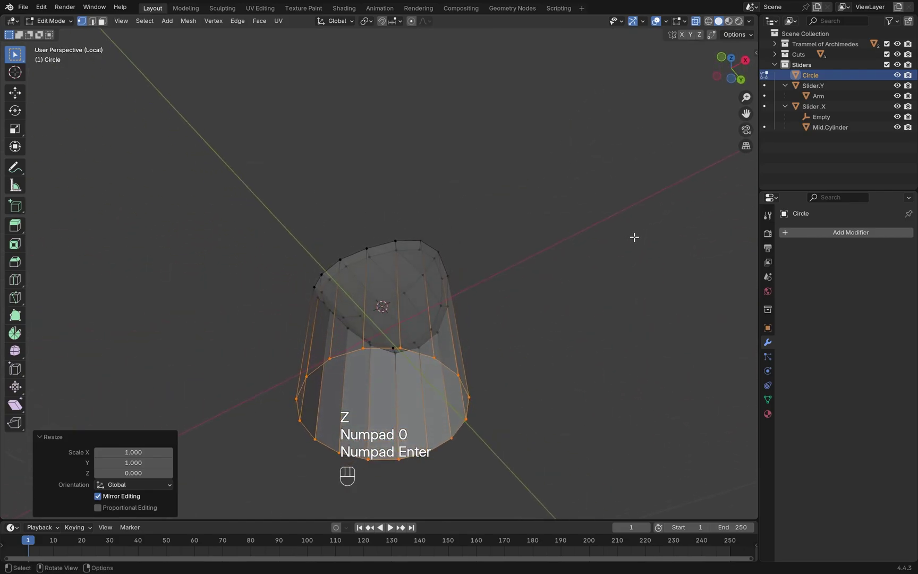
key("f")
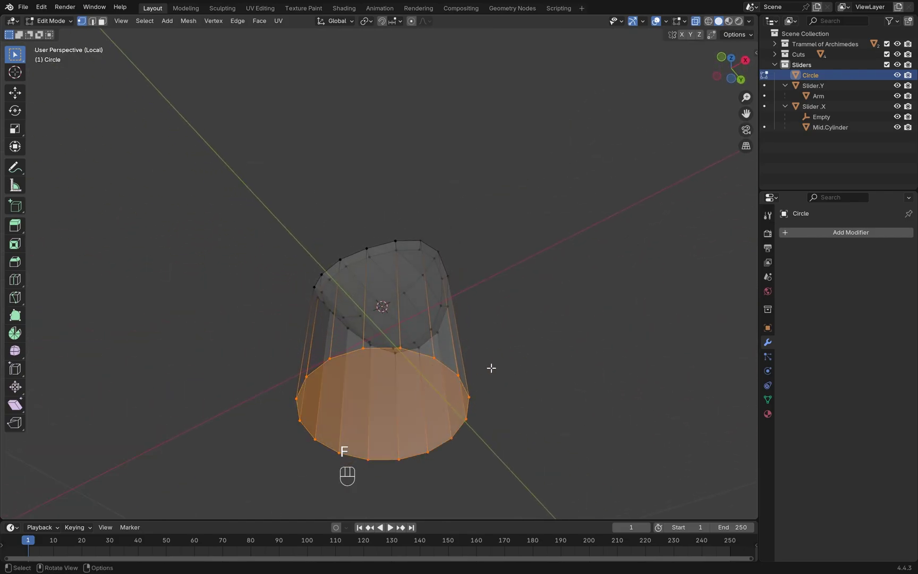
key("alt+z")
middle_click_drag(502, 365, 542, 348)
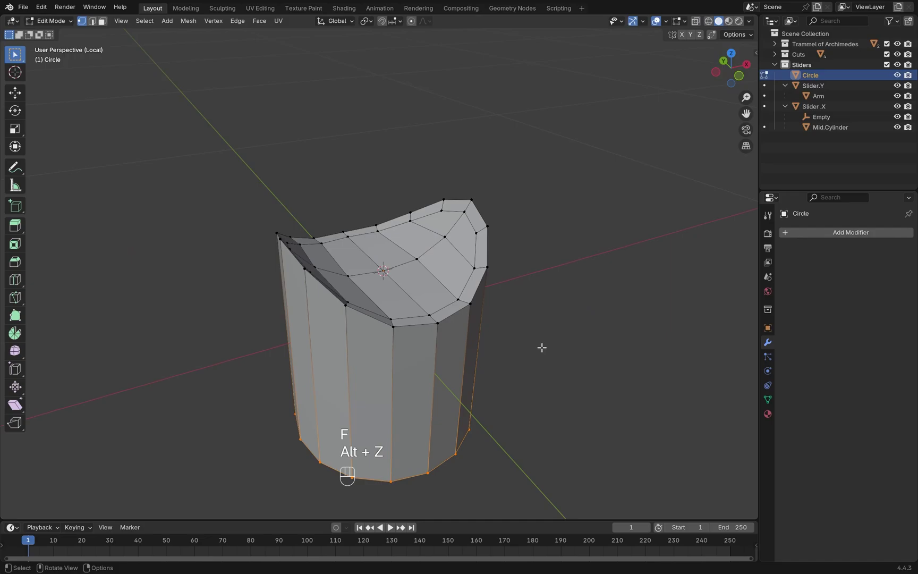
key("Tab")
Step: Add a Bevel modifier to the Circle object with an amount of 0.015 m
scroll(535, 334, "up", 4)
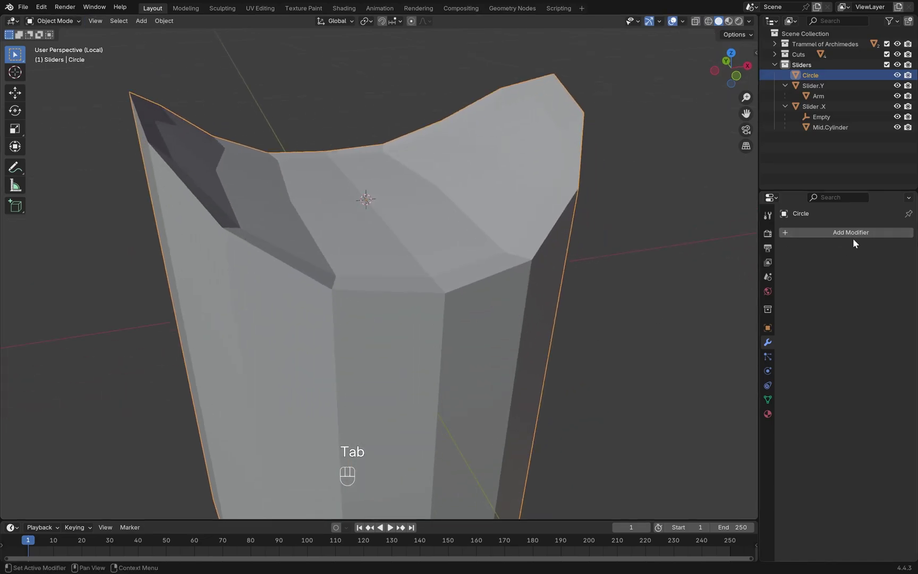
left_click(852, 233)
left_click(760, 242)
middle_click_drag(553, 261, 505, 260)
left_click_drag(865, 289, 863, 290)
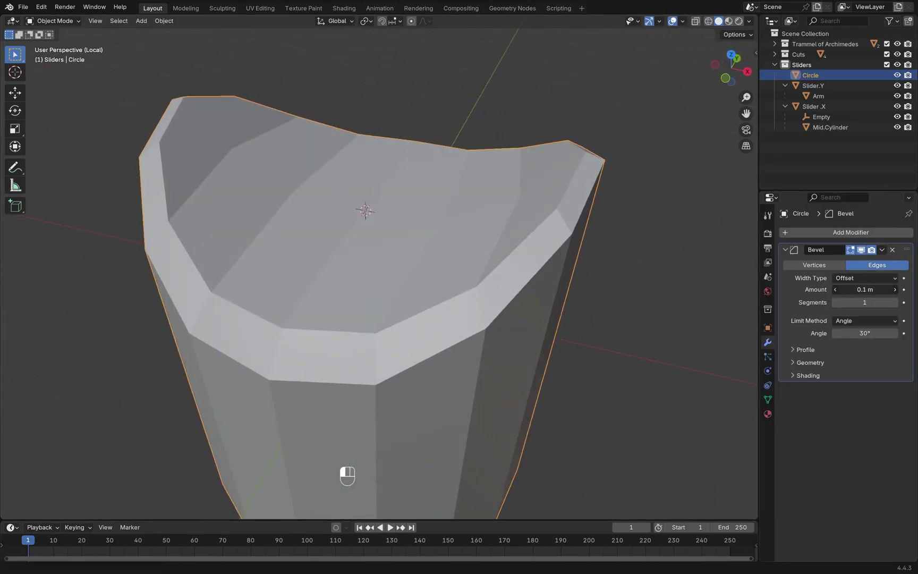
type(".015")
key("Return")
Step: Set the Bevel modifier to 5 segments and show the object's wireframe overlay
left_click(870, 302)
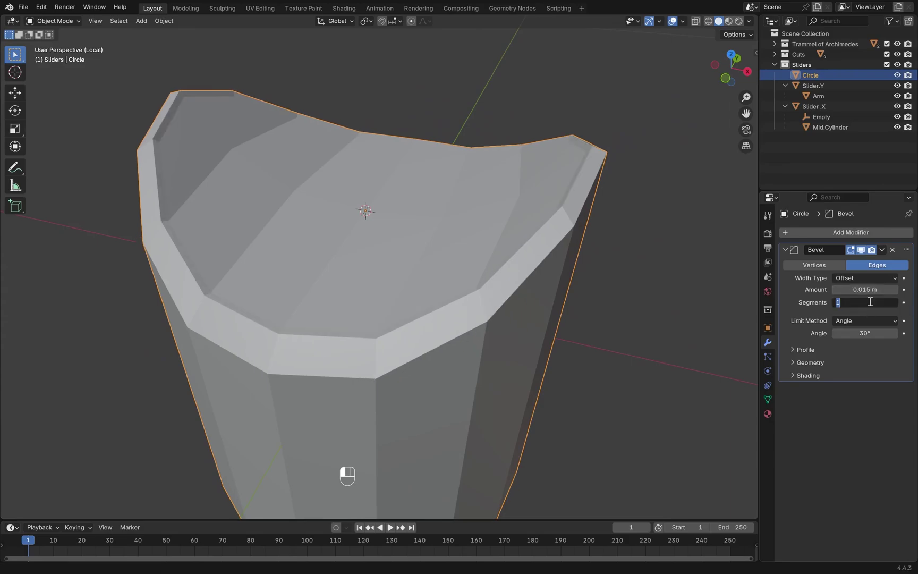
key("Return")
key("q")
key("q")
key("q")
key("q")
middle_click_drag(646, 277, 630, 263)
scroll(630, 263, "down", 6)
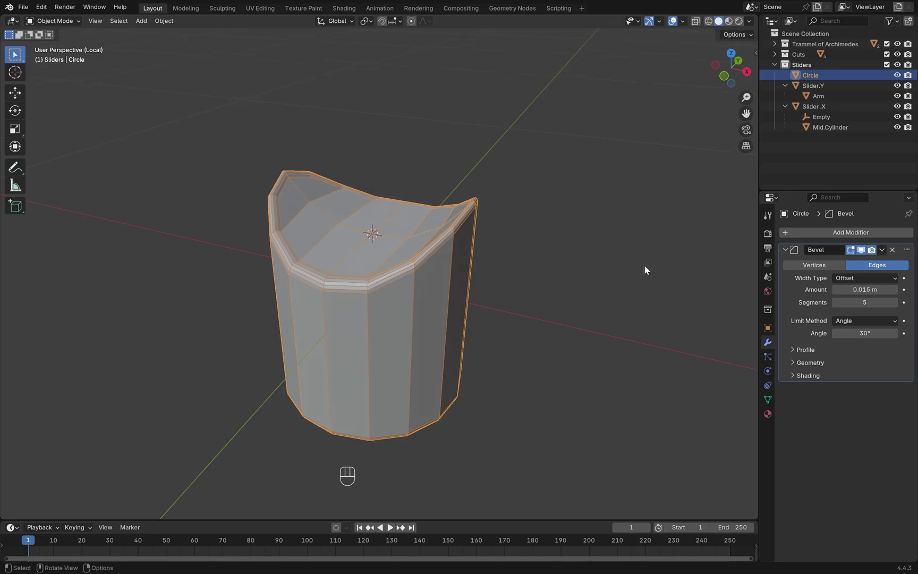
Step: Add a level 2 Subdivision modifier to the Circle object and turn the wireframe overlay off
key("ctrl+2")
middle_click_drag(575, 287, 584, 334)
key("Tab")
key("Tab")
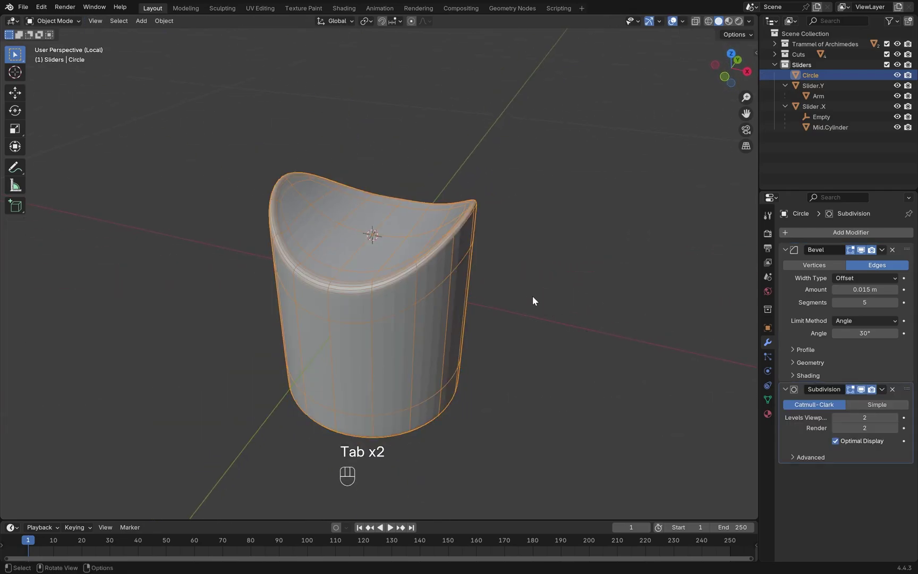
key("q")
left_click(530, 295)
Step: Apply Shade Auto Smooth to the Circle object and collapse its Bevel and Subdivision modifier settings
right_click(430, 280)
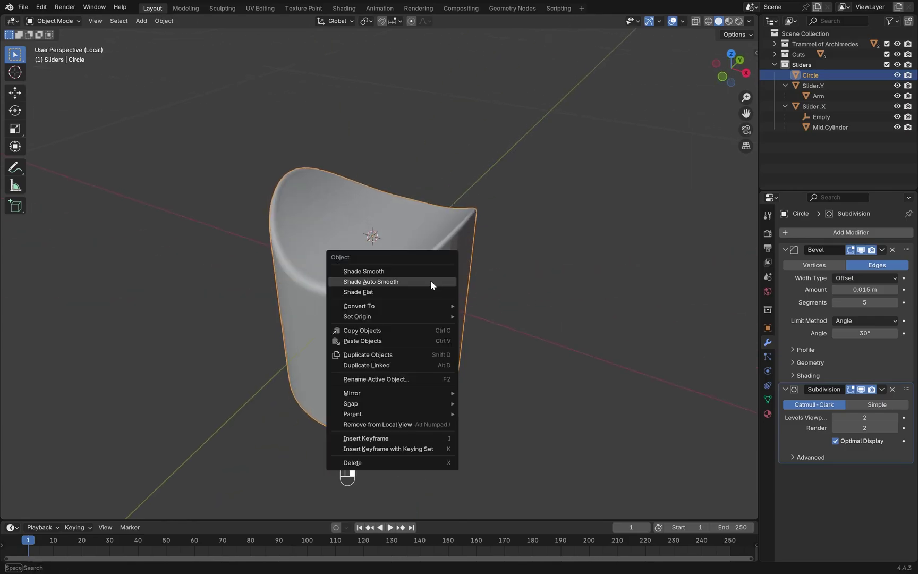
left_click(431, 281)
left_click(786, 249)
left_click(785, 263)
Step: Hide the Bevel and Subdivision modifiers in the viewport and select all faces of the concave top as a filled region
key("Tab")
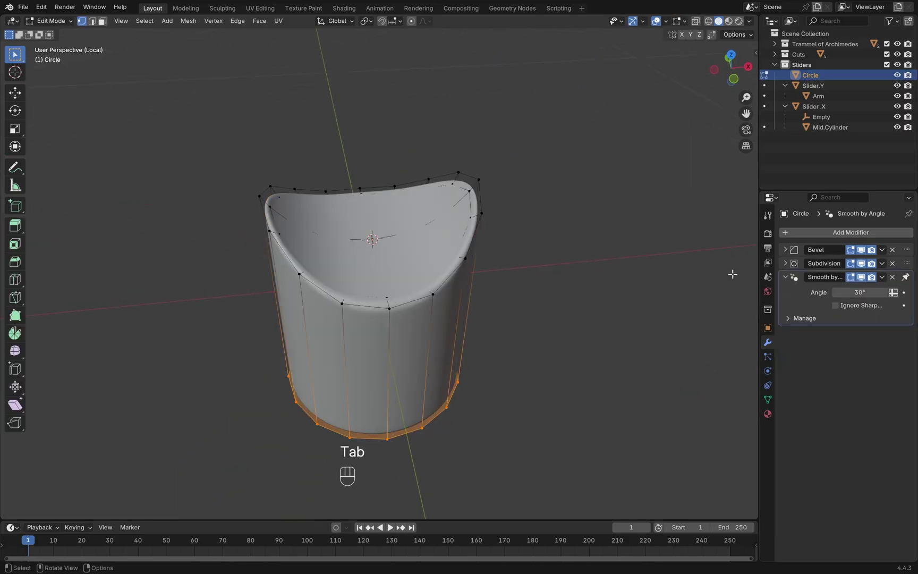
left_click_drag(861, 249, 861, 263)
scroll(510, 123, "up", 2)
middle_click_drag(510, 122, 525, 139, "shift")
key("3")
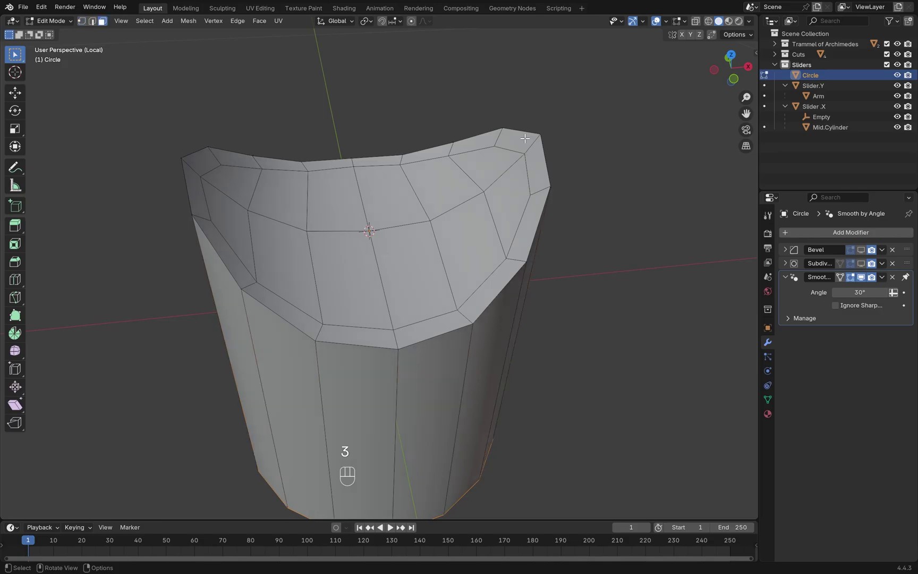
left_click(199, 204, "ctrl+shift")
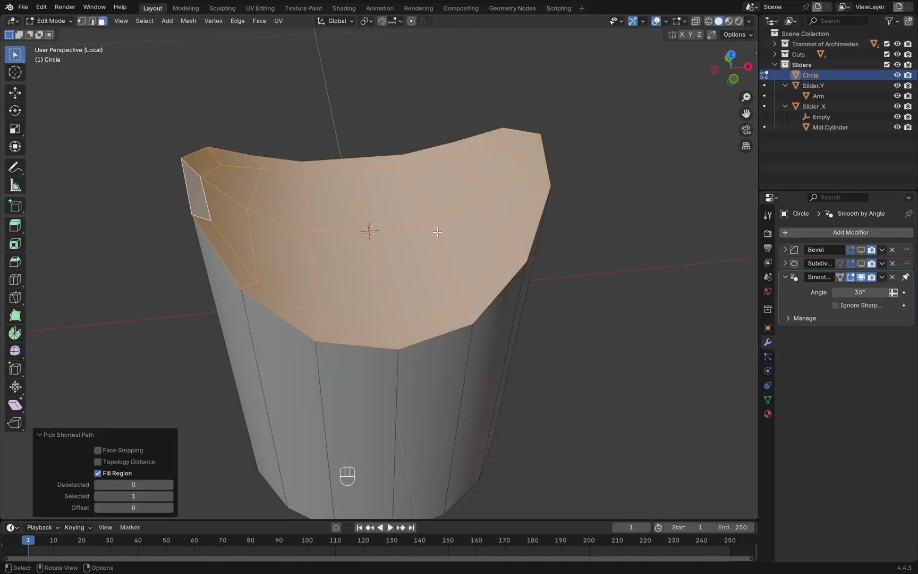
Step: Duplicate the selected concave top faces in place and separate the copy into its own object
key("shift+d")
right_click(499, 178)
key("p")
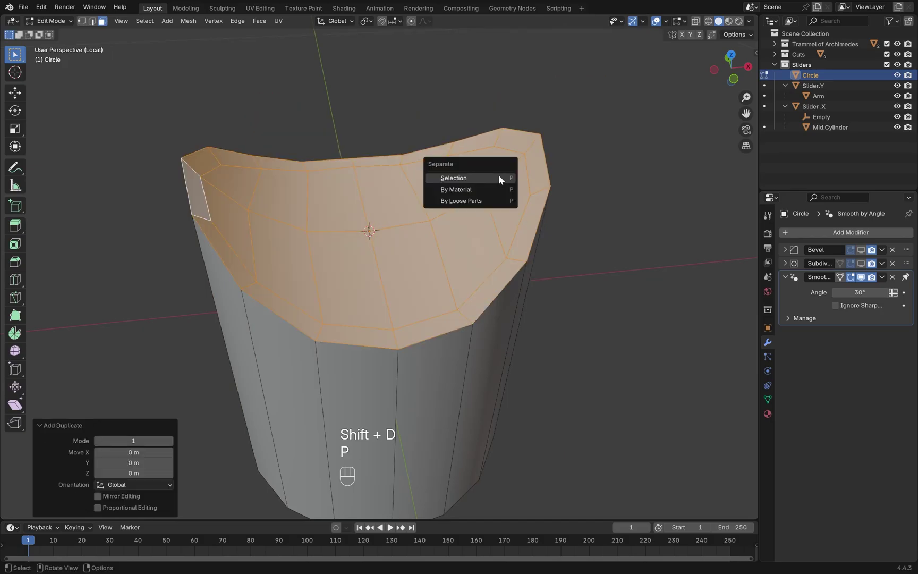
left_click(498, 178)
Step: Rename the separated surface Wave and the original body Wavy.Cylinder, leaving Wave selected outside mesh editing
left_click(836, 85)
type("Wave")
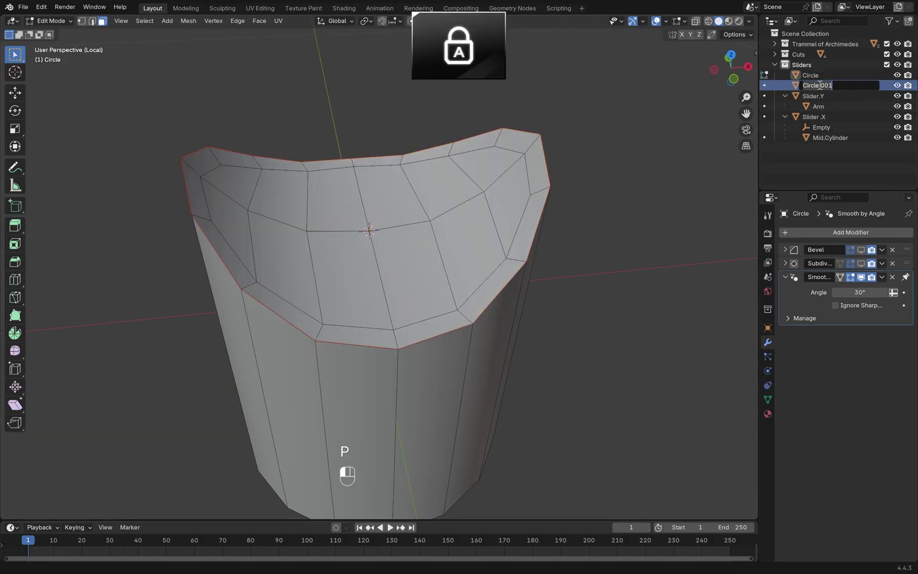
key("Tab")
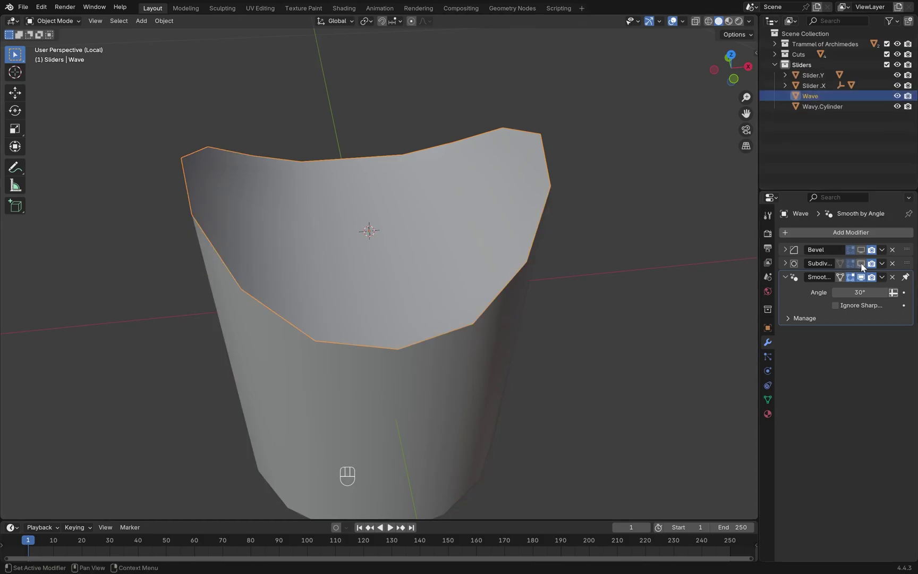
Step: Add a Solidify modifier with 0.01 m thickness to Wave and move it to the start of the modifier stack
left_click(816, 232)
mouse_move(816, 237)
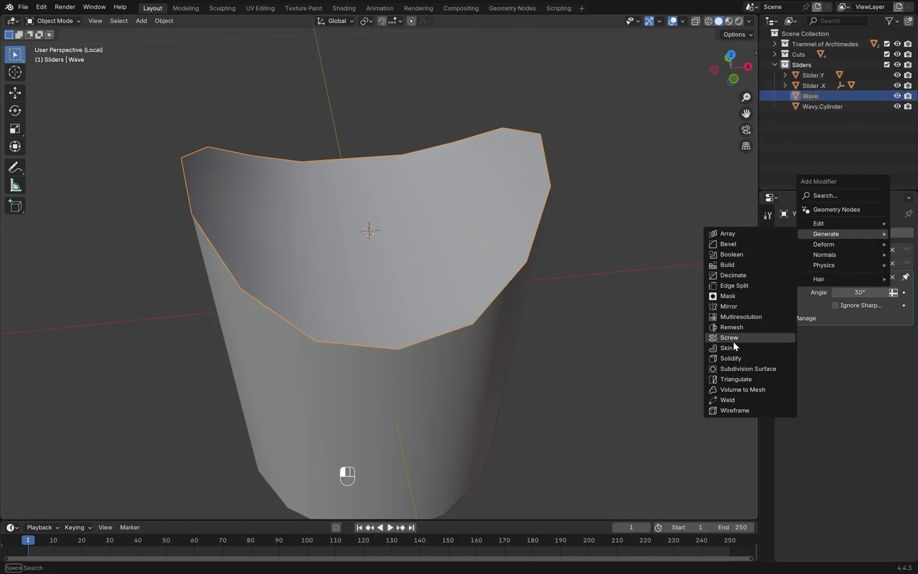
left_click(732, 358)
middle_click_drag(733, 356, 591, 288)
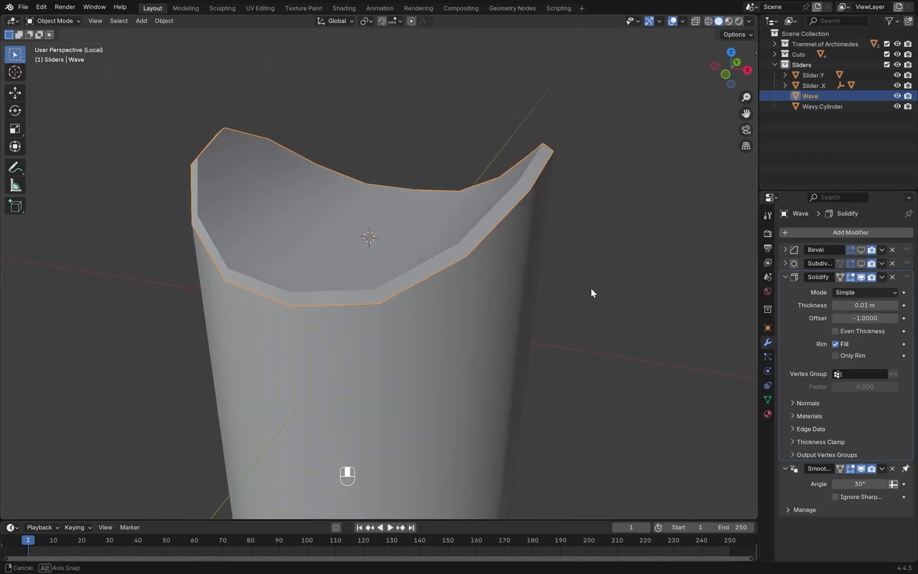
left_click(785, 249)
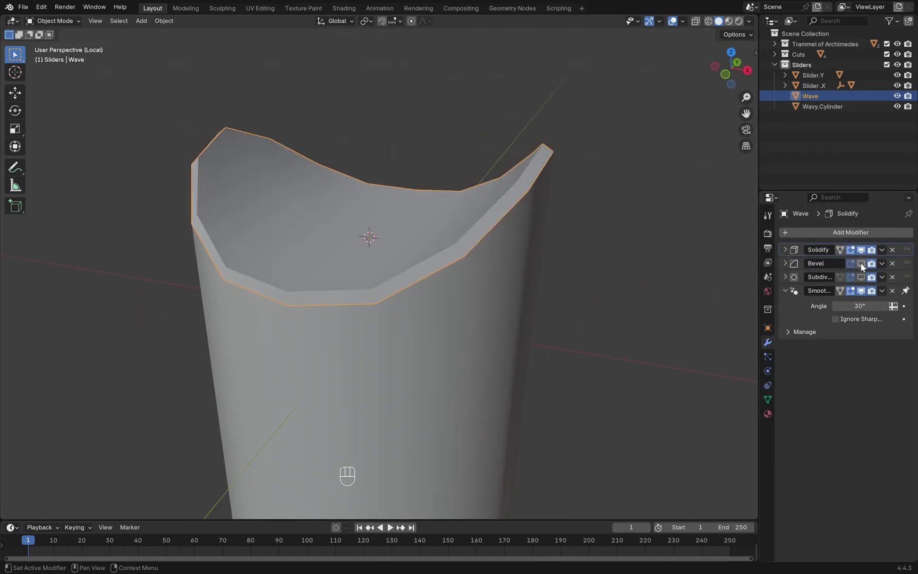
Step: Preview Wave with its Bevel and Subdivision shown, then delete the Bevel modifier and apply the Solidify modifier
left_click(861, 263)
middle_click_drag(664, 260, 589, 259)
left_click(861, 277)
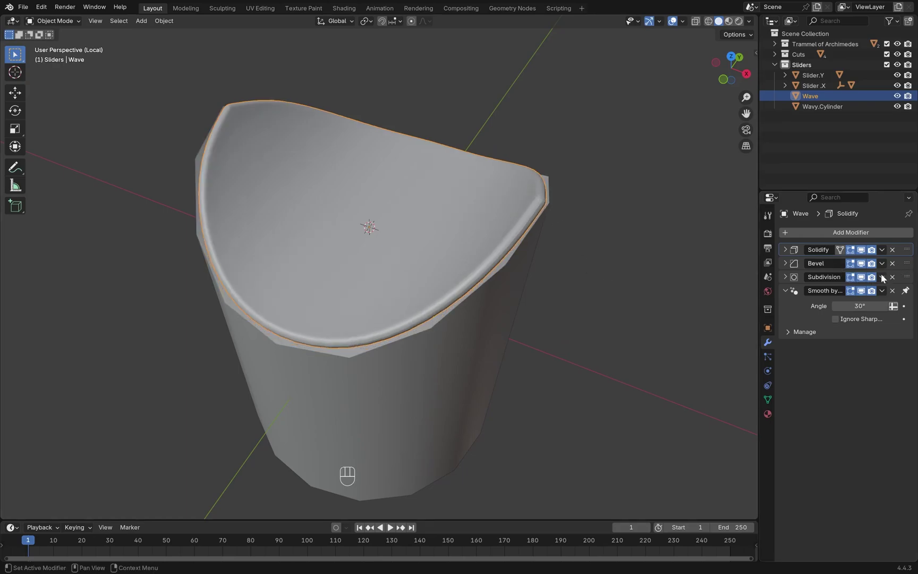
left_click(893, 263)
left_click(861, 263)
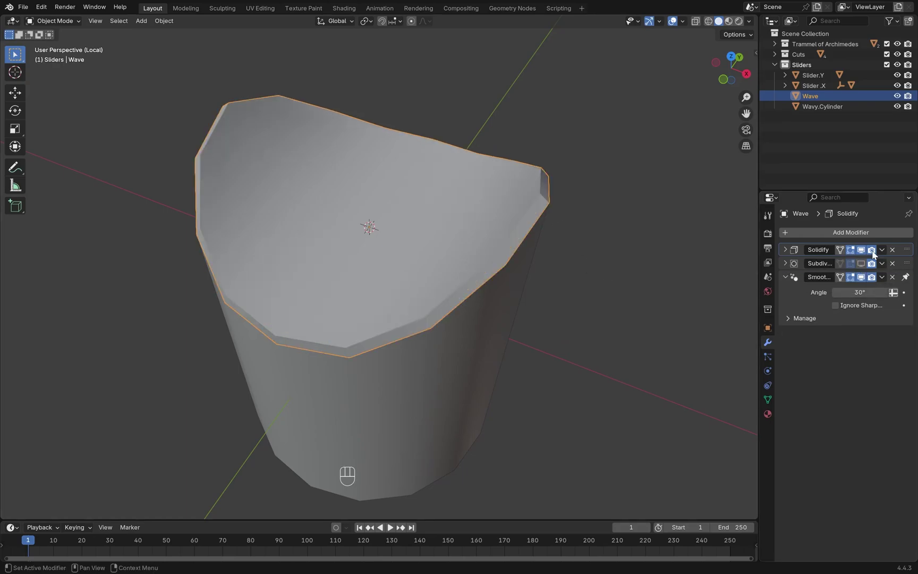
left_click(883, 250)
left_click(833, 262)
Step: Add a loop cut around Wave's thin outer rim and show the Subdivision modifier in the viewport again
key("Tab")
middle_click_drag(575, 258, 535, 252, "shift")
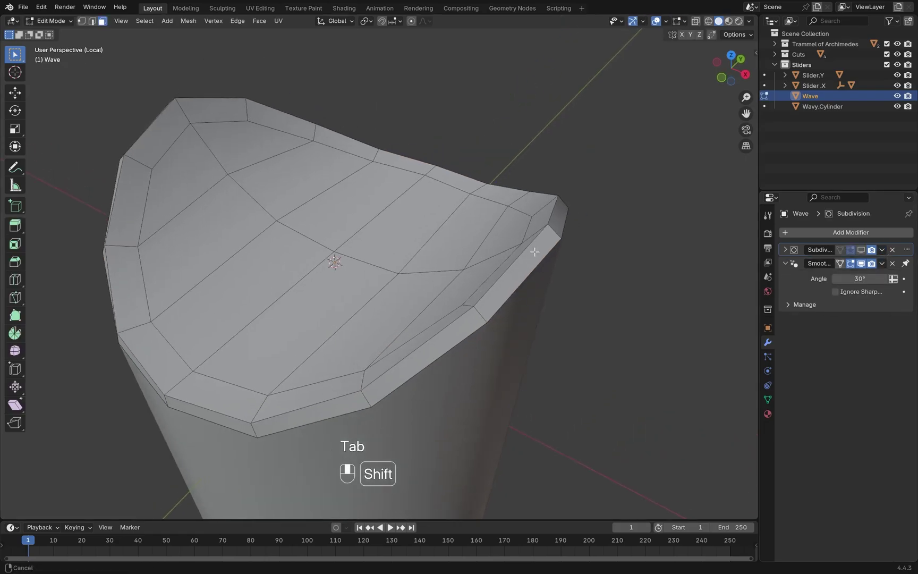
key("ctrl")
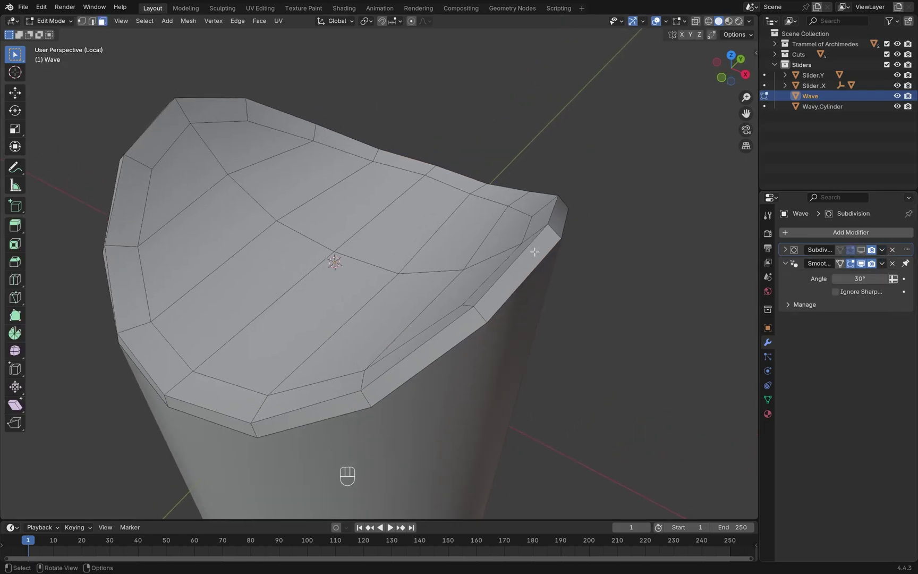
key("ctrl+r")
left_click(535, 252)
left_click(861, 251)
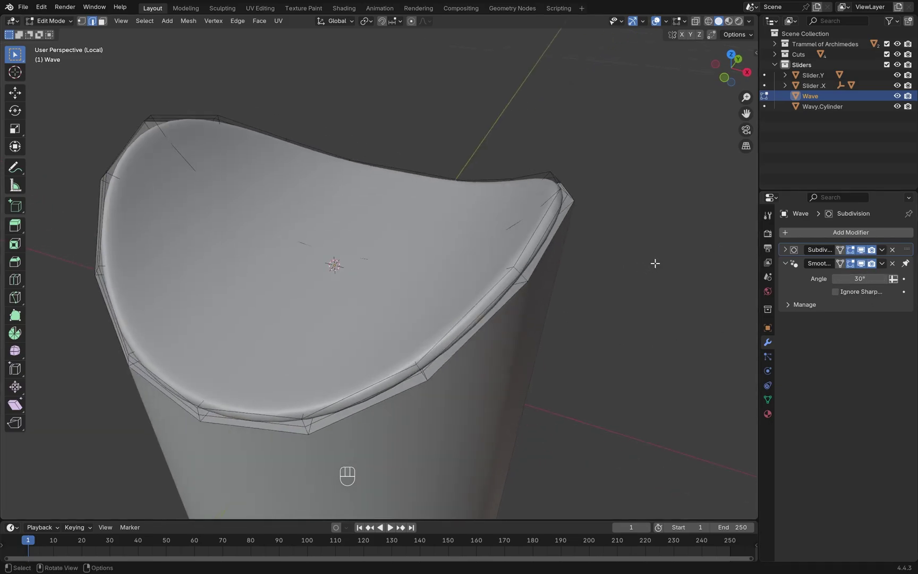
key("Tab")
Step: Show Wavy.Cylinder's Bevel and Subdivision modifiers again and parent Wave to Wavy.Cylinder as an object
left_click(538, 311)
left_click(538, 285)
scroll(585, 259, "down", 4)
mouse_move(526, 258)
middle_mouse_down()
mouse_move(580, 264)
mouse_move(545, 259)
mouse_move(563, 260)
middle_mouse_up()
middle_click_drag(425, 323, 467, 300, "shift")
left_click(458, 320, "shift")
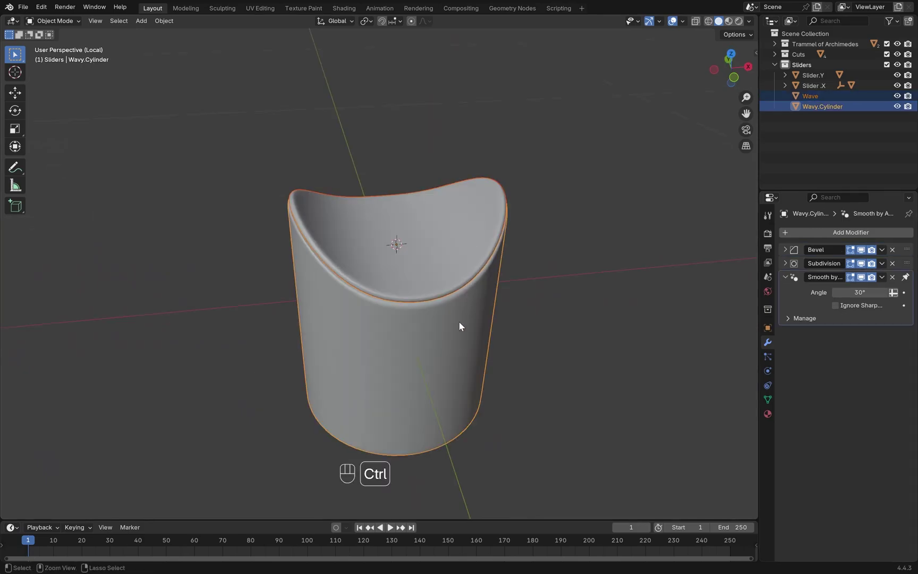
key("ctrl+p")
left_click(459, 322)
Step: Exit local view and raise Wavy.Cylinder about 0.363 m along Z onto the arm
scroll(592, 307, "down", 4)
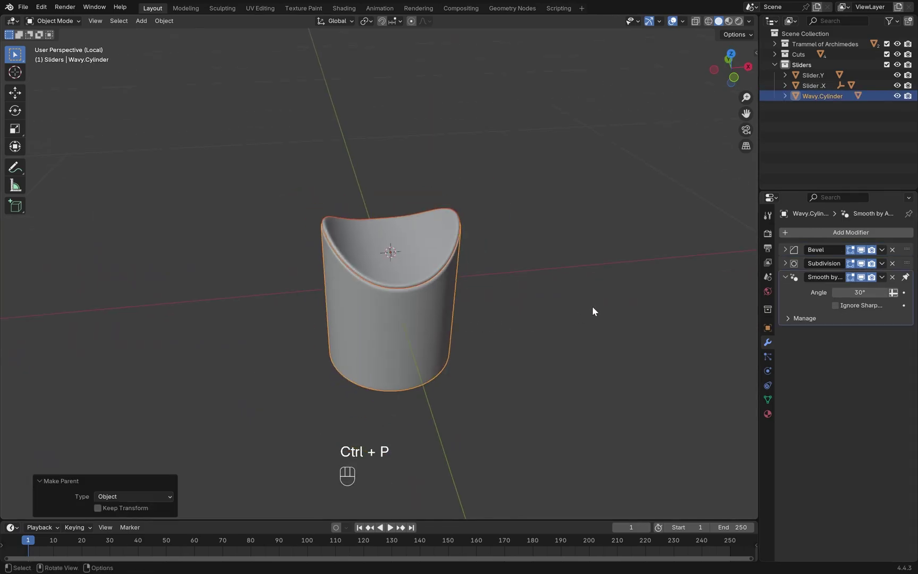
key("slash")
middle_click_drag(592, 307, 573, 335)
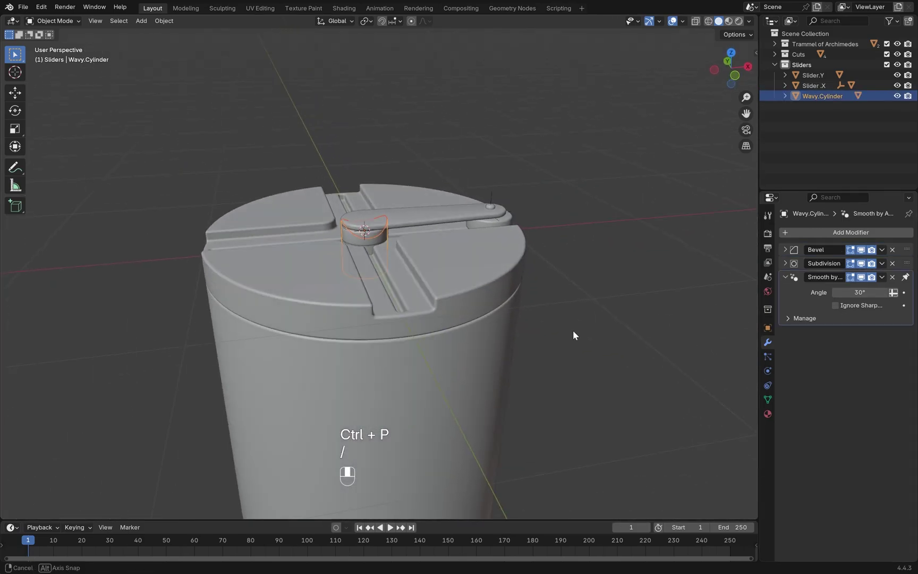
left_click(373, 237)
left_click(373, 238)
scroll(373, 237, "up", 2)
key("g")
key("z")
left_click(369, 156)
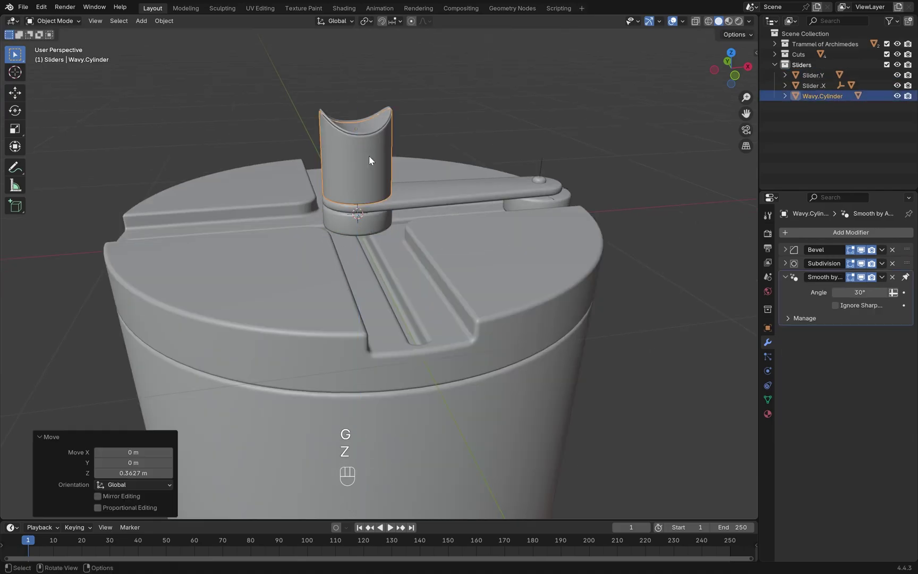
key("KP_1")
scroll(444, 325, "up", 3)
key("g")
key("z")
right_click(447, 322)
scroll(536, 262, "down", 3)
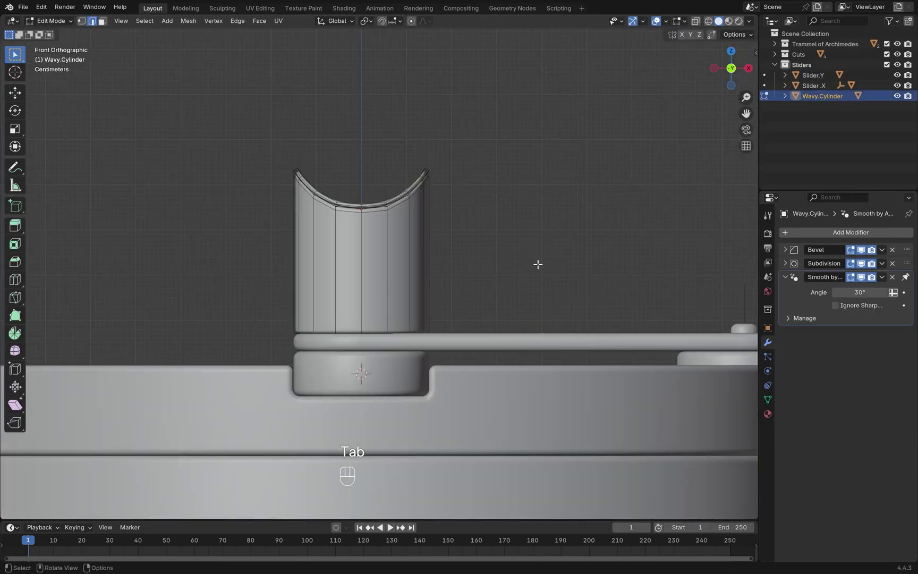
Step: Shorten Wavy.Cylinder together with Wave by moving its top vertices down about 0.12 m along Z
key("Tab")
key("alt+z")
key("1")
key("g")
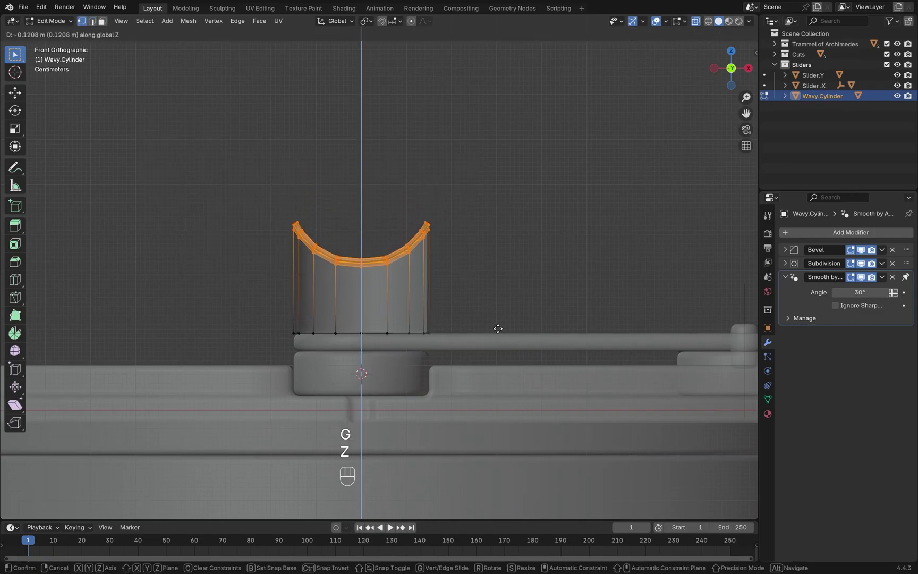
left_click(502, 282)
key("alt+z")
mouse_move(502, 283)
middle_mouse_down()
mouse_move(440, 285)
mouse_move(461, 180)
middle_mouse_up()
key("Tab")
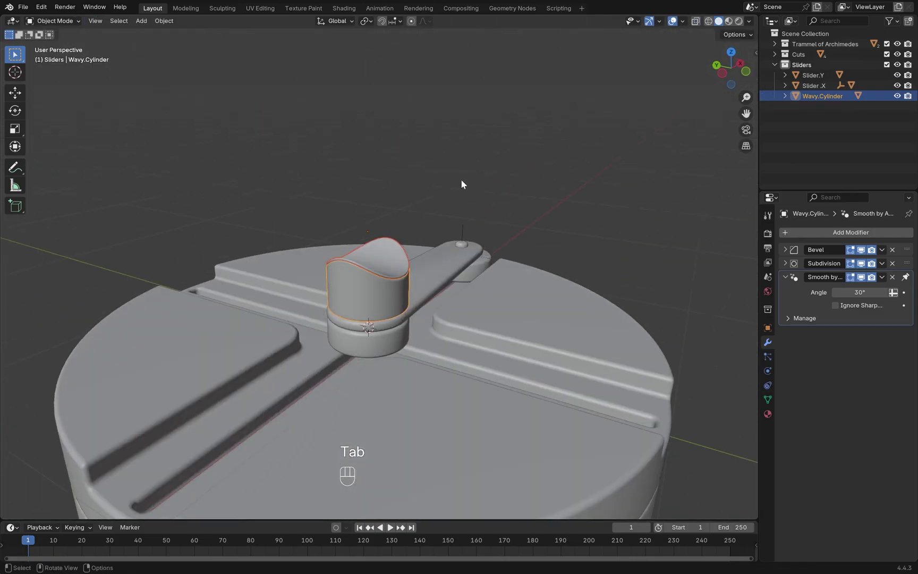
Step: Parent Wavy.Cylinder to Slider.Y as an object
left_click(389, 341, "shift")
key("ctrl+p")
left_click(389, 342)
left_click(402, 315)
key("g")
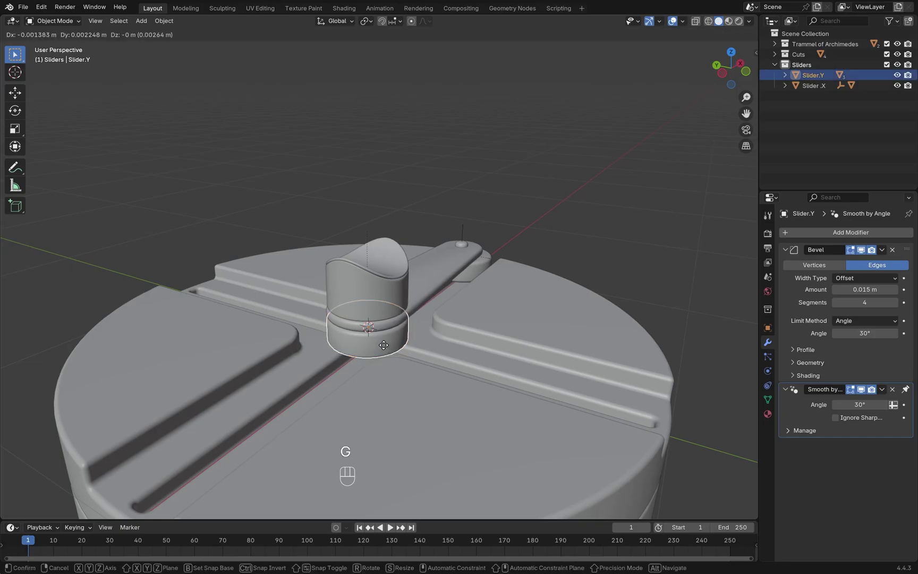
key("y")
right_click(457, 324)
middle_click_drag(457, 324, 484, 343)
scroll(407, 325, "down", 3)
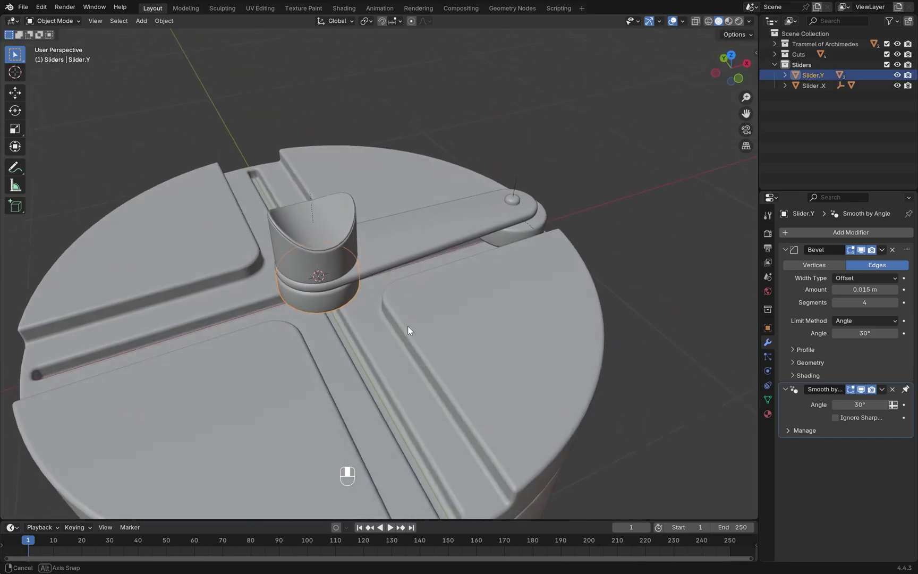
middle_click_drag(407, 326, 500, 320)
Step: Enable Cavity in the viewport shading options
left_click(749, 21)
left_click(685, 282)
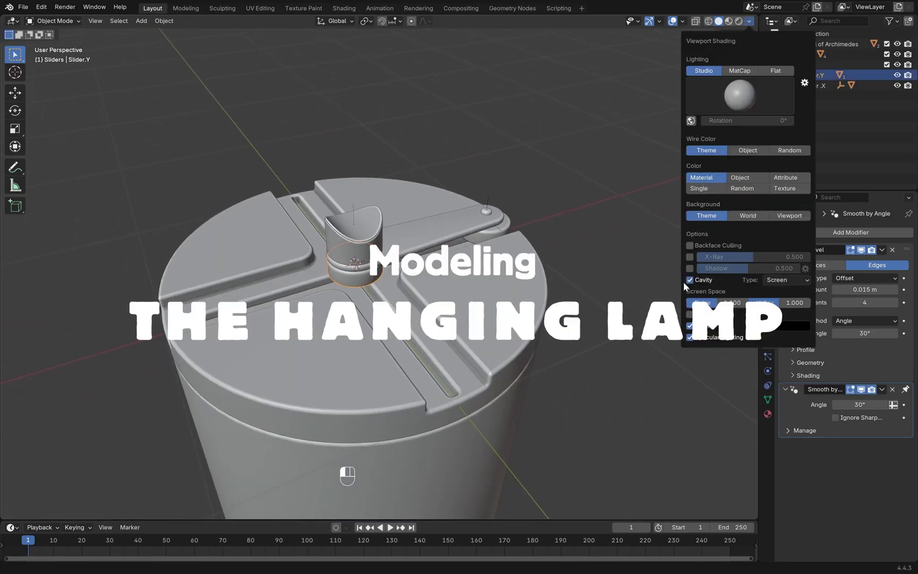
left_click(638, 276)
Step: Add a UV sphere with 32 segments and 16 rings, scale it down and raise it about 0.613 m along Z above the knob
mouse_move(637, 277)
middle_mouse_down()
mouse_move(578, 268)
mouse_move(616, 249)
mouse_move(566, 277)
mouse_move(610, 287)
middle_mouse_up()
key("KP_1")
key("shift+a")
mouse_move(524, 219)
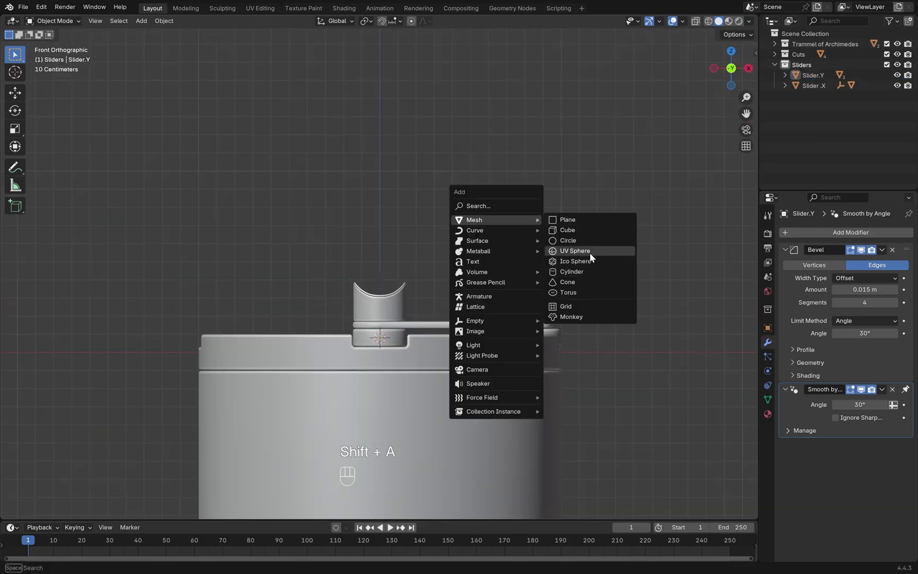
left_click(590, 252)
key("s")
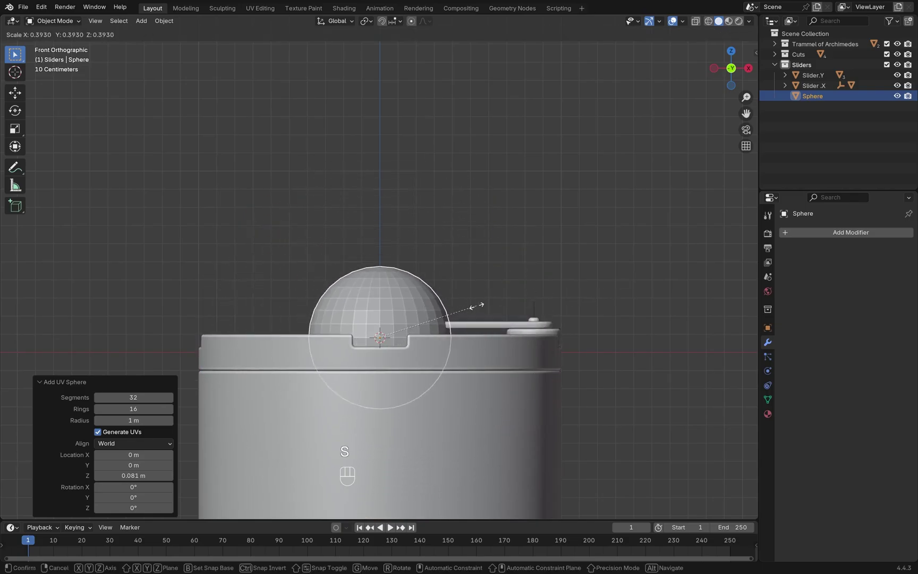
left_click(451, 311)
key("g")
key("z")
left_click(420, 256)
Step: Delete the sphere's lower vertices in X-ray front view, keeping the upper dome and one ring below its equator
scroll(419, 252, "up", 4)
scroll(500, 318, "up", 3, "shift")
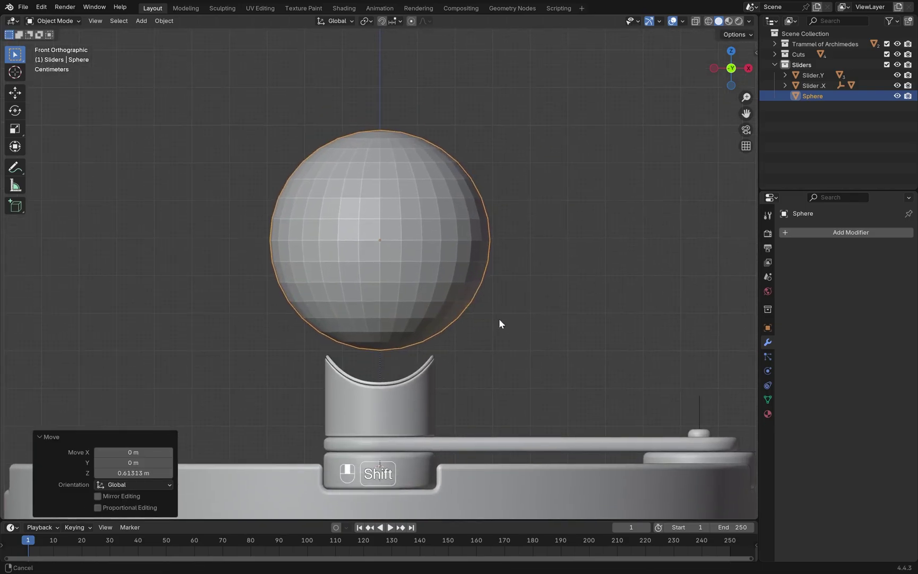
key("Tab")
key("alt+z")
left_click_drag(249, 266, 560, 358)
key("x")
left_click(558, 355)
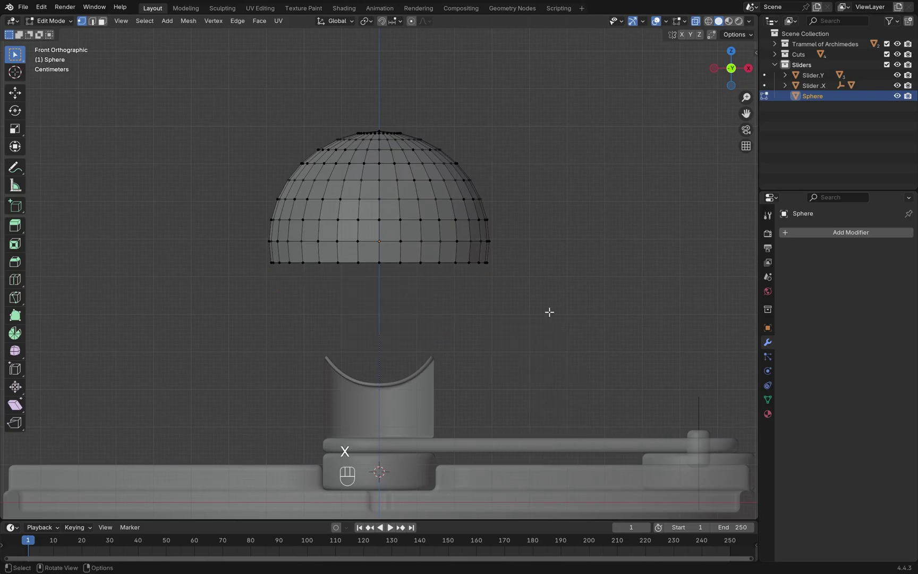
Step: Push the dome's top pole vertex down along Z with smooth proportional editing, size about 0.47 m, to sink the top into a dish
middle_click_drag(548, 311, 410, 208)
key("Tab")
key("Tab")
left_click(382, 149)
key("alt+z")
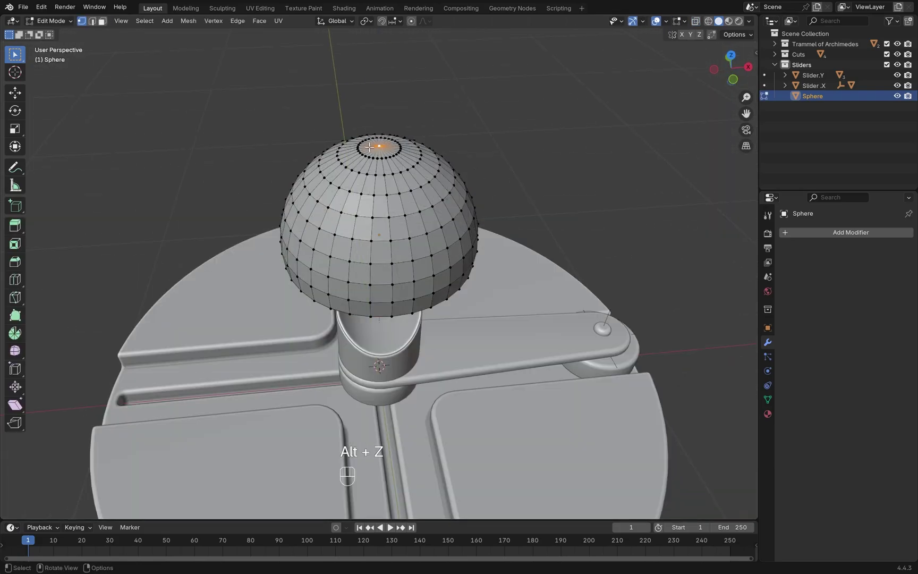
key("KP_1")
key("alt+z")
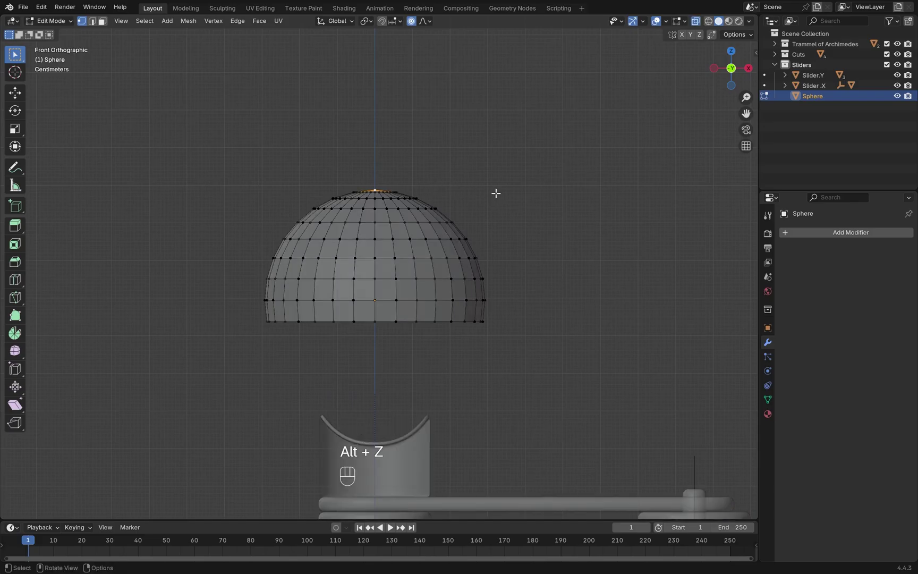
key("g")
key("z")
scroll(499, 260, "down", 9)
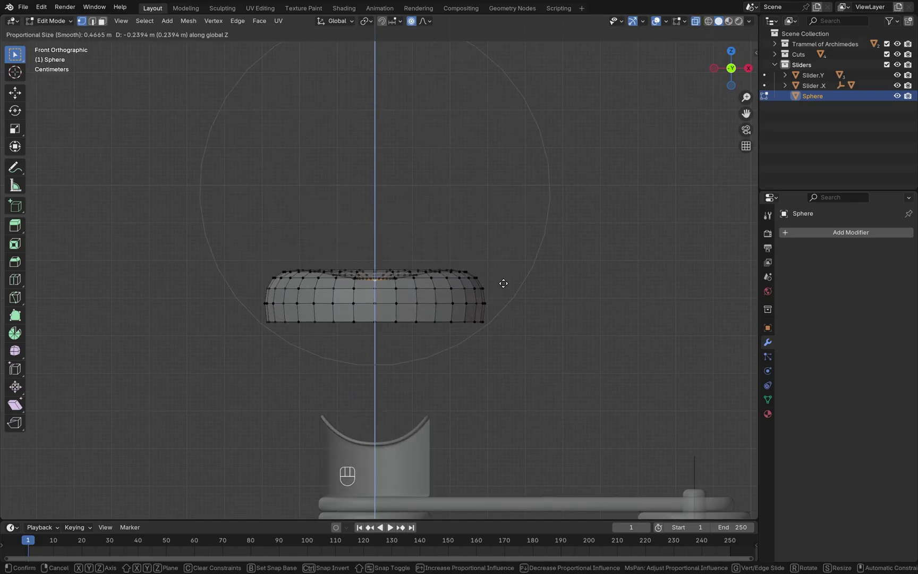
left_click(501, 296)
scroll(463, 310, "up", 1)
Step: Add a level 2 Subdivision modifier to Sphere and apply auto smooth shading at 30°
key("Tab")
key("alt+z")
middle_click_drag(479, 315, 463, 329)
key("ctrl+2")
middle_click_drag(515, 315, 494, 318)
right_click(414, 302)
left_click(414, 301)
Step: Hide Sphere's Subdivision modifier in the viewport and vertex-bevel the central pole vertex into a small disc
key("Tab")
scroll(384, 312, "up", 5)
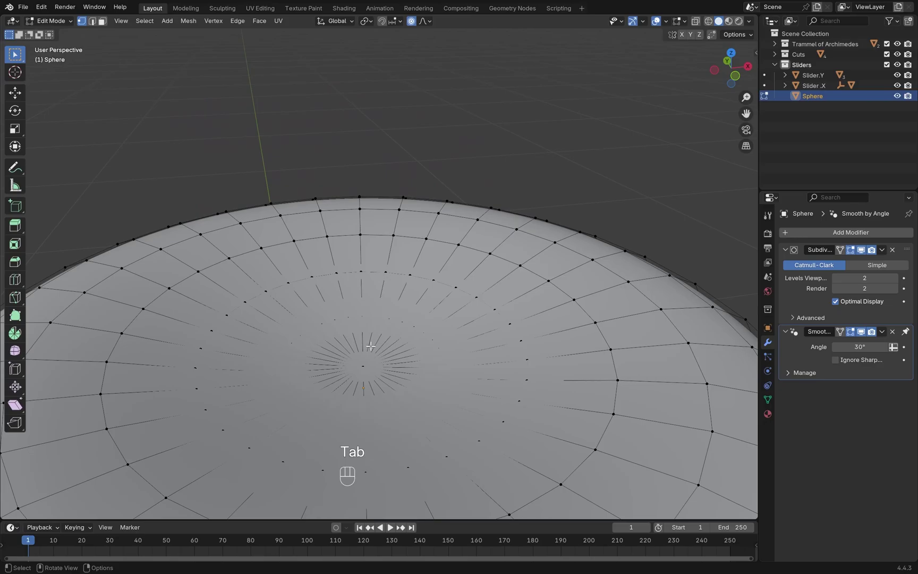
scroll(370, 346, "down", 4)
left_click(861, 250)
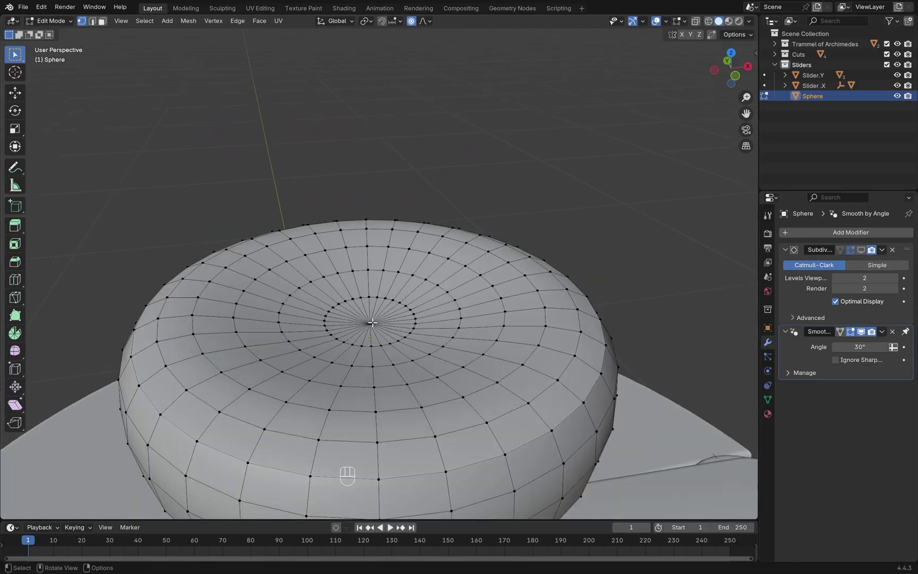
scroll(375, 325, "up", 2)
key("ctrl+b")
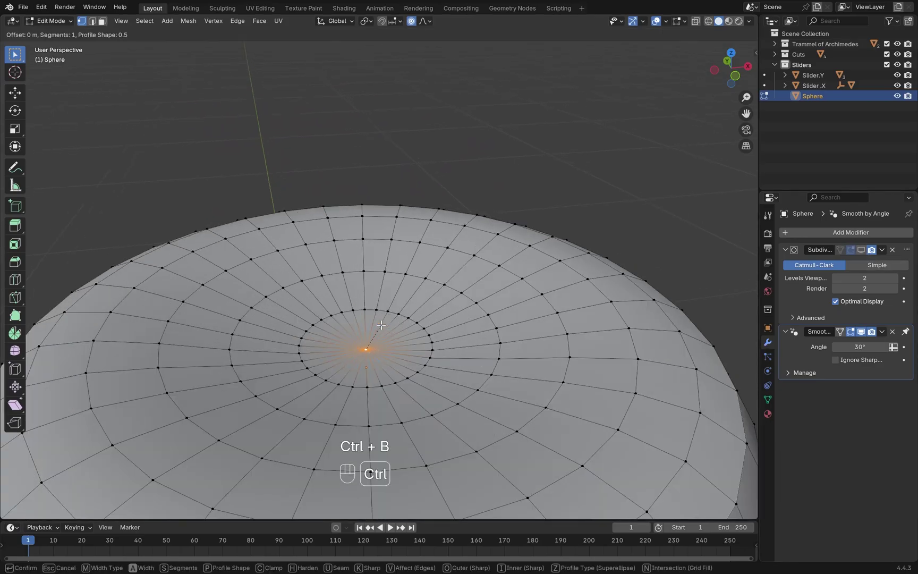
key("v")
left_click(411, 337)
Step: Delete the small central disc face to open a hole in the dish
key("3")
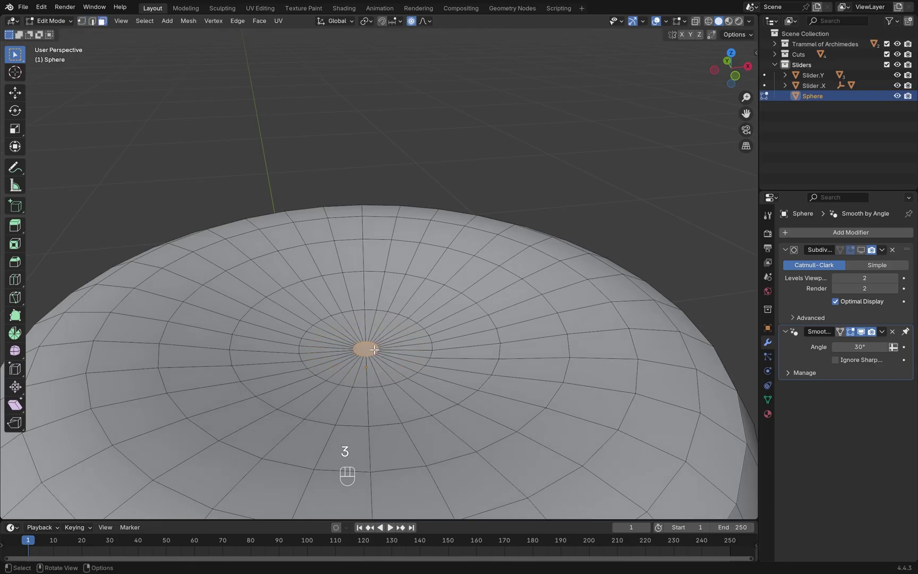
key("x")
left_click(375, 352)
scroll(460, 331, "down", 3)
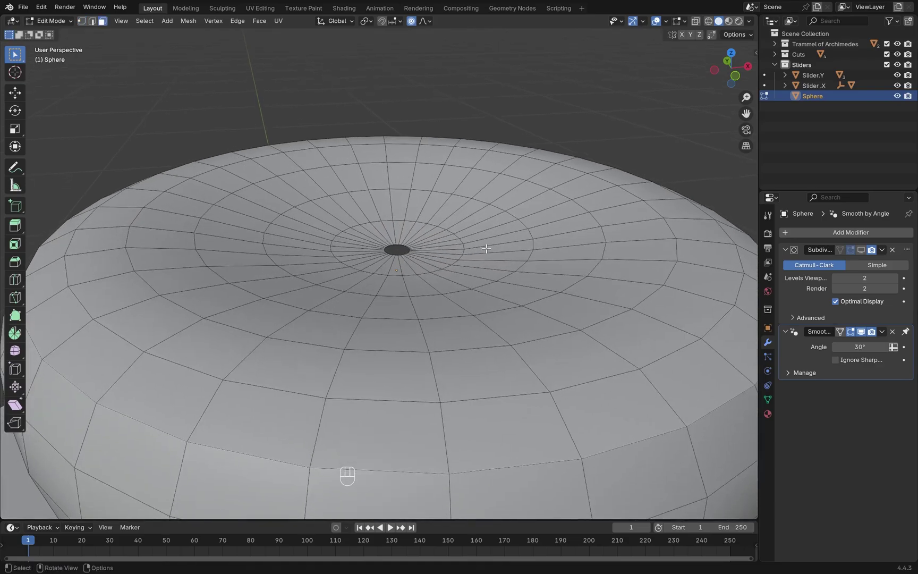
Step: Add a Solidify modifier to Sphere and show its Subdivision modifier in the viewport again
left_click(829, 232)
mouse_move(829, 234)
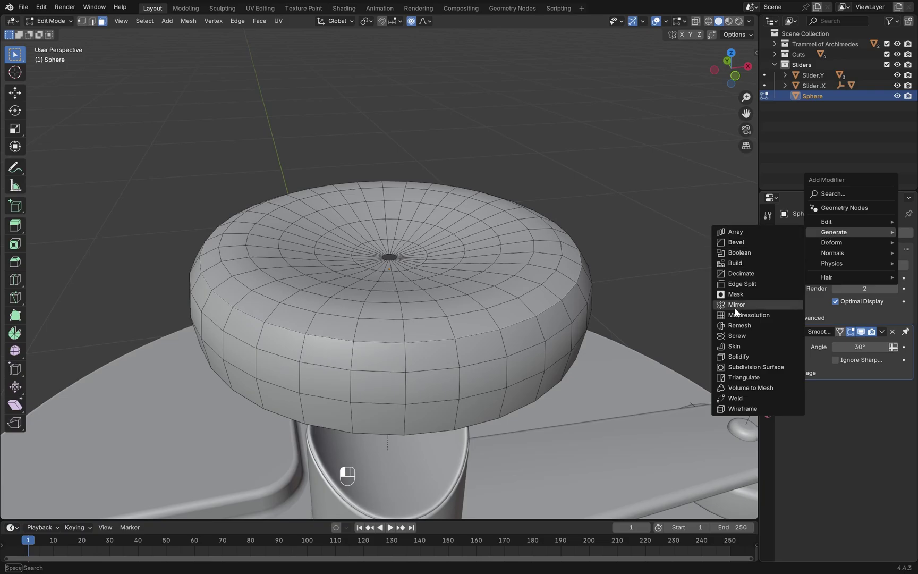
left_click(749, 356)
left_click(786, 331)
left_click(861, 249)
Step: Configure Sphere's Solidify modifier with Even Thickness, offset 1 and a thickness of 0.04 m
middle_click_drag(590, 324, 603, 236)
left_click(786, 331)
left_click(836, 386)
left_click_drag(850, 373, 871, 360)
key("KP_1")
key("alt+z")
scroll(541, 279, "up", 3)
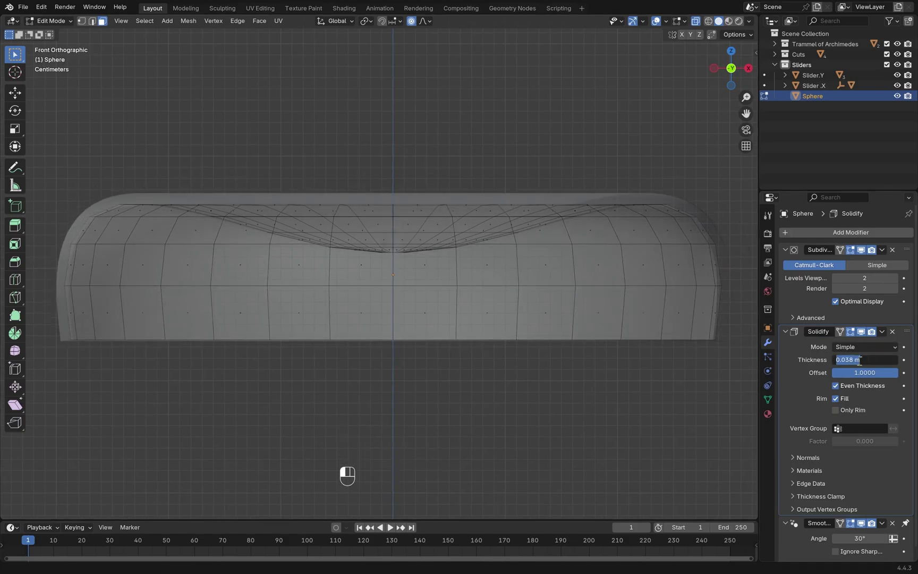
key("alt+z")
middle_click_drag(531, 318, 486, 301)
Step: Isolate Sphere in local view and hide its Subdivision and Solidify modifiers in the viewport
key("KP_Divide")
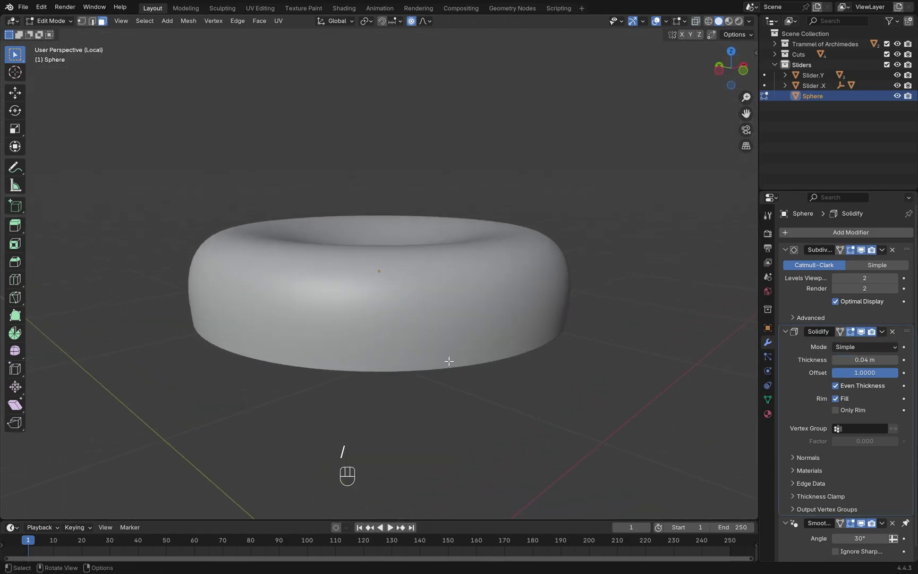
key("KP_1")
scroll(483, 256, "up", 2)
scroll(483, 256, "down", 2)
middle_click_drag(484, 256, 429, 354, "shift")
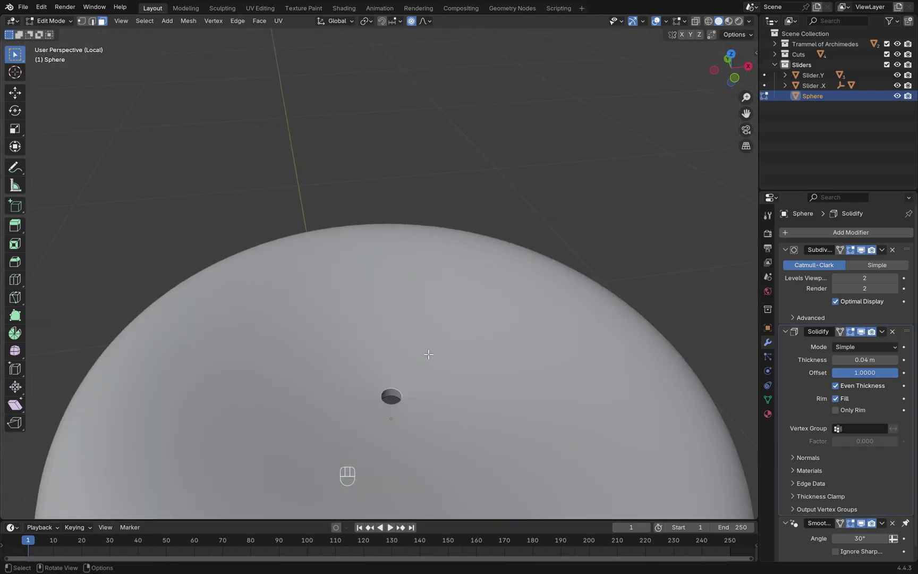
left_click(785, 249)
left_click(785, 263)
left_click_drag(862, 249, 861, 263)
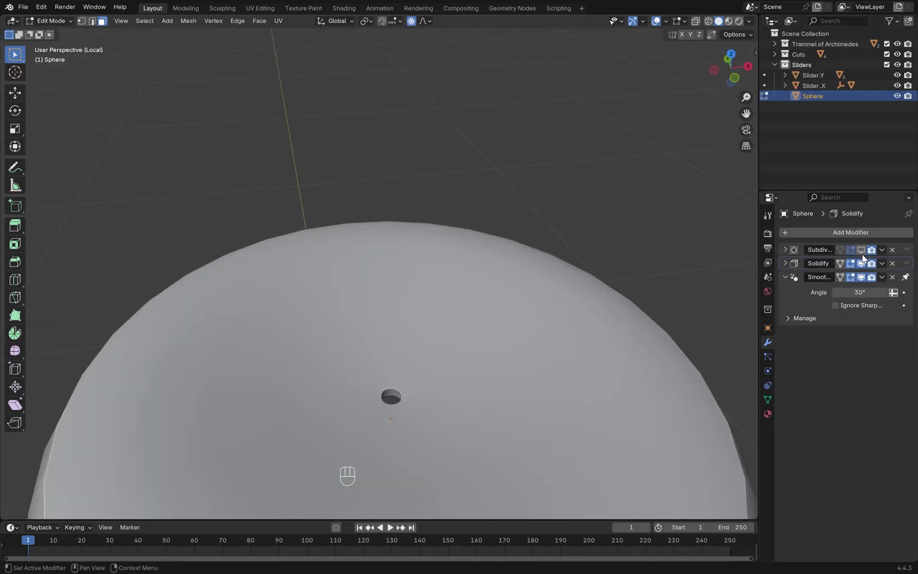
Step: Snap the 3D cursor to the centre of the hole's edge loop
scroll(394, 394, "up", 3)
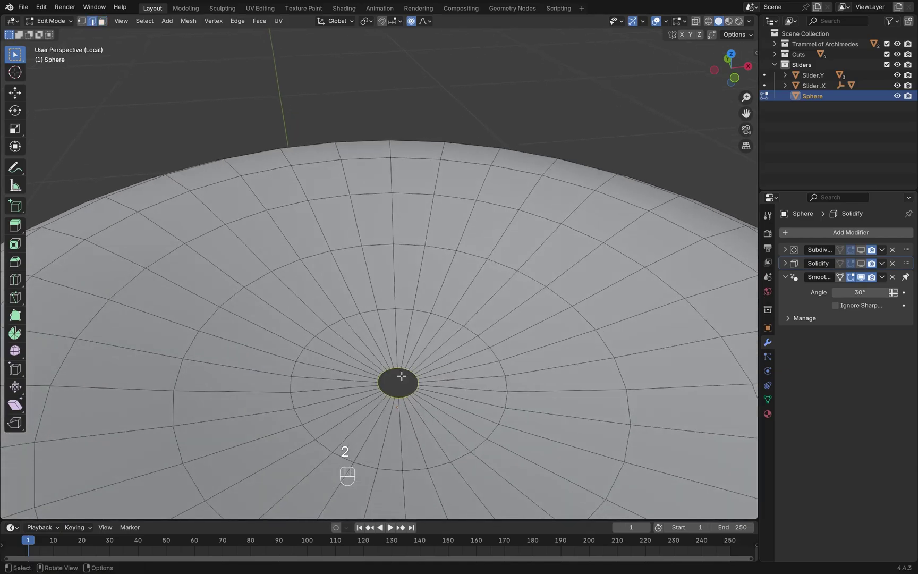
key("shift+s")
left_click(387, 456)
scroll(435, 402, "down", 5)
middle_click_drag(434, 401, 457, 212)
Step: Add a cylinder at the 3D cursor with 8 vertices, a radius of 0.005 m and a depth of 1.5 m
key("shift+a")
key("Tab")
key("shift+a")
mouse_move(476, 146)
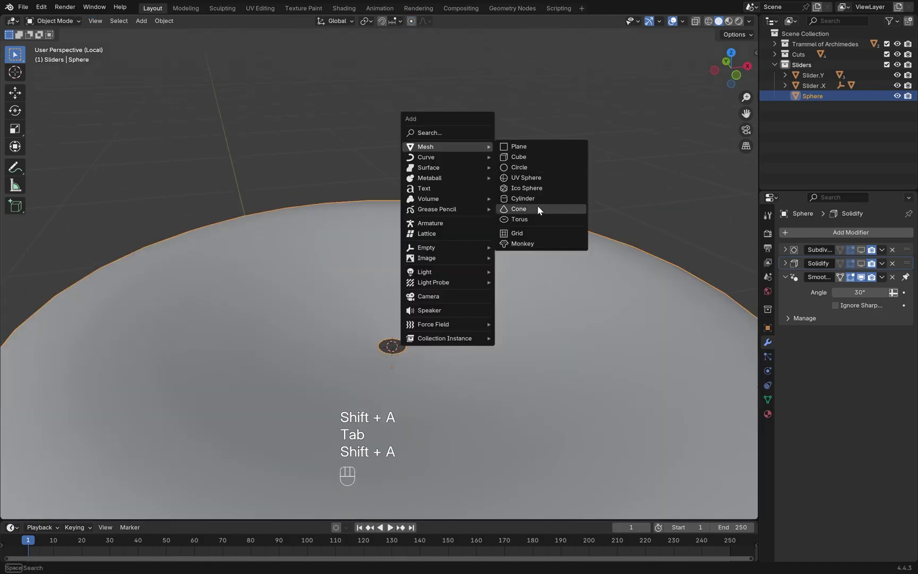
left_click(522, 199)
left_click(148, 386)
type("8")
left_click(139, 397)
type("0.005")
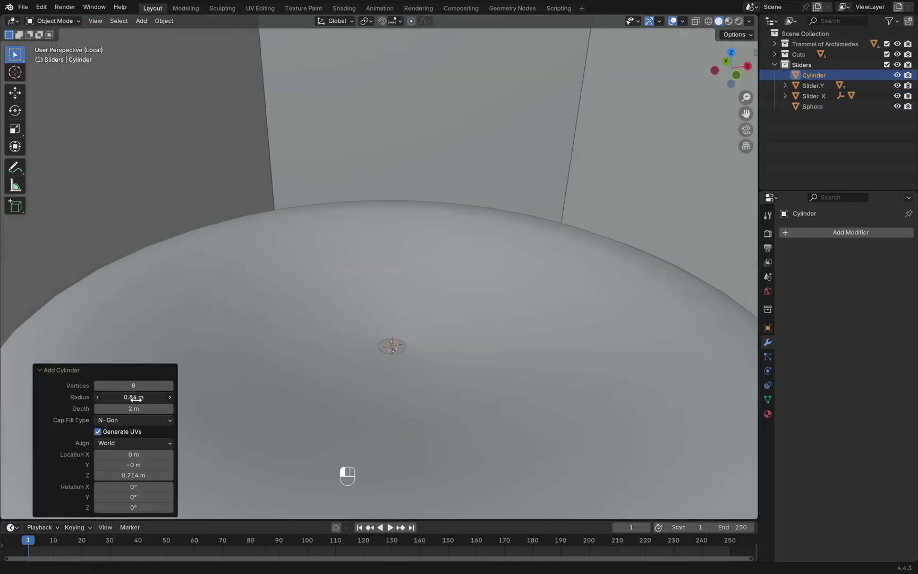
key("Return")
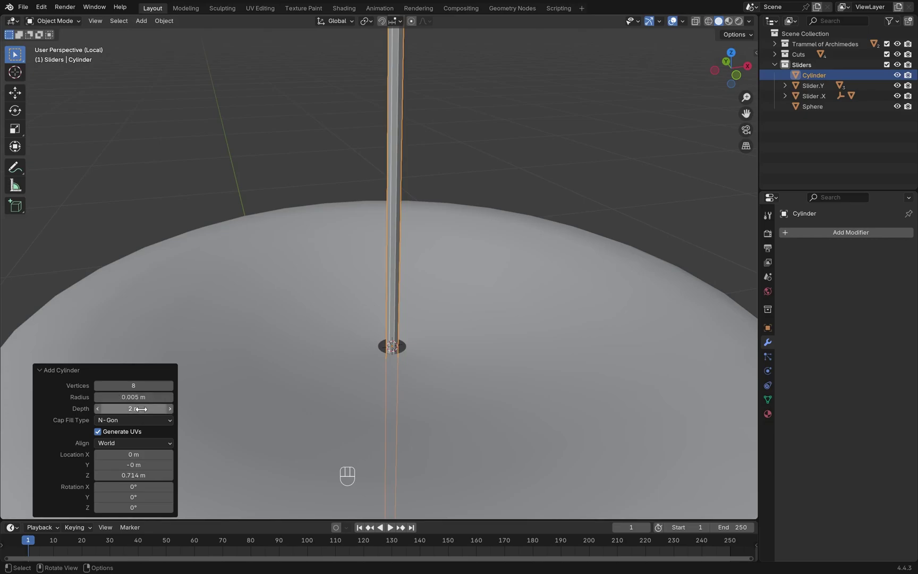
left_click(141, 409)
type("1.5")
key("Return")
Step: Set the new cylinder's cap fill type to Nothing
scroll(554, 295, "down", 5)
key("KP_1")
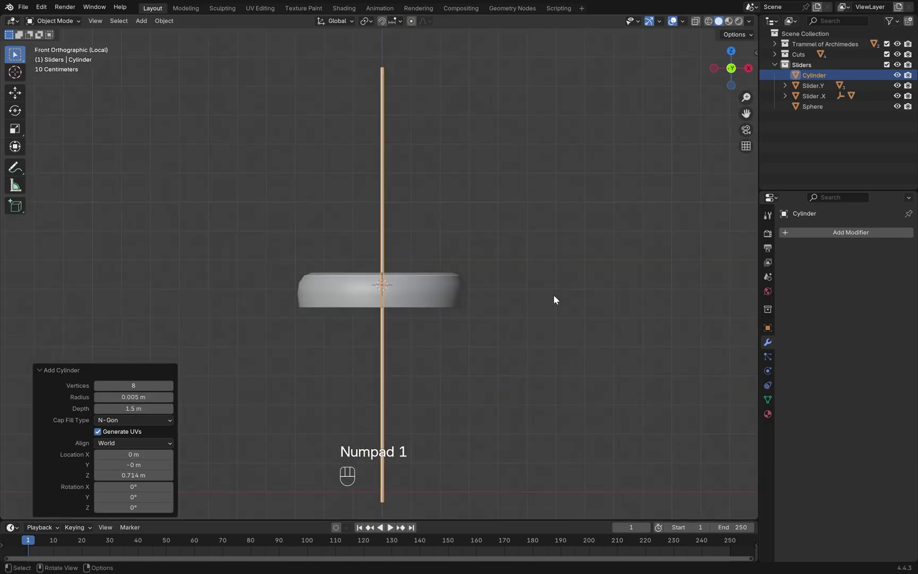
middle_click_drag(554, 295, 541, 313, "shift")
key("g")
key("z")
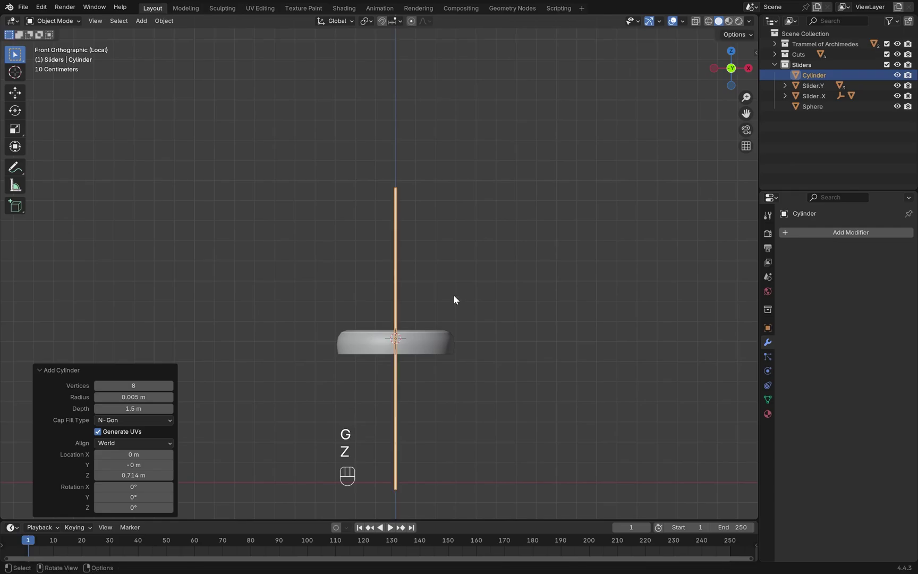
left_click(141, 420)
left_click(143, 431)
middle_click_drag(360, 283, 424, 260)
Step: Raise the thin cylinder about 0.715 m and a further 0.039 m along Z so its lower end sits at the hole
key("KP_1")
scroll(538, 284, "down", 3)
key("g")
key("z")
left_click(455, 221)
key("alt+z")
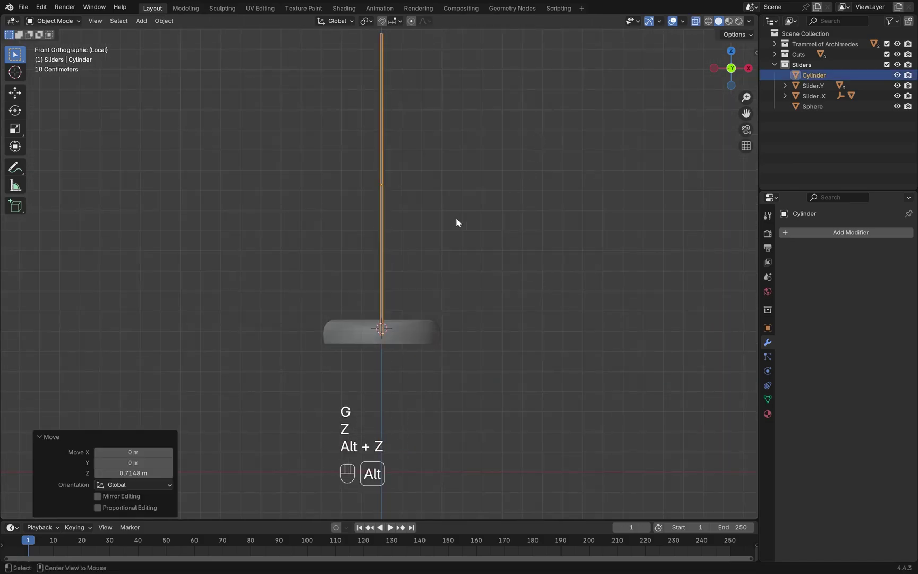
scroll(493, 225, "up", 5)
middle_click_drag(493, 225, 451, 195, "shift")
key("g")
key("z")
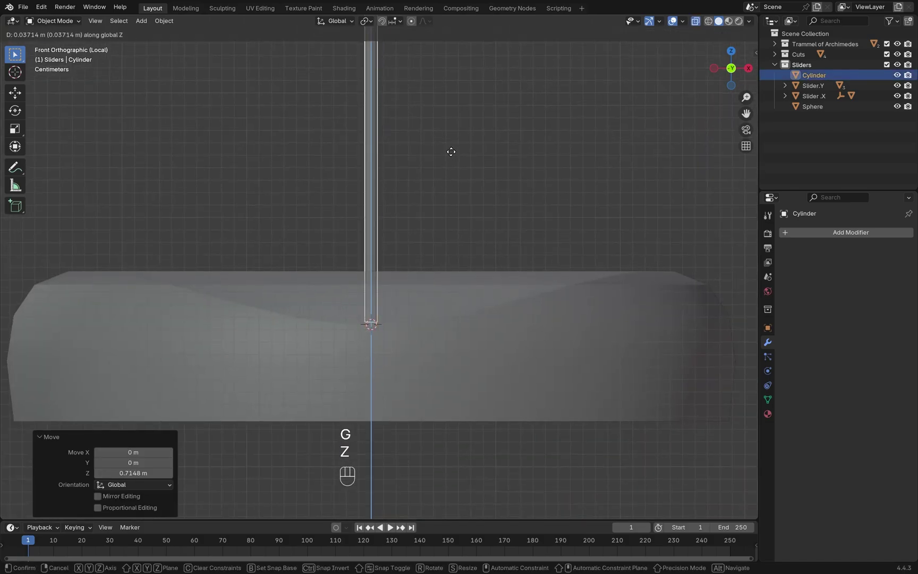
left_click(451, 151)
Step: Add a level 2 Subdivision modifier to the cylinder and show Sphere's Subdivision and Solidify modifiers in the viewport again
middle_click_drag(452, 149, 415, 129)
scroll(401, 217, "down", 3)
key("alt+z")
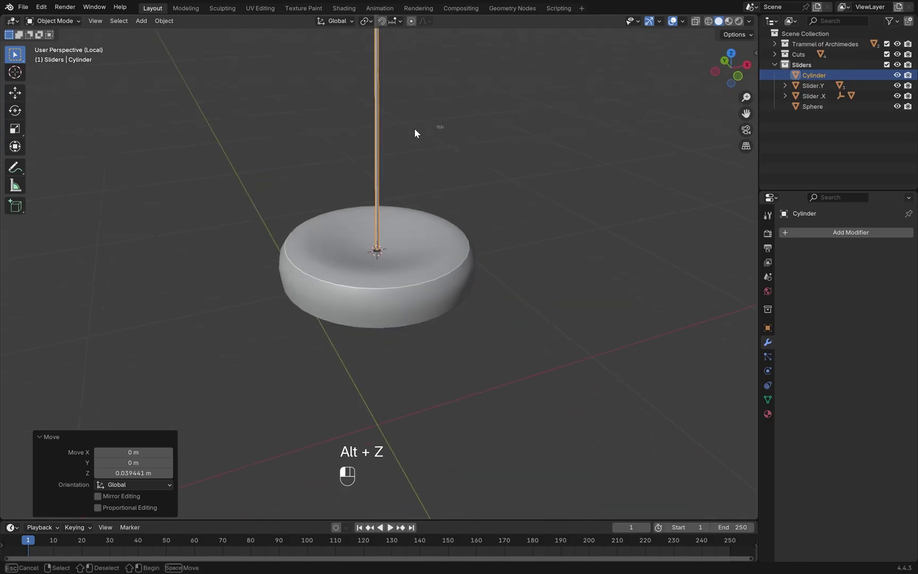
key("ctrl+2")
scroll(464, 218, "up", 3)
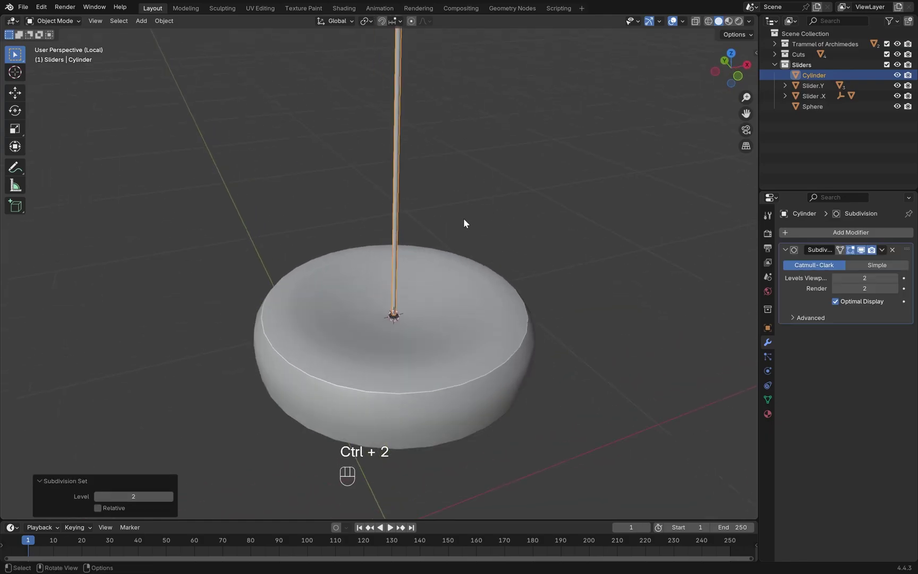
left_click(470, 255)
left_click_drag(861, 249, 861, 263)
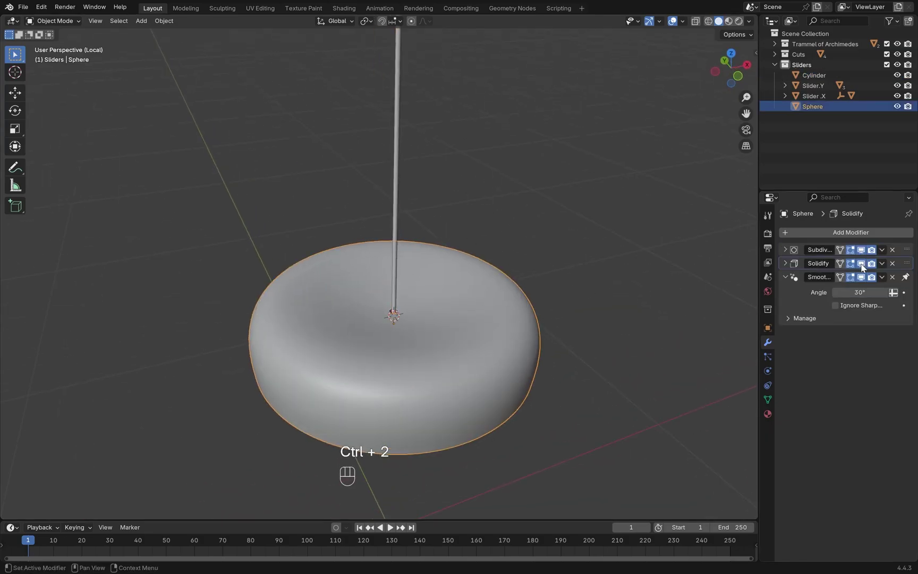
scroll(543, 268, "up", 5)
left_click(423, 331)
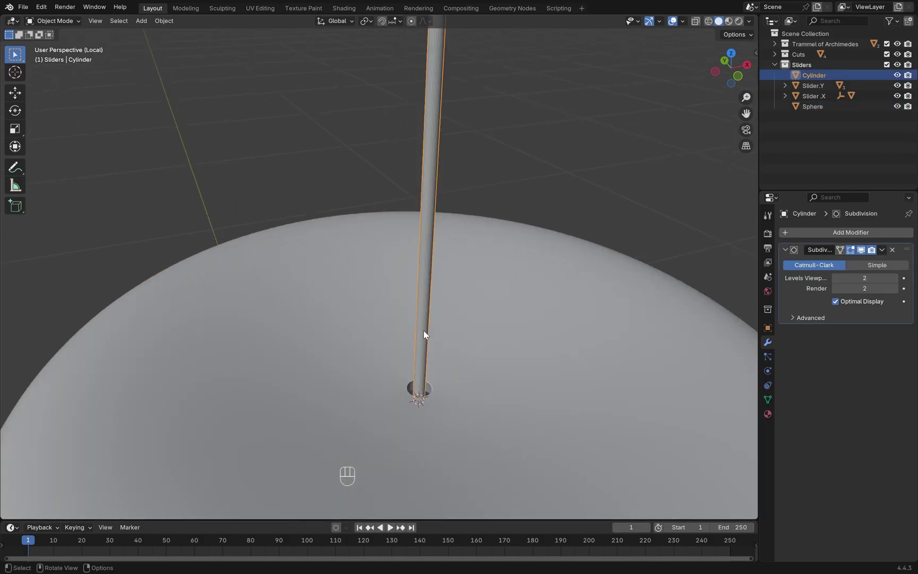
key("g")
key("z")
key("Escape")
scroll(504, 184, "down", 4)
scroll(416, 338, "up", 2)
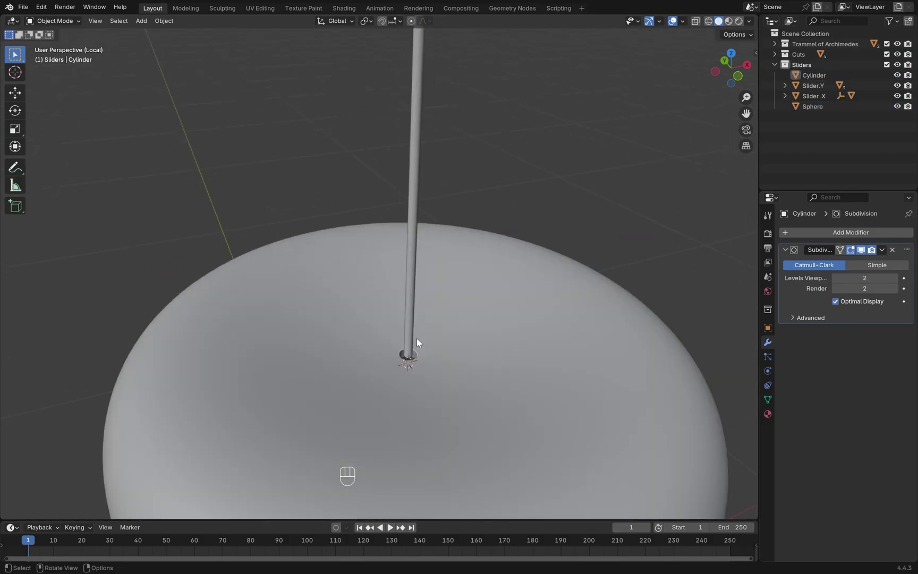
Step: Add a second uncapped 8-vertex cylinder at the 3D cursor with a radius of 0.01 m and a depth of 0.05 m
key("shift+a")
left_click(510, 391)
mouse_move(146, 408)
left_mouse_down()
mouse_move(132, 408)
mouse_move(146, 397)
left_mouse_up()
key("KP_1")
key("alt+z")
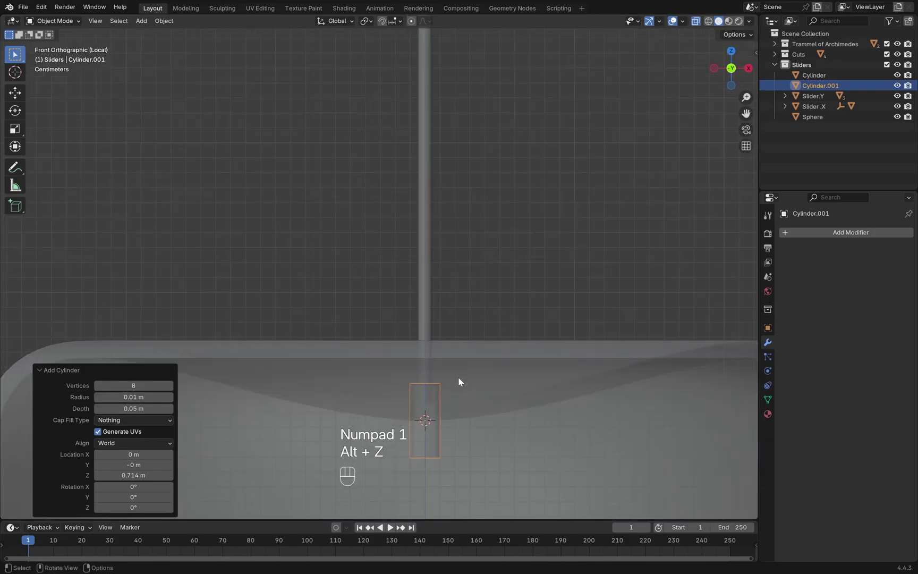
Step: Raise the short cylinder about 0.036 m along Z so it surrounds the lower end of the cord
scroll(419, 309, "up", 2)
key("g")
key("z")
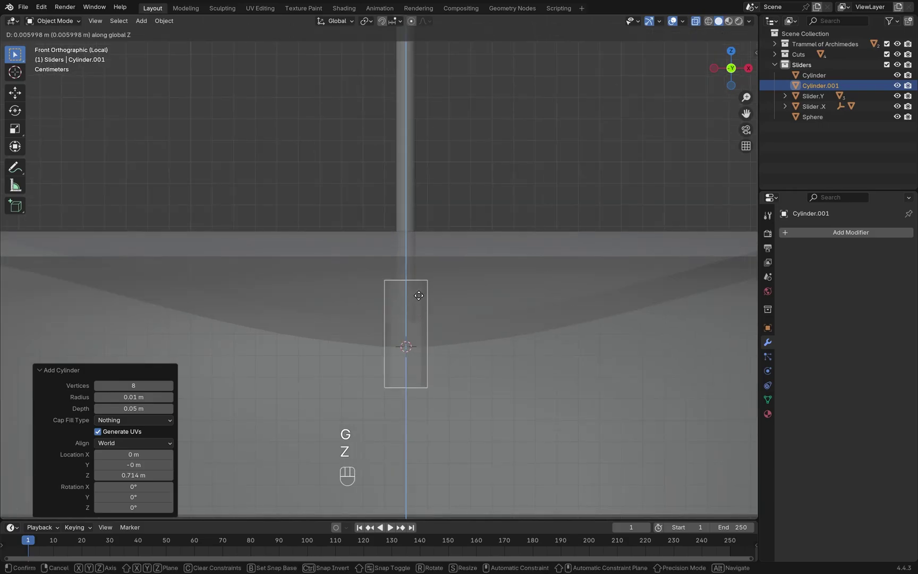
left_click(432, 232)
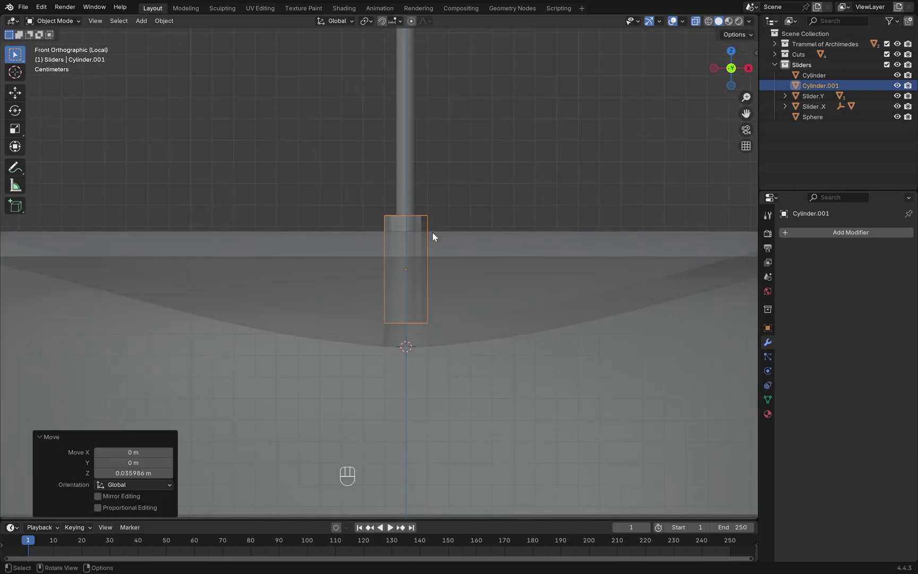
key("alt+z")
Step: Fill the open top edge loop of the short cylinder with a face
middle_click_drag(475, 183, 423, 230)
key("Tab")
left_click(433, 217)
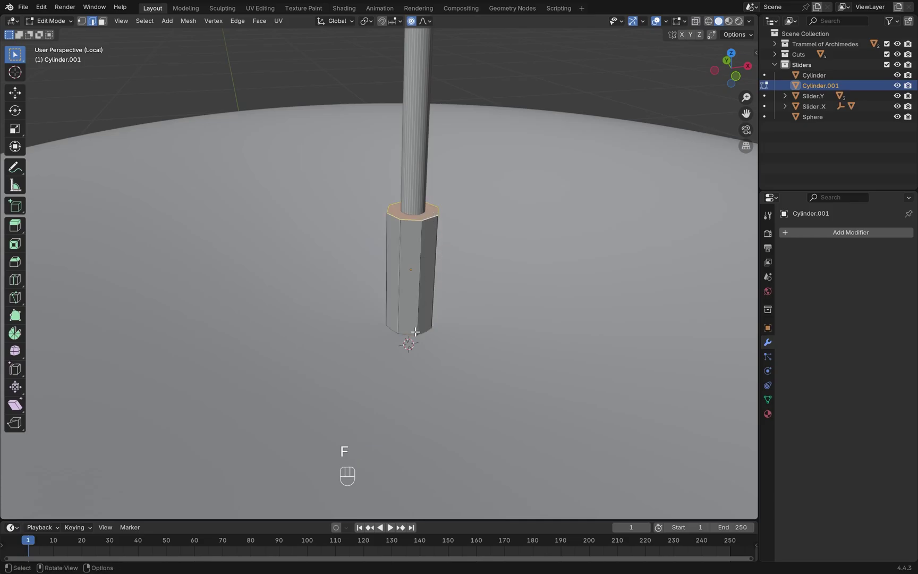
Step: With proportional editing off, scale the sleeve's bottom ring by about 1.935 and raise it about 0.005 m along Z
key("alt+z")
key("1")
key("s")
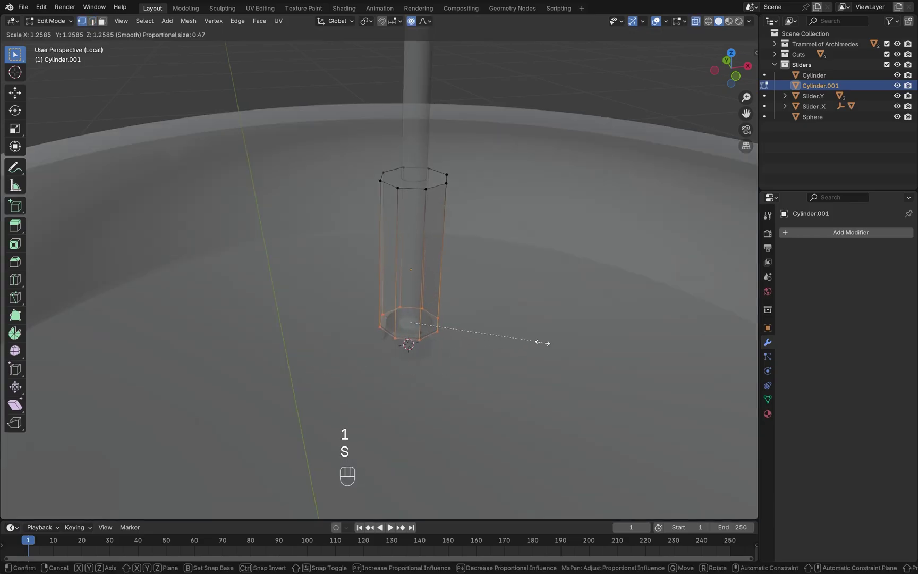
right_click(543, 343)
key("s")
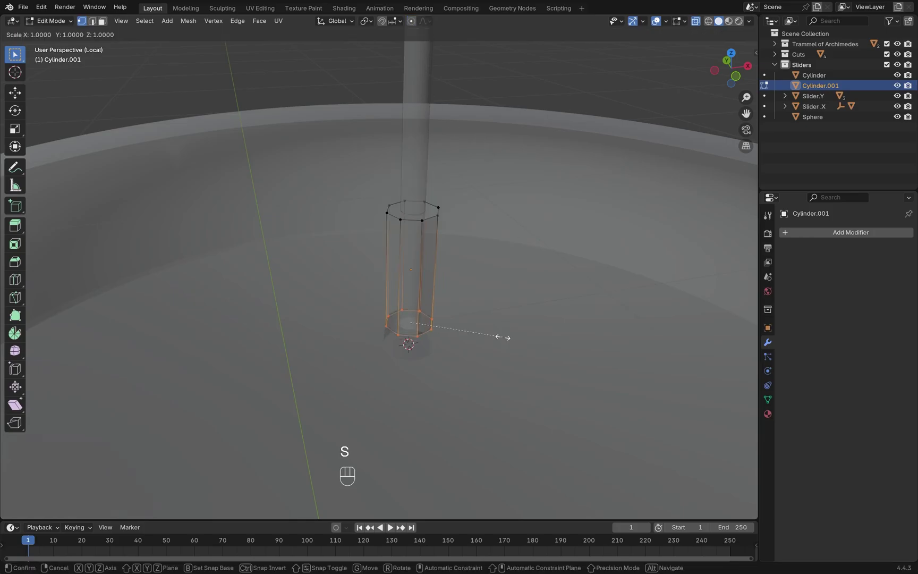
left_click(577, 345)
key("alt+z")
key("g")
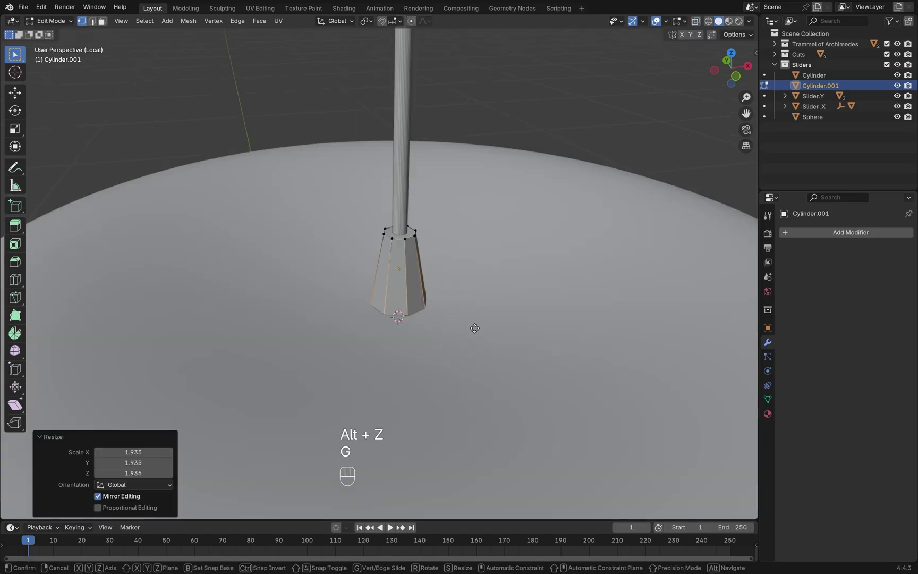
key("z")
left_click(475, 321)
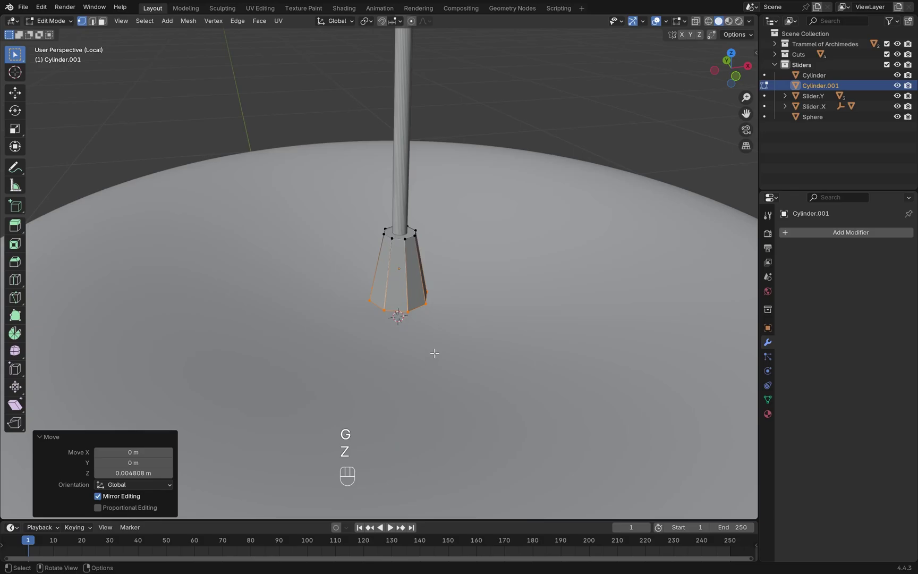
Step: Turn on the wireframe overlay and hide the lamp shade's Subdivision modifier in the viewport
left_click(666, 22)
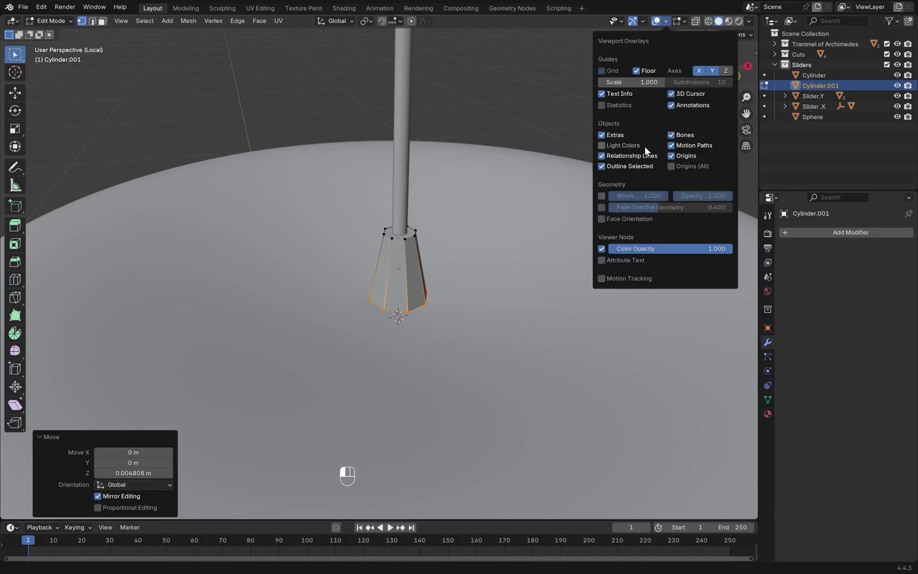
left_click(602, 195)
key("Tab")
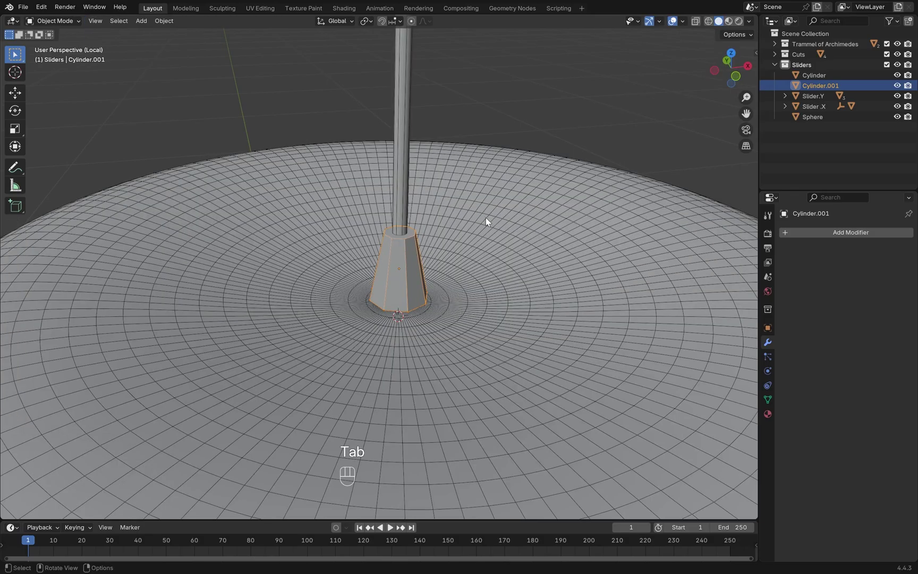
left_click(486, 218)
scroll(507, 250, "down", 4)
left_click(571, 181)
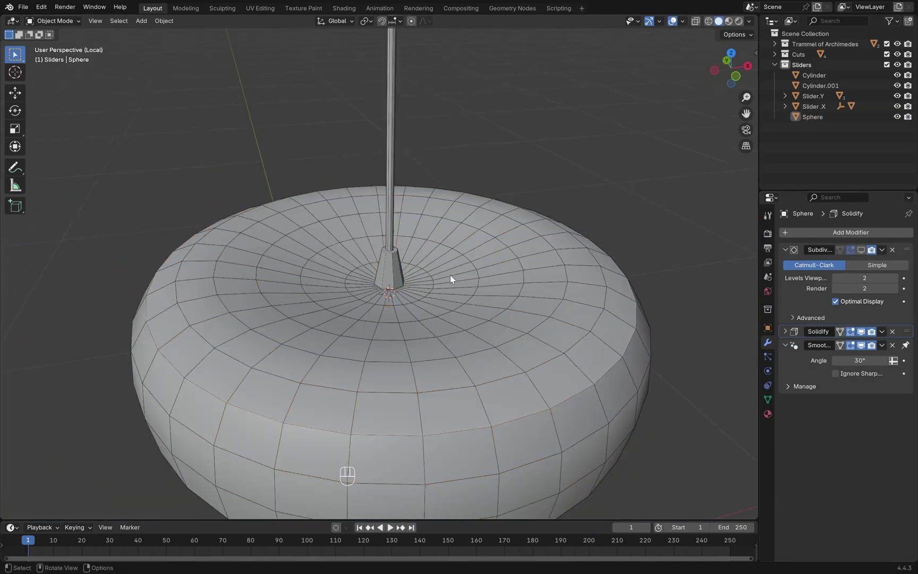
middle_click_drag(449, 275, 415, 272)
Step: Bevel the sleeve's top edge loop with an offset of about 0.0044 m and several segments
scroll(414, 273, "up", 6)
left_click(418, 246)
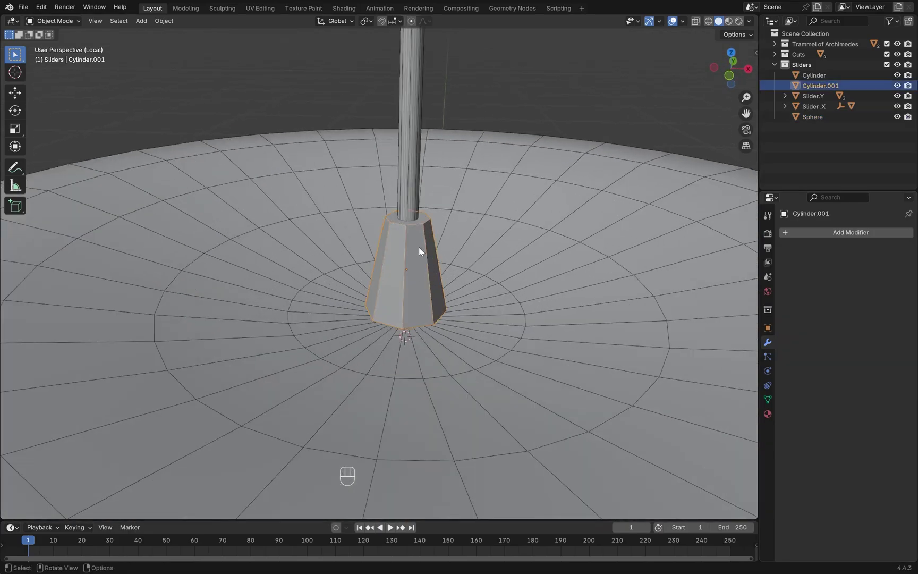
key("n")
key("n")
key("Tab")
key("2")
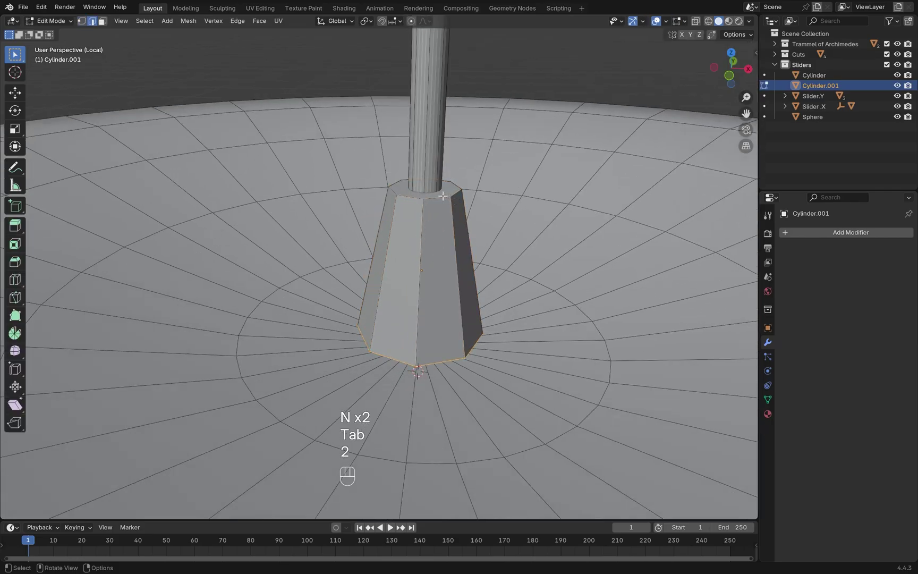
left_click(440, 197, "alt")
key("ctrl+b")
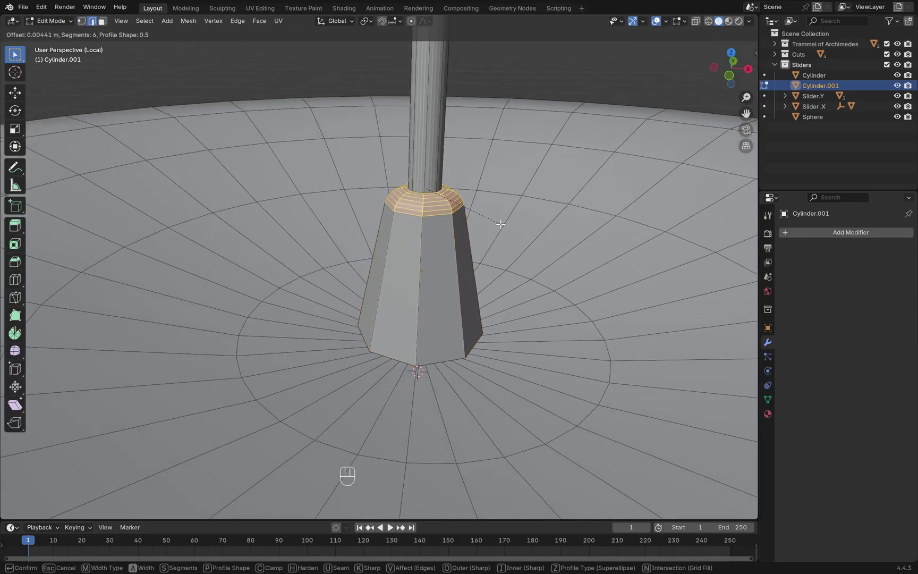
left_click(500, 227)
key("Tab")
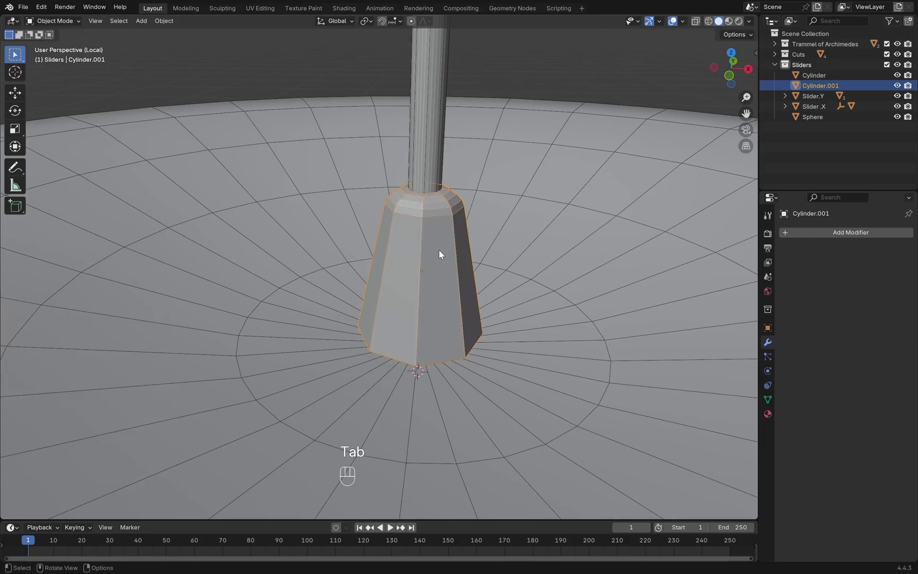
Step: Add a level 2 Subdivision modifier to the sleeve and apply Shade Auto Smooth
key("ctrl+2")
right_click(416, 256)
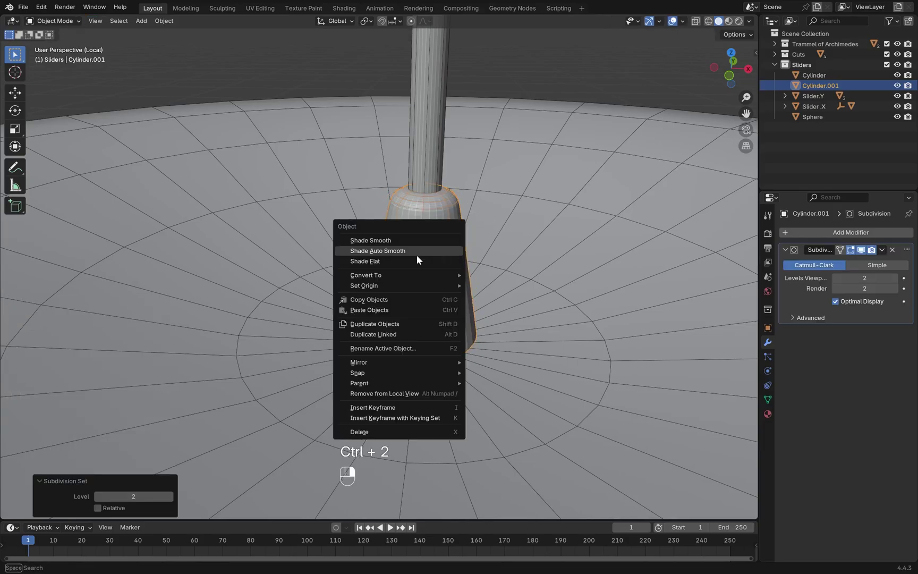
left_click(416, 252)
Step: Show the lamp shade's Subdivision modifier in the viewport again and turn off the wireframe overlay
scroll(554, 131, "down", 2)
left_click(555, 120)
scroll(453, 230, "down", 5)
middle_click_drag(452, 231, 519, 253)
left_click(519, 253)
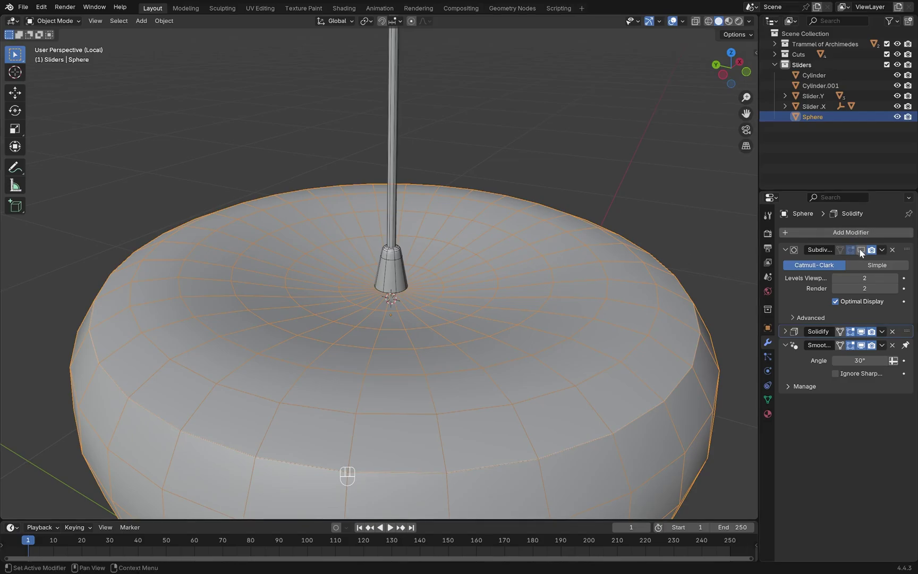
left_click(861, 250)
left_click(786, 250)
scroll(586, 237, "down", 4)
middle_click_drag(585, 237, 537, 292)
key("q")
left_click(543, 260)
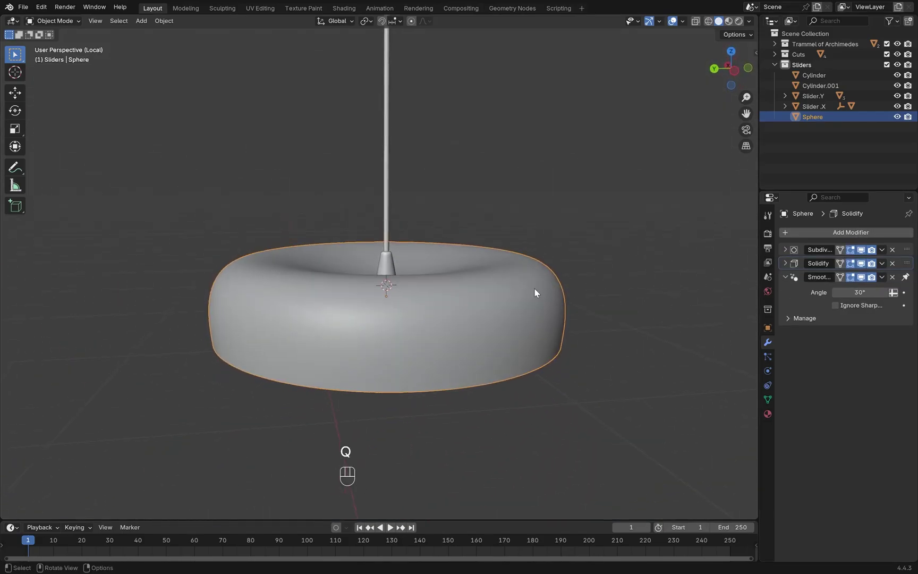
Step: Lower the cord sleeve slightly along Z toward the surface of the shade
scroll(427, 286, "up", 6)
left_click(417, 284)
key("g")
key("z")
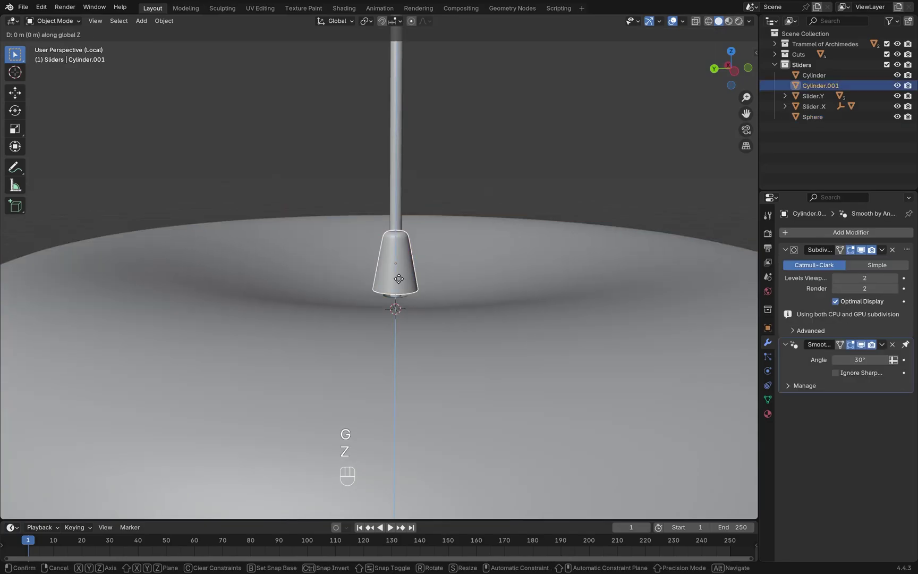
left_click(400, 284)
key("ctrl+z")
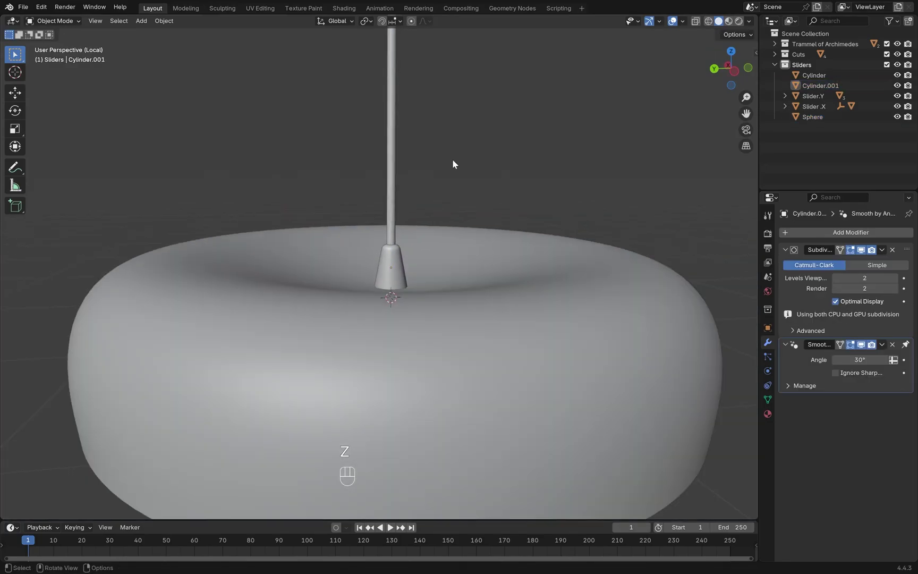
Step: Apply Shade Auto Smooth to the thin cord cylinder
left_click(396, 155)
right_click(396, 154)
left_click(393, 151)
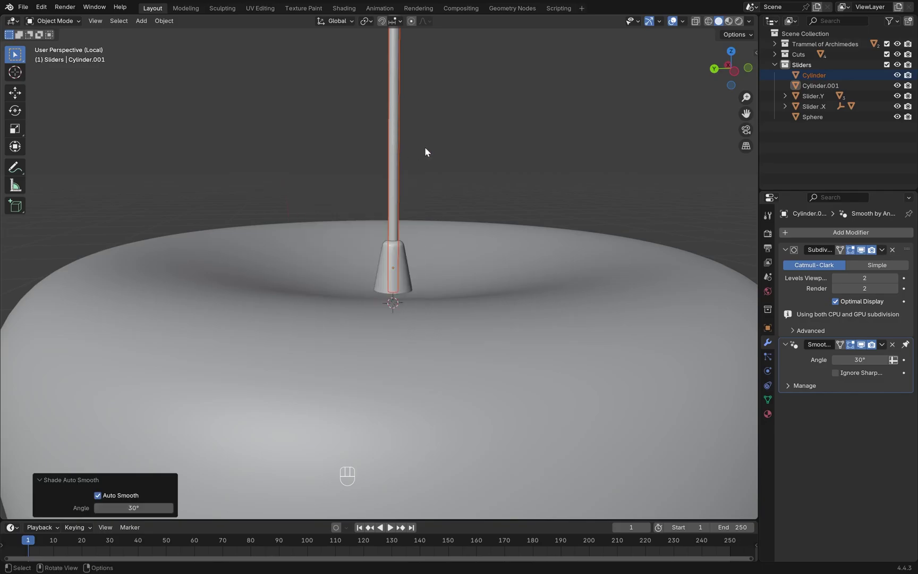
Step: Hide the cord's Subdivision modifier in the viewport and snap the 3D cursor to its top edge loop
middle_click_drag(461, 127, 471, 321)
scroll(438, 165, "down", 4)
scroll(442, 160, "down", 2)
key("KP_1")
scroll(442, 159, "down", 4)
left_click(427, 144)
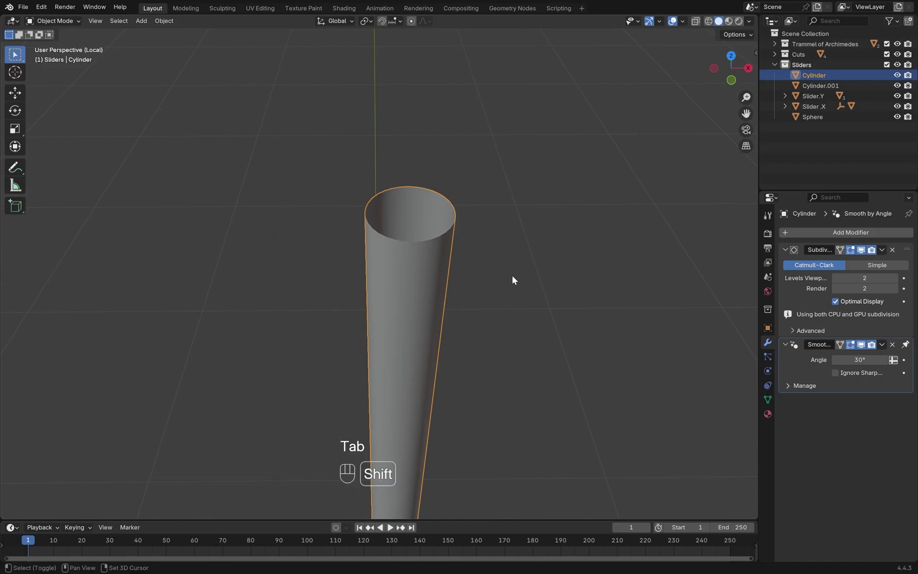
left_click(862, 249)
key("Tab")
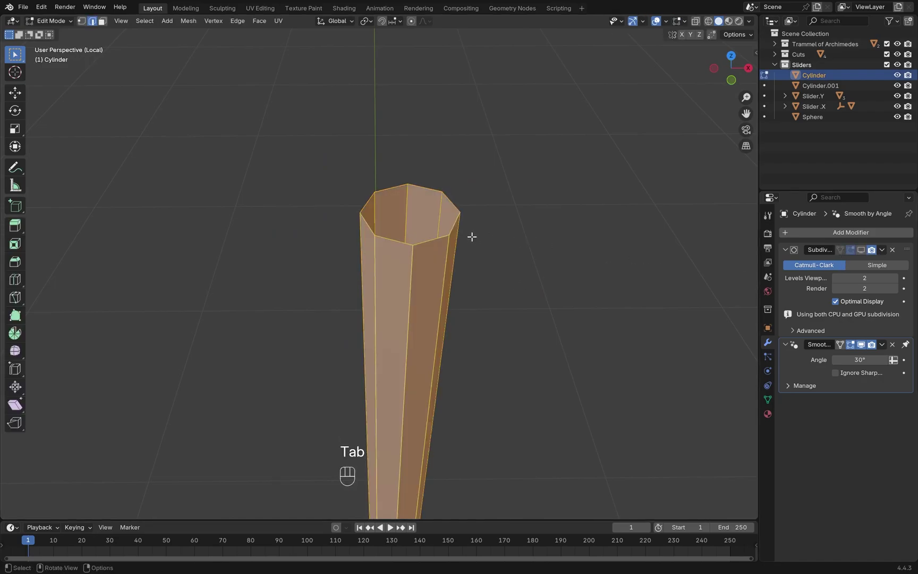
left_click(435, 239, "alt")
key("shift+s")
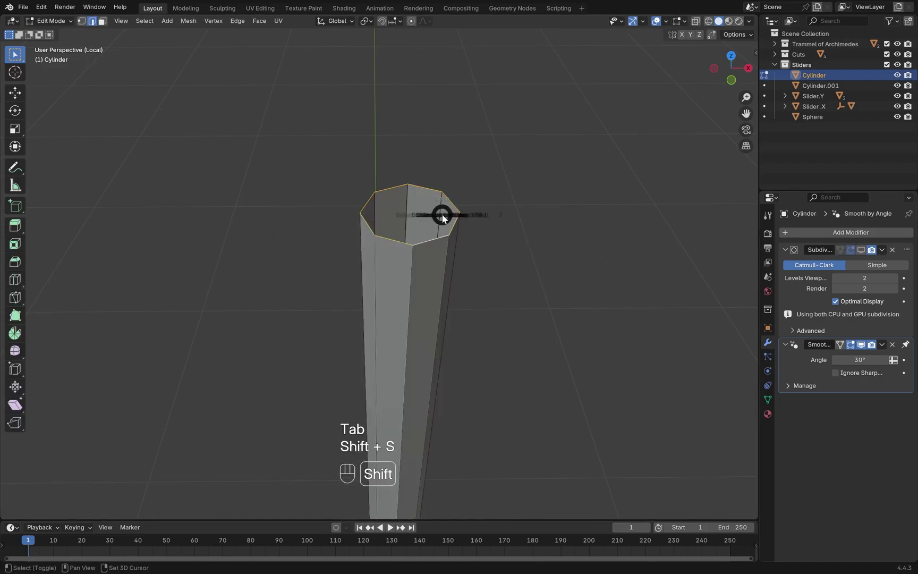
left_click(428, 276)
key("Tab")
Step: Add an empty at the 3D cursor with a radius of 0.2 m and change its type to Sphere
key("shift+a")
mouse_move(470, 355)
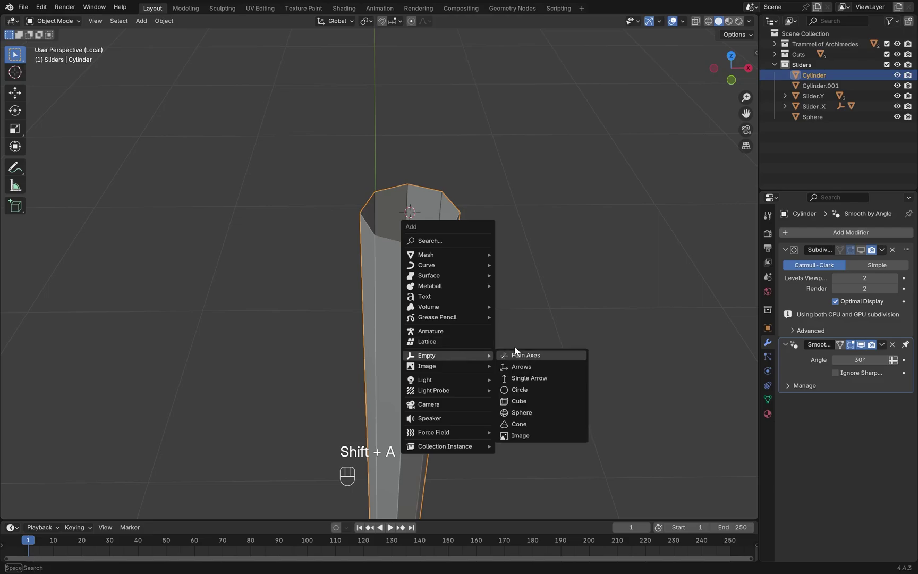
left_click(518, 354)
left_click(150, 431)
type(".2")
key("Return")
left_click(146, 421)
left_click(143, 494)
Step: Try a radius of 0.05 m for the sphere empty and settle on 0.08 m
scroll(484, 264, "down", 15)
left_click(148, 431)
type(".05")
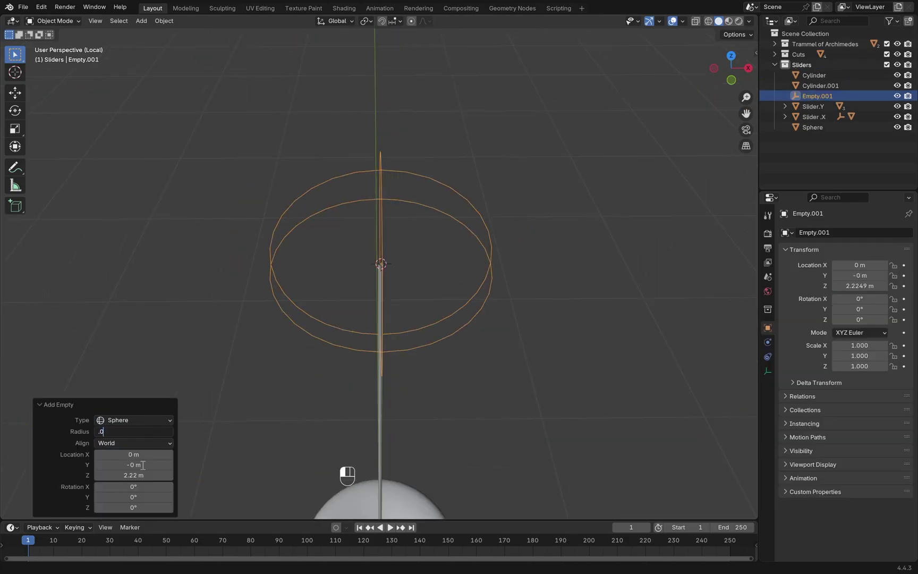
key("Return")
key("KP_1")
scroll(426, 310, "up", 11)
left_click(137, 432)
type(".08")
key("Return")
Step: Snap the 3D cursor to the origin of the lamp shade
scroll(502, 220, "down", 9)
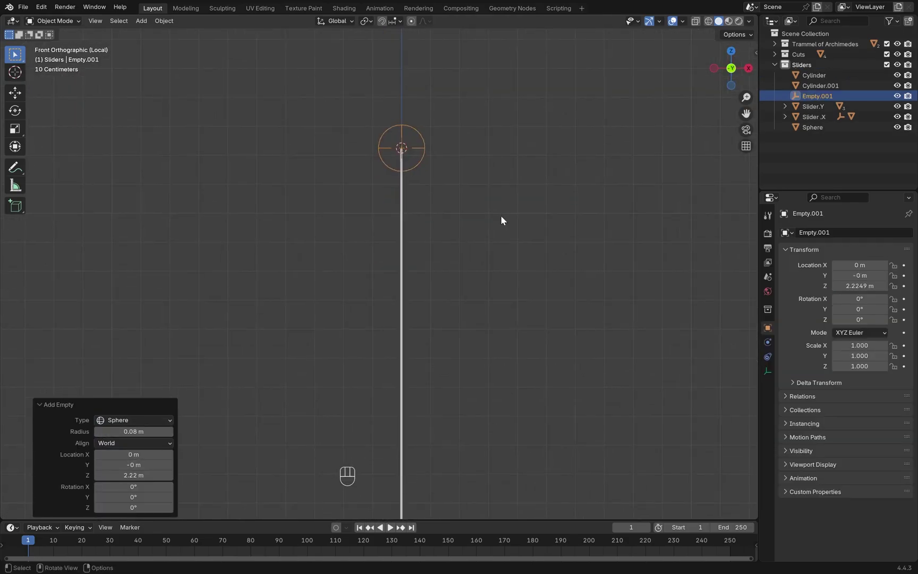
left_click(470, 316)
scroll(459, 372, "up", 3)
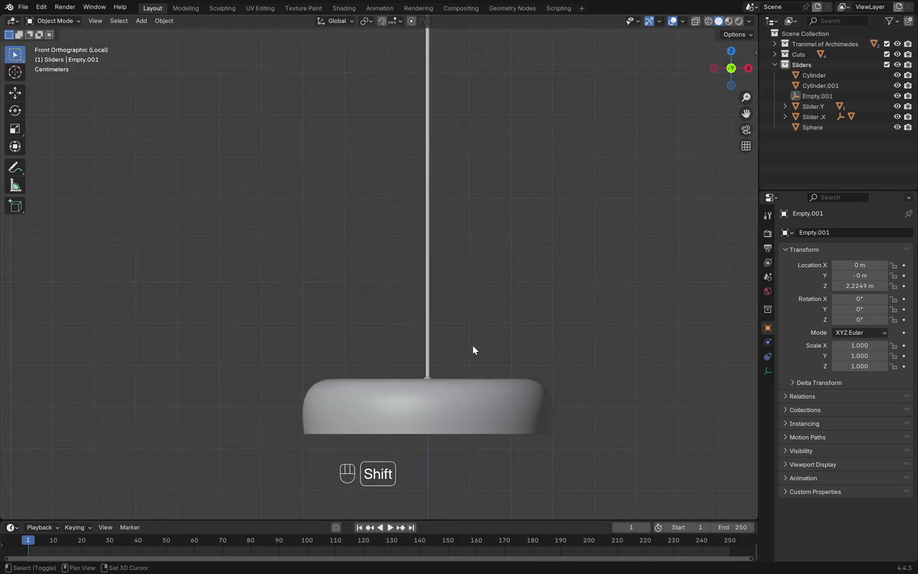
scroll(455, 304, "up", 4)
left_click(460, 291)
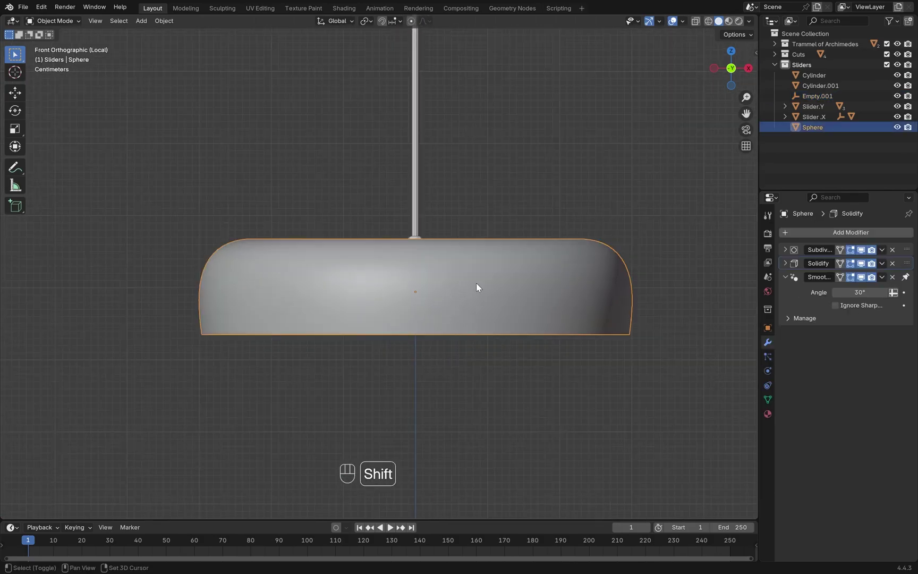
key("shift+s")
left_click(471, 344)
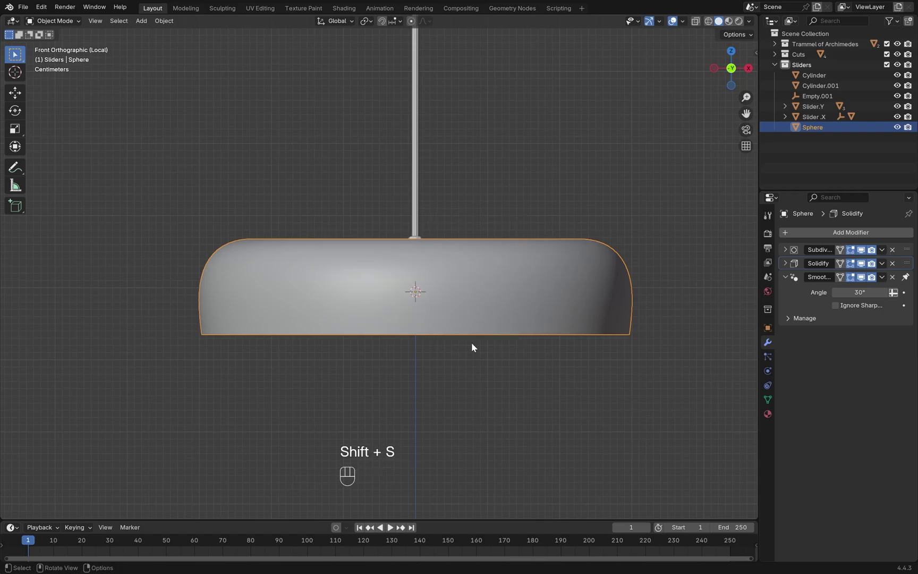
Step: Add a UV sphere at the 3D cursor with a radius of 0.15 m
key("shift+a")
mouse_move(444, 301)
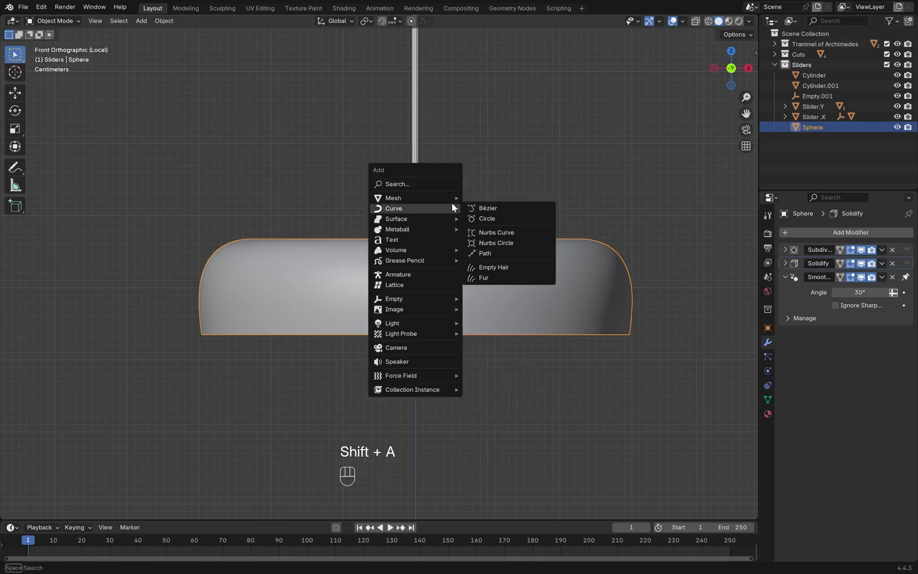
left_click(497, 232)
left_click(144, 420)
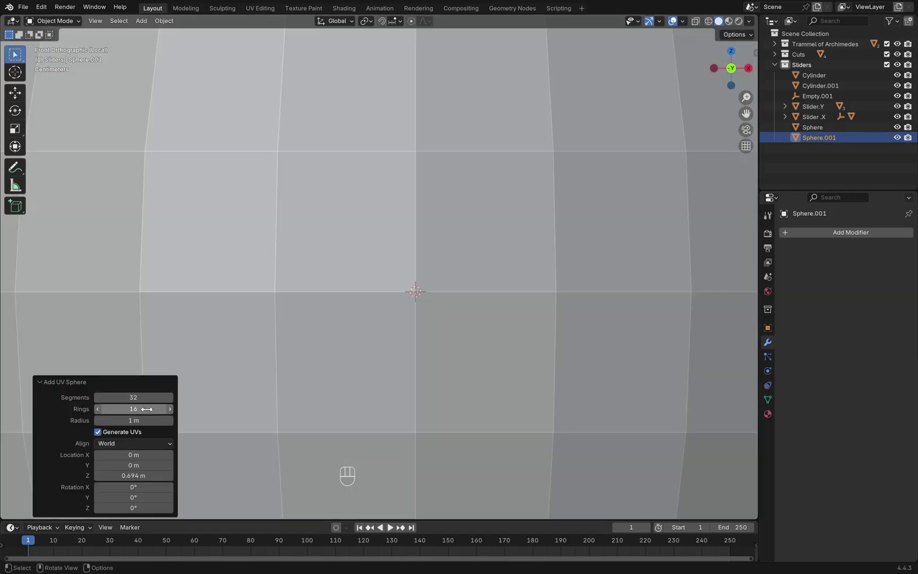
type("0.15")
key("Return")
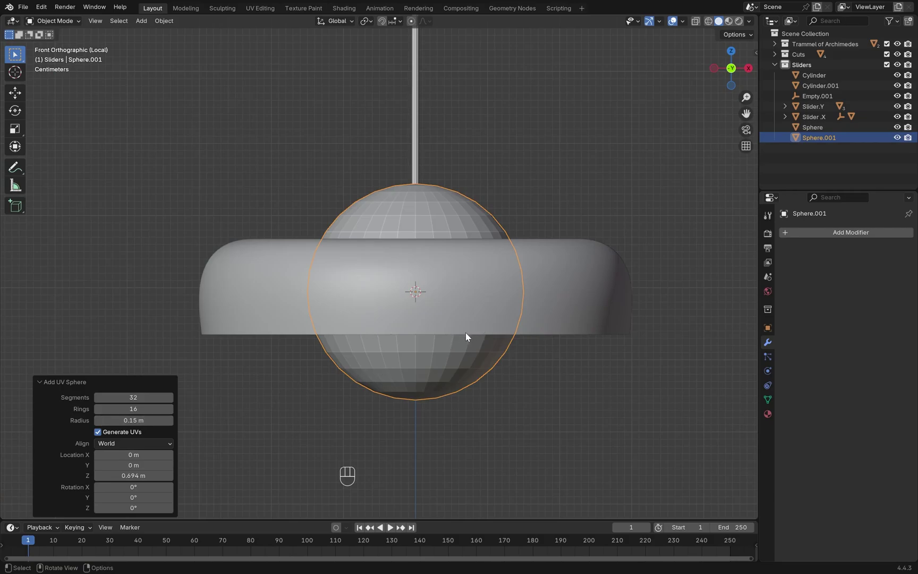
Step: Scale the new sphere by about 0.718 and lower it about 0.052 m along Z
key("s")
left_click(528, 368)
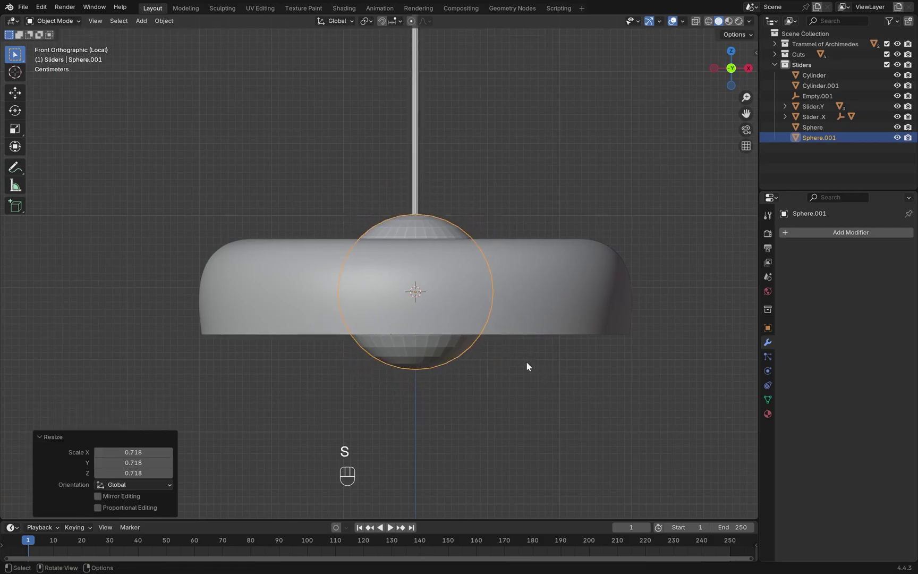
key("g")
key("z")
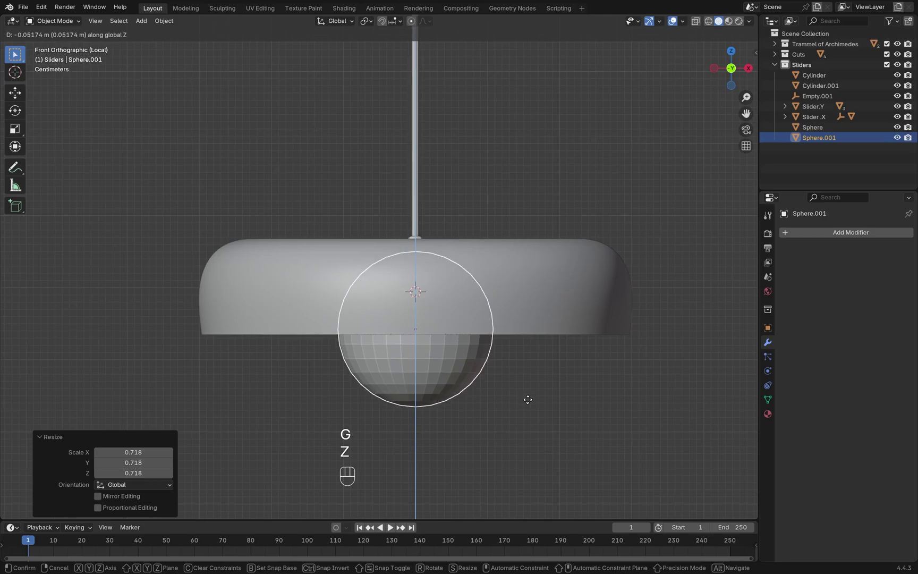
left_click(528, 400)
Step: Apply Shade Auto Smooth to the bulb sphere under the shade
scroll(421, 342, "down", 3)
right_click(420, 316)
left_click(420, 315)
key("alt+z")
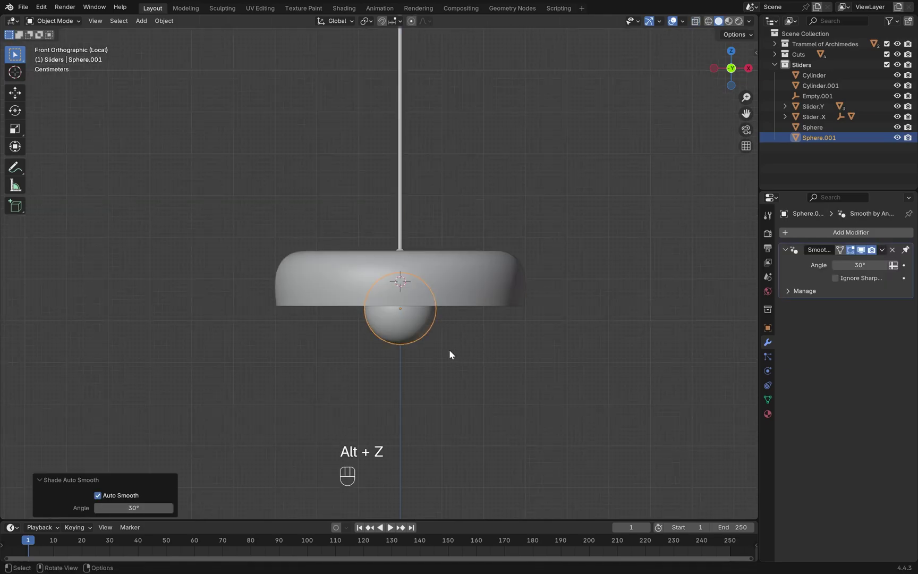
Step: Rename the bulb sphere under the lamp shade as Bulb.Big
middle_click_drag(449, 351, 496, 309)
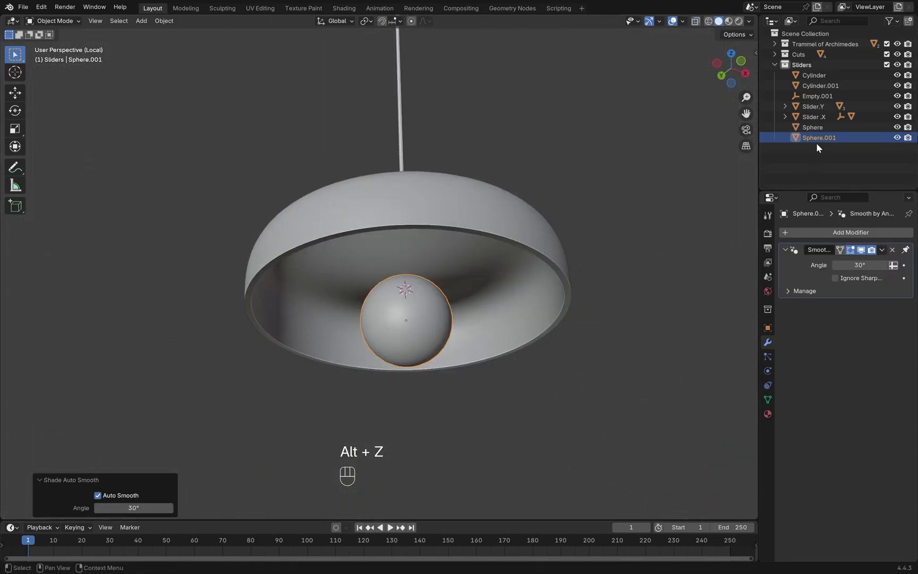
double_click(816, 143)
type("Bulb.Big")
key("Return")
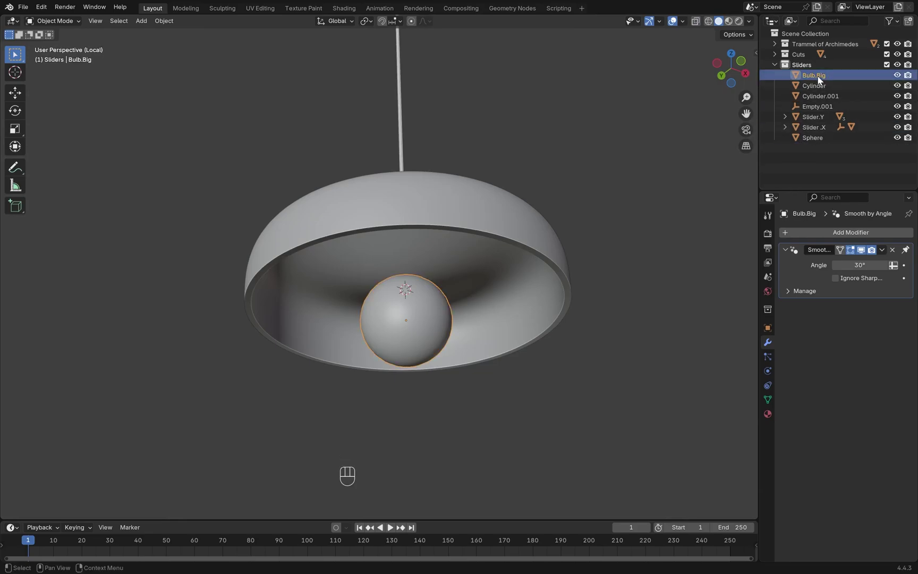
Step: Duplicate the bulb in place, shrink the copy so it fits inside the original, and rename it Bulb.Small
key("shift+d")
left_click(405, 293)
key("s")
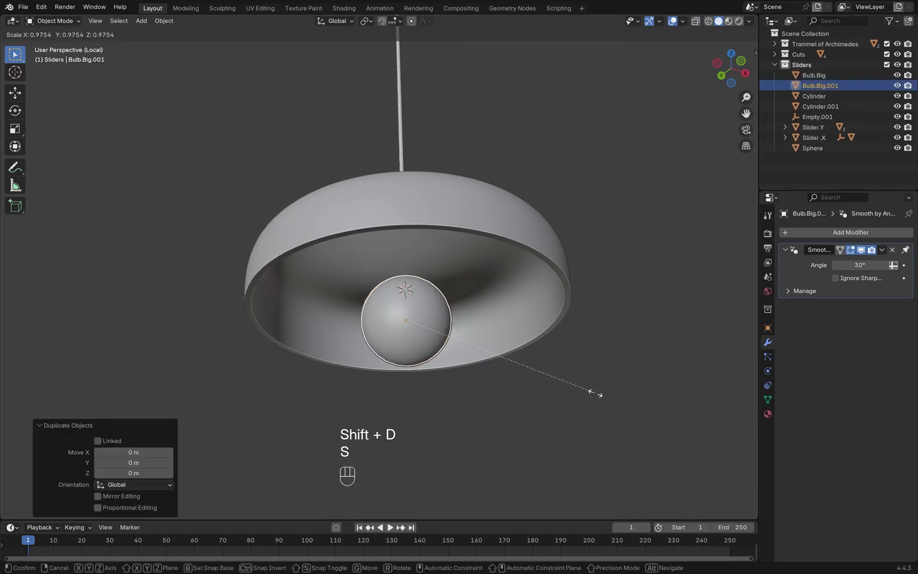
left_click(545, 375)
double_click(849, 86)
type("Bulb.Small")
key("Return")
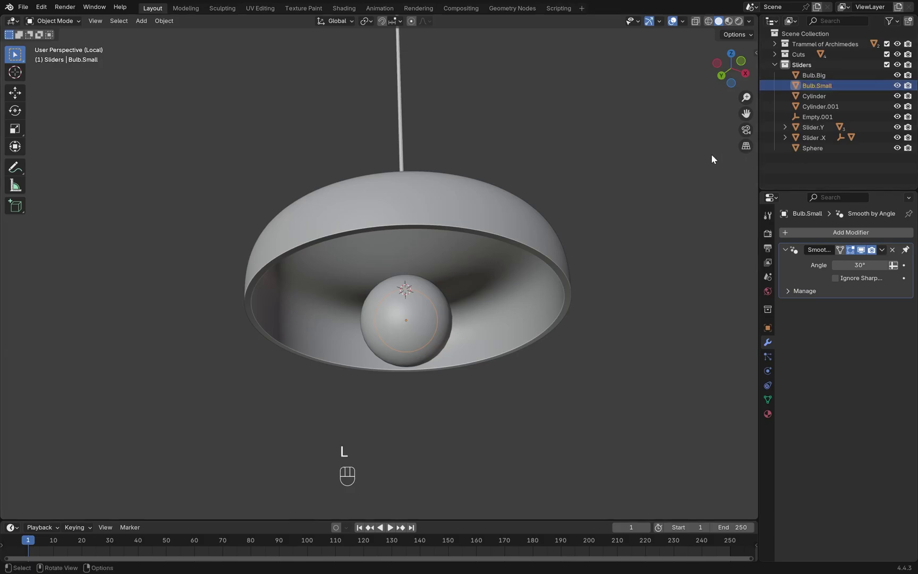
Step: Move all the hanging lamp parts, including the control empty, into a new collection named Pendulum
middle_click_drag(712, 154, 562, 210)
scroll(561, 209, "down", 11)
left_click_drag(536, 125, 145, 383)
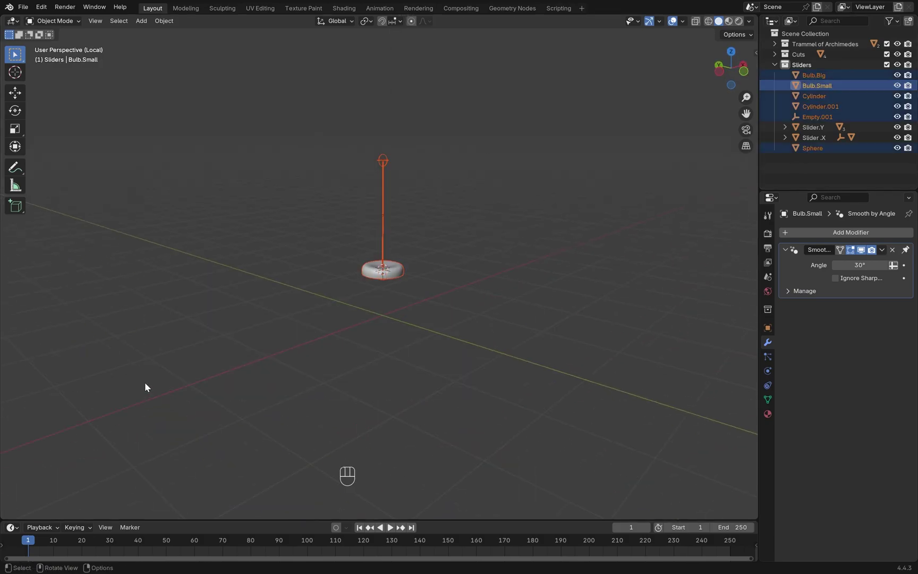
key("m")
left_click(408, 293)
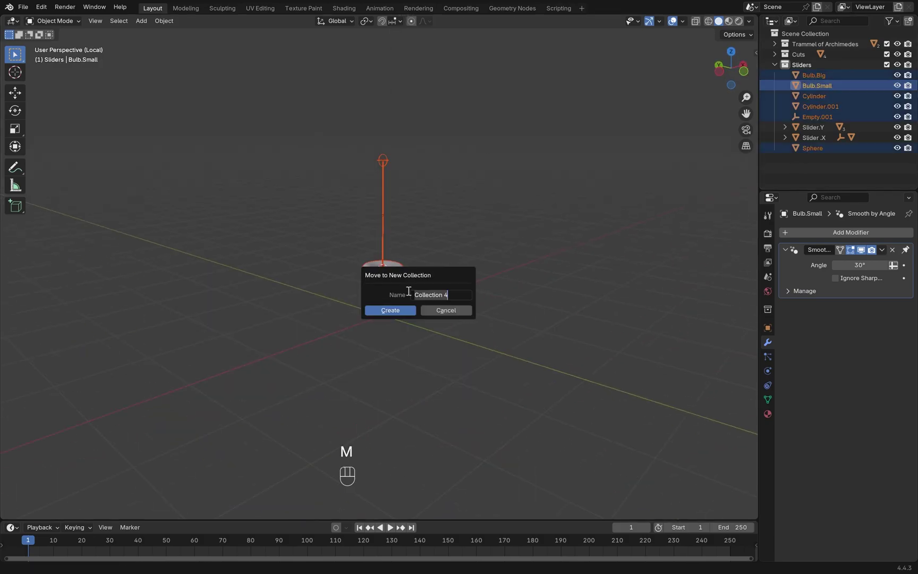
type("Pendulum")
key("Return")
Step: Parent the small inner bulb to the big bulb as an object
key("KP_1")
scroll(455, 358, "up", 9)
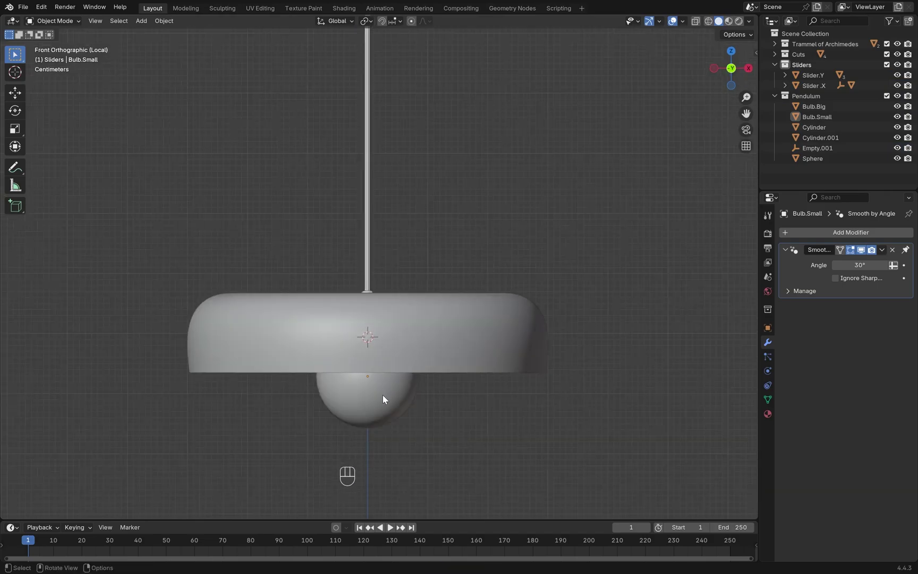
key("alt+z")
left_click(378, 391)
left_click(405, 403, "shift")
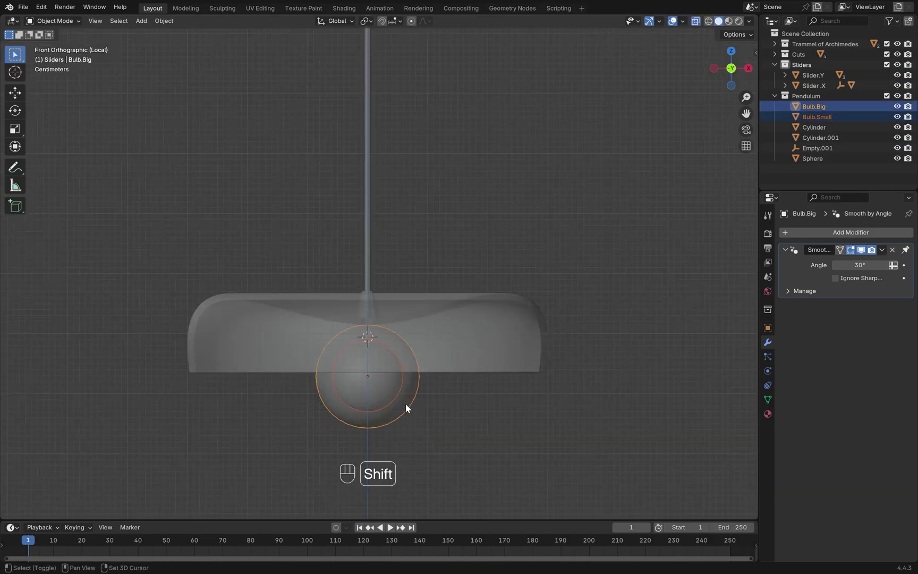
key("ctrl+p")
left_click(405, 403)
Step: Parent the big bulb and the cord sleeve to the lamp shade as objects
left_click(466, 342, "shift")
key("ctrl+p")
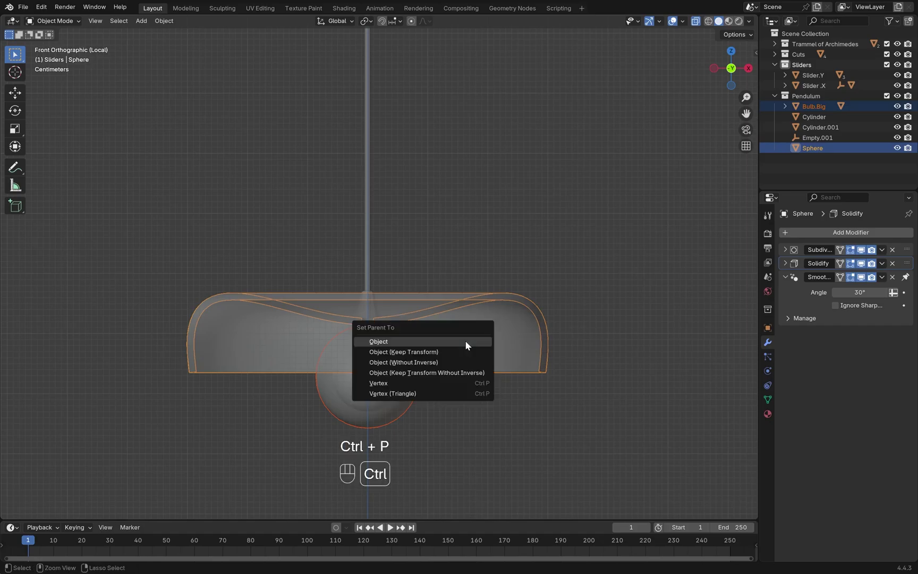
left_click(466, 344)
left_click(373, 307)
left_click(413, 314, "shift")
key("ctrl+p")
left_click(414, 314)
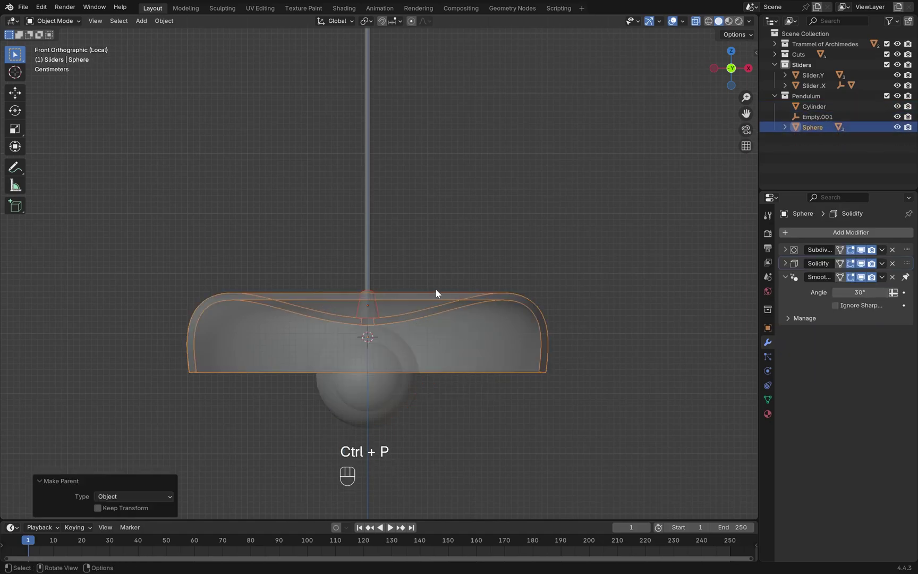
Step: Parent the lamp shade to the cord and the cord to the empty at its upper end
left_click(439, 294)
left_click(367, 218, "shift")
key("ctrl+p")
left_click(367, 215)
scroll(446, 175, "up", 5, "shift")
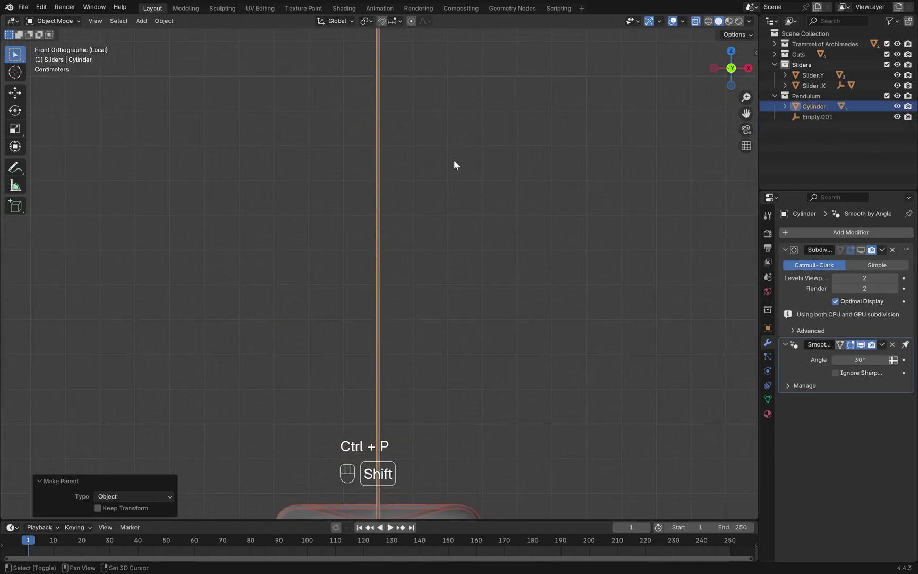
scroll(425, 202, "up", 5, "shift")
left_click(401, 204, "shift")
key("ctrl+p")
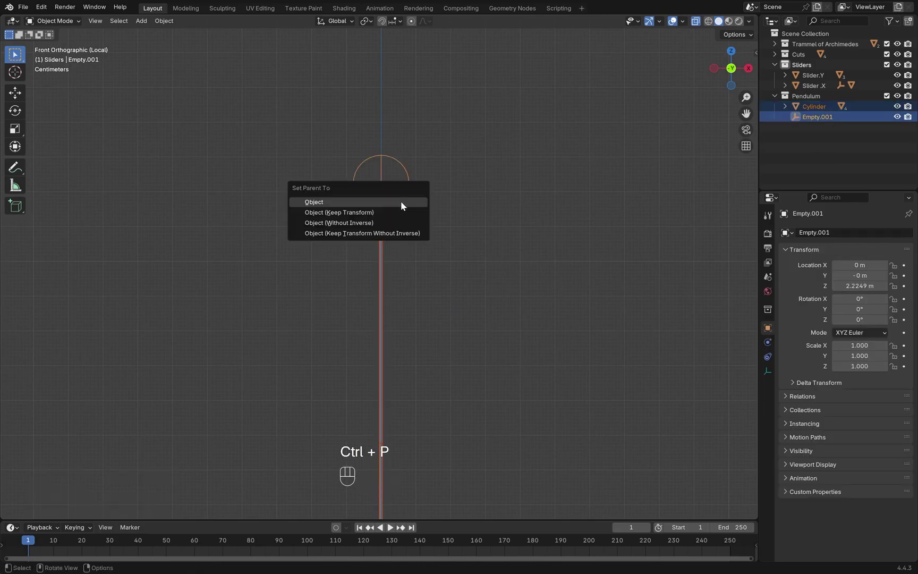
left_click(401, 202)
Step: Rename the empty Pendulum.Rotation, the cord Cable and the shade Shade, and exclude the Cuts collection from the view layer
double_click(825, 117)
key("Caps_Lock")
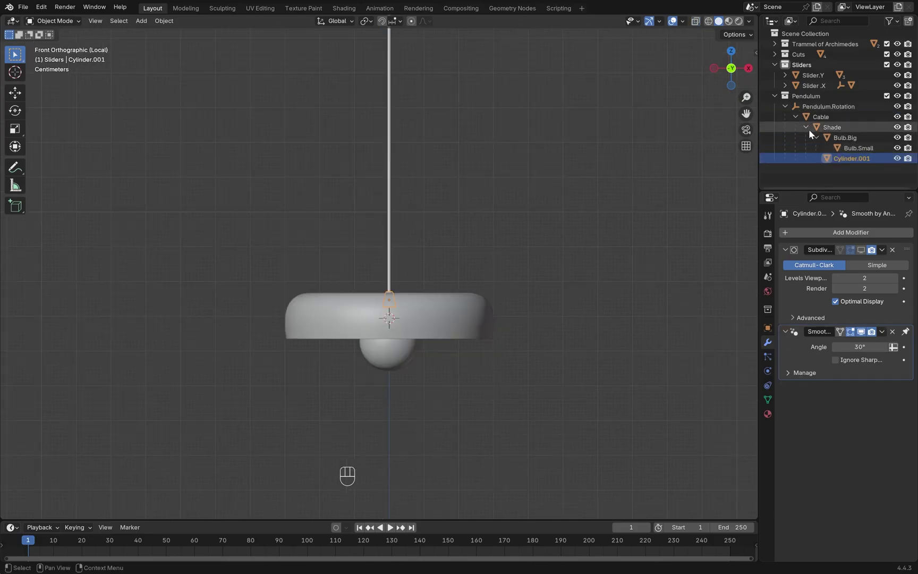
left_click(780, 107)
scroll(513, 232, "down", 5)
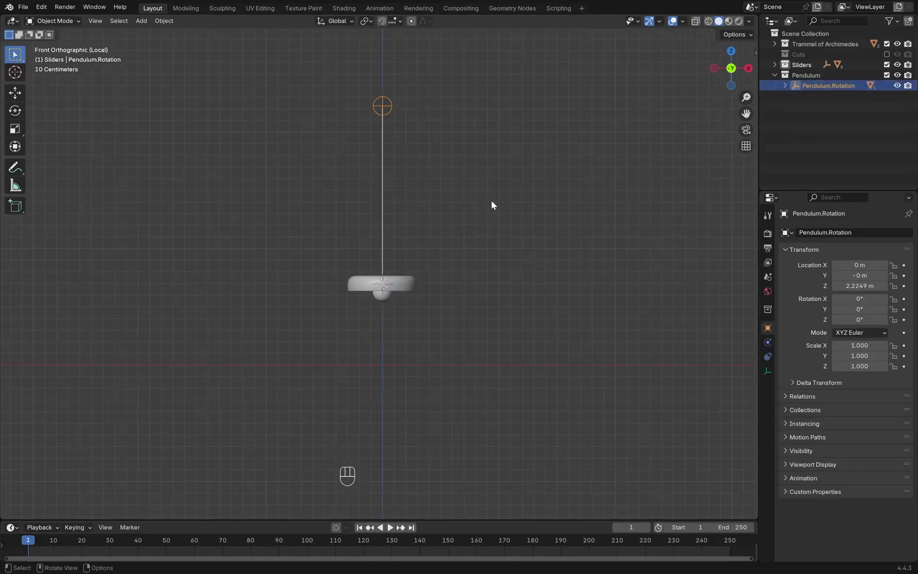
Step: Leave local view and lower the Pendulum.Rotation empty about 0.209 m along Z toward the trammel's centre hub
key("KP_Divide")
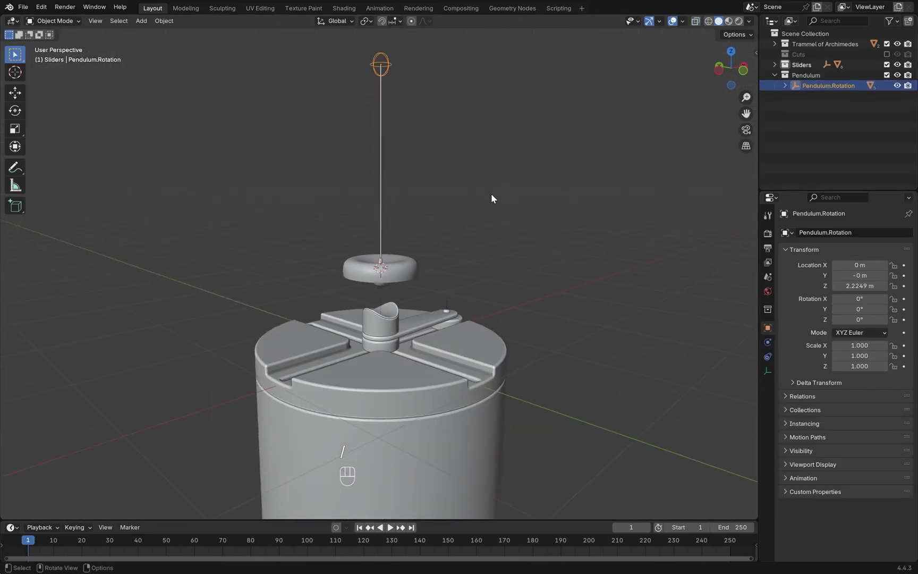
key("KP_1")
middle_click_drag(438, 251, 488, 214, "shift")
key("g")
key("z")
left_click(488, 246)
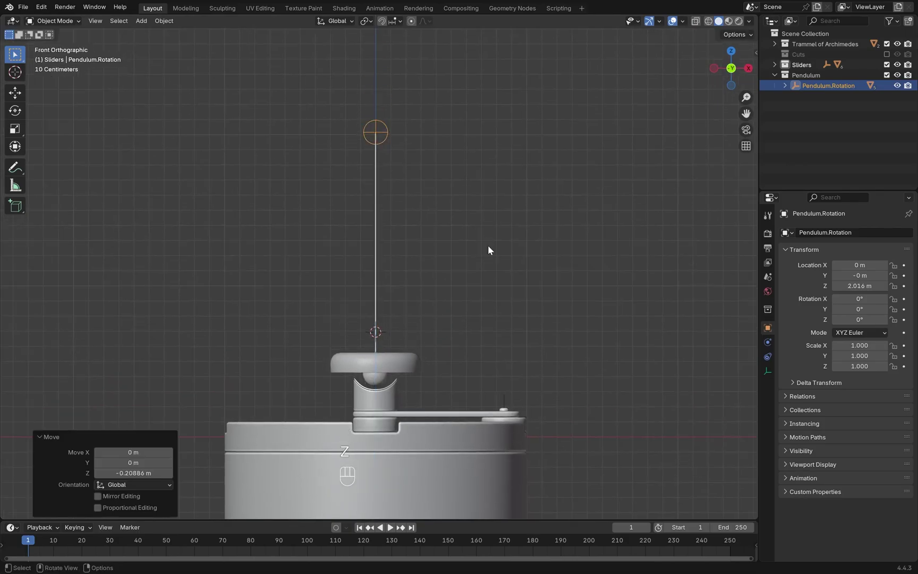
Step: Scale the pendulum by about 1.172 and raise it about 0.268 m along Z so the bulb sits over the notched hub
key("s")
left_click(514, 233)
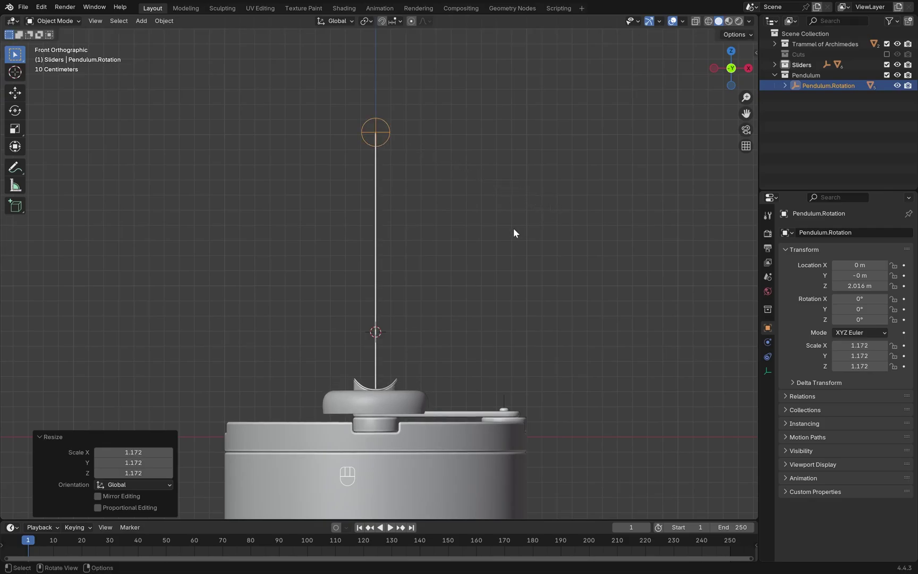
key("g")
key("z")
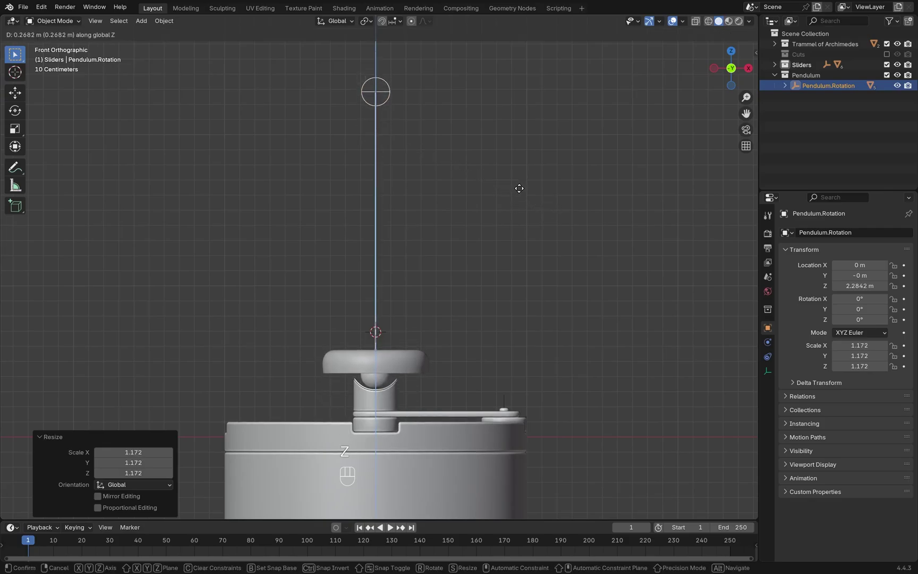
left_click(519, 188)
scroll(474, 348, "up", 6)
middle_click_drag(451, 292, 482, 331)
scroll(483, 331, "down", 8)
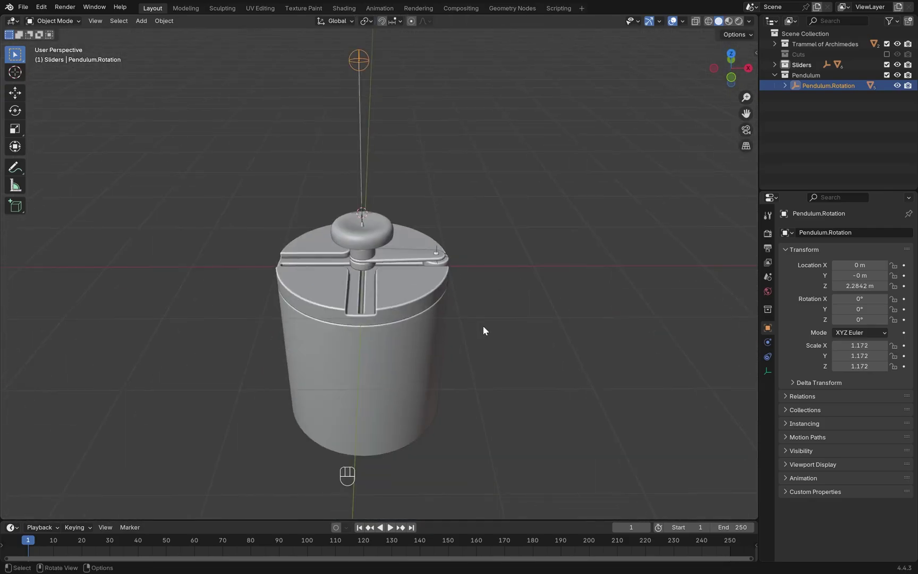
scroll(452, 340, "up", 3)
middle_click_drag(426, 353, 478, 348)
Step: Save an incremental version of the project as Trammel of Archimedes.006.blend and deselect the pendulum empty
key("KP_1")
scroll(422, 287, "down", 4)
key("ctrl+alt+s")
left_click(583, 328)
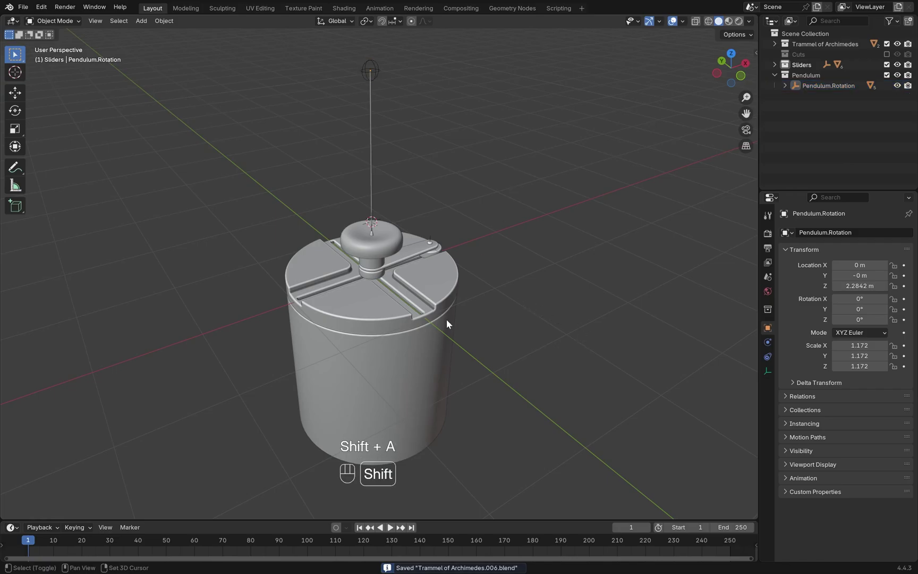
Step: Return the 3D cursor to the world origin and add a plane there scaled by 5
key("shift+s")
left_click(374, 352)
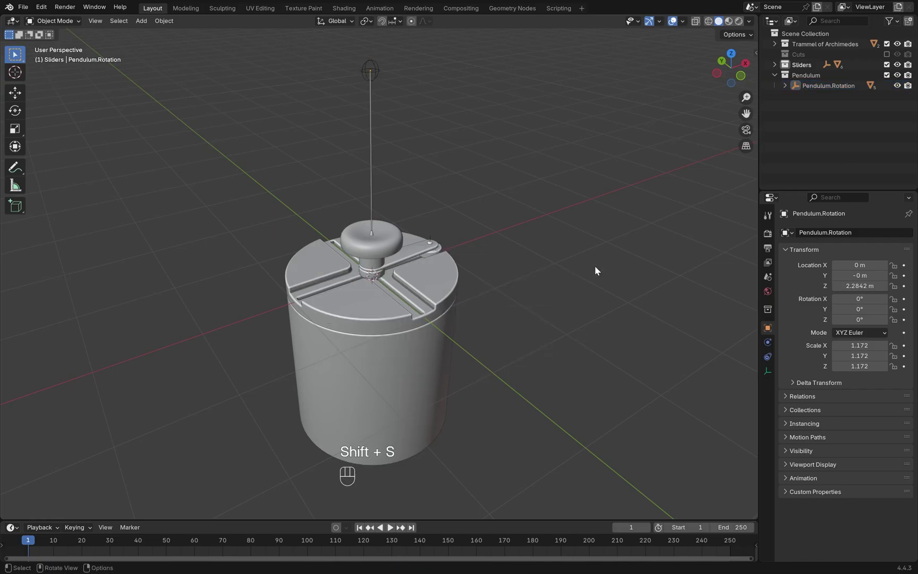
key("shift+a")
mouse_move(594, 266)
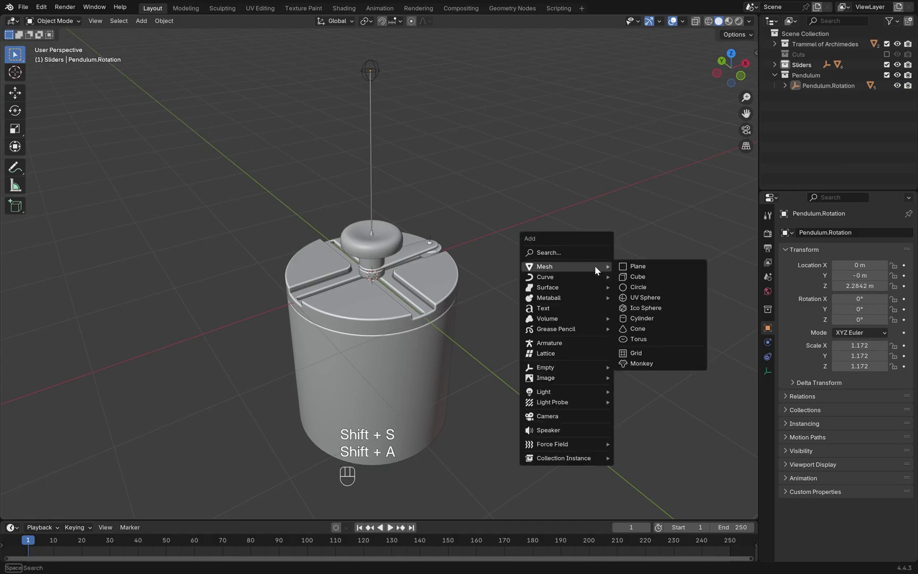
left_click(638, 267)
key("s")
key("KP_5")
key("KP_Enter")
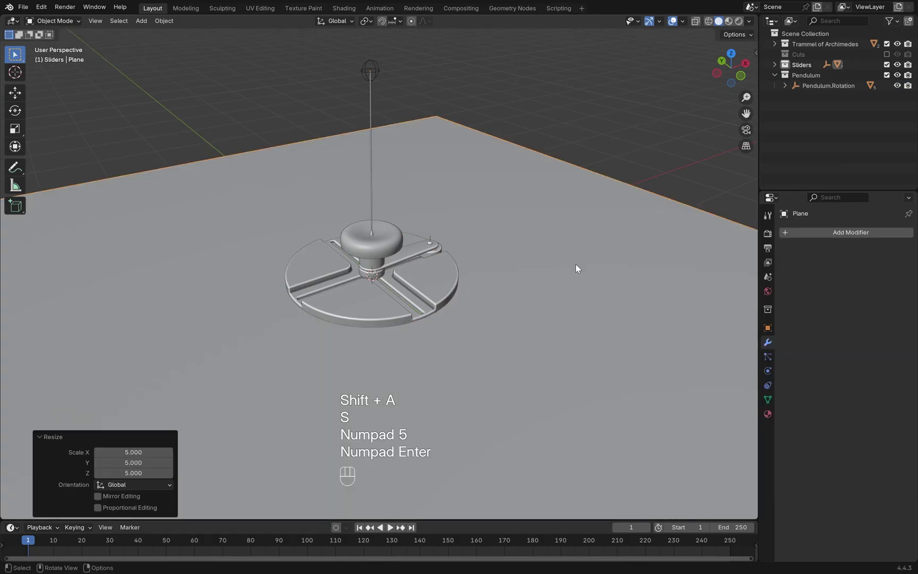
Step: Apply the plane's scale and extrude its back edge 8 m upward along Z
key("ctrl+a")
left_click(575, 265)
scroll(573, 266, "down", 3)
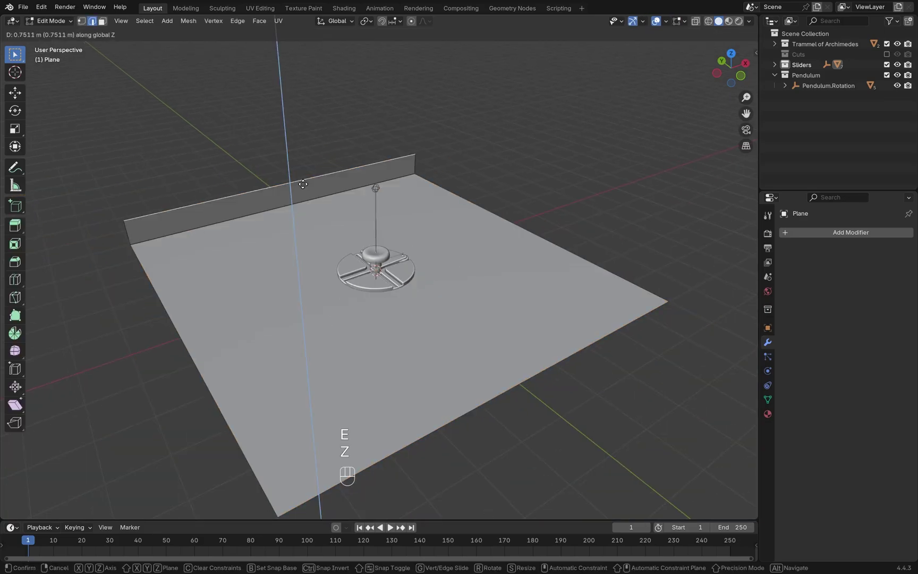
left_click(290, 468)
double_click(144, 474)
type("8")
key("KP_Enter")
Step: Bevel the edge between the floor and the back wall by about 2.6 m with 10 segments
middle_click_drag(659, 292, 562, 285)
middle_click_drag(562, 286, 447, 331, "shift")
left_click(422, 282)
key("ctrl+b")
scroll(499, 276, "up", 9)
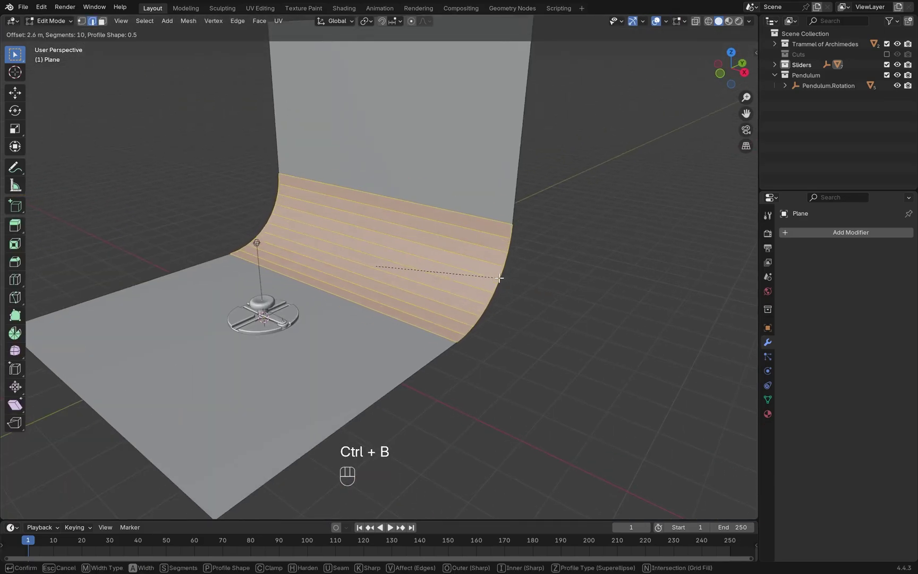
left_click(500, 278)
left_click(496, 375)
scroll(496, 375, "down", 2)
scroll(440, 324, "down", 2)
key("Tab")
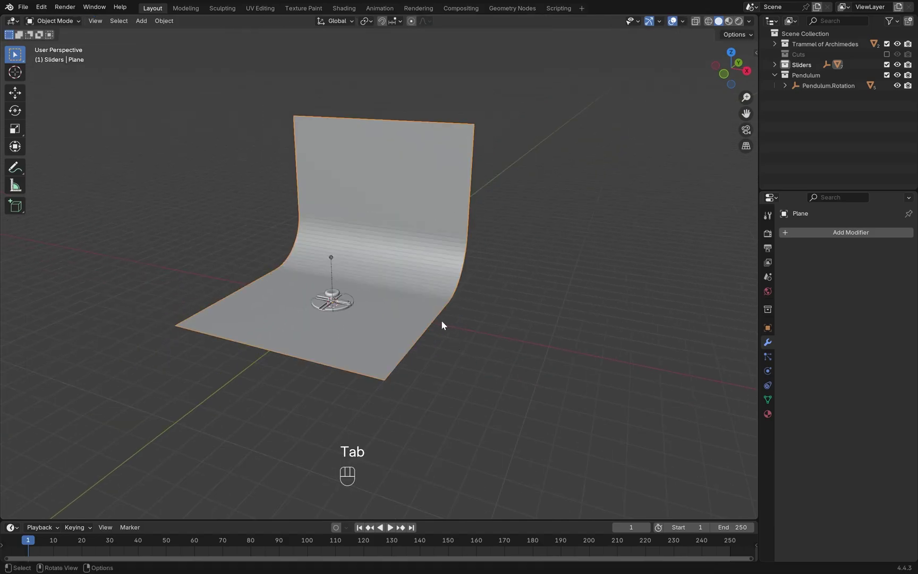
Step: Apply Shade Auto Smooth to the backdrop and lower it along Z to the underside of the cylindrical base
right_click(409, 229)
left_click(410, 230)
key("KP_1")
key("g")
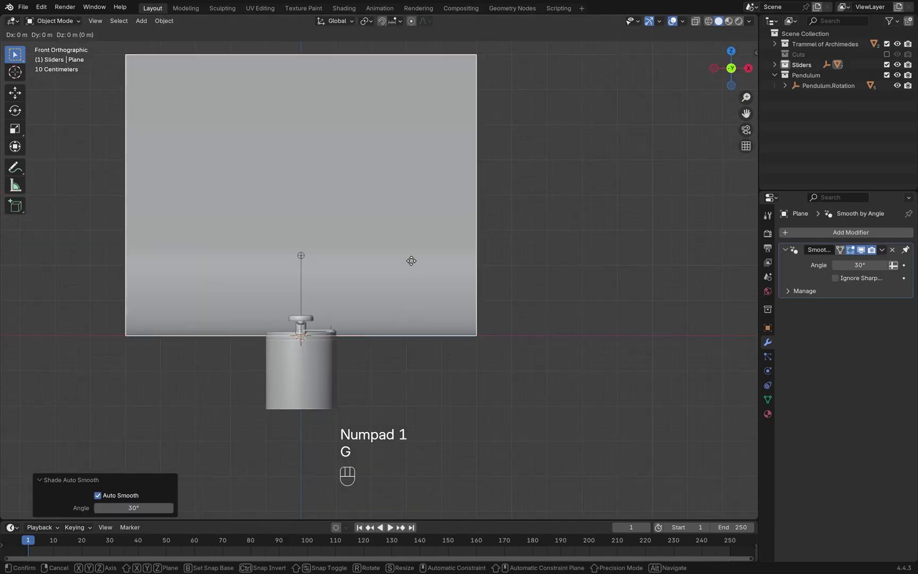
key("z")
left_click(424, 334)
left_click(615, 317)
middle_click_drag(615, 317, 607, 344)
left_click(445, 307)
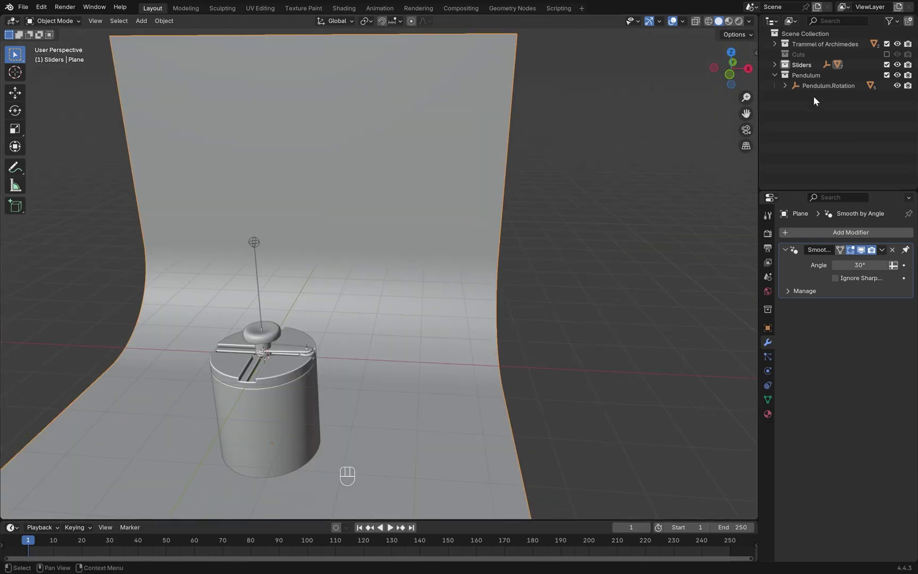
Step: Rename the backdrop plane as Background and move it out of Sliders into the Scene Collection
key("KP_Decimal")
double_click(811, 75)
type("Background")
key("Return")
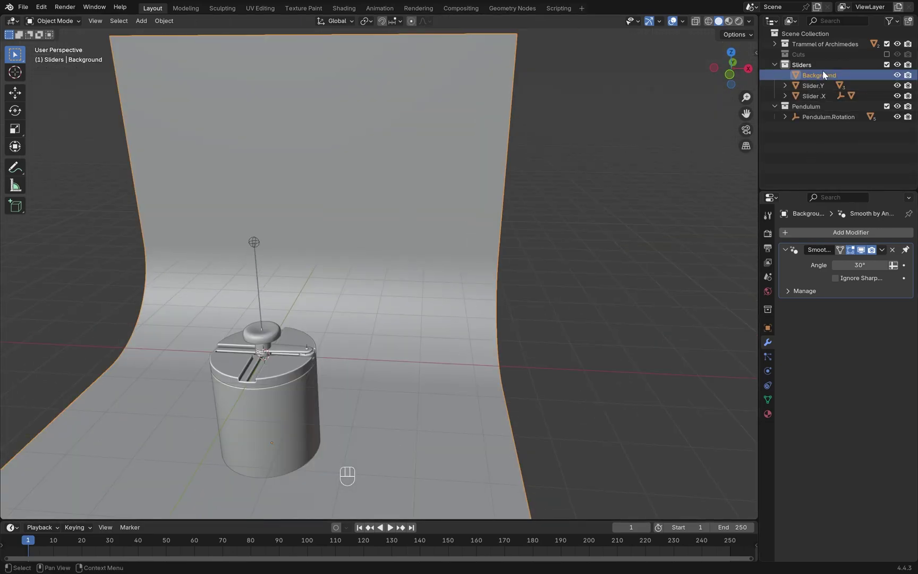
left_click_drag(823, 74, 809, 33)
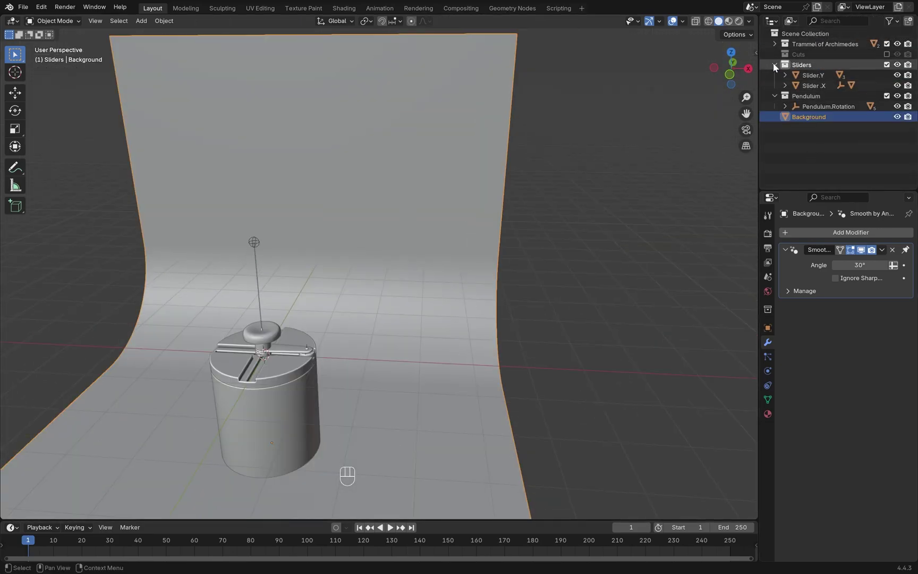
left_click(774, 65)
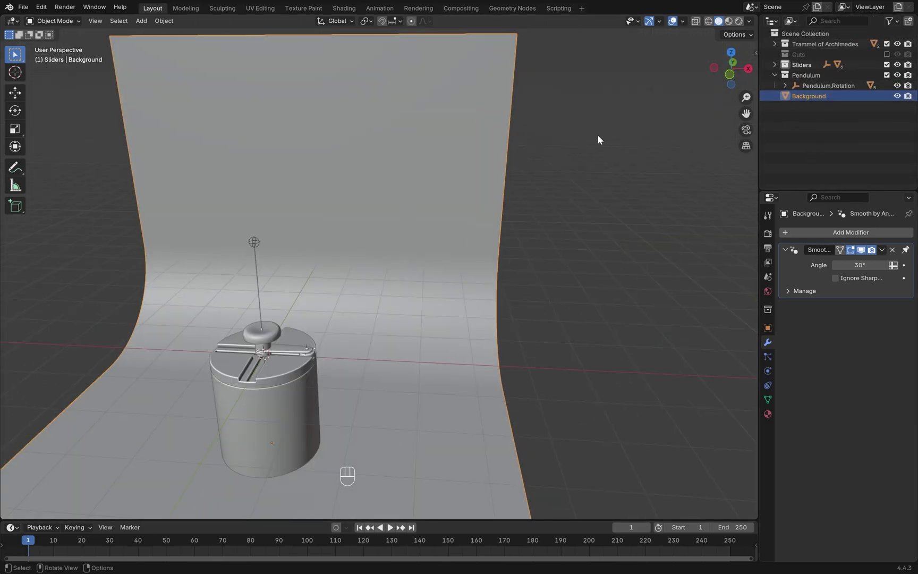
Step: Move the backdrop into a new collection named Envirenoment and exclude that collection from the view layer
key("m")
left_click(582, 137)
type("Envirenoment")
left_click(557, 158)
left_click(814, 125)
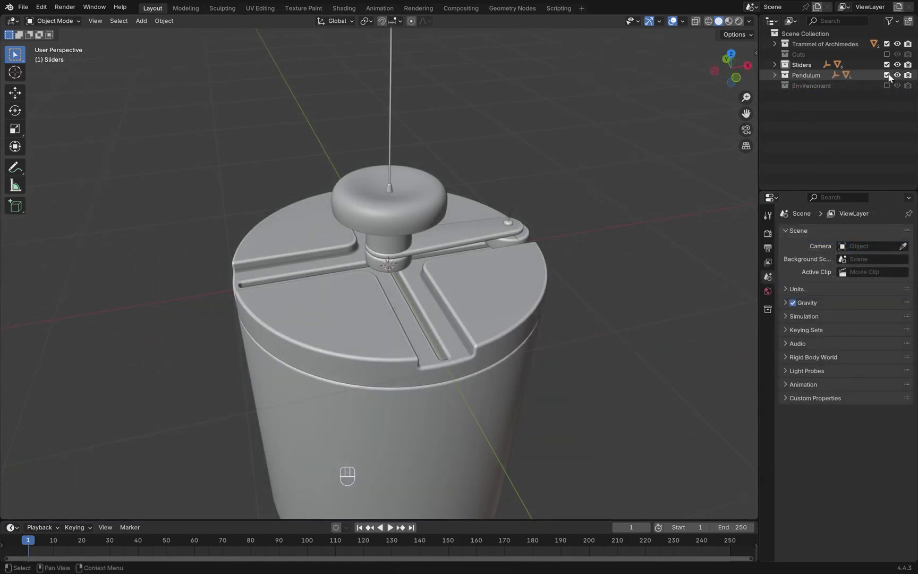
Step: Exclude the Pendulum collection from the view layer and show the trammel disc centred in top view
left_click(887, 75)
middle_click_drag(524, 344, 529, 269, "shift")
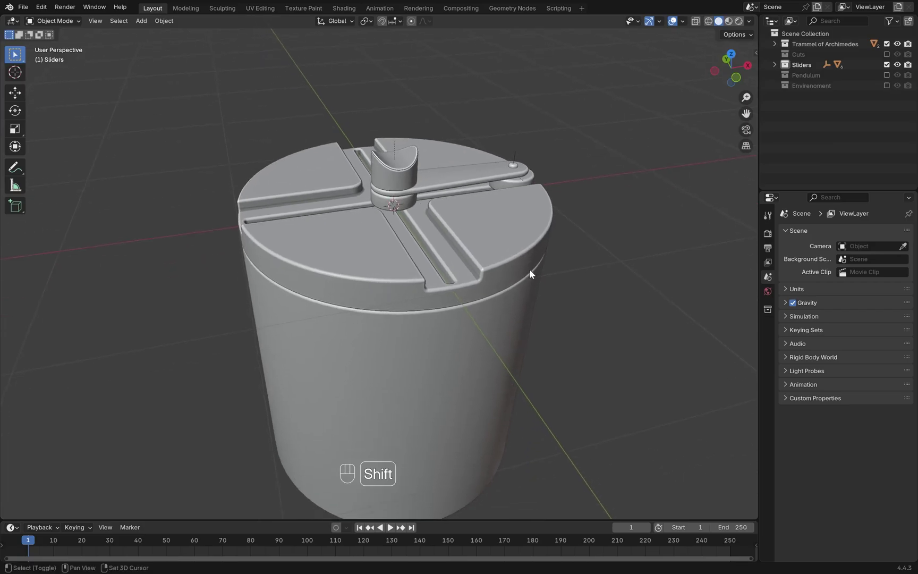
key("KP_7")
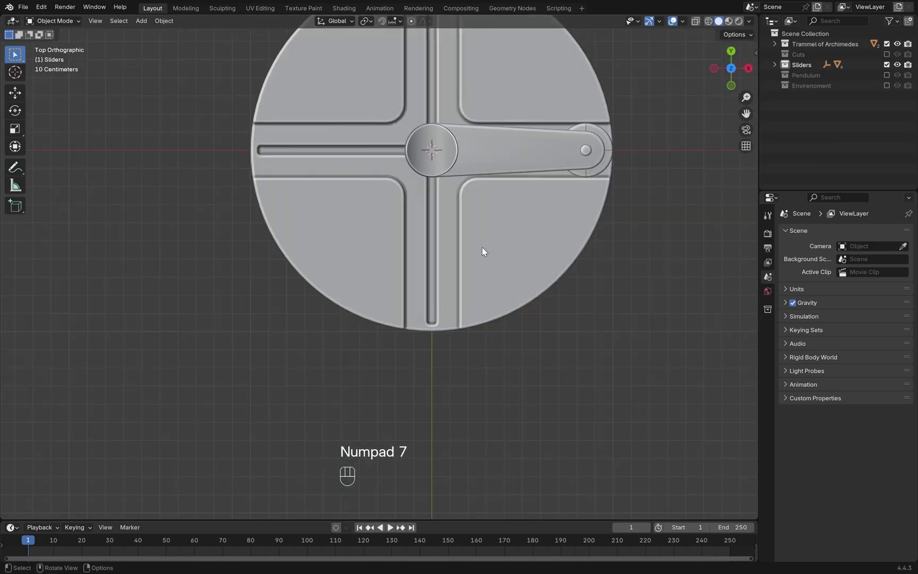
middle_click_drag(518, 209, 469, 316, "shift")
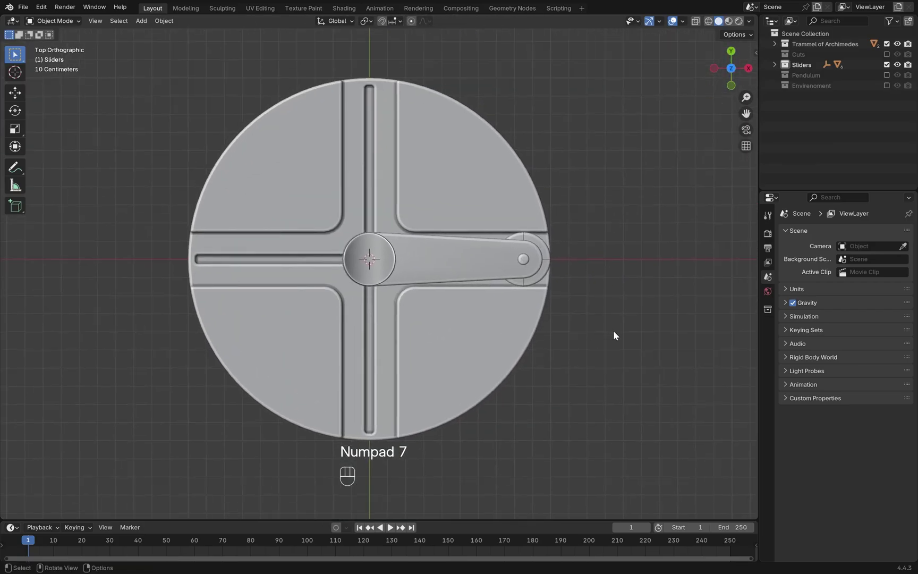
Step: Save an incremental copy of the file and add a Track To constraint to the Arm, targeting the Empty above the X slider
key("ctrl")
key("ctrl+alt+s")
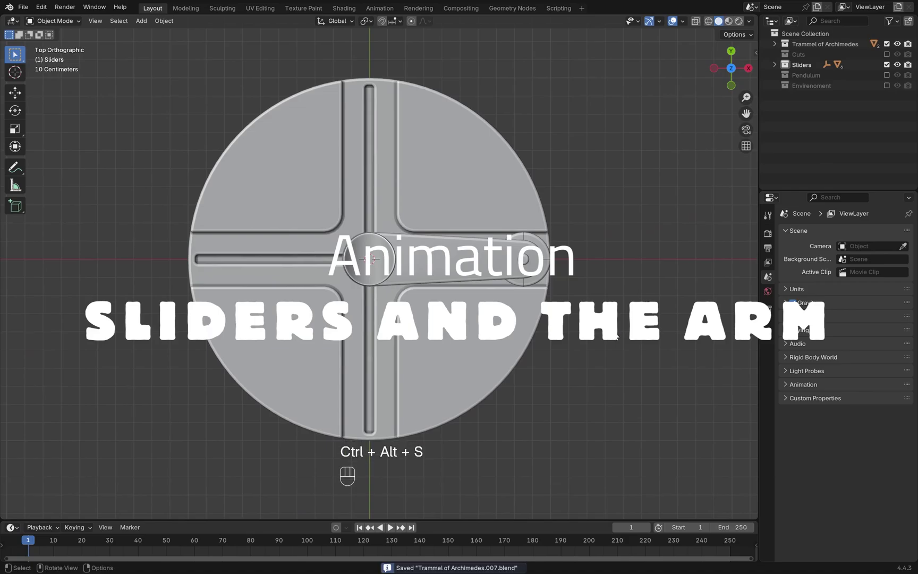
left_click(434, 267)
left_click(768, 386)
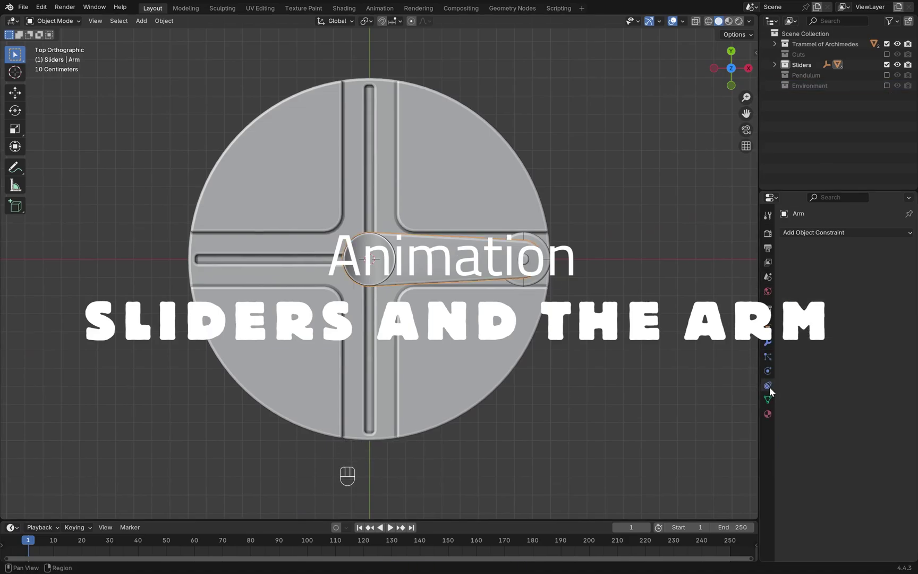
left_click(847, 232)
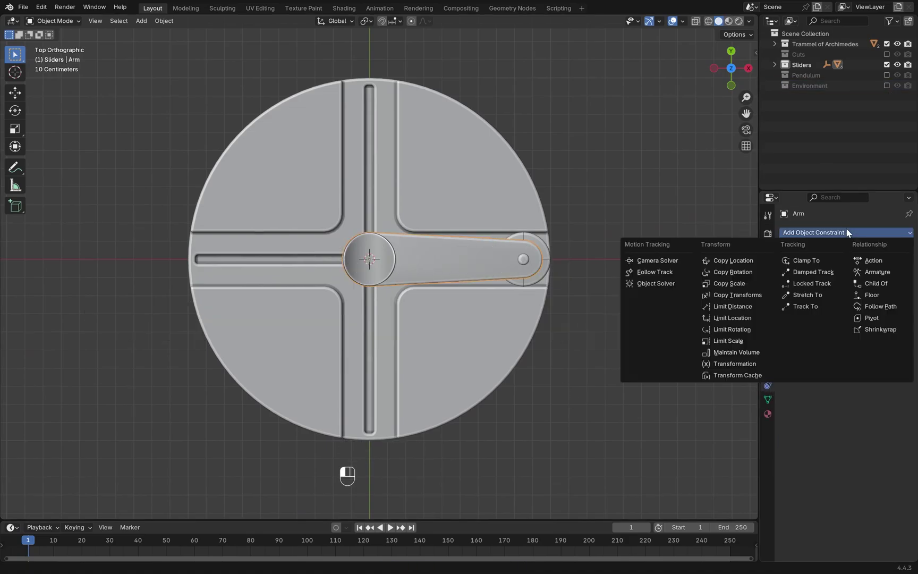
left_click(810, 306)
middle_click_drag(575, 313, 523, 306)
scroll(524, 307, "up", 4)
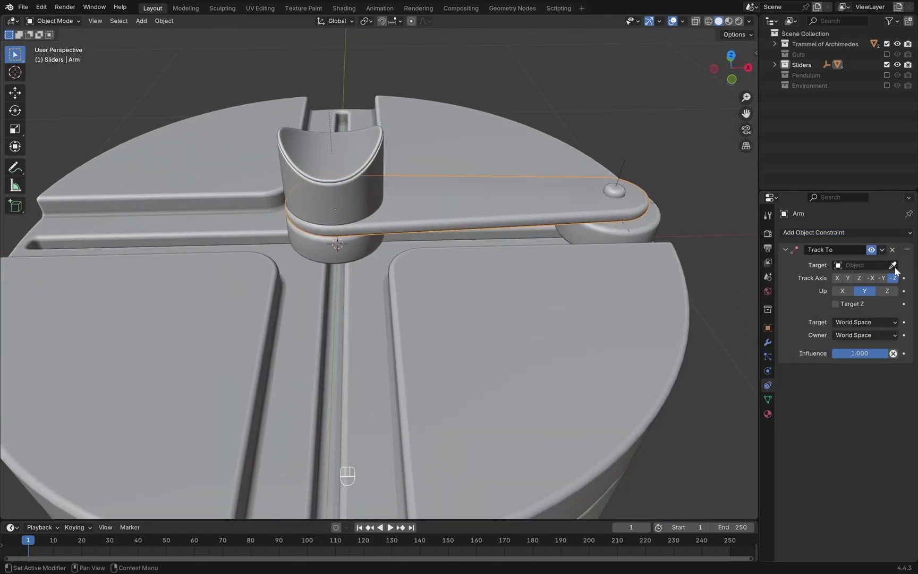
left_click(626, 160)
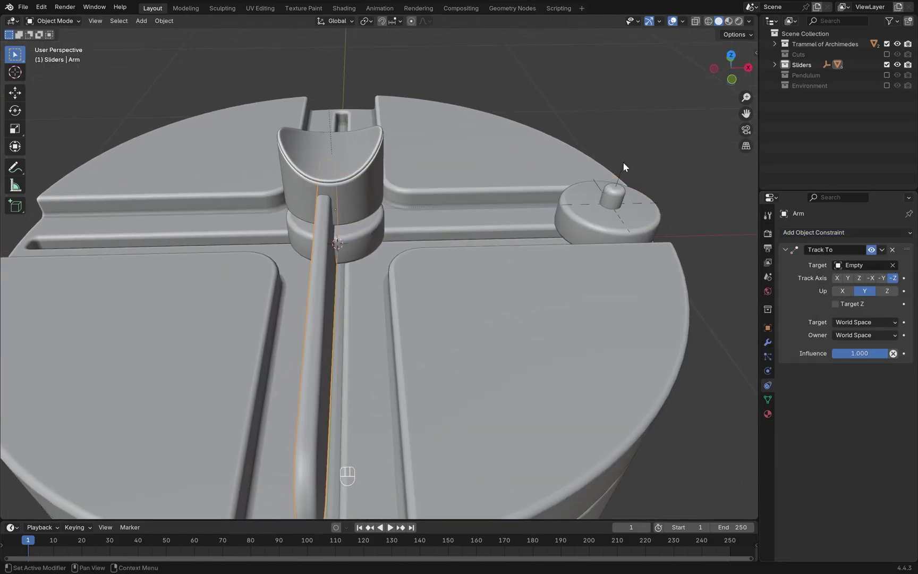
Step: Set the Arm's Track To constraint to track axis X with Z as the up axis
scroll(404, 268, "down", 5)
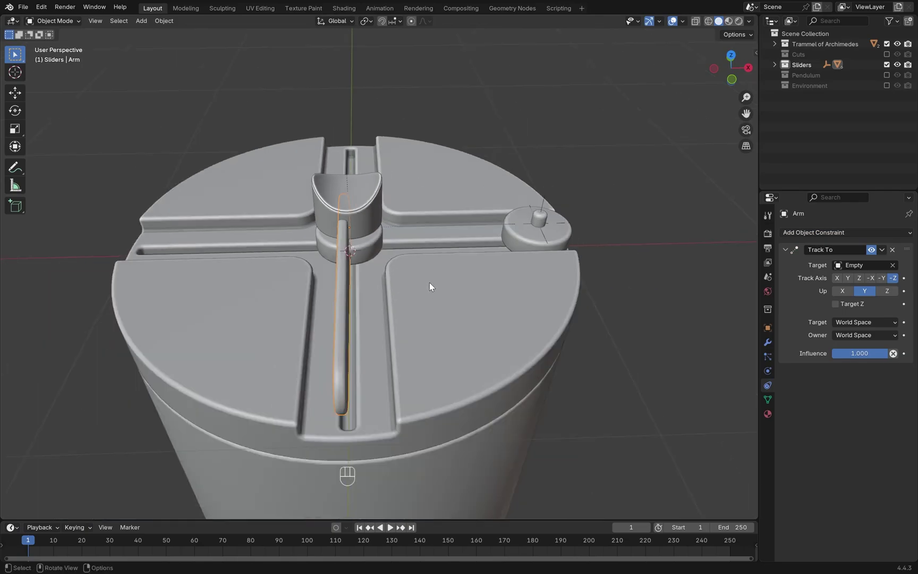
middle_click_drag(431, 287, 488, 287)
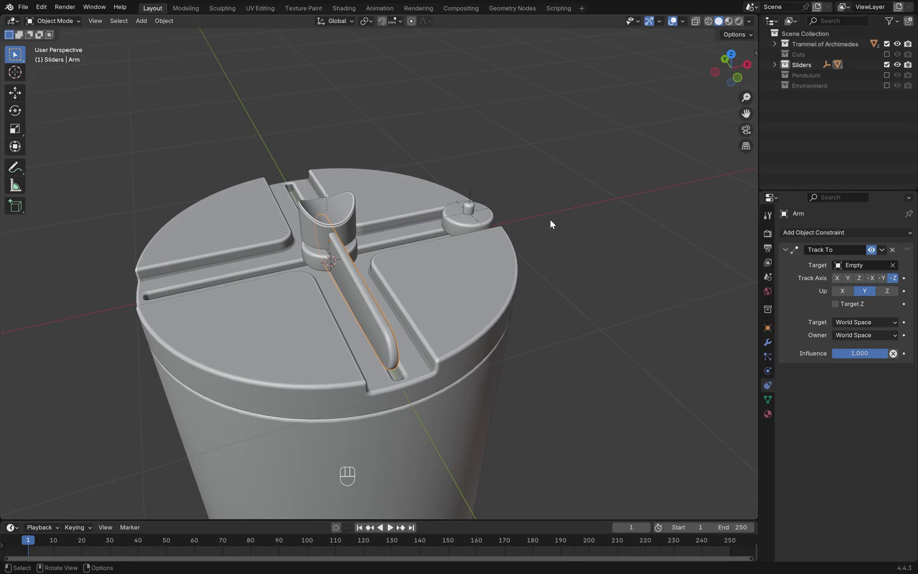
left_click(837, 278)
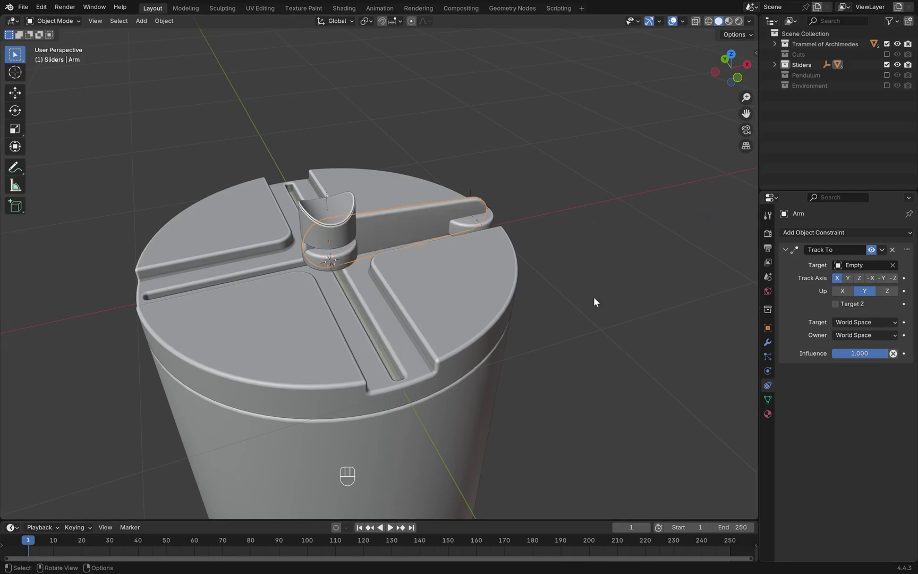
middle_click_drag(633, 165, 737, 186)
left_click(887, 291)
middle_click_drag(691, 287, 596, 302)
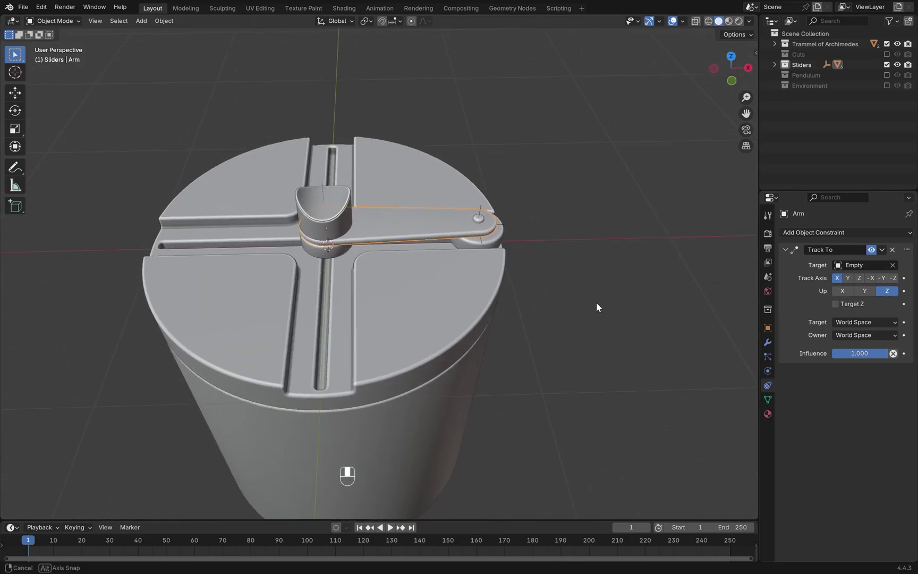
Step: Try moving Slider.Y along the global Y axis to test how the arm tracks its target
left_click(313, 252)
key("g")
key("y")
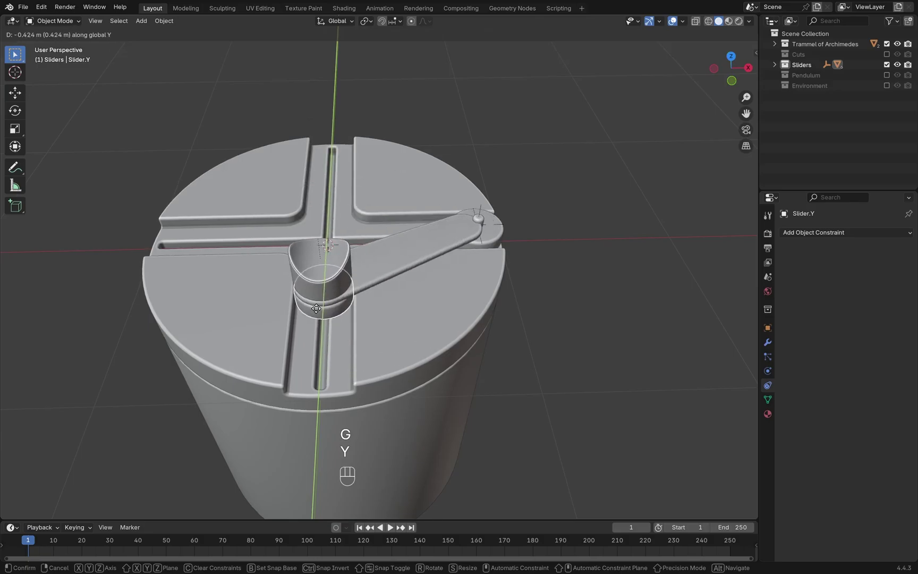
right_click(391, 273)
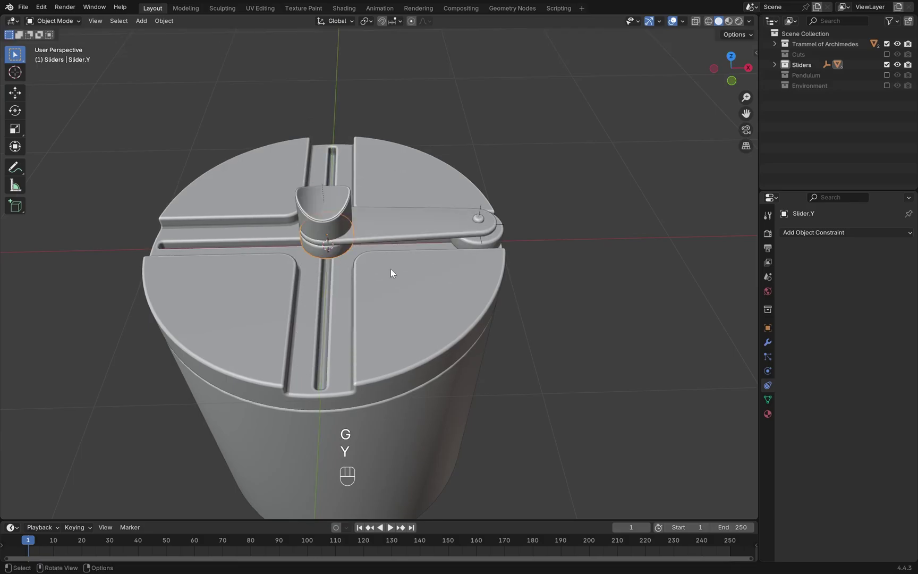
key("g")
key("y")
right_click(510, 237)
Step: Hide the wave cup and its companion object above the arm and show the trammel from above
middle_click_drag(510, 236, 469, 218)
key("h")
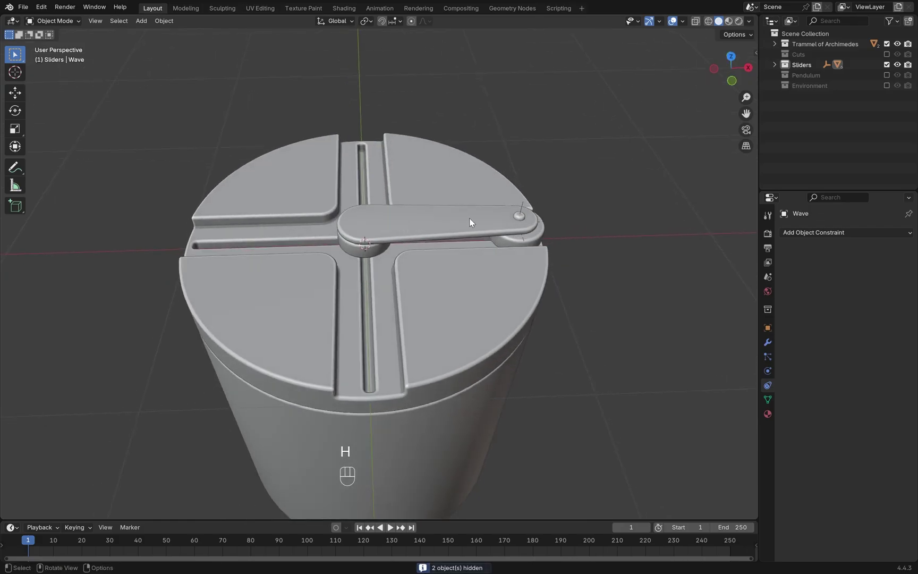
key("KP_7")
scroll(564, 217, "up", 4)
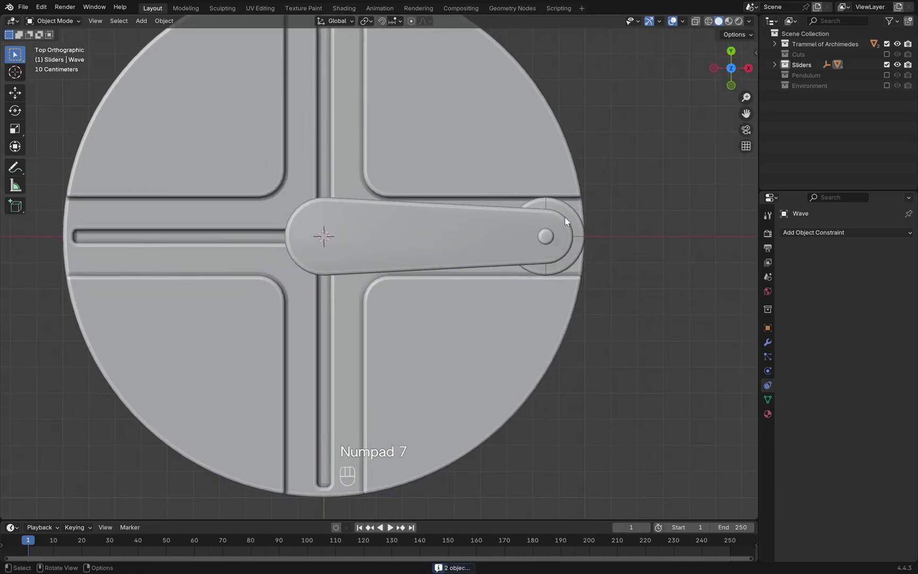
Step: Select Slider.Y, show its object transform values and enlarge the timeline area below the viewport
left_click(334, 251)
left_click(335, 251)
middle_click_drag(337, 275, 340, 230)
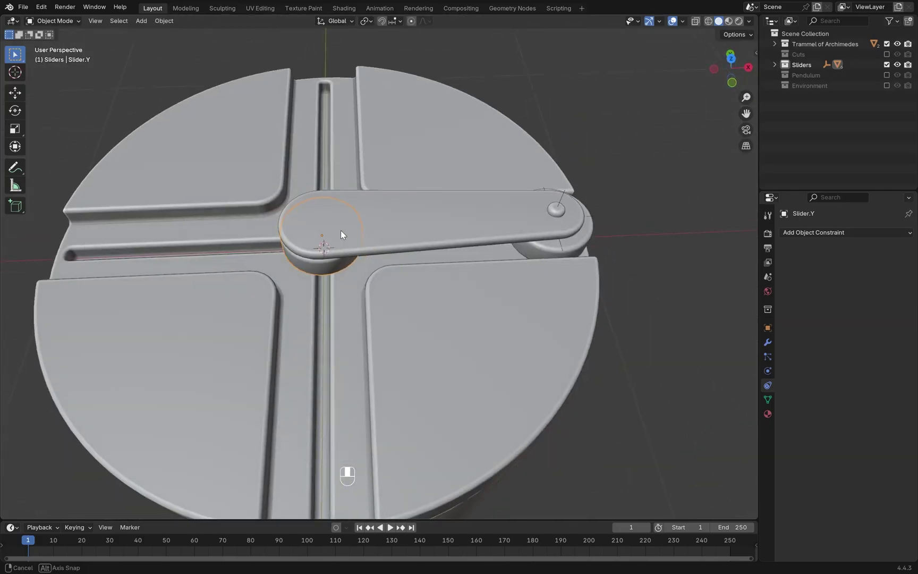
key("KP_7")
left_click(768, 328)
left_click_drag(522, 521, 564, 361)
middle_click_drag(536, 258, 587, 279, "shift")
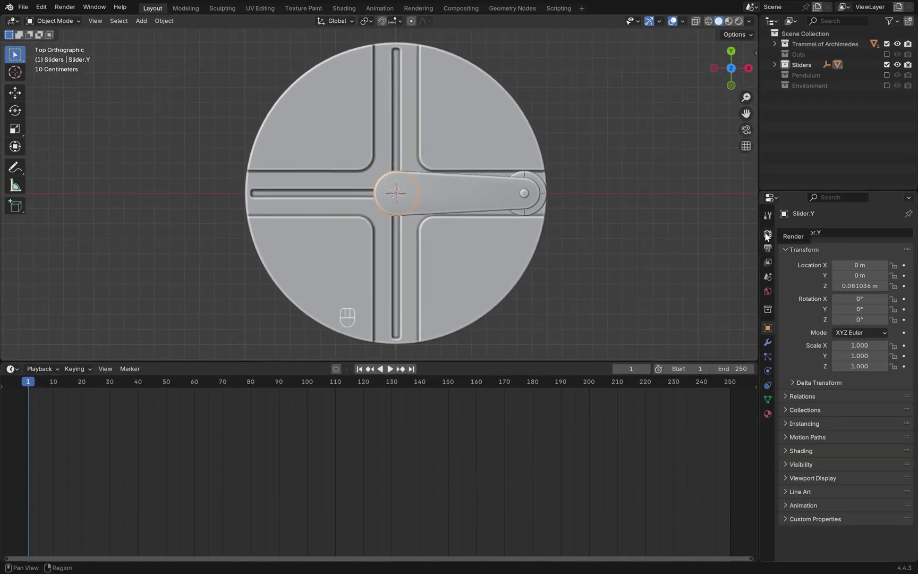
Step: Set the frame rate to 30 fps and the frame range to 0–120, and fit that range in the timeline
left_click(767, 250)
left_click(862, 327)
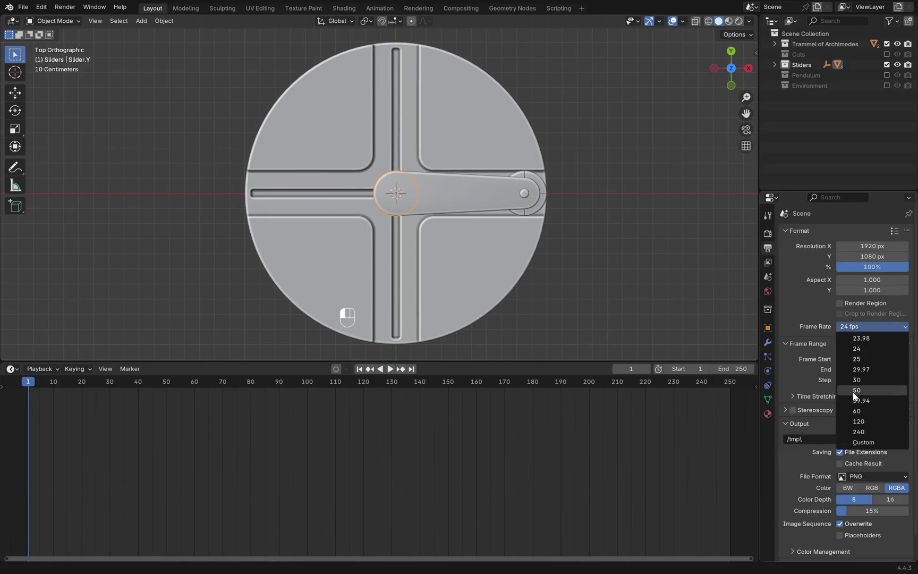
left_click(873, 378)
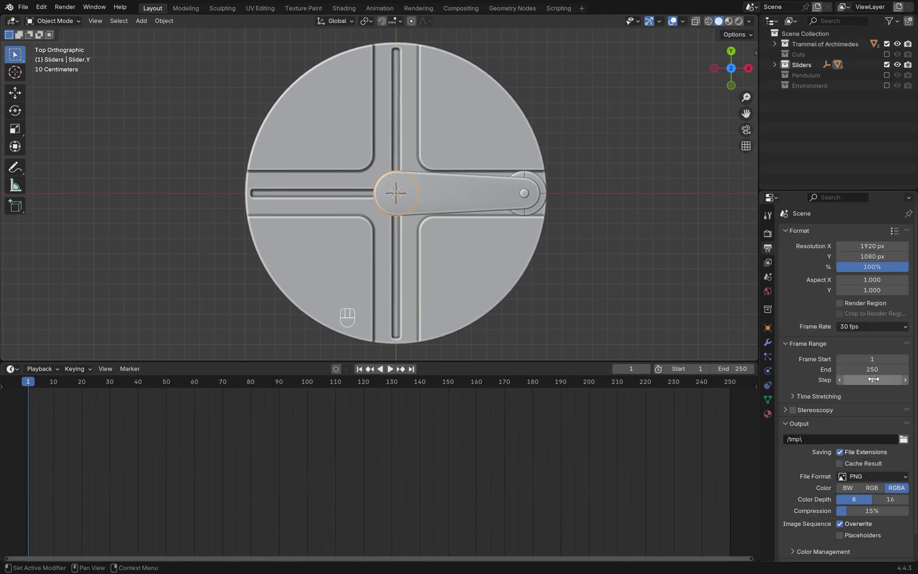
left_click(880, 360)
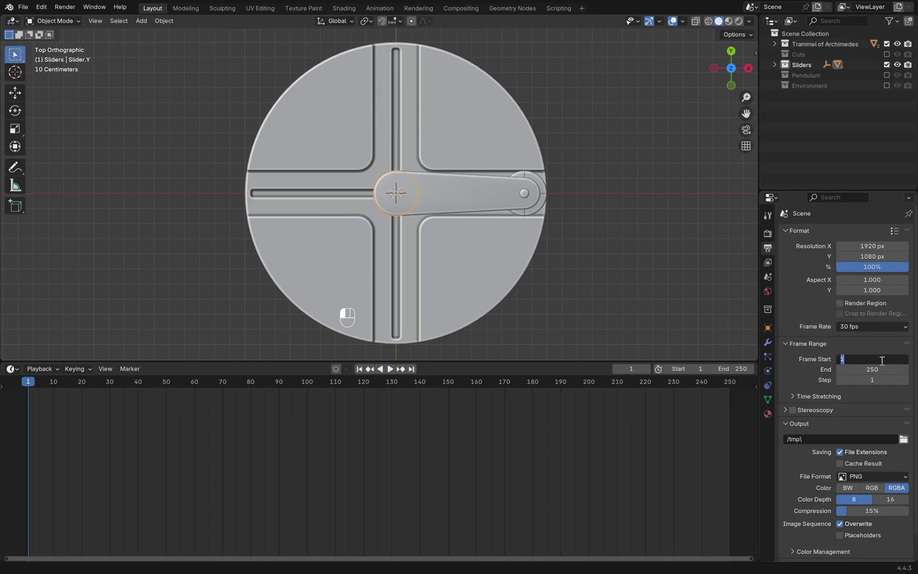
type("0")
key("Return")
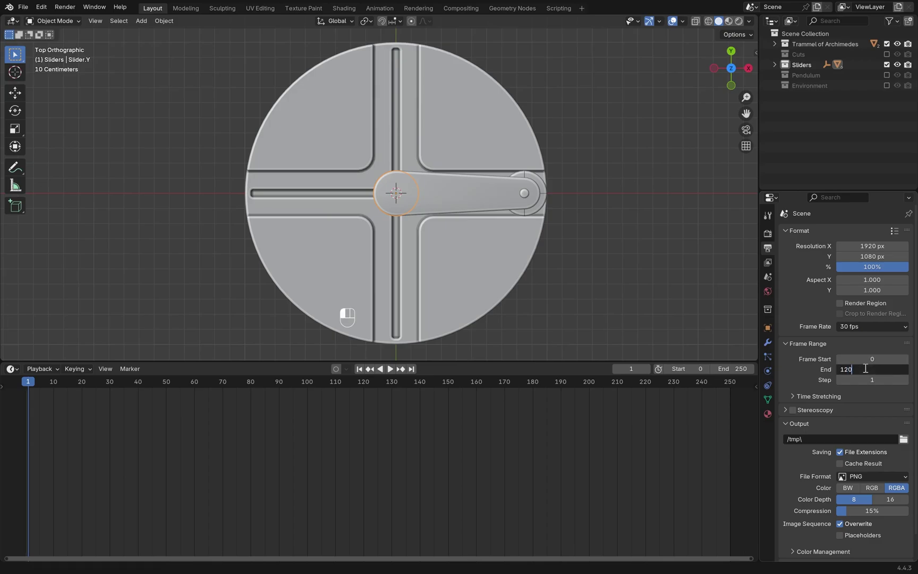
key("Return")
key("Home")
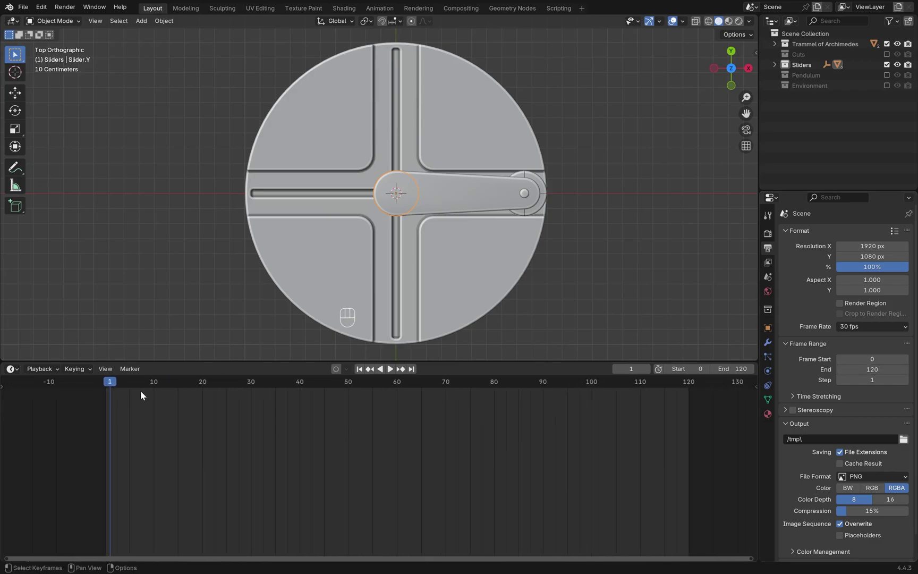
Step: Keyframe Slider.Y's Y location at 0.85 m on frame 0 and -0.85 m on frame 60
left_click(360, 369)
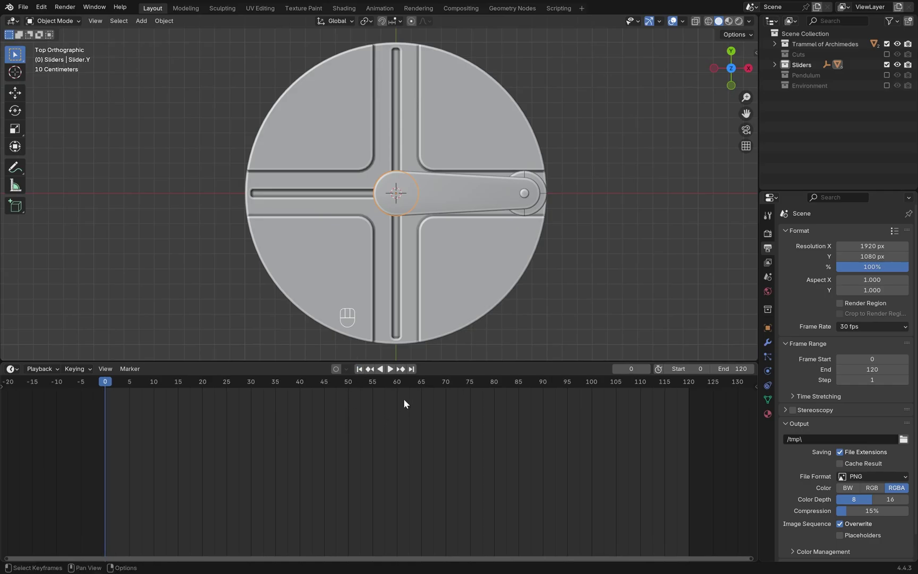
left_click(768, 328)
key("Return")
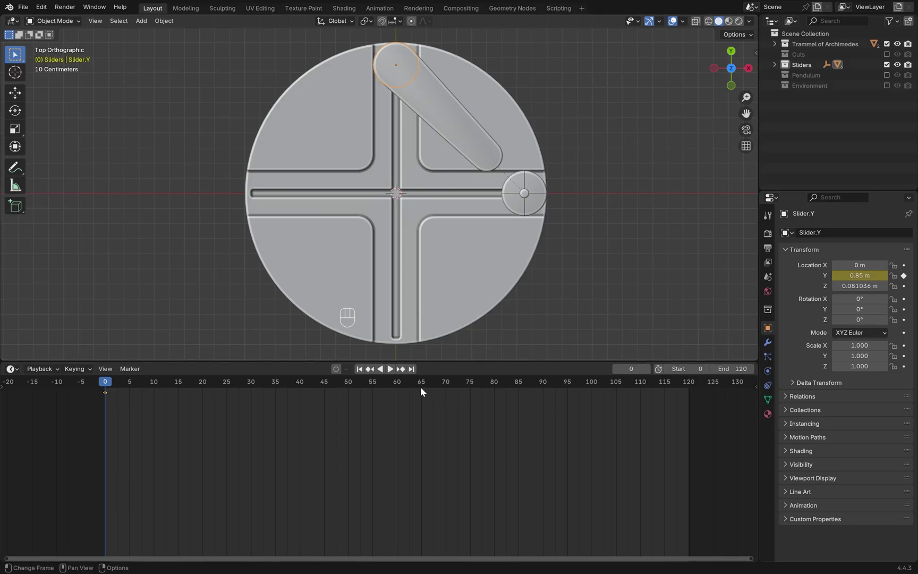
left_click(399, 382)
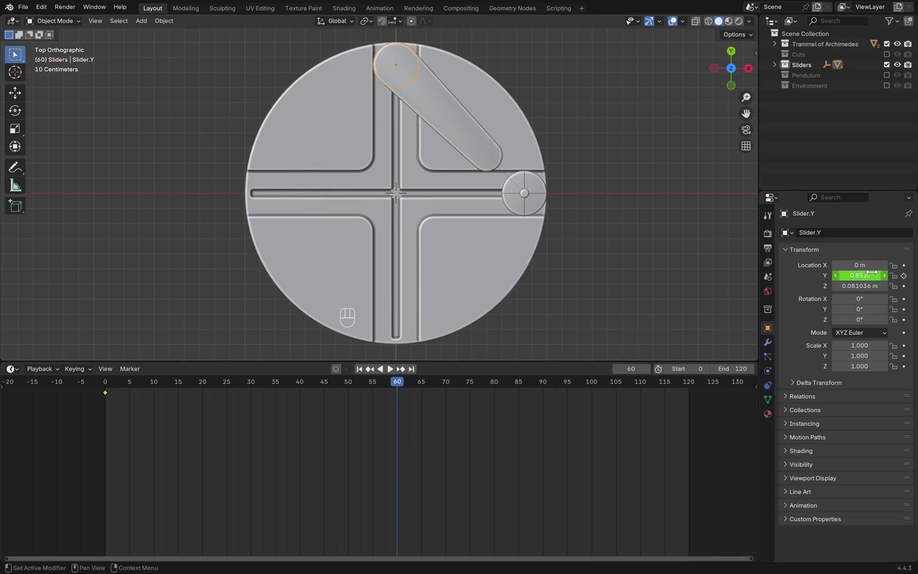
key("minus")
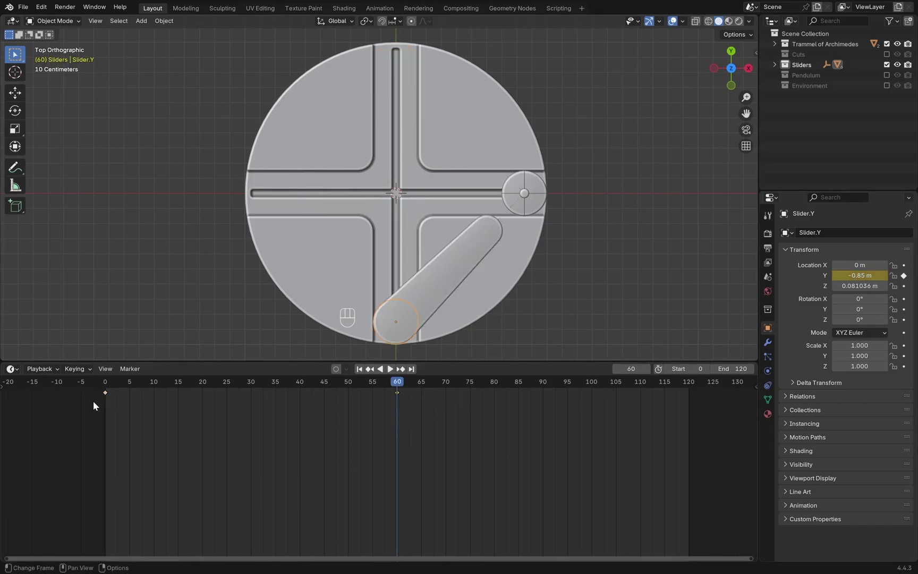
Step: Copy Slider.Y's frame 0 keyframe to frame 120 and set all its keyframes to Bézier interpolation
key("ctrl+c")
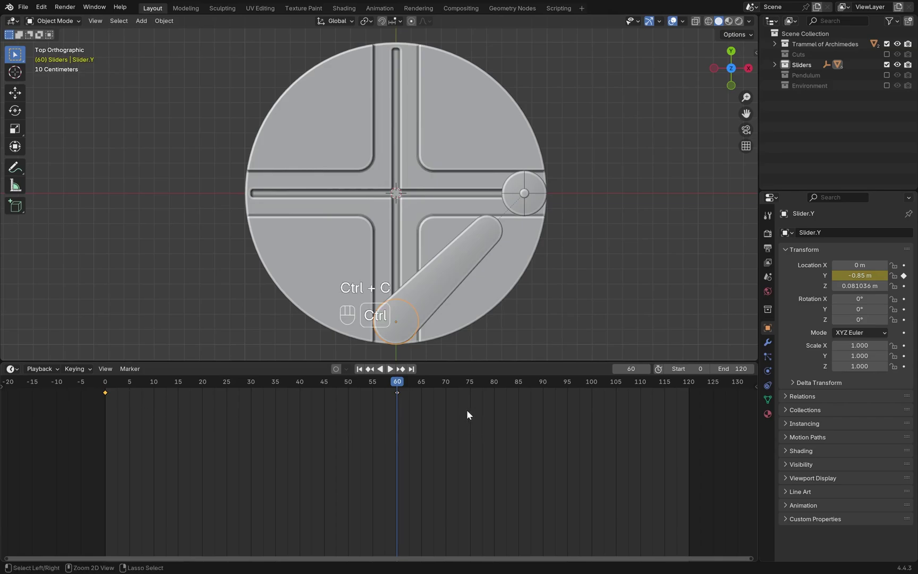
left_click(414, 369)
key("ctrl+v")
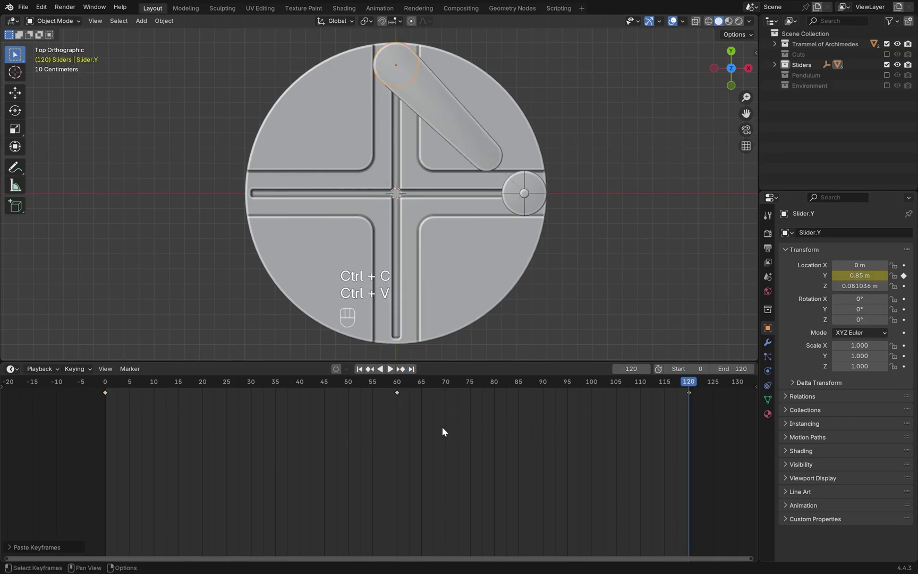
left_click_drag(71, 428, 571, 408)
left_click_drag(708, 386, 709, 386)
key("t")
left_click(494, 428)
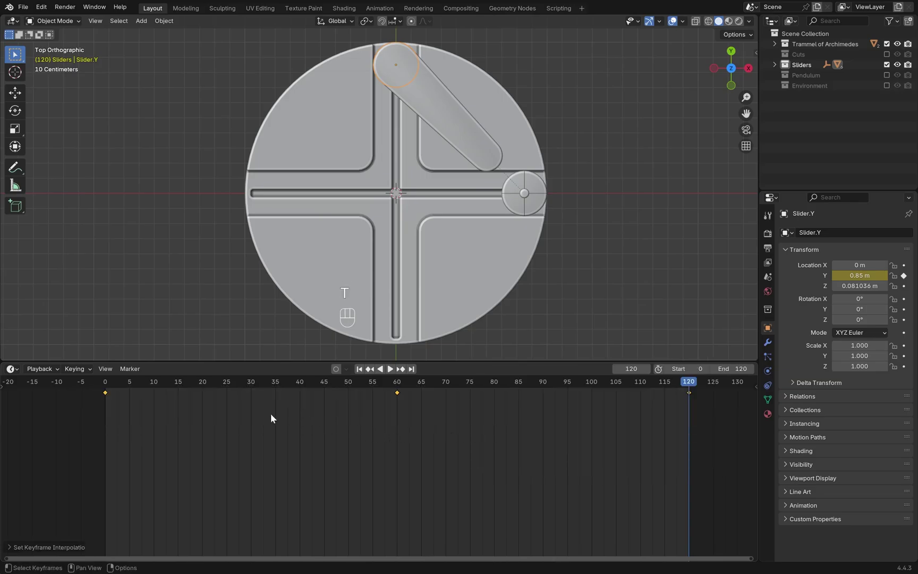
Step: Play back the Slider.Y motion and return to frame 0
key("space")
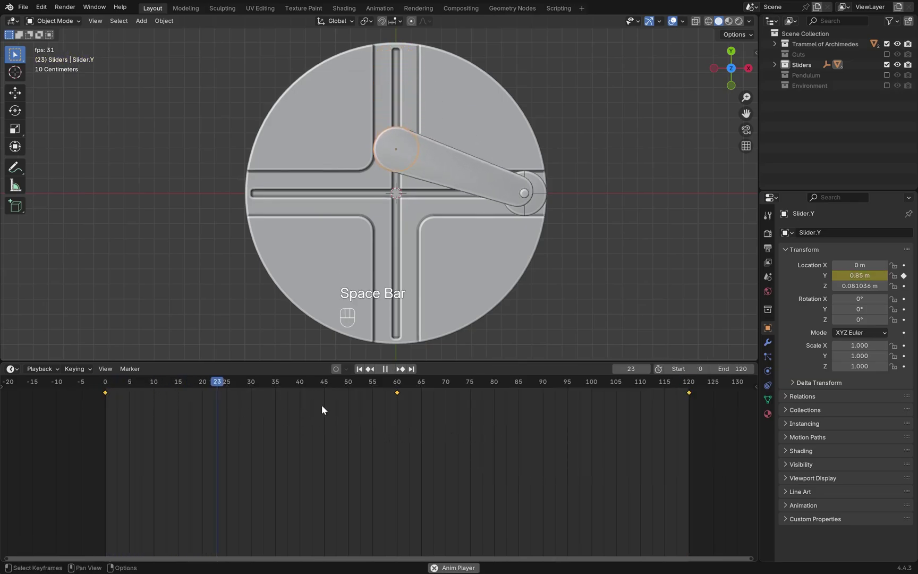
key("space")
left_click_drag(415, 390, 105, 408)
Step: Keyframe Slider .X's X location at 0.85 m on frame 0 and -0.85 m on frame 60
left_click(525, 194)
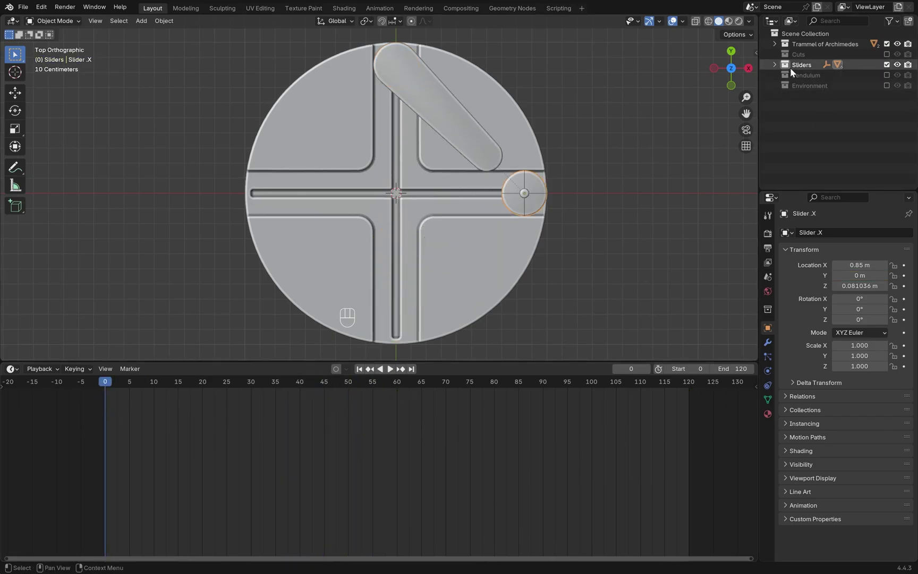
left_click(775, 64)
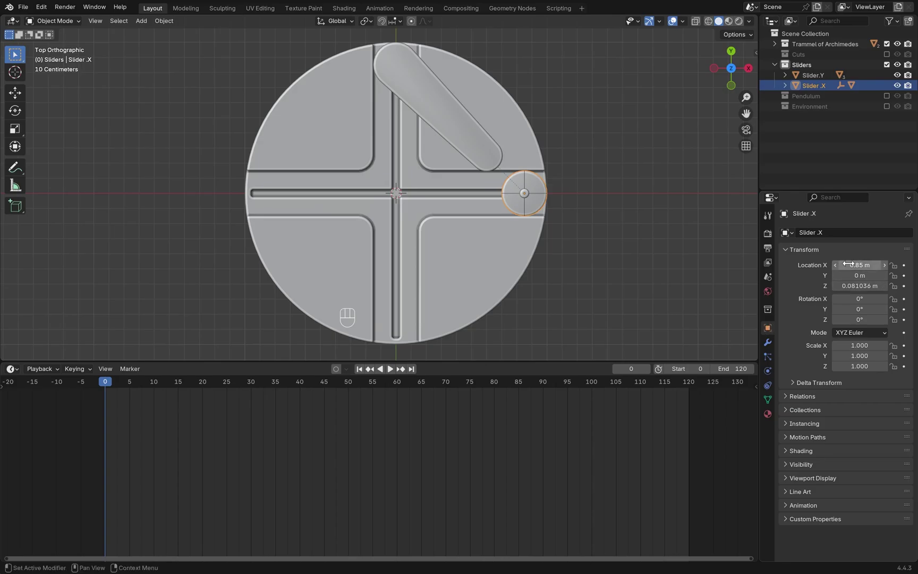
left_click(397, 382)
left_click(858, 266)
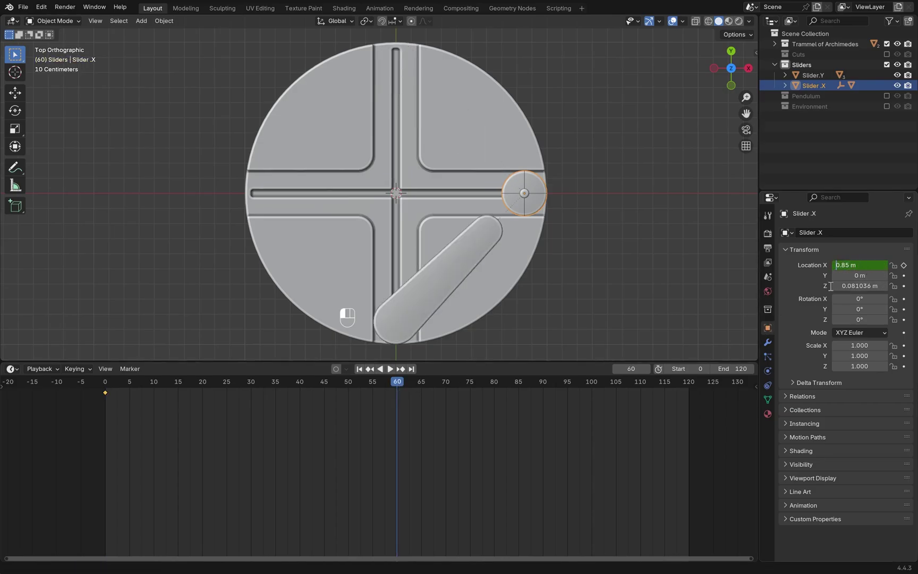
key("Return")
key("i")
Step: Copy Slider .X's frame 0 keyframe to frame 120 and set all its keyframes to Bézier interpolation
key("ctrl+c")
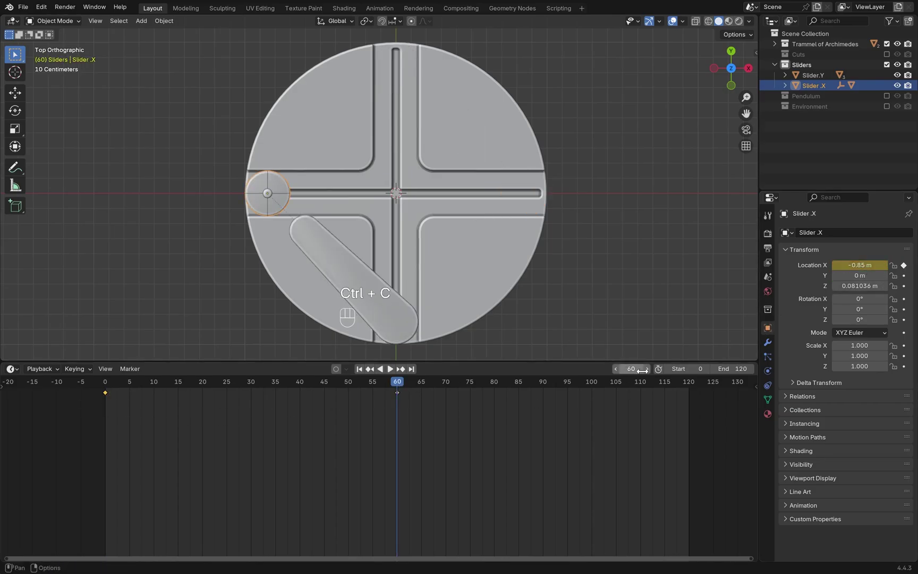
left_click(412, 369, "ctrl")
key("ctrl+v")
left_click_drag(43, 427, 698, 384)
key("t")
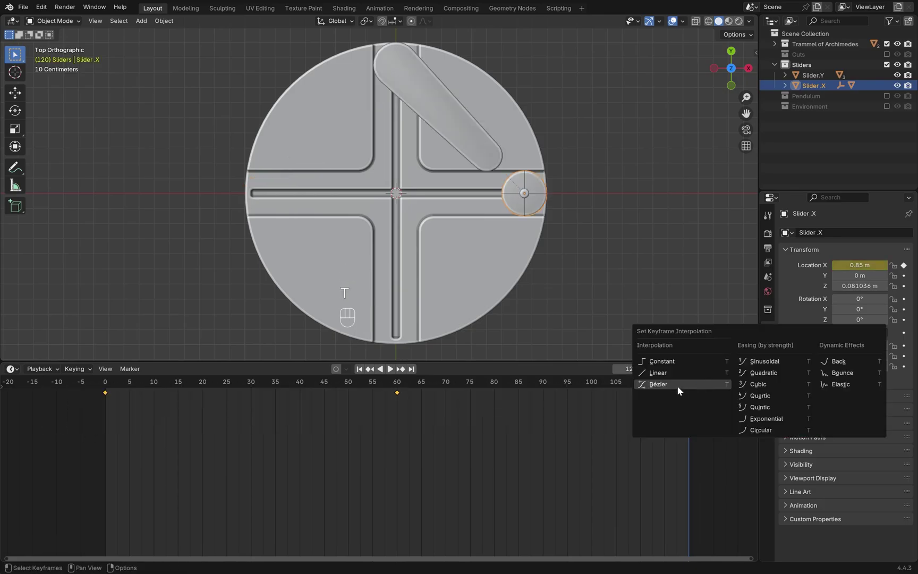
left_click(677, 385)
Step: Play back the combined motion of both sliders from frame 0 and scrub to frame 60
key("space")
left_click_drag(163, 386, 105, 387)
key("space")
key("space")
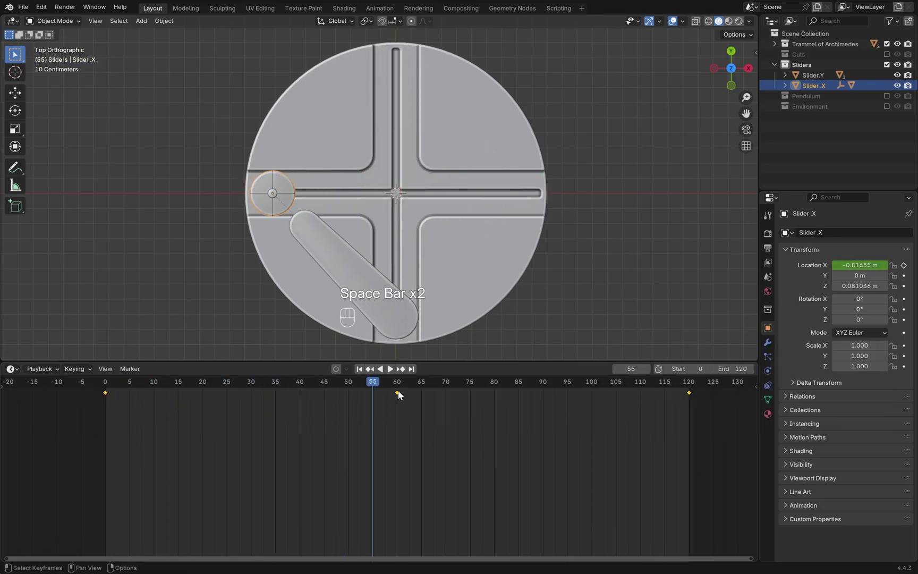
left_click_drag(384, 384, 400, 418)
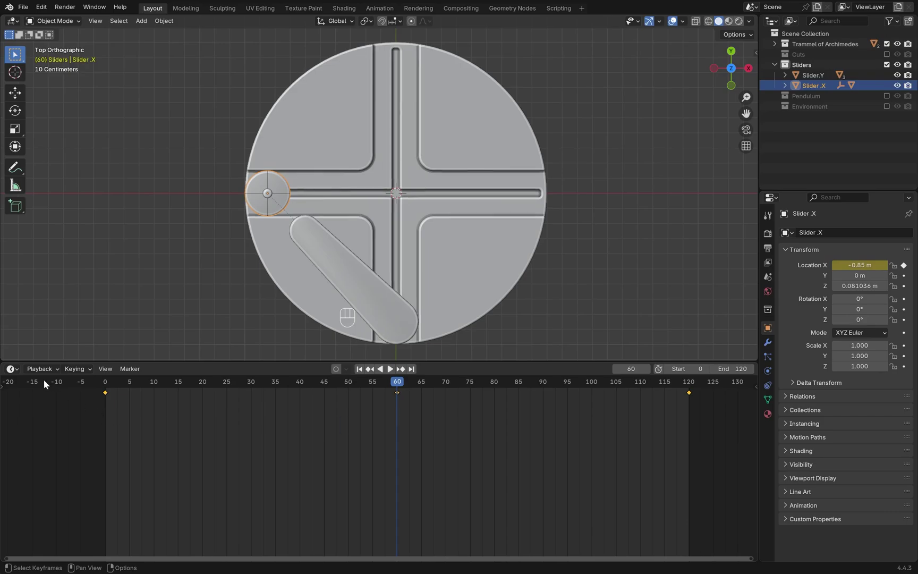
Step: Switch the timeline area to the Graph Editor, enlarge it upward, and turn off the display of its 2D cursor
left_click(13, 369)
left_click(155, 420)
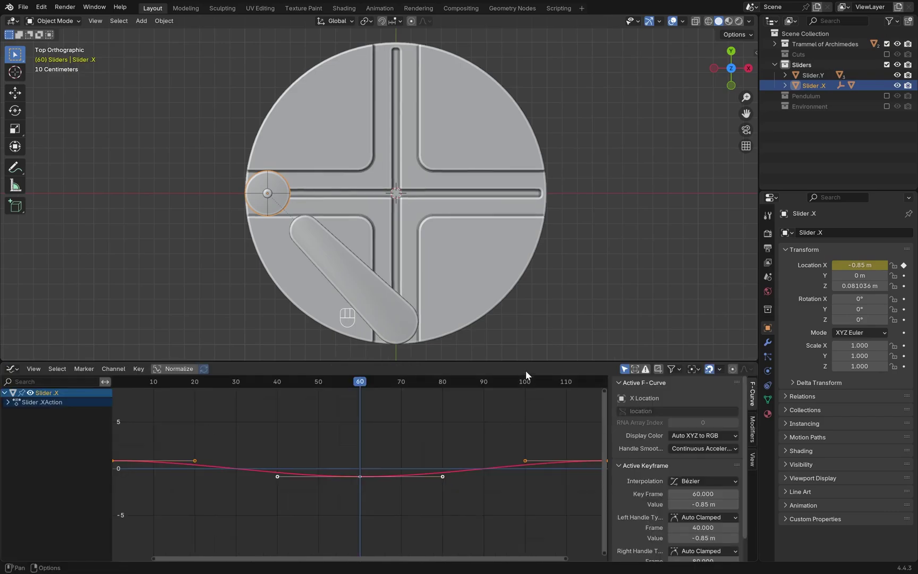
left_click_drag(522, 363, 523, 309)
left_click(504, 376)
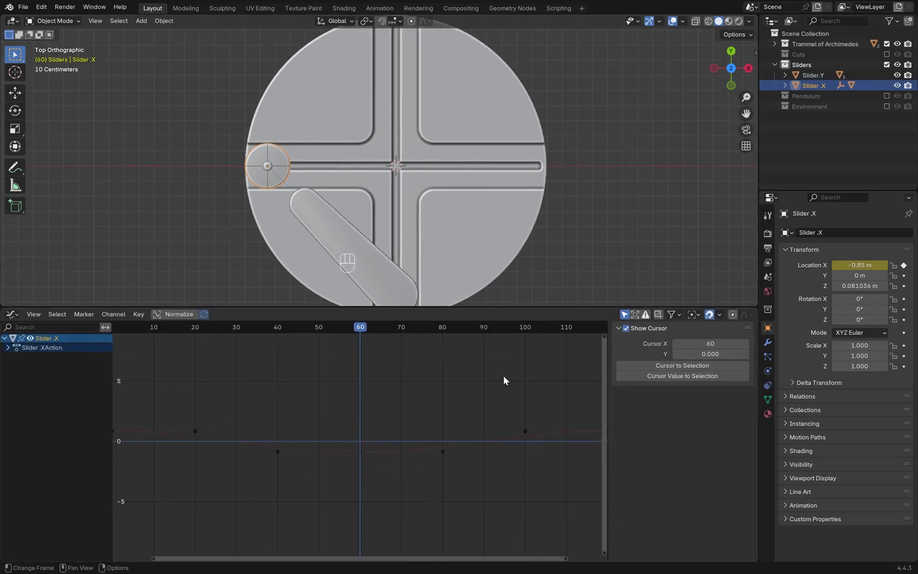
left_click(626, 329)
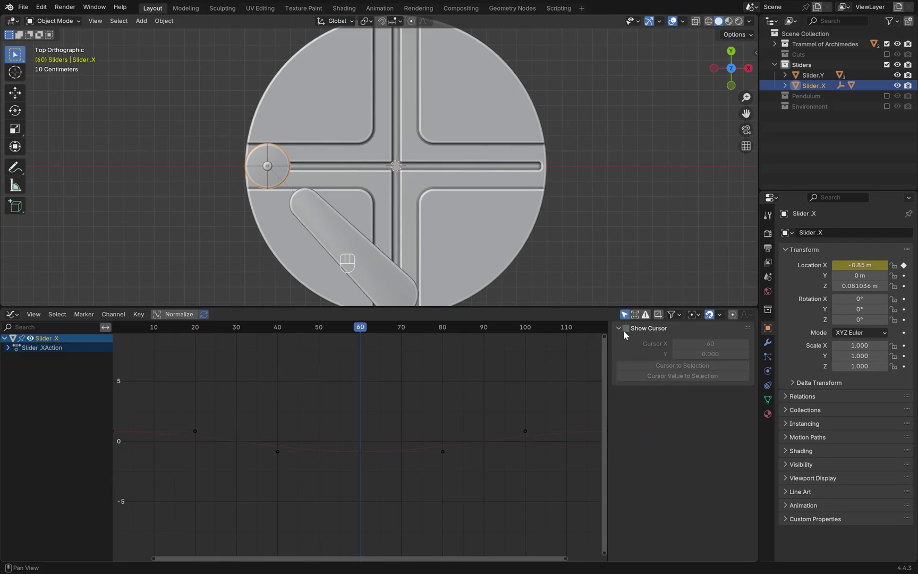
Step: Enable Normalize for the curve display and frame Slider .X's whole X location curve with its keyframes selected
key("n")
key("n")
key("n")
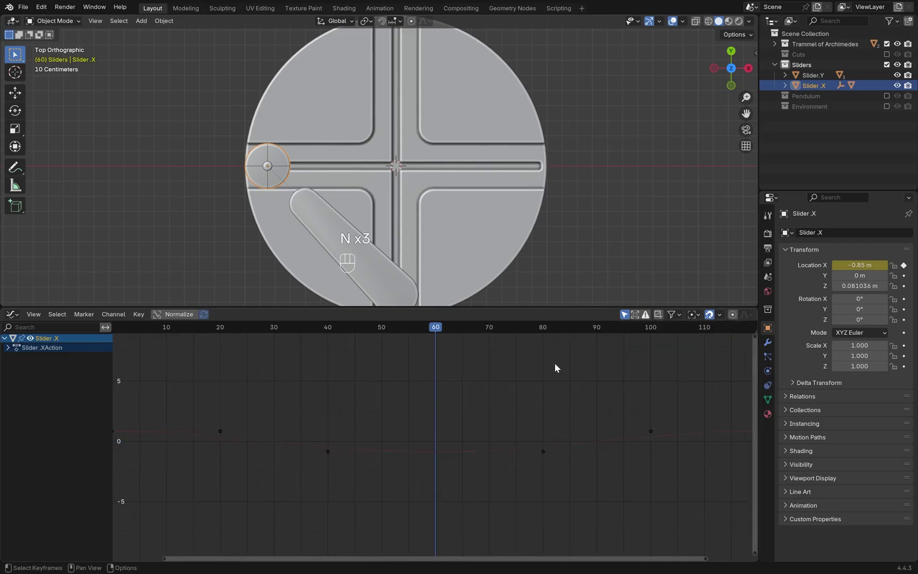
key("n")
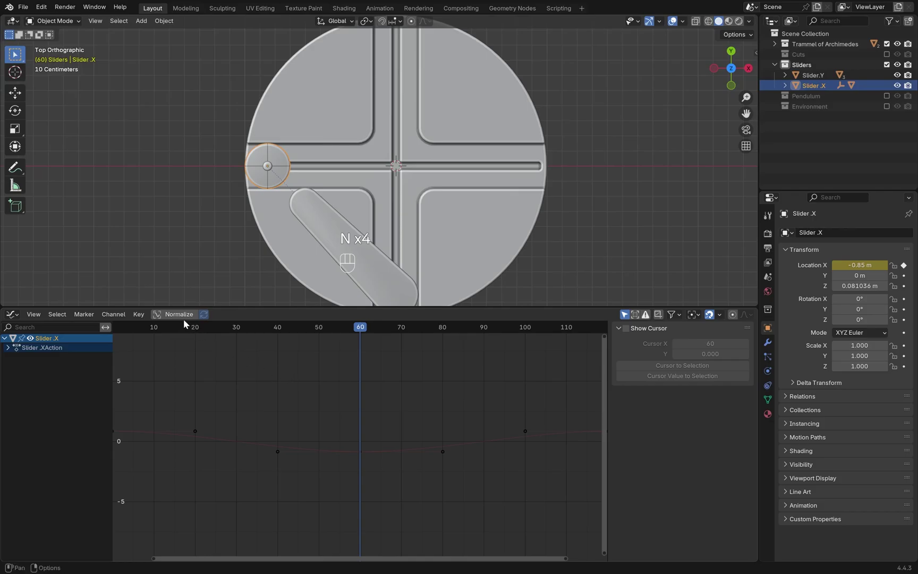
left_click(481, 447)
Step: Shift all of Slider .X's X location keyframes 30 frames earlier along the time axis
scroll(490, 459, "down", 7)
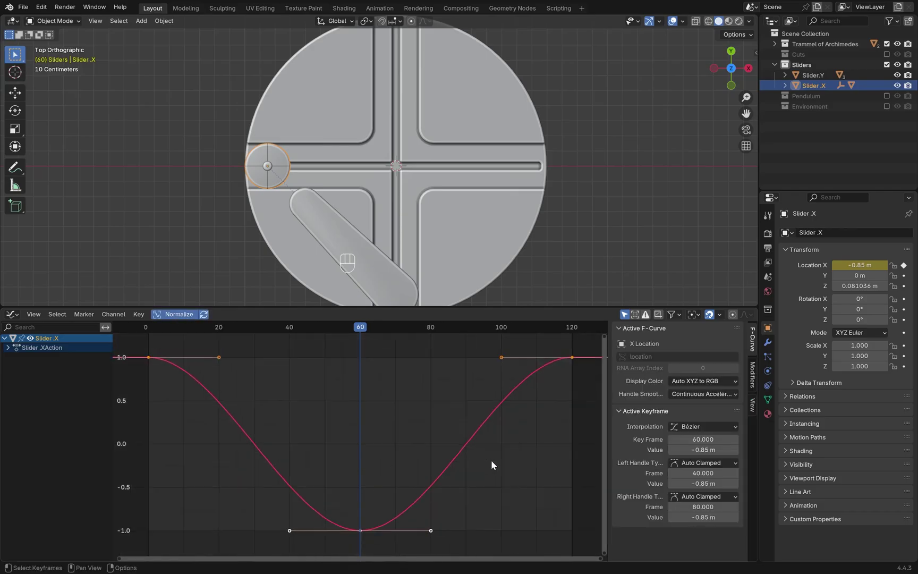
key("g")
key("x")
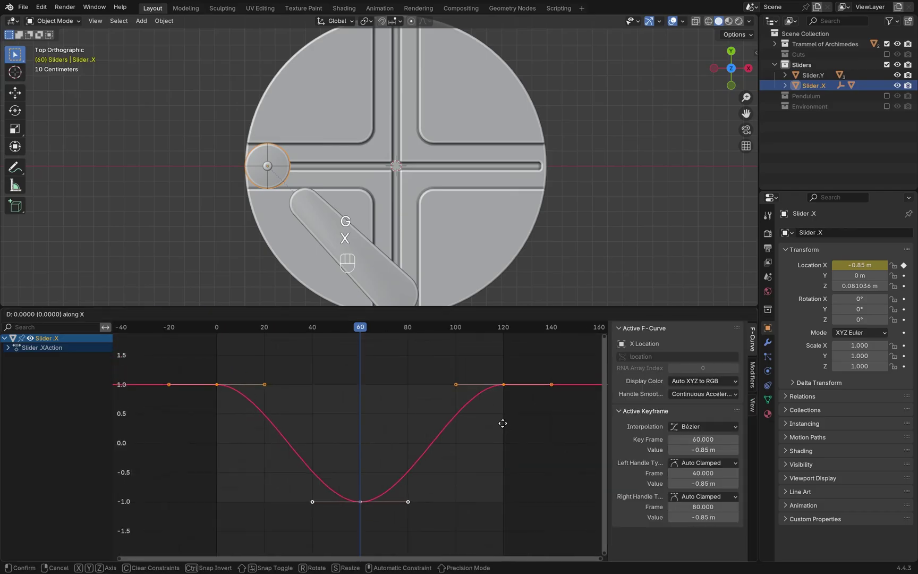
key("KP_Subtract")
key("KP_3")
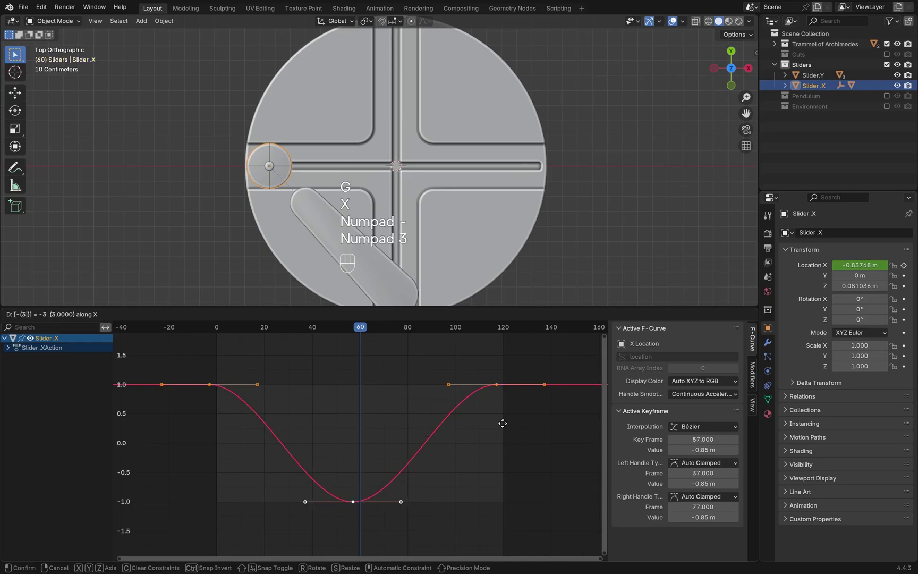
key("KP_0")
key("KP_Enter")
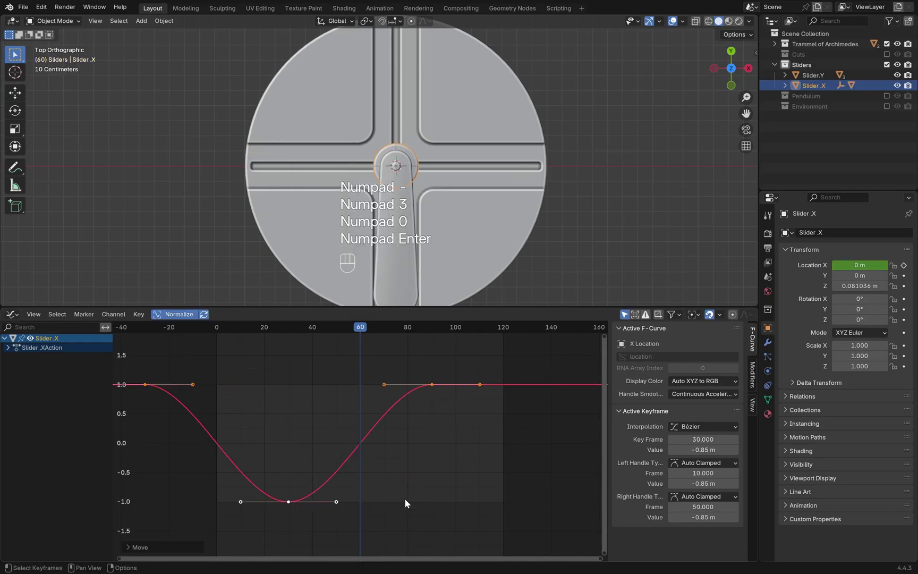
Step: Play the Slider.X animation from the start of the timeline to check its motion across the loop
left_click_drag(364, 330, 216, 347)
key("space")
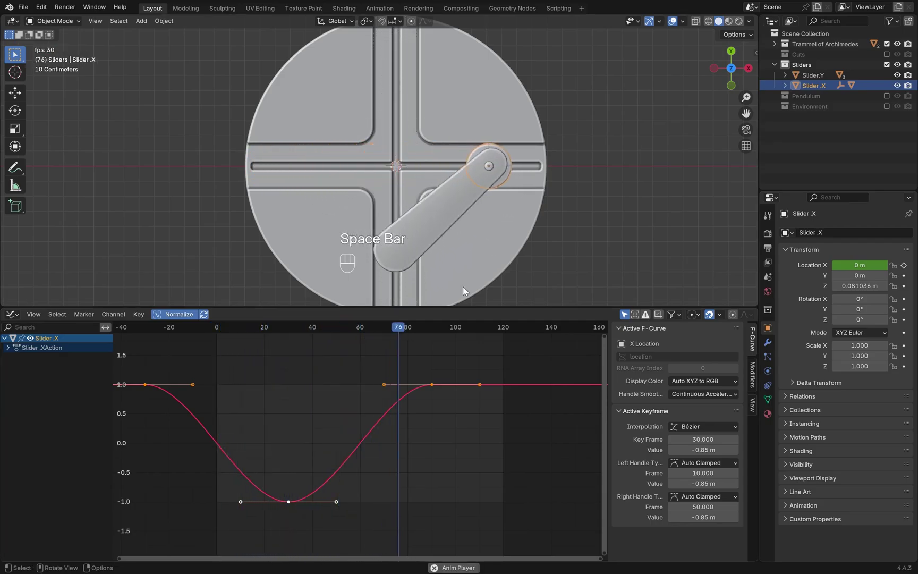
key("space")
left_click(428, 363)
key("space")
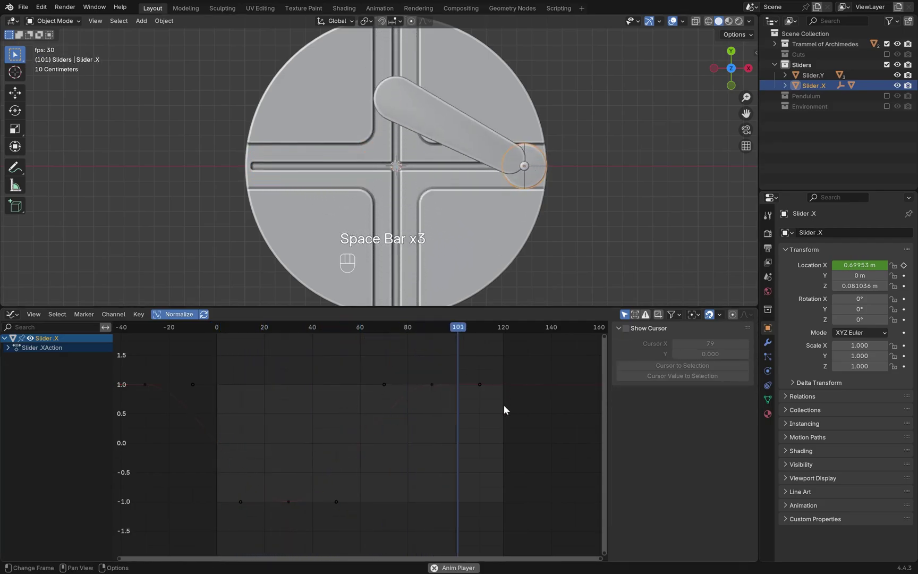
key("space")
left_click(370, 431)
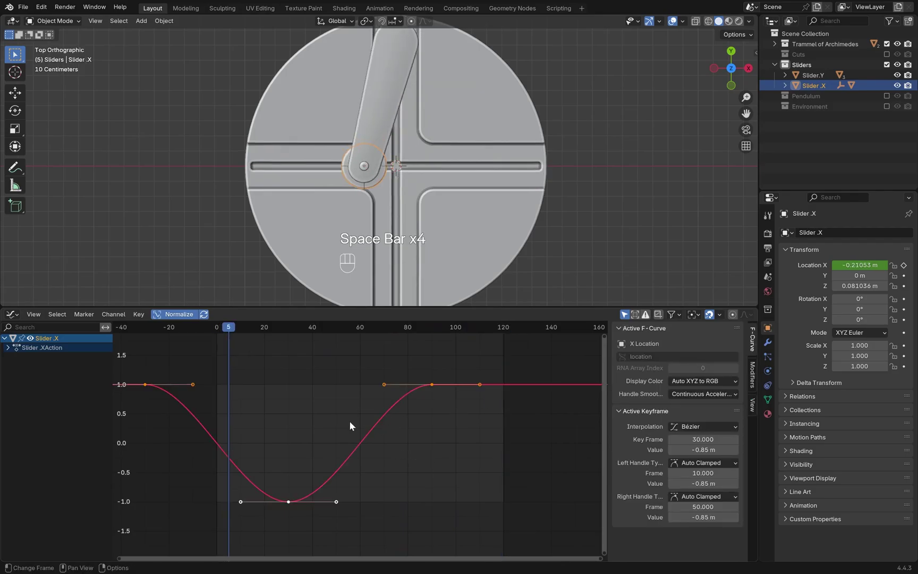
Step: Add a Cycles modifier to the X Location curve of Slider.X and briefly play the animation
left_click(753, 375)
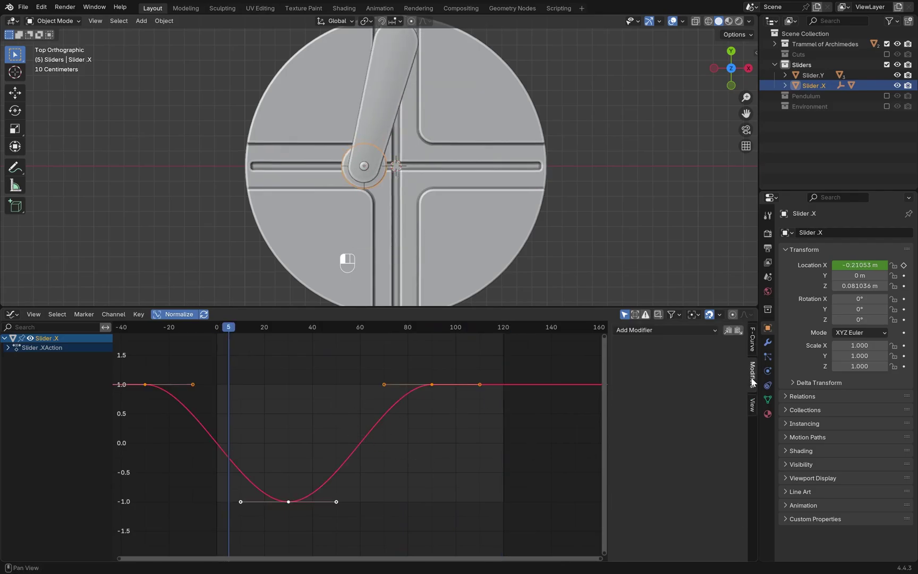
left_click(674, 334)
left_click(647, 379)
left_click(358, 347)
key("space")
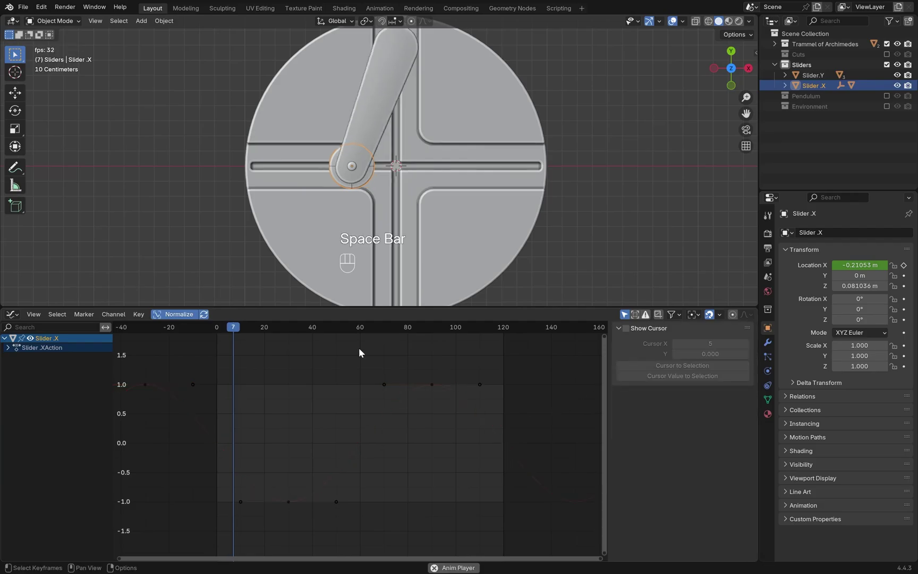
key("space")
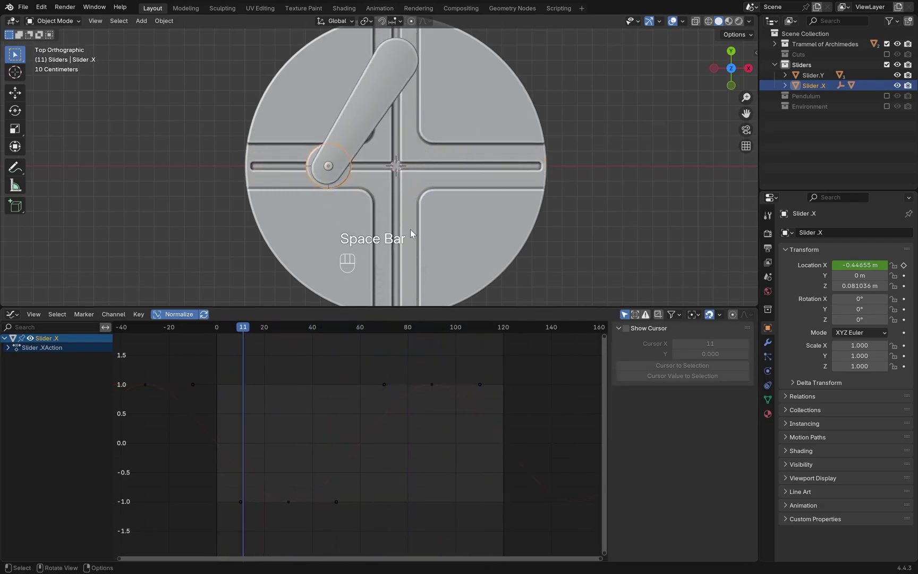
Step: Examine Slider.X close up in its groove while scrubbing the timeline to frame 15
scroll(342, 202, "up", 5)
middle_click_drag(327, 195, 385, 201, "shift")
scroll(384, 204, "up", 3)
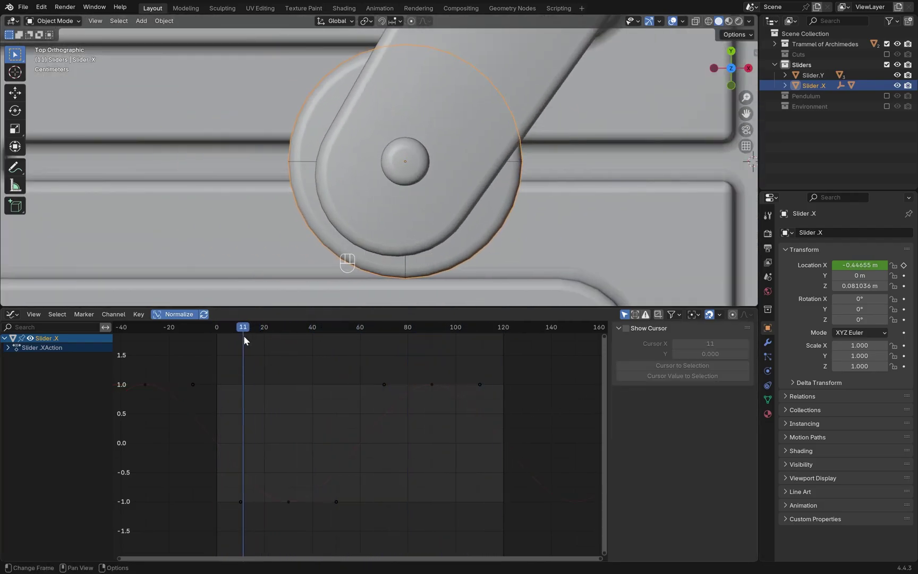
mouse_move(248, 328)
left_mouse_down()
mouse_move(225, 330)
mouse_move(269, 333)
mouse_move(235, 334)
mouse_move(253, 330)
left_mouse_up()
scroll(459, 221, "down", 3)
scroll(459, 216, "down", 2)
scroll(397, 196, "up", 4)
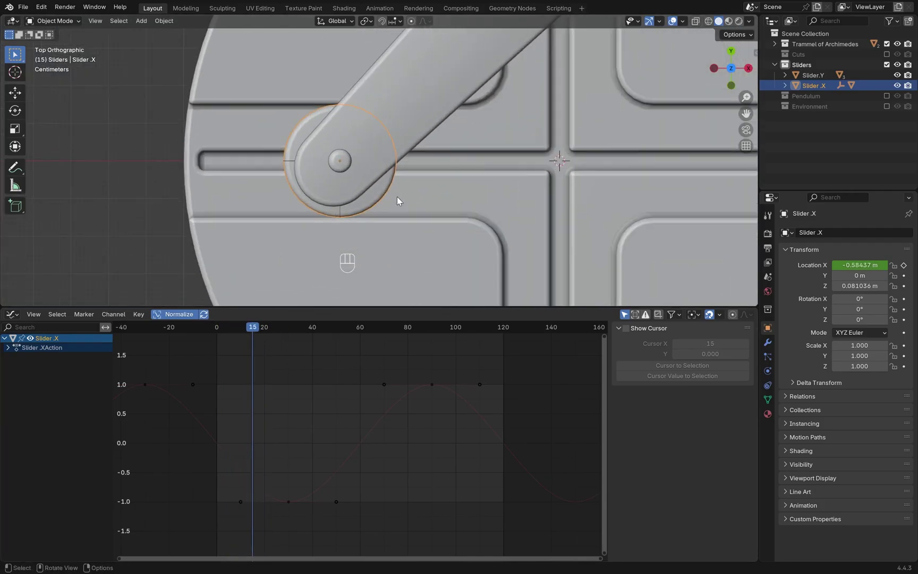
Step: In Edit Mode at frame 30, inset the top faces of Slider.X by about 0.018 m
key("Tab")
key("Tab")
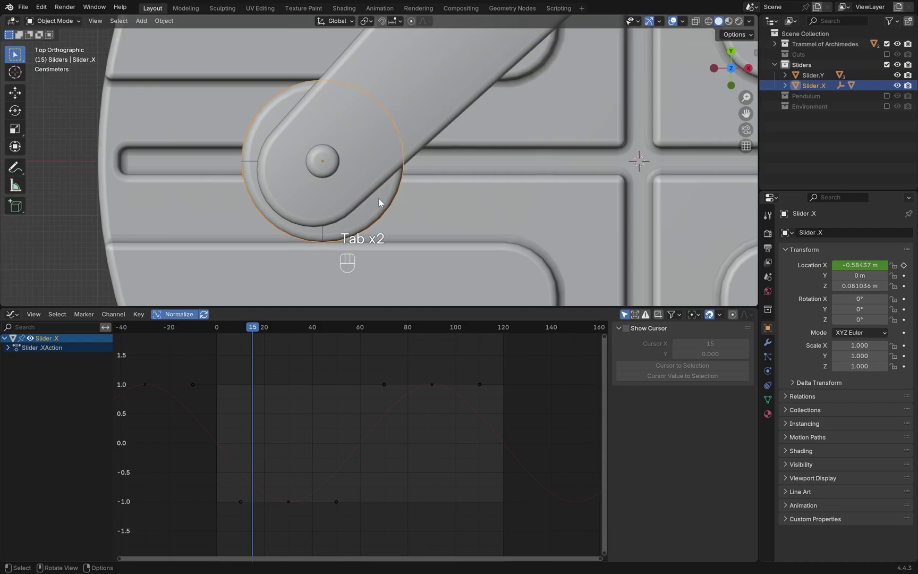
left_click(379, 199)
key("Tab")
key("Tab")
left_click(377, 200)
key("Tab")
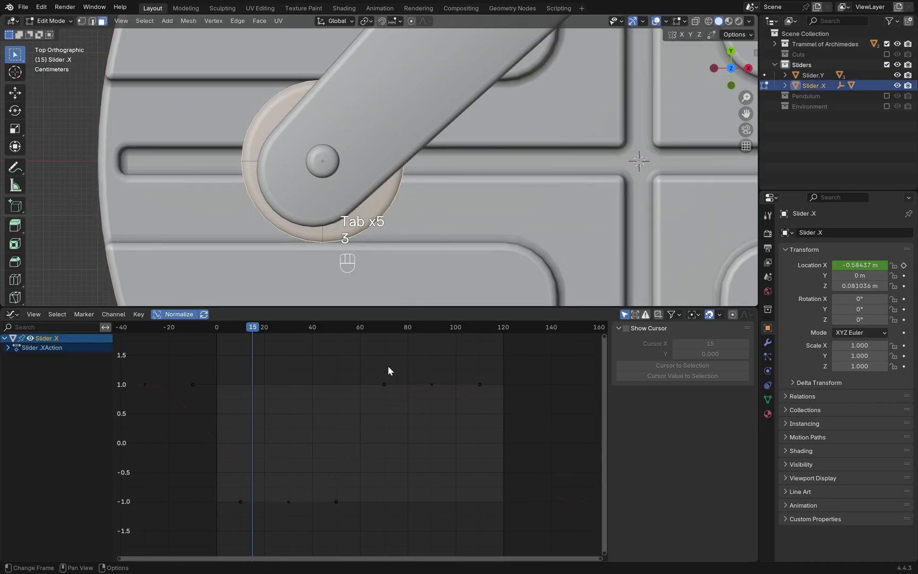
left_click_drag(262, 331, 289, 334)
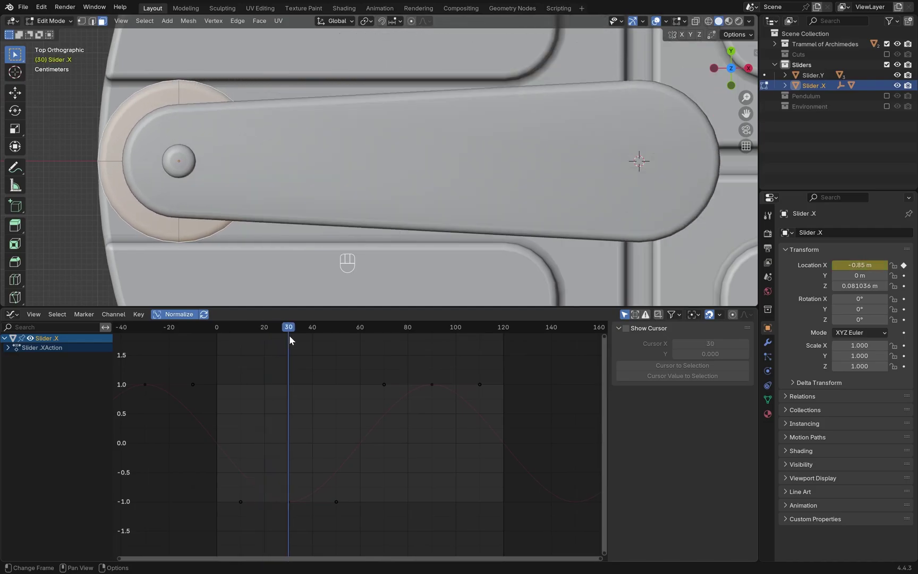
middle_click_drag(242, 213, 401, 251, "shift")
key("i")
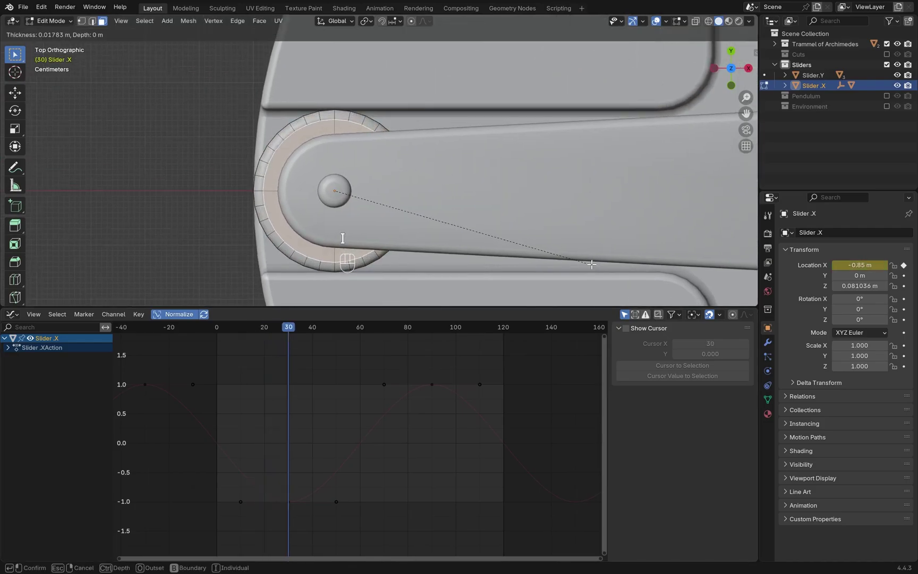
left_click(577, 263)
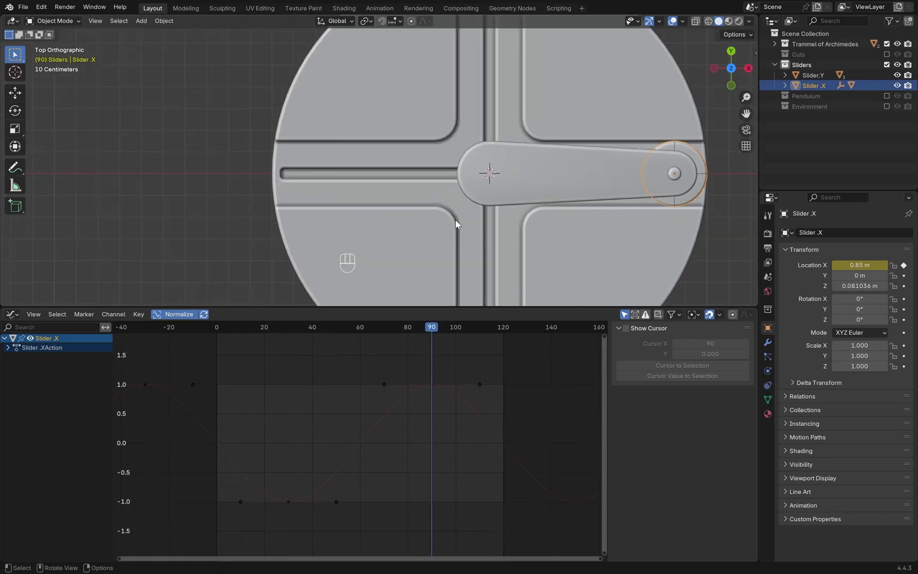
Step: Add Slider.Y to the Slider.X selection and inspect both at frame 105 in a top wireframe view
middle_click_drag(456, 220, 591, 166)
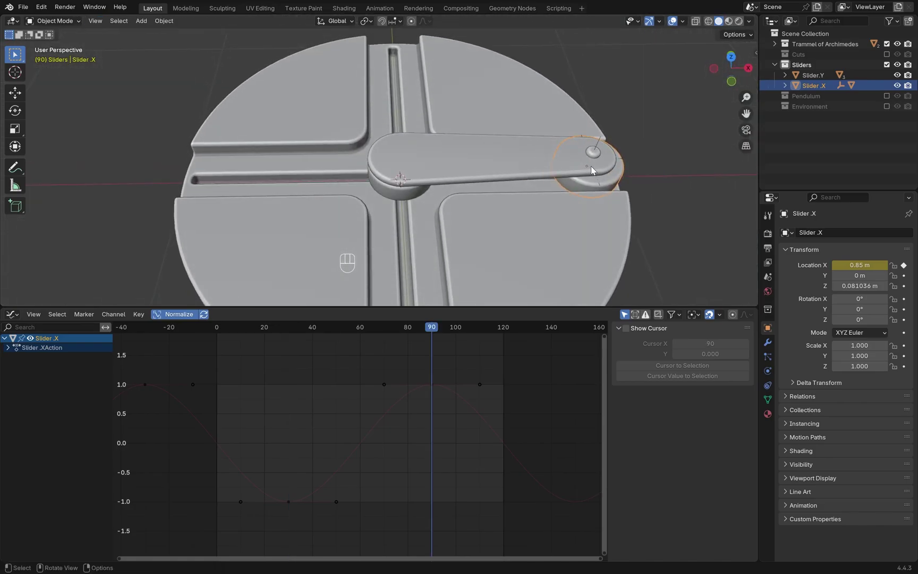
left_click(396, 198, "shift")
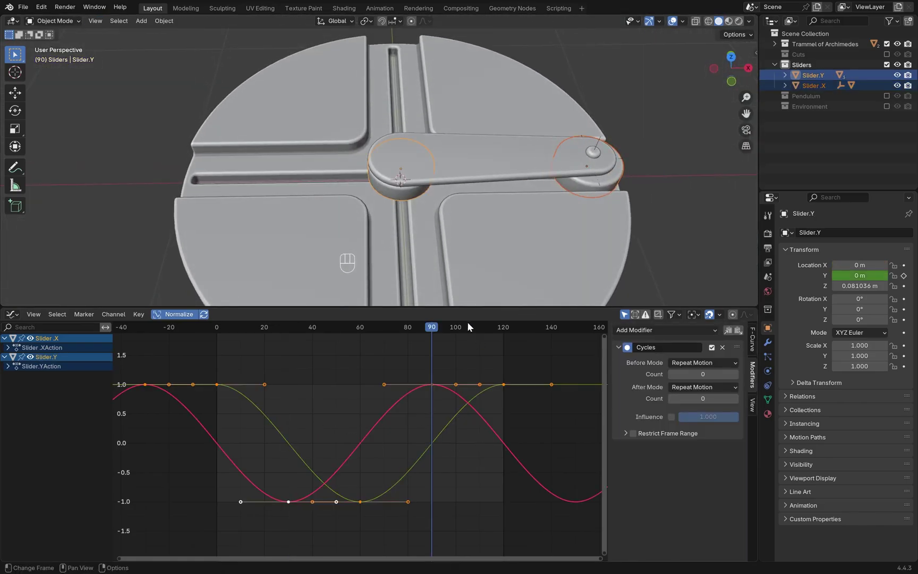
key("KP_7")
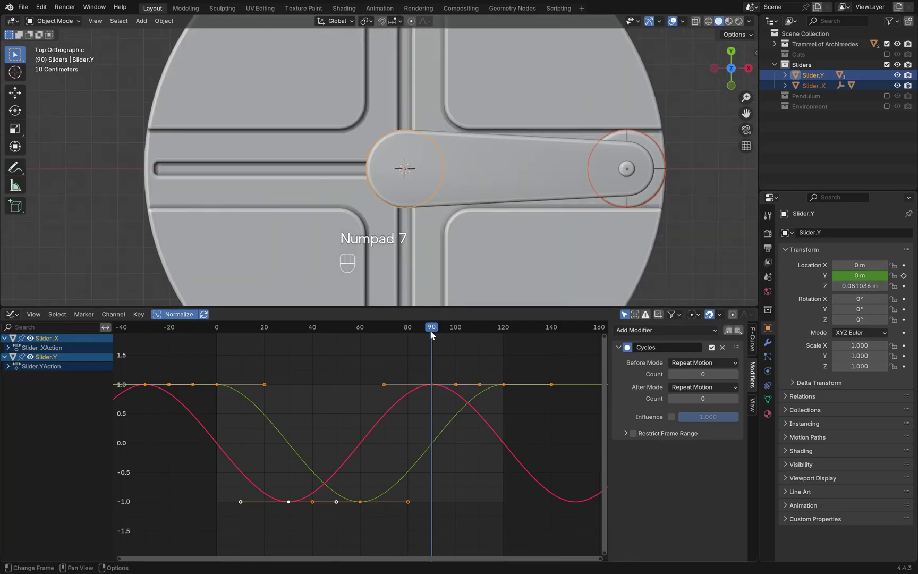
left_click_drag(430, 329, 468, 336)
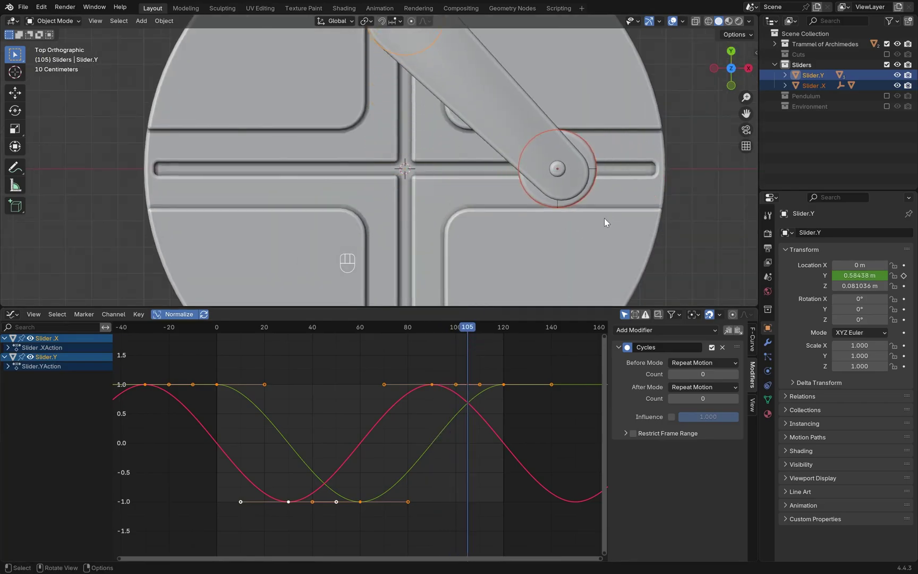
scroll(605, 222, "up", 2)
middle_click_drag(659, 216, 467, 241, "shift")
key("shift+z")
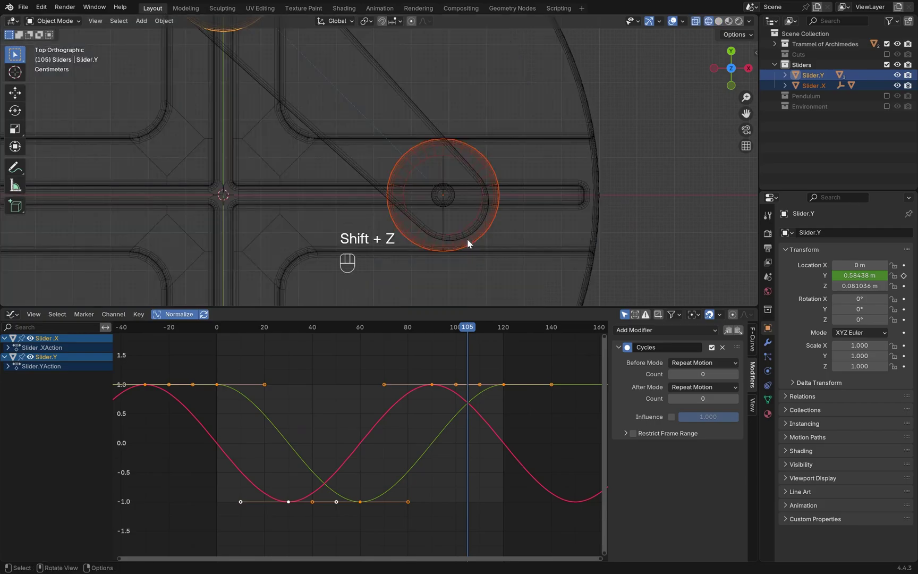
key("alt+z")
key("alt+z")
scroll(510, 250, "up", 2)
Step: Set the Graph Editor pivot point to Individual Centers and scale both sliders' keyframe handles to slightly longer than their automatic length
left_click(694, 315)
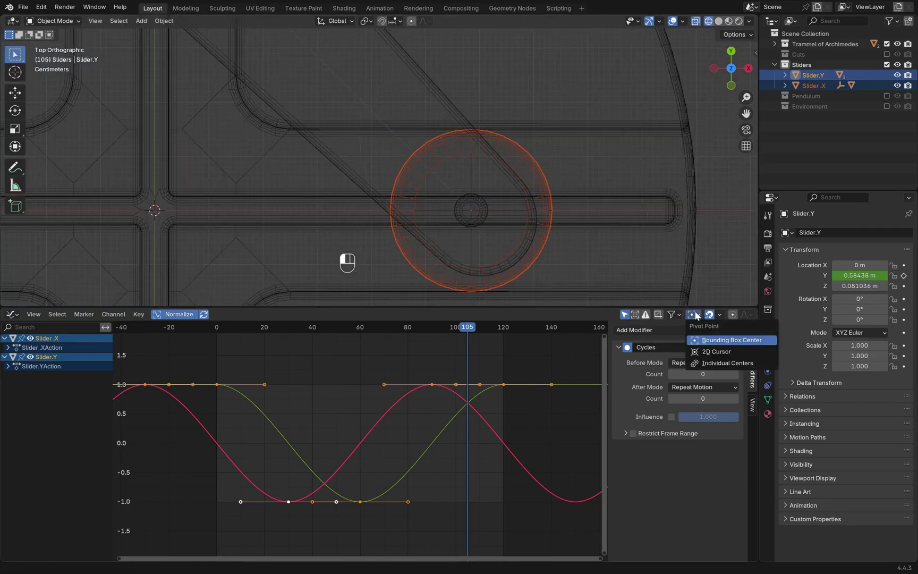
left_click(709, 364)
key("s")
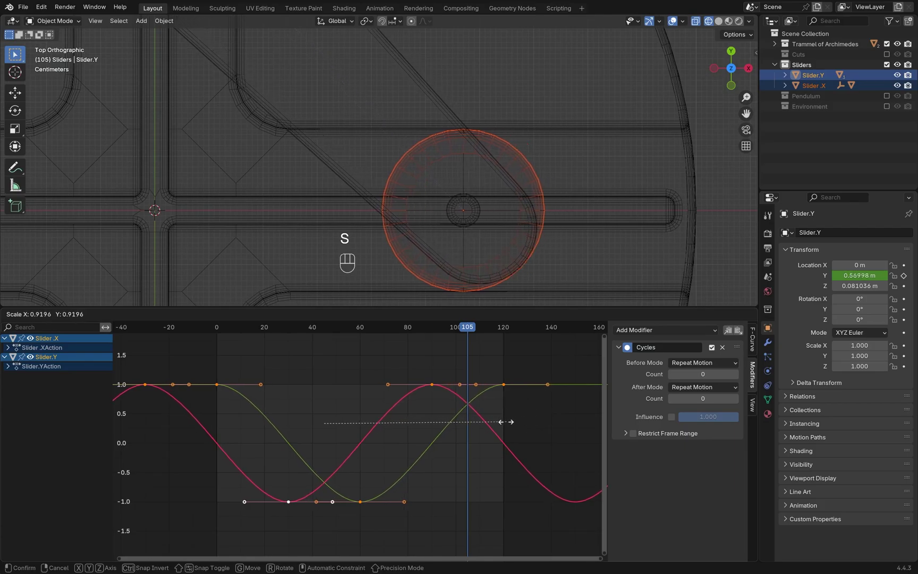
left_click(505, 419)
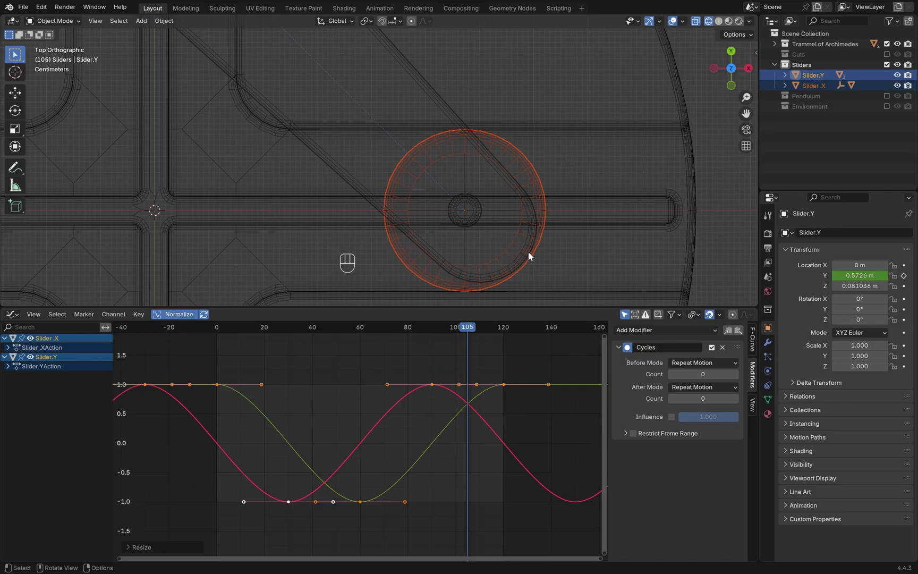
key("s")
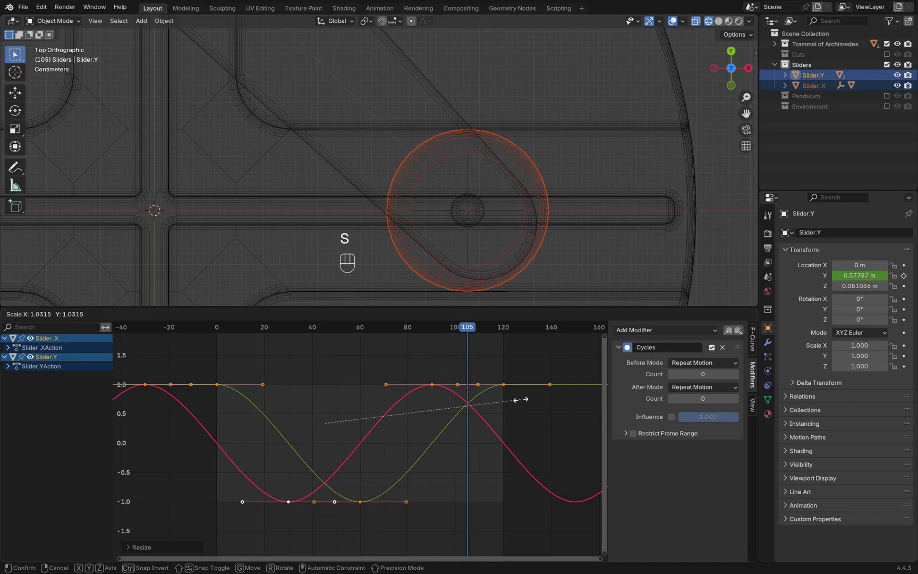
left_click(547, 401)
Step: Play the adjusted slider animation from above, clear the selection and return the viewport to solid shading without X-ray
scroll(542, 248, "down", 5)
middle_click_drag(533, 229, 603, 278, "shift")
key("space")
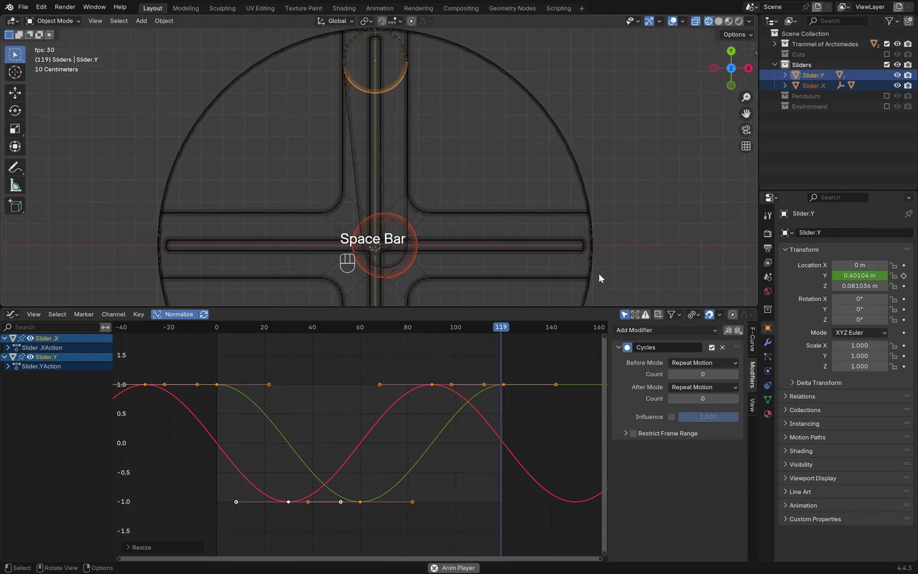
left_click(688, 232)
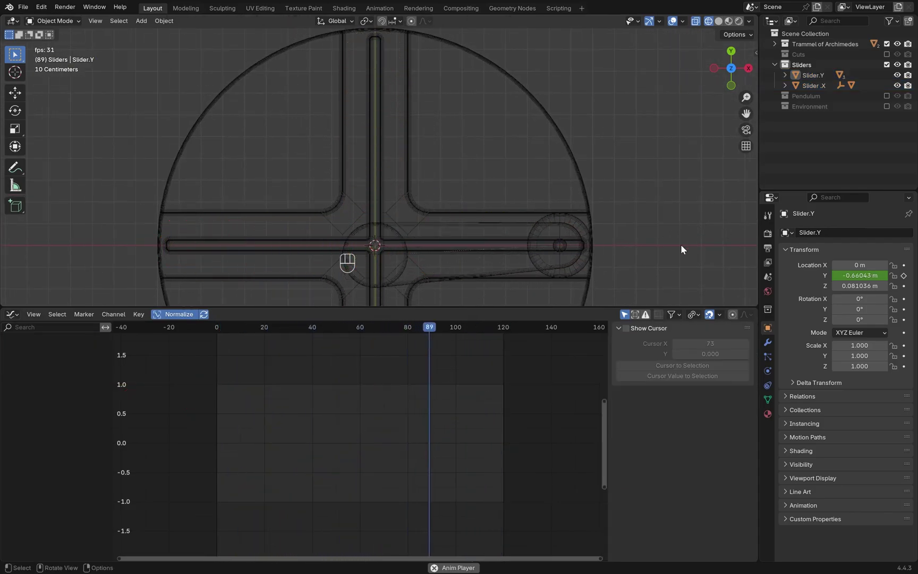
scroll(404, 258, "up", 2)
key("shift+z")
key("alt+z")
Step: Enlarge the 3D viewport over the Graph Editor and unhide all hidden objects
middle_click_drag(374, 256, 517, 224)
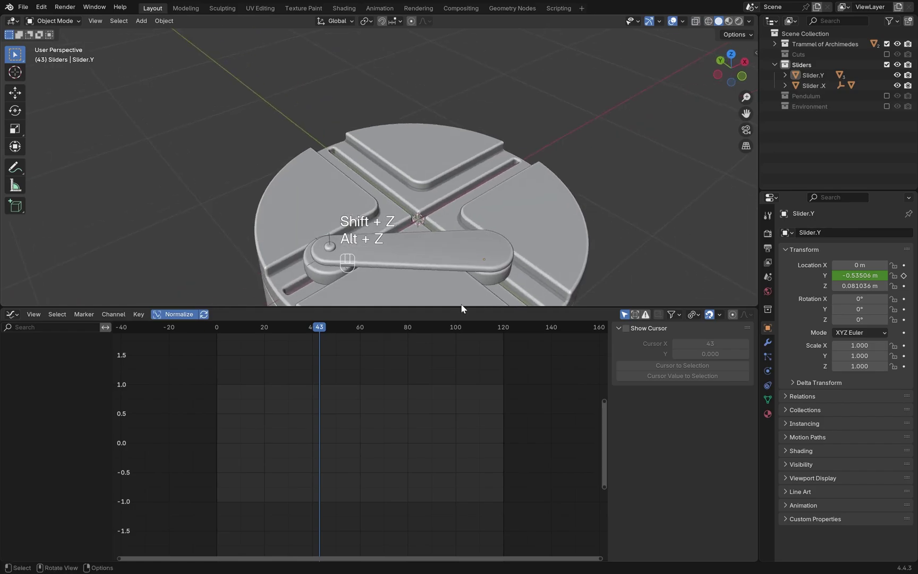
left_click_drag(463, 307, 468, 414)
middle_click_drag(467, 393, 619, 275)
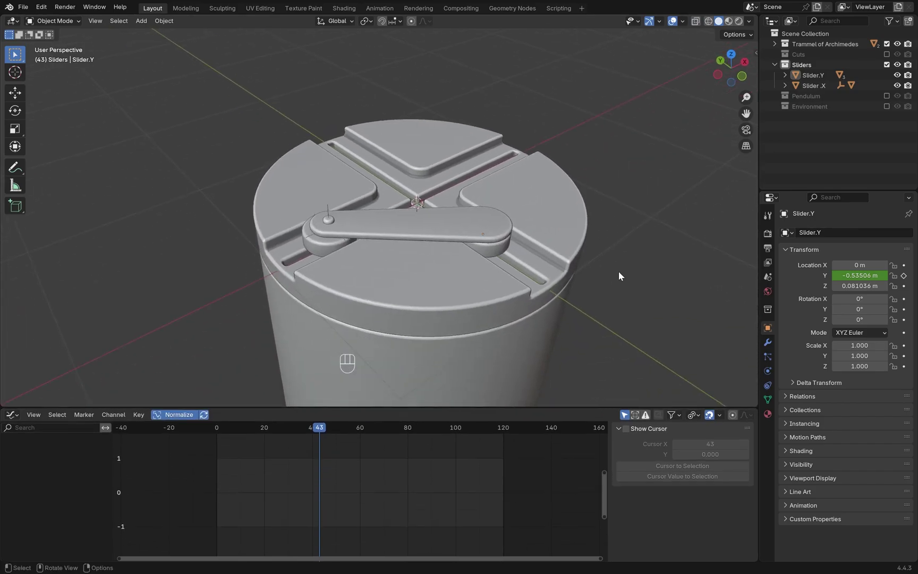
key("alt+h")
middle_click_drag(553, 260, 363, 214)
Step: Play the animation from frame 1 to check the mechanism with all its parts shown
left_click_drag(317, 428, 218, 431)
key("space")
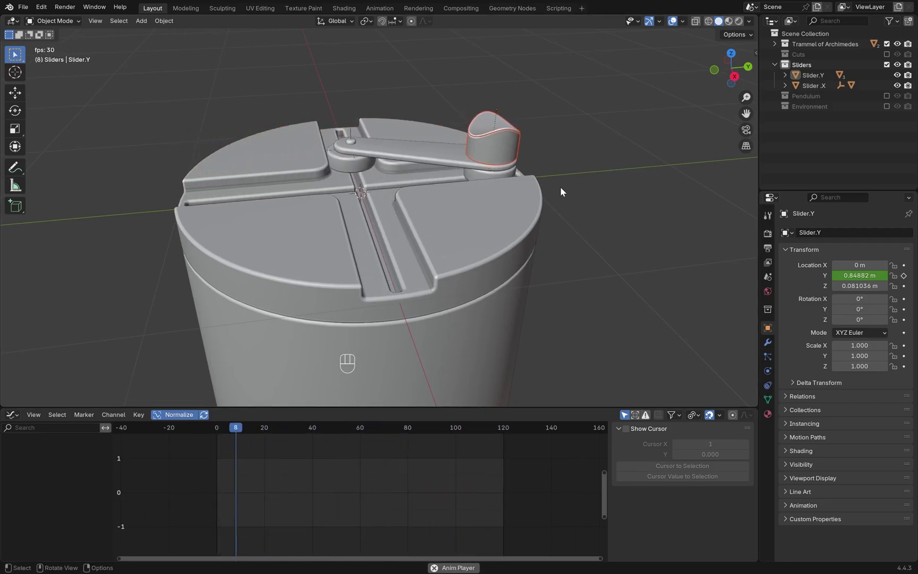
key("space")
scroll(611, 233, "down", 3)
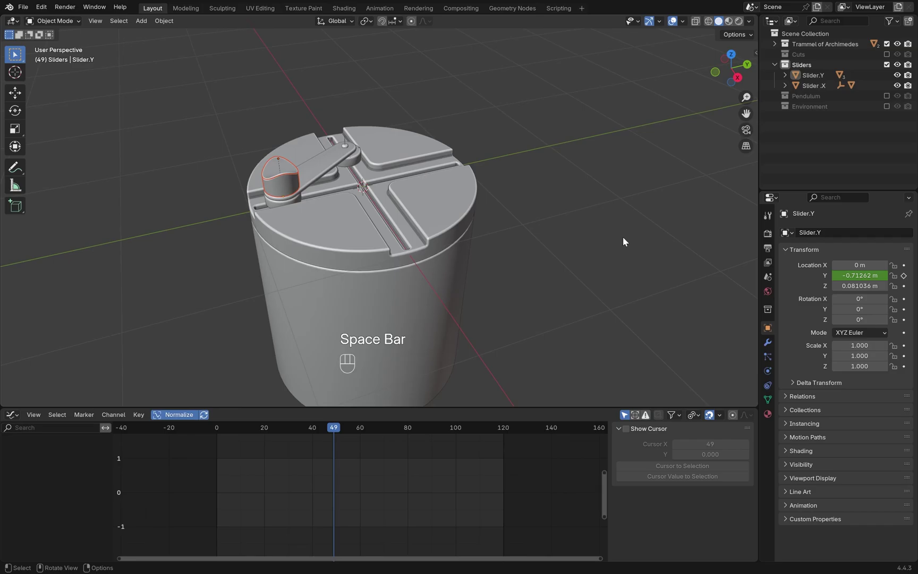
Step: Enable the Environment collection and create a new collection named Camera directly under the Scene Collection
left_click(886, 106)
middle_click_drag(707, 154, 533, 212)
left_click(787, 122)
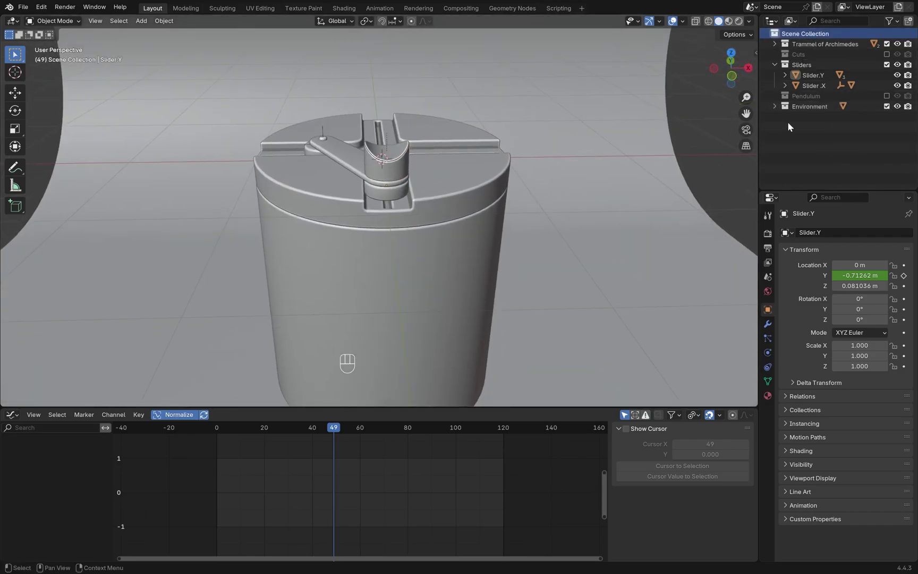
key("c")
double_click(831, 119)
type("Camera")
key("Return")
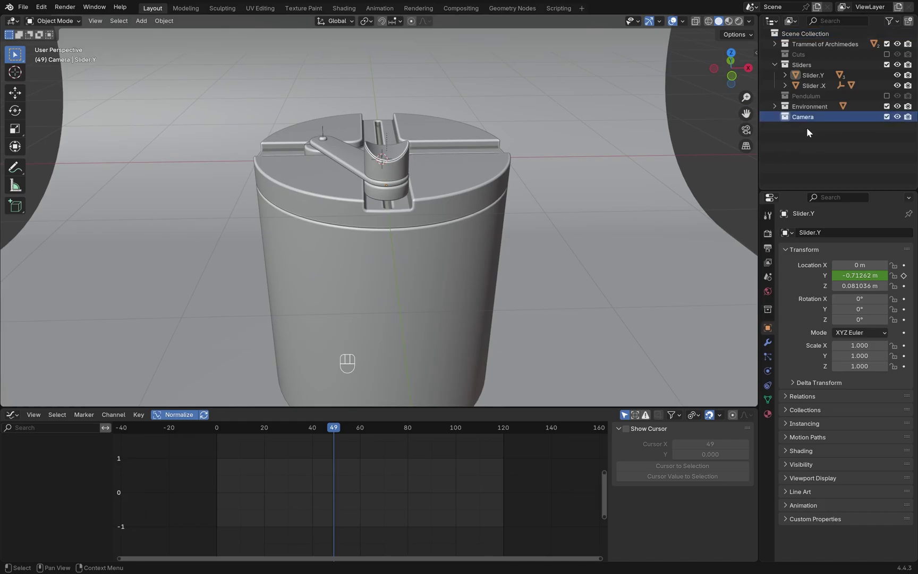
Step: Add a camera to the Camera collection and move it about -4.27 m along the global Y axis
key("shift+a")
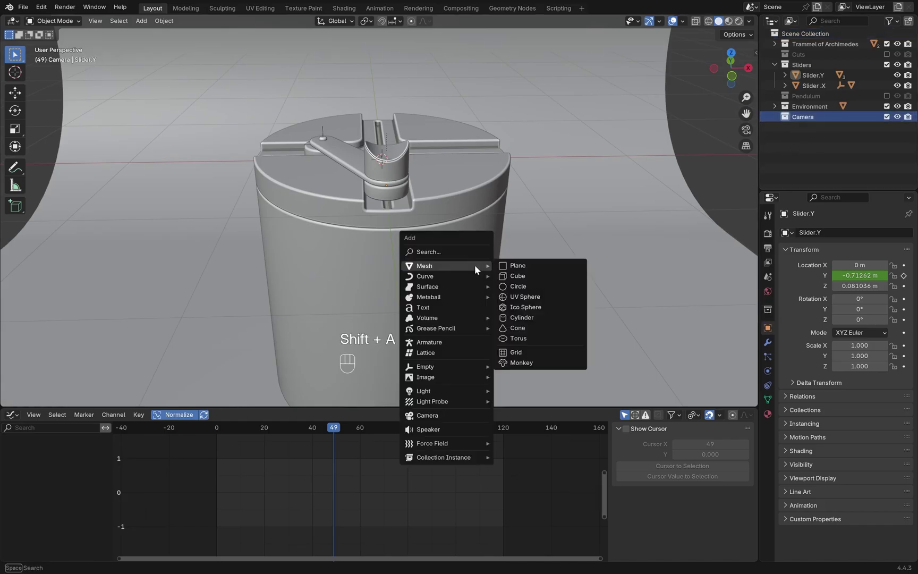
left_click(428, 416)
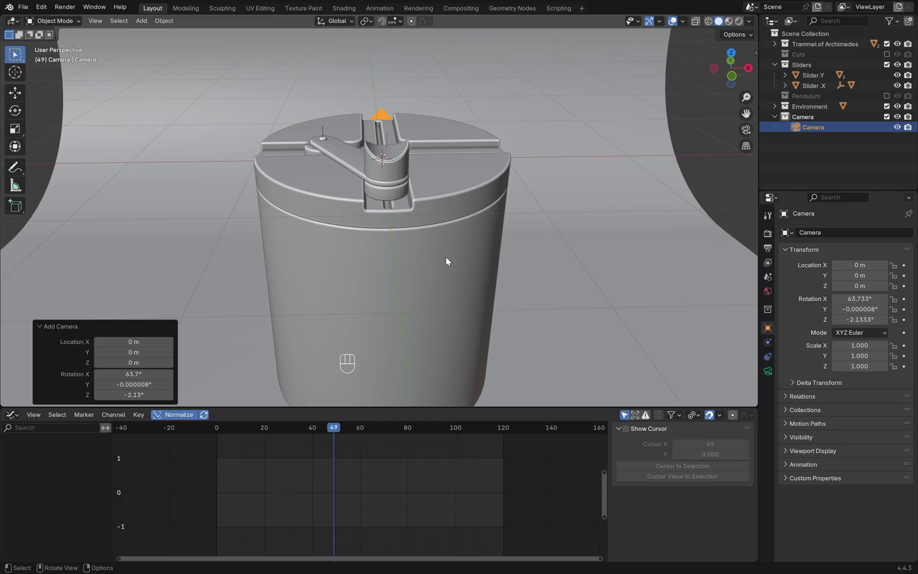
scroll(445, 257, "down", 5)
middle_click_drag(446, 257, 496, 233)
key("g")
key("y")
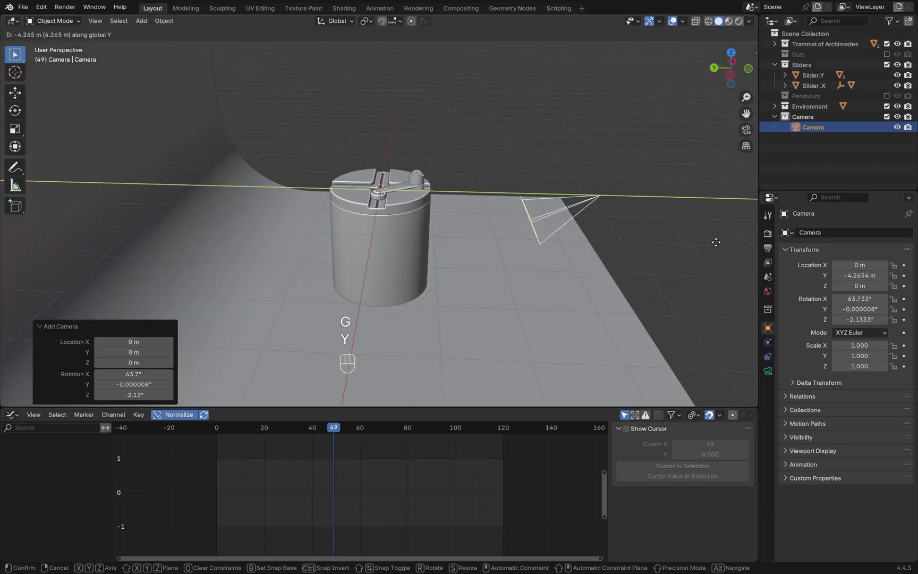
left_click(717, 242)
Step: Frame the cylinder and backdrop from the front and align the camera to that view
middle_click_drag(717, 242, 476, 257)
scroll(512, 267, "up", 2)
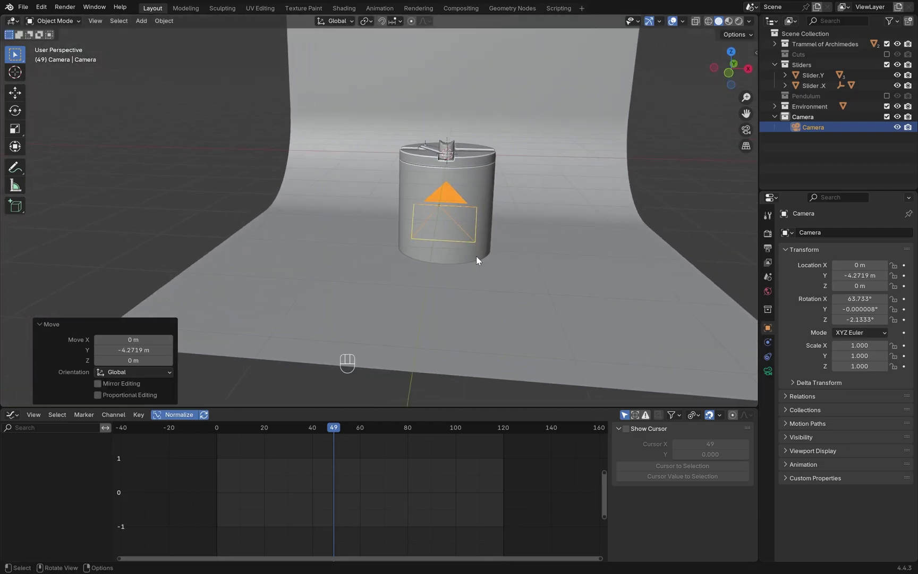
key("ctrl+alt+KP_0")
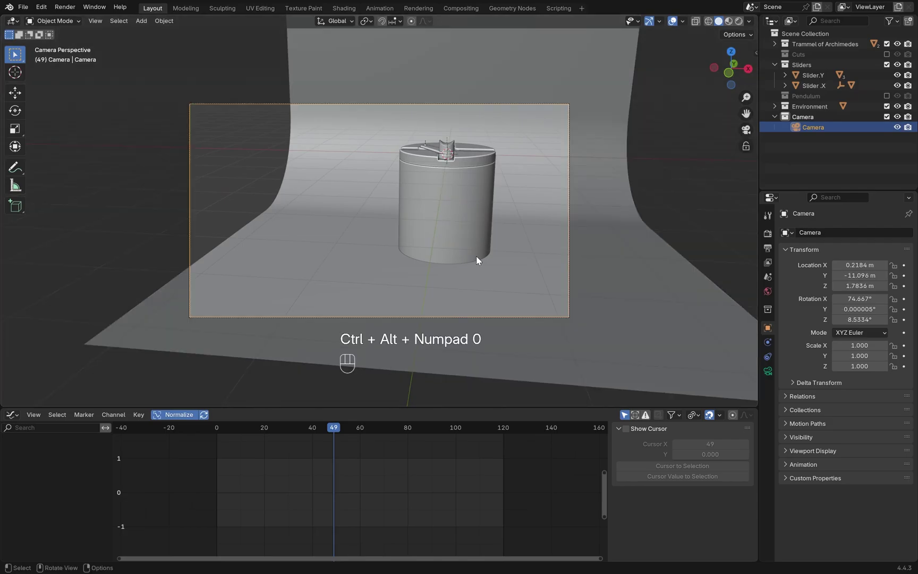
Step: Lock the camera to the view and move it to a closer, raised three-quarter angle on the cylinder
middle_click_drag(453, 228, 436, 220, "shift")
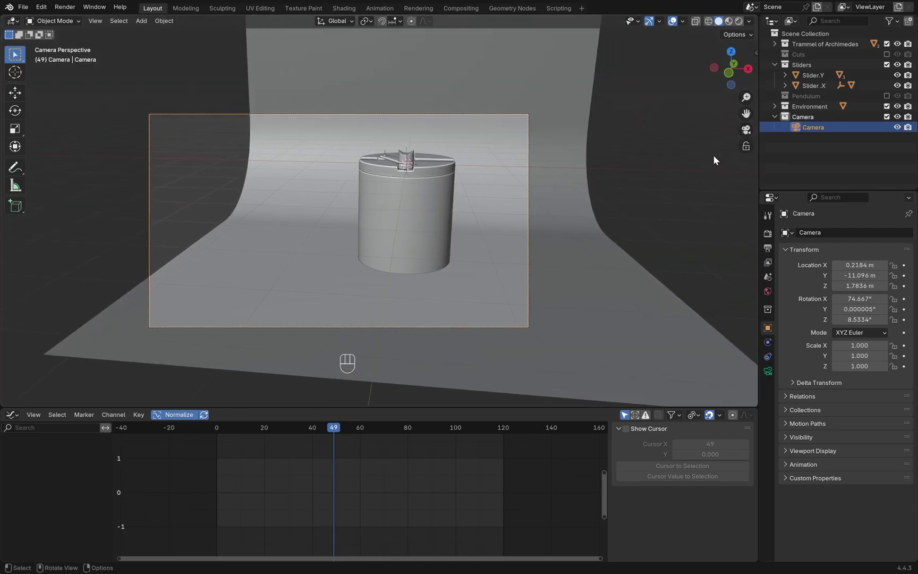
scroll(428, 222, "up", 1)
scroll(437, 247, "down", 1)
scroll(437, 245, "up", 1)
left_click(747, 146)
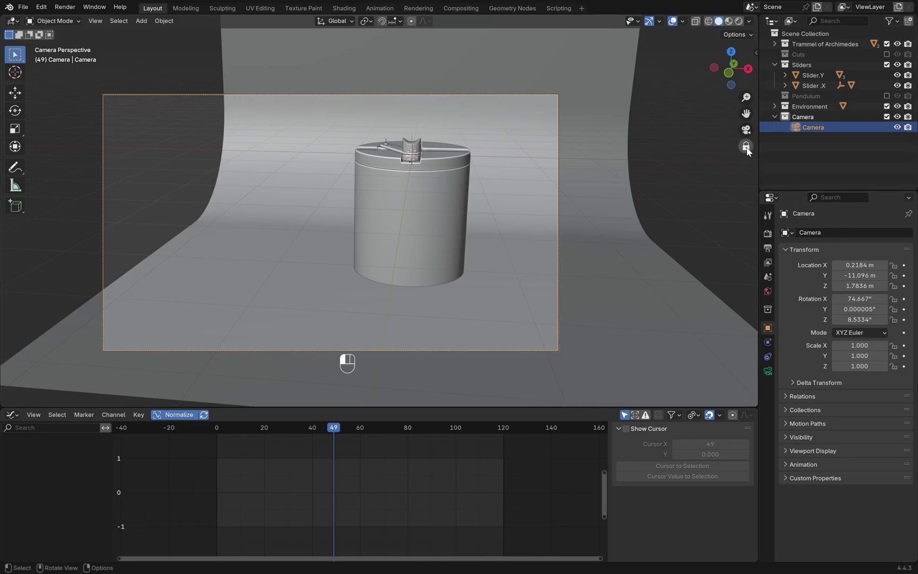
middle_click_drag(399, 254, 397, 200)
scroll(394, 242, "up", 2)
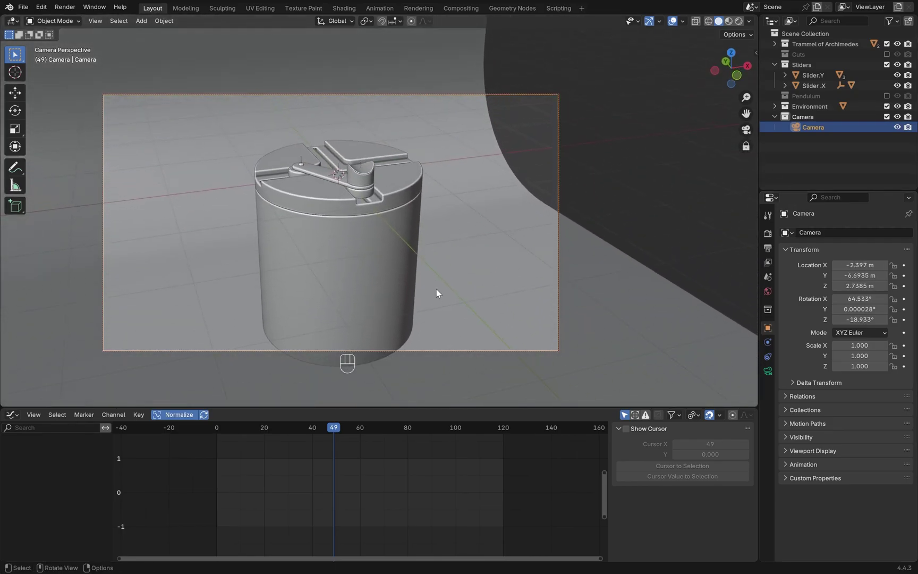
Step: Set the camera's focal length to 350 mm and reframe the cylinder so it fills more of the shot
left_click(768, 371)
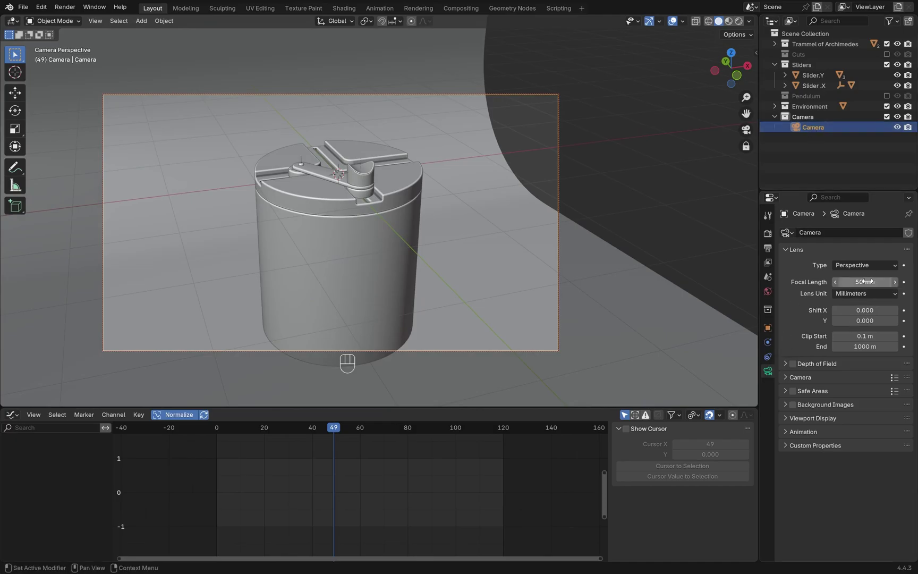
left_click_drag(865, 282, 898, 281)
scroll(356, 209, "down", 4)
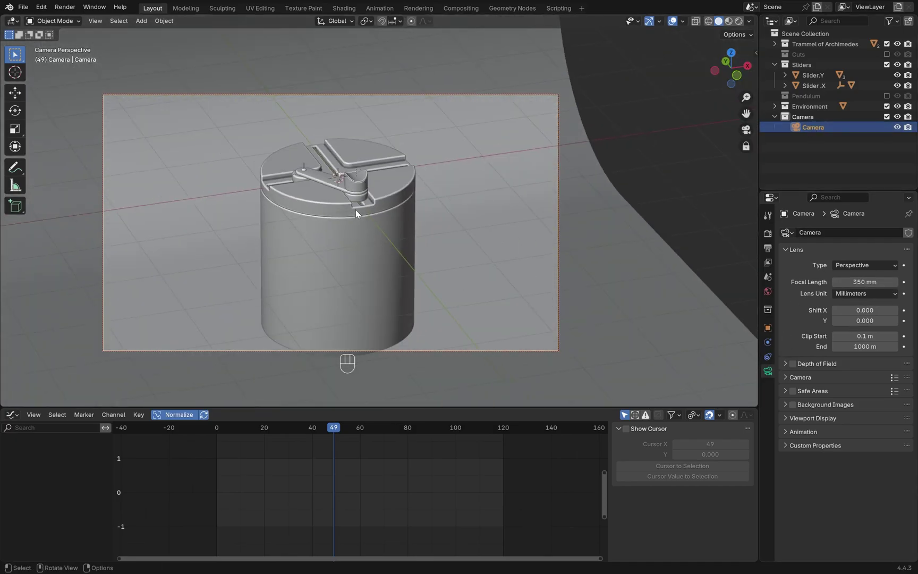
scroll(356, 210, "up", 3)
Step: Set the render output's horizontal resolution to 1080 px for a square format
left_click(352, 246)
left_click(768, 248)
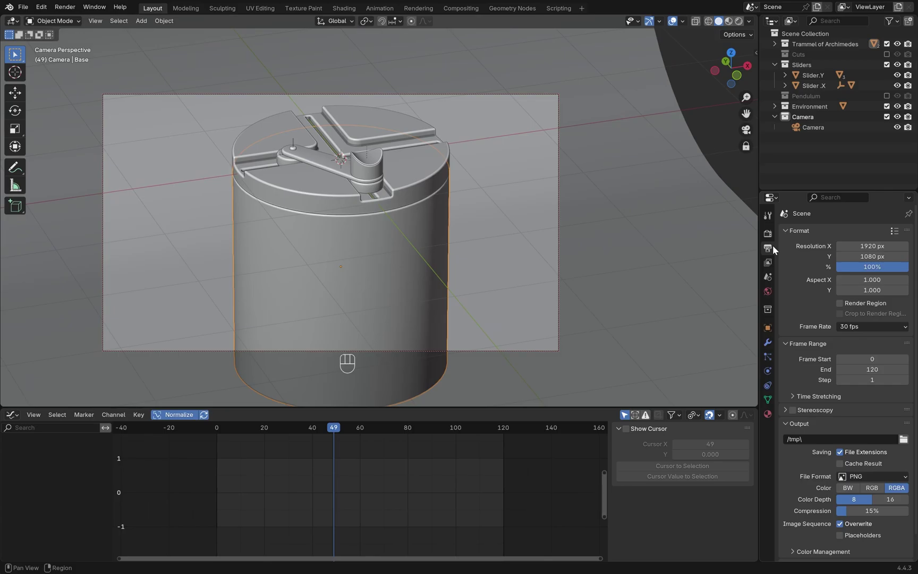
double_click(866, 246)
type("108")
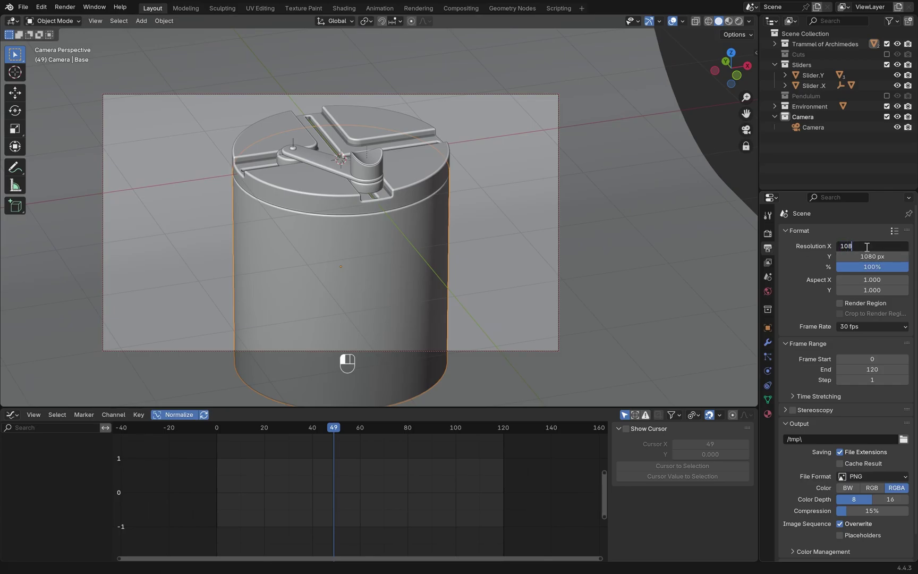
type("0")
key("Return")
Step: Go to frame 0, reframe the camera on the cylinder's slotted top, and fit the camera bounds in the viewport
mouse_move(420, 239)
middle_mouse_down("shift")
mouse_move(446, 234)
mouse_move(427, 241)
mouse_move(432, 215)
mouse_move(432, 230)
middle_mouse_up("shift")
left_click_drag(226, 427, 216, 428)
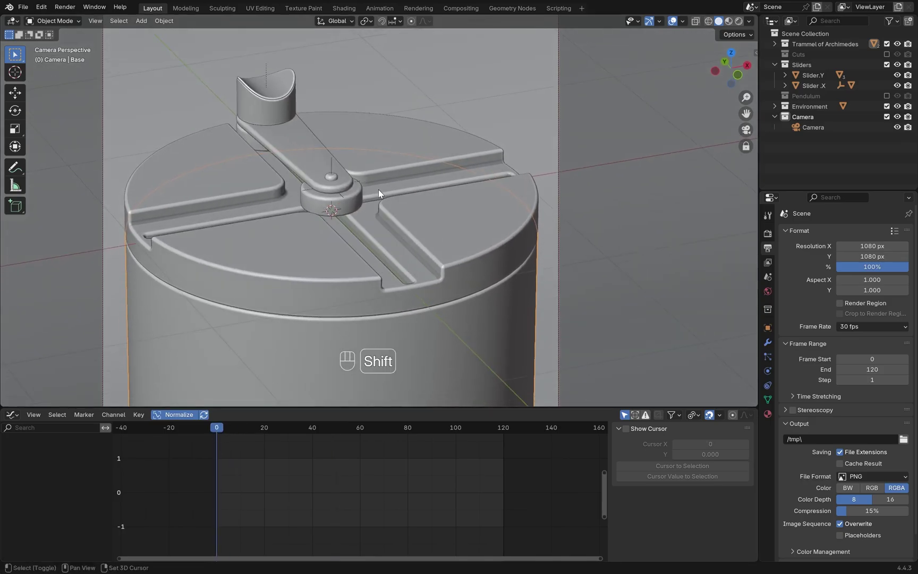
middle_click_drag(378, 189, 411, 194, "shift")
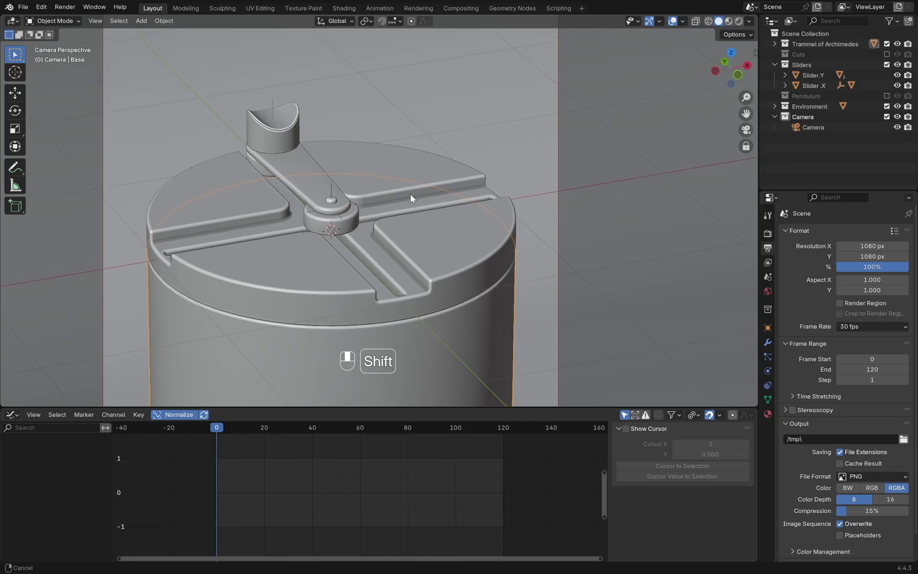
left_click(106, 21)
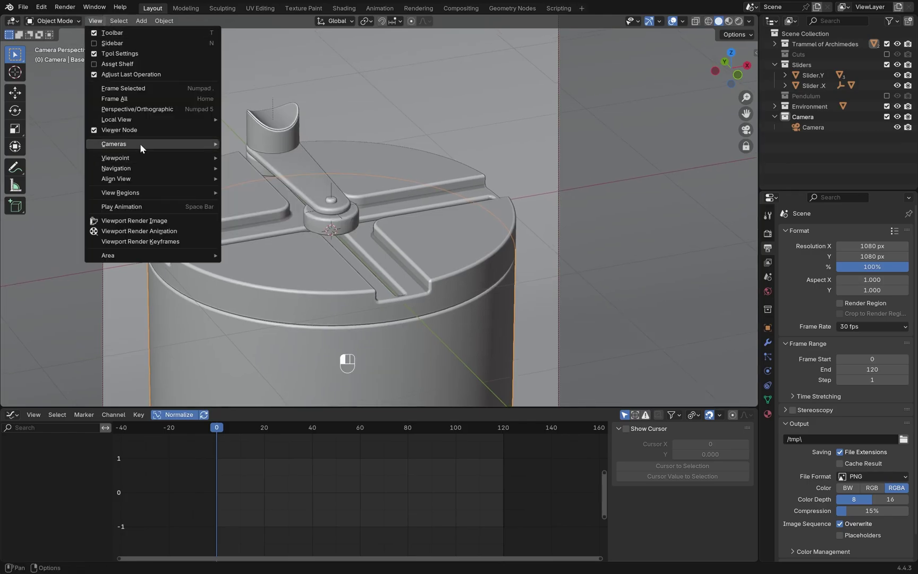
mouse_move(140, 144)
left_click(264, 166)
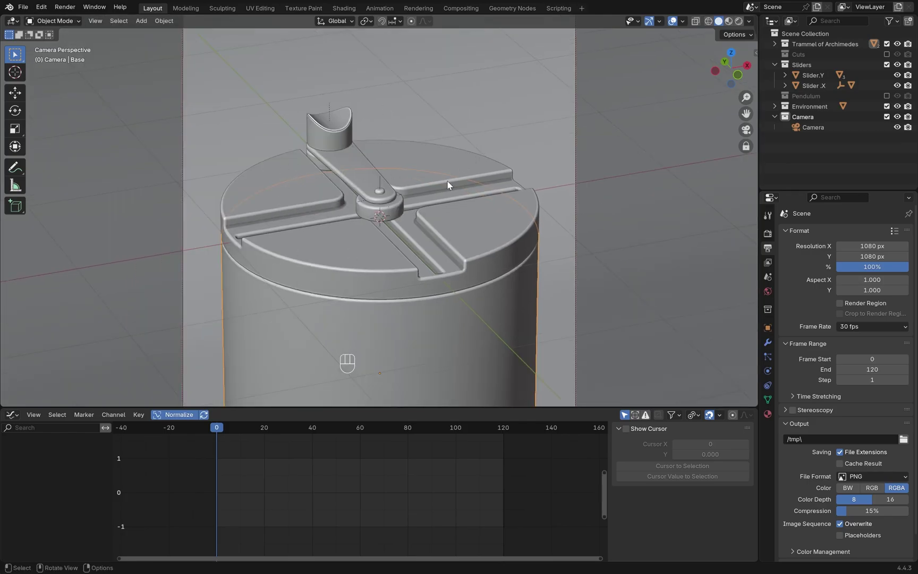
key("shift")
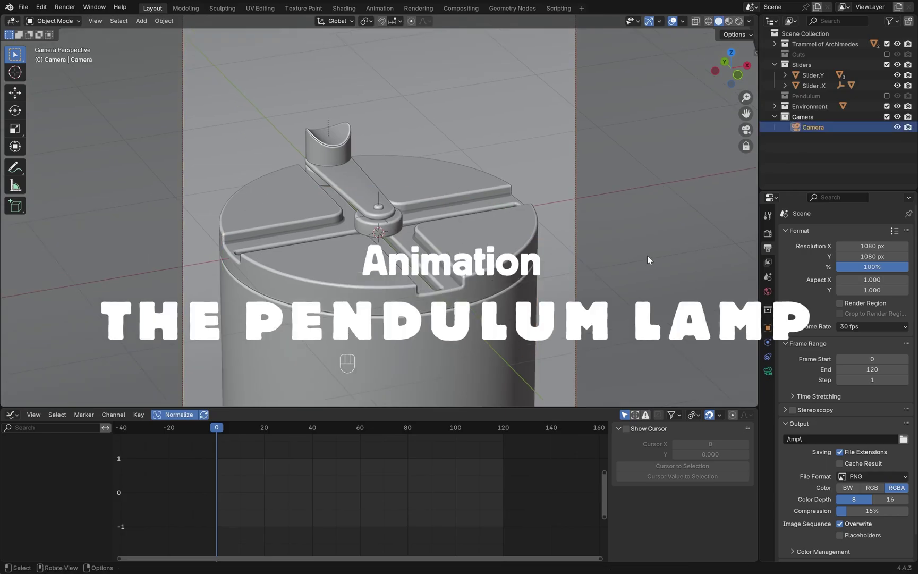
Step: Enable the Pendulum collection, expand it, and select the Pendulum.Rotation empty
left_click(799, 155)
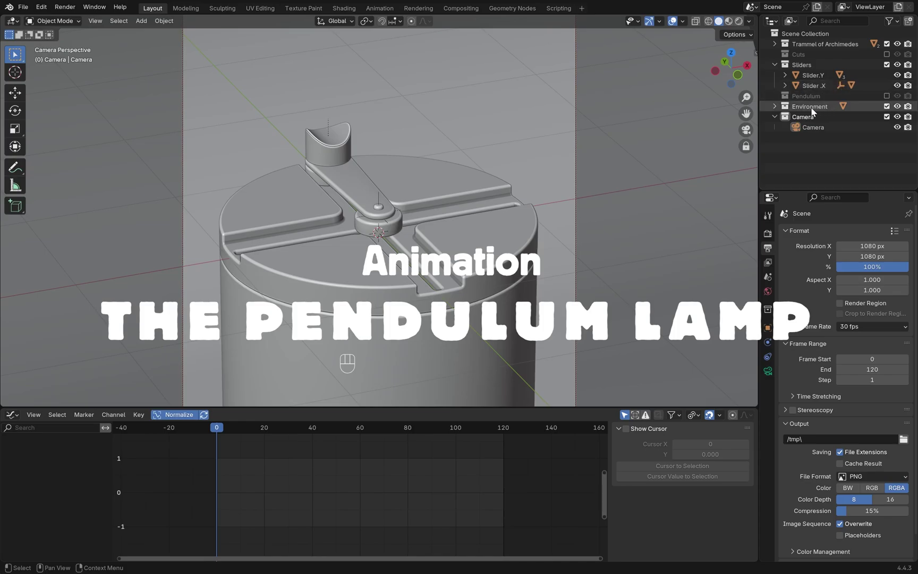
left_click(886, 96)
left_click(775, 96)
left_click(828, 106)
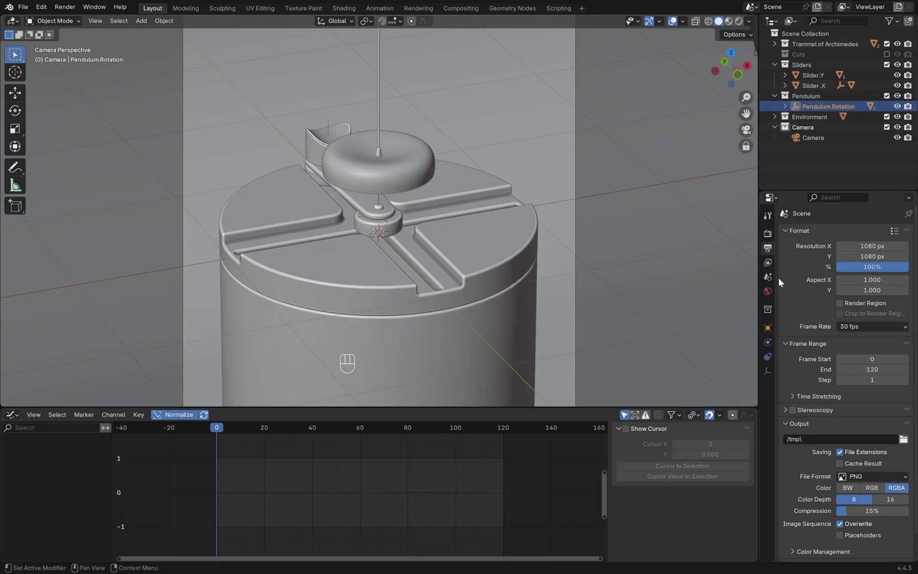
Step: Set Pendulum.Rotation's Y rotation to 35° and keyframe it at frame 0
left_click(767, 327)
mouse_move(859, 309)
left_mouse_down()
mouse_move(840, 308)
mouse_move(882, 308)
mouse_move(862, 309)
left_mouse_up()
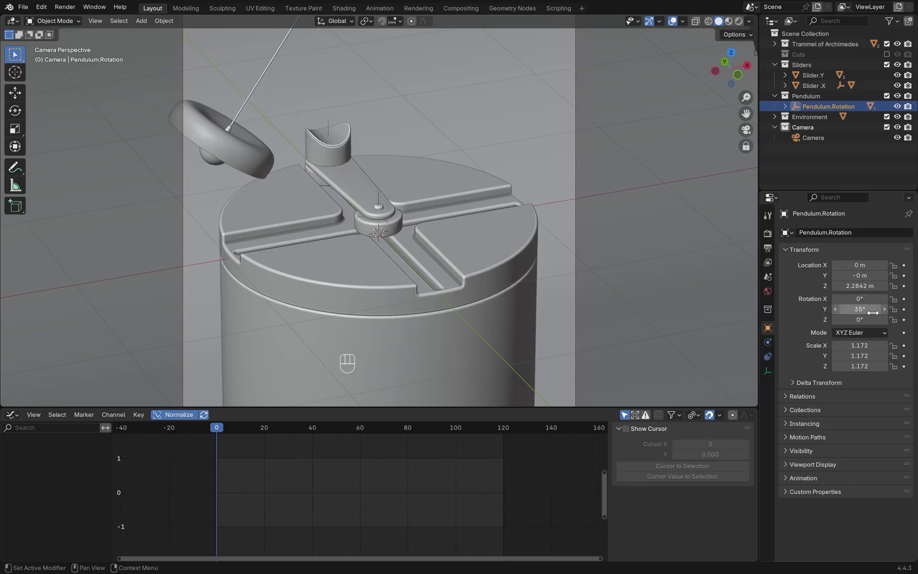
left_click(903, 310)
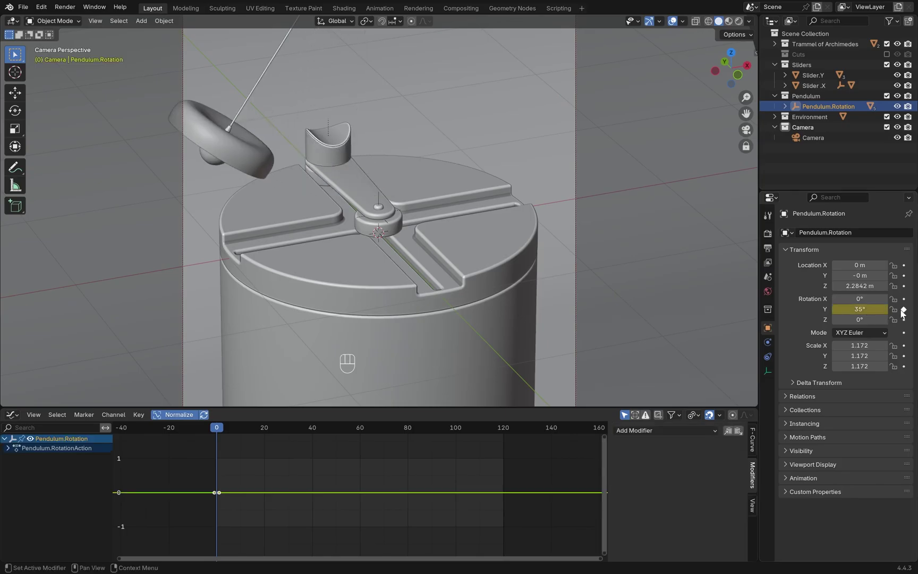
Step: Keyframe Pendulum.Rotation's Y rotation at -35° on frame 60
left_click_drag(218, 430, 360, 429)
key("minus")
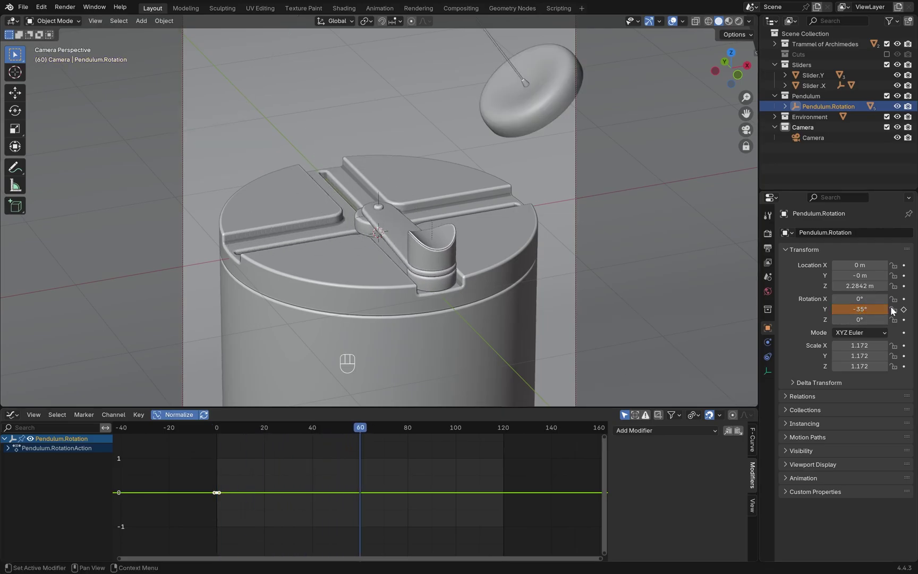
left_click(904, 310)
Step: Copy the pendulum's frame 0 keyframe to frame 120 to close the loop
left_click(504, 427)
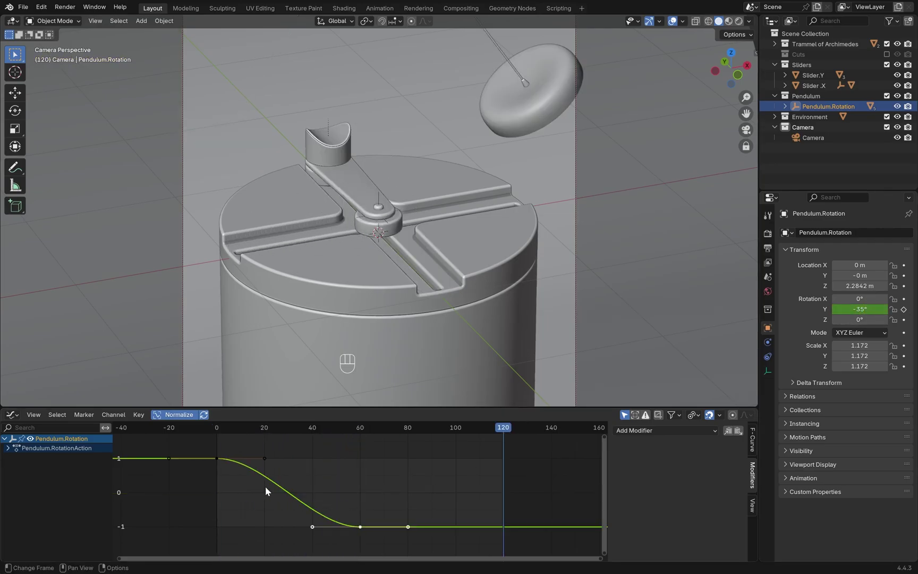
left_click_drag(198, 471, 241, 442)
key("ctrl+c")
key("ctrl+v")
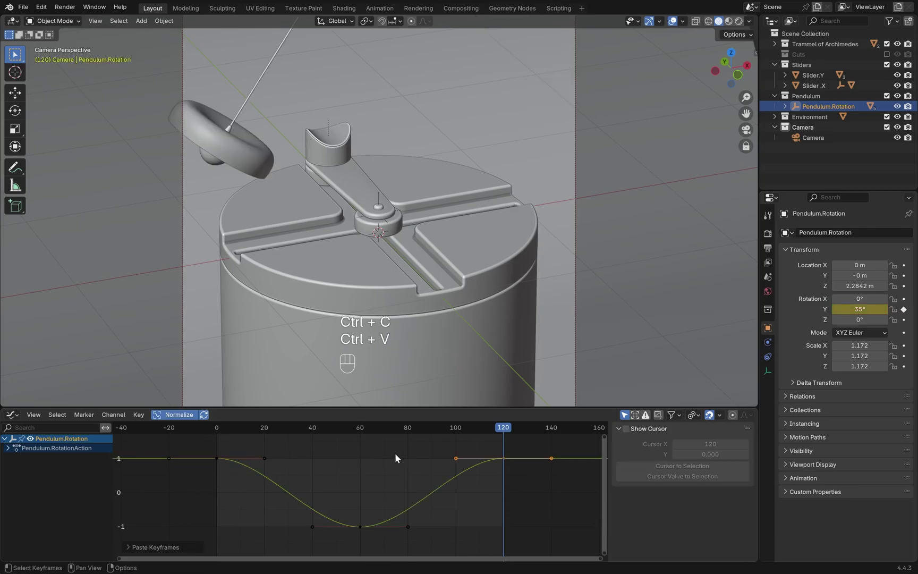
Step: Preview the pendulum swing and rotate the Wavy.Cylinder 90° about the global Z axis
left_click_drag(371, 427, 429, 431)
key("space")
key("space")
key("KP_1")
scroll(531, 333, "up", 6)
left_click(385, 275)
key("r")
key("z")
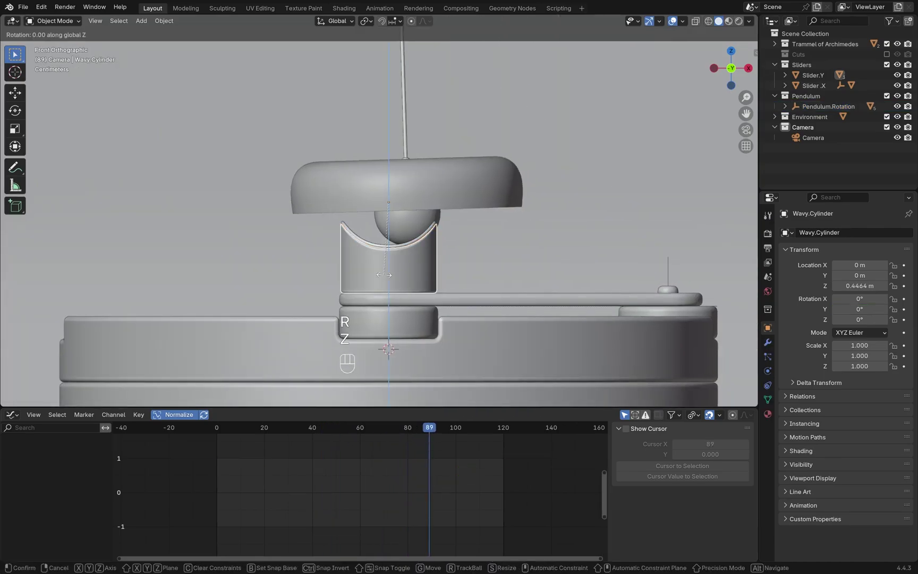
key("KP_9")
key("KP_0")
key("KP_Enter")
Step: Check the swing from the side and scale all of Pendulum.Rotation's keyframe handles out to about 32 frames each side
key("KP_3")
left_click_drag(433, 428, 400, 428)
left_click(829, 106)
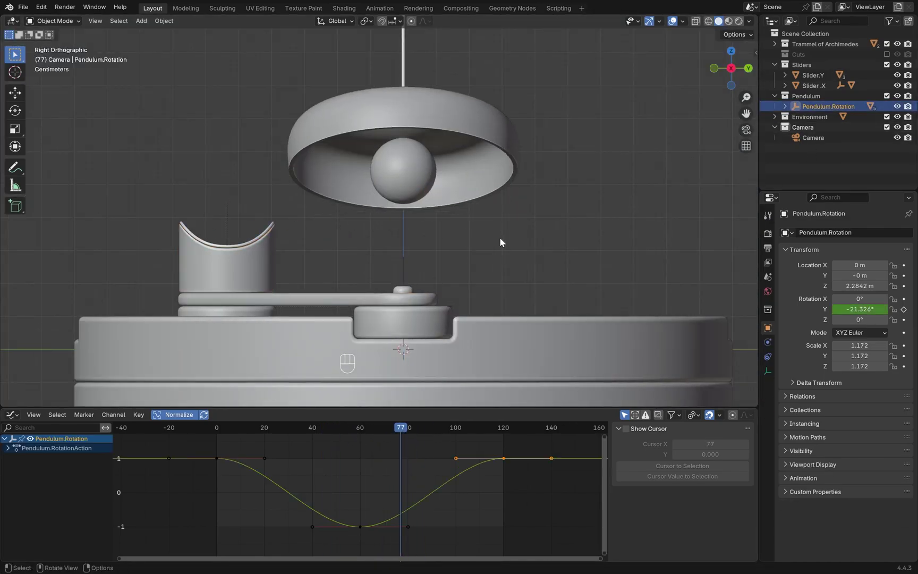
scroll(496, 238, "down", 3)
key("space")
key("space")
mouse_move(448, 257)
middle_mouse_down()
mouse_move(467, 243)
mouse_move(433, 259)
middle_mouse_up()
key("a")
key("s")
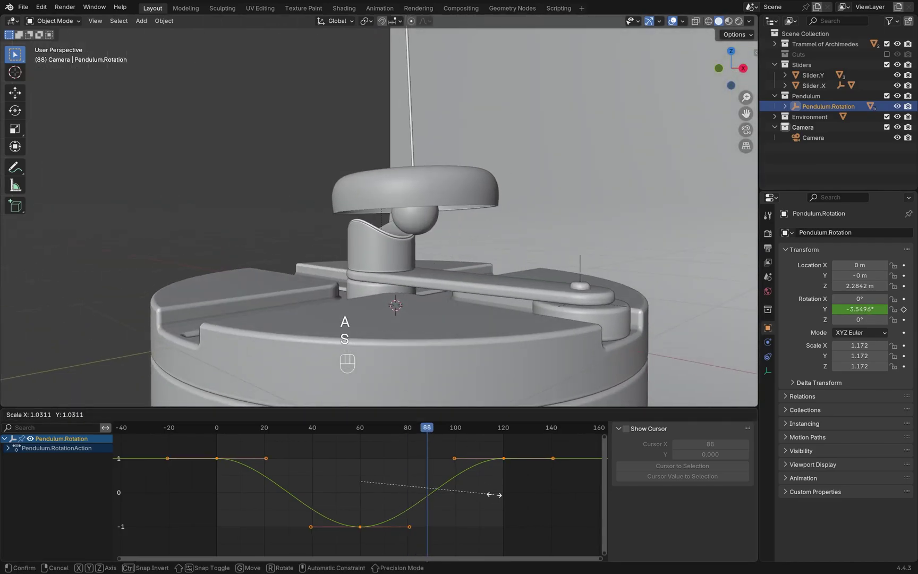
left_click(567, 486)
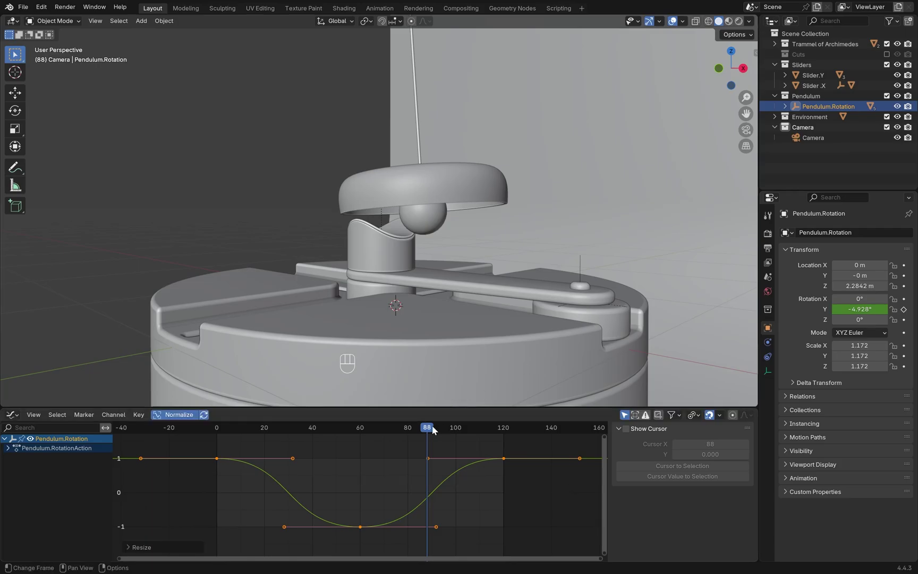
Step: Play the swing through the camera and adjust the camera framing around the lamp and mechanism
left_click_drag(432, 425, 455, 425)
key("KP_0")
key("space")
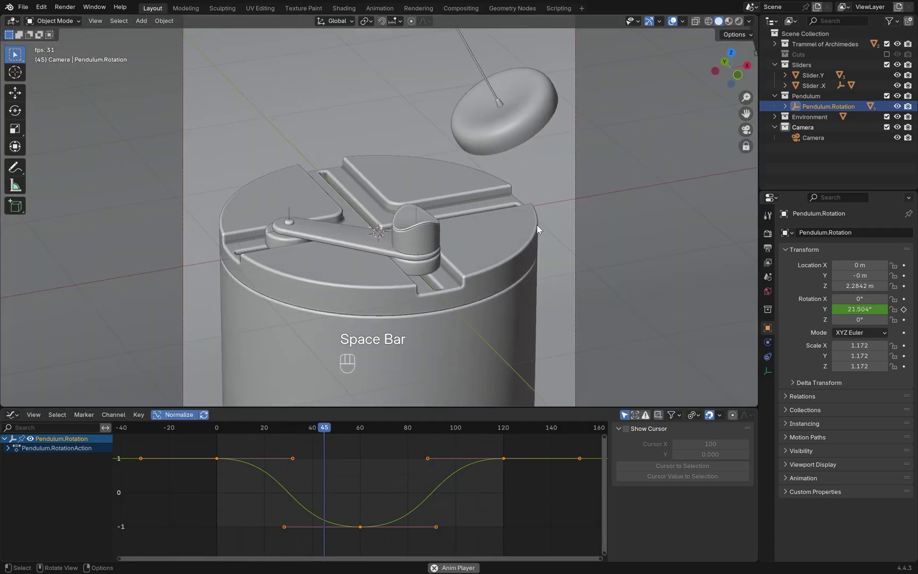
key("space")
mouse_move(439, 343)
middle_mouse_down("shift")
mouse_move(442, 332)
mouse_move(491, 340)
mouse_move(452, 347)
middle_mouse_up("shift")
key("space")
key("space")
left_click(458, 339)
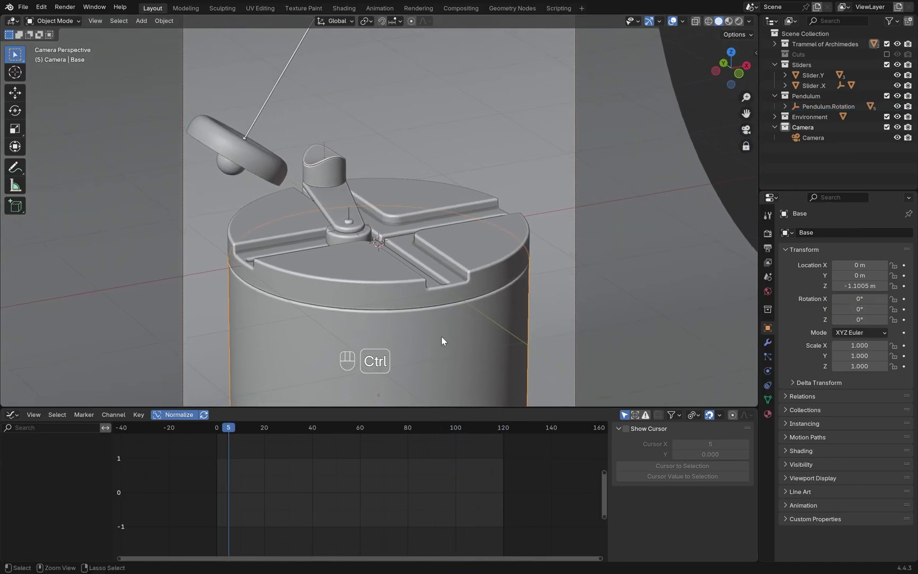
key("space")
key("space")
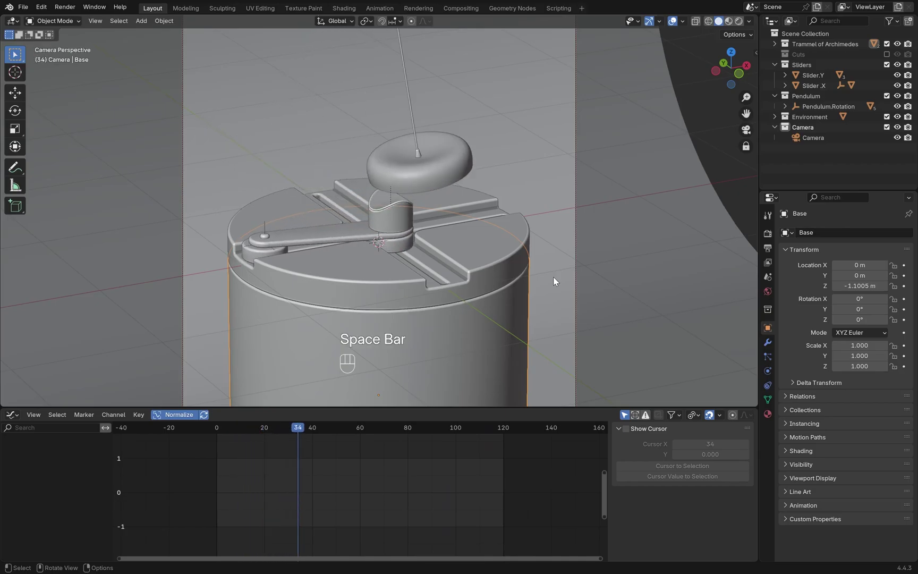
Step: Check the lamp's pass over the wavy cylinder and lengthen Pendulum.Rotation's keyframe handles to about 43 frames each side
key("KP_3")
key("space")
left_click(433, 431)
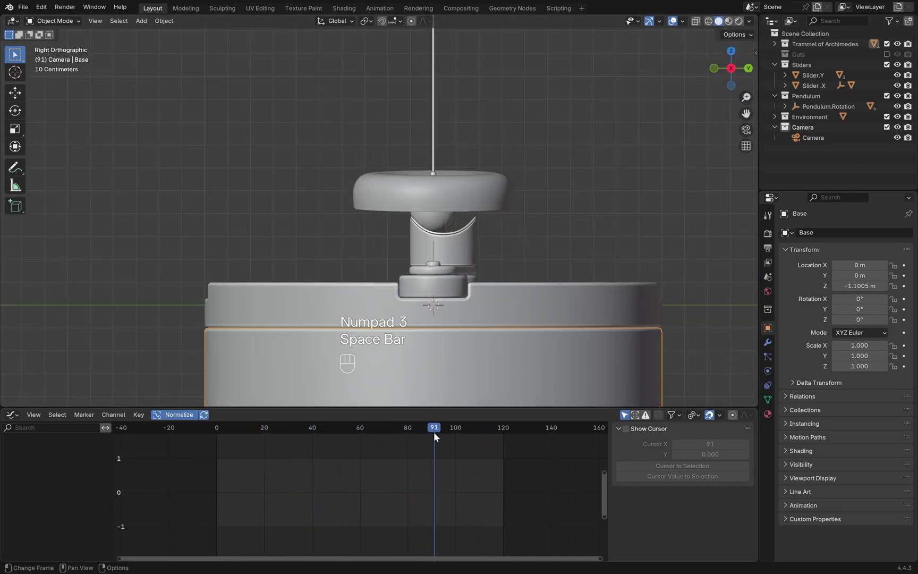
key("KP_1")
left_click(803, 106)
key("s")
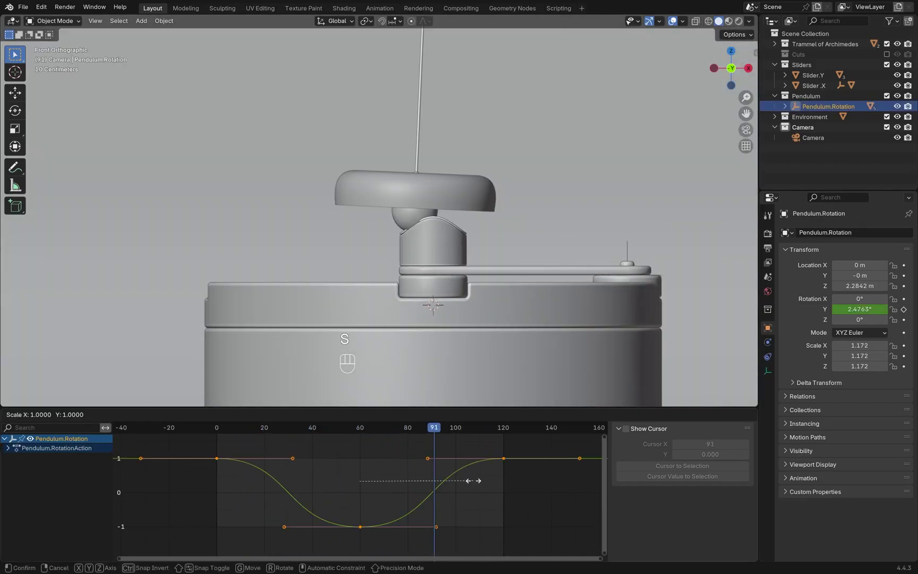
left_click(513, 481)
Step: Replay the sharpened swing in the orthographic and camera views, and orbit the camera slightly around the mechanism
key("space")
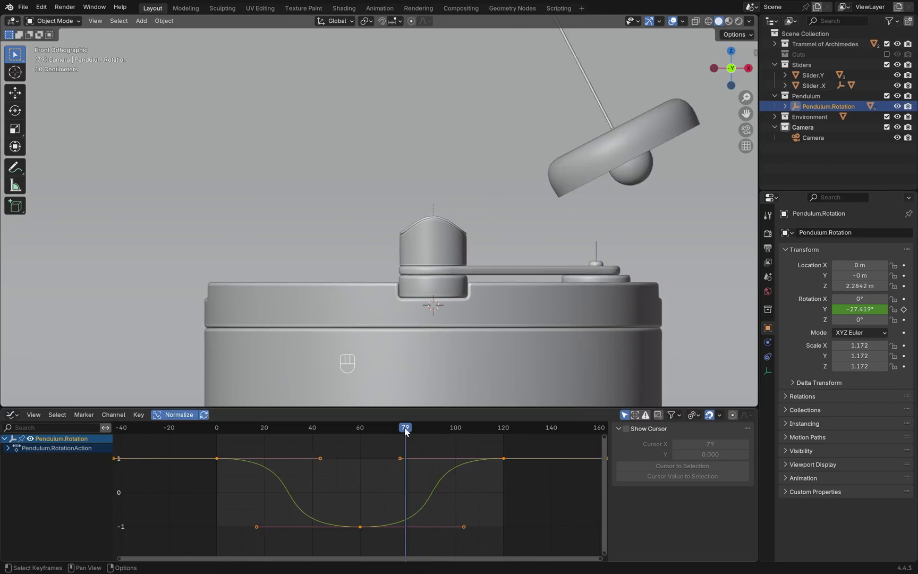
key("KP_3")
key("KP_0")
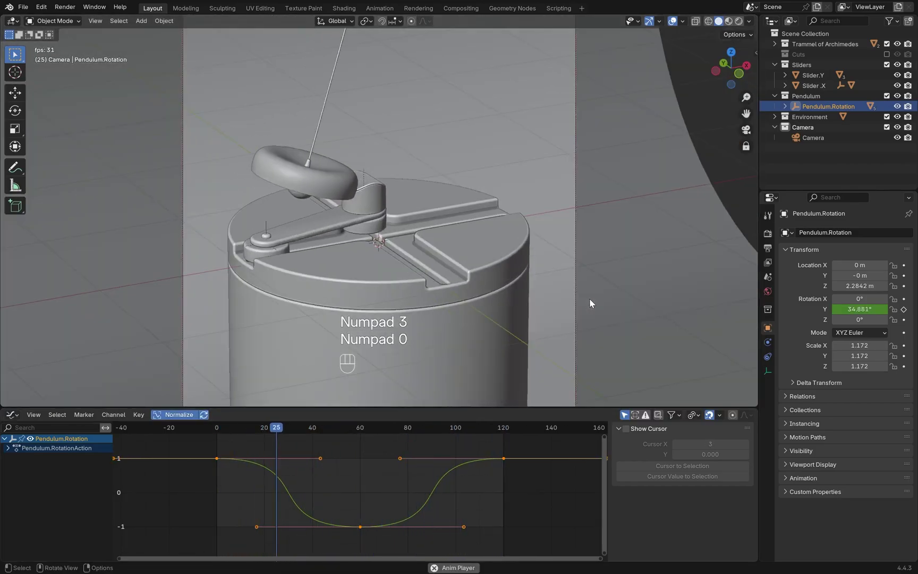
left_click(443, 432)
key("space")
left_click_drag(443, 444, 485, 412)
left_click(425, 359)
key("space")
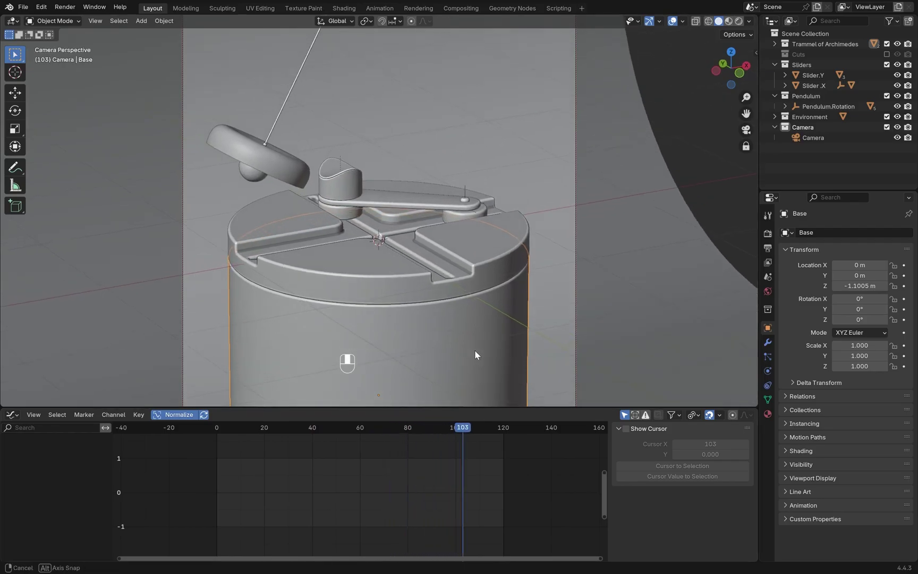
key("space")
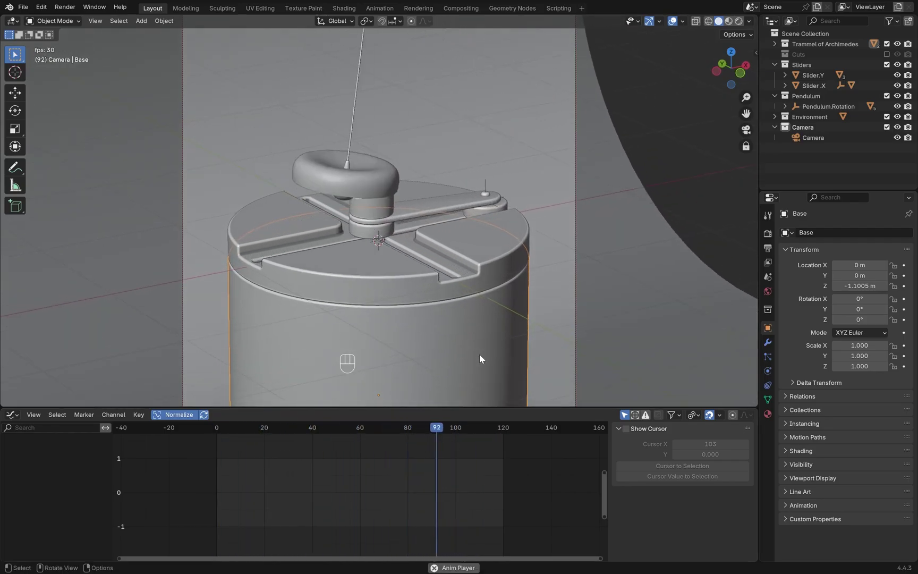
key("space")
Step: Move the Background backdrop about 0.97 m along the global X axis
left_click(458, 141)
key("g")
key("x")
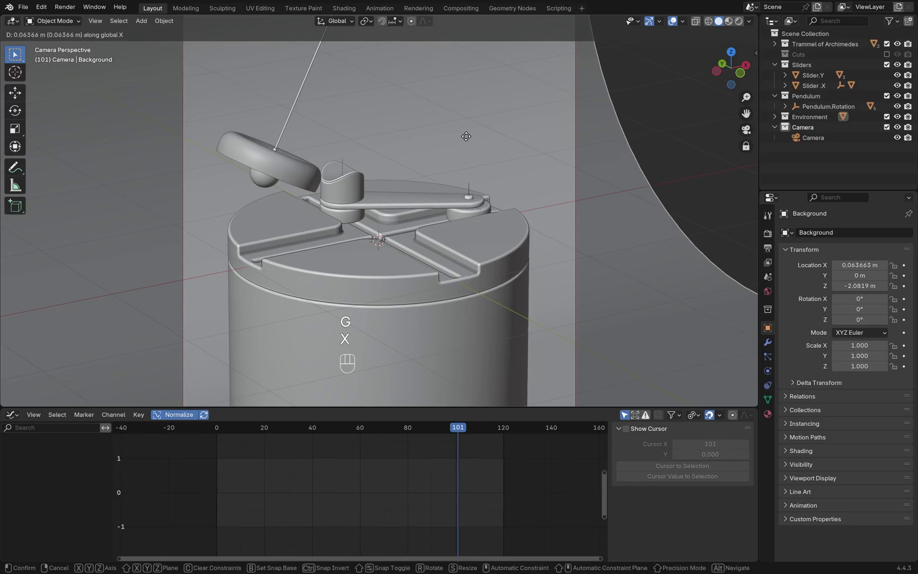
left_click(582, 127)
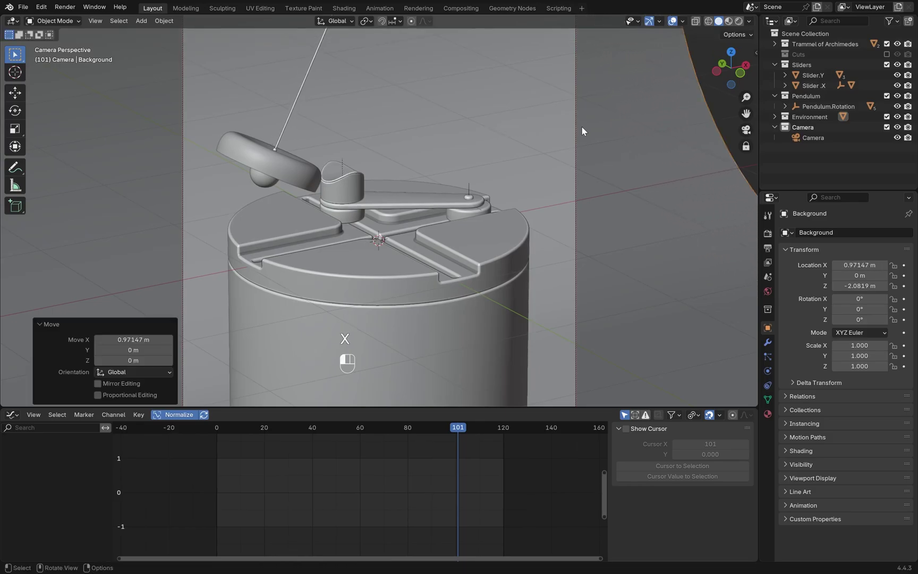
Step: Set the camera's viewport Passepartout opacity to 1.000 so everything outside its frame is fully blacked out
left_click(812, 138)
left_click(769, 371)
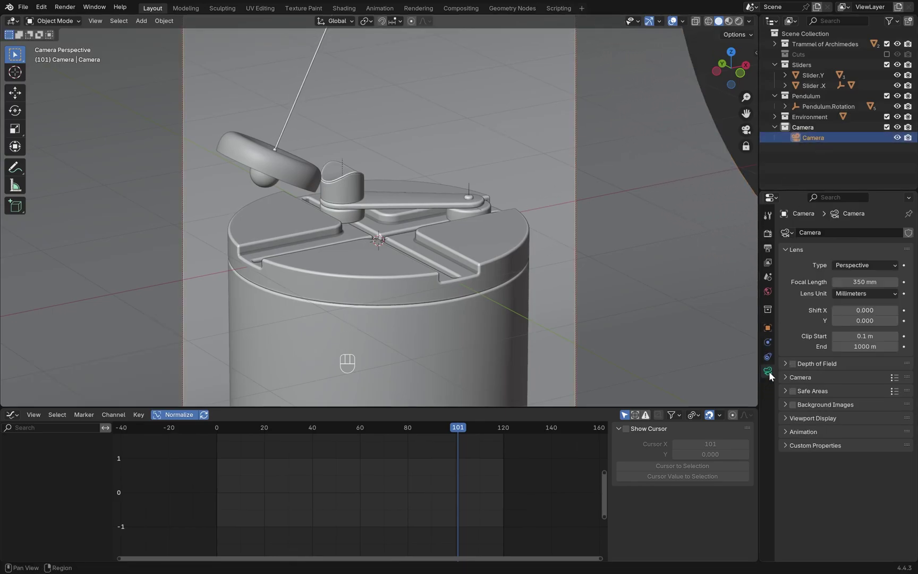
left_click(785, 418)
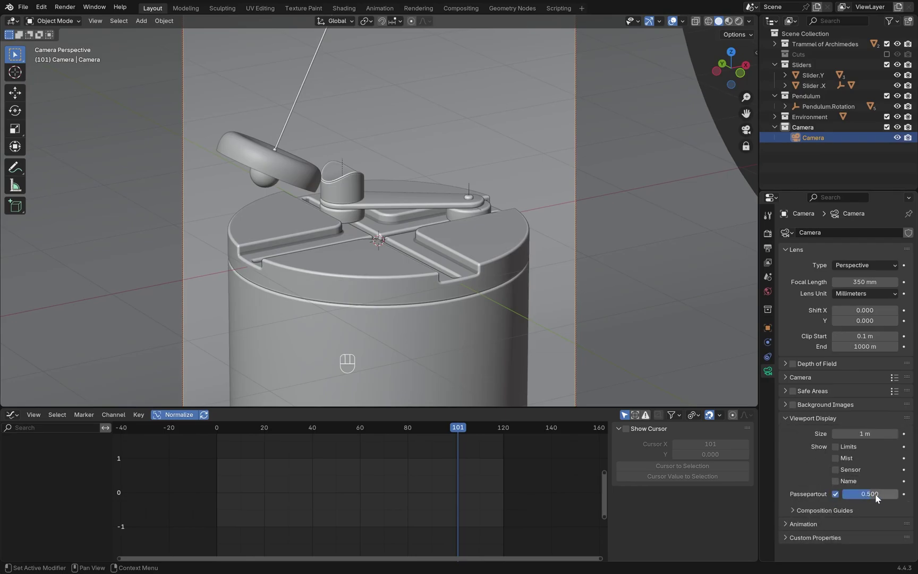
left_click_drag(871, 494, 897, 494)
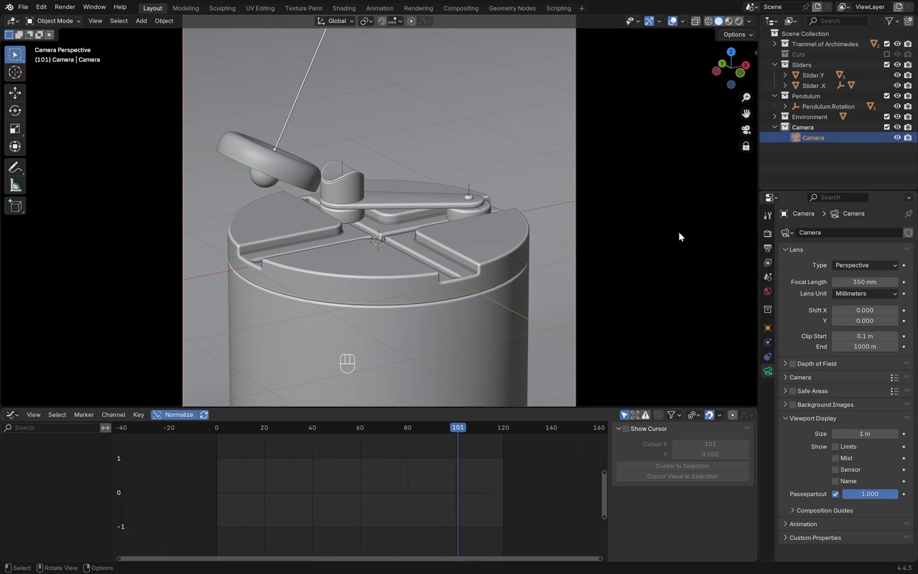
Step: Shrink the Graph Editor to enlarge the camera viewport, and unlock the camera from view navigation
left_click_drag(539, 410, 539, 555)
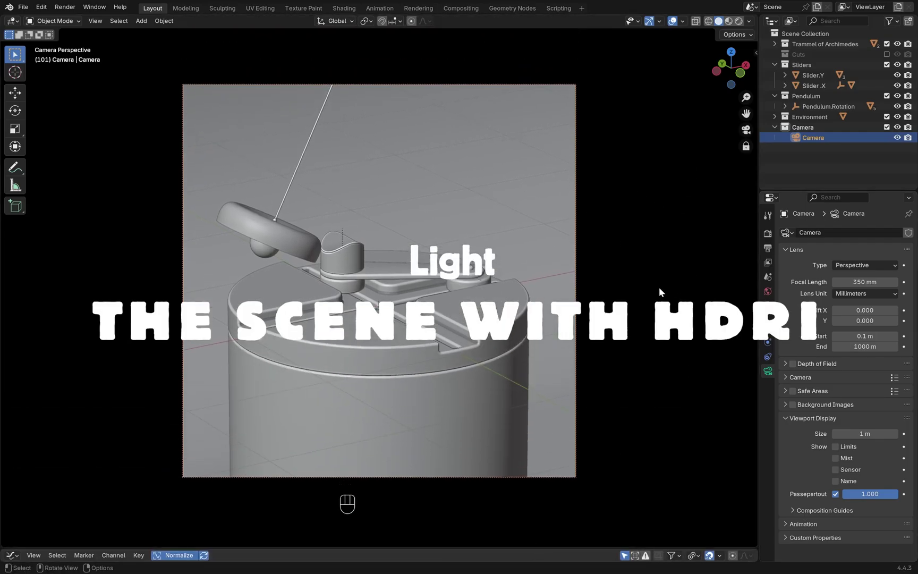
left_click(746, 146)
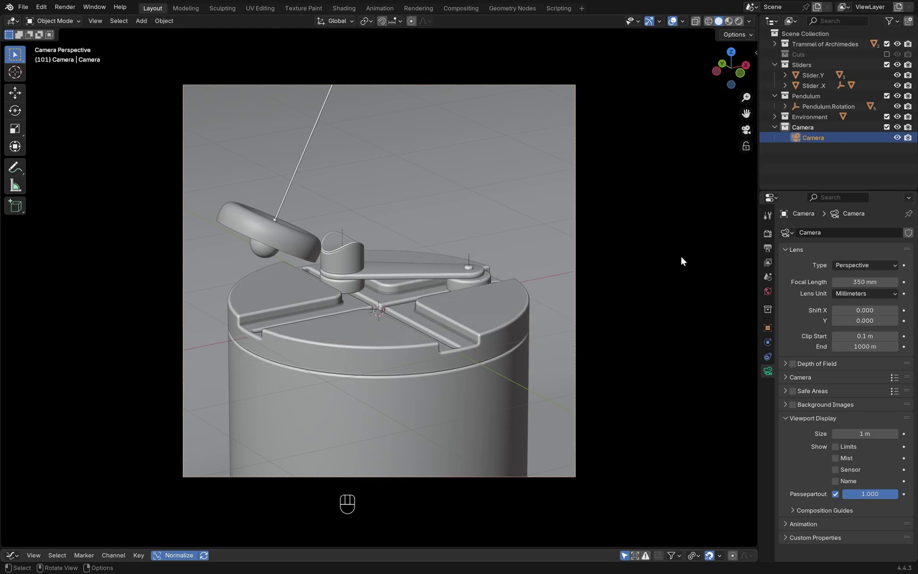
scroll(426, 386, "up", 1)
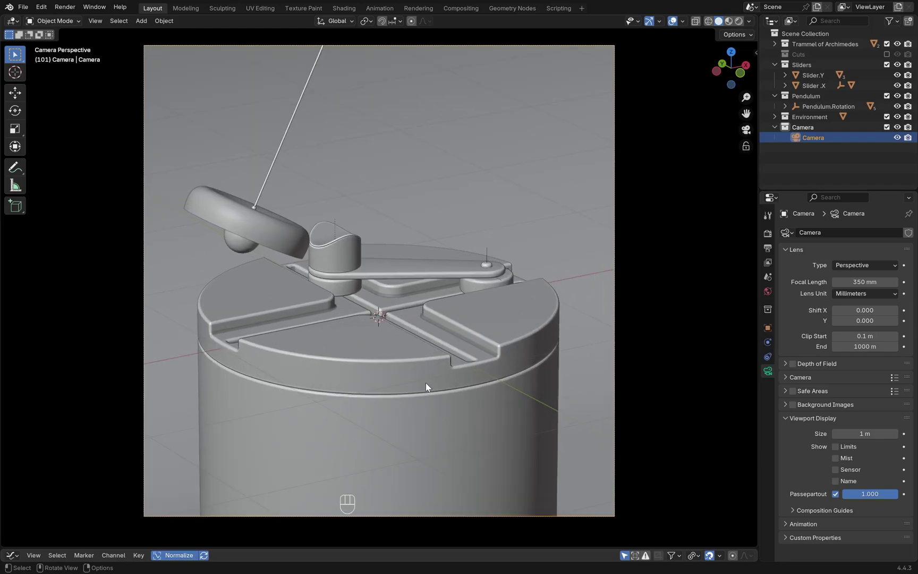
Step: Set the Cycles render device to OptiX with the NVIDIA GeForce RTX 4060 Laptop GPU and save the preferences
left_click(41, 7)
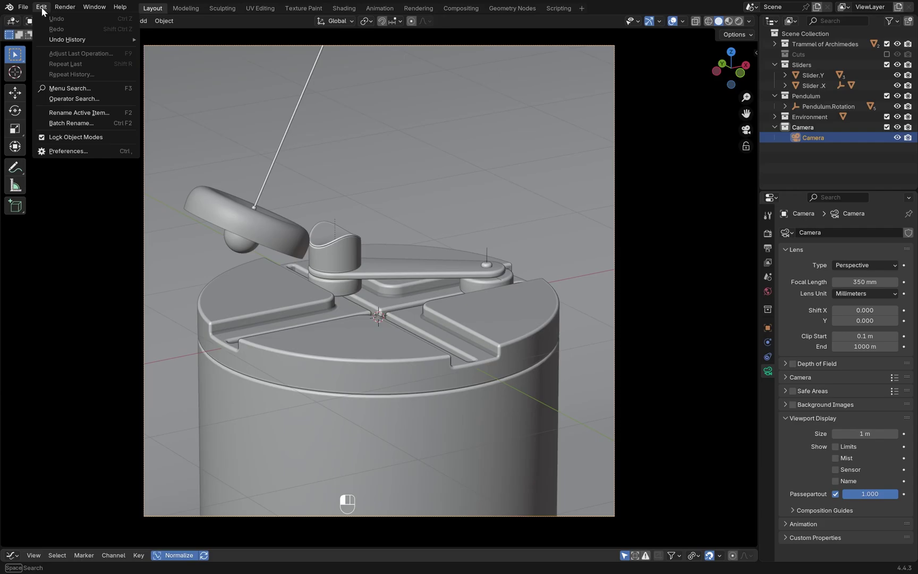
left_click(69, 151)
left_click(26, 187)
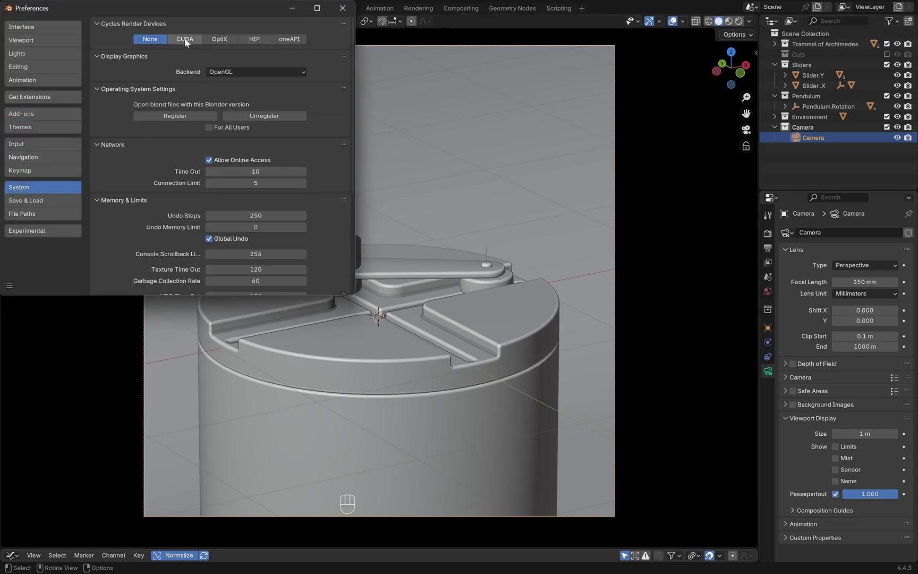
left_click(224, 40)
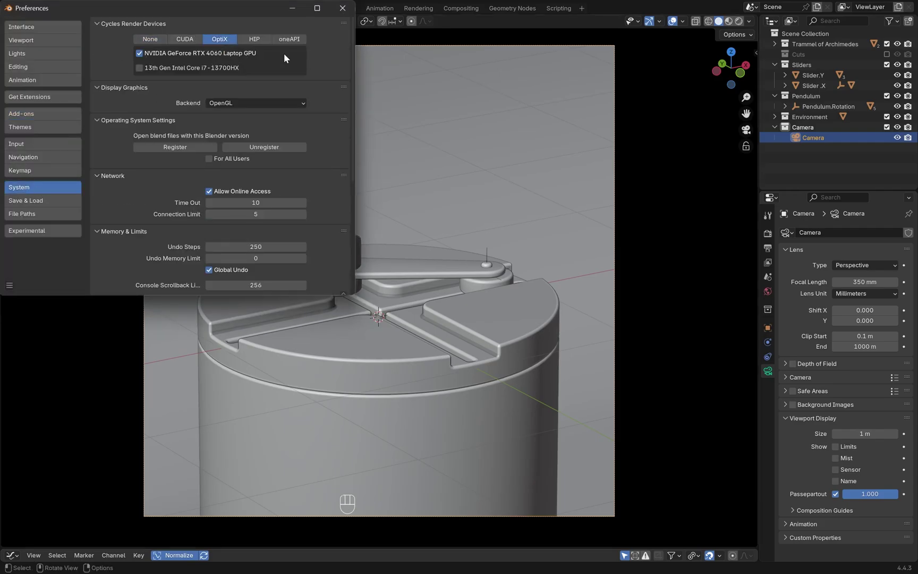
left_click(11, 284)
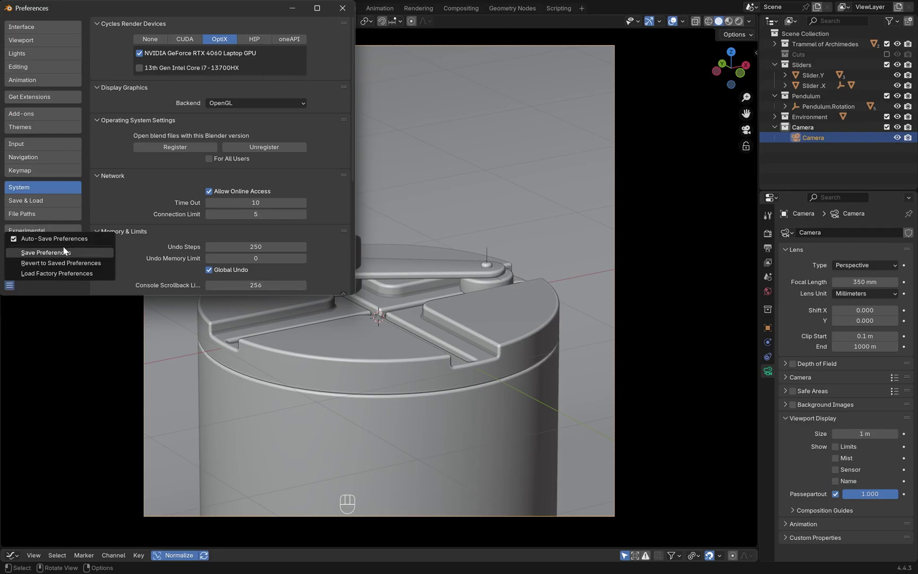
left_click(48, 252)
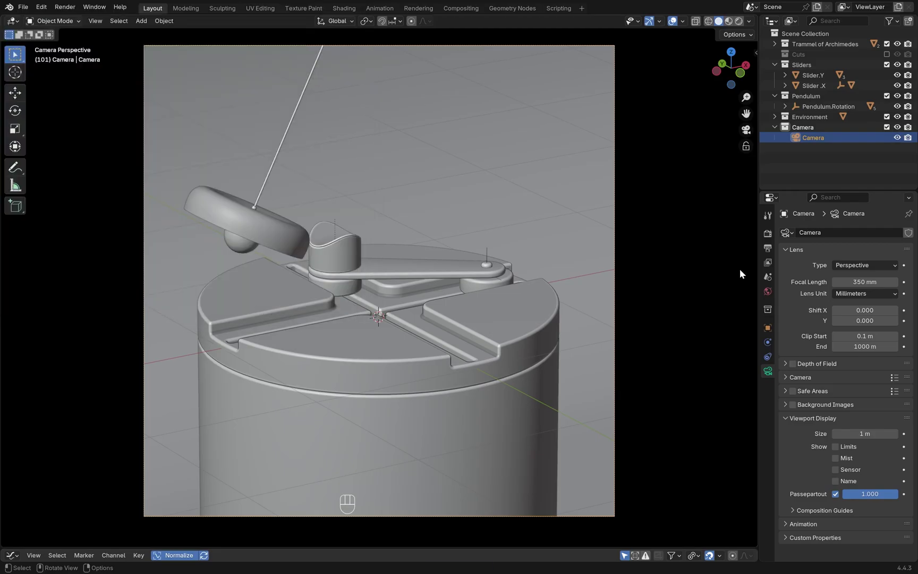
Step: Switch the scene's render engine to Cycles and its device to GPU Compute
left_click(769, 234)
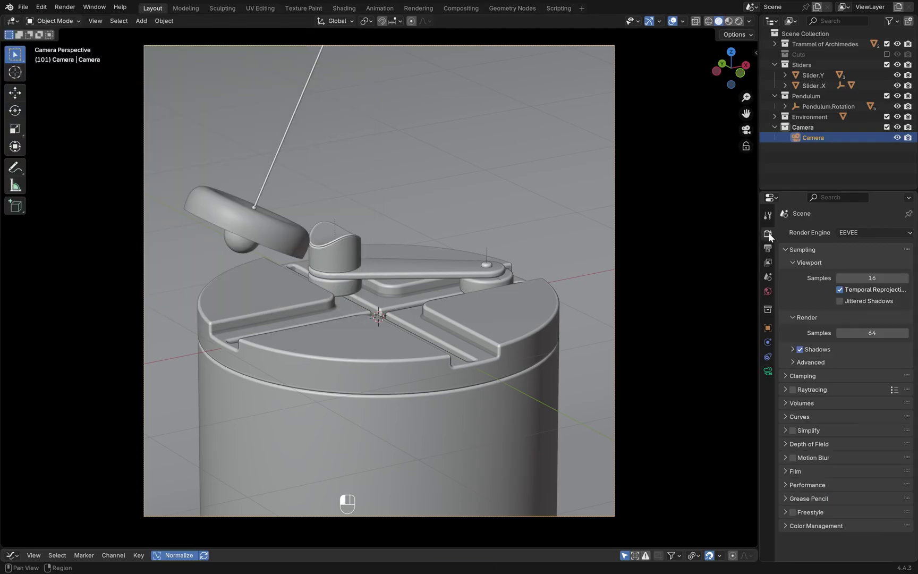
left_click(855, 234)
left_click(854, 267)
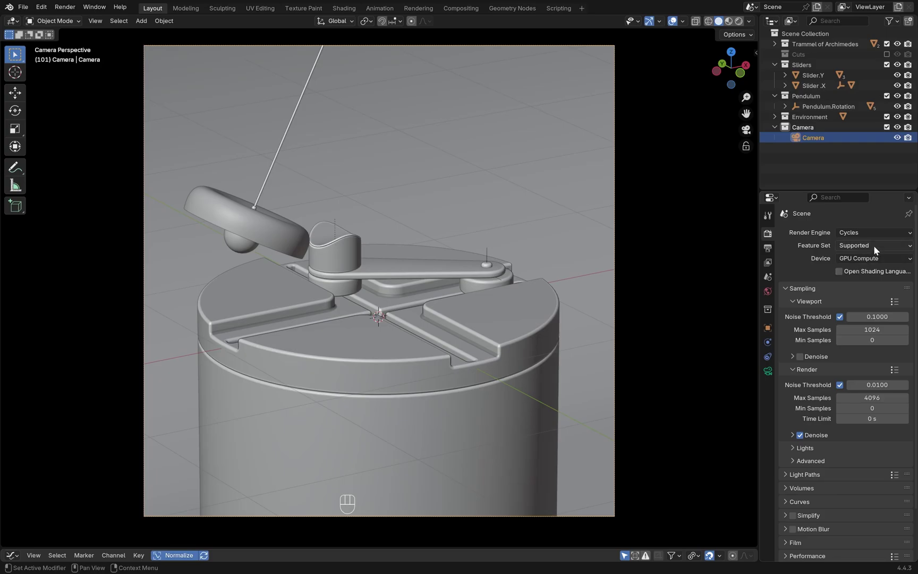
left_click(861, 259)
left_click(847, 283)
Step: Set the Cycles max samples to 128 for both the viewport and the render
left_click(877, 329)
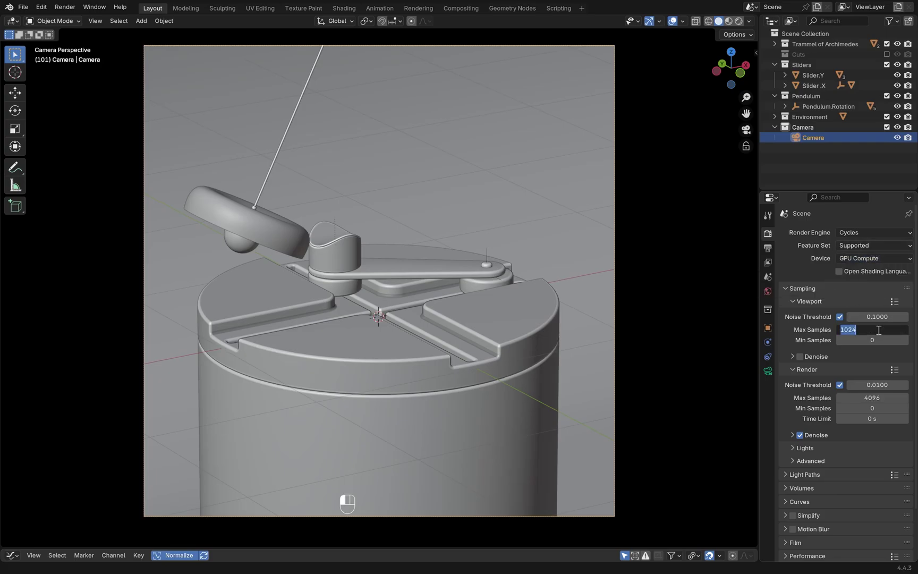
left_click(869, 397)
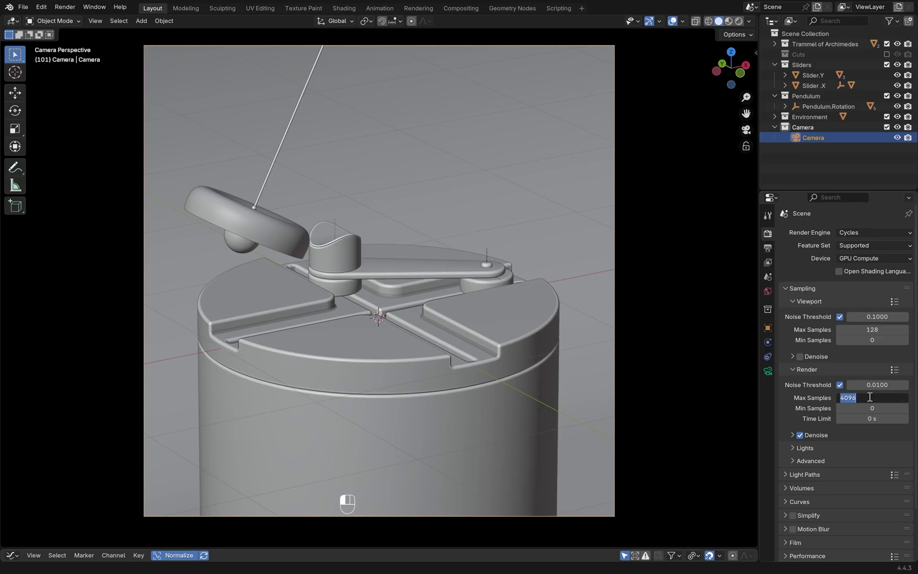
key("Return")
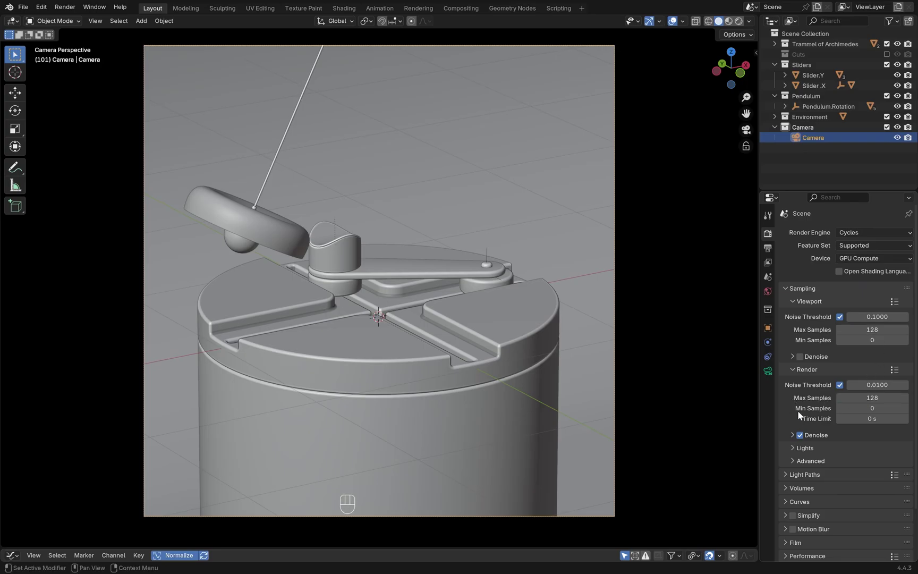
Step: Choose a Color Management Look for the AgX view transform
scroll(795, 406, "down", 2)
left_click(785, 555)
scroll(811, 449, "down", 4)
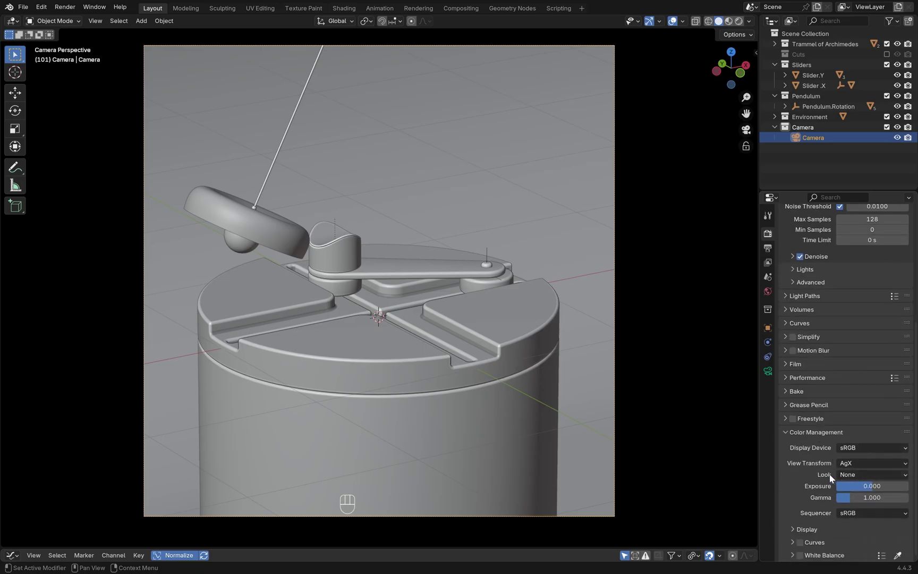
left_click(861, 475)
left_click(844, 402)
scroll(845, 372, "up", 6)
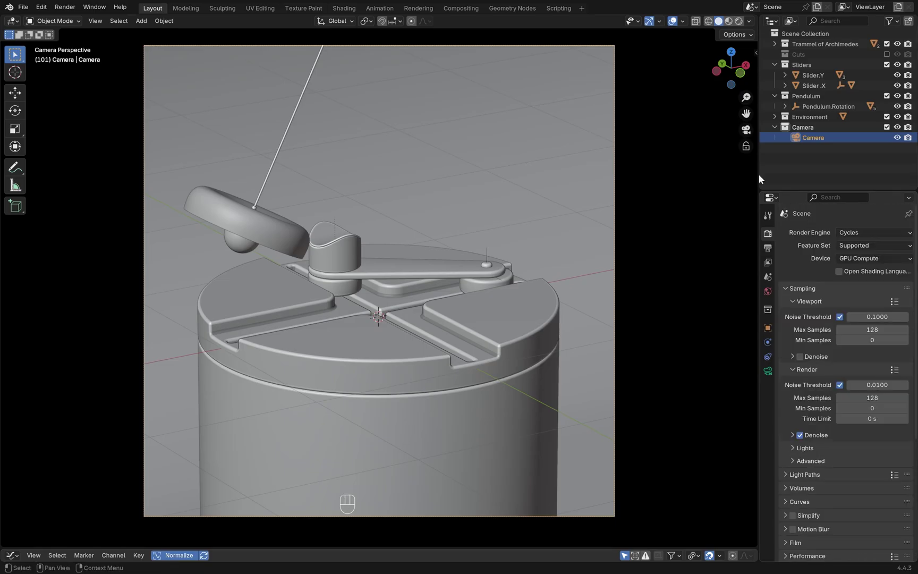
Step: Enable rendered viewport shading, split the viewport in two, and hide the toolbar, gizmos and overlays in the rendered one
left_click(738, 21)
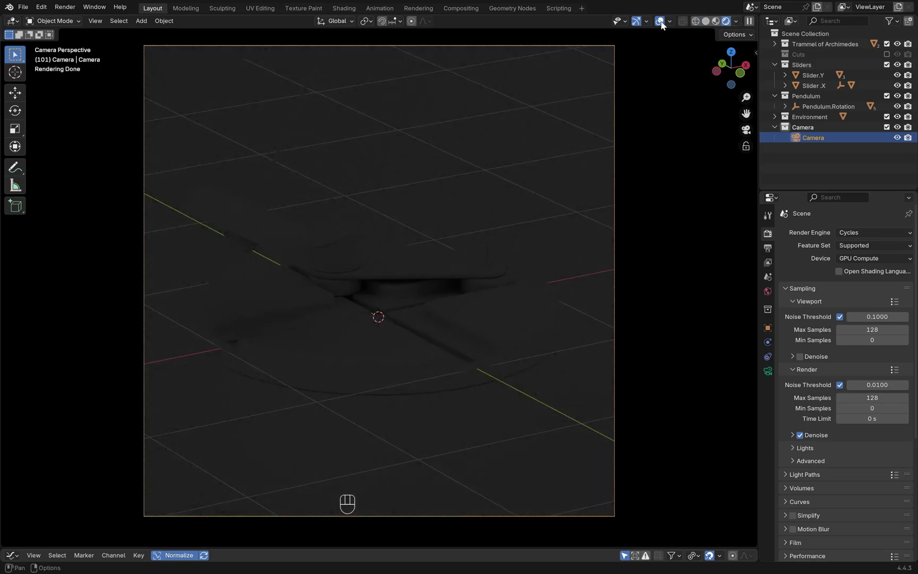
left_click_drag(754, 21, 378, 65)
key("t")
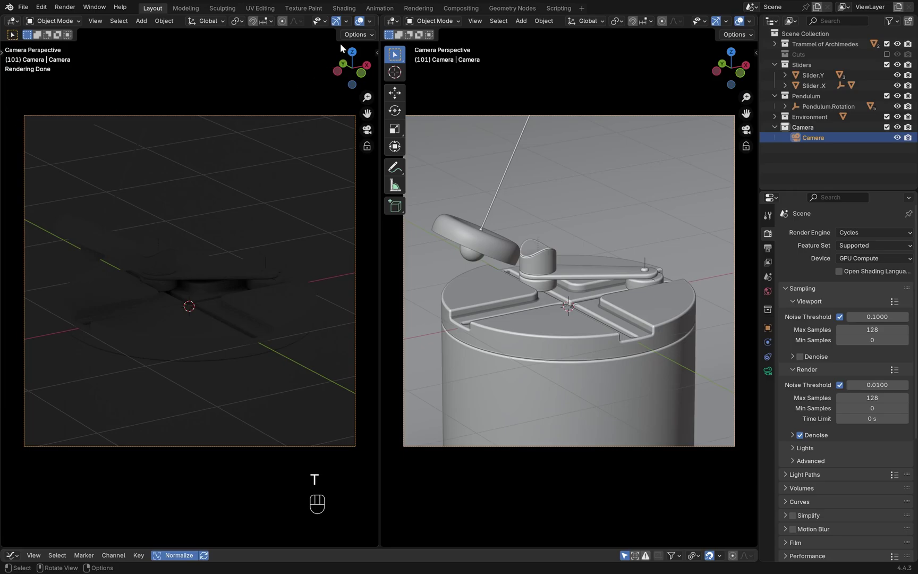
left_click(336, 22)
left_click(360, 21)
scroll(313, 21, "down", 3)
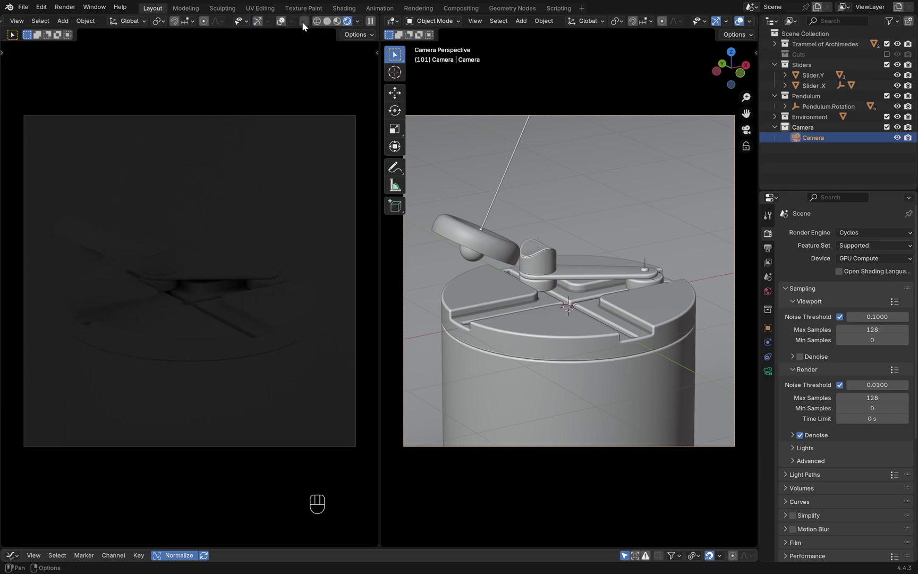
Step: Turn the second viewport into a Shader Editor without its sidebar and display the World shader's nodes
left_click(396, 20)
left_click(435, 107)
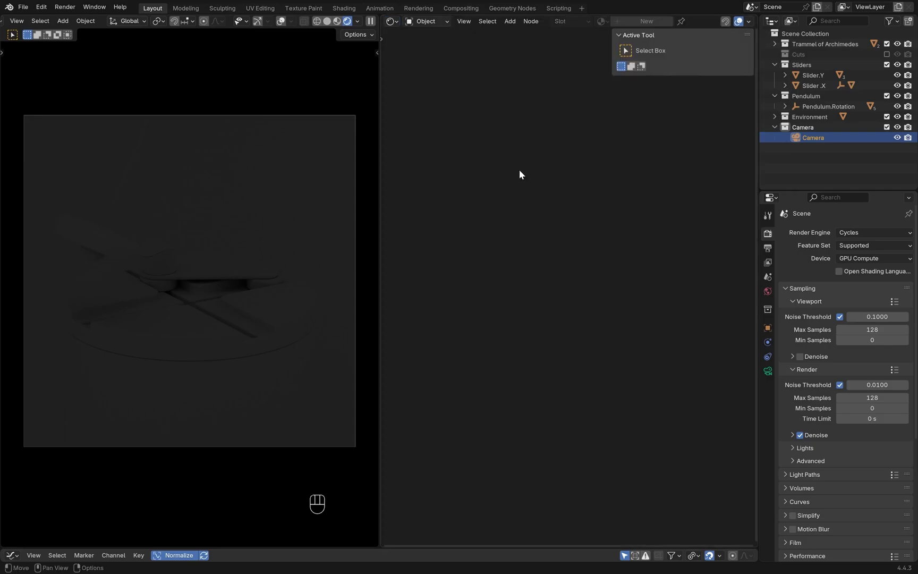
key("n")
left_click(427, 20)
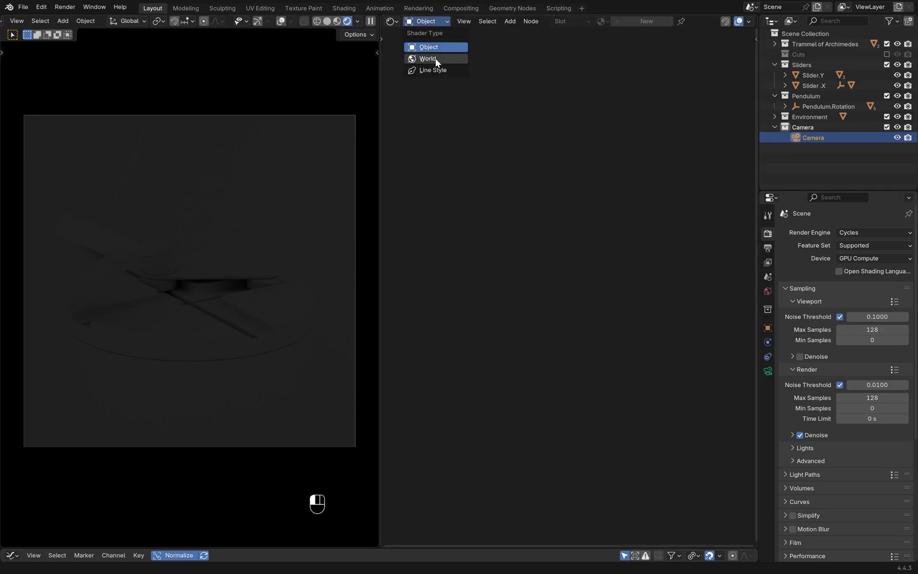
left_click(432, 59)
middle_click_drag(495, 357, 577, 356, "shift")
scroll(567, 353, "up", 3)
Step: Try to add a mapped texture setup to the World's Background node
left_click(595, 270)
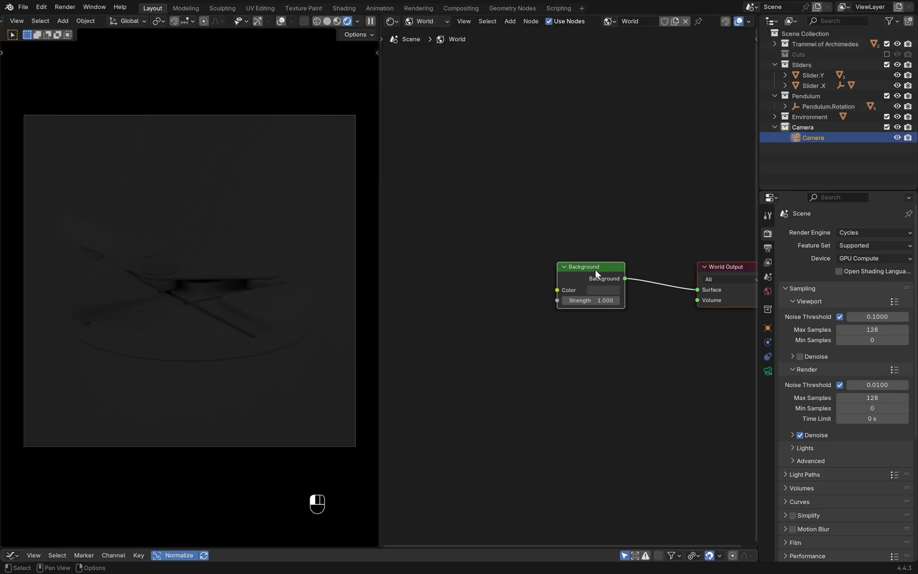
middle_click_drag(589, 267, 593, 264, "shift")
key("ctrl+t")
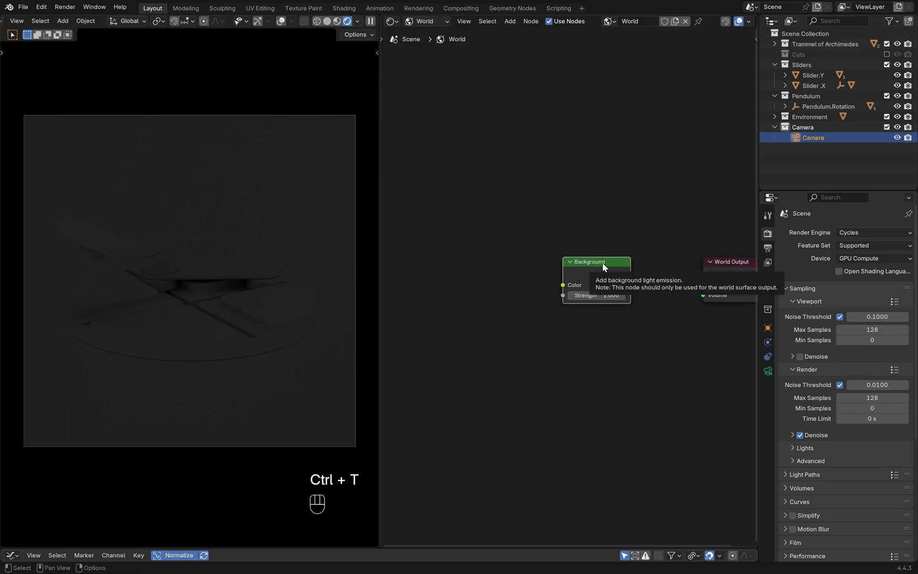
Step: Enable the Node Wrangler add-on in the preferences
left_click(50, 7)
left_click(60, 152)
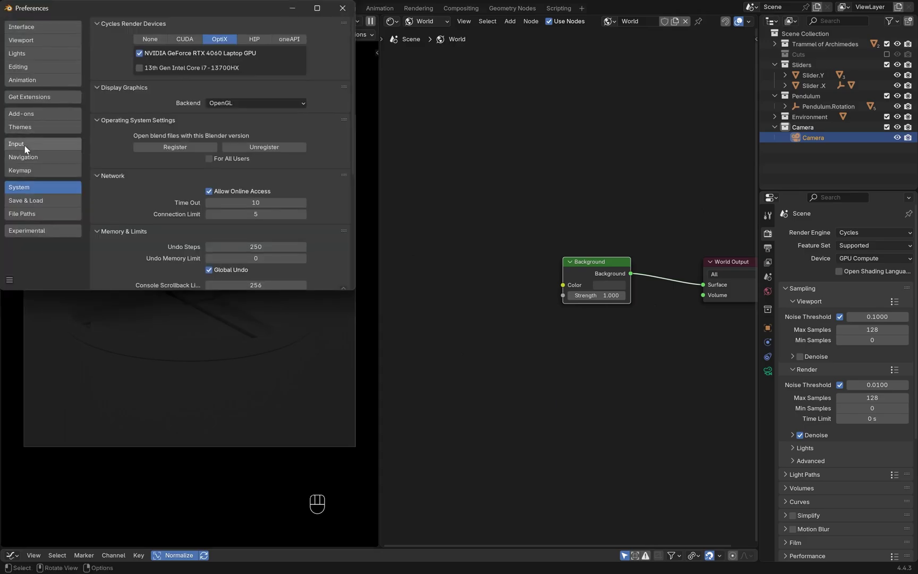
left_click(27, 113)
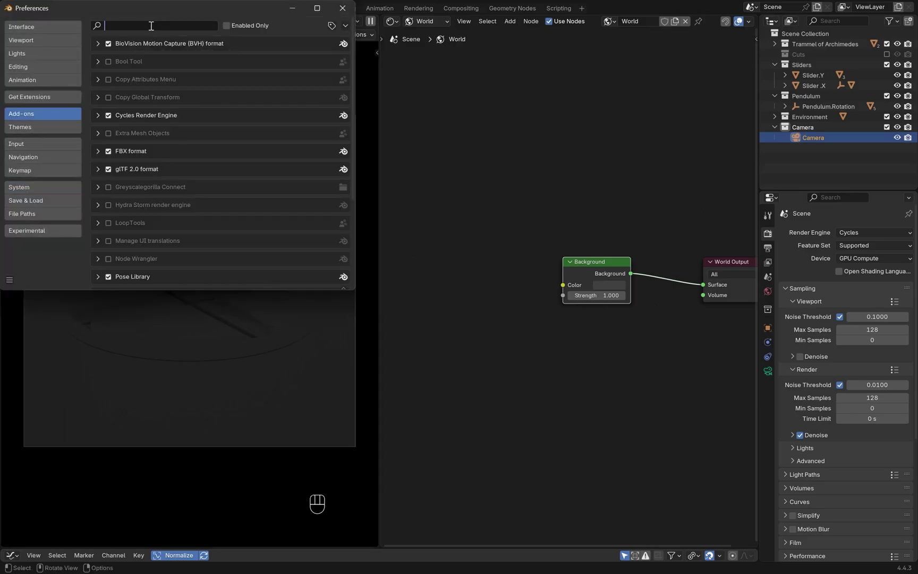
type("no")
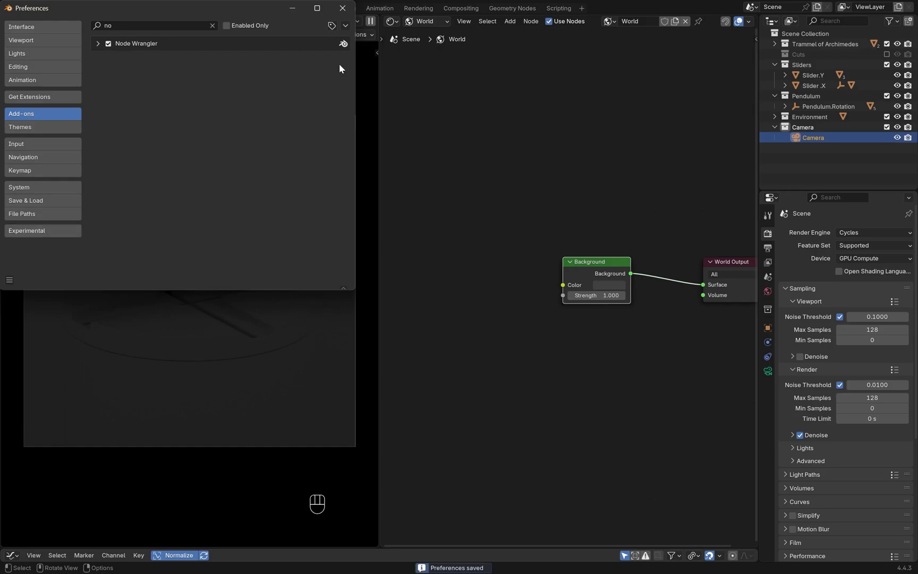
left_click(342, 8)
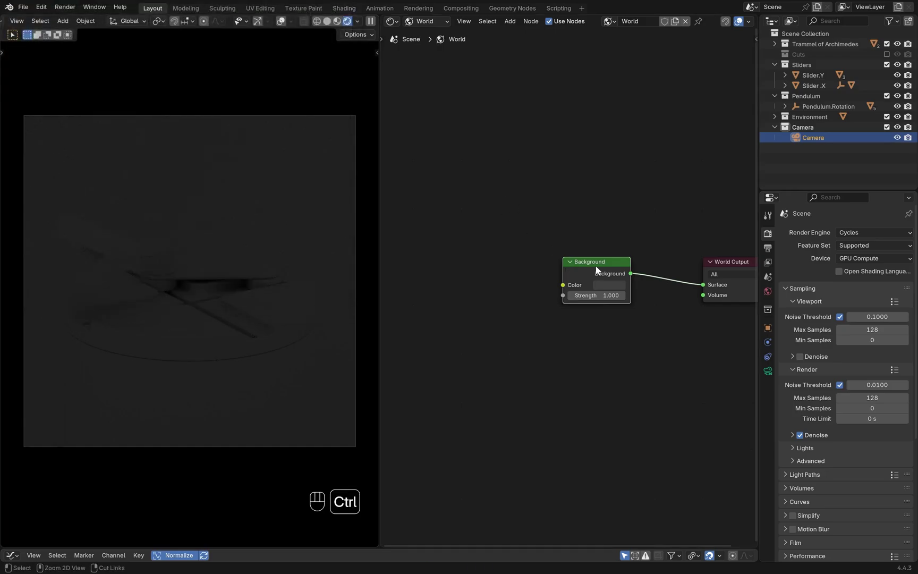
Step: Add a mapped Environment Texture setup to the World's Background node and load brown_photostudio_02_4k.exr from the HDRI folder
key("ctrl+t")
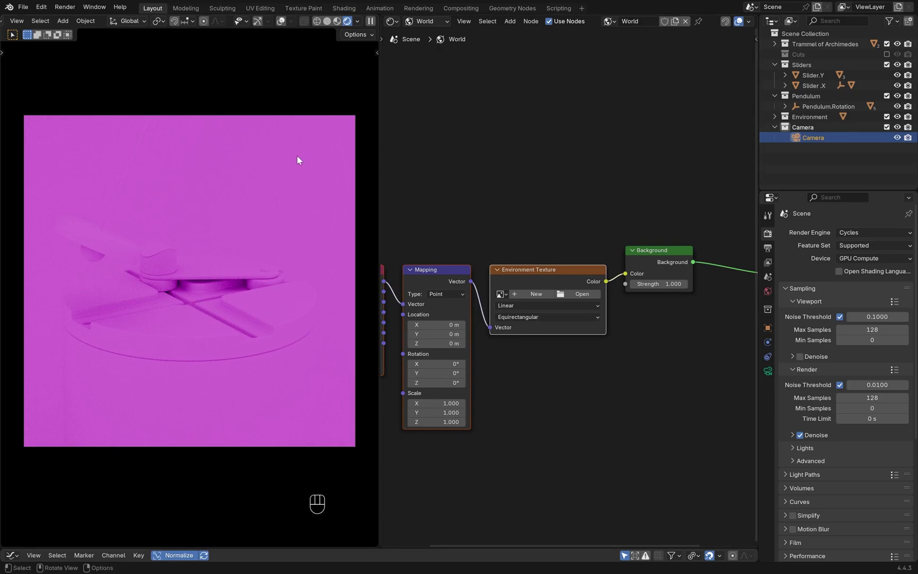
left_click(583, 295)
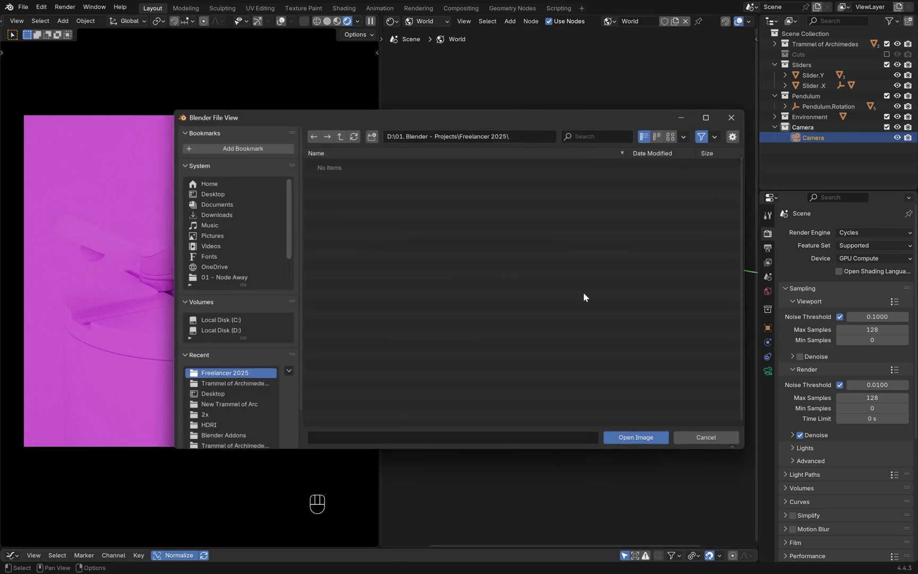
left_click(211, 424)
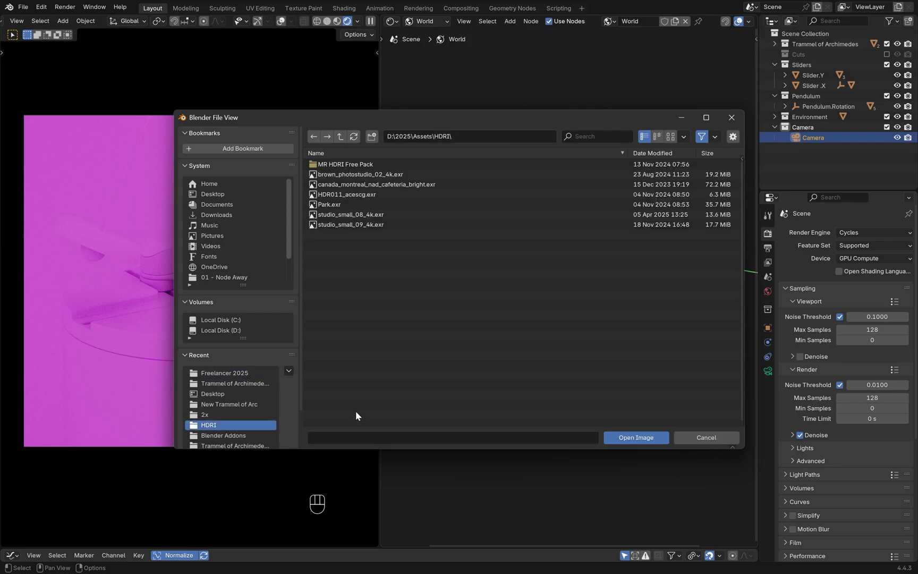
left_click(670, 136)
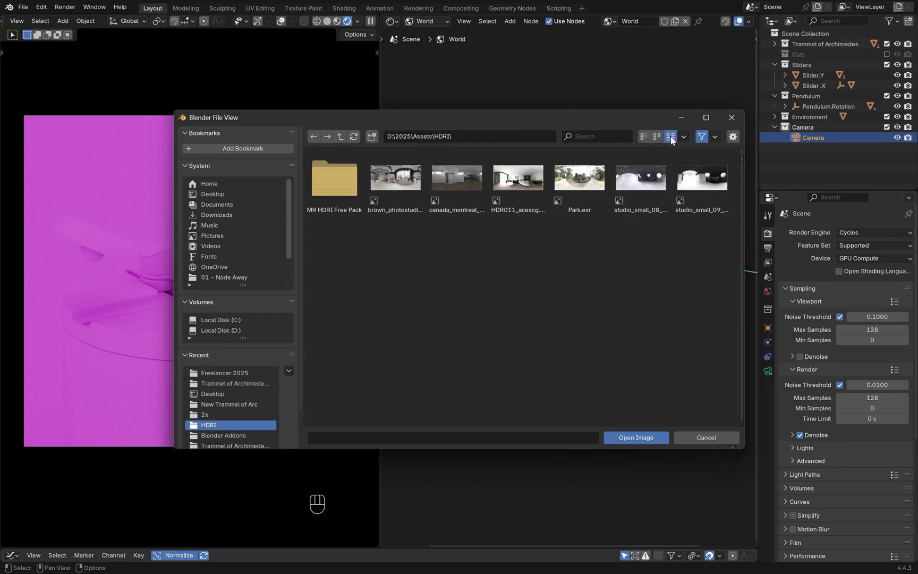
left_click(399, 179)
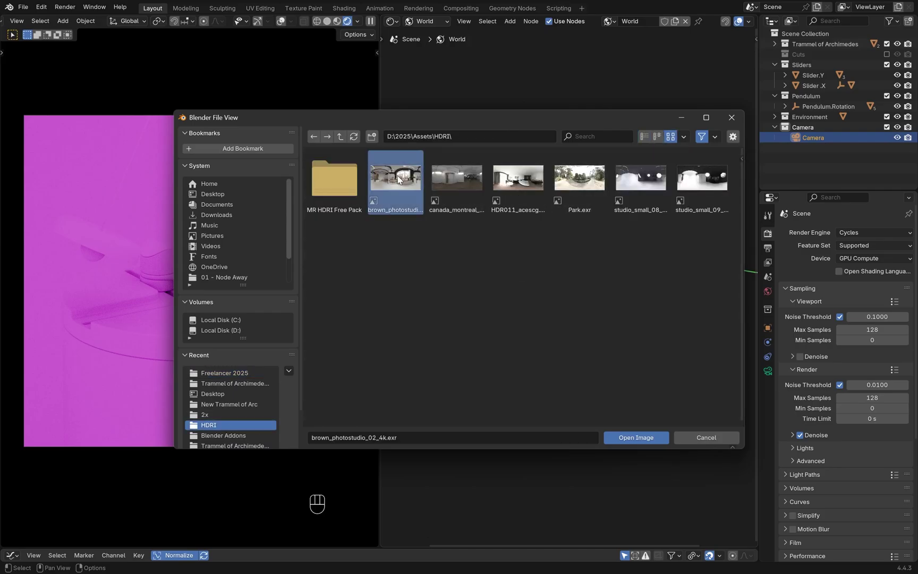
left_click(637, 437)
Step: Rotate the HDRI by setting the World Mapping node's Z rotation to 85°
middle_click_drag(546, 418, 598, 387, "shift")
left_click_drag(519, 370, 556, 370)
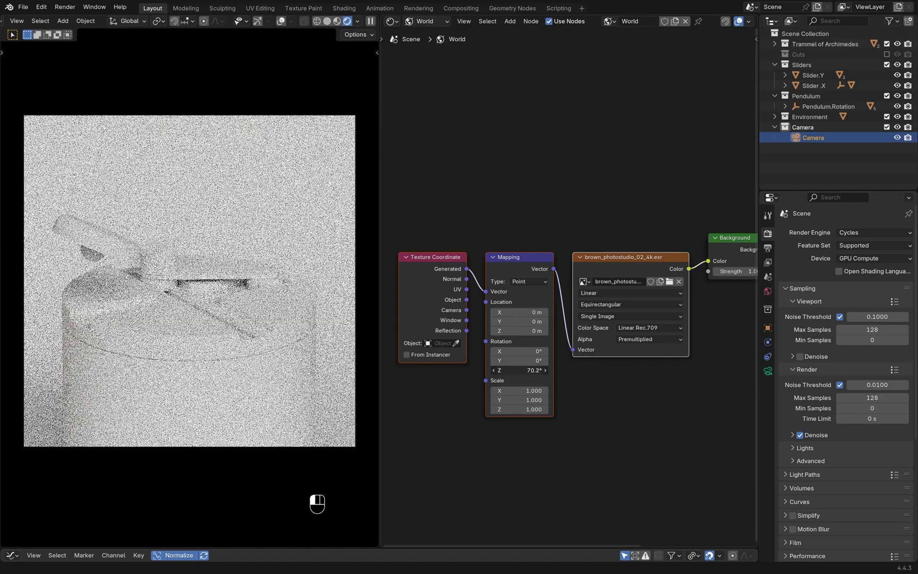
left_click(535, 370)
type("85")
key("Return")
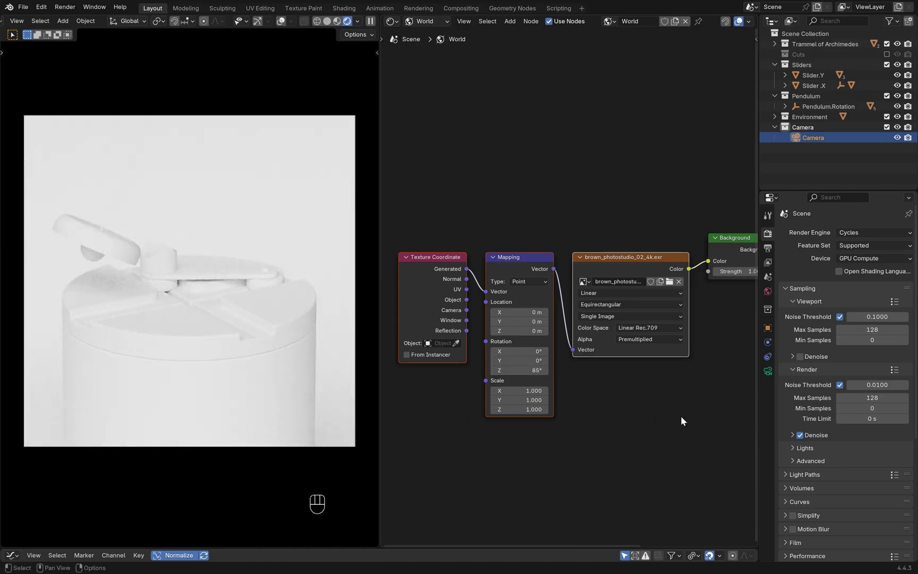
Step: Split the Shader Editor into two areas, make the upper one a 3D Viewport and switch the lower one to Object shading
middle_click_drag(683, 421, 637, 429)
left_click_drag(382, 18, 403, 278)
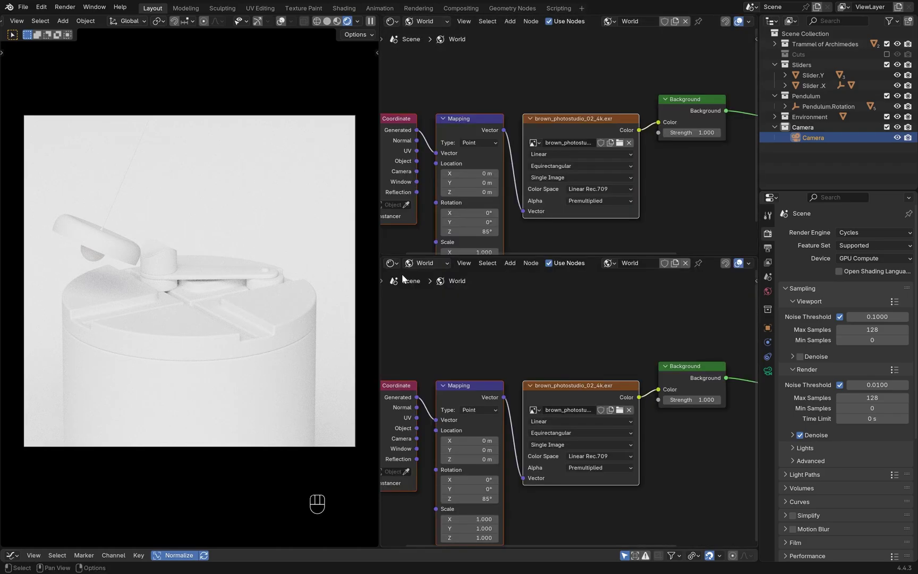
left_click(396, 21)
left_click(423, 48)
middle_click_drag(447, 253, 638, 211)
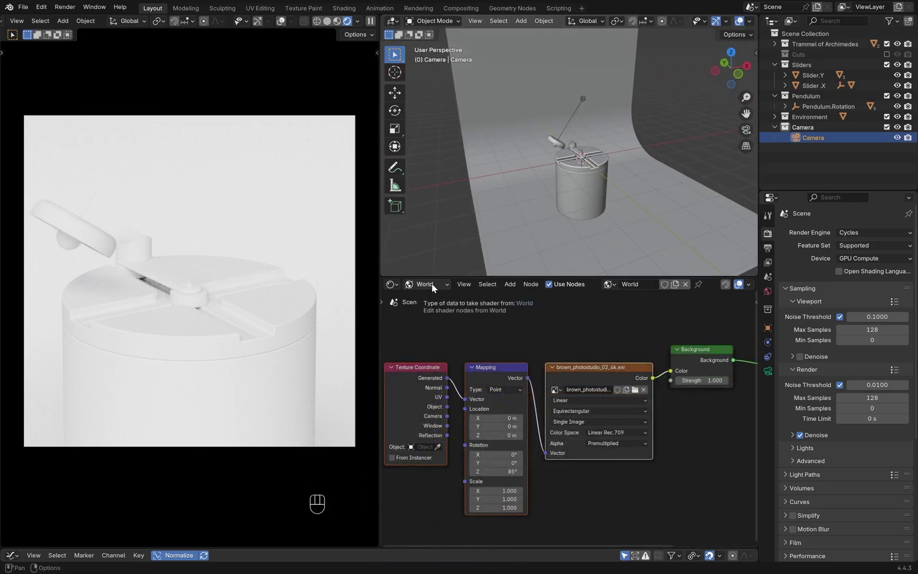
left_click(430, 284)
left_click(431, 298)
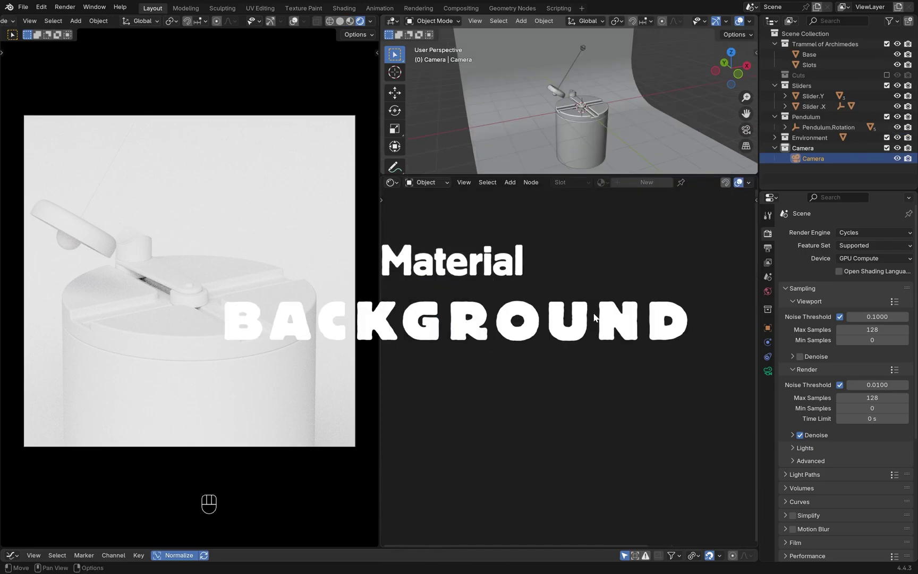
Step: Create a material named Backgouend on the backdrop and feed a Color Ramp into its Base Color
left_click(505, 136)
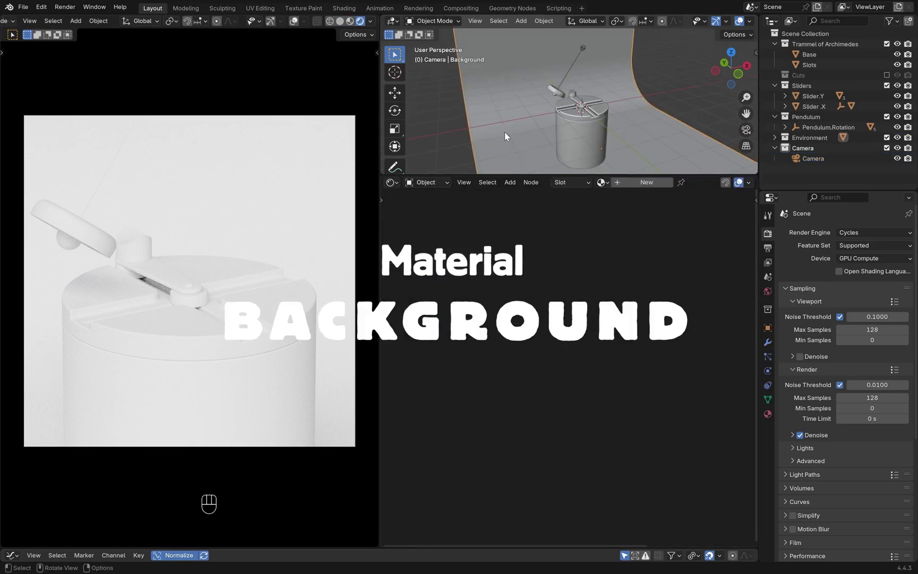
left_click(642, 183)
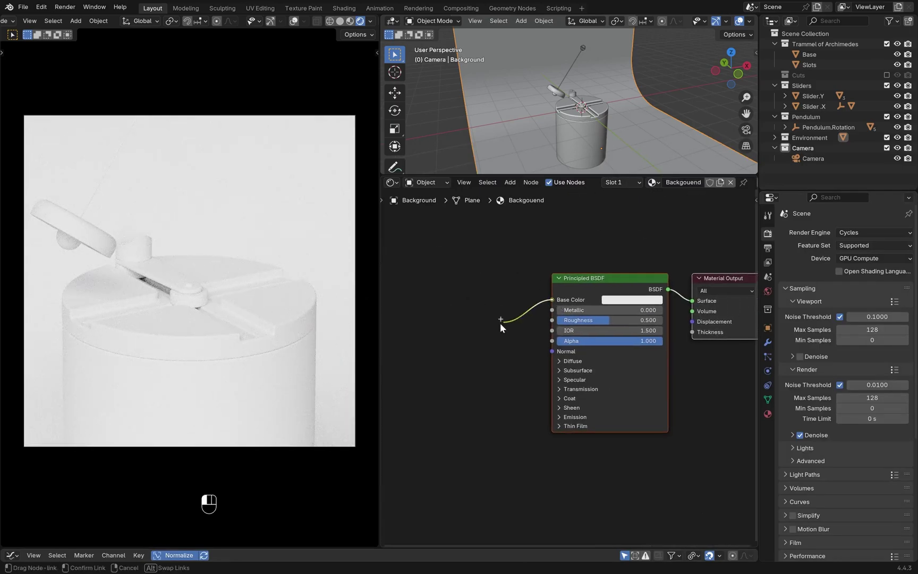
left_click_drag(500, 323, 423, 445)
type("color r")
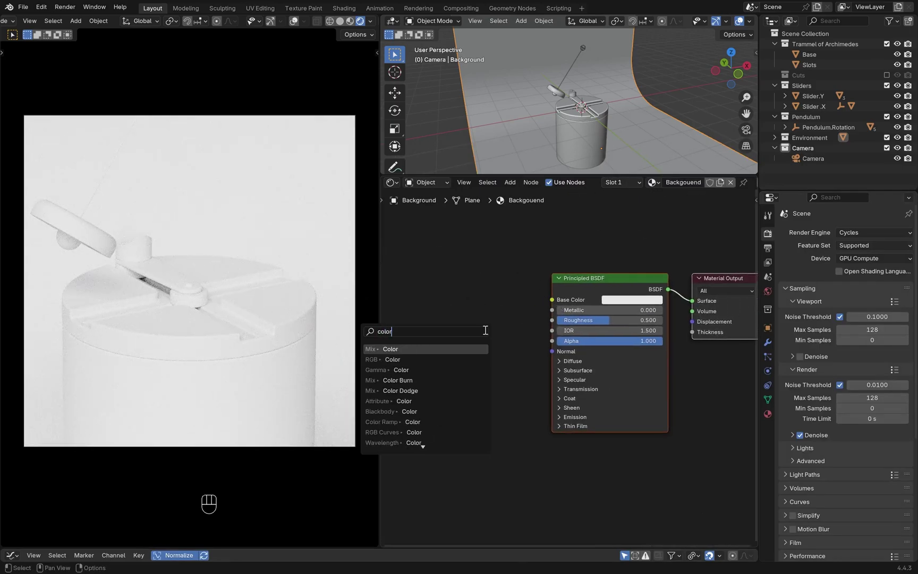
key("Return")
left_click(537, 299)
middle_click_drag(561, 245, 572, 252, "shift")
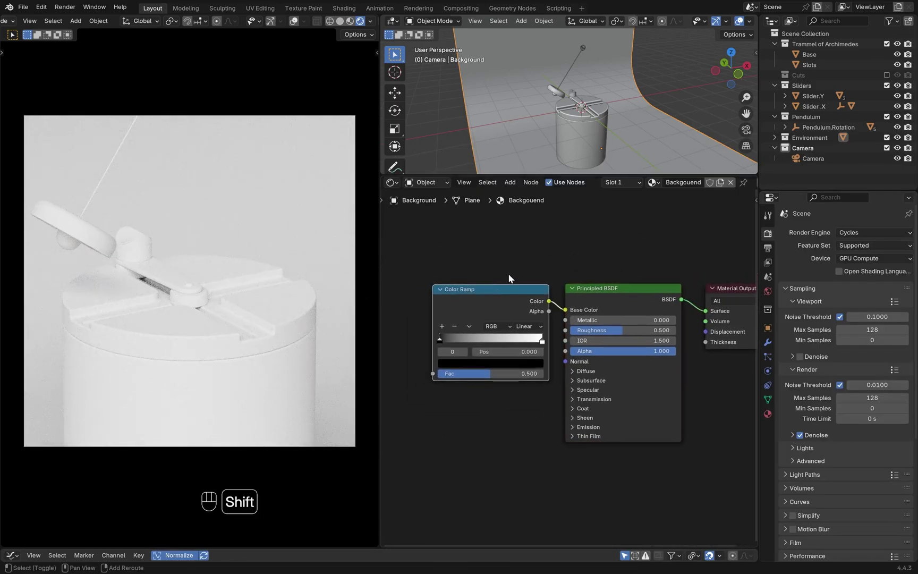
Step: Drive the Color Ramp with Texture Coordinate and Mapping nodes using Object coordinates, removing the added image texture node
key("ctrl+t")
key("ctrl+x")
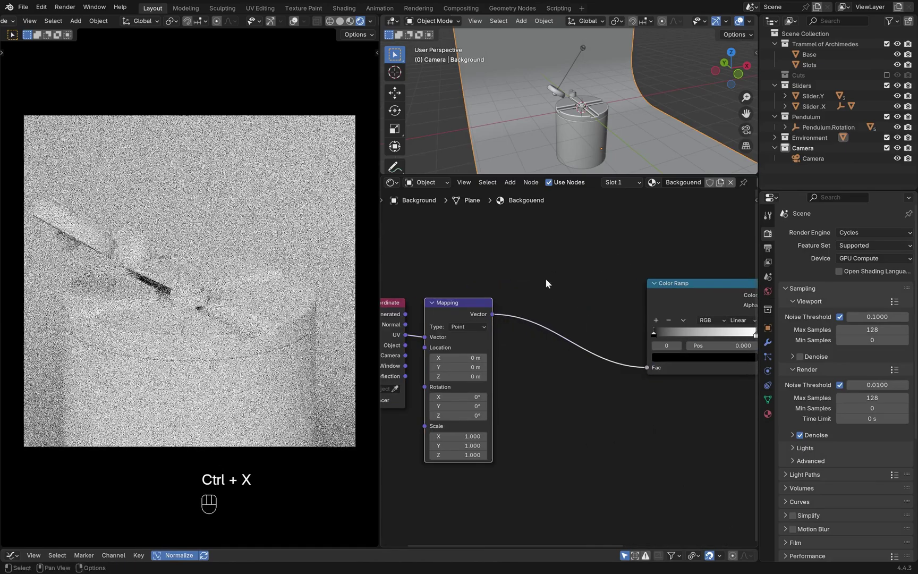
left_click_drag(399, 308, 537, 319)
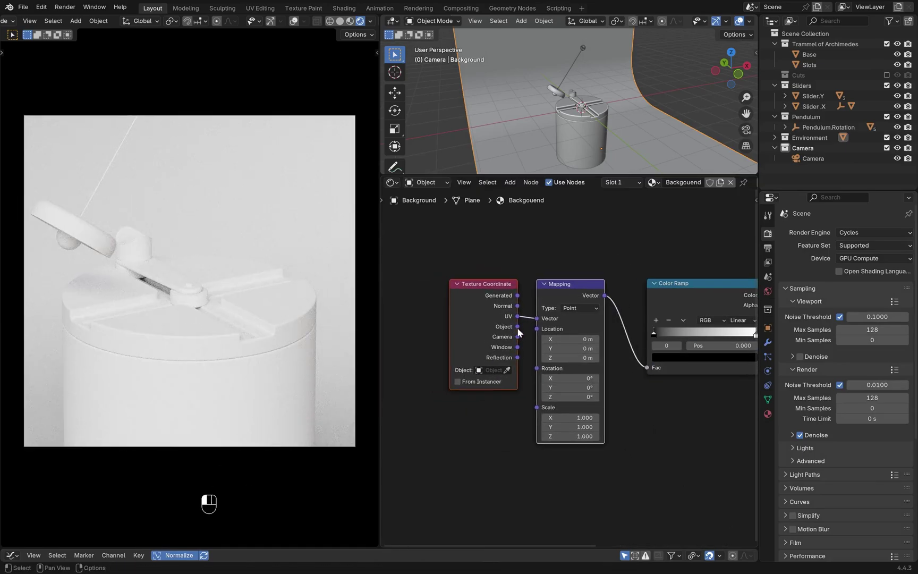
middle_click_drag(537, 319, 770, 198, "shift")
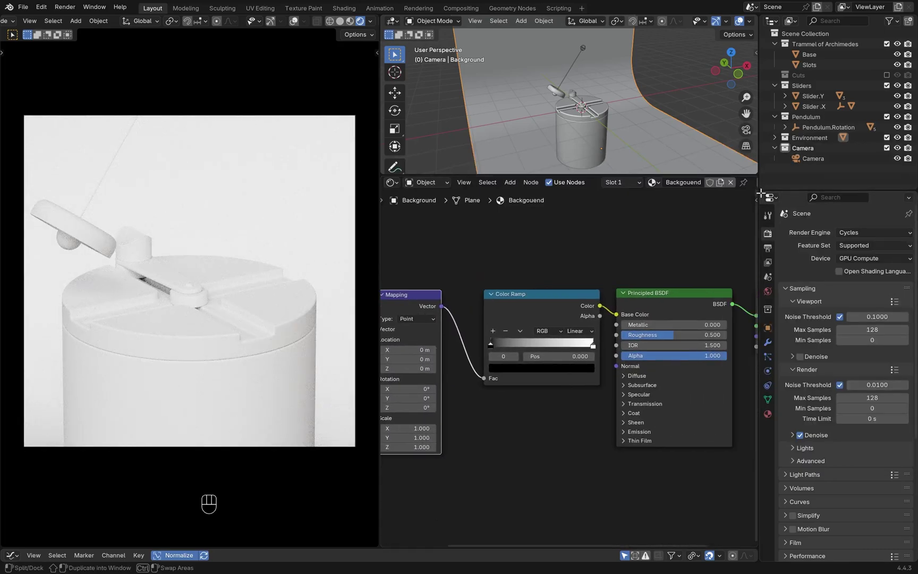
left_click_drag(761, 194, 764, 262)
left_click_drag(764, 343, 764, 344)
left_click(770, 198)
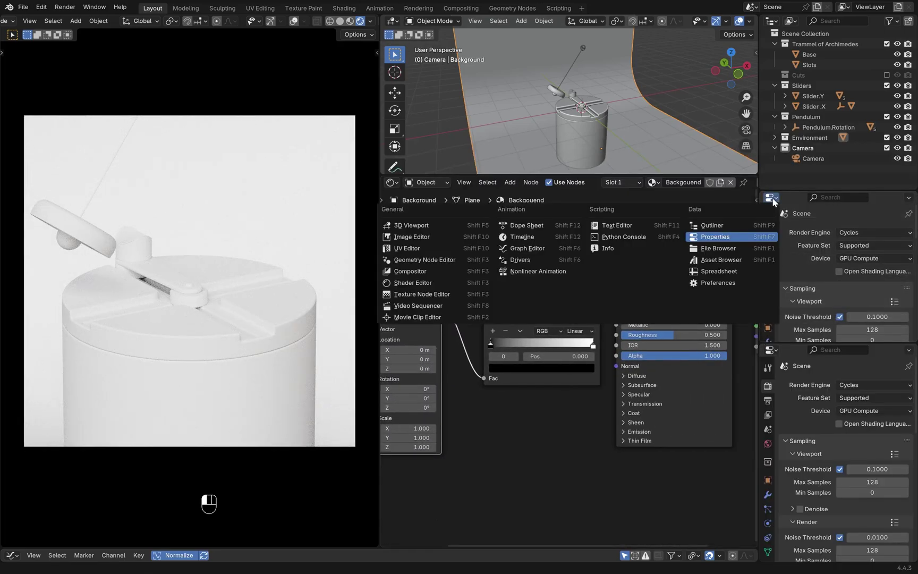
left_click(421, 237)
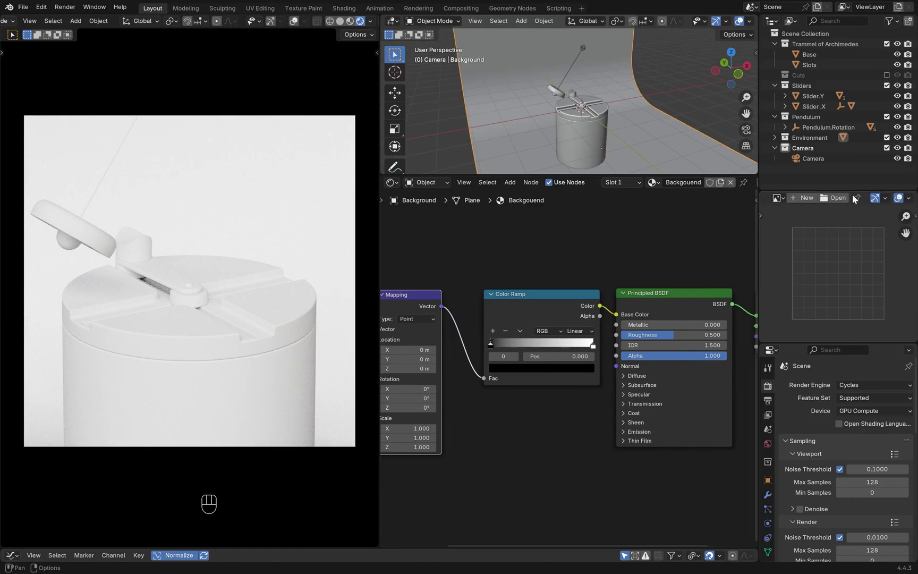
left_click(837, 198)
key("Return")
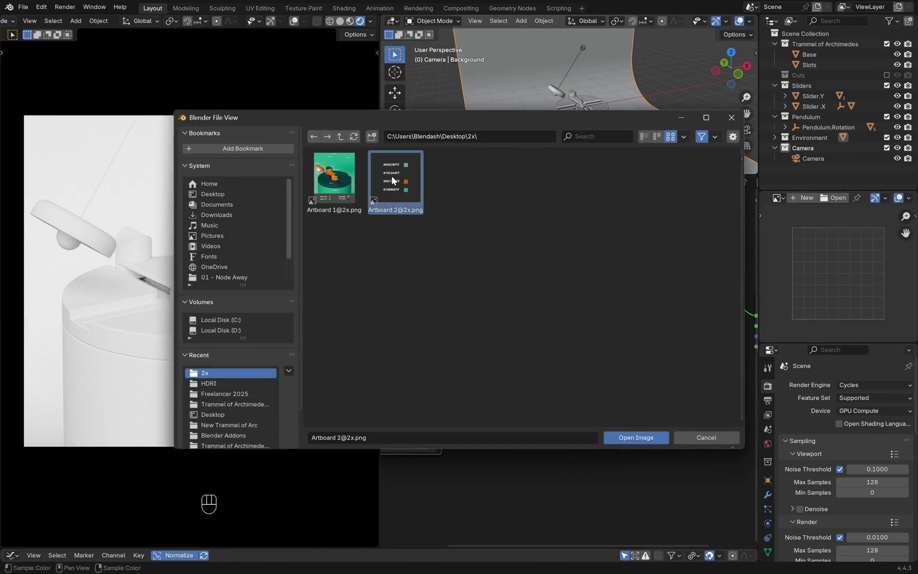
double_click(400, 179)
scroll(805, 252, "down", 2)
Step: Sample the palette's #1A866FFF green for the Color Ramp's end stops and #69A28FFF for a middle stop at 0.500
left_click(548, 373)
left_click(577, 350)
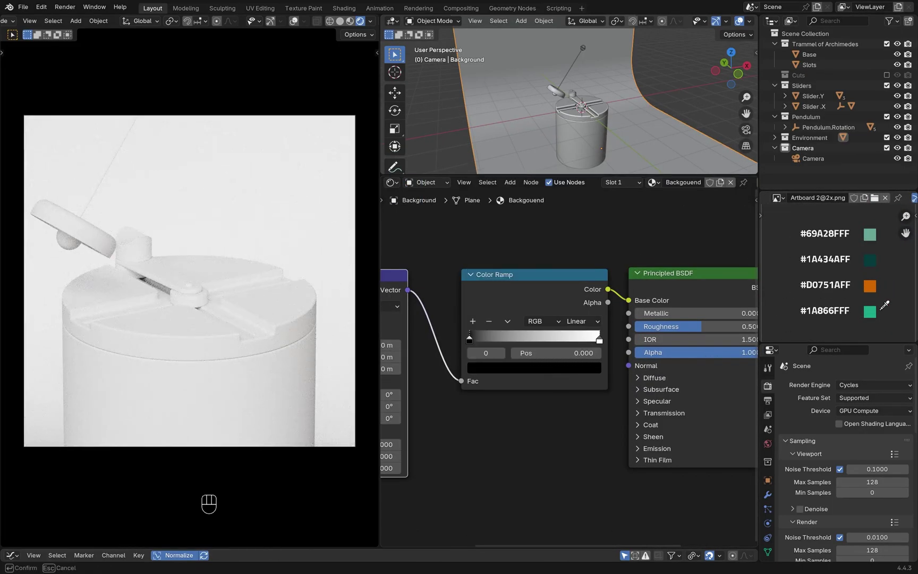
left_click(870, 311)
left_click(534, 368)
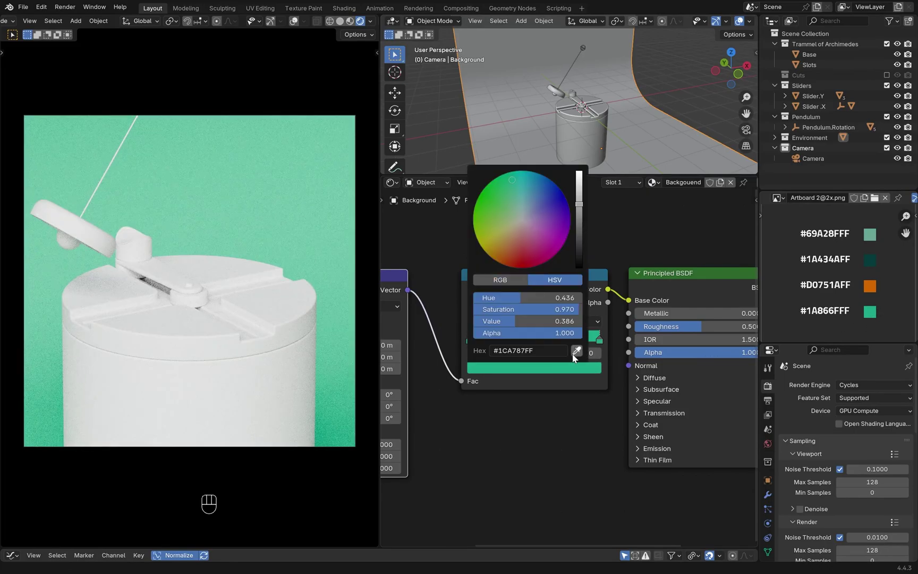
left_click(580, 352)
left_click(870, 235)
Step: Set the backdrop material's Mapping scale to 0.4 on all three axes
scroll(870, 234, "up", 1)
middle_click_drag(501, 427, 627, 414, "shift")
left_click_drag(503, 430, 504, 437)
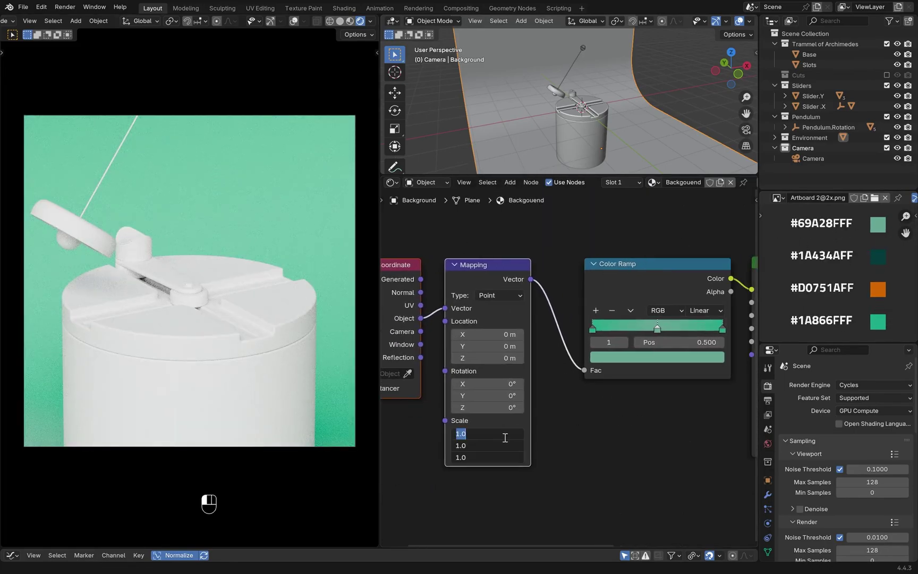
type("0.4")
key("Return")
Step: Move the ramp's light stop to 0.672 and its first green stop to about 0.41, and darken the first stop
middle_click_drag(621, 415, 564, 415, "shift")
left_click_drag(563, 349, 627, 356)
left_click(667, 349)
left_click(601, 377)
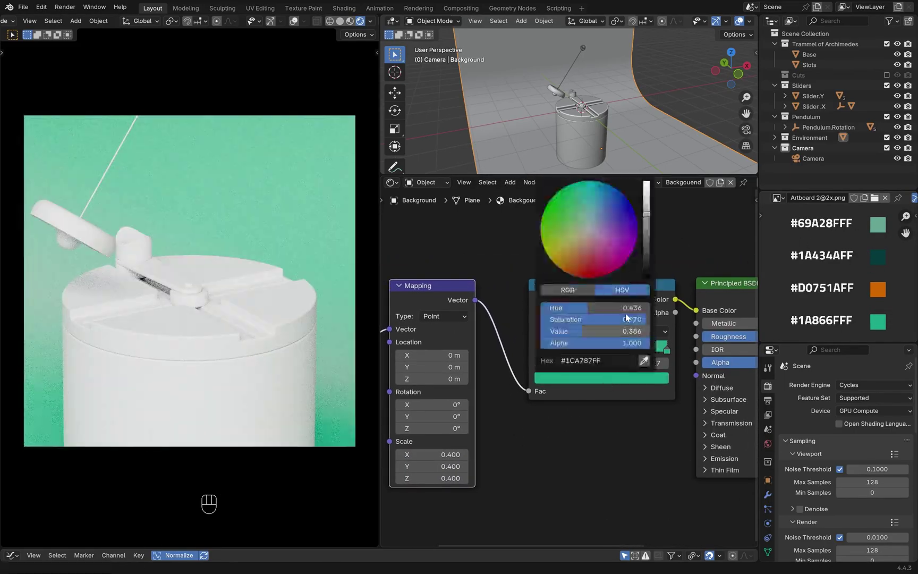
left_click_drag(646, 223, 649, 249)
left_click(601, 377)
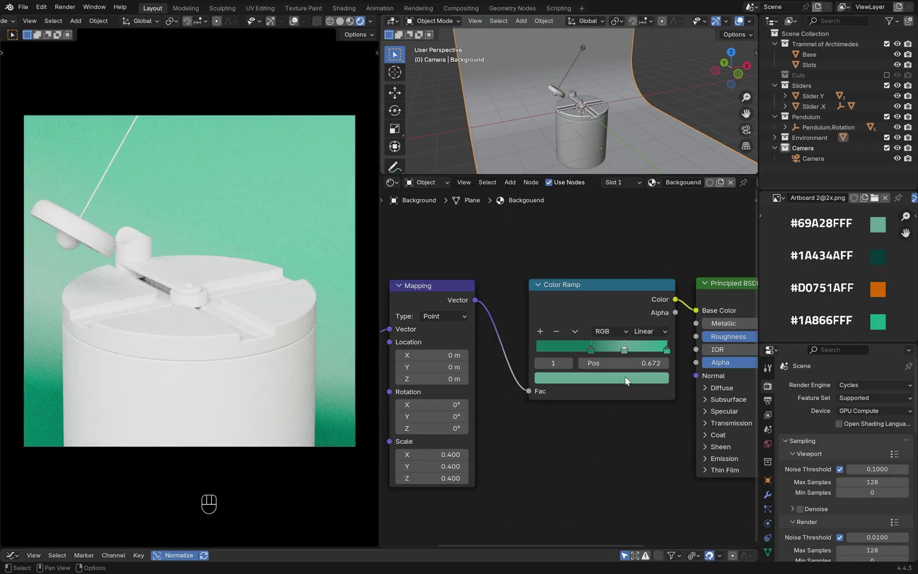
Step: Set the Mapping node's Z location to about -0.67 m and the Principled BSDF's roughness to 1
mouse_move(437, 379)
left_mouse_down("shift")
mouse_move(447, 379)
mouse_move(425, 379)
left_mouse_up("shift")
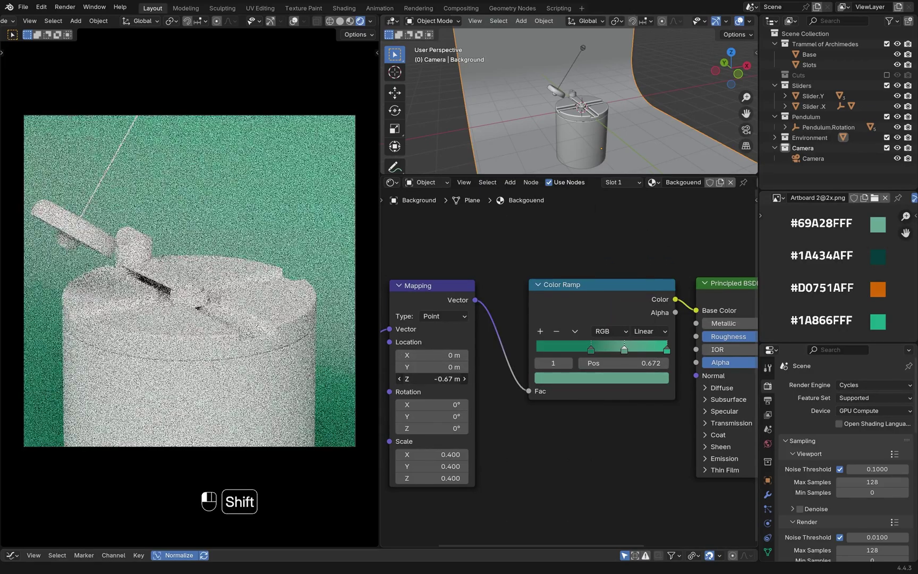
middle_click_drag(556, 440, 464, 436)
scroll(512, 417, "down", 6)
scroll(576, 377, "up", 7)
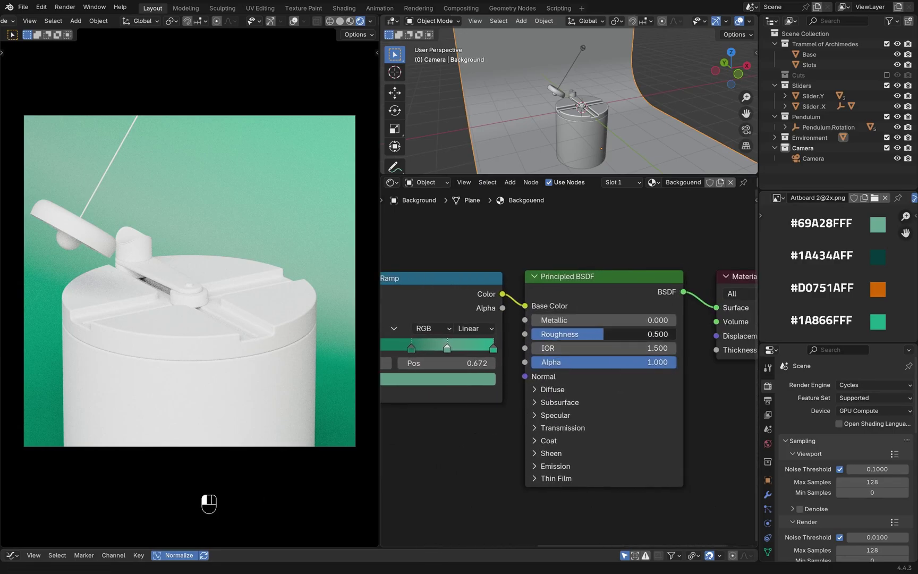
left_click_drag(627, 333, 673, 334)
scroll(466, 416, "down", 3)
Step: Align the backdrop material's nodes in one row and save the file as a new incremental version
key("Home")
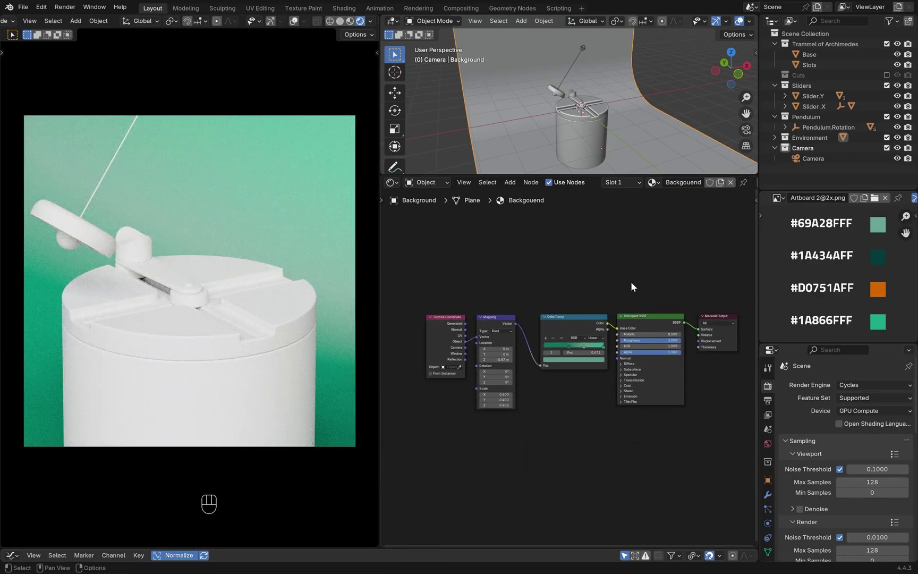
left_click_drag(631, 282, 444, 419)
key("s")
key("y")
key("KP_0")
key("KP_Enter")
scroll(592, 308, "up", 1)
key("ctrl+alt+s")
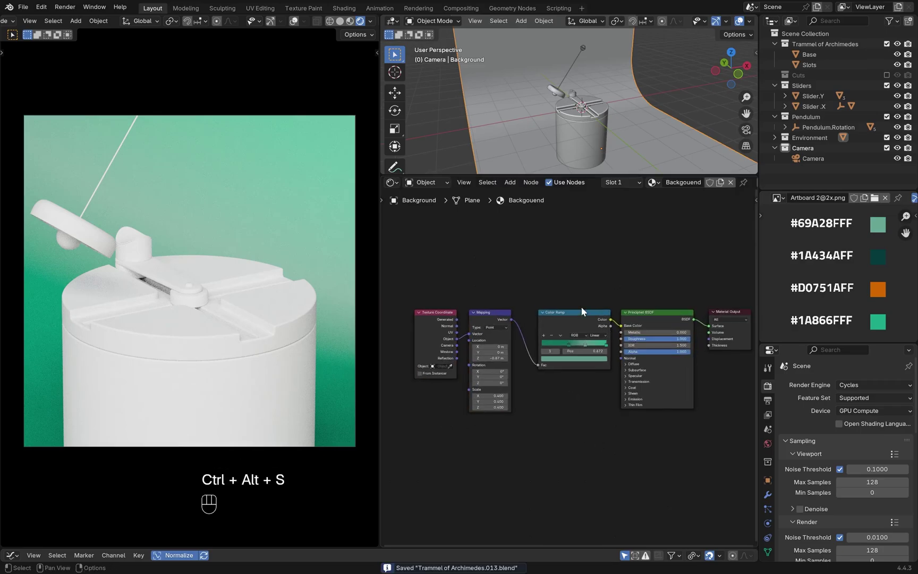
Step: Create a new material for the Base cylinder and name it Base
left_click(585, 147)
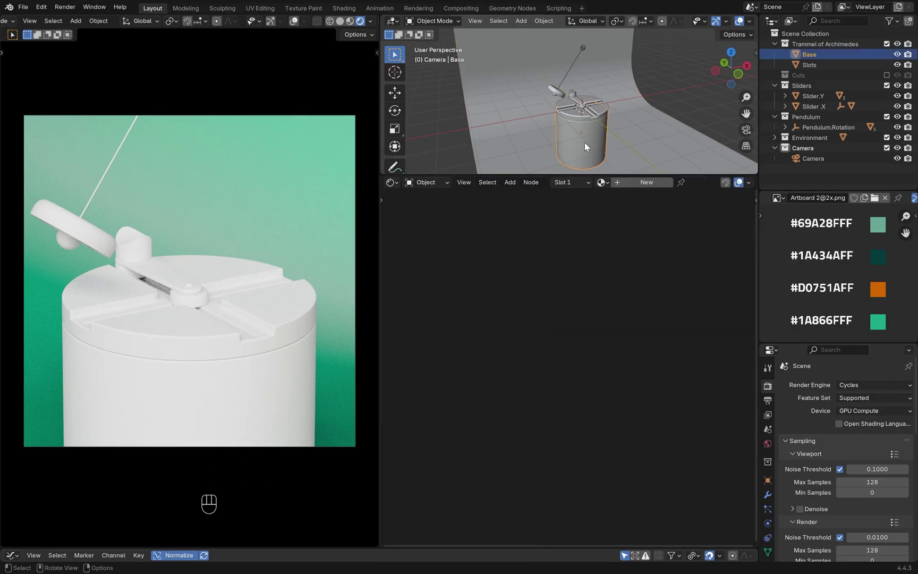
left_click(645, 182)
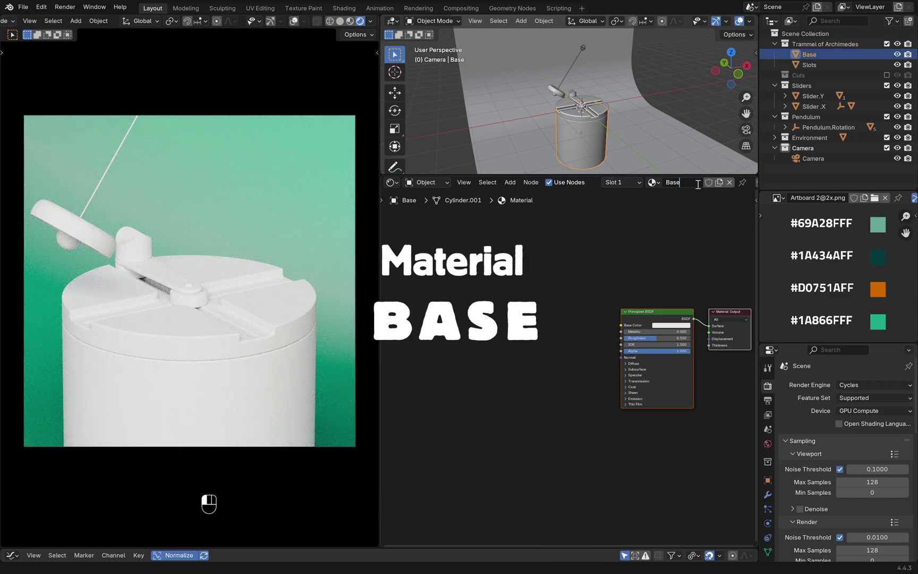
left_click(697, 184)
type("Base")
key("Return")
Step: Add a Color Ramp that feeds the Base material's Base Color
scroll(707, 364, "up", 3)
key("shift+a")
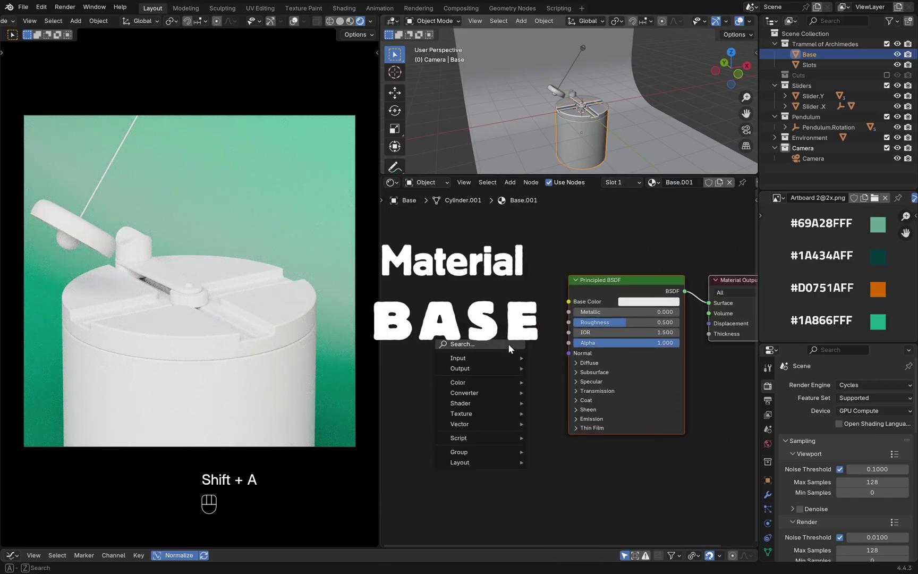
mouse_move(465, 393)
left_click(537, 352)
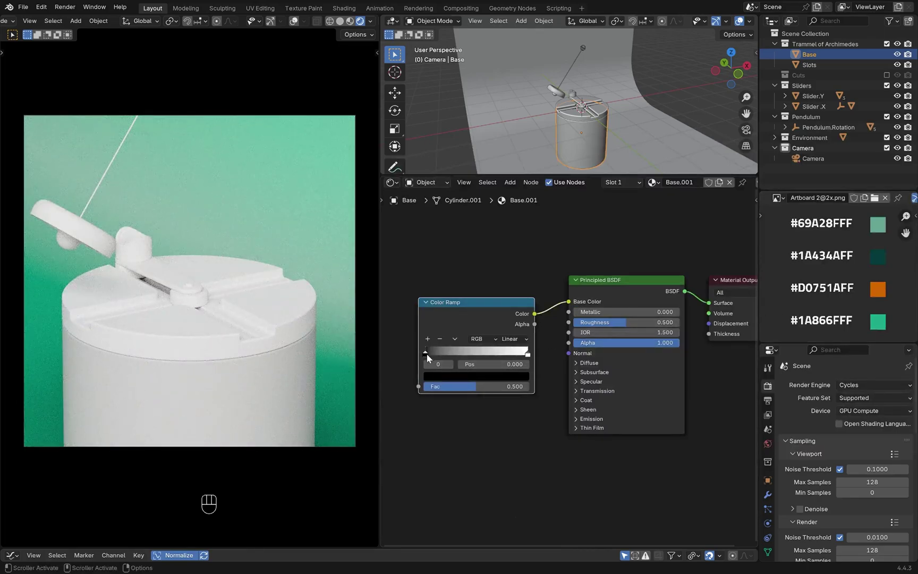
Step: Flip the Base material's Color Ramp and move its black stop to about 0.28
left_click(452, 341)
left_click(458, 349)
left_click_drag(529, 354, 451, 355)
Step: Colour the black stop with the palette's #1A866FFF green and darken it to a value of 0.312
left_click(490, 375)
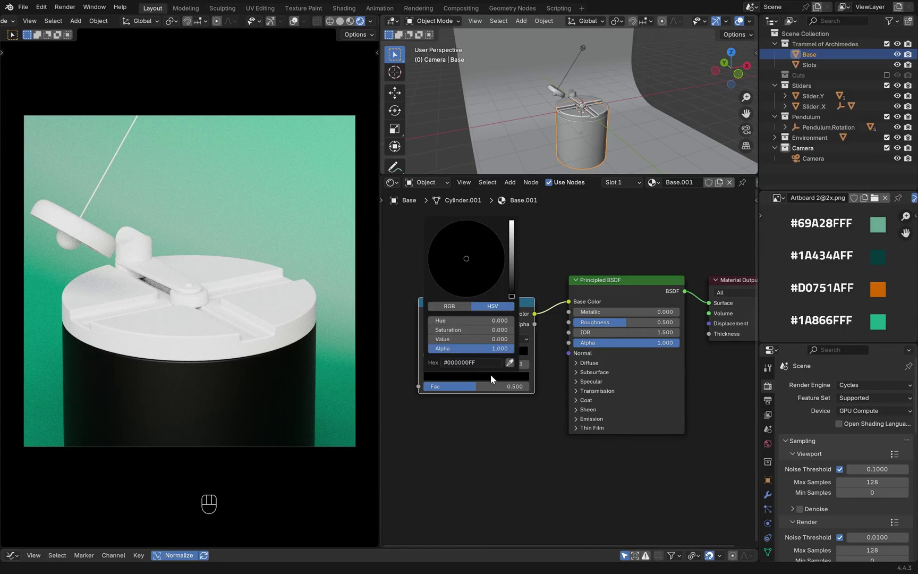
left_click(511, 305)
left_click(874, 320)
left_click(495, 376)
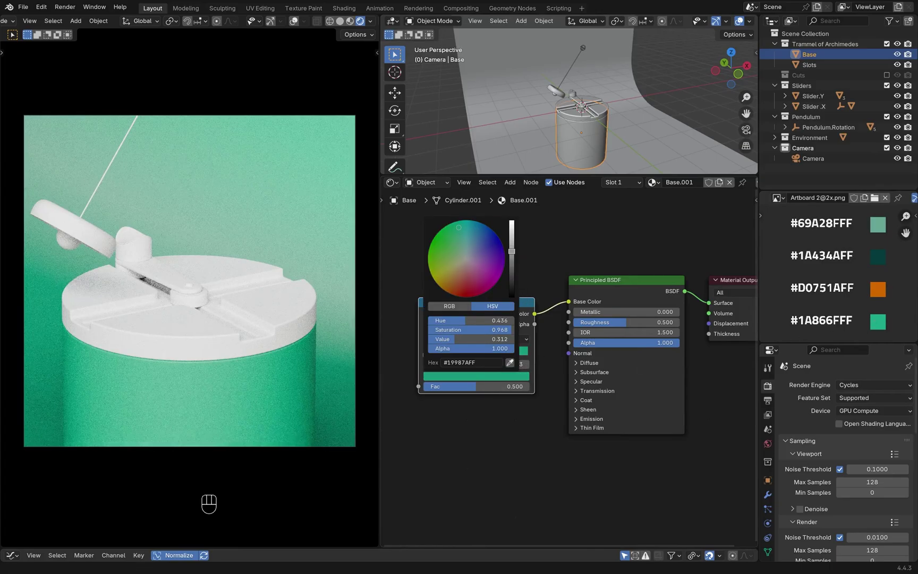
Step: Set the ramp's white stop to position 0.006 and plug a Noise Texture's Fac output into the Color Ramp
middle_click_drag(483, 459, 572, 470)
left_click(514, 366)
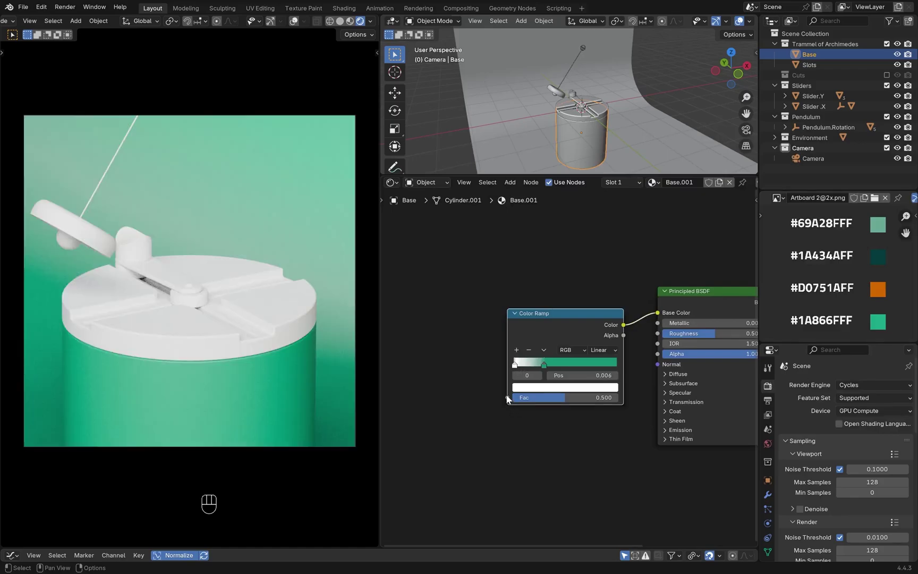
left_click_drag(507, 398, 483, 393)
left_click(479, 405)
left_click(492, 314)
middle_click_drag(523, 285, 570, 279, "shift")
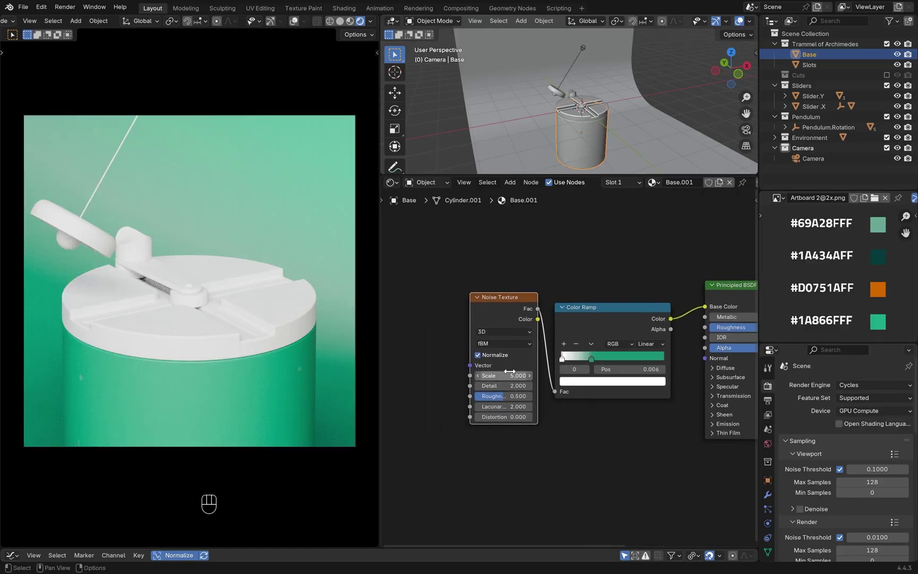
Step: Add Texture Coordinate and Mapping nodes to the Noise Texture, line them up with it and use Object coordinates
key("ctrl+t")
middle_click_drag(492, 304, 595, 300, "shift")
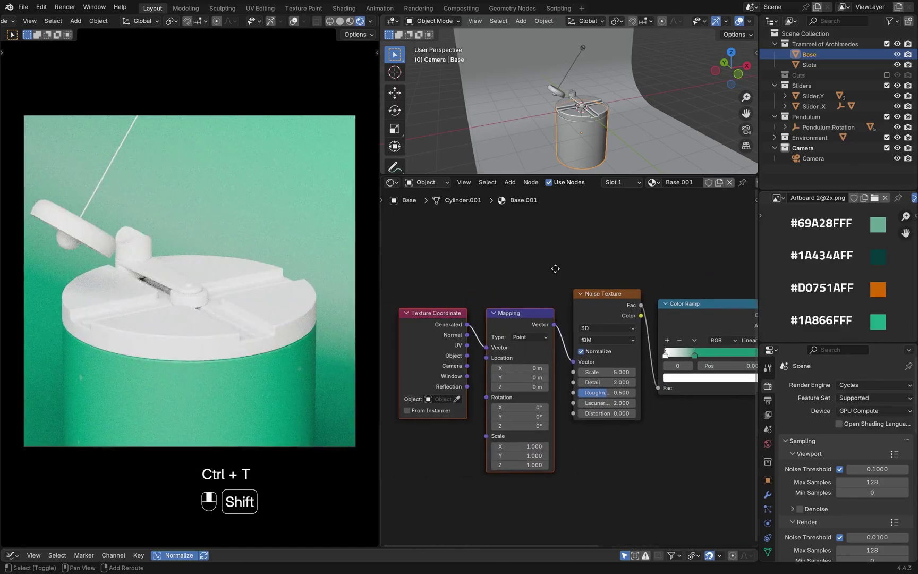
left_click_drag(558, 277, 390, 322)
left_click_drag(528, 313, 530, 294)
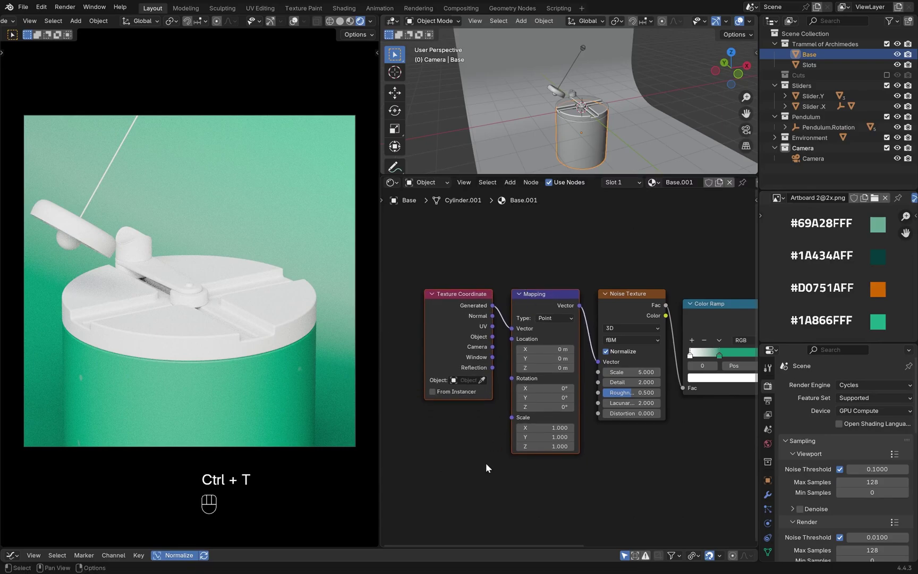
middle_click_drag(493, 430, 426, 421, "shift")
middle_click_drag(482, 394, 495, 410, "shift")
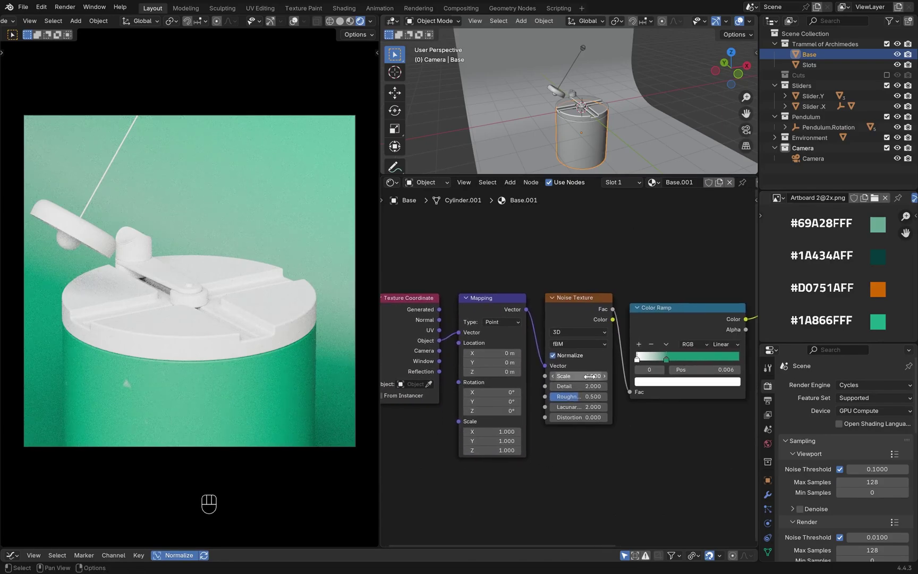
Step: Set the Base material's Noise Texture to a scale of 200 and a roughness of 1
left_click(591, 376)
type("200")
key("Return")
left_click(580, 396)
type("1")
key("Return")
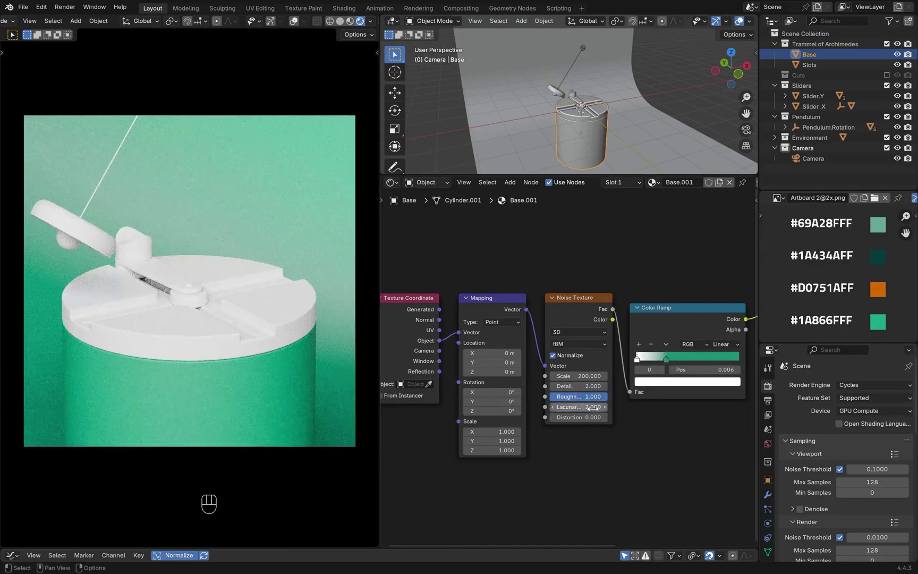
Step: Set the Mapping node's scale to 0.3 on all three axes
middle_click_drag(560, 448, 555, 458, "shift")
left_click_drag(502, 460, 503, 440)
type("0.3")
key("Return")
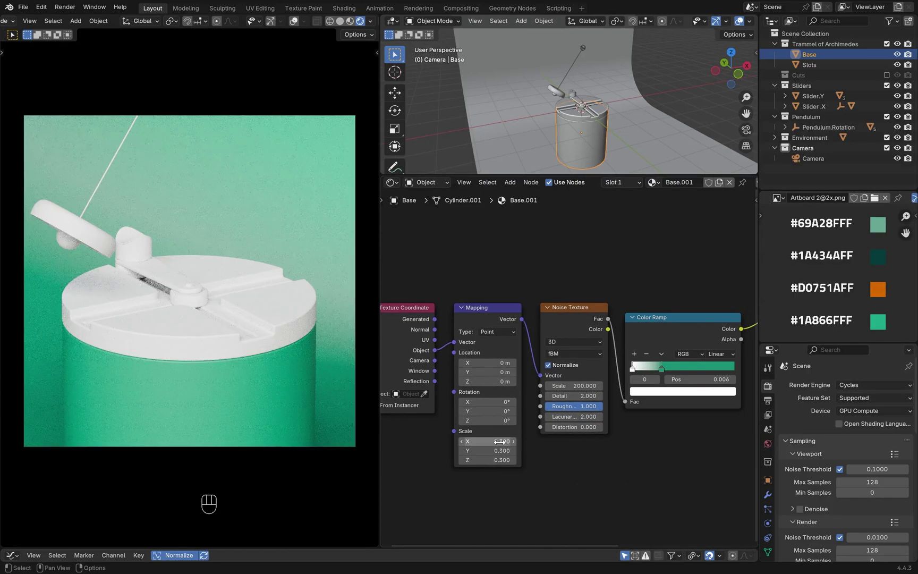
Step: Preview the Color Ramp's output on the base, and move its green stop to about 0.378 and its white stop to 0.275
middle_click_drag(649, 451, 557, 455, "shift")
left_click(476, 311, "ctrl+shift")
middle_click_drag(393, 454, 479, 429)
scroll(479, 431, "up", 5)
middle_click_drag(651, 425, 554, 426)
left_click(606, 265, "ctrl+shift")
scroll(576, 329, "up", 3)
mouse_move(610, 330)
left_mouse_down()
mouse_move(641, 331)
mouse_move(626, 330)
left_mouse_up()
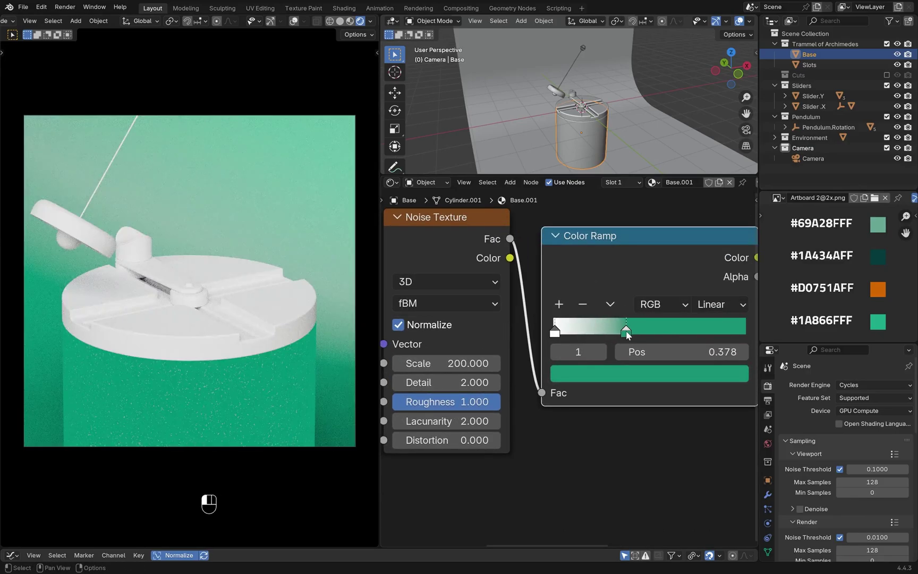
left_click_drag(554, 331, 609, 332)
scroll(573, 448, "down", 5)
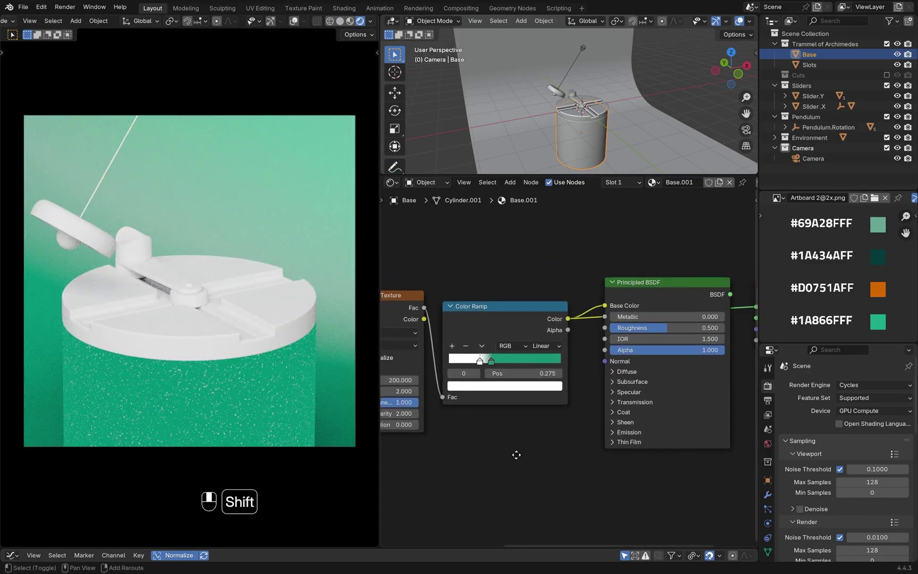
Step: Add a second Color Ramp node above the green one
key("shift+a")
type("color")
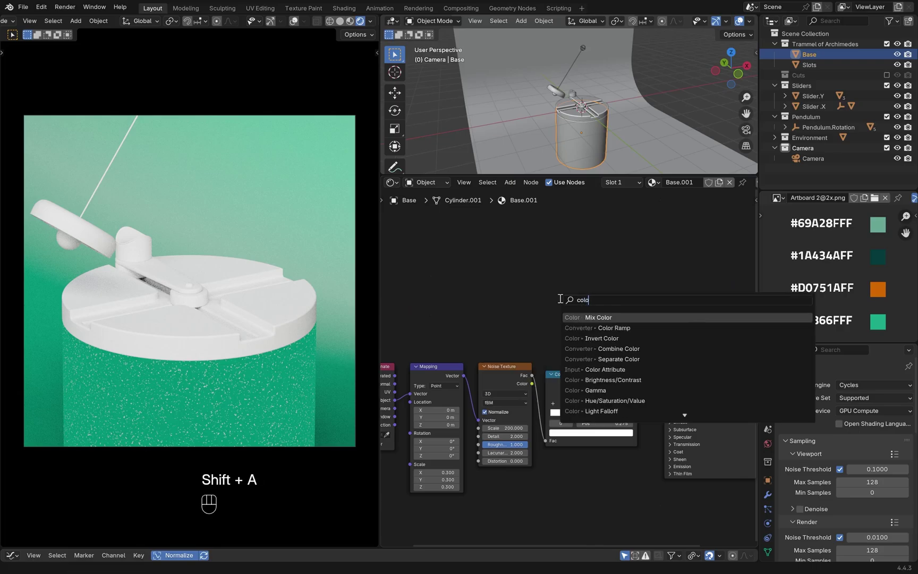
key("Down")
key("Return")
left_click(539, 271)
middle_click_drag(576, 283, 608, 305)
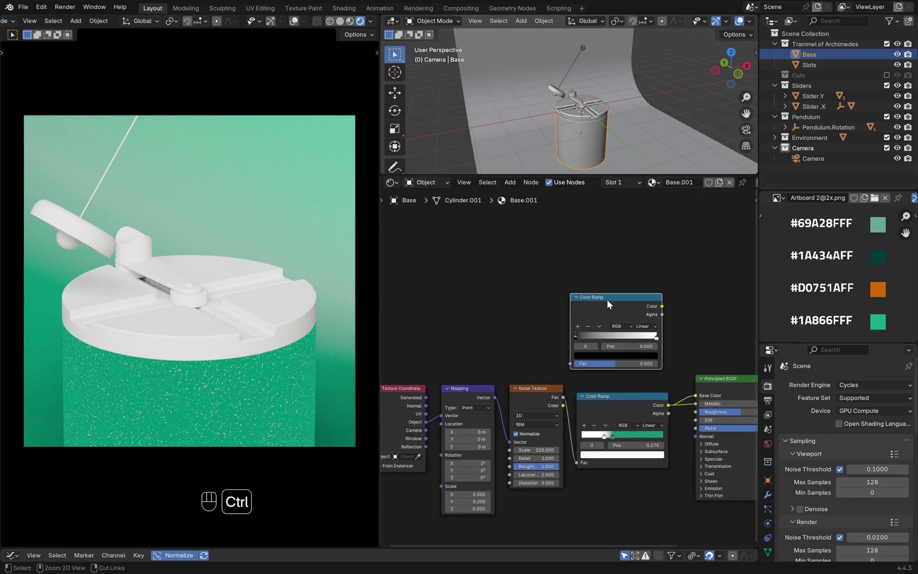
Step: Give the new Color Ramp its own Mapping node above the first one, driven by the Object output of the shared Texture Coordinate node
key("ctrl+t")
key("ctrl+x")
middle_click_drag(417, 310, 489, 327, "shift")
left_click_drag(490, 327, 537, 263)
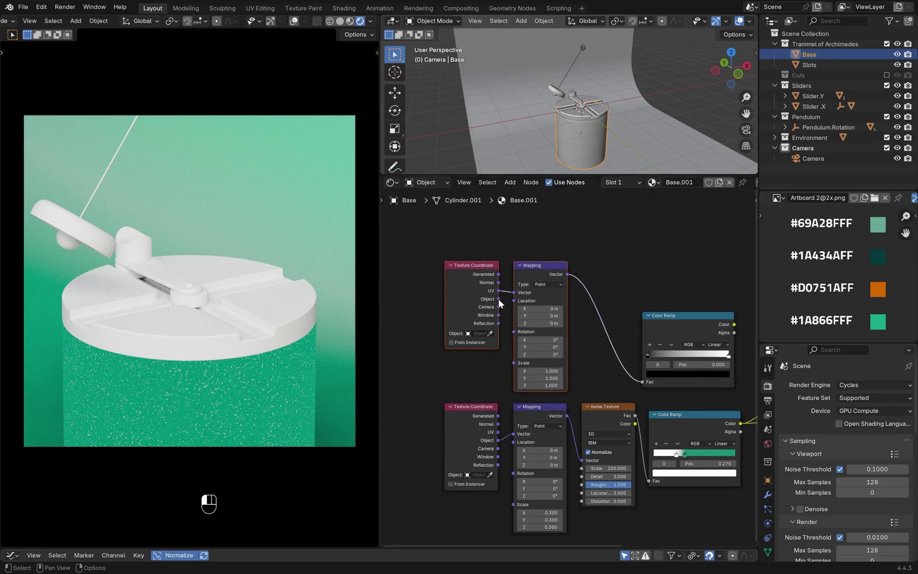
middle_click_drag(509, 292, 477, 289, "shift")
left_click(436, 273)
key("ctrl+x")
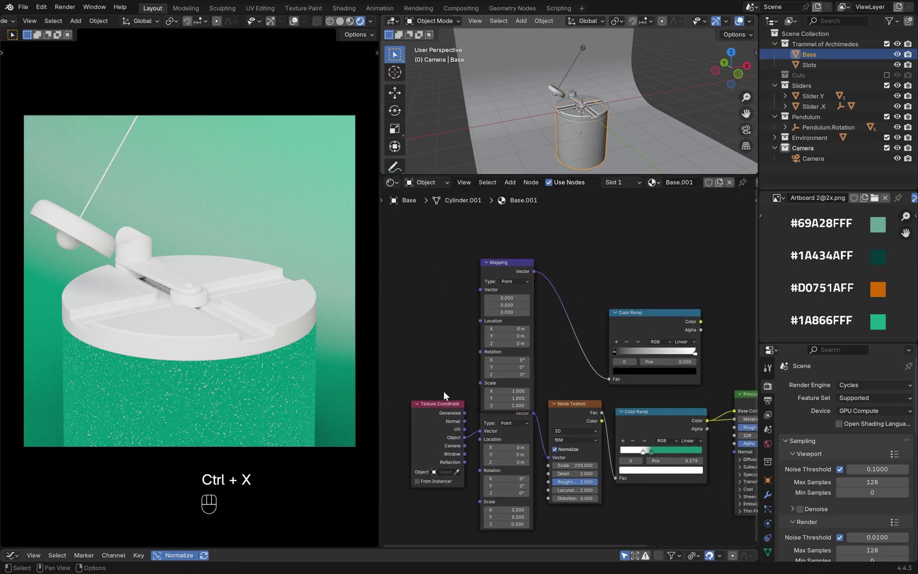
left_click_drag(443, 402, 417, 334)
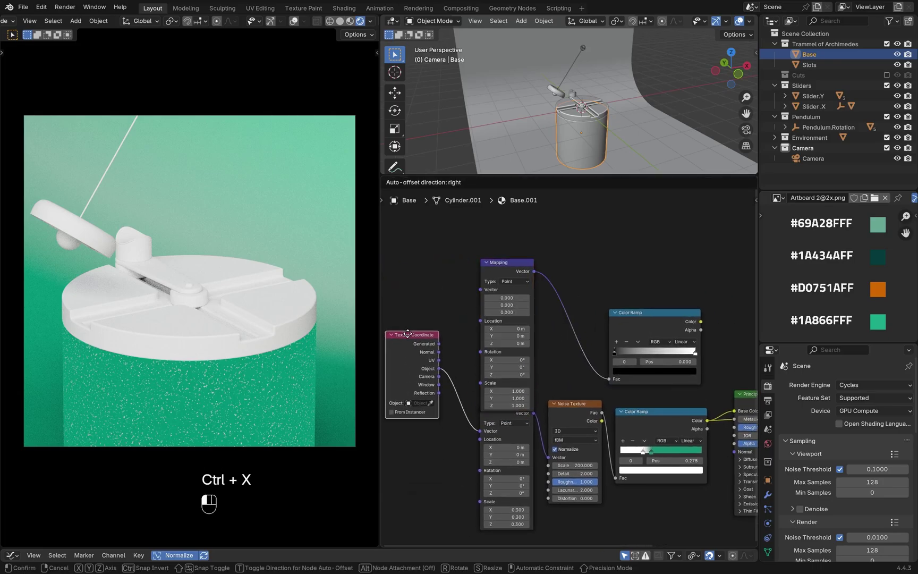
left_click_drag(439, 369, 477, 290)
Step: Preview the new Color Ramp and insert a Noise Texture between it and its Mapping node
middle_click_drag(564, 350, 460, 388, "shift")
left_click(633, 323, "ctrl+shift")
scroll(520, 361, "up", 1)
key("shift+a")
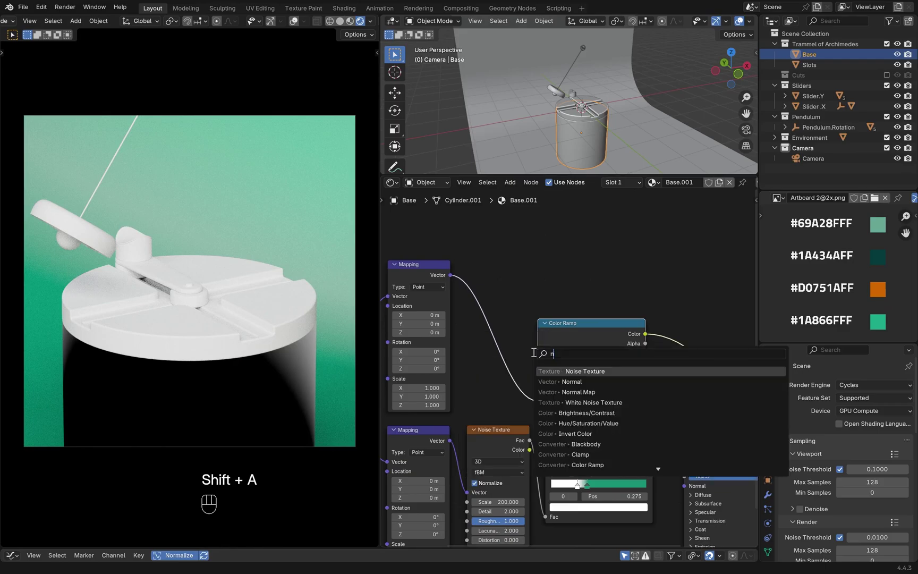
left_click(533, 352)
left_click(480, 283)
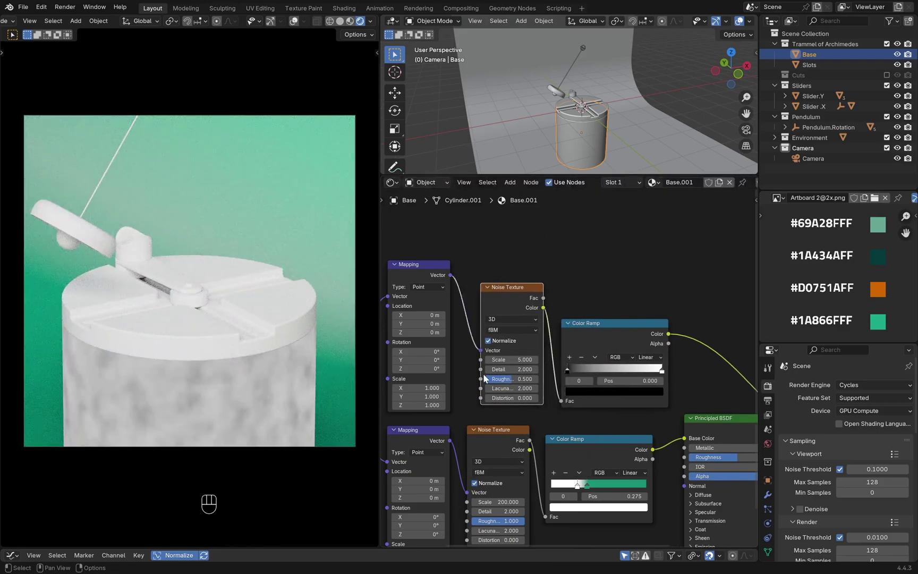
Step: Set the new Noise Texture's scale to 300, roughness to 0.75 and distortion to 0.5
left_click(525, 360)
type("300")
key("Return")
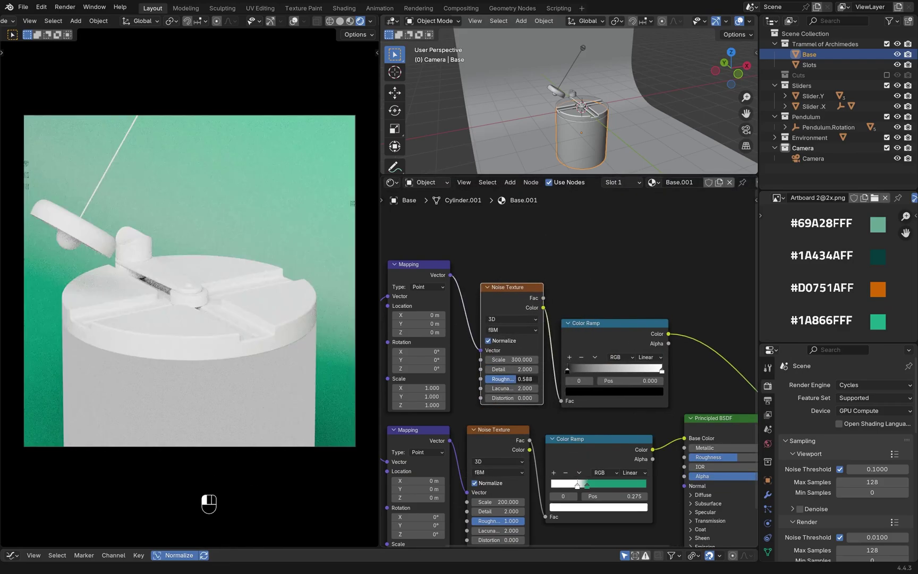
left_click(512, 292, "ctrl+shift")
left_click(523, 380)
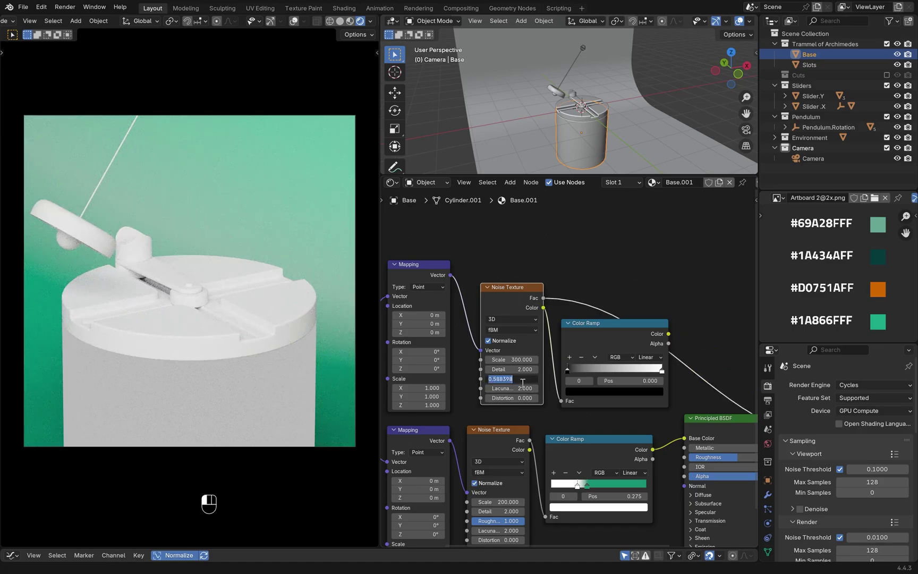
scroll(518, 396, "up", 1)
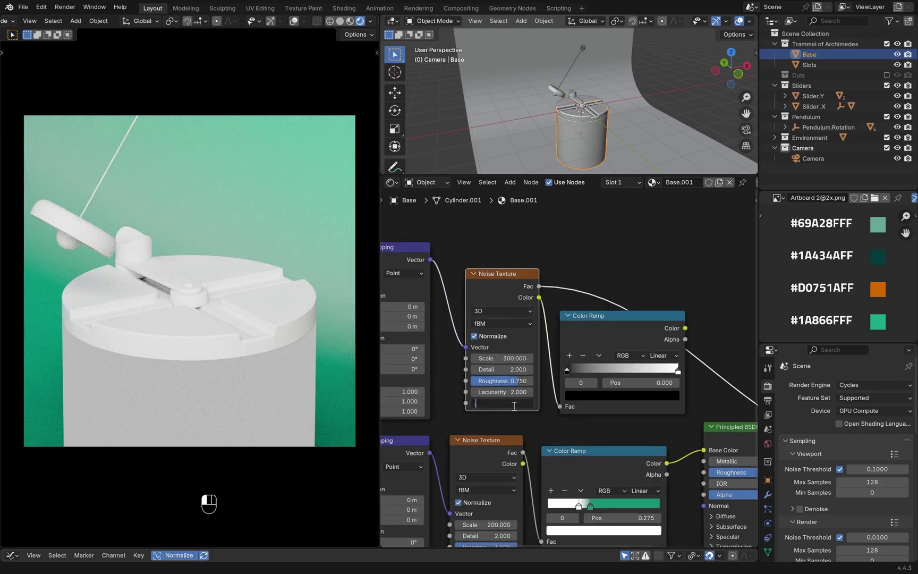
type("0.5")
key("Return")
Step: Tighten the new Color Ramp into dark specks, with the black stop at about 0.4 and the white stop just above it
left_click_drag(568, 371, 609, 370)
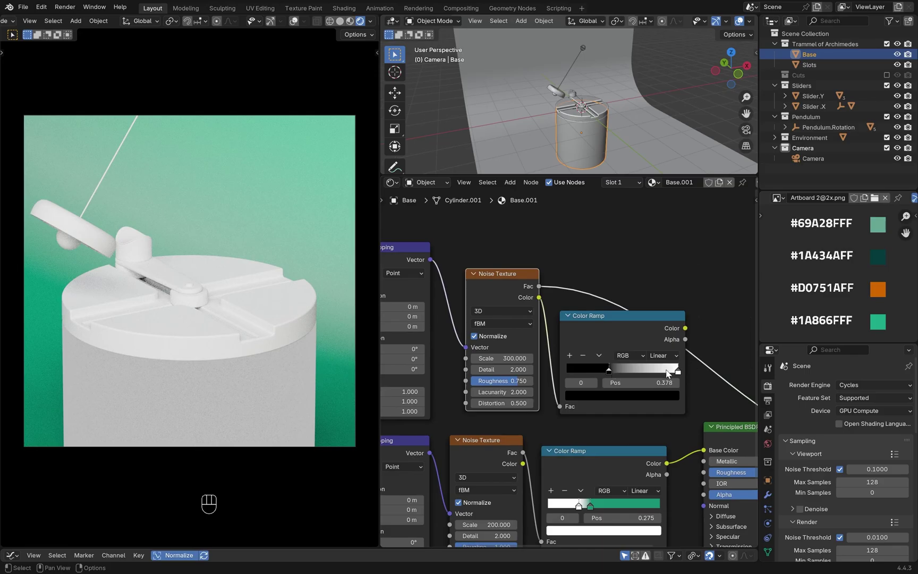
left_click(623, 321, "ctrl+shift")
middle_click_drag(623, 321, 585, 309)
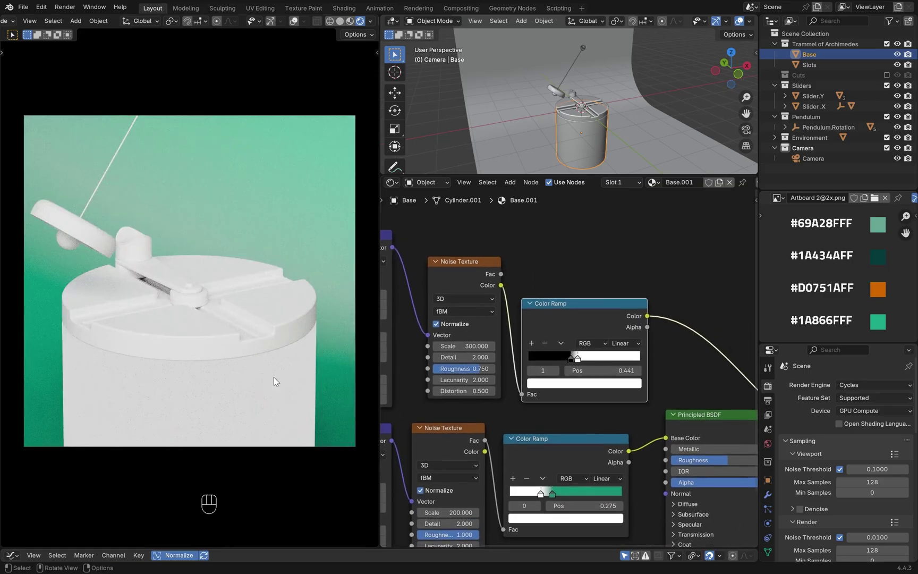
scroll(219, 386, "up", 7)
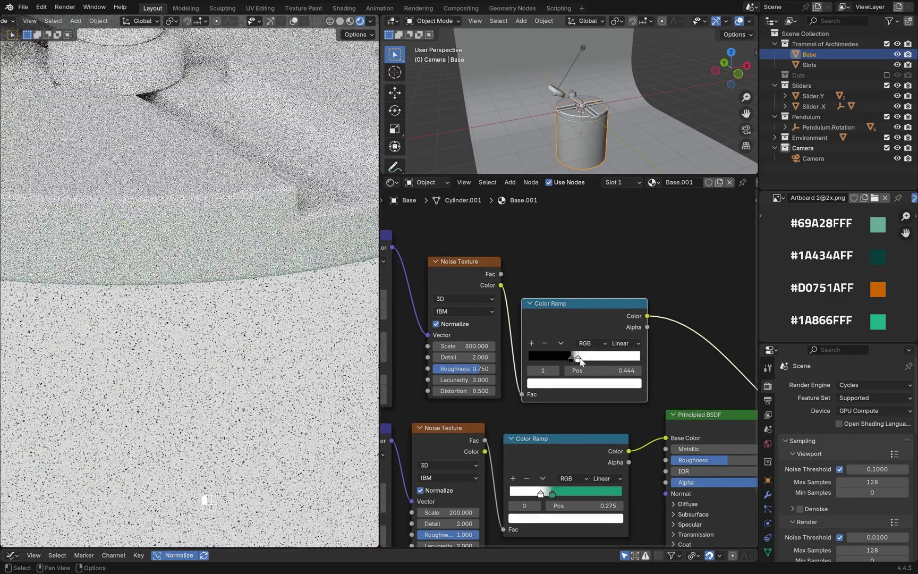
mouse_move(571, 357)
left_mouse_down()
mouse_move(561, 358)
mouse_move(575, 359)
left_mouse_up()
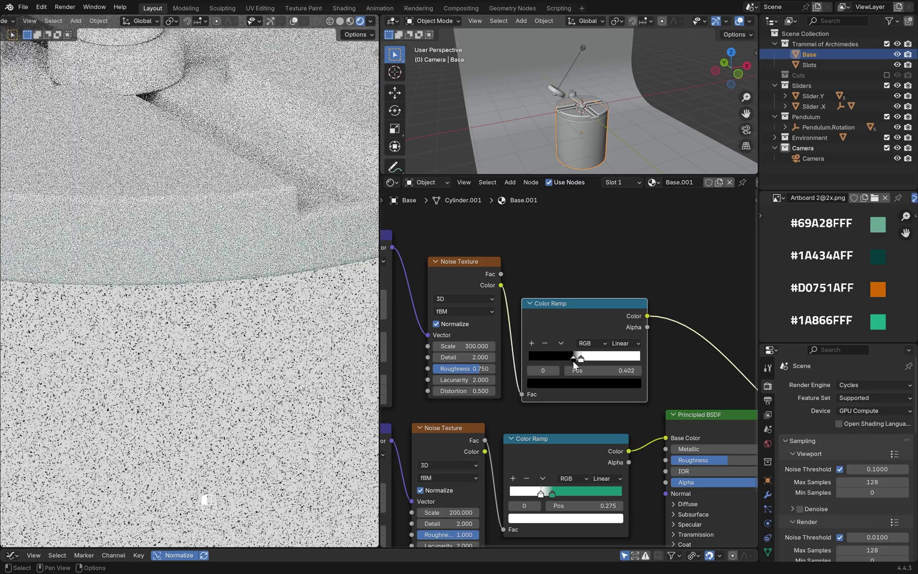
Step: Set the upper Mapping node's scale to 0.5 on all three axes
scroll(421, 374, "down", 2)
middle_click_drag(420, 374, 575, 376, "shift")
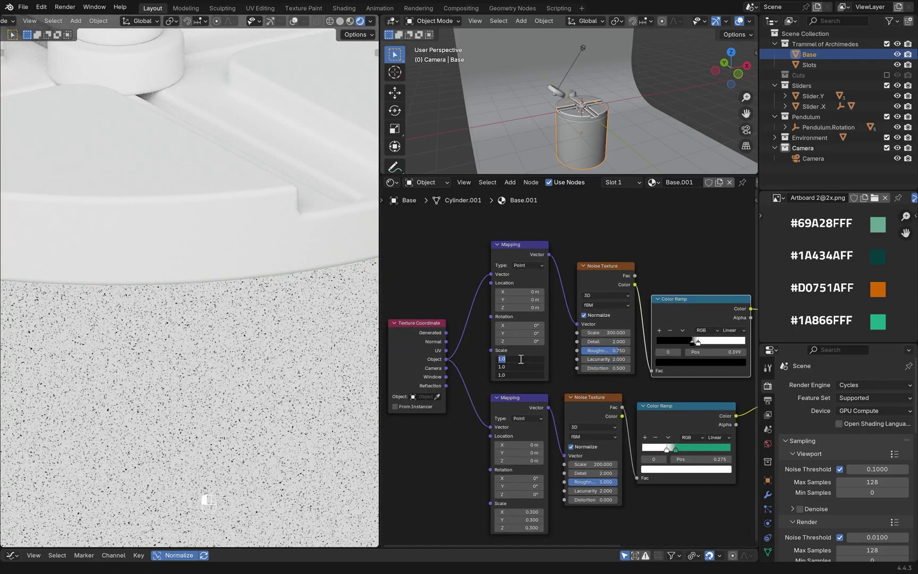
type("0.5")
key("Return")
scroll(288, 364, "down", 3)
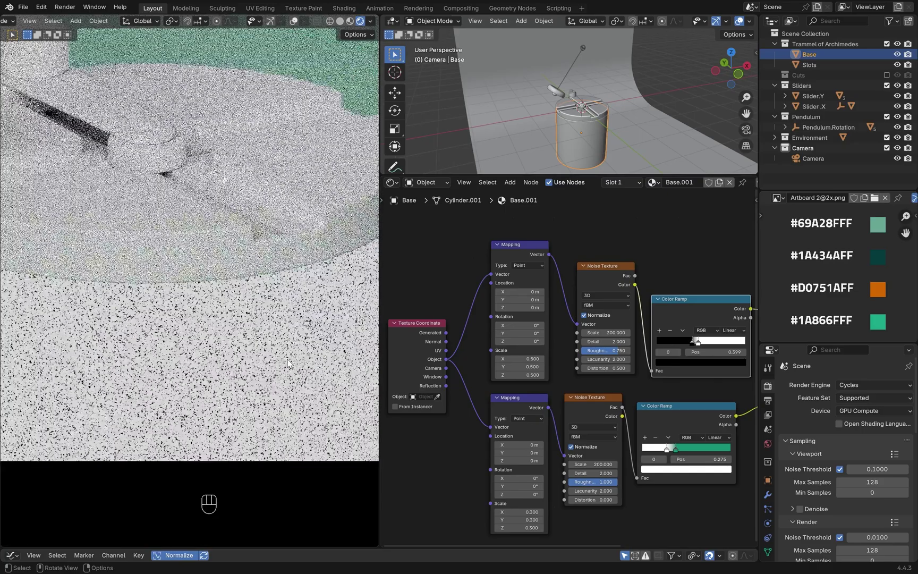
scroll(288, 364, "down", 2)
Step: Reconnect the Principled BSDF to the Material Output's Surface and move it away from the ramps to make room for another node
middle_click_drag(706, 404, 492, 388, "shift")
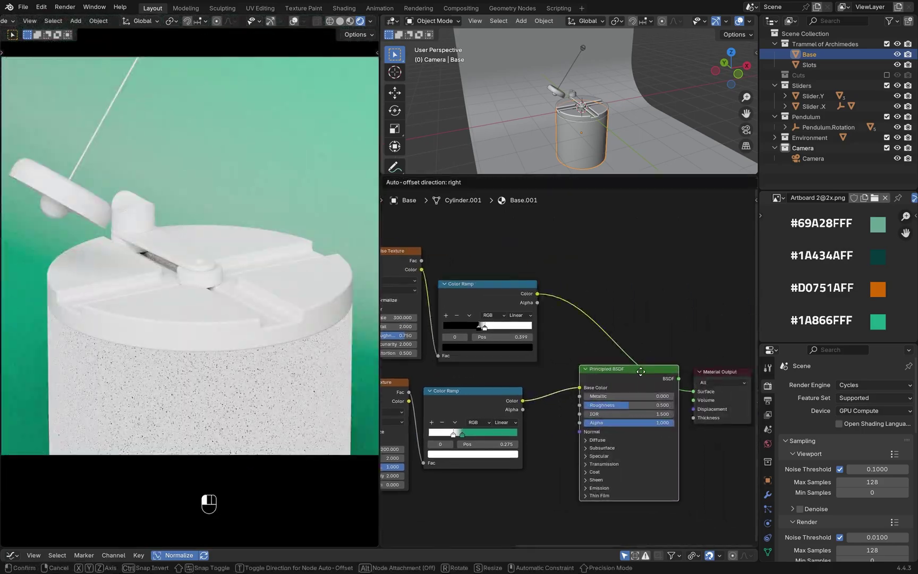
left_click_drag(681, 379, 693, 391)
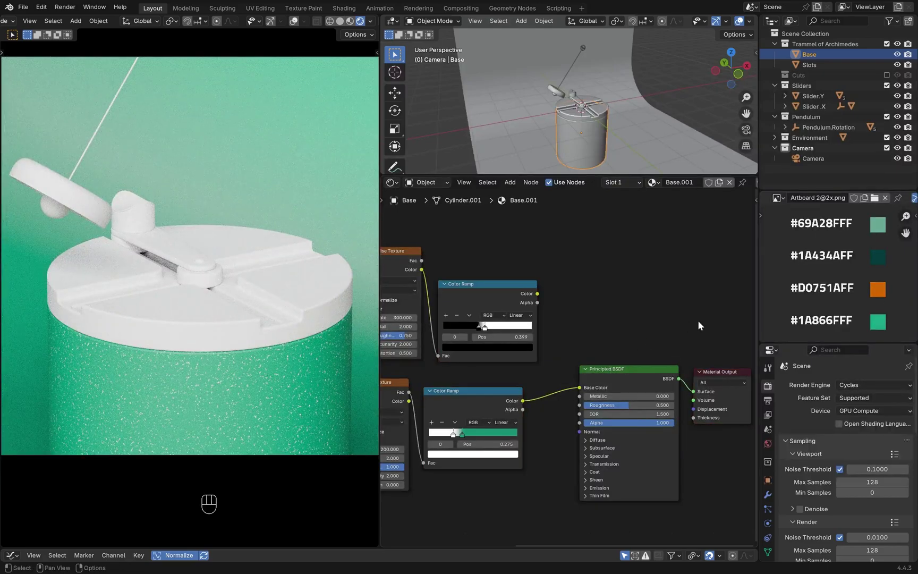
left_click_drag(627, 376, 728, 373)
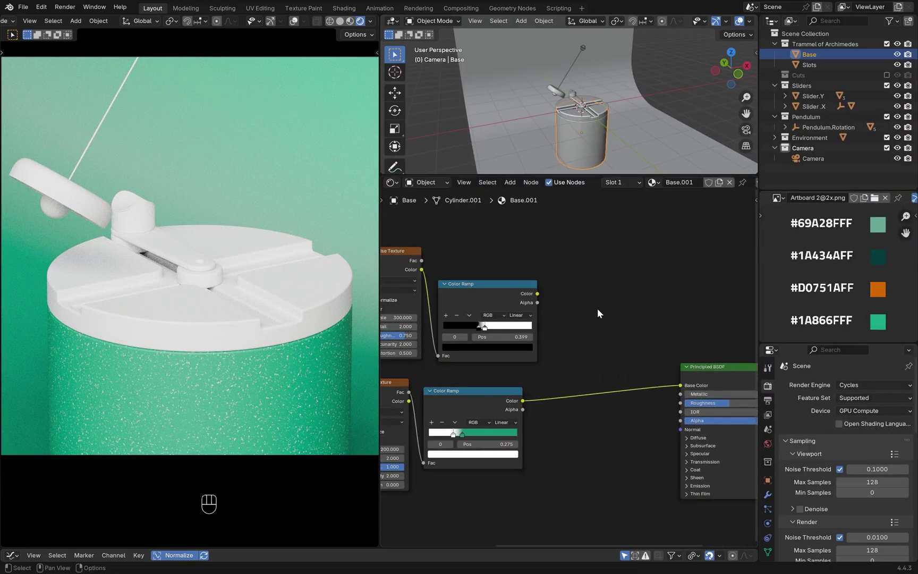
Step: Add a Mix Color node combining the black-and-white ramp as A and the green ramp as B, and feed its result into Base Color
key("shift+a")
type("mix")
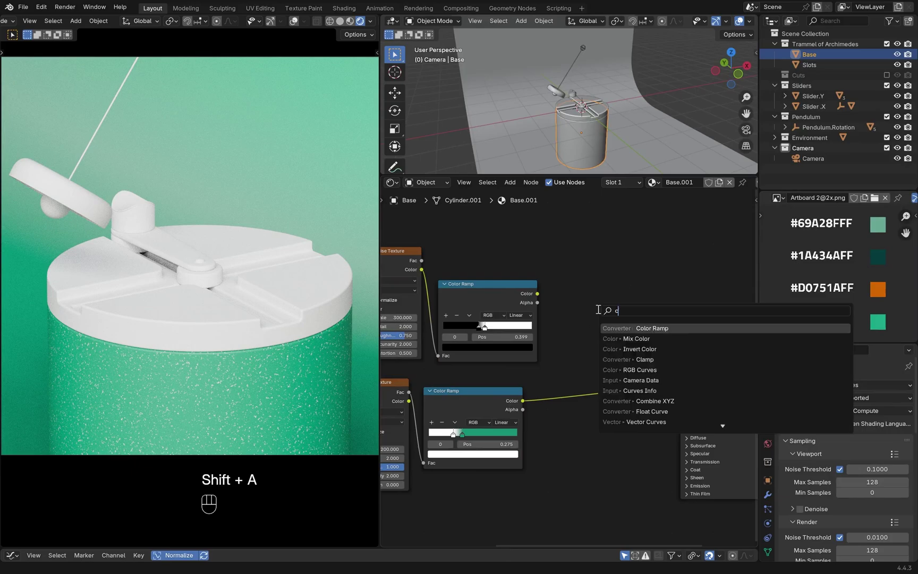
key("Return")
left_click(616, 319)
left_click_drag(537, 293, 583, 371)
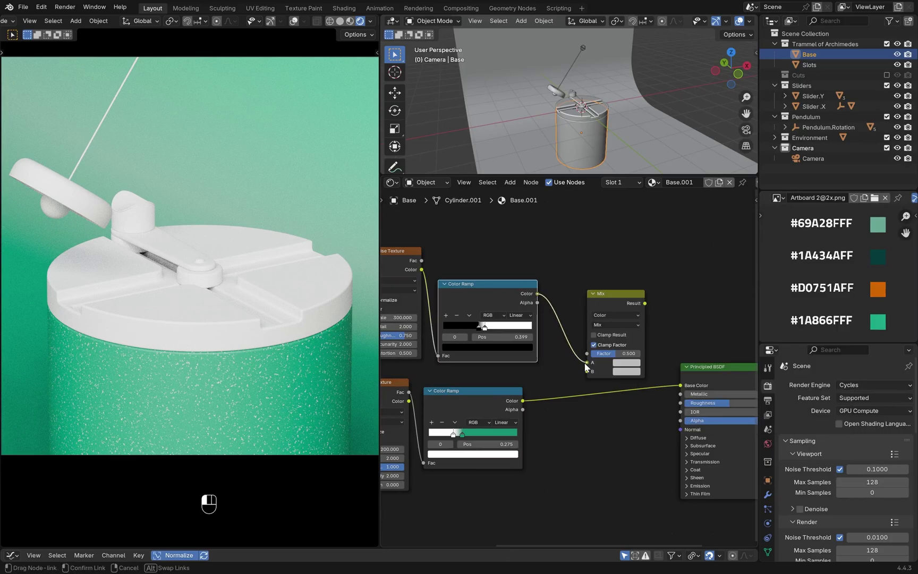
left_click_drag(524, 402, 589, 375)
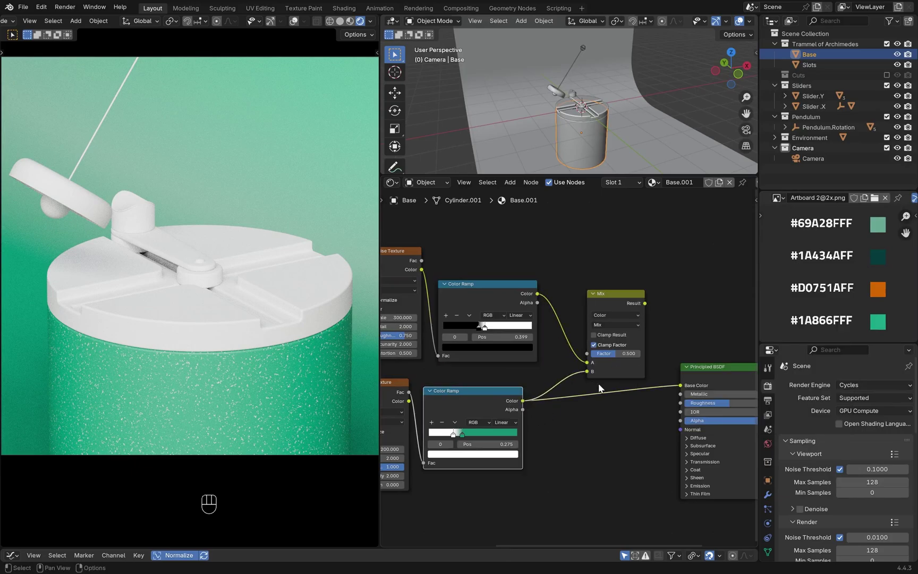
left_click_drag(644, 303, 682, 381)
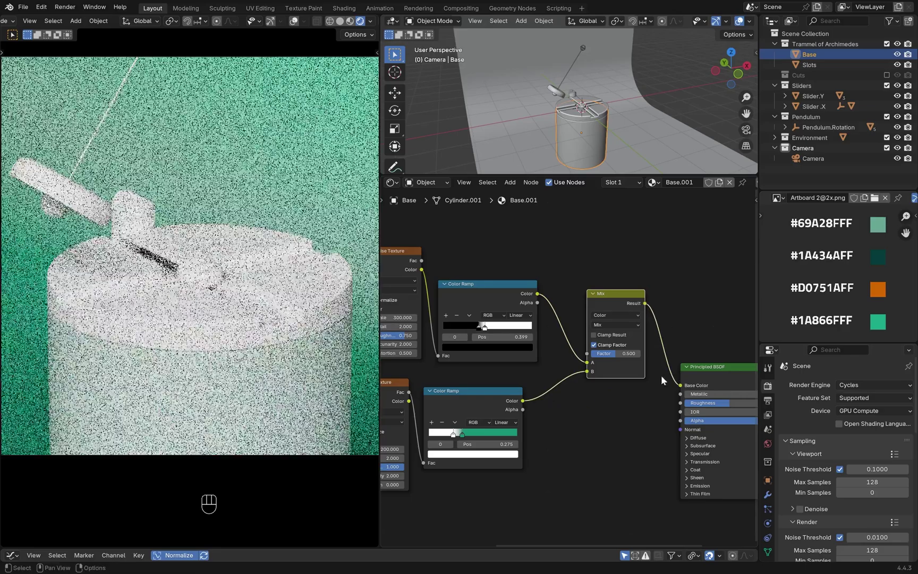
Step: Set the Mix node's factor to 1 and its blending mode to Multiply
left_click_drag(611, 354, 641, 354)
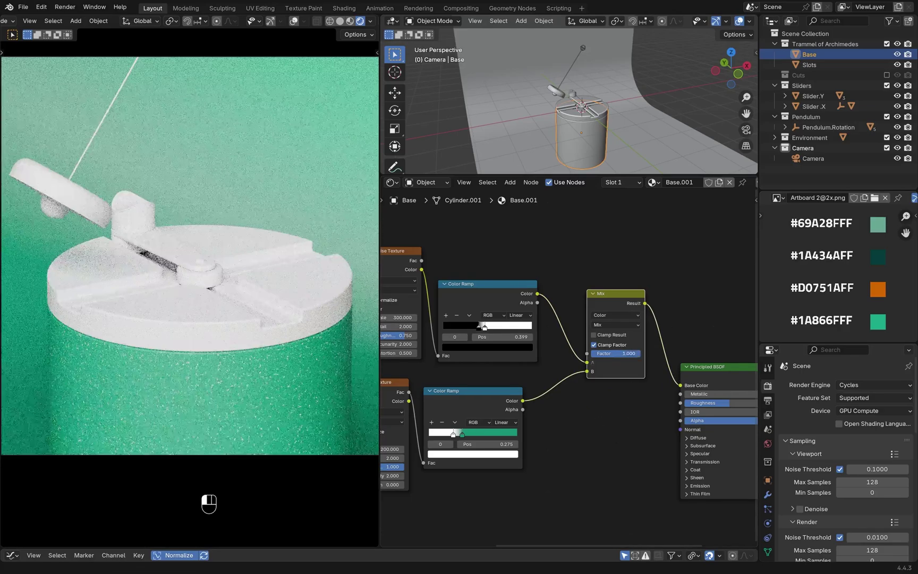
left_click(608, 325)
left_click(618, 375)
scroll(520, 402, "up", 3)
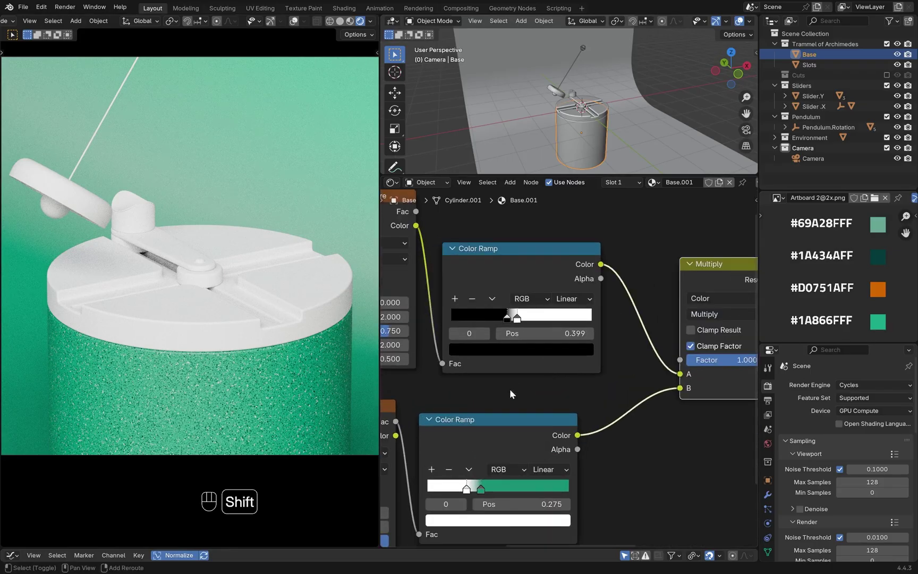
Step: Set the upper ramp's black stop to 0.444, and move the lower ramp's white stop to the start and its green stop to 0.332
scroll(570, 352, "up", 2)
left_click_drag(551, 340, 567, 343)
middle_click_drag(576, 408, 619, 306, "shift")
left_click_drag(555, 436, 509, 435)
middle_click_drag(509, 436, 482, 407, "shift")
middle_click_drag(433, 436, 478, 437, "shift")
left_click(591, 408)
middle_click_drag(591, 408, 594, 517, "shift")
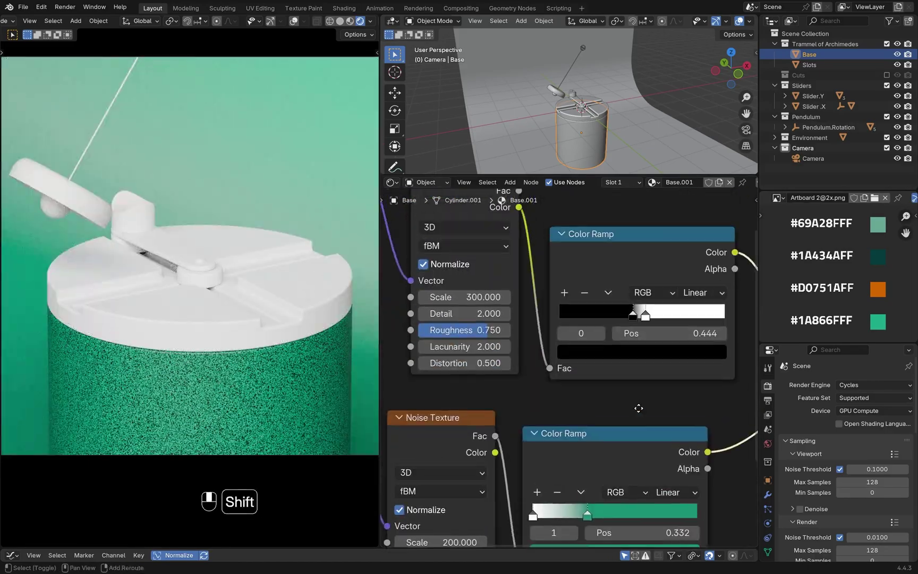
Step: Set the upper ramp's white stop to 0.465, the upper Noise Texture's scale to 200 and the lower ramp's green stop to 0.230
left_click_drag(646, 307, 637, 307)
scroll(640, 318, "down", 2)
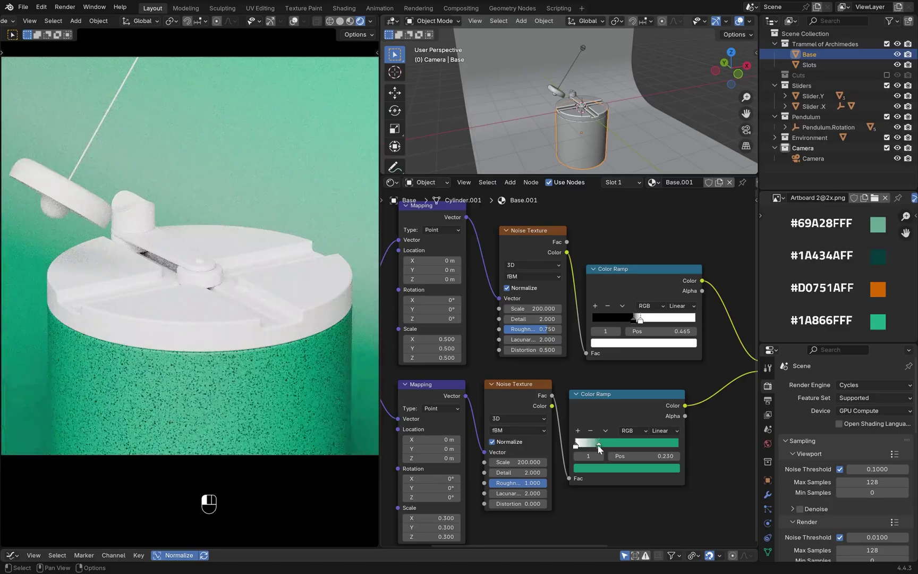
left_click(622, 469)
middle_click_drag(602, 367, 650, 363, "shift")
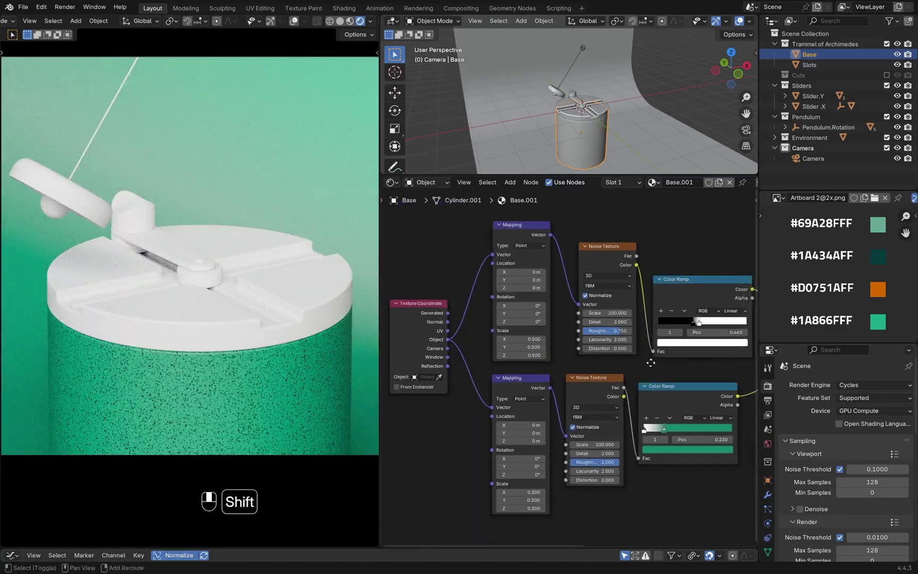
Step: Try scales of 0.4 and 0.2 on the upper Mapping node, and settle on 0.6 for all three axes
scroll(587, 372, "up", 5)
left_click_drag(510, 313, 508, 336)
type(".4")
key("Return")
type(".2")
key("Return")
type(".6")
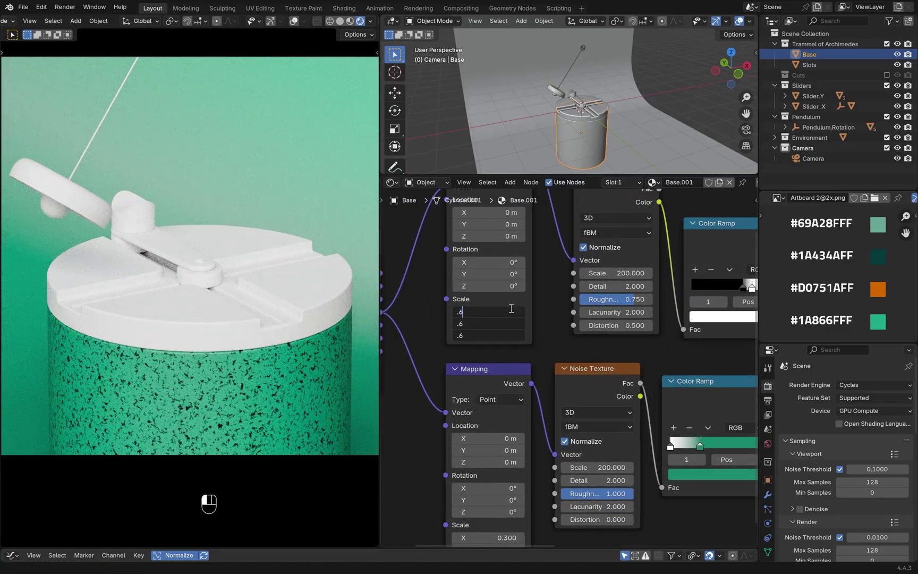
key("Return")
Step: Save the file and maximize the node editor to review the complete Base material node tree
key("ctrl+s")
key("ctrl+space")
scroll(562, 440, "up", 3)
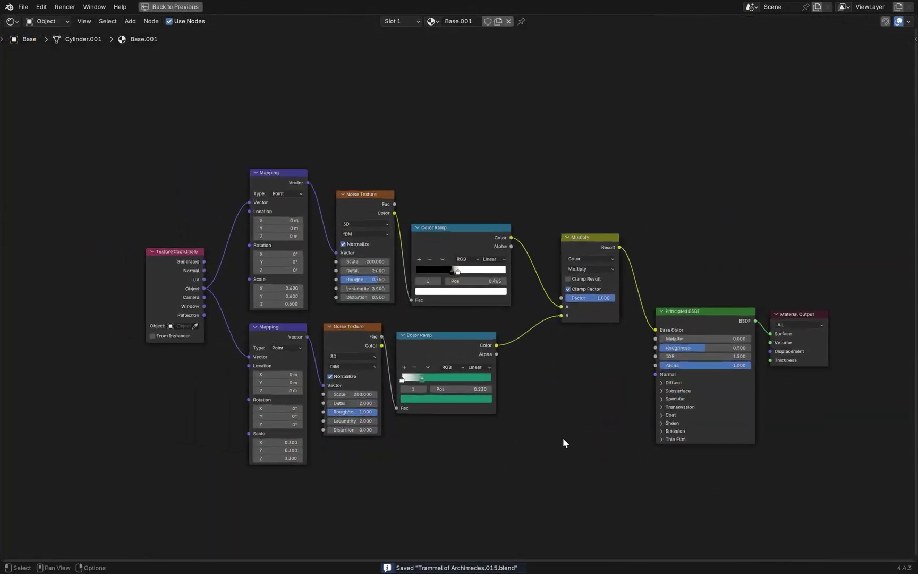
middle_click_drag(571, 453, 563, 419)
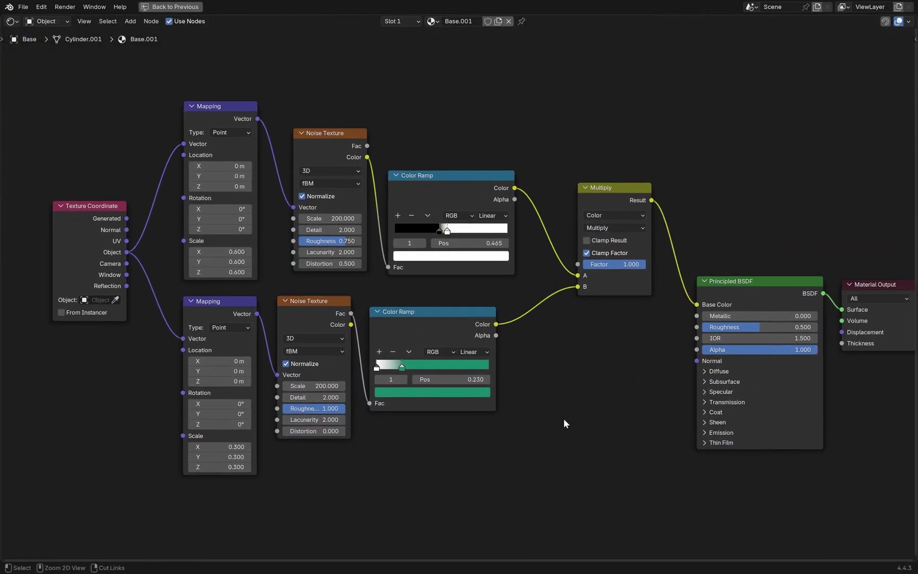
Step: Restore the multi-editor layout and create a new material named Slots on the Slots object
key("ctrl+alt+s")
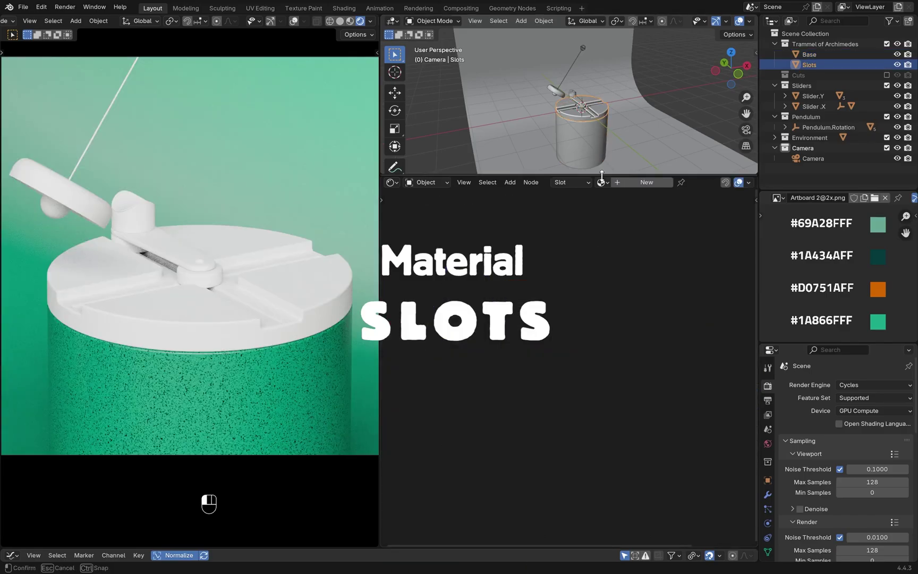
left_click(646, 182)
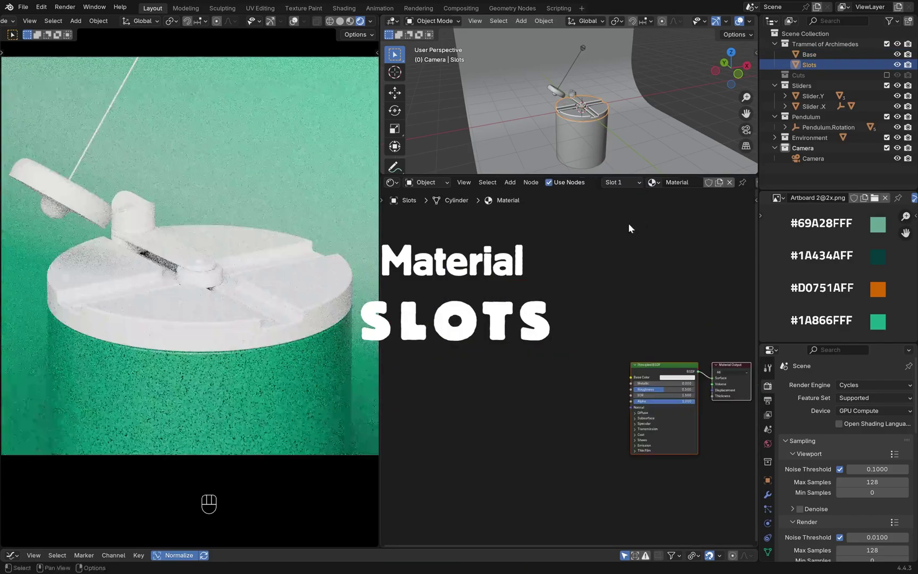
double_click(682, 183)
type("Slots")
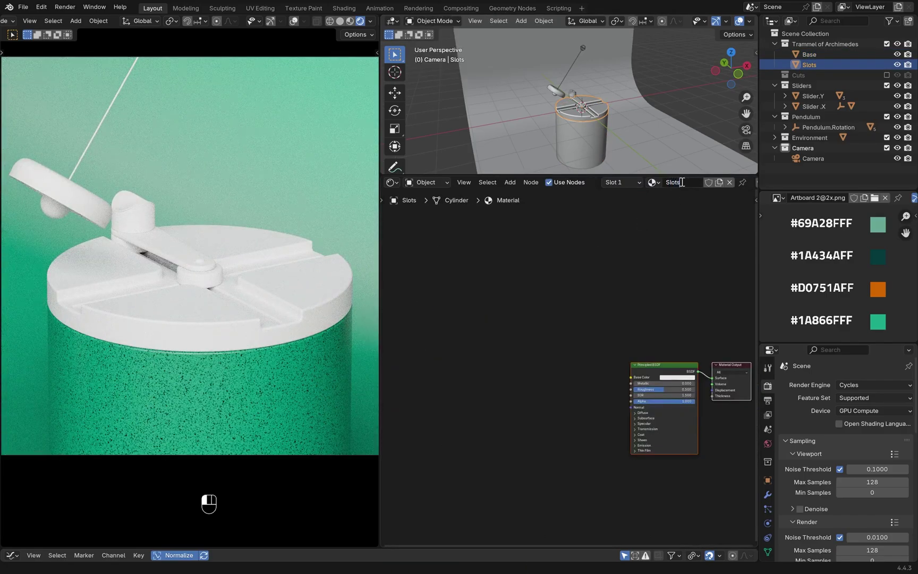
key("Return")
Step: Add a Color Ramp node, connect its color to the Principled BSDF's Base Color, and preview the ramp on the object
scroll(621, 352, "up", 4)
middle_click_drag(599, 351, 539, 284, "shift")
scroll(541, 298, "up", 3)
middle_click_drag(523, 321, 529, 311, "shift")
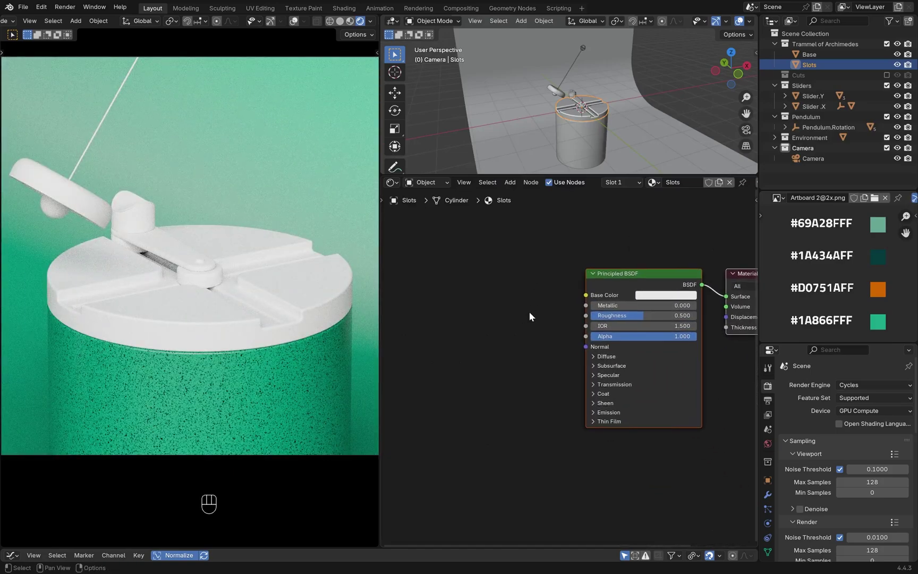
scroll(529, 312, "down", 2)
left_click(623, 292)
scroll(585, 305, "up", 1)
key("shift+a")
type("color r")
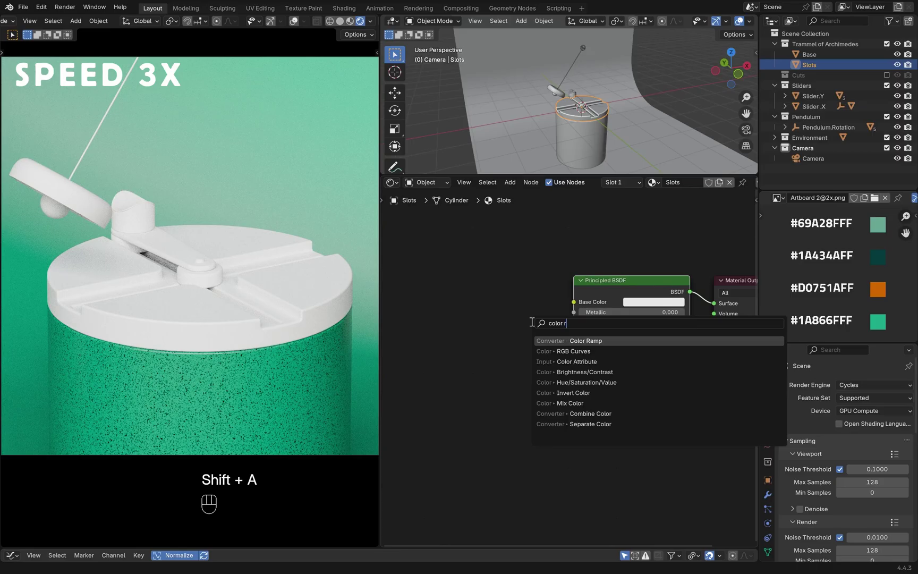
key("Return")
left_click(434, 304)
middle_click_drag(478, 310, 546, 321, "shift")
left_click_drag(618, 330, 642, 312)
left_click(579, 319, "ctrl+shift")
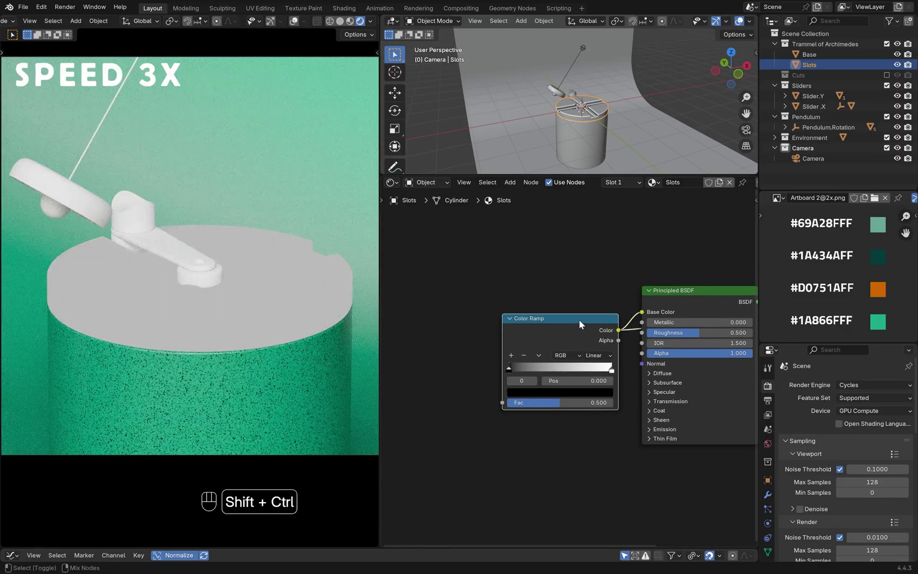
left_click(579, 319, "ctrl+shift")
left_click(549, 317, "ctrl+shift")
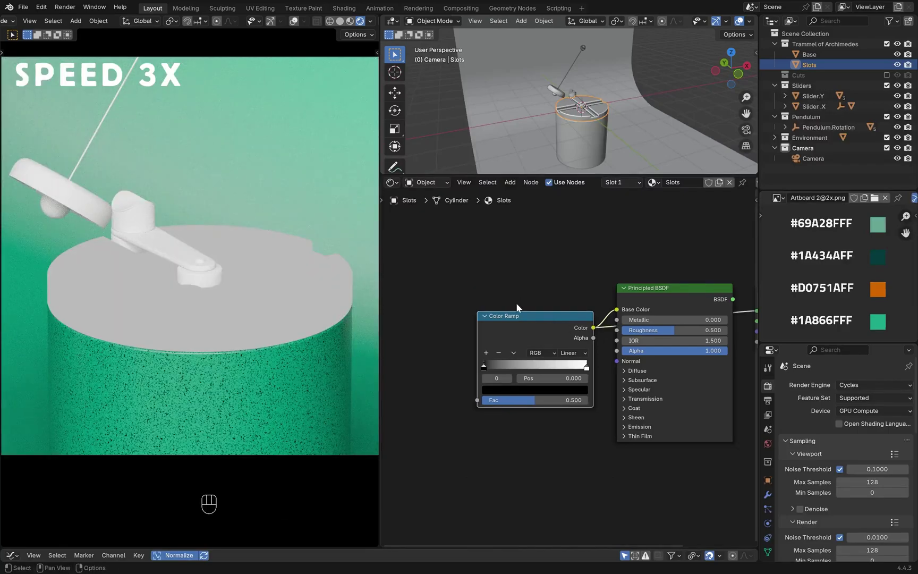
Step: Feed the Color Ramp's factor from the Fac output of a new Noise Texture
middle_click_drag(491, 407, 553, 398)
left_click_drag(564, 394, 420, 378)
left_click(463, 447)
left_click(481, 282)
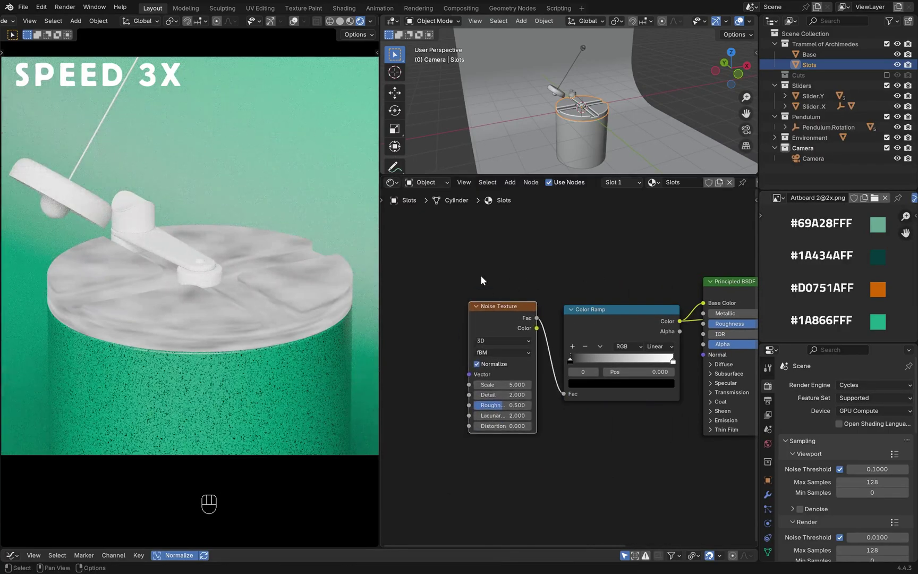
Step: Add Texture Coordinate and Mapping nodes before the Noise Texture, using the Object coordinates
middle_click_drag(497, 307, 562, 317)
key("ctrl+t")
middle_click_drag(504, 289, 525, 279, "shift")
left_click_drag(448, 367, 467, 359)
scroll(492, 284, "down", 1)
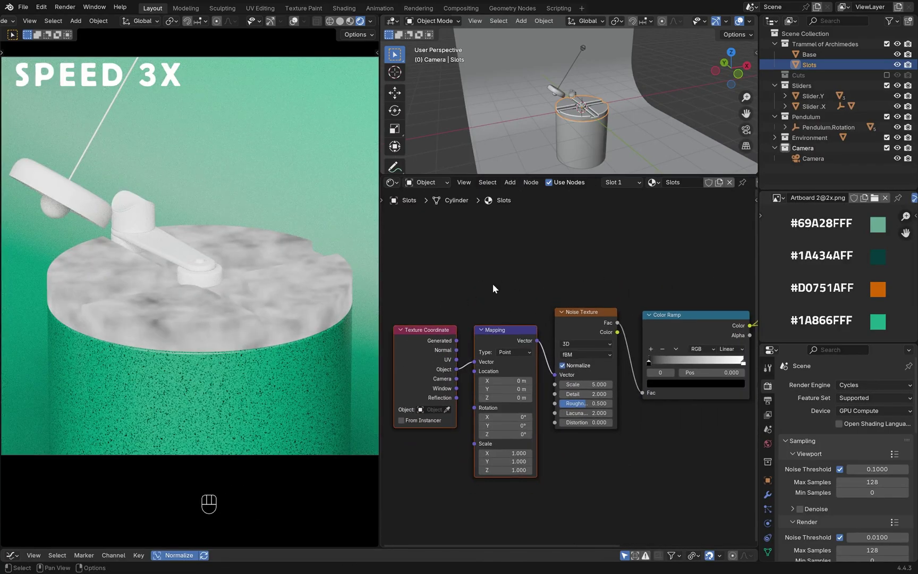
middle_click_drag(493, 284, 470, 255, "shift")
left_click_drag(570, 286, 570, 291)
Step: Flip the ramp, set its dark stop to 0.495 in palette color #1A434AFF, and move its white stop to 0.378
middle_click_drag(689, 441, 626, 458)
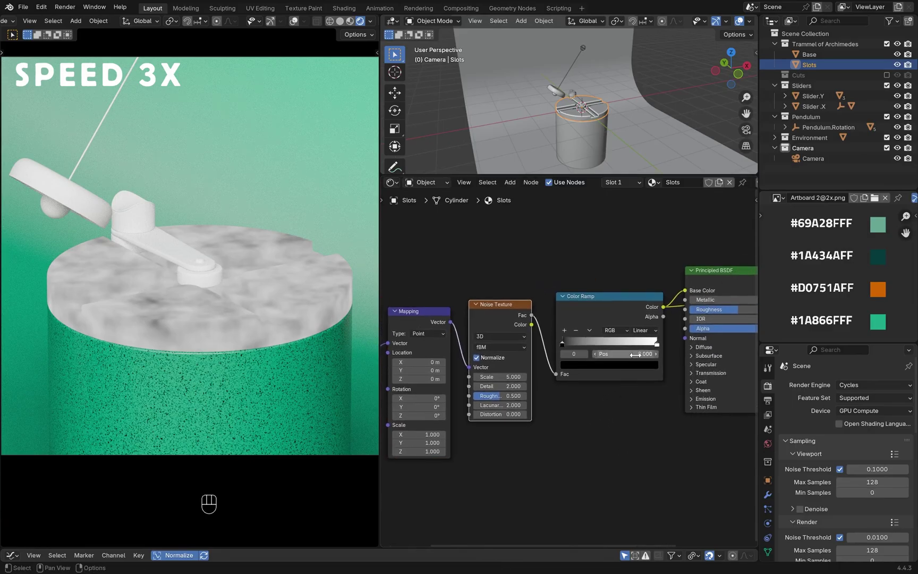
left_click_drag(657, 343, 610, 343)
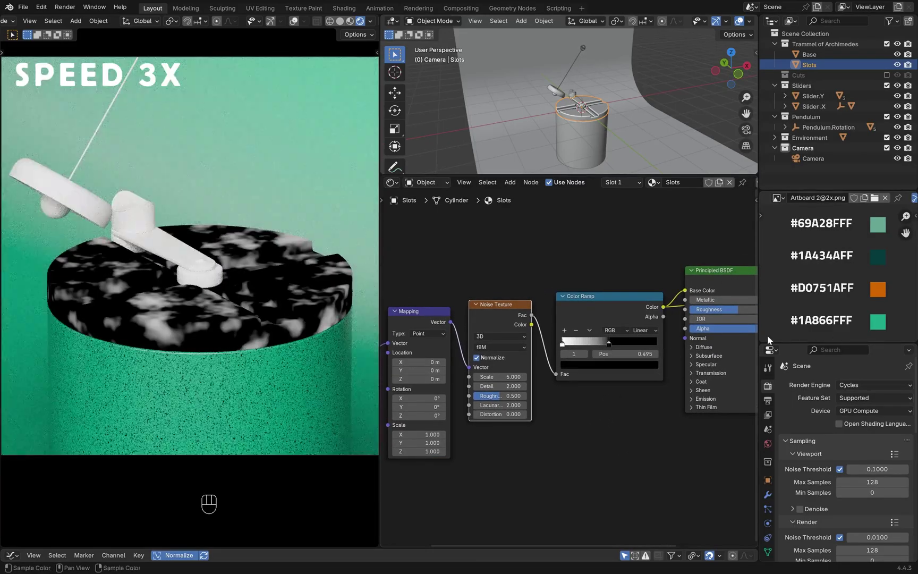
left_click(621, 364)
left_click(644, 317)
left_click(878, 257)
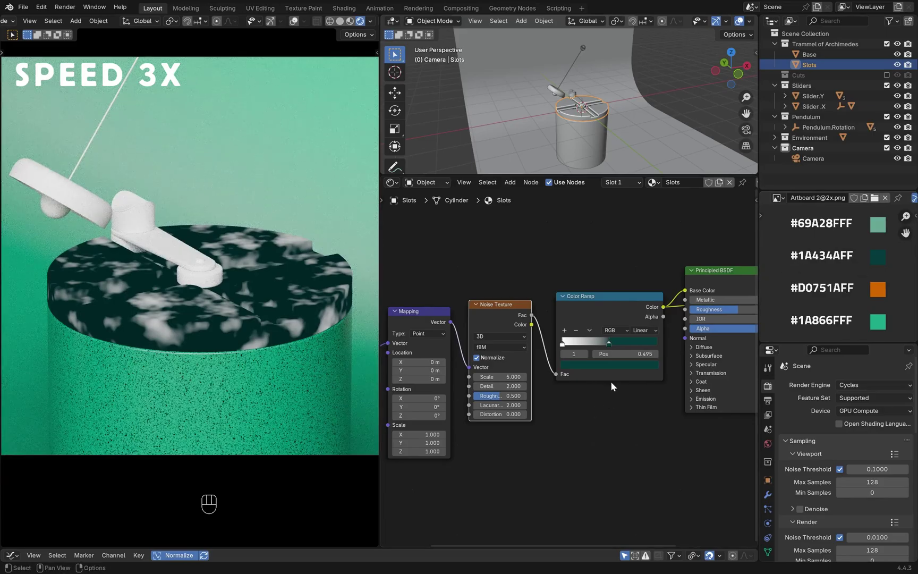
left_click_drag(563, 344, 598, 344)
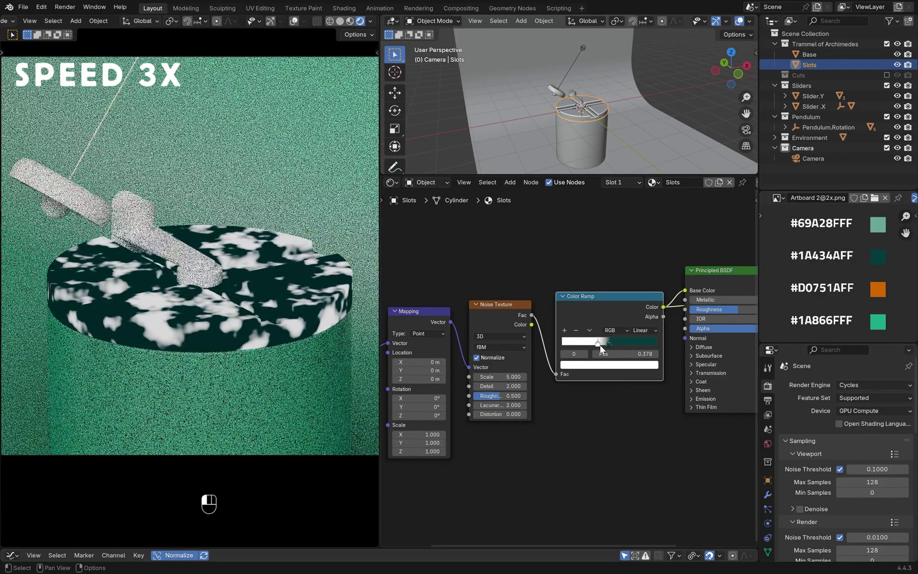
Step: Set the Noise Texture's scale to 400 and roughness to 1, and the Mapping scale to 0.5 on all axes
middle_click_drag(574, 413, 639, 403)
scroll(564, 365, "up", 1)
left_click(566, 366)
type("400")
key("Return")
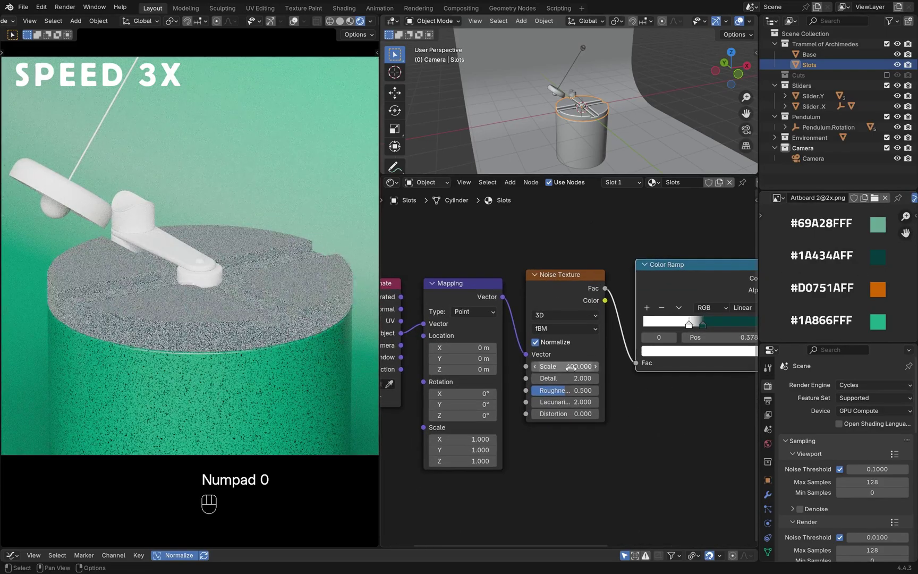
left_click_drag(574, 390, 591, 391)
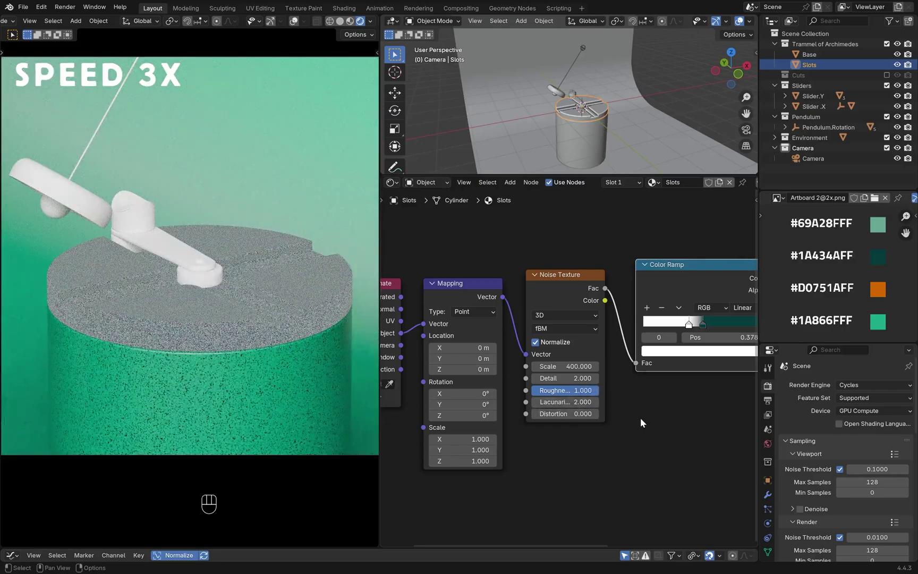
middle_click_drag(641, 423, 688, 422)
type(".5")
key("Return")
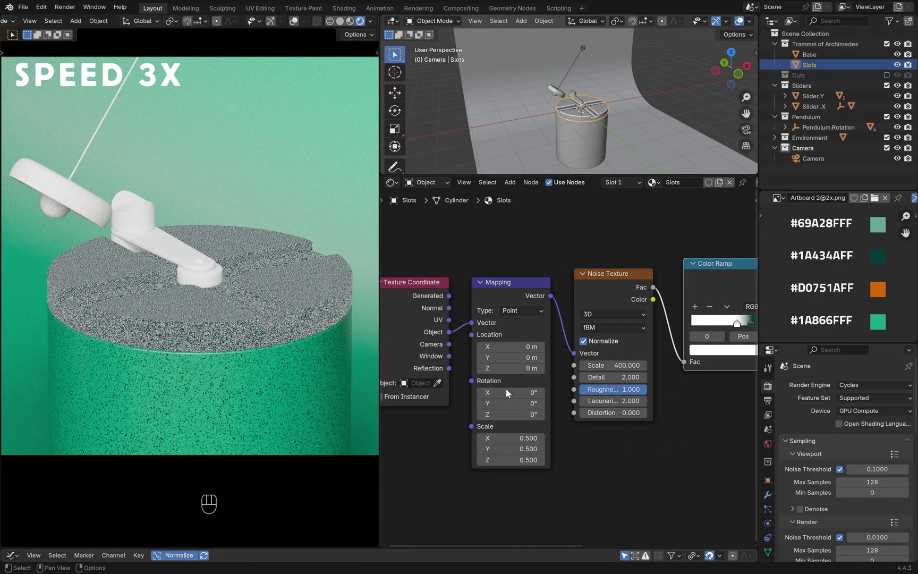
Step: Add a second Color Ramp above the first, set its white stop to 0.181, and preview it on the object
scroll(588, 451, "down", 3)
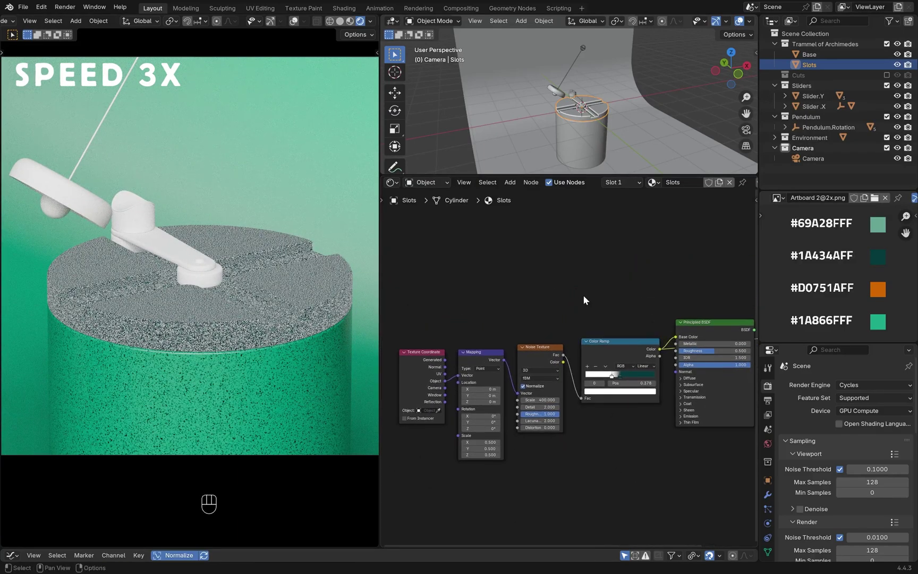
key("shift+a")
type("color")
left_click(638, 325)
left_click(595, 311)
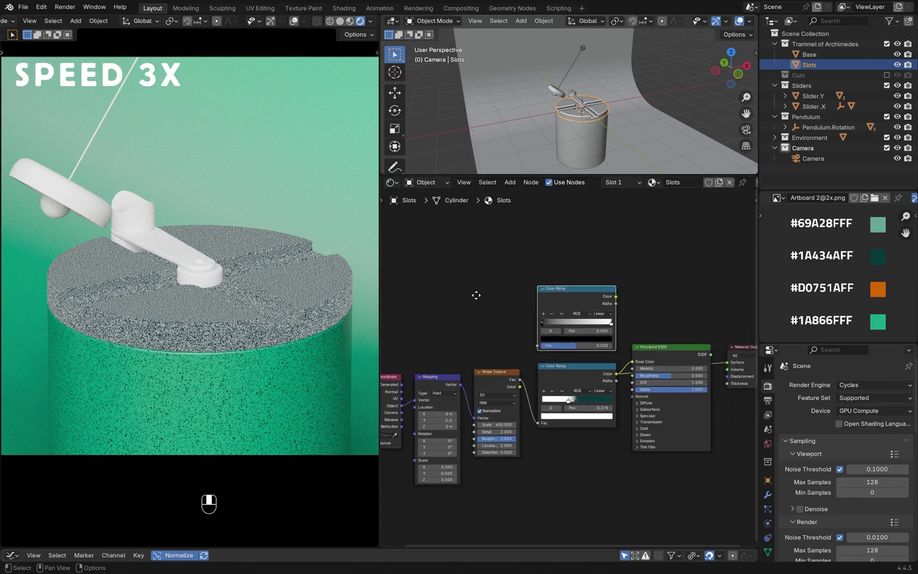
scroll(506, 322, "up", 3)
left_click_drag(655, 333, 564, 333)
left_click(602, 278, "ctrl+shift")
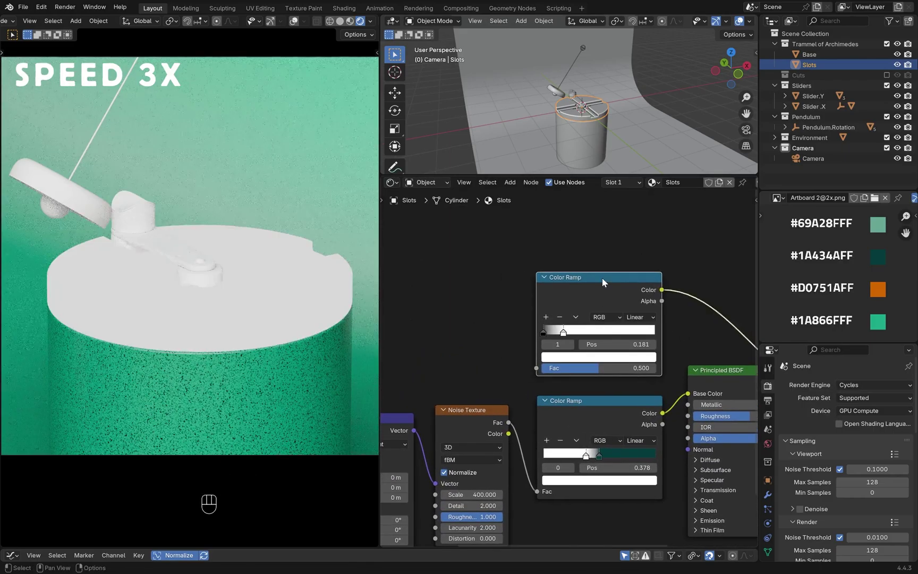
Step: Drive the upper Color Ramp's factor with a new Noise Texture
middle_click_drag(529, 263, 513, 282)
left_click_drag(557, 370, 519, 340)
type("noi")
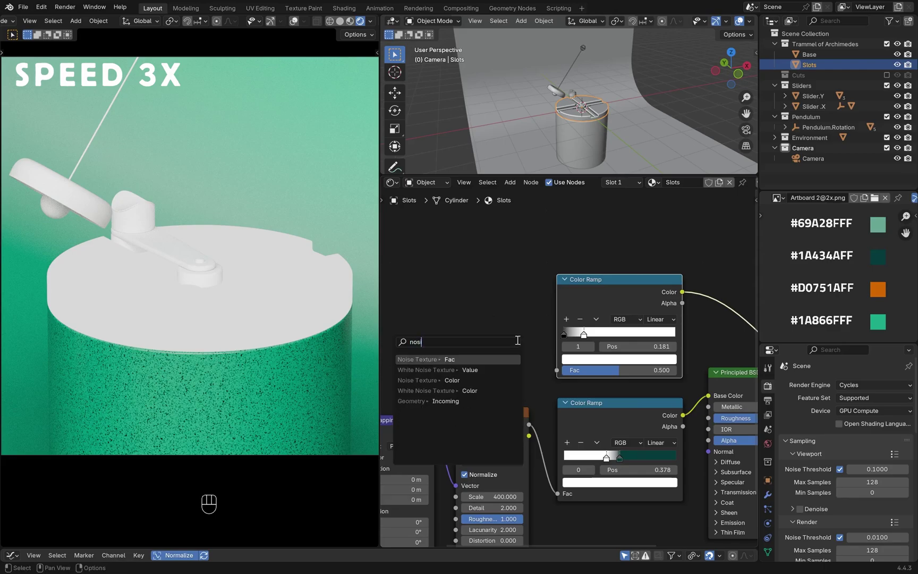
key("Return")
left_click(477, 257)
Step: Add a Mapping node to the upper Noise Texture and feed it from the existing Texture Coordinate node's Object output, removing the duplicate coordinate node
middle_click_drag(477, 257, 520, 271)
key("ctrl+t")
scroll(520, 269, "up", 5, "ctrl")
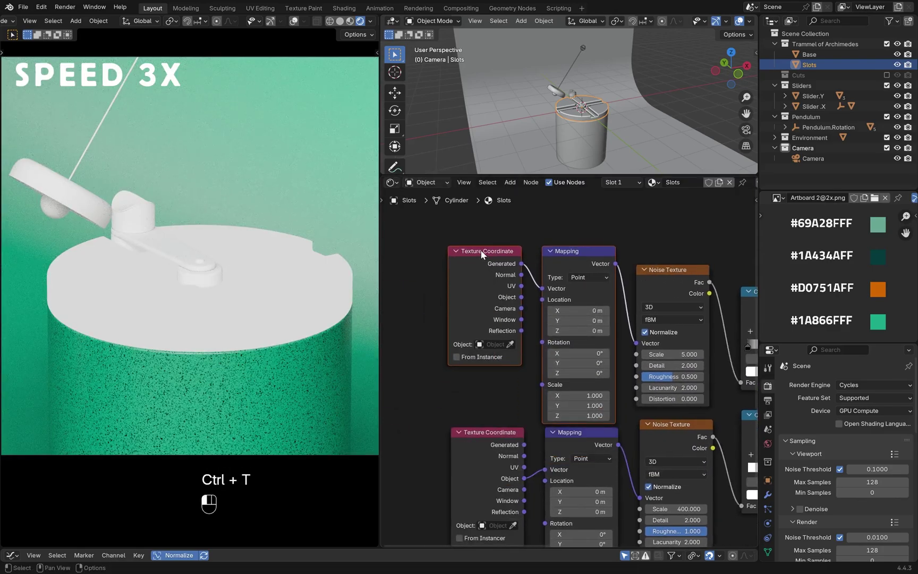
key("ctrl+x")
left_click_drag(500, 434, 456, 359)
left_click_drag(540, 290, 541, 289)
middle_click_drag(541, 289, 472, 284)
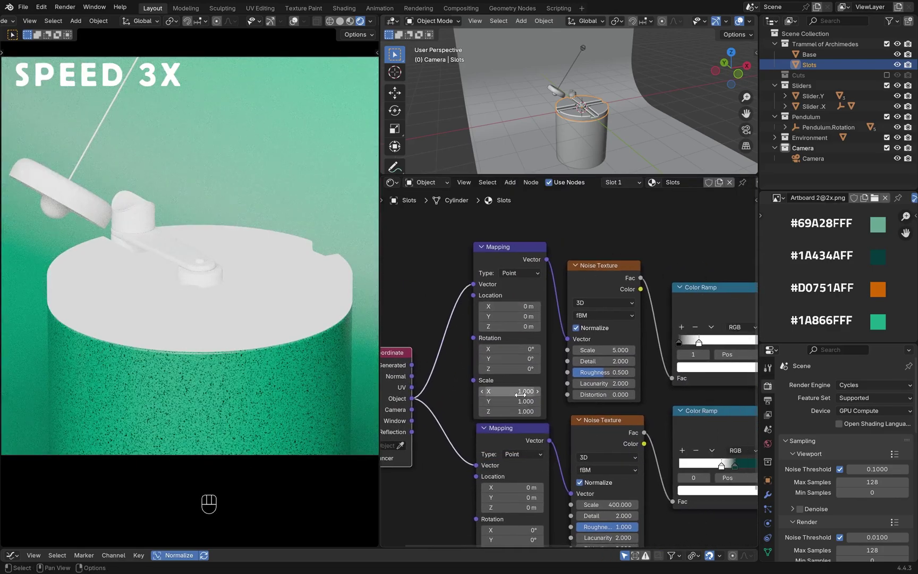
Step: Set the upper Mapping node's scale to 0.2 on all three axes
double_click(526, 394)
key("Return")
left_click_drag(526, 394, 525, 412)
type(".2")
key("Return")
Step: Set the upper Noise Texture's scale to 200 and roughness to 1, previewing the noise and the upper Color Ramp
left_click(604, 263, "ctrl+shift")
middle_click_drag(617, 245, 578, 244, "shift")
double_click(585, 349)
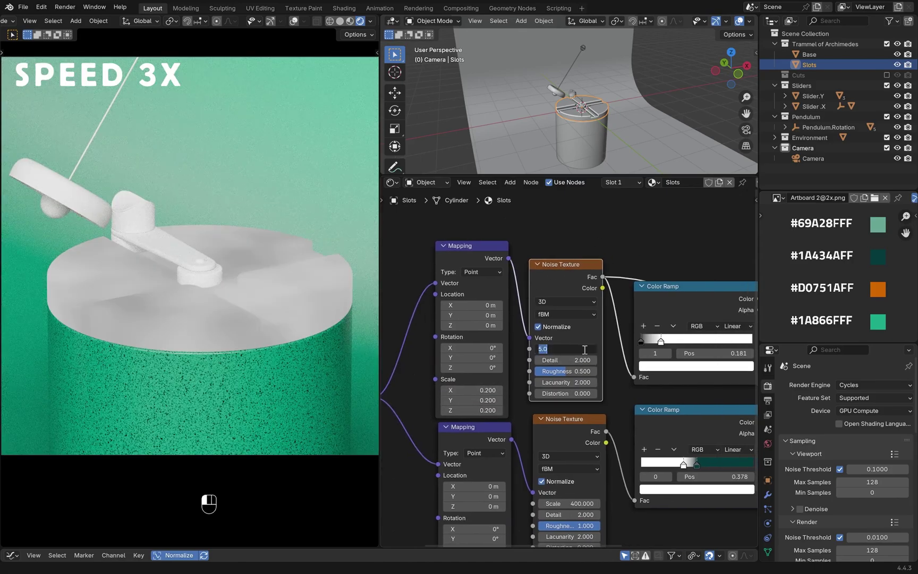
type("200")
key("Return")
left_click_drag(598, 370, 599, 375)
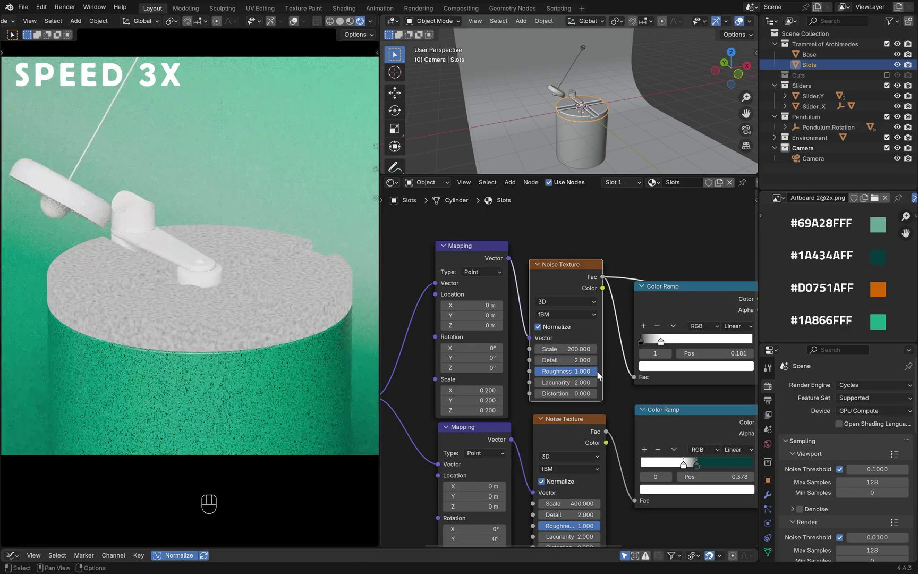
middle_click_drag(513, 364, 414, 357, "shift")
left_click(690, 294, "ctrl+shift")
middle_click_drag(593, 286, 609, 268, "shift")
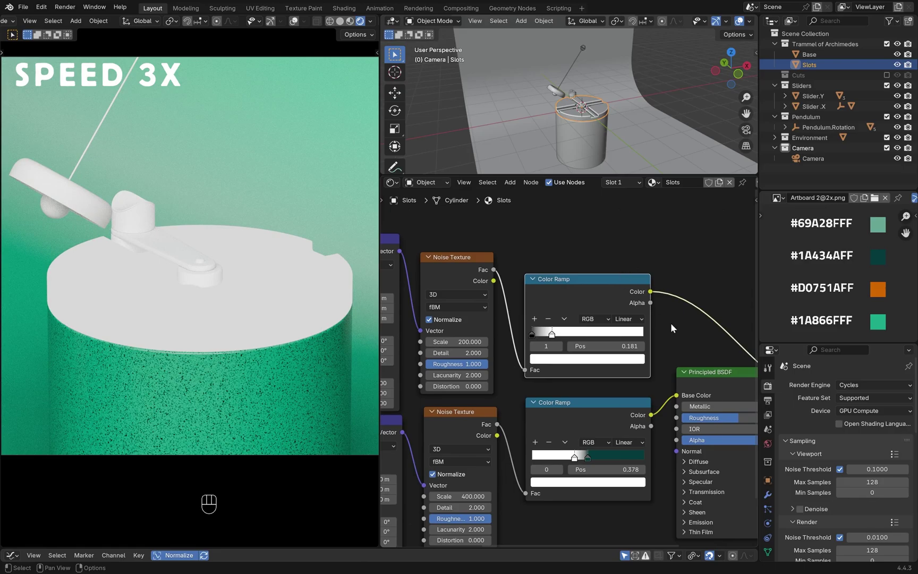
Step: Add a Mix Color node that combines the upper ramp as A and the lower ramp as B into the Base Color
middle_click_drag(670, 324, 418, 298, "shift")
left_click_drag(587, 319, 535, 361)
left_click_drag(533, 349, 661, 352)
left_click(468, 331)
middle_click_drag(450, 332, 502, 348, "shift")
key("shift+a")
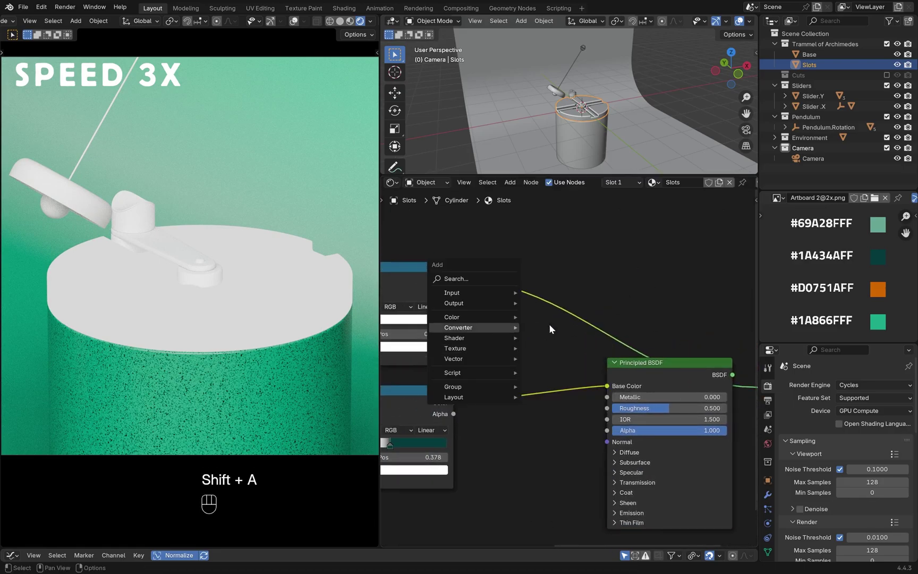
mouse_move(506, 317)
left_click(558, 369)
left_click(500, 277)
left_click_drag(453, 403, 500, 380)
left_click_drag(573, 295, 608, 386)
Step: Preview the Principled BSDF and set the color mix to Multiply with a factor of 1
left_click(678, 363, "ctrl+shift")
middle_click_drag(536, 359, 612, 369, "shift")
left_click_drag(613, 373, 630, 371)
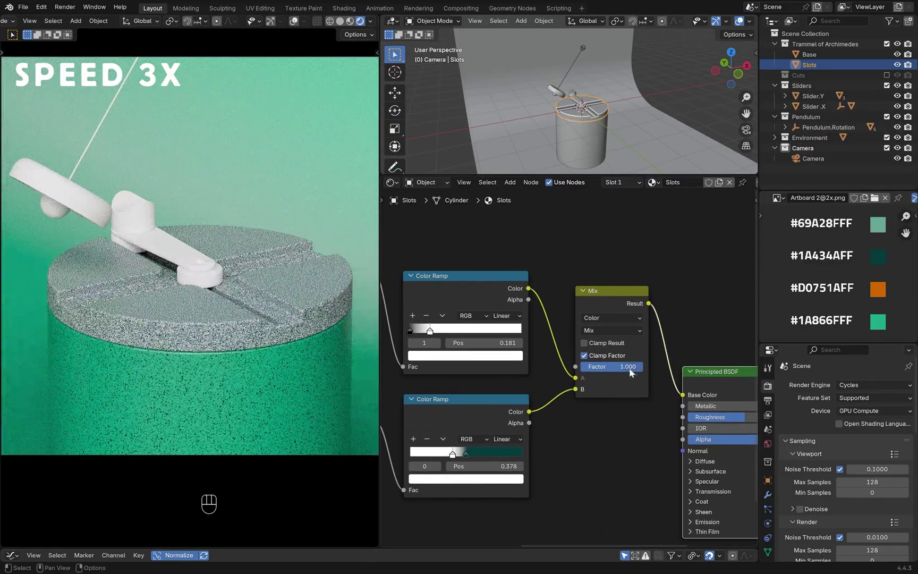
Step: Set the upper Color Ramp's white stop to 0.133
middle_click_drag(430, 375, 637, 360, "shift")
scroll(627, 353, "down", 1)
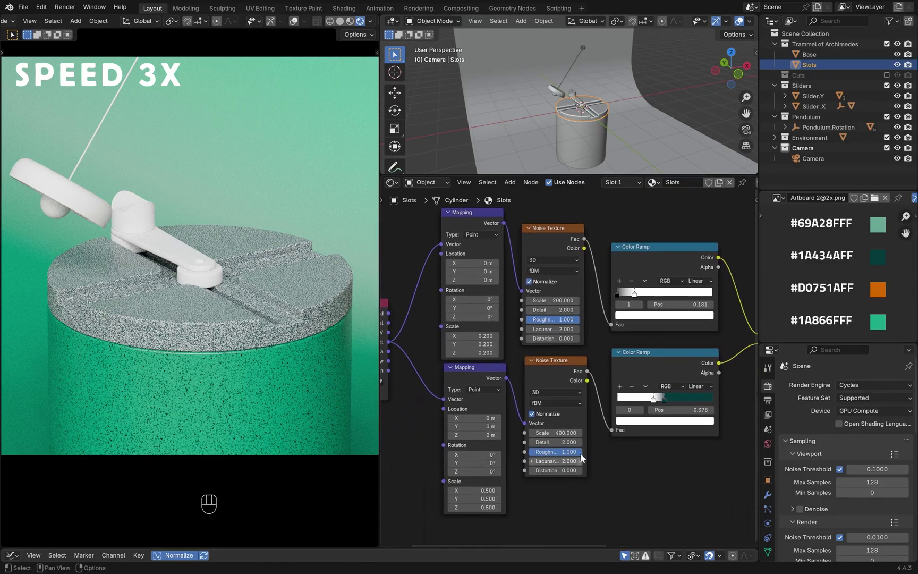
middle_click_drag(630, 459, 582, 470, "shift")
scroll(593, 318, "up", 3)
left_click_drag(553, 307, 545, 307)
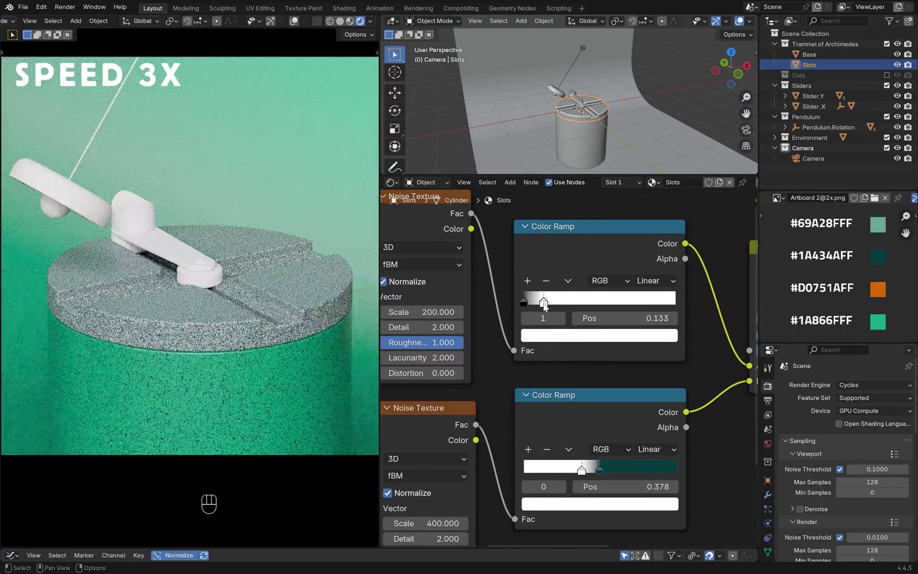
Step: Move the lower Color Ramp's dark green stop to 0.341 and its white stop to 0.275, checking the speckles up close
mouse_move(581, 468)
left_mouse_down()
mouse_move(561, 469)
mouse_move(575, 474)
left_mouse_up()
scroll(291, 416, "up", 5)
middle_click_drag(330, 518, 265, 500, "shift")
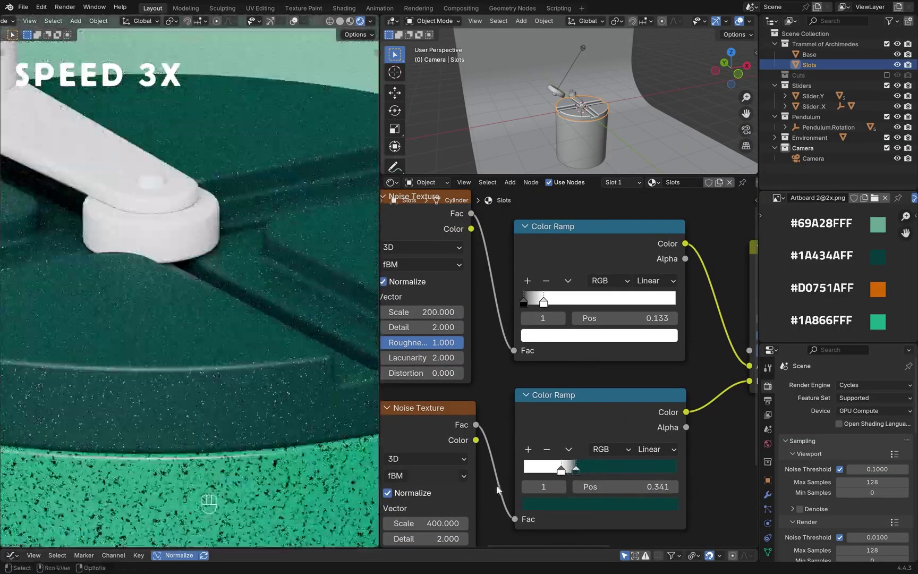
left_click_drag(574, 475, 565, 470)
scroll(275, 326, "down", 4)
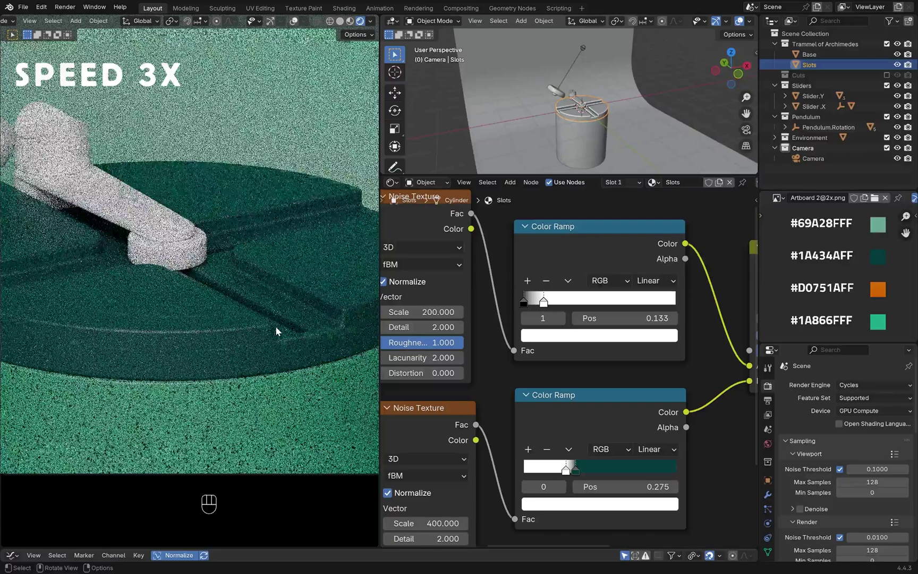
scroll(615, 358, "down", 2)
Step: Add a third Color Ramp below the others and connect its color to the Principled BSDF's Roughness
scroll(614, 358, "down", 3)
key("shift+a")
type("color ra")
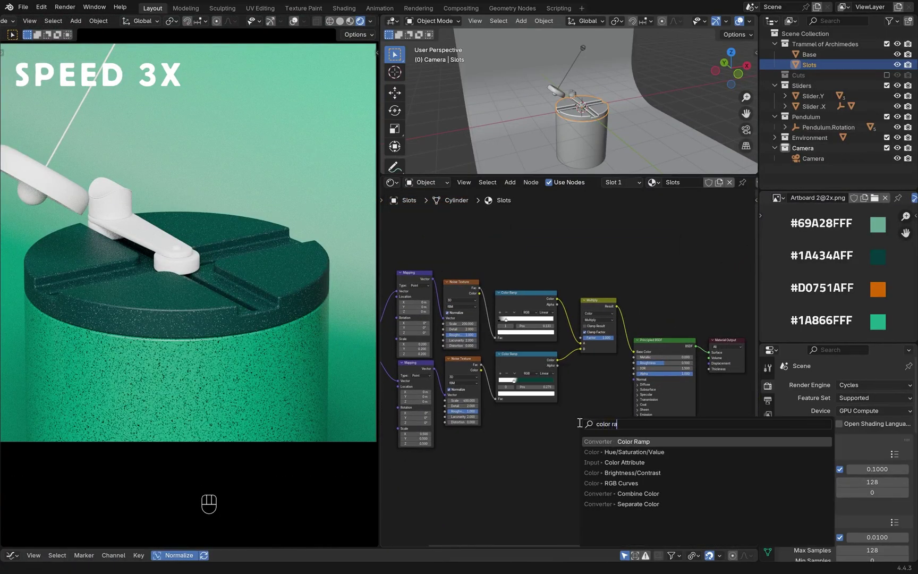
key("Return")
scroll(584, 425, "up", 3)
left_click(603, 421)
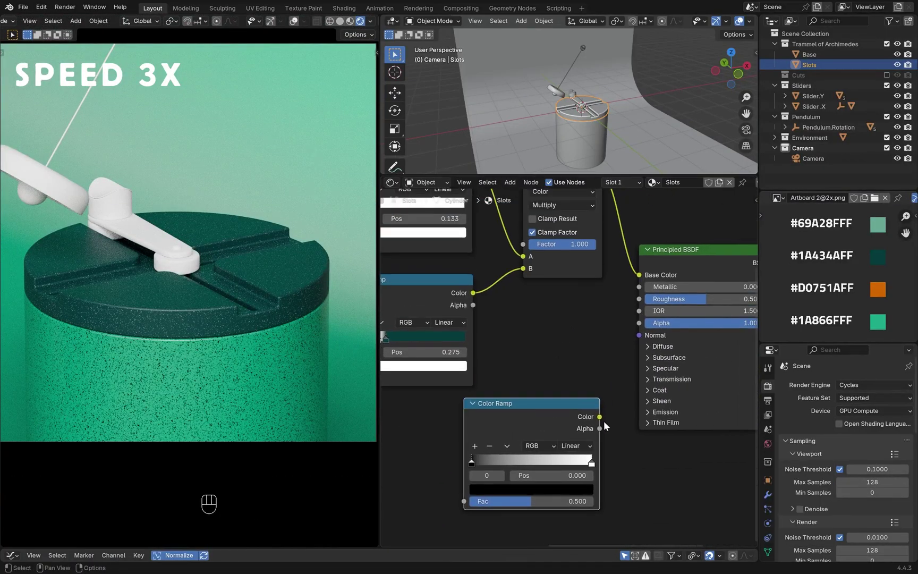
left_click_drag(600, 416, 639, 301)
Step: Drive the roughness ramp with a new Noise Texture and add Texture Coordinate and Mapping nodes to that texture
middle_click_drag(543, 405, 619, 354)
left_click_drag(540, 450, 425, 449)
type("noise")
key("Return")
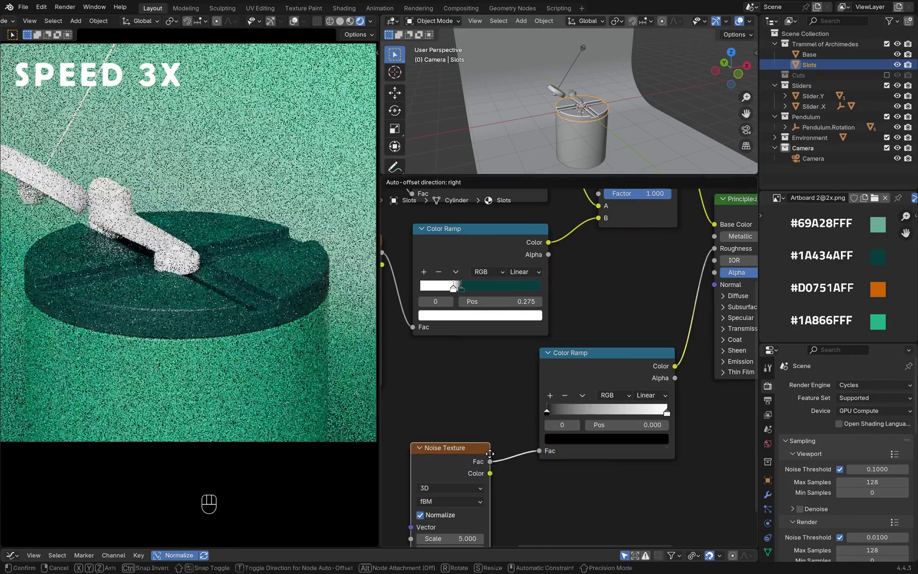
middle_click_drag(504, 391, 613, 349)
key("ctrl+t")
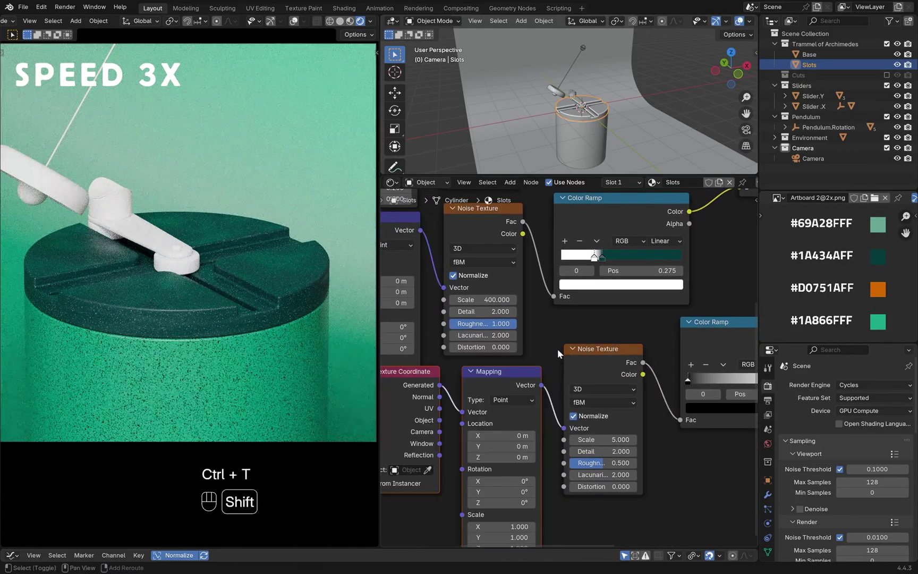
Step: Arrange the new Texture Coordinate and Mapping nodes beside the lower Noise Texture and feed the mapping from Object coordinates
left_click_drag(558, 349, 533, 386)
middle_click_drag(533, 386, 560, 357, "shift")
left_click_drag(490, 406, 511, 397)
middle_click_drag(598, 415, 541, 418, "shift")
scroll(575, 409, "down", 3)
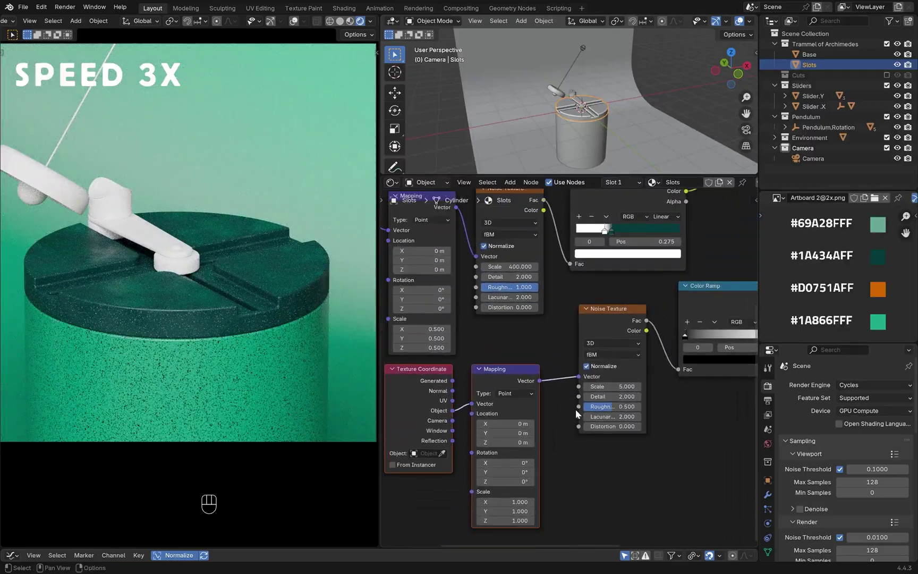
middle_click_drag(617, 449, 585, 449, "shift")
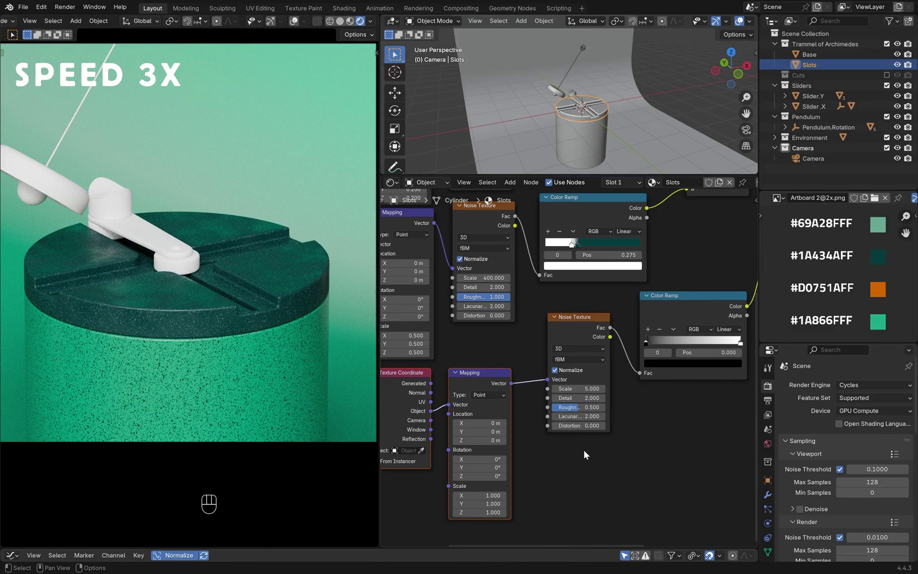
Step: Preview the lower Noise Texture on the slots, setting its Scale to 20 and its Mapping scale to 0.5 on all axes
left_click(585, 332, "ctrl+shift")
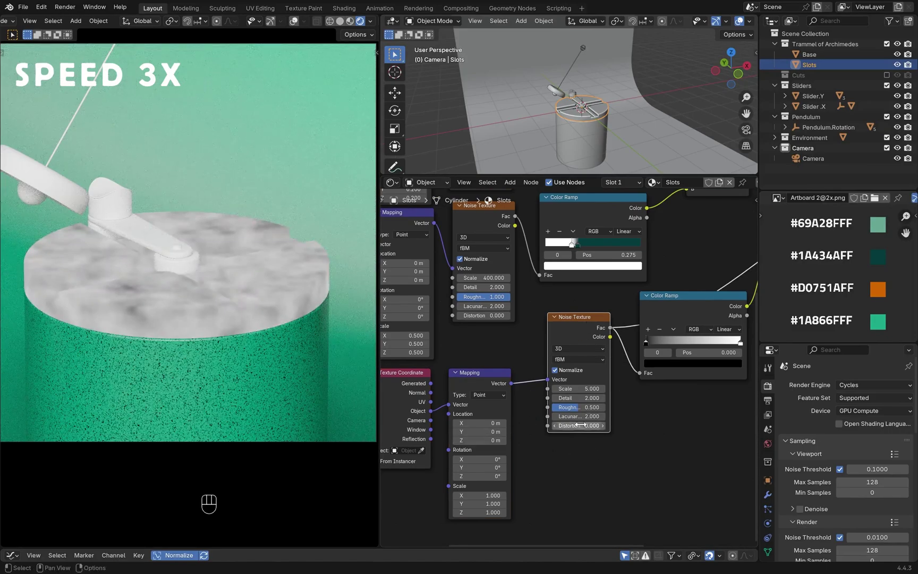
type("50")
key("Return")
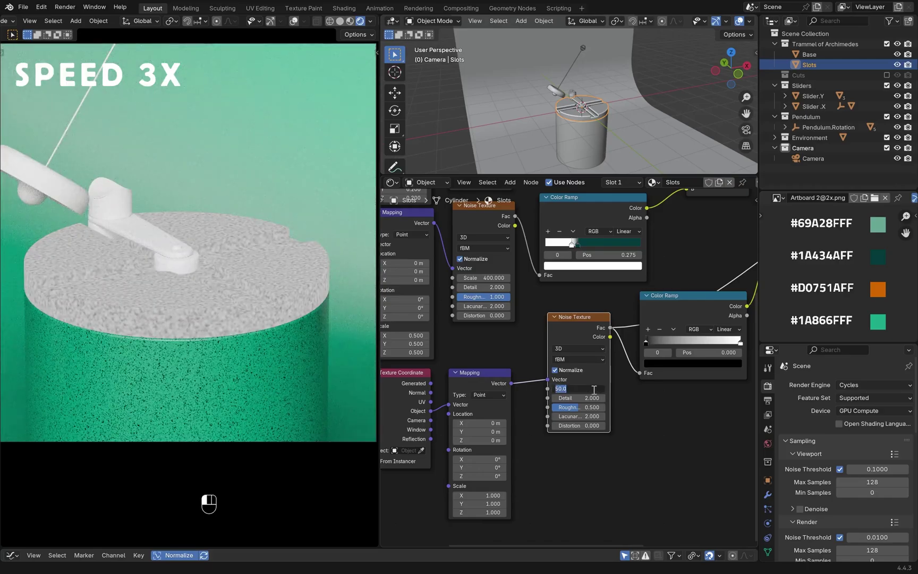
type("20")
key("Return")
type("2")
key("Return")
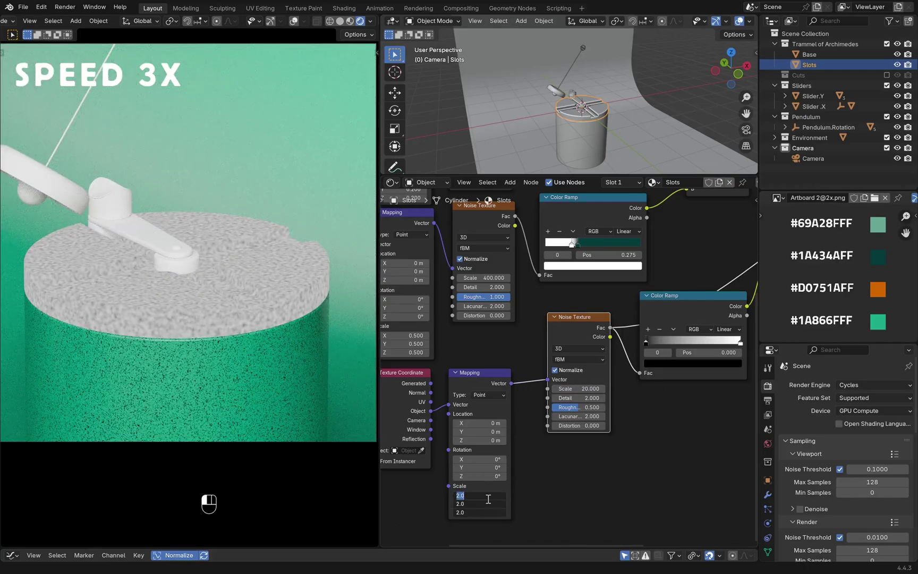
type(".5")
key("Return")
Step: Move the roughness ramp's black stop to 0.302 and lighten it to grey, with the lower noise's Roughness at 1
scroll(689, 410, "right", 5, "ctrl")
scroll(647, 298, "up", 2, "shift")
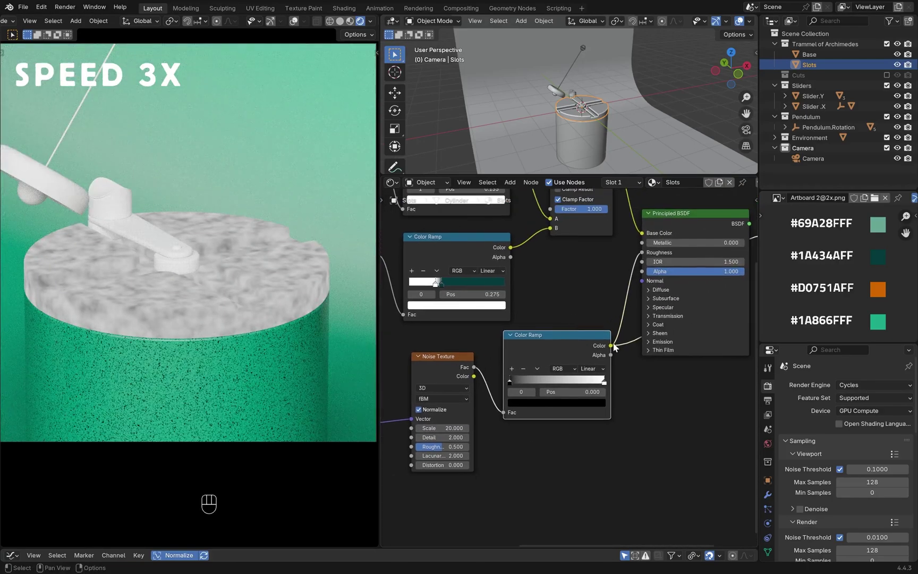
scroll(689, 216, "down", 1, "shift")
scroll(689, 216, "left", 1, "ctrl")
left_click_drag(539, 370, 569, 370)
left_click(577, 392)
left_click_drag(620, 314, 620, 294)
middle_click_drag(609, 437, 720, 382, "shift")
middle_click_drag(524, 451, 493, 457, "shift")
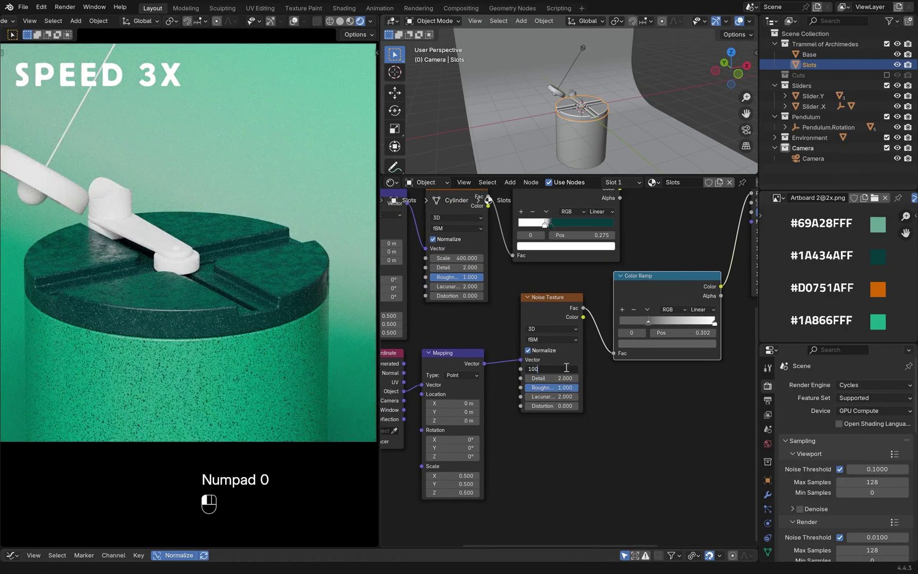
Step: Set the lower Noise Texture's Scale to 100 and slightly darken the roughness ramp's grey stop
left_click(566, 367)
type("100")
key("Return")
middle_click_drag(441, 380, 388, 396)
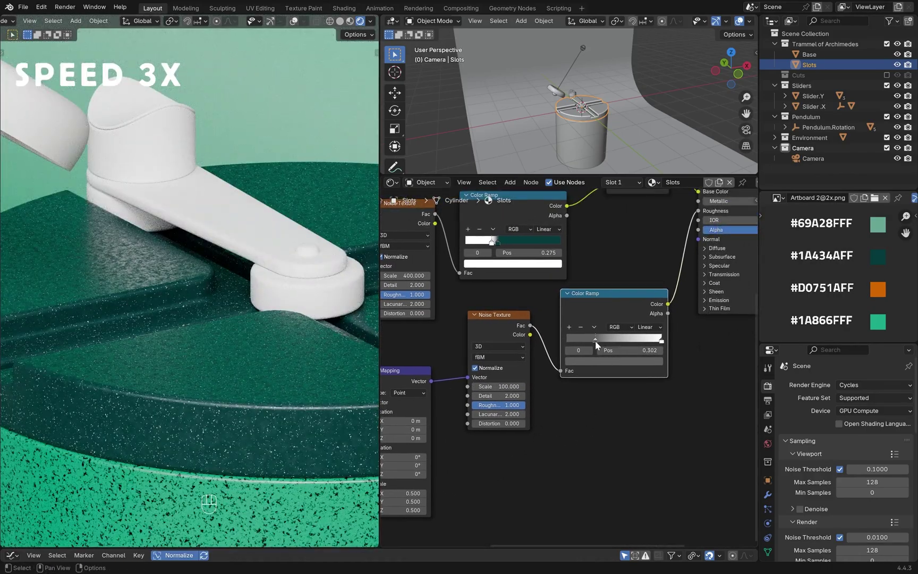
left_click(605, 359)
left_click_drag(644, 261, 644, 270)
left_click(641, 449)
Step: Set the lower Mapping scale to 1 on all axes and move the roughness ramp's grey stop to 0.248
scroll(637, 448, "down", 3)
middle_click_drag(586, 460, 630, 431)
left_click_drag(504, 455, 503, 469)
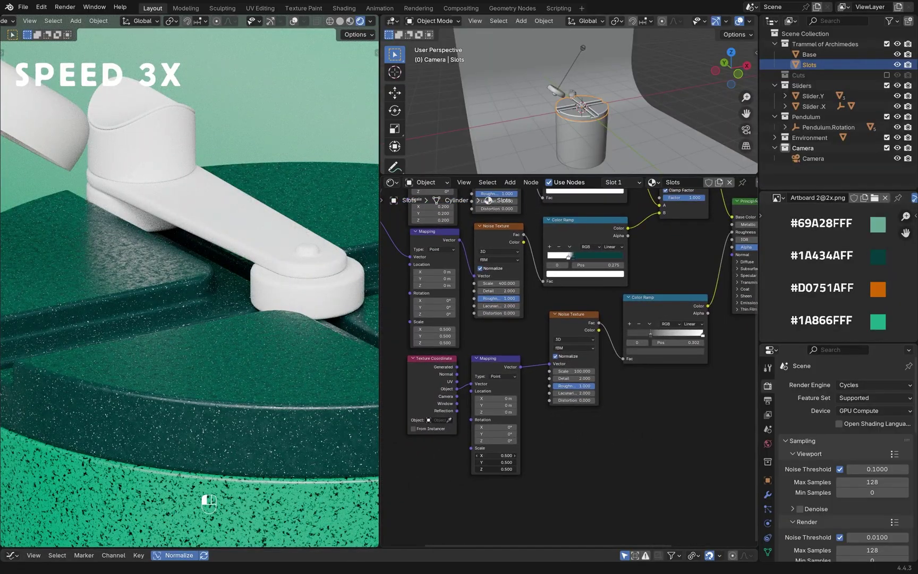
type("1")
key("Return")
scroll(127, 273, "up", 5)
middle_click_drag(127, 274, 203, 291, "shift")
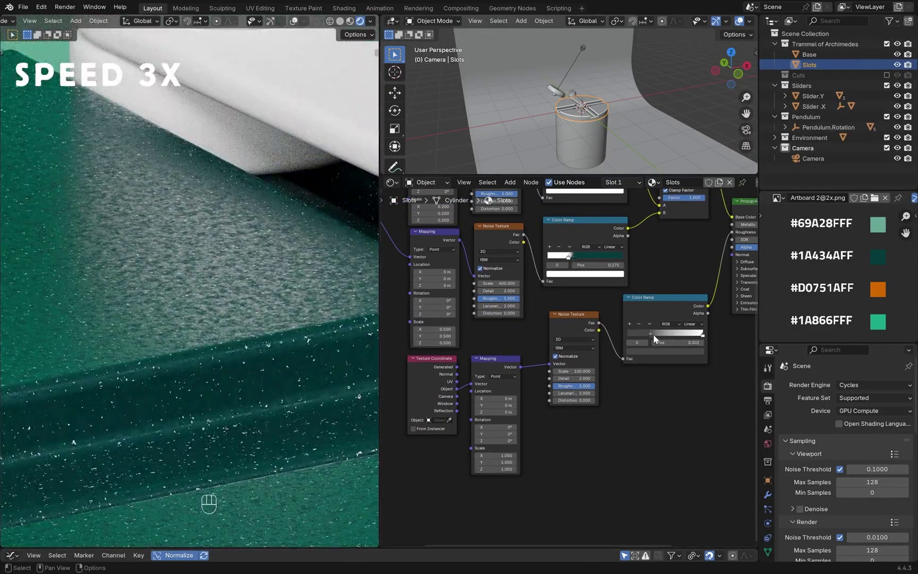
mouse_move(653, 335)
left_mouse_down()
mouse_move(625, 336)
mouse_move(663, 333)
mouse_move(649, 335)
left_mouse_up()
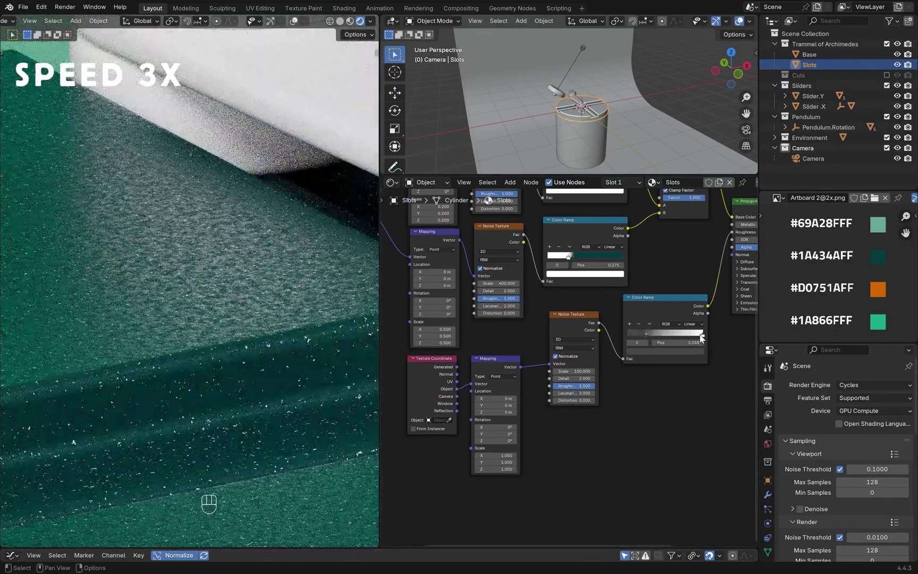
scroll(663, 422, "down", 6)
middle_click_drag(663, 423, 641, 445)
Step: Render a still image of the current frame, close the result, and examine the slots' surface up close
scroll(261, 307, "down", 8)
middle_click_drag(261, 307, 232, 322, "shift")
left_click(65, 7)
left_click(80, 19)
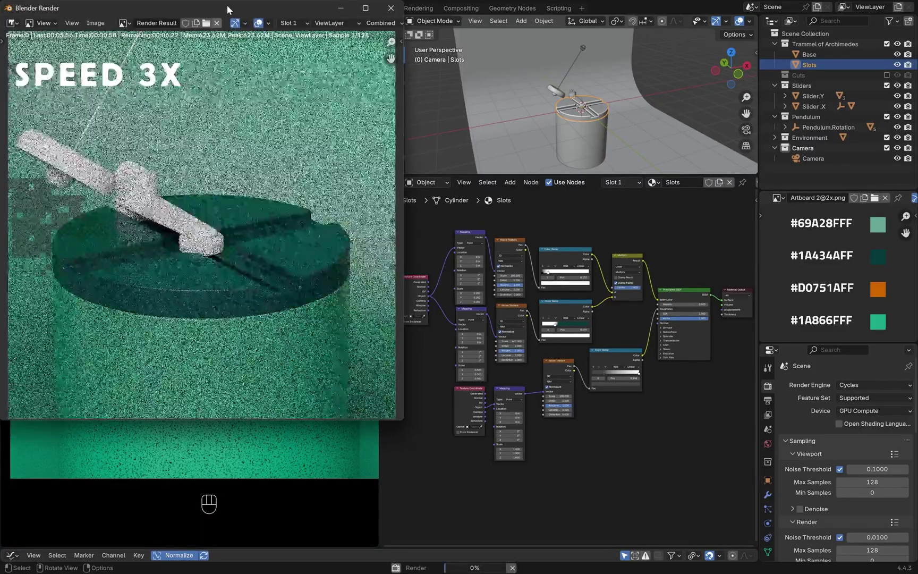
left_click_drag(230, 9, 266, 73)
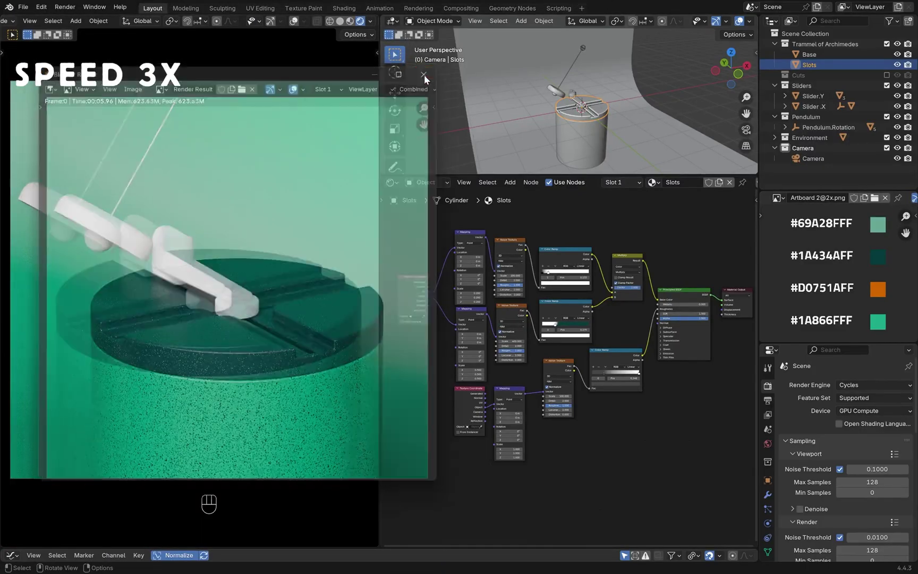
left_click(426, 72)
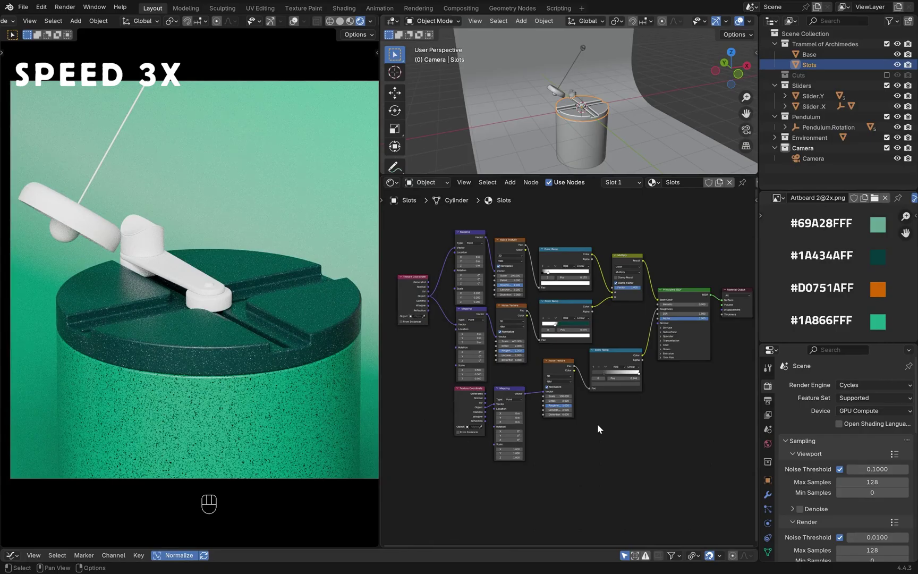
scroll(230, 367, "up", 6)
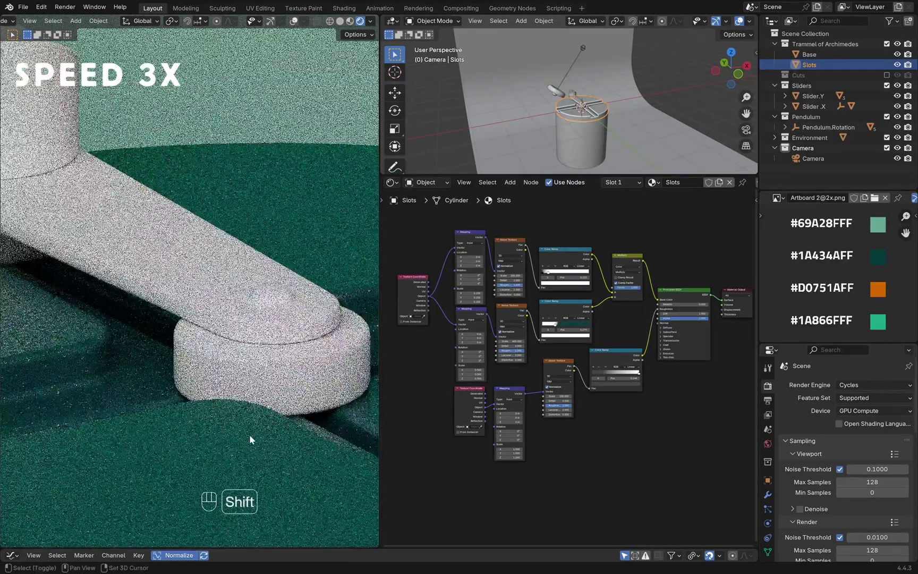
middle_click_drag(250, 436, 253, 379, "shift")
scroll(254, 379, "up", 2)
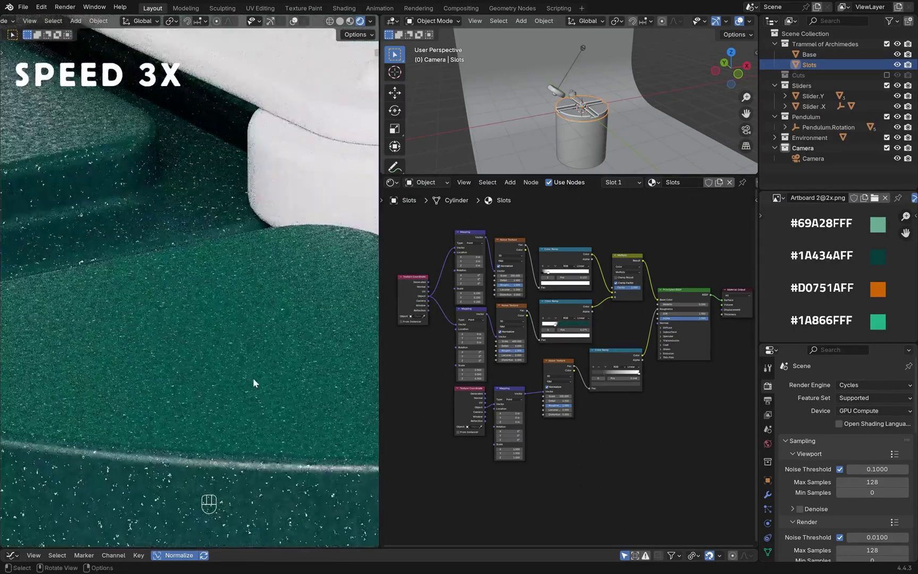
Step: Preview the lower Noise Texture on the slots and set its Mapping scale to 5 on all axes
scroll(608, 445, "up", 5)
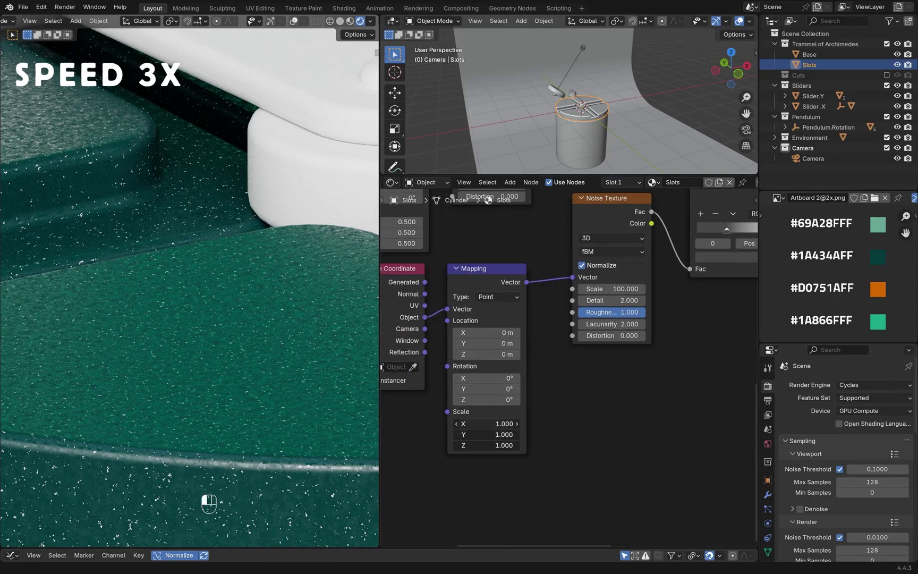
key("Return")
scroll(170, 289, "down", 5)
left_click(606, 199, "ctrl+shift")
left_click_drag(492, 424, 493, 446)
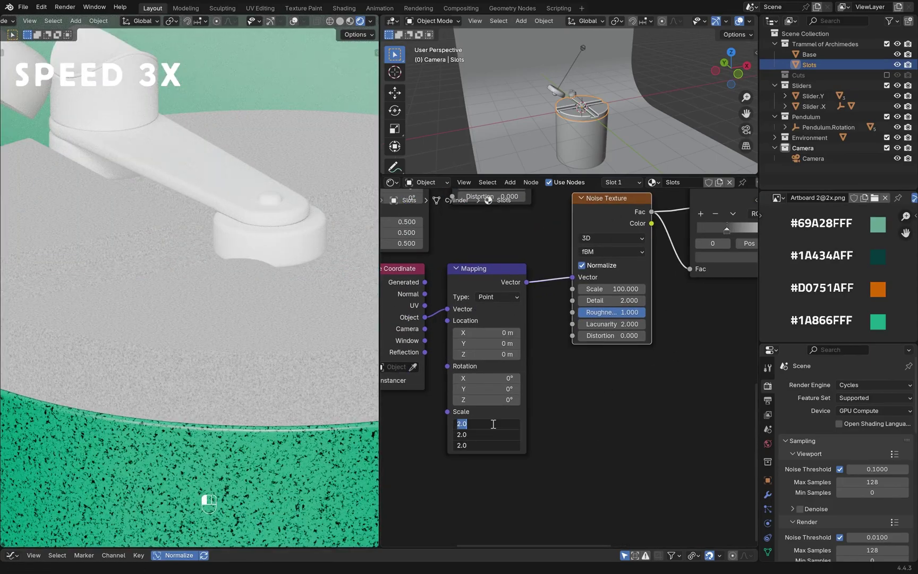
type("5")
key("Return")
Step: Set the lower Noise Texture's Scale to 50 and switch the slots' preview back to the Principled BSDF
scroll(249, 336, "down", 1)
middle_click_drag(557, 408, 492, 466, "shift")
left_click(563, 348)
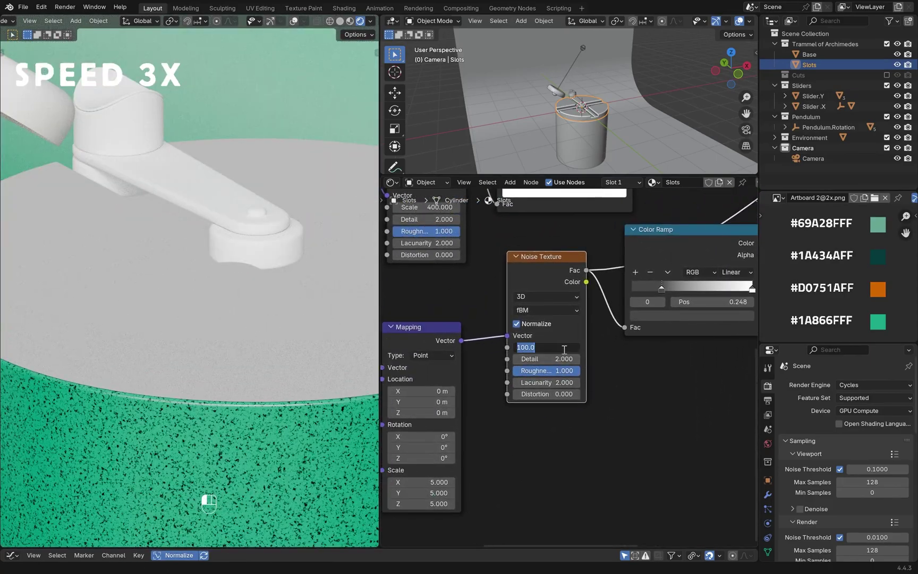
type("50")
key("Return")
middle_click_drag(659, 384, 611, 443, "shift")
left_click(584, 235, "ctrl+shift")
middle_click_drag(485, 312, 602, 291, "shift")
Step: Review the complete Slots node tree in a maximized editor, restore the layout, and save an incremental version of the file
scroll(244, 324, "down", 4)
middle_click_drag(244, 323, 217, 368, "shift")
scroll(403, 394, "down", 8)
middle_click_drag(475, 448, 619, 457, "shift")
key("ctrl+space")
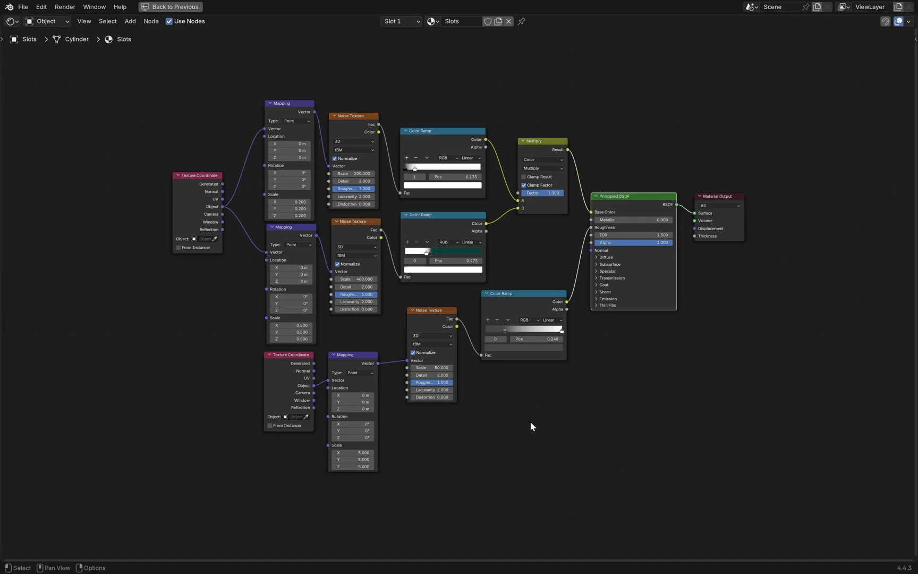
scroll(530, 424, "up", 3)
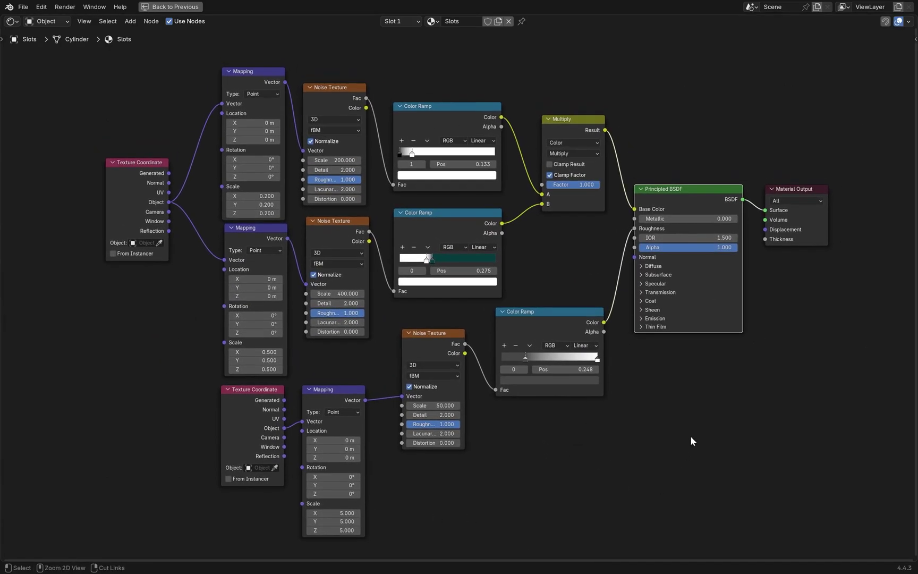
key("ctrl+space")
key("ctrl+alt+s")
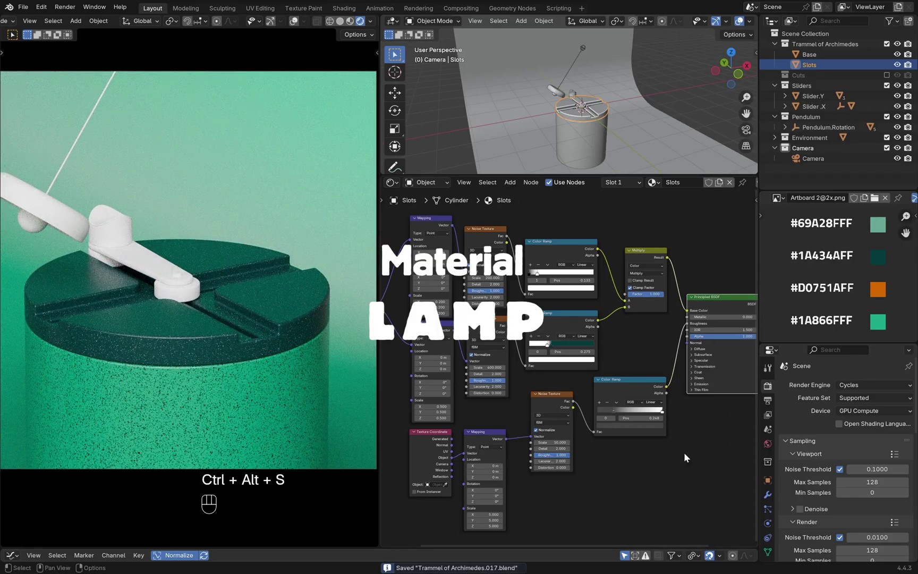
Step: Create a new material named Orange on the pendulum's lamp shade
mouse_move(202, 276)
middle_mouse_down("ctrl")
mouse_move(197, 254)
mouse_move(205, 263)
middle_mouse_up("ctrl")
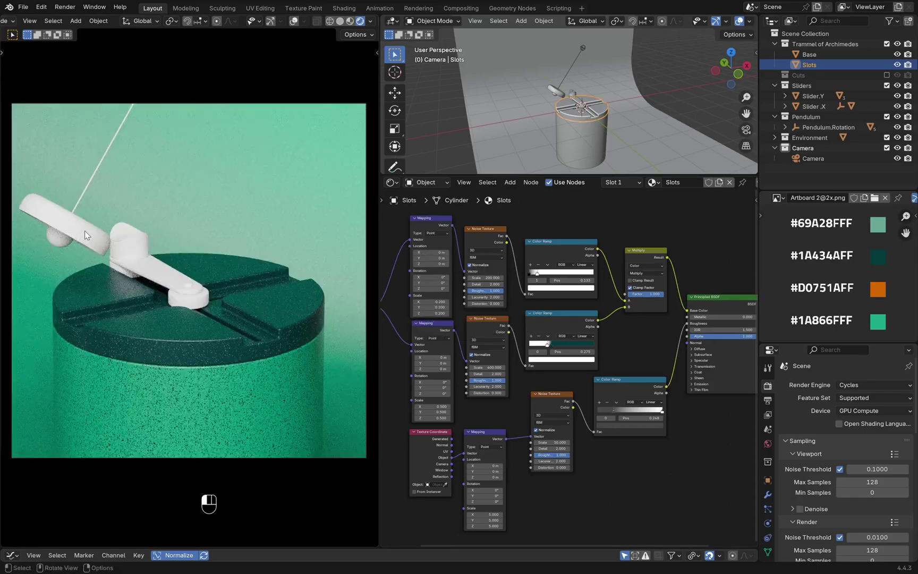
left_click(85, 233)
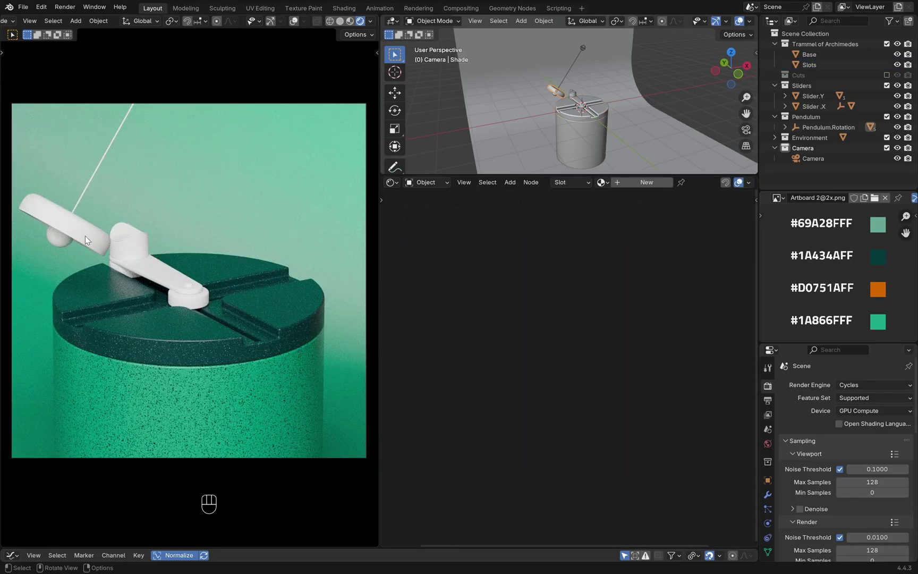
left_click(648, 183)
double_click(684, 187)
type("Orange")
key("Return")
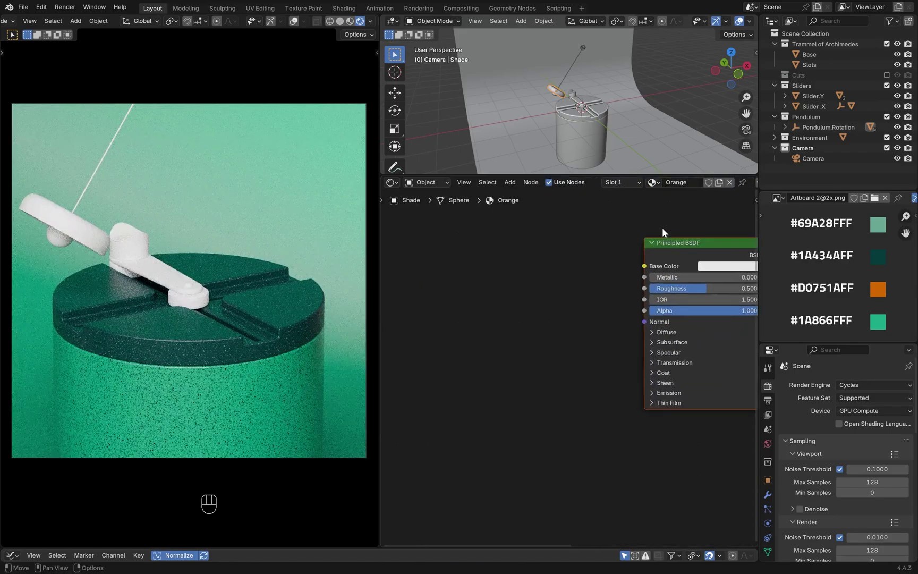
Step: Set the Orange material's Base Color by sampling the orange #D0751AFF swatch from the palette image
middle_click_drag(663, 227, 448, 256)
left_click(529, 295)
left_click(576, 291)
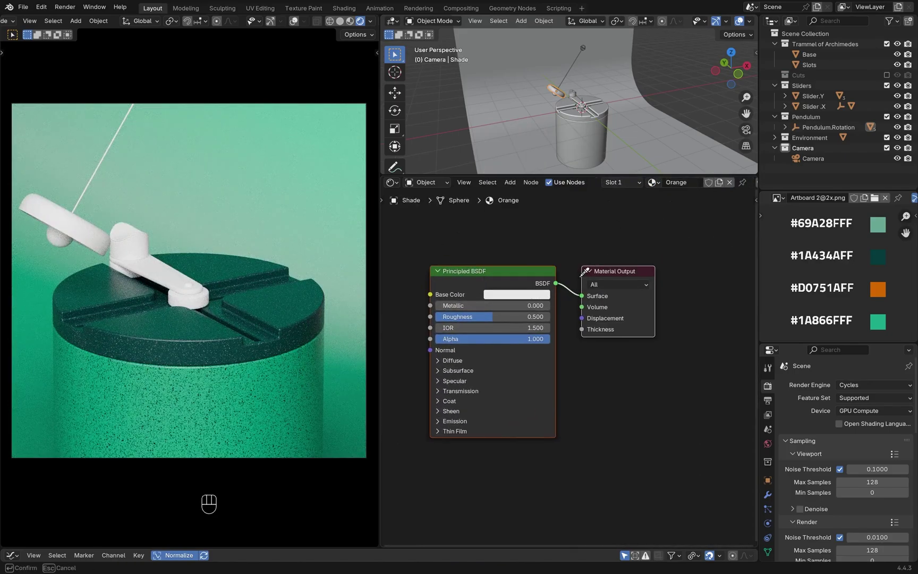
left_click(887, 287)
Step: Add a Color Ramp to the Orange material and connect its color to the Principled BSDF's Roughness
middle_click_drag(441, 340, 637, 348)
key("shift+a")
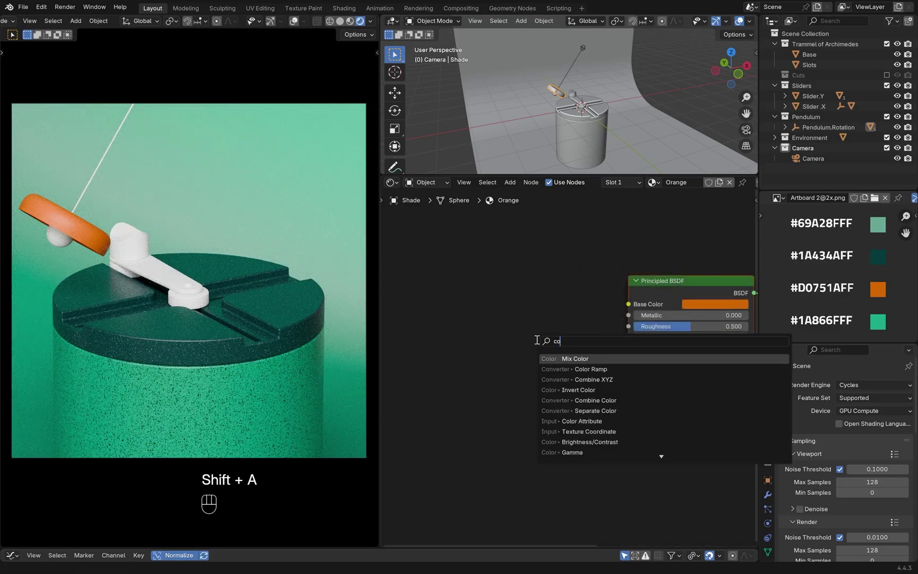
type("colo")
left_click(591, 369)
left_click(488, 327)
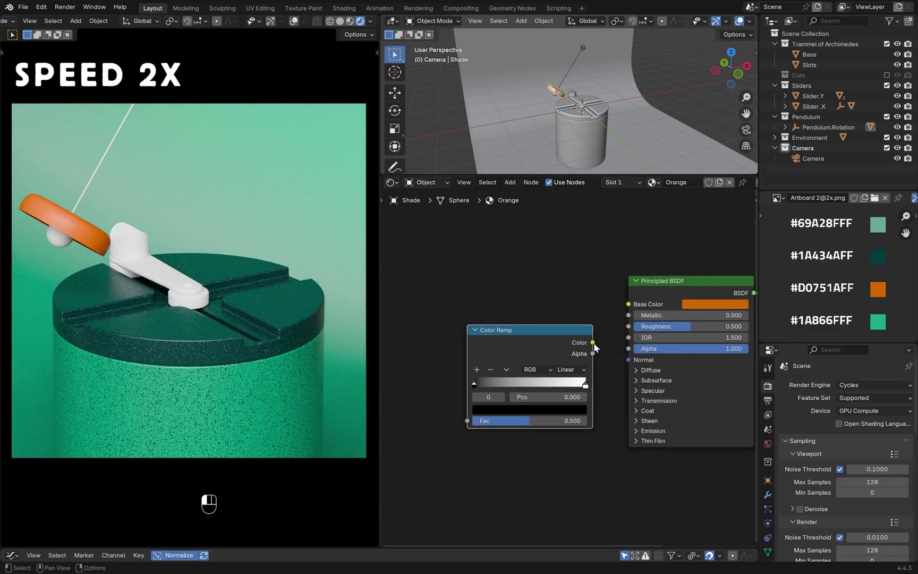
left_click_drag(622, 324, 626, 326)
Step: Drive the Orange material's Color Ramp factor with a new Noise Texture placed before it
middle_click_drag(555, 284, 589, 276, "shift")
left_click_drag(501, 413, 458, 391)
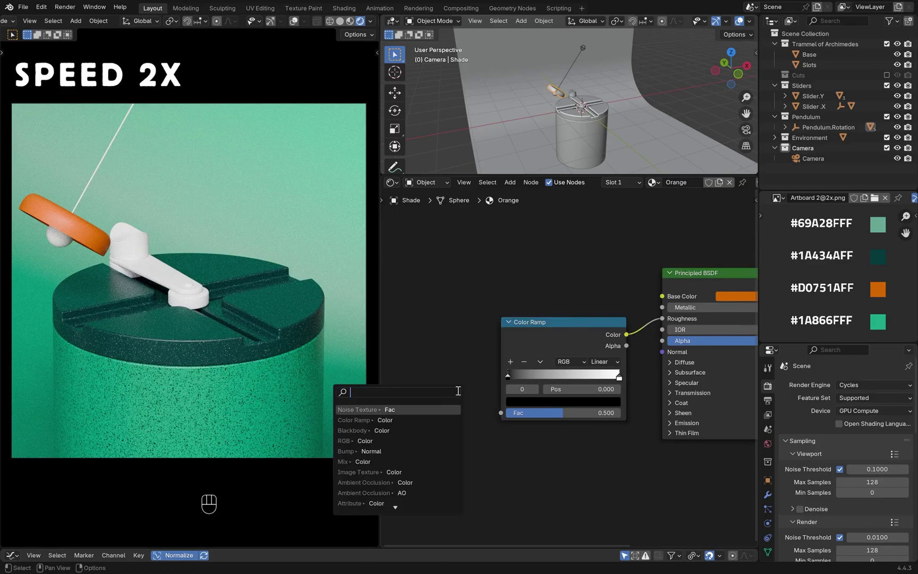
left_click(443, 408)
left_click(462, 335)
middle_click_drag(468, 305, 515, 298, "shift")
Step: Add Texture Coordinate and Mapping nodes to the Orange material's noise and use Object coordinates
key("ctrl+t")
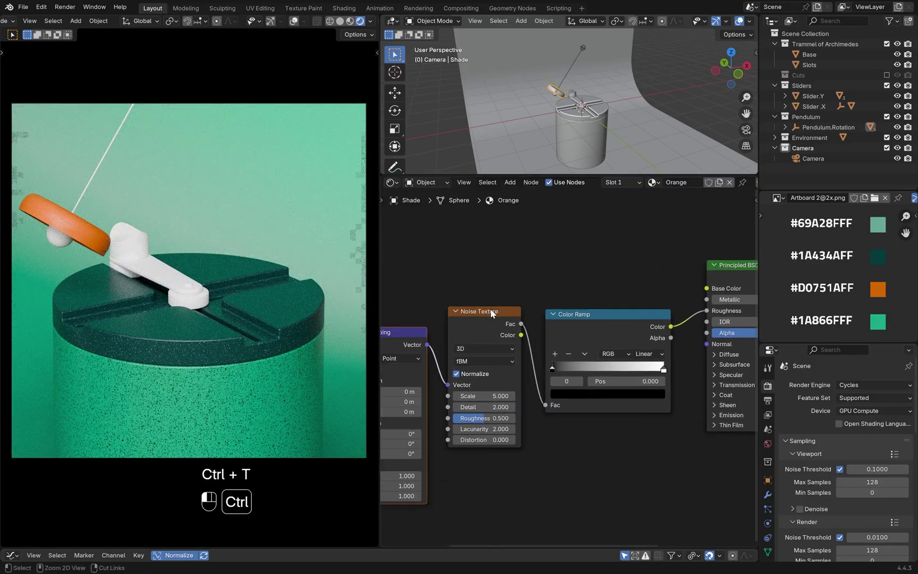
middle_click_drag(453, 275, 548, 273, "shift")
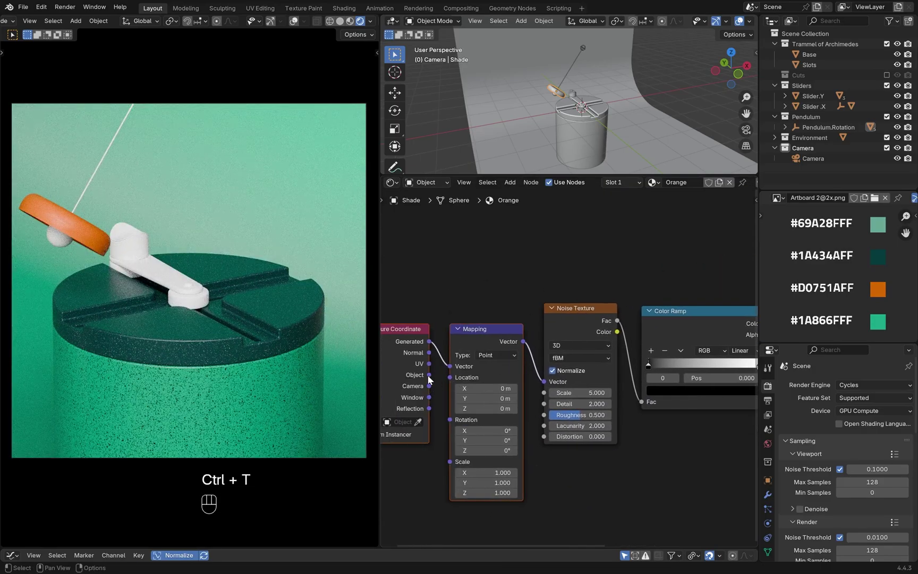
left_click_drag(450, 365, 451, 366)
Step: Set the Orange material's Noise Texture Scale to 500 and preview the noise on the lamp shade
middle_click_drag(548, 397, 488, 390, "shift")
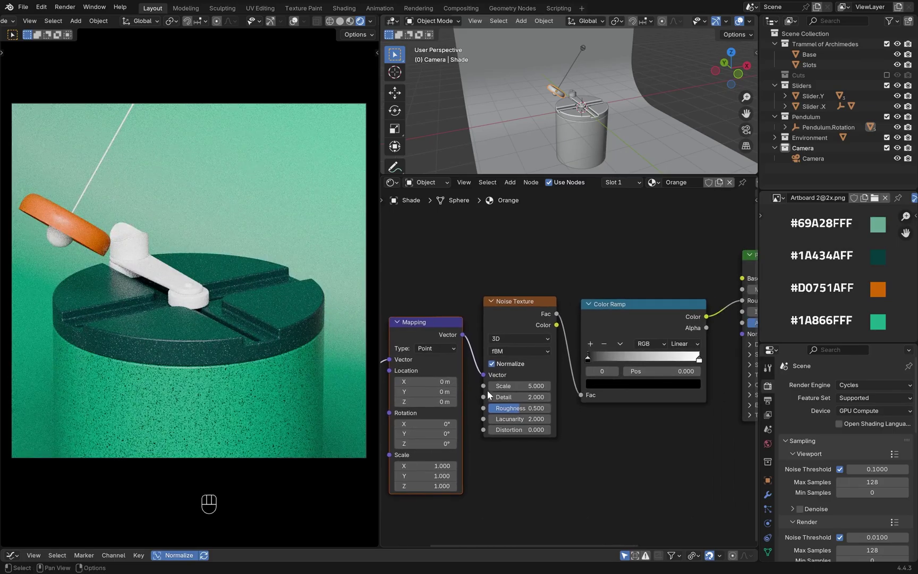
left_click(489, 388)
type("500")
key("Return")
left_click(530, 304, "ctrl+shift")
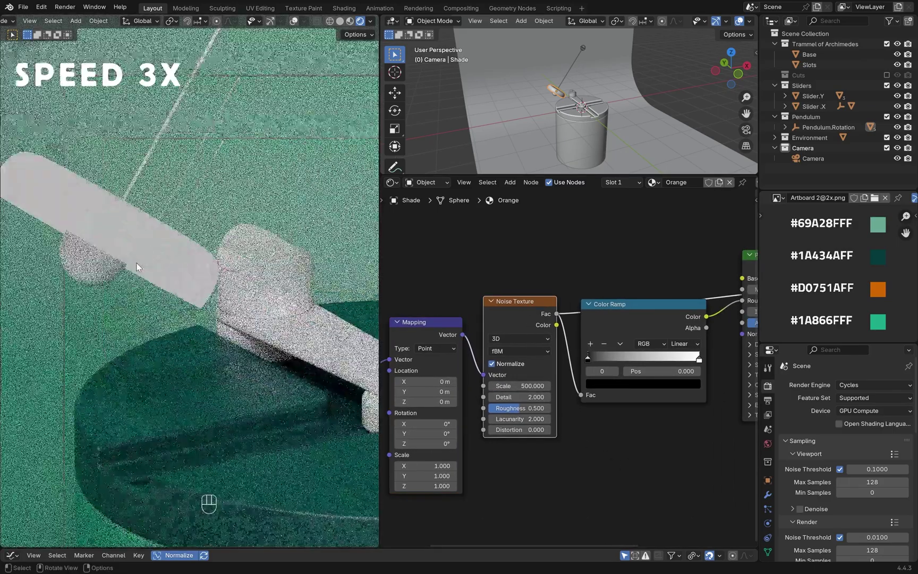
Step: Set the shade's Mapping scale to 0.2 on all axes and return the preview to the Principled BSDF
middle_click_drag(440, 467, 520, 476, "shift")
left_click(520, 474)
type("0.1")
key("Return")
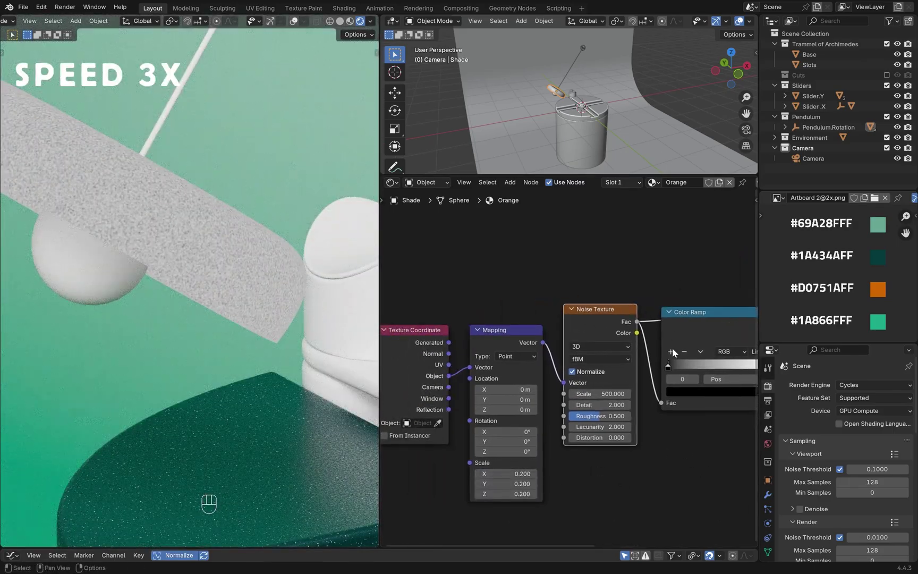
scroll(673, 367, "down", 2)
middle_click_drag(744, 433, 562, 442, "shift")
left_click(633, 290, "ctrl+shift")
key("Home")
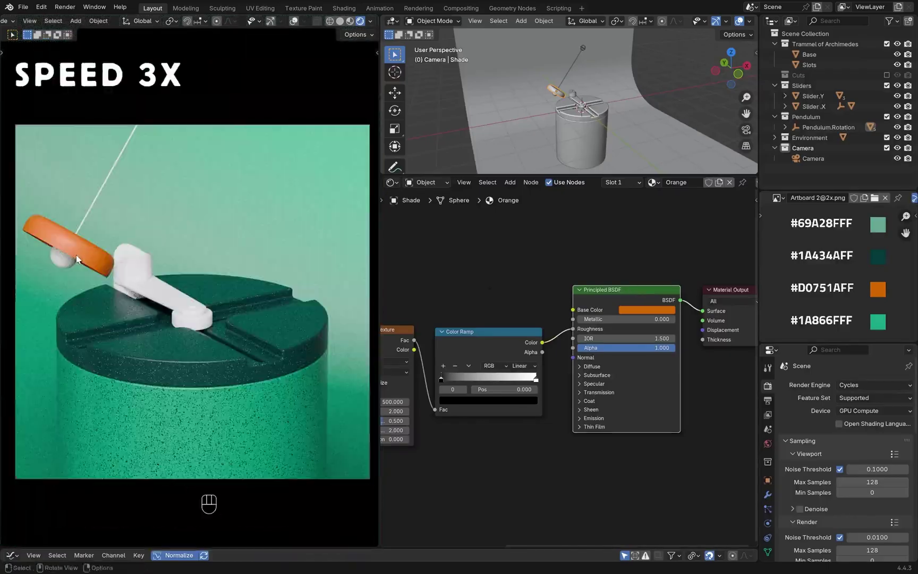
Step: Lighten the black stop of the Orange material's Color Ramp to dark grey #2E2E2E
middle_click_drag(444, 375, 474, 372, "shift")
left_click_drag(474, 373, 483, 374)
left_click(519, 397)
left_click_drag(553, 318, 553, 311)
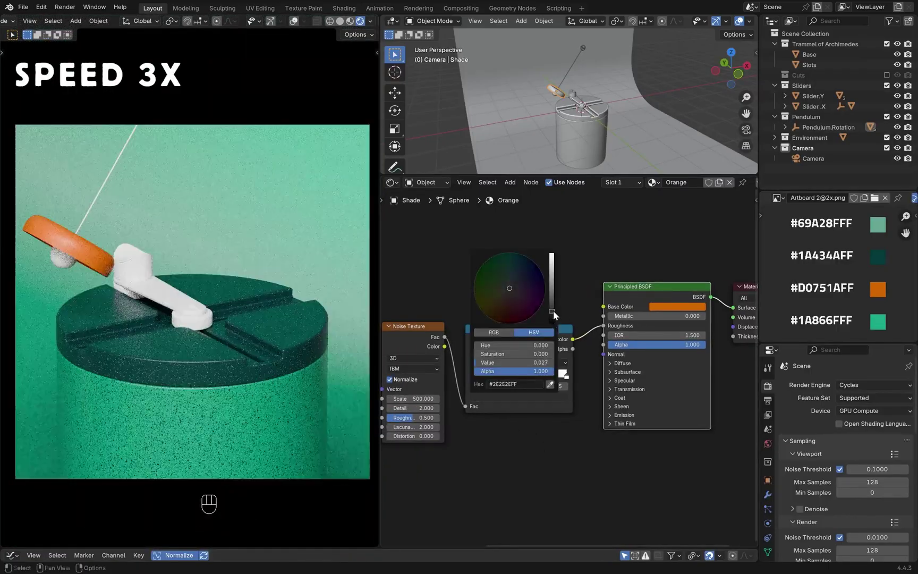
middle_click_drag(469, 392, 493, 396, "shift")
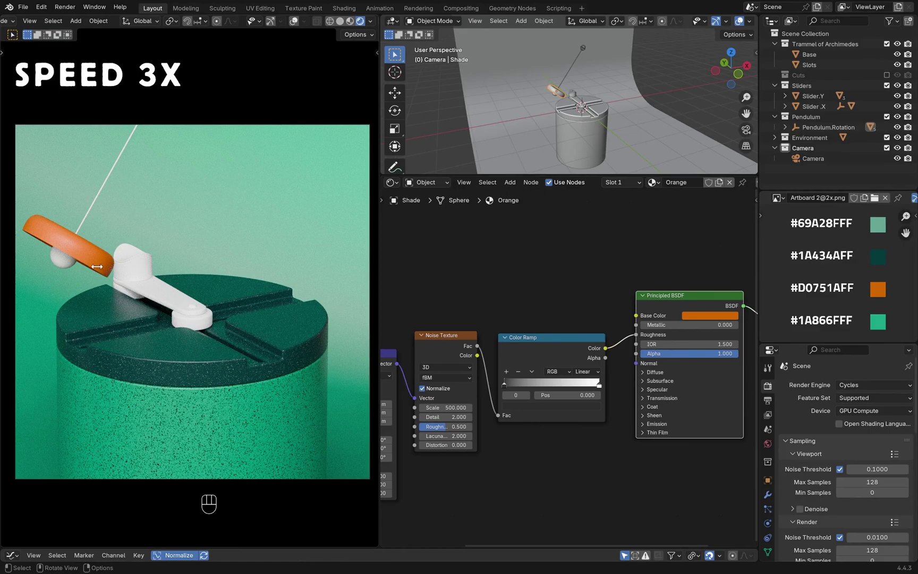
Step: Link the shade's Orange material to the wavy cylinder, the connecting arm and Slider.X
key("ctrl+z")
left_click(130, 297)
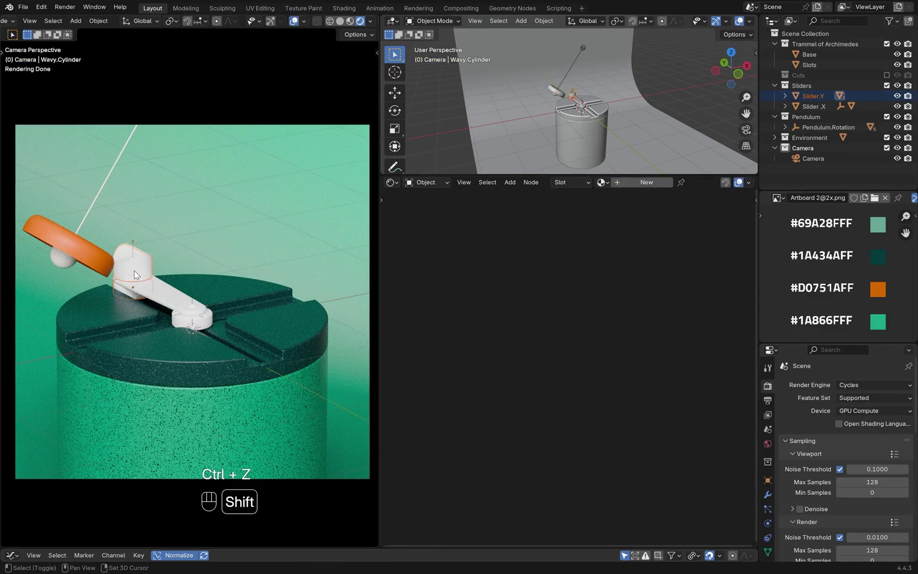
left_click(162, 291, "shift")
left_click(212, 324, "shift")
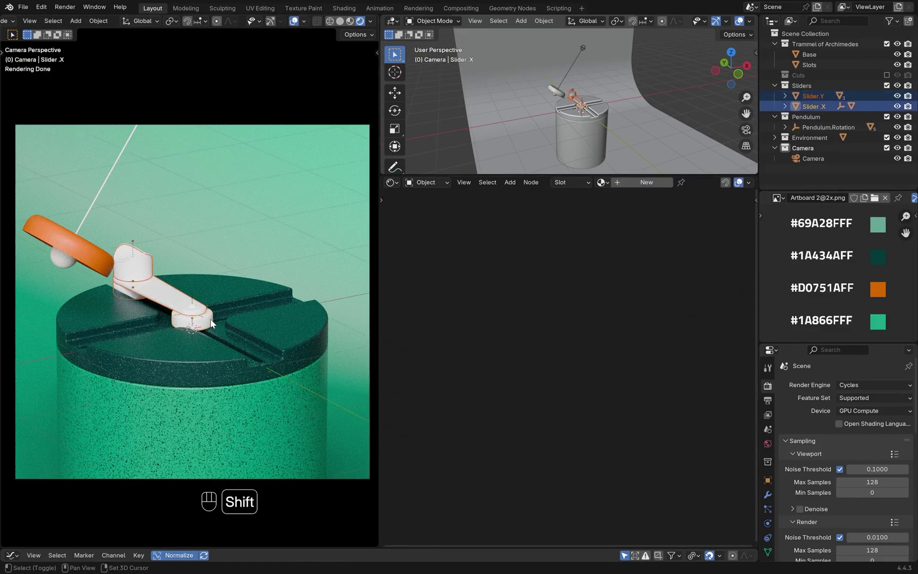
left_click(77, 239, "shift")
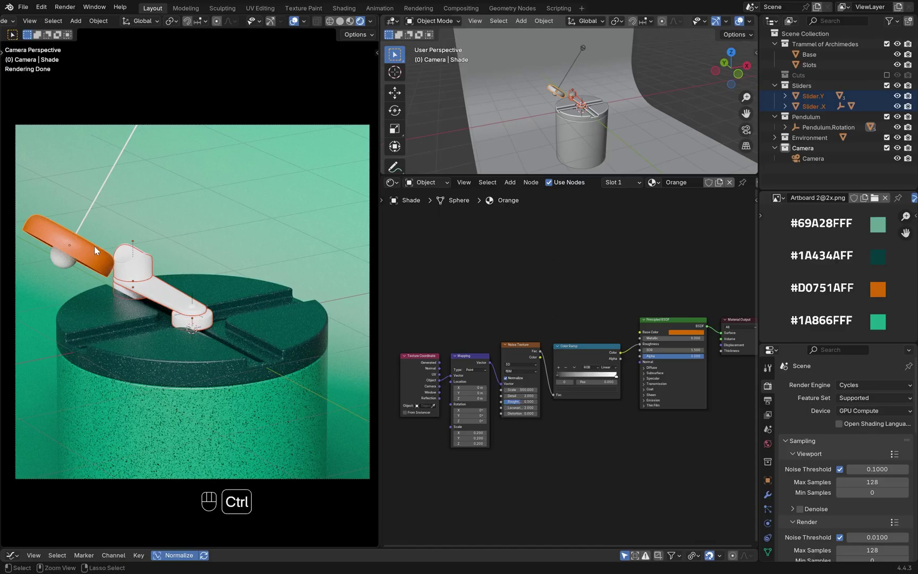
key("ctrl+l")
left_click(94, 246)
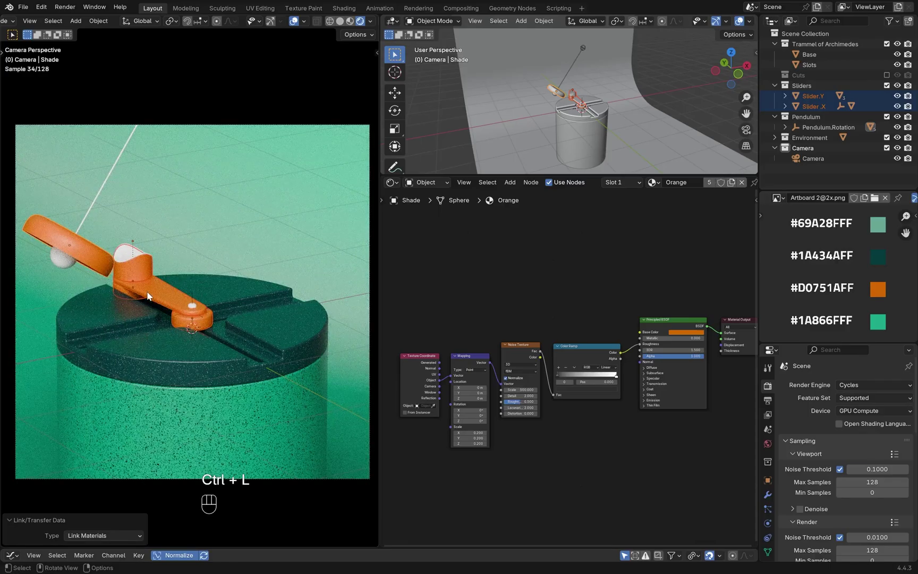
Step: Link the wavy cylinder's Orange material to the pendulum cord and the small cap at its lower end
scroll(147, 296, "up", 2)
mouse_move(147, 296)
middle_mouse_down("shift")
mouse_move(87, 289)
mouse_move(158, 308)
middle_mouse_up("shift")
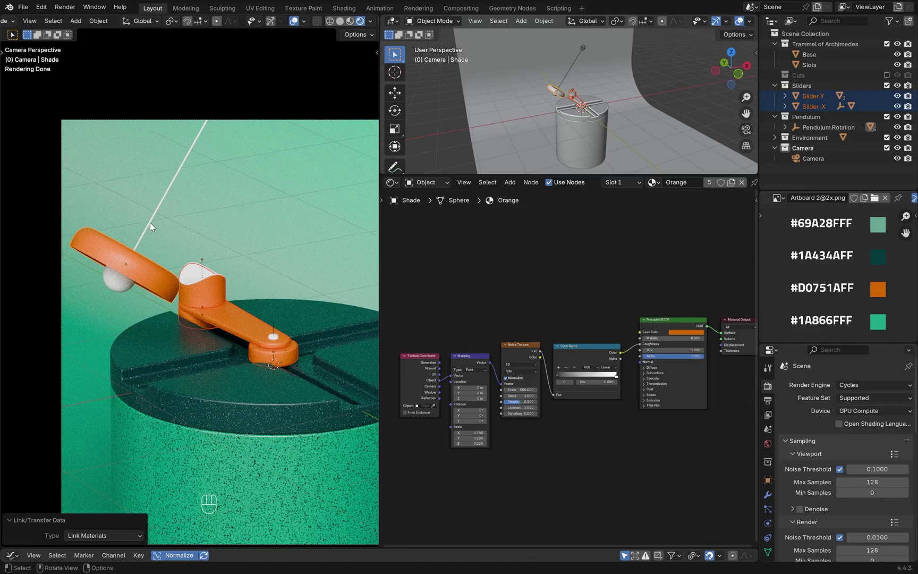
scroll(502, 126, "up", 5)
left_click(507, 79)
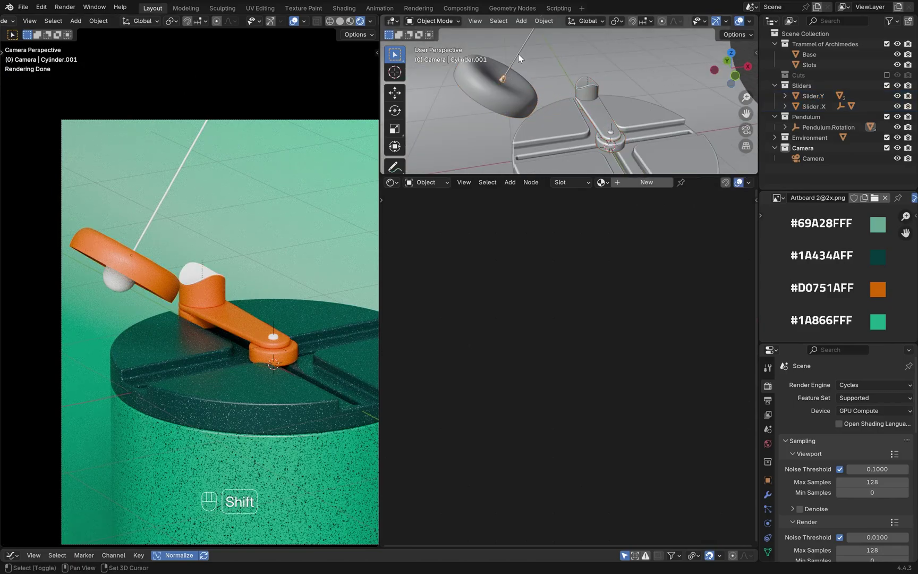
left_click(213, 293, "shift")
key("ctrl+l")
left_click(213, 291)
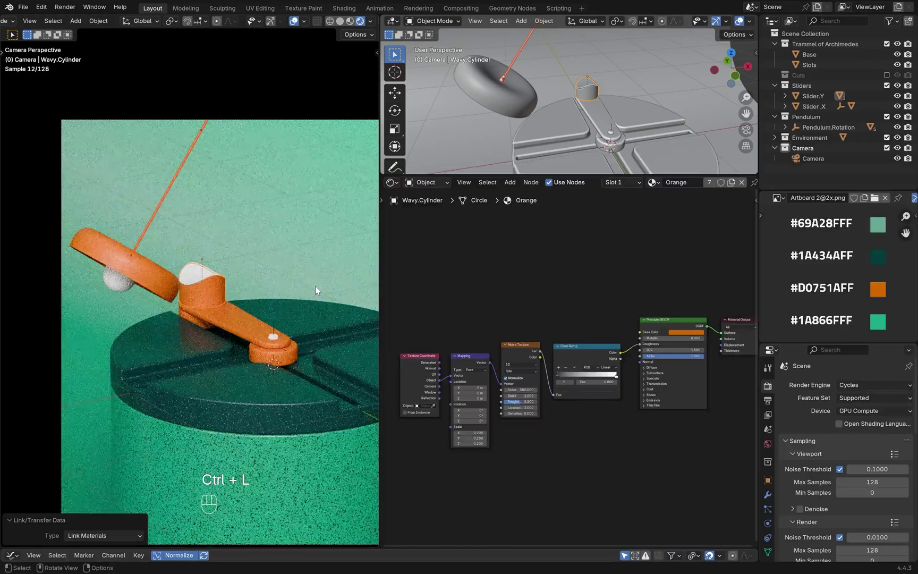
Step: Link the Slots material to the wavy cylinder's top piece and the small Mid.Cylinder pin on Slider.X
key("Home")
left_click(471, 143)
middle_click_drag(472, 149, 471, 142)
left_click_drag(450, 172, 450, 337)
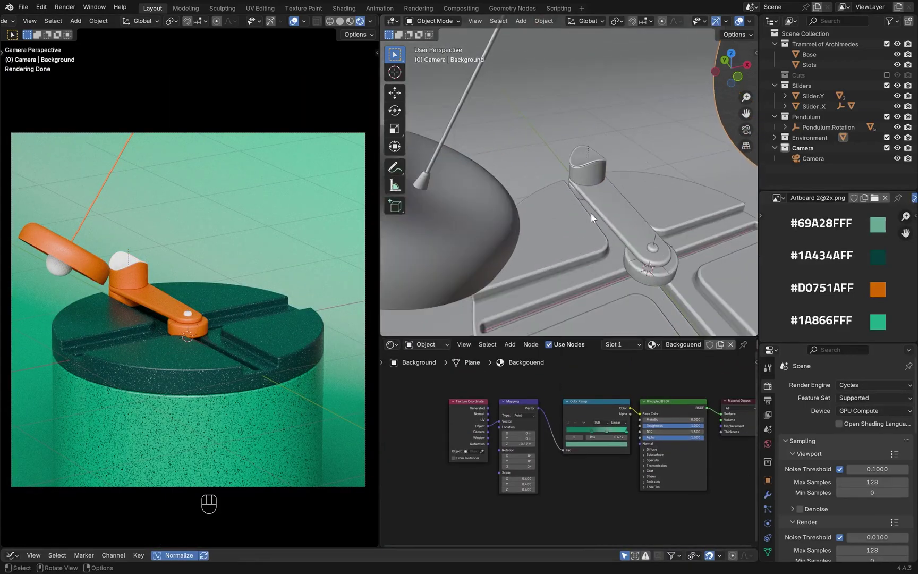
scroll(573, 196, "up", 3)
left_click(573, 195)
left_click(195, 344, "shift")
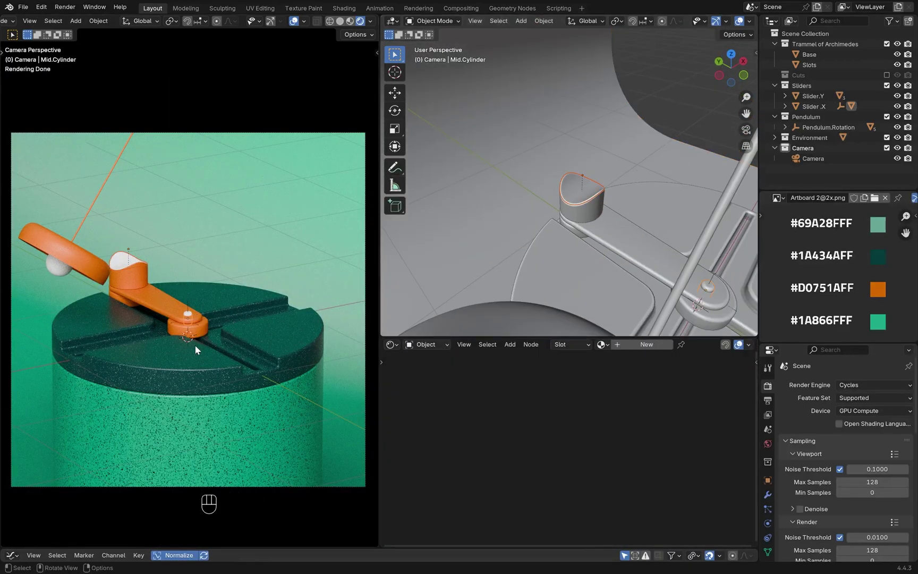
left_click(185, 361, "shift")
key("ctrl+l")
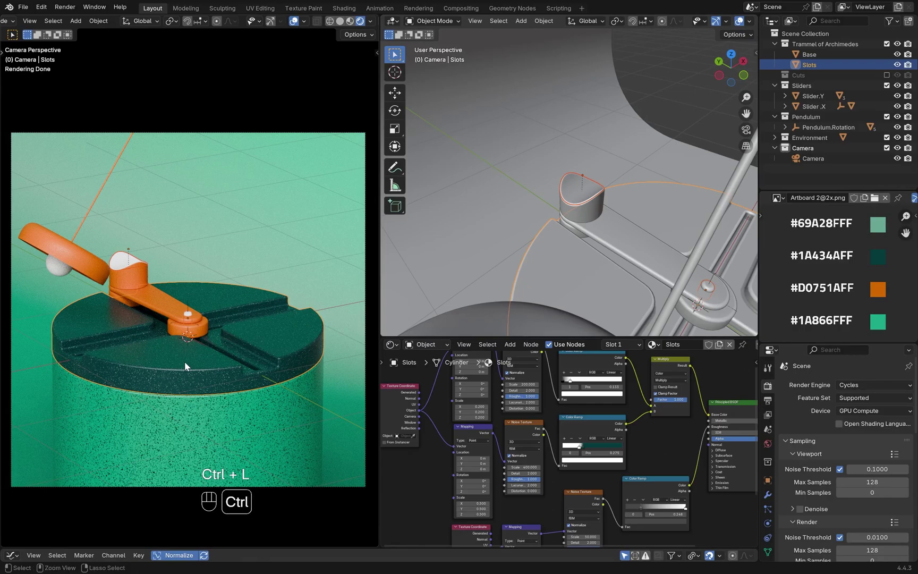
key("ctrl+l")
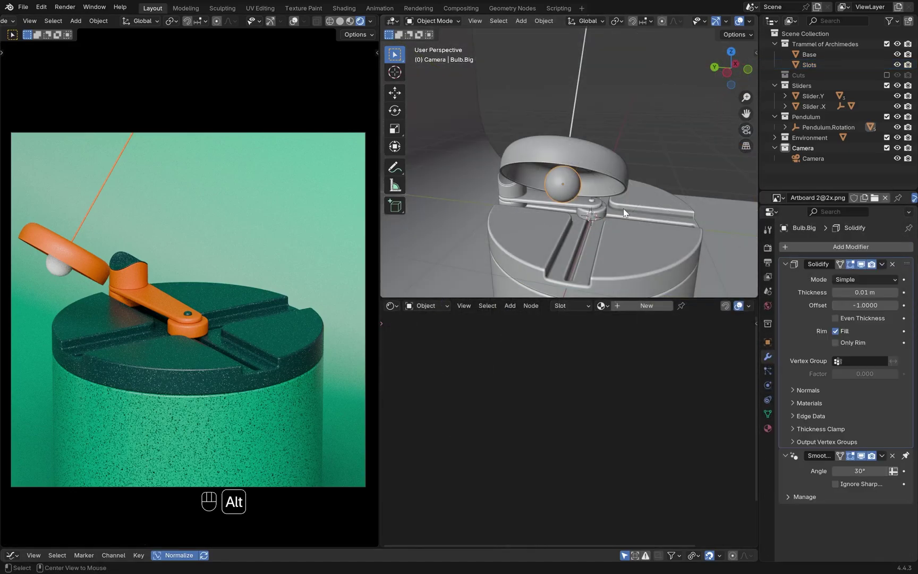
Step: Create a new material for Bulb.Big and replace its Principled BSDF with a Glass BSDF feeding the Surface output
key("alt+z")
scroll(586, 196, "up", 3)
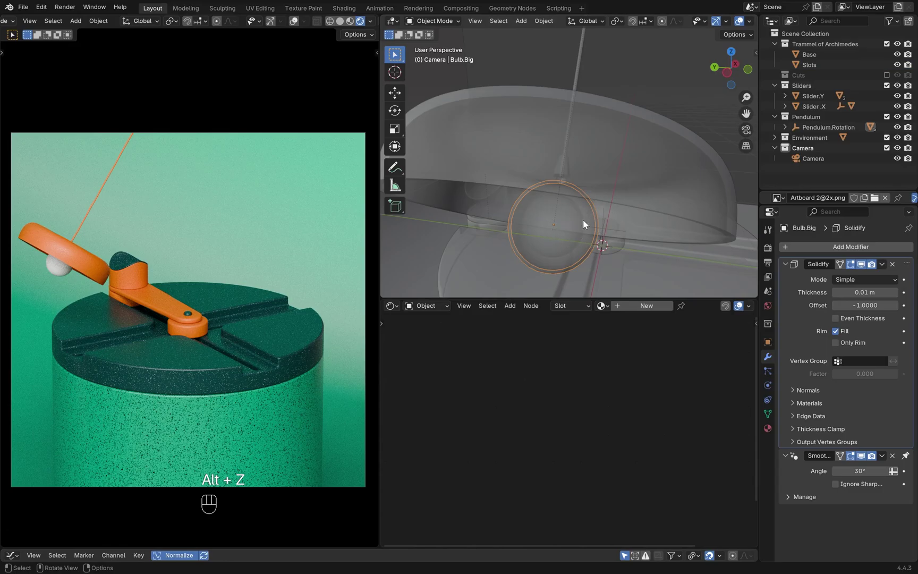
left_click(651, 311)
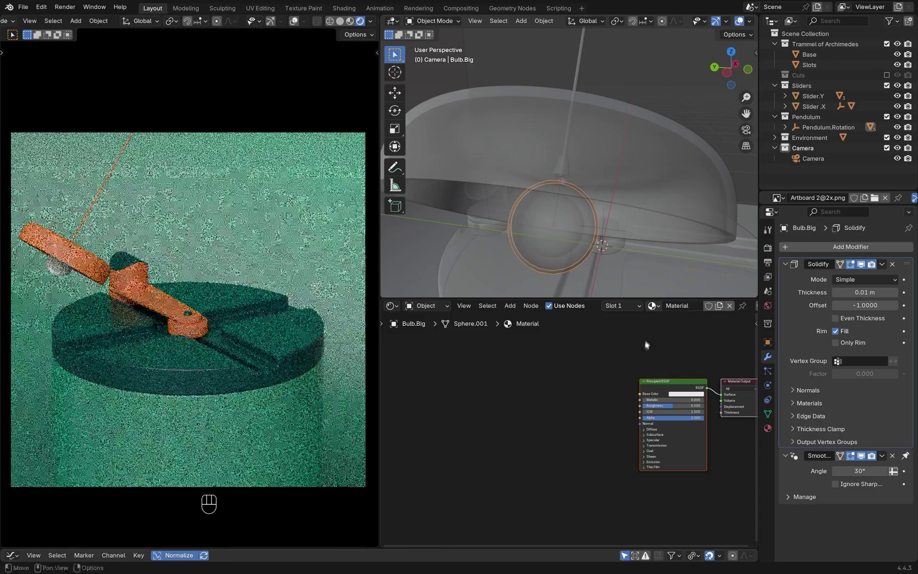
scroll(604, 409, "up", 3)
key("ctrl+x")
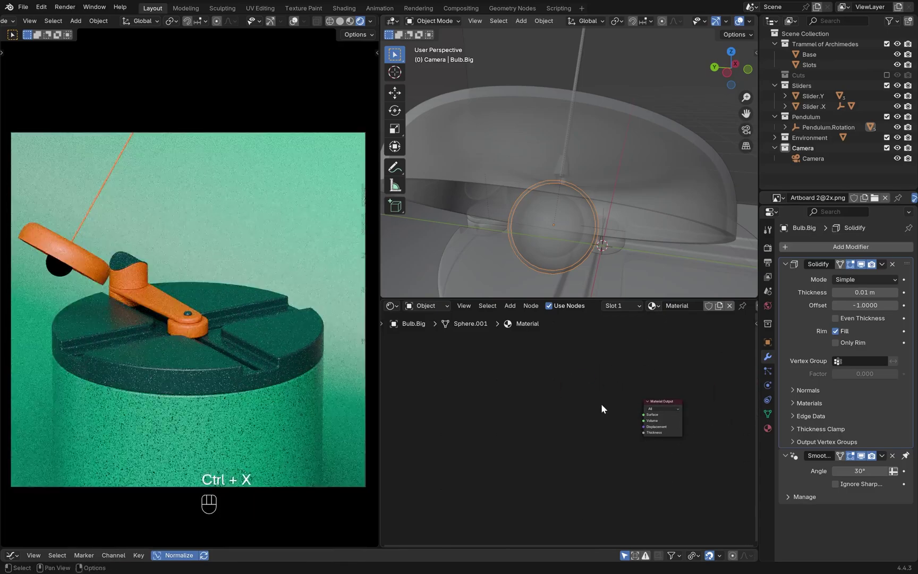
scroll(555, 424, "up", 4)
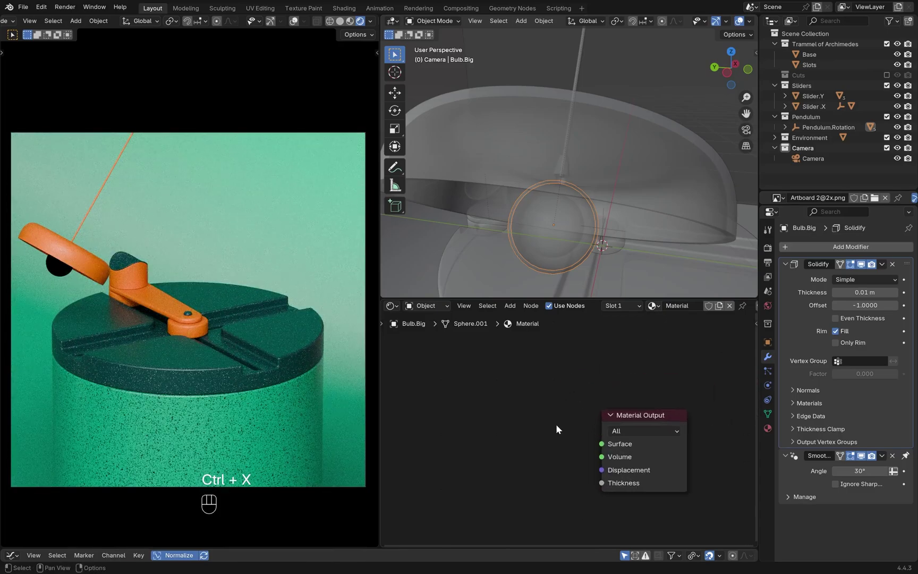
key("shift+a")
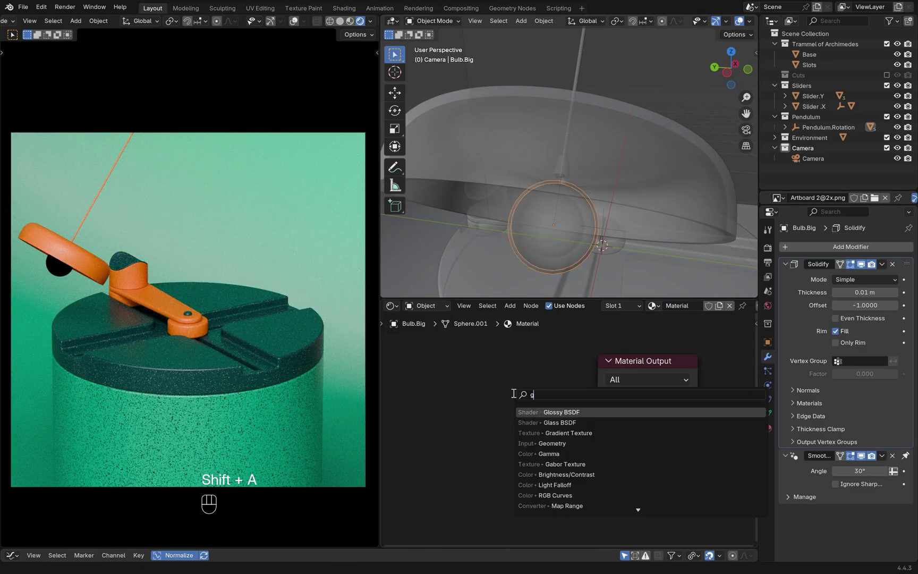
type("glas")
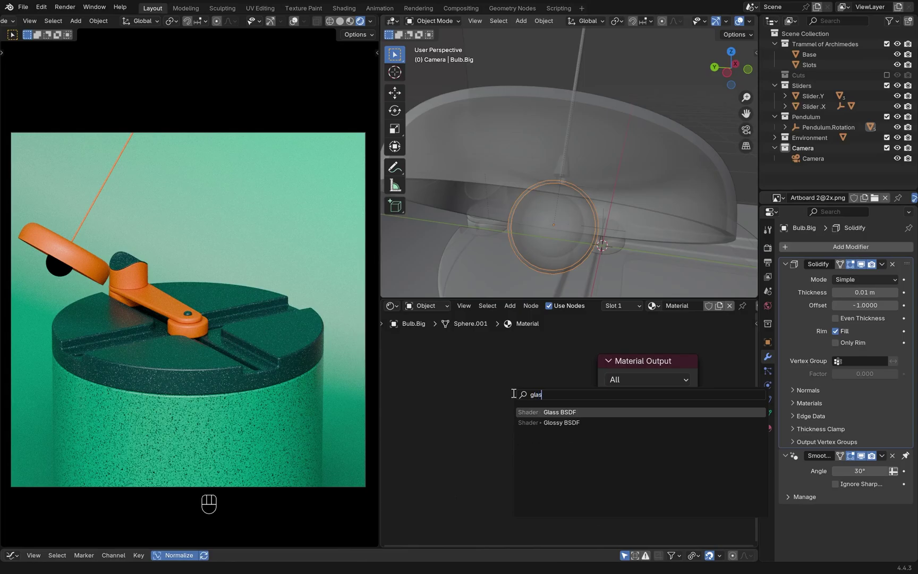
key("Return")
left_click(465, 377)
Step: Set the roughness of the bulb's Glass BSDF to 0.1
middle_click_drag(59, 282, 171, 301, "shift")
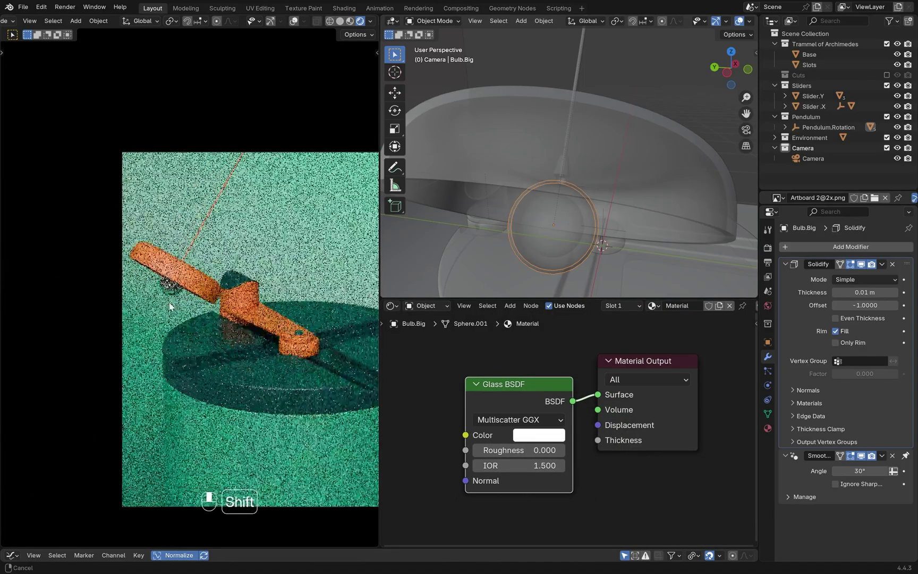
scroll(169, 306, "up", 9)
middle_click_drag(63, 348, 134, 301, "shift")
left_click(526, 451)
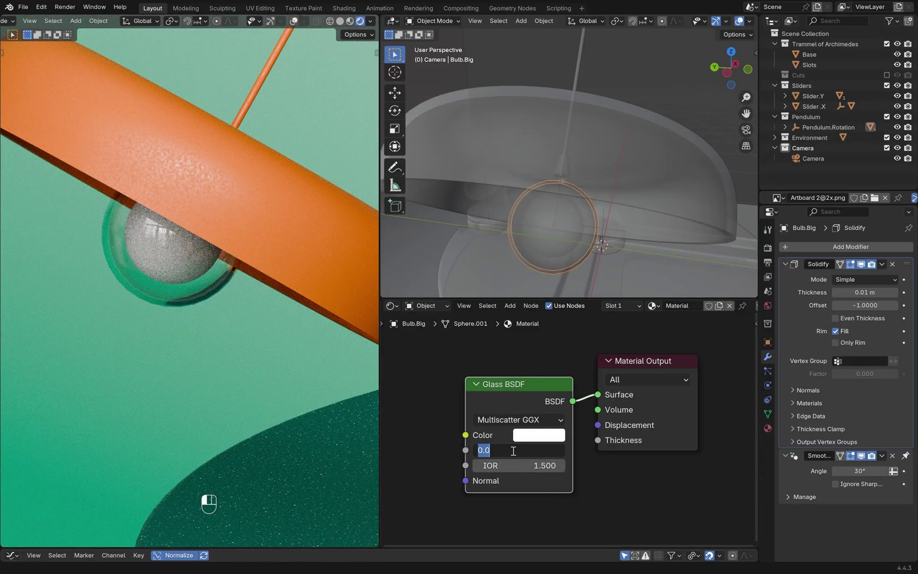
type("0.1")
key("Return")
Step: Drive the Glass BSDF's roughness with a Noise Texture passed through a Color Ramp
scroll(593, 475, "down", 2)
middle_click_drag(594, 477, 636, 456, "shift")
left_click_drag(542, 423, 510, 438)
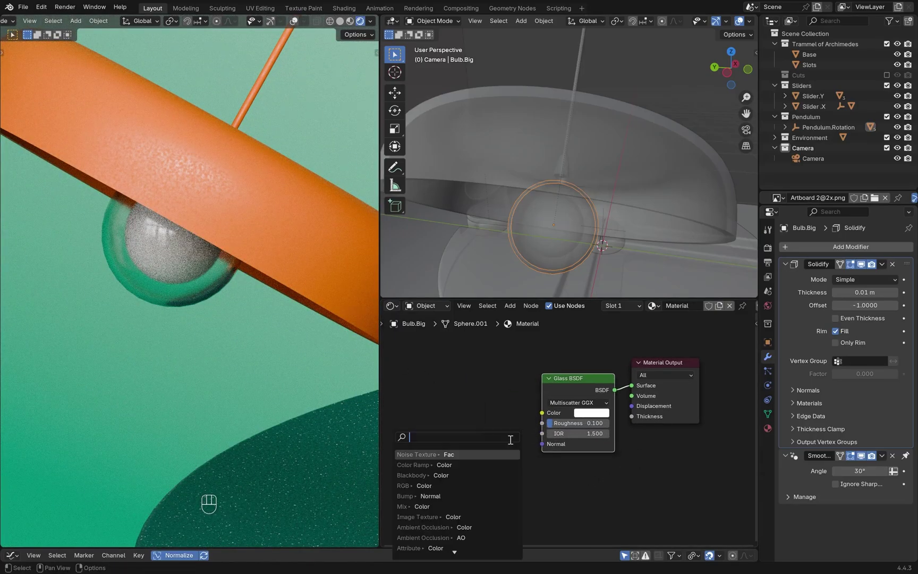
key("Return")
left_click(482, 399)
mouse_move(482, 399)
middle_mouse_down("shift")
mouse_move(511, 395)
mouse_move(469, 405)
middle_mouse_up("shift")
key("shift+a")
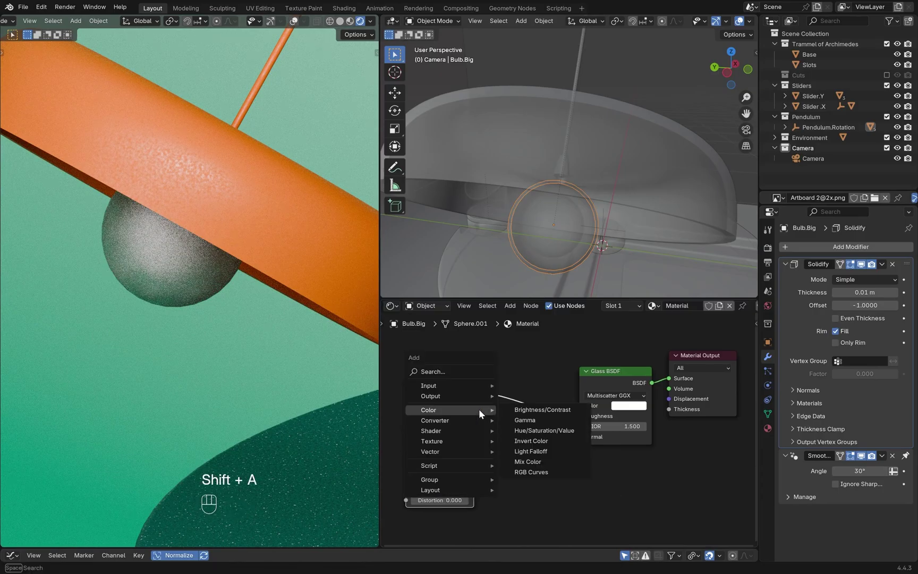
type("color")
left_click(534, 439)
left_click(595, 485)
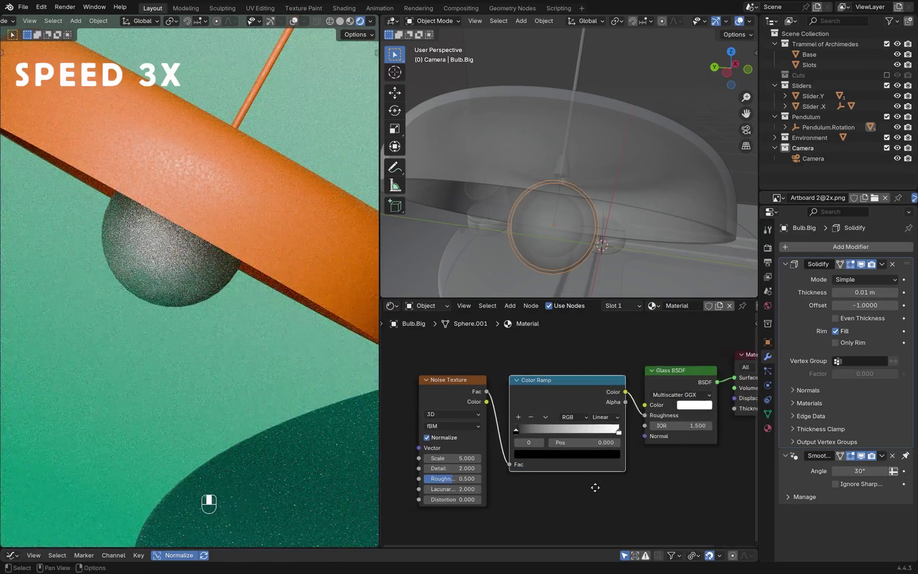
Step: Move the black stop of the bulb's Color Ramp to position 0.659 and check it through the camera
left_click_drag(516, 431, 588, 431)
middle_click_drag(588, 431, 522, 432, "shift")
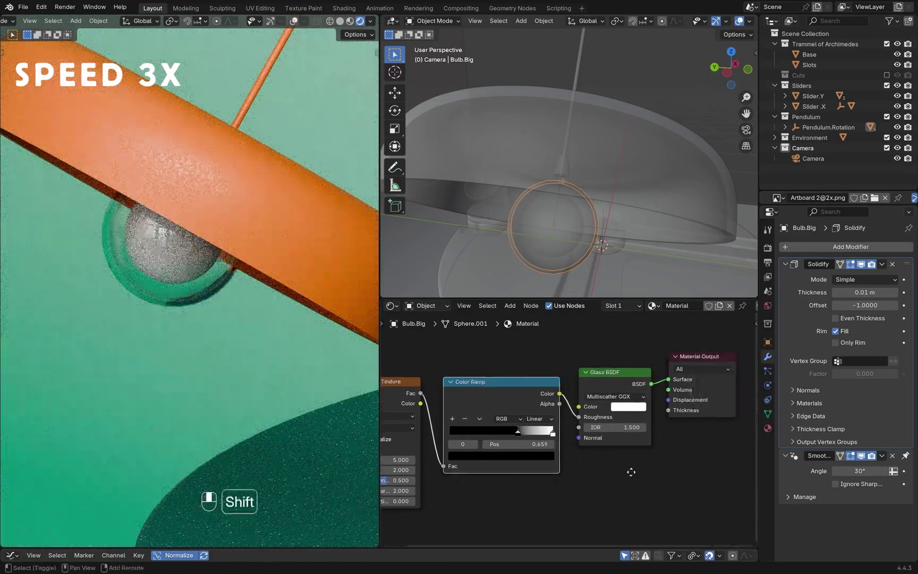
key("KP_0")
key("KP_0")
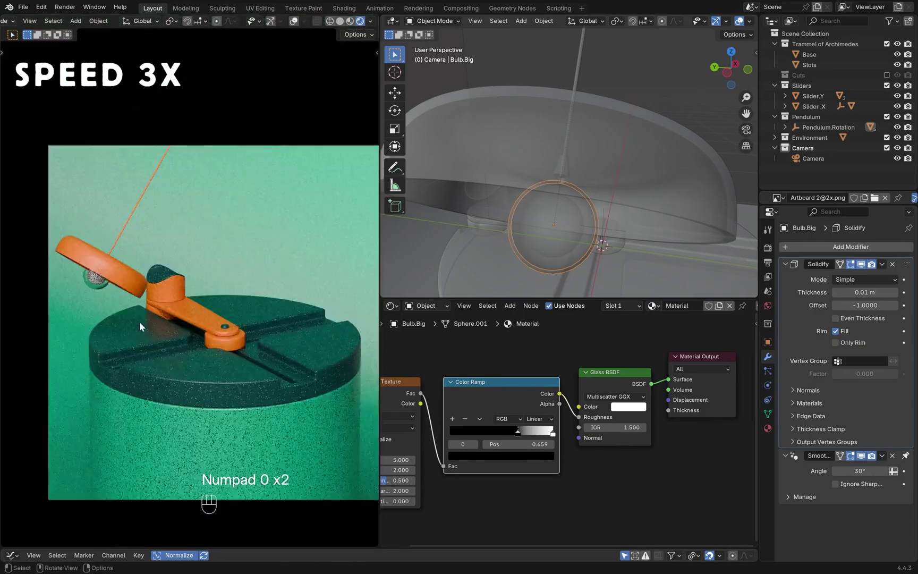
Step: Set the bulb's Noise Texture Scale to 50 and preview the noise directly on the bulb
middle_click_drag(626, 481, 689, 474, "shift")
scroll(461, 483, "up", 7)
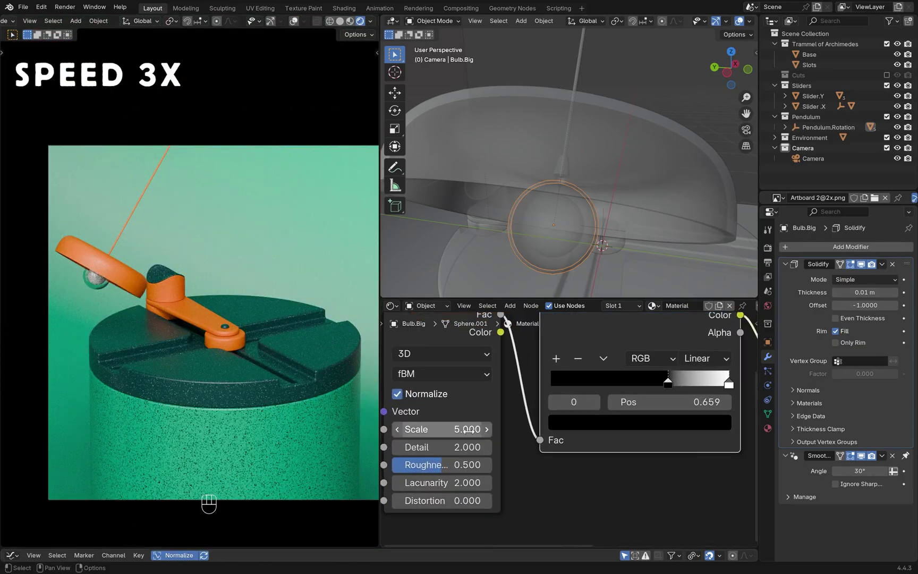
left_click(469, 430)
type("50")
key("Return")
scroll(340, 393, "up", 3)
middle_click_drag(476, 371, 516, 415, "shift")
left_click(471, 345, "ctrl+shift")
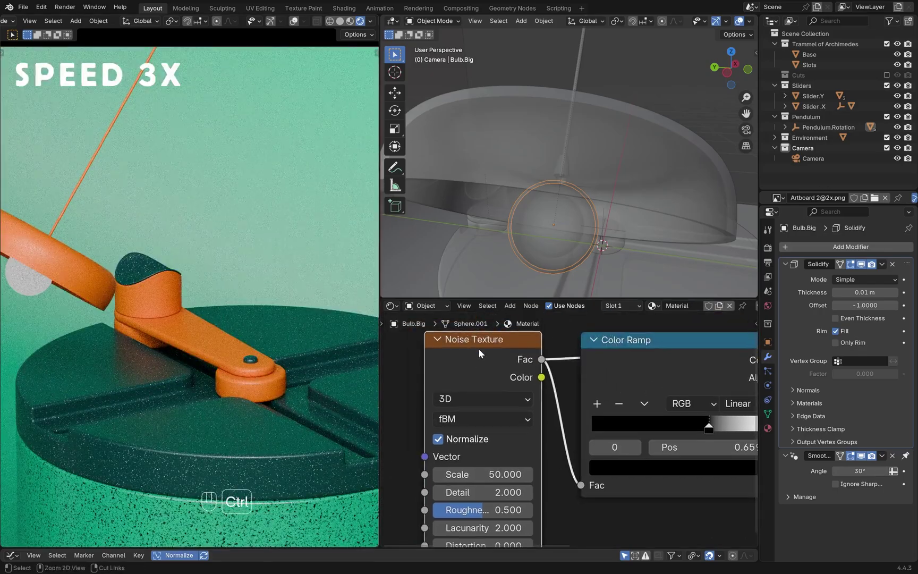
Step: Add Texture Coordinate and Mapping nodes to the bulb's Noise Texture and use Object coordinates
key("ctrl+t")
middle_click_drag(478, 348, 662, 332, "shift")
scroll(439, 424, "down", 4)
left_click_drag(429, 428, 454, 418)
scroll(458, 419, "down", 4)
middle_click_drag(473, 416, 449, 389, "shift")
middle_click_drag(53, 298, 175, 322, "shift")
scroll(178, 323, "up", 6)
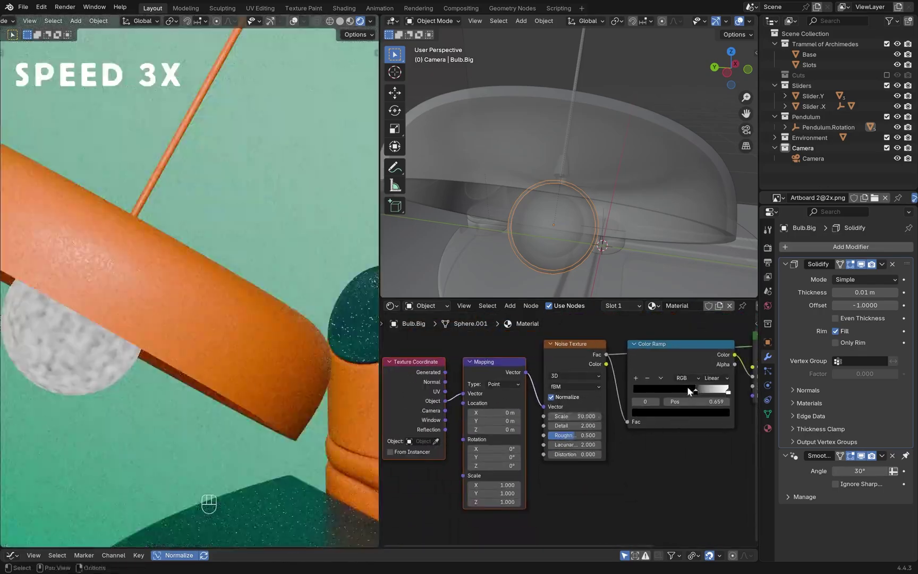
Step: Preview the Color Ramp on the bulb with its black stop at 0.208 and return the output to the Glass BSDF
left_click(662, 356, "ctrl+shift")
middle_click_drag(663, 356, 502, 361, "shift")
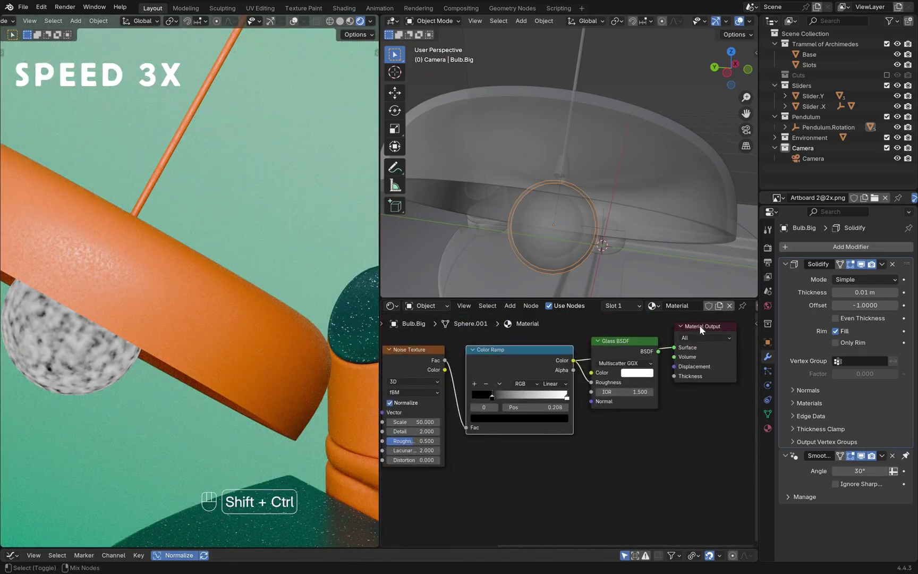
left_click(624, 345, "ctrl+shift")
Step: Set the black stop of the bulb's Color Ramp to position 0.731
middle_click_drag(493, 396, 578, 369, "shift")
scroll(578, 369, "up", 3)
middle_click_drag(589, 429, 580, 433, "shift")
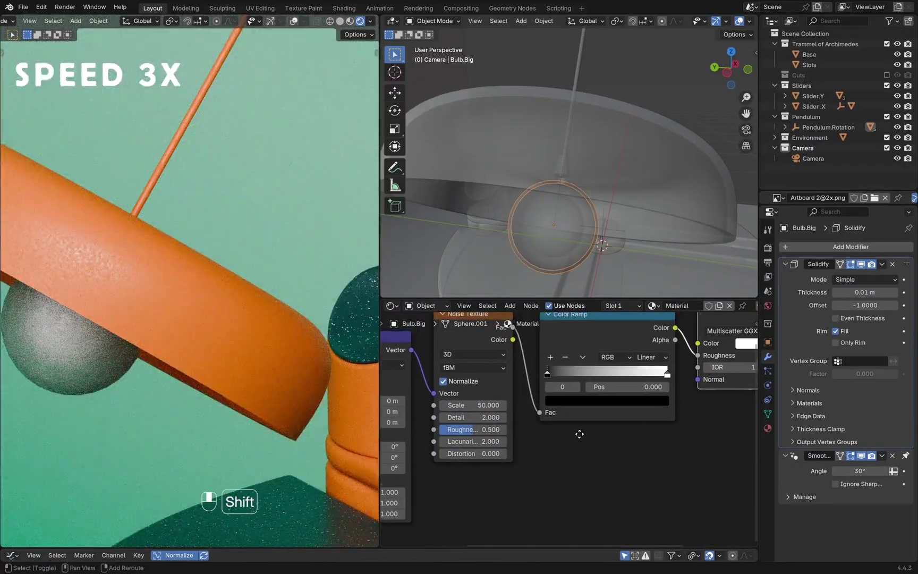
left_click_drag(569, 369, 638, 368)
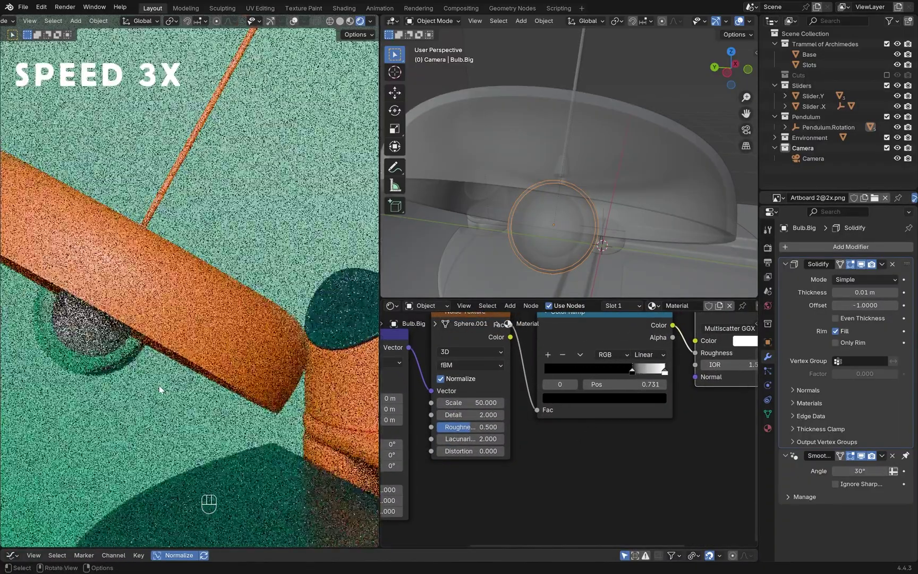
Step: Limit the rendered preview to a region around the lamp and narrow that viewport to enlarge the neighbouring editors
scroll(609, 457, "down", 4)
middle_click_drag(110, 327, 182, 329, "ctrl")
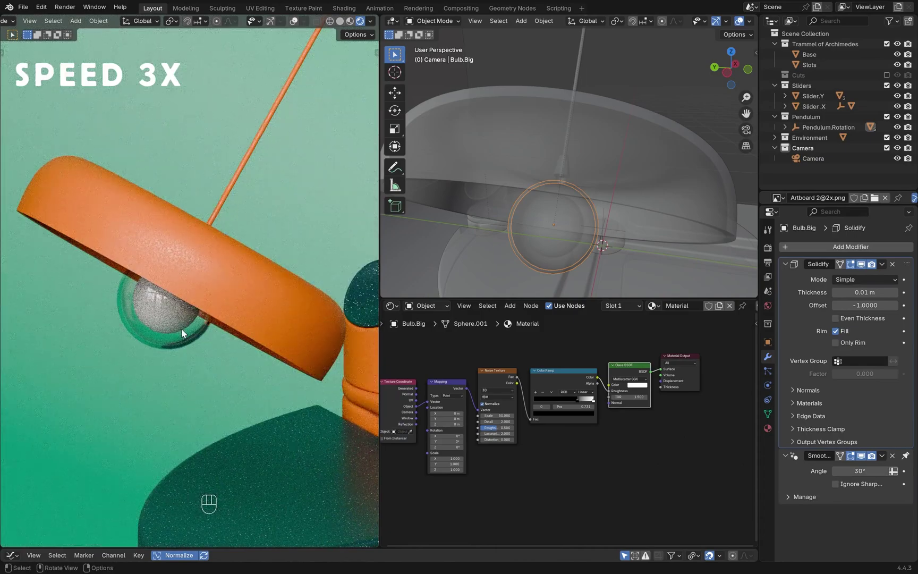
key("ctrl+b")
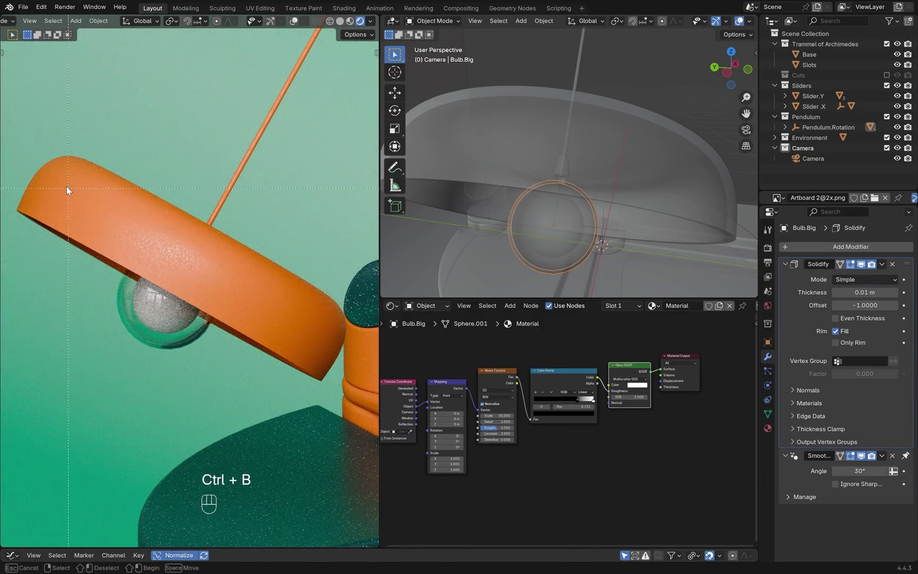
left_click_drag(225, 313, 344, 438)
scroll(269, 301, "down", 2)
left_click_drag(380, 372, 307, 372)
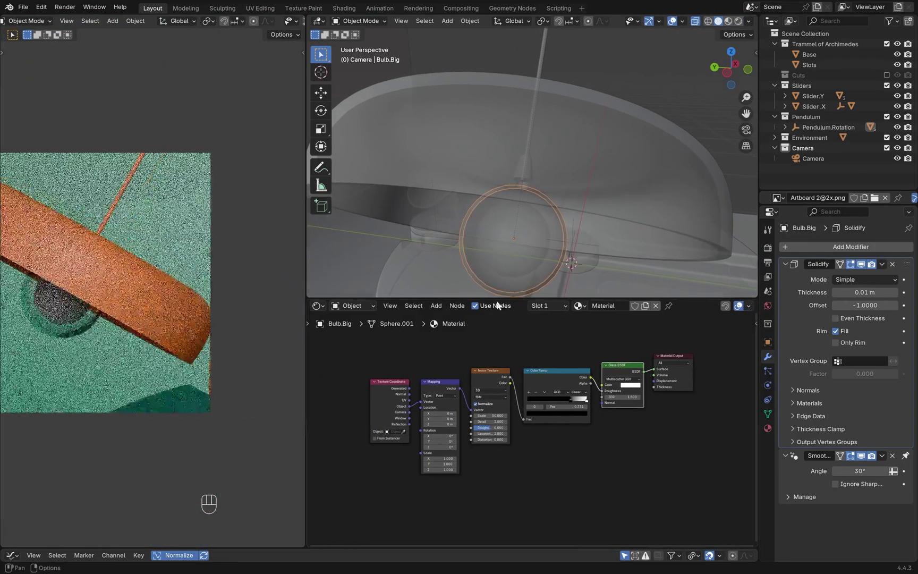
Step: Create a new material named Bulb on the small inner bulb sphere
left_click(517, 267)
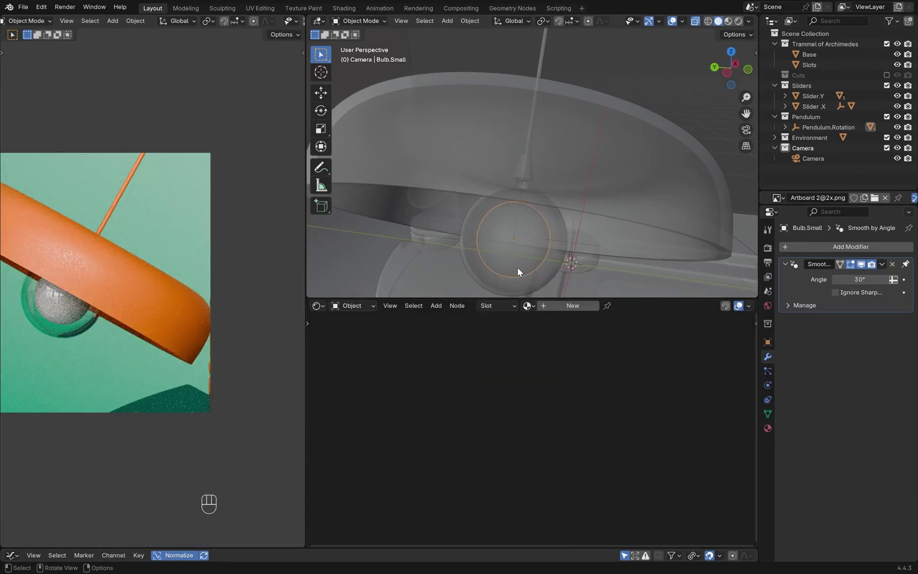
left_click(572, 305)
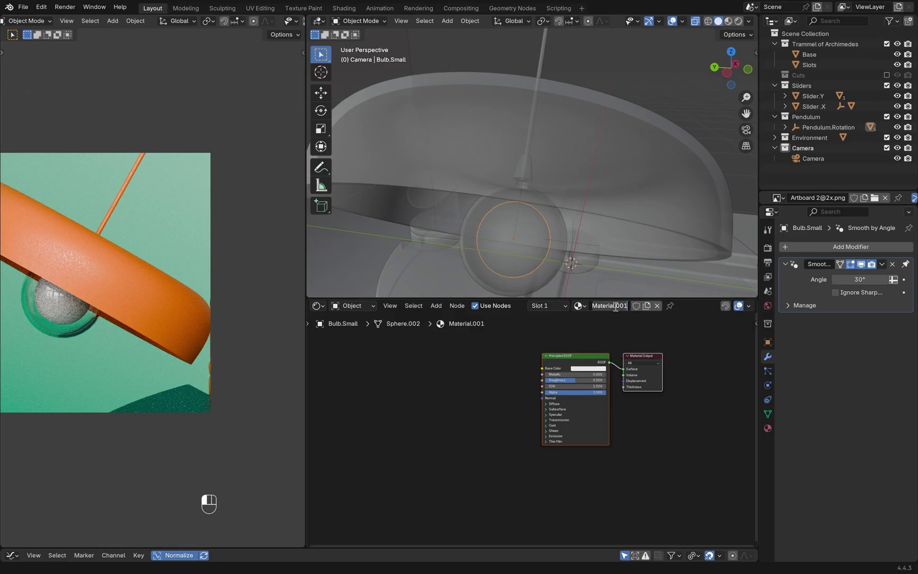
type("Bulb")
key("Return")
key("Home")
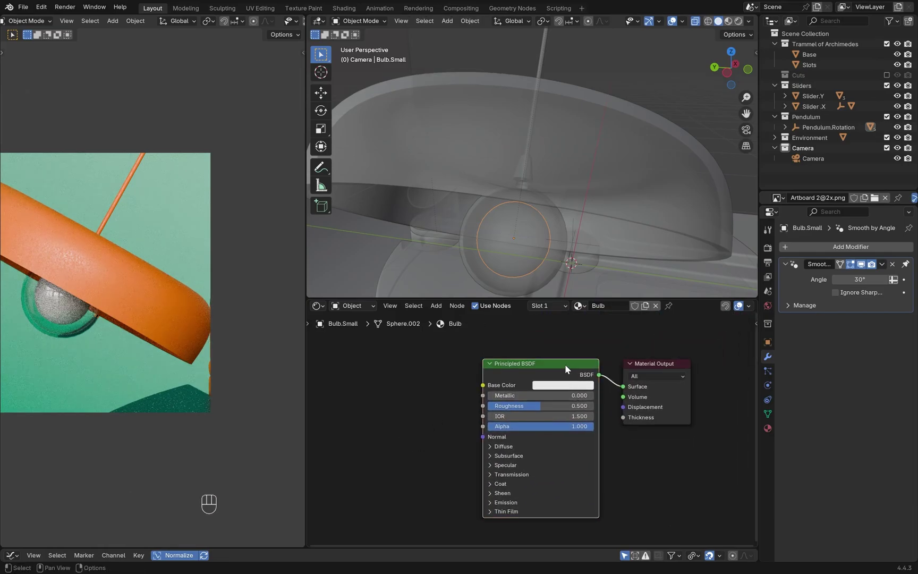
Step: Replace the Bulb material's Principled BSDF with an Emission shader connected to Surface and set its strength to 2
key("ctrl+x")
left_click_drag(622, 386, 532, 405)
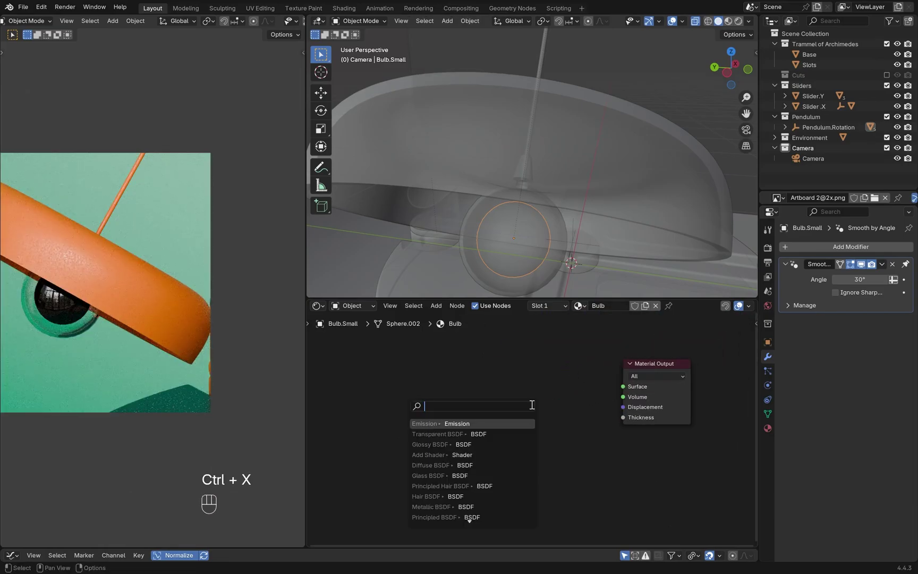
key("Return")
middle_click_drag(433, 410, 475, 416, "shift")
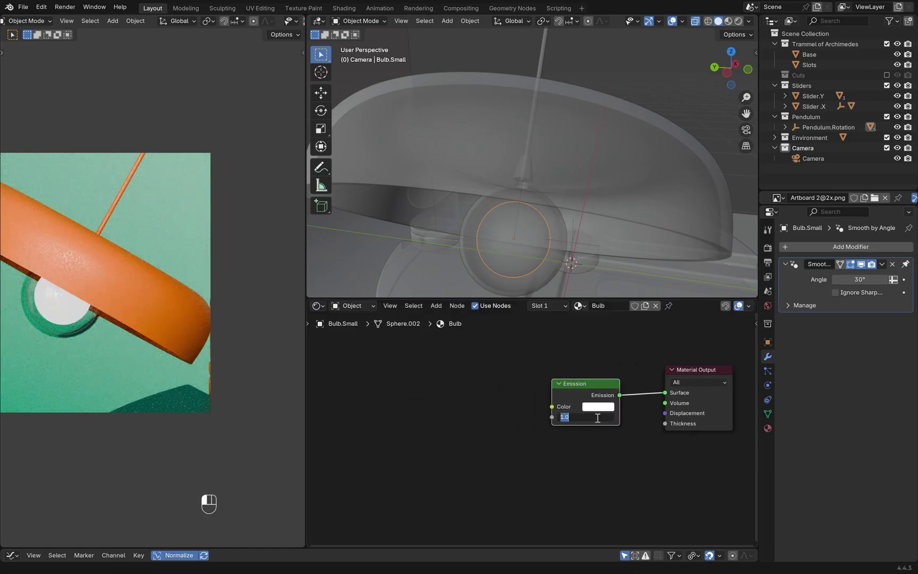
left_click_drag(599, 417, 609, 417)
middle_click_drag(547, 436, 498, 439)
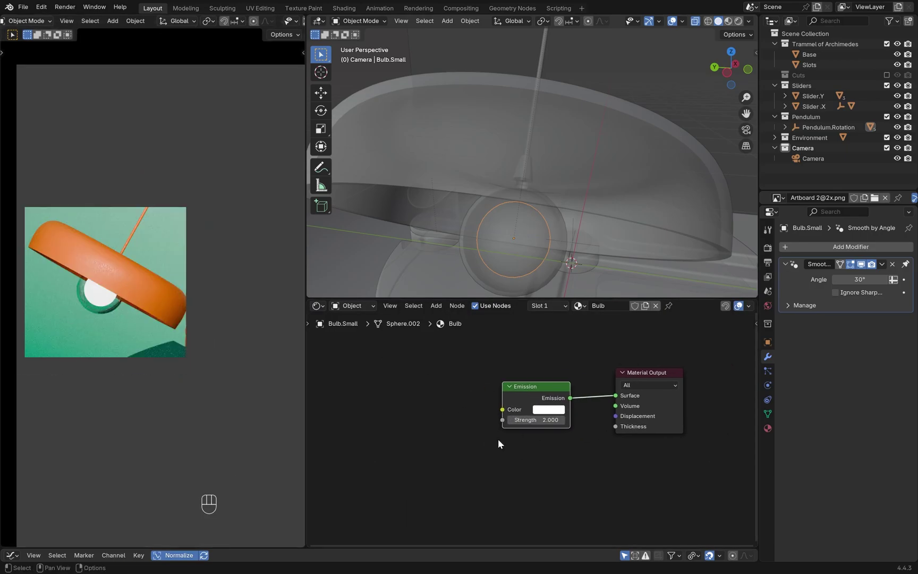
Step: Add a Blackbody node to the Emission color and set its temperature to 5600 K
left_click_drag(503, 410, 458, 409)
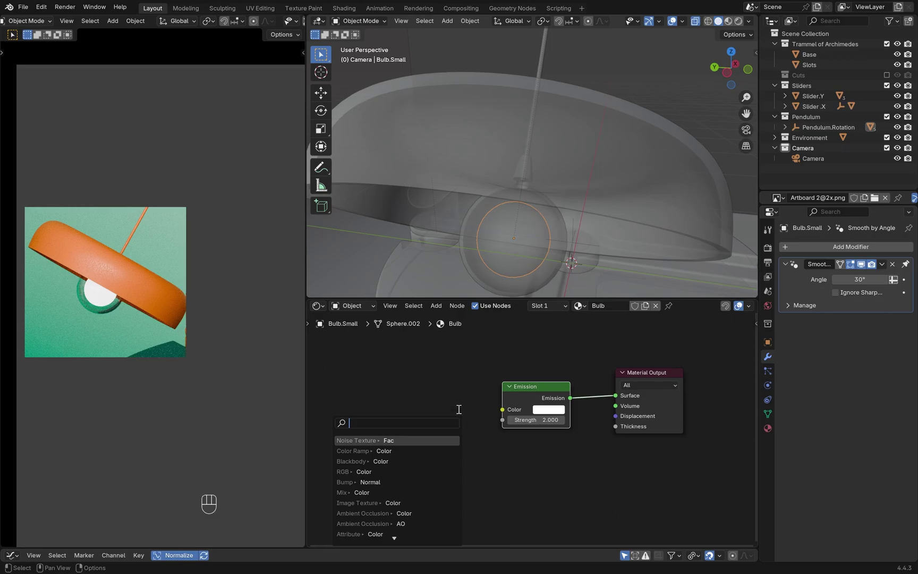
left_click(402, 461)
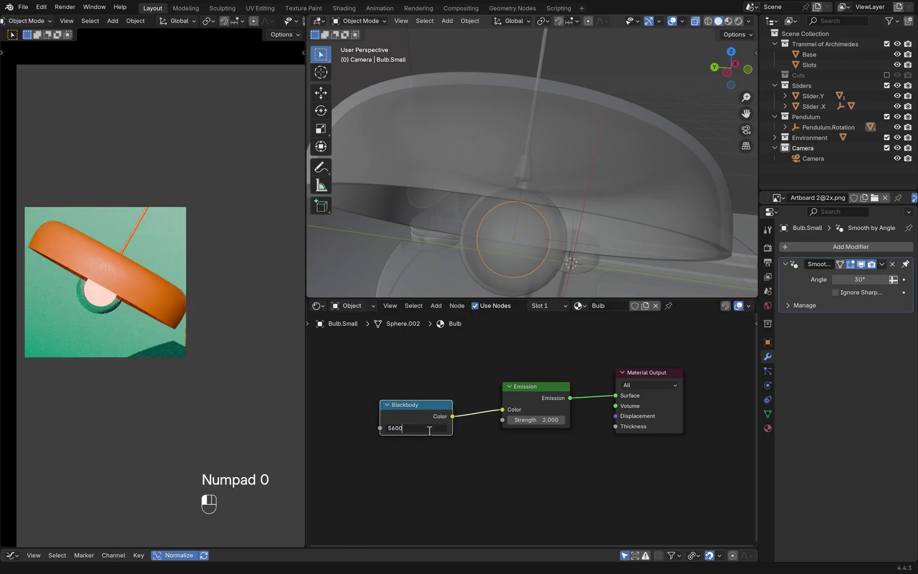
left_click(429, 431)
type("5600")
key("Return")
scroll(470, 436, "down", 1)
Step: Clear the render region so the rendered viewport shows the whole camera view again
key("alt+b")
left_click_drag(223, 222, 271, 354)
key("ctrl+alt+b")
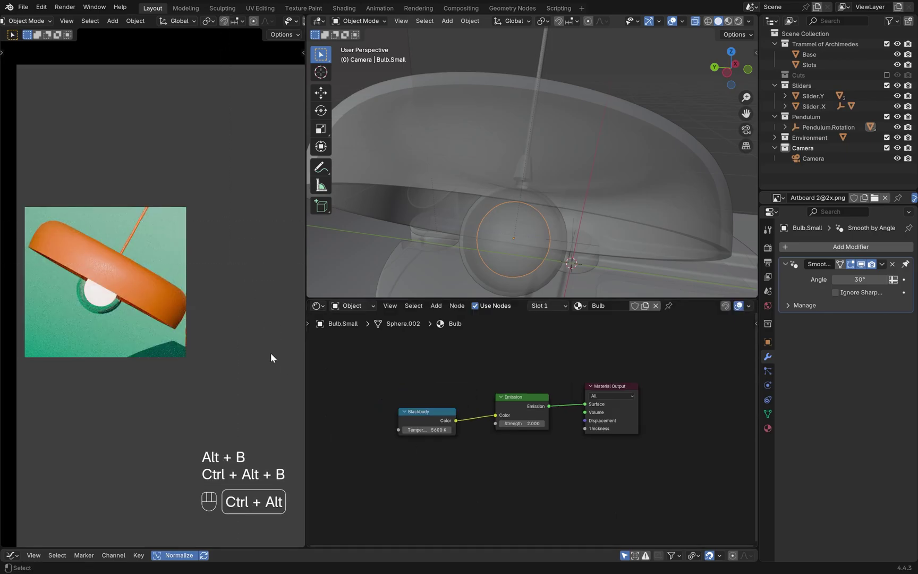
middle_click_drag(271, 353, 162, 325)
scroll(135, 308, "down", 1)
scroll(509, 444, "up", 3)
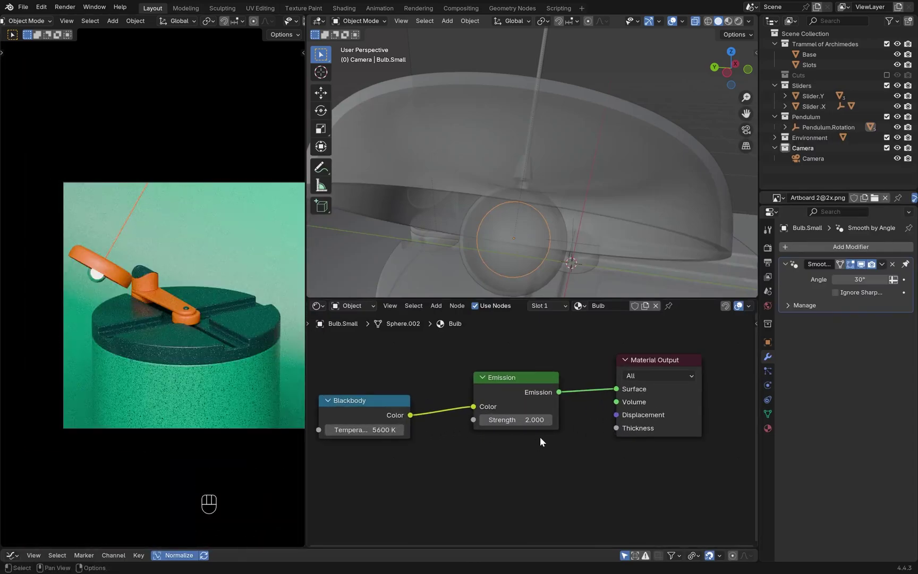
Step: Set the inner bulb's Emission strength to 0.5 and inspect the lamp in the rendered preview
scroll(541, 437, "up", 1)
left_click(537, 420)
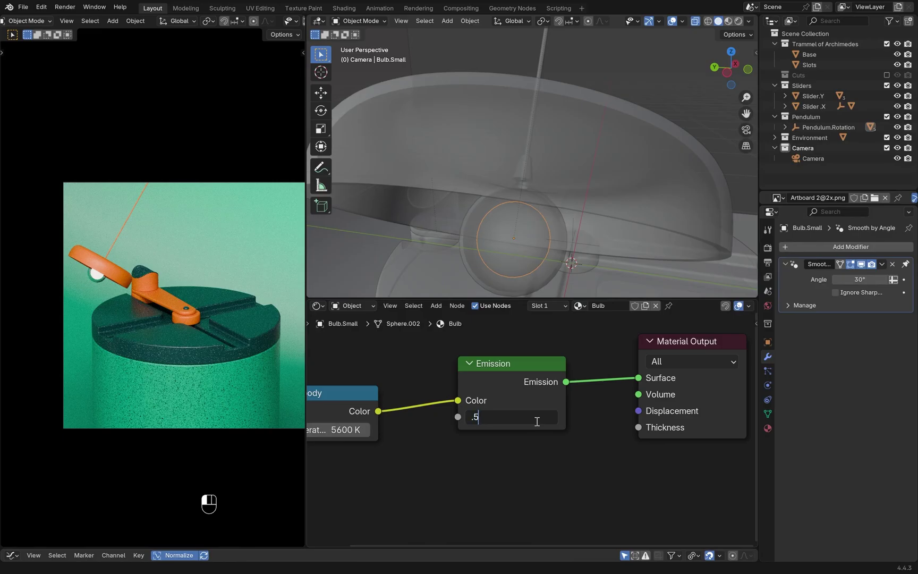
key("Return")
scroll(159, 308, "up", 3)
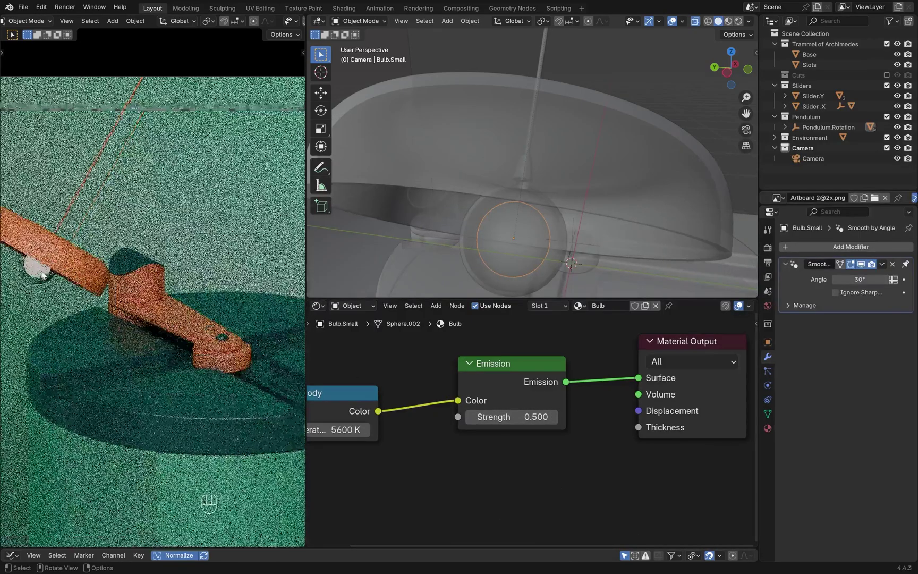
middle_click_drag(79, 298, 160, 308, "shift")
scroll(163, 307, "up", 2)
scroll(163, 308, "down", 3)
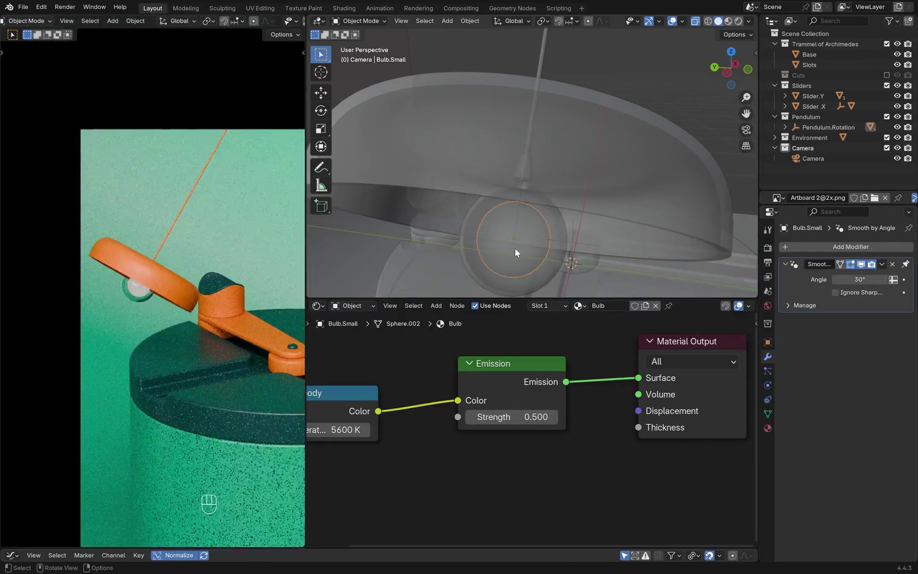
Step: Snap the 3D cursor to the small bulb and add an area light there
middle_click_drag(517, 266, 526, 202)
key("shift+s")
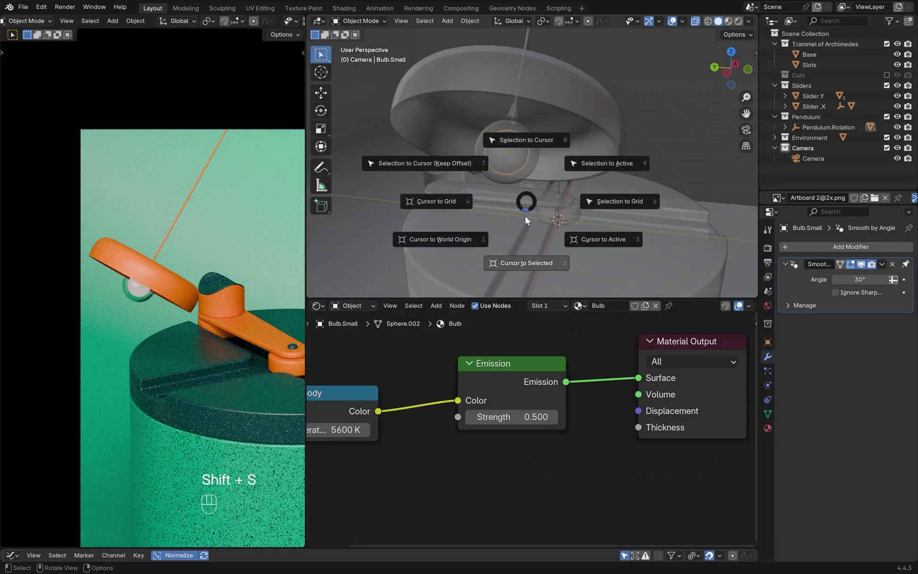
left_click(521, 260)
key("shift+a")
mouse_move(493, 343)
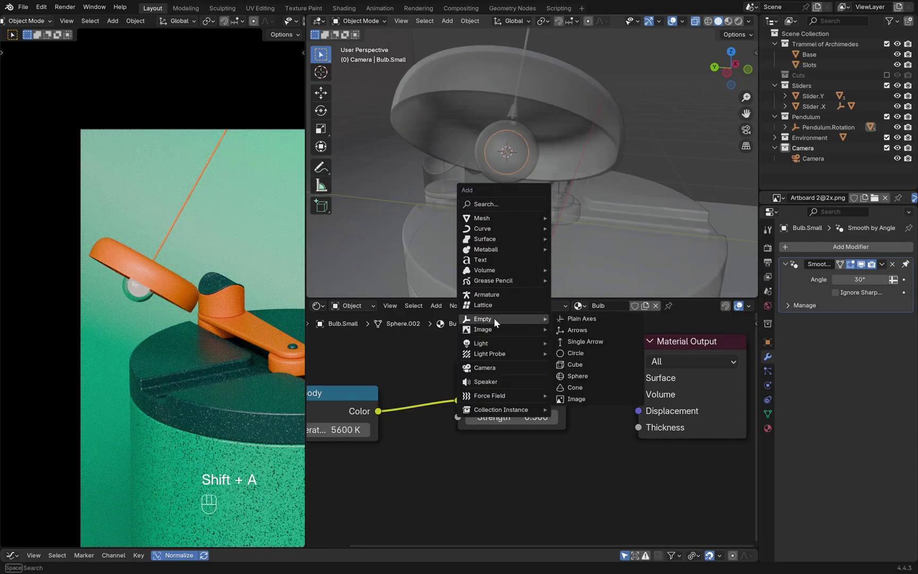
left_click(581, 378)
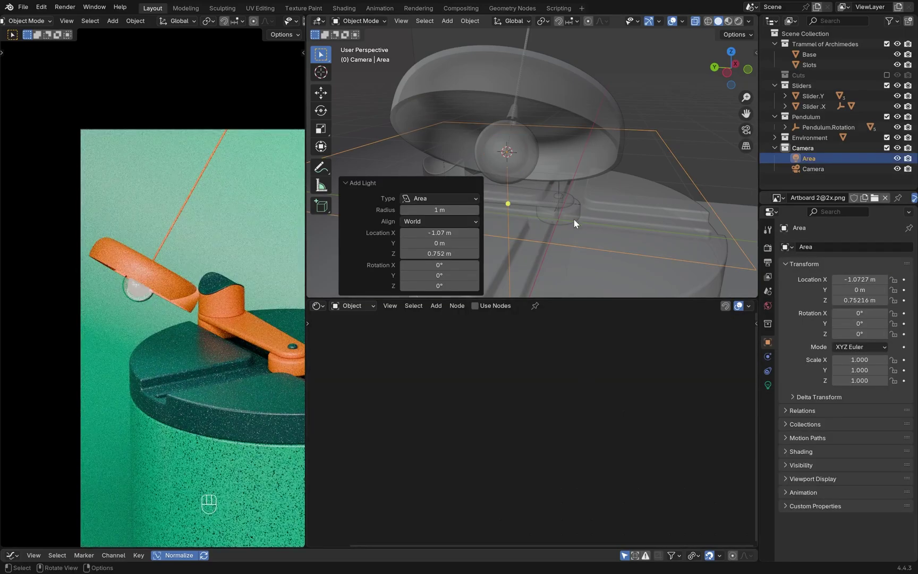
Step: Change the area light's shape to Disk
left_click(768, 384)
left_click(871, 333)
left_click(844, 369)
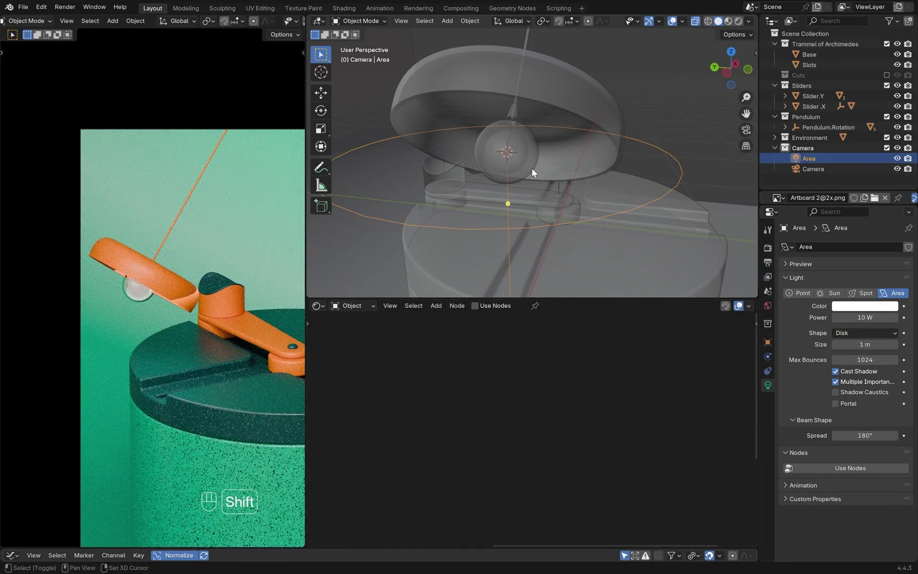
Step: Select the large glass bulb together with the area light and enable the Copy Attributes Menu add-on in the preferences
left_click(524, 175, "shift")
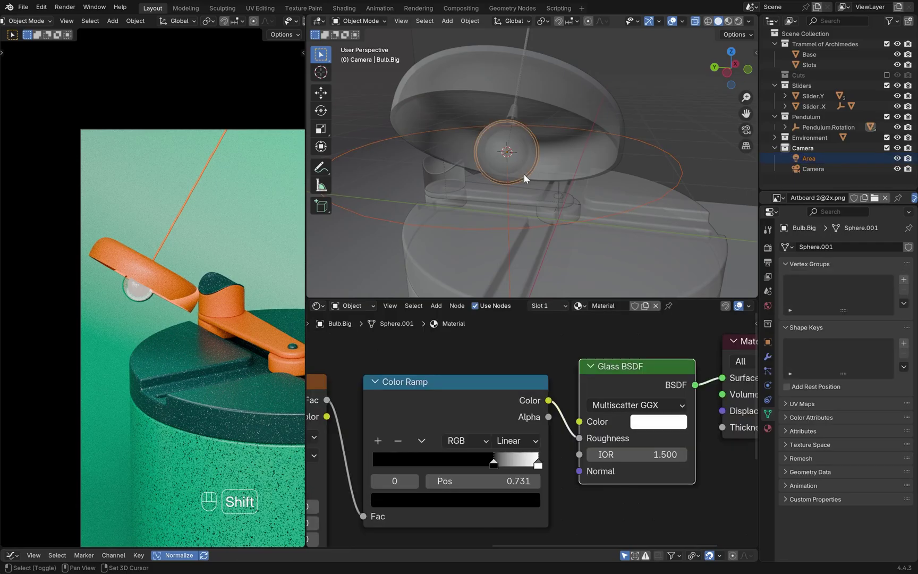
key("ctrl+c")
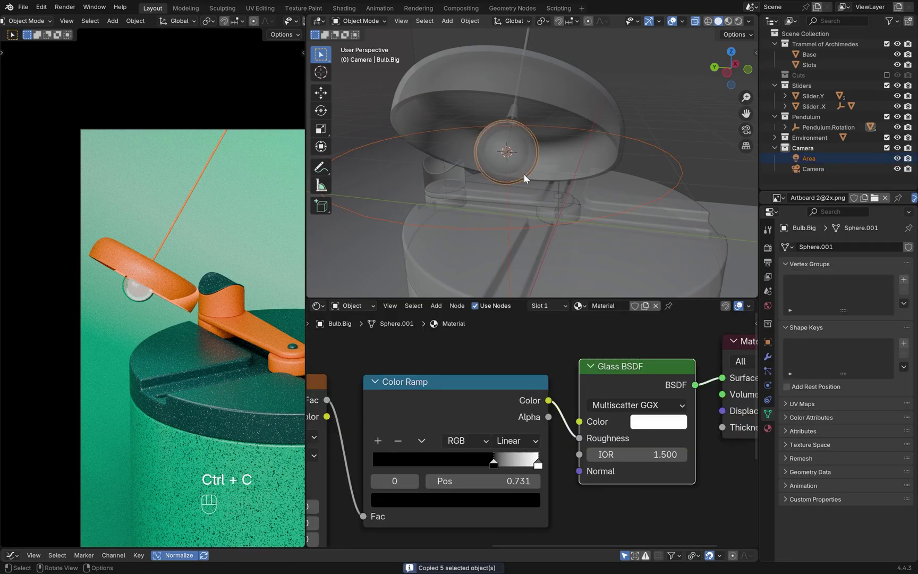
left_click(41, 7)
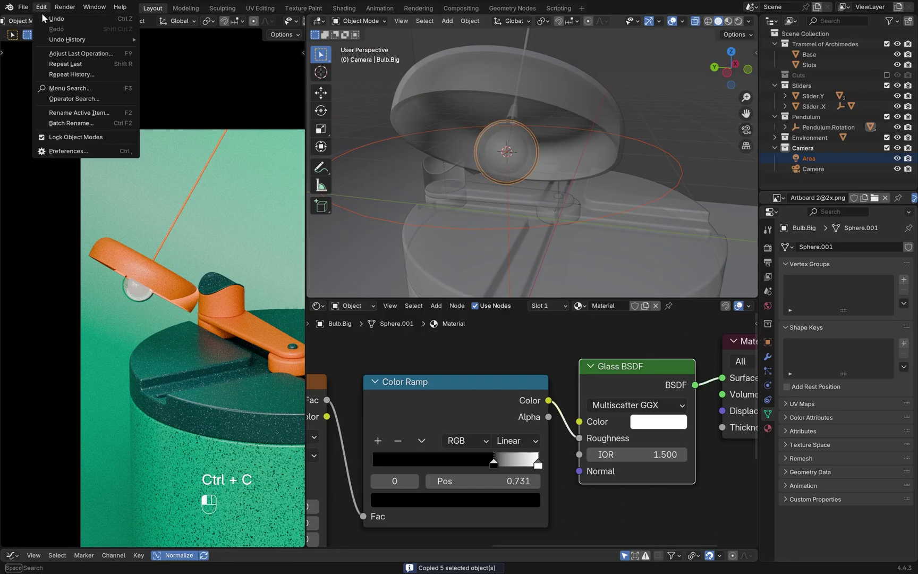
left_click(57, 148)
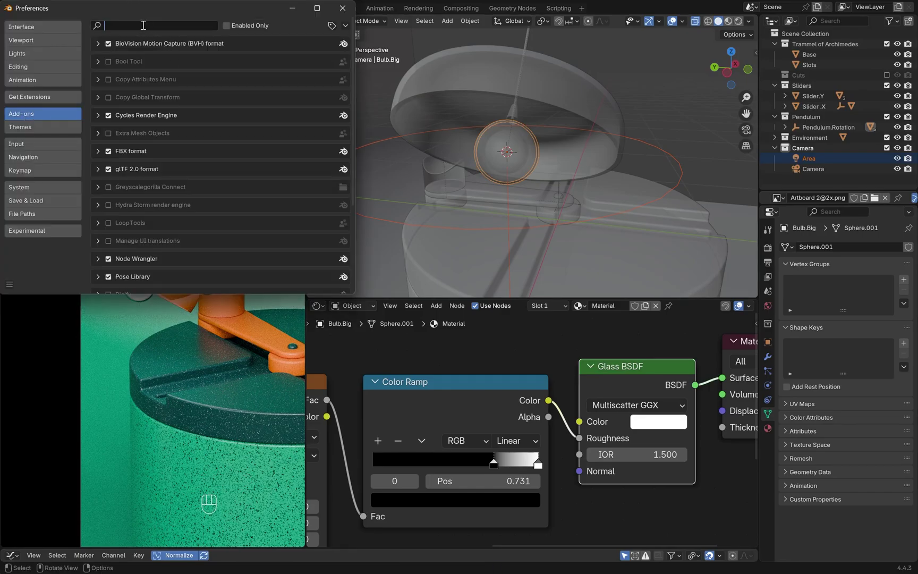
type("cop")
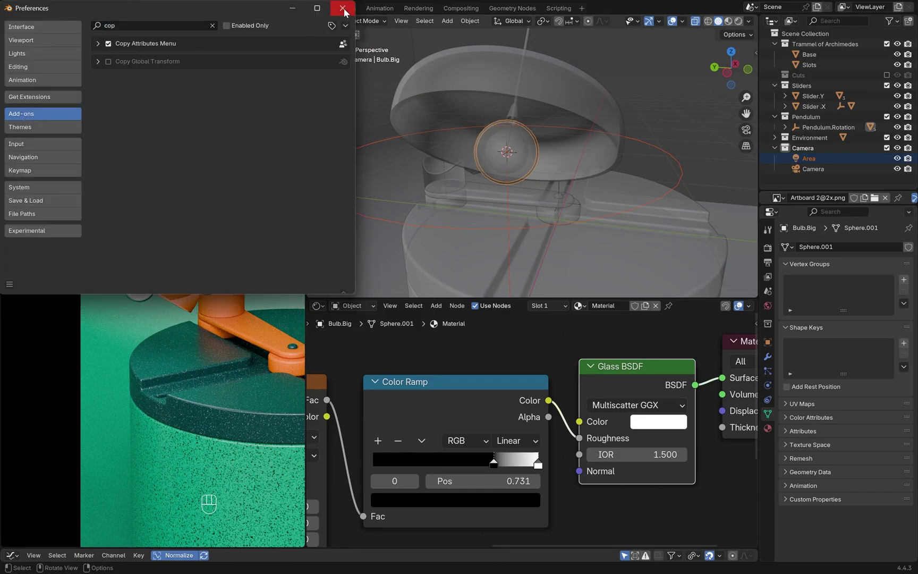
left_click(342, 8)
Step: Copy the large bulb's location and rotation to the area light, and parent the light to that bulb as Object
key("ctrl+c")
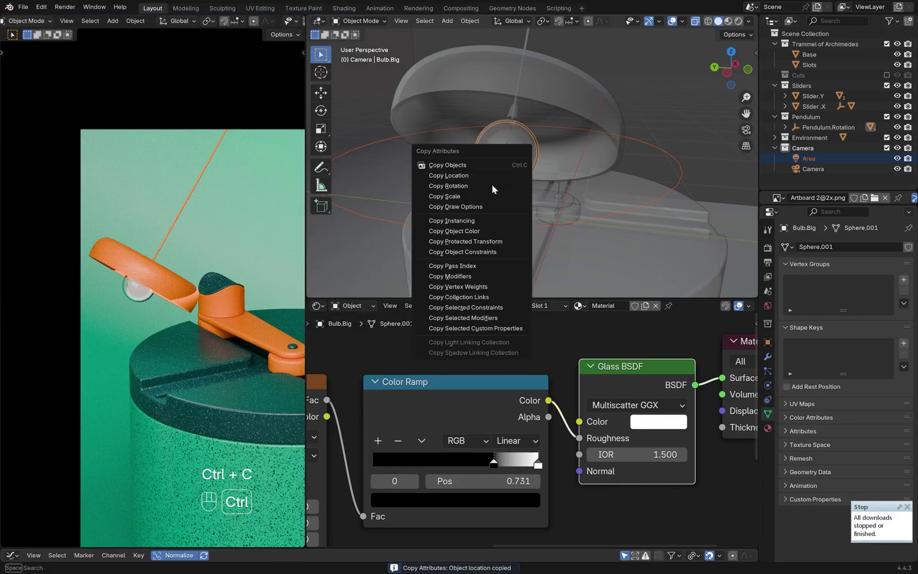
left_click(463, 186)
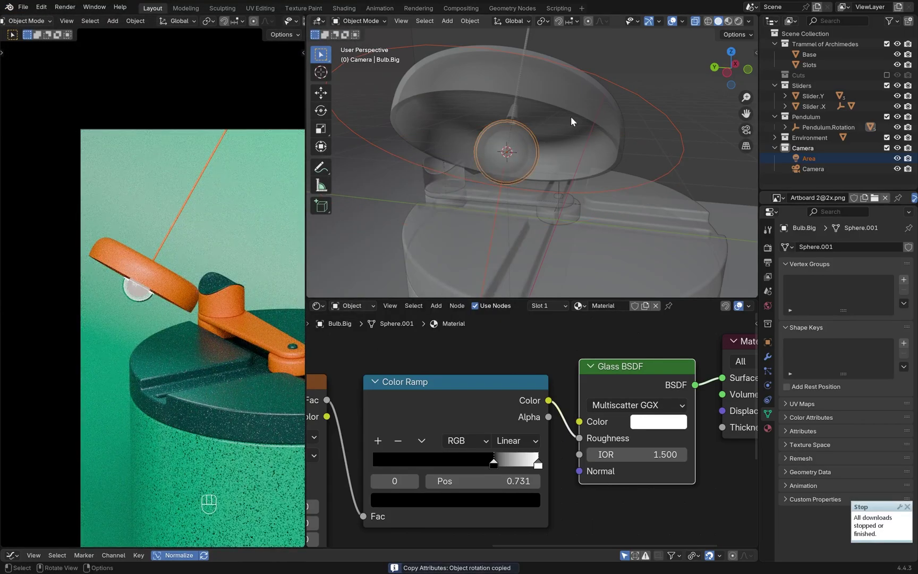
left_click(676, 161, "shift")
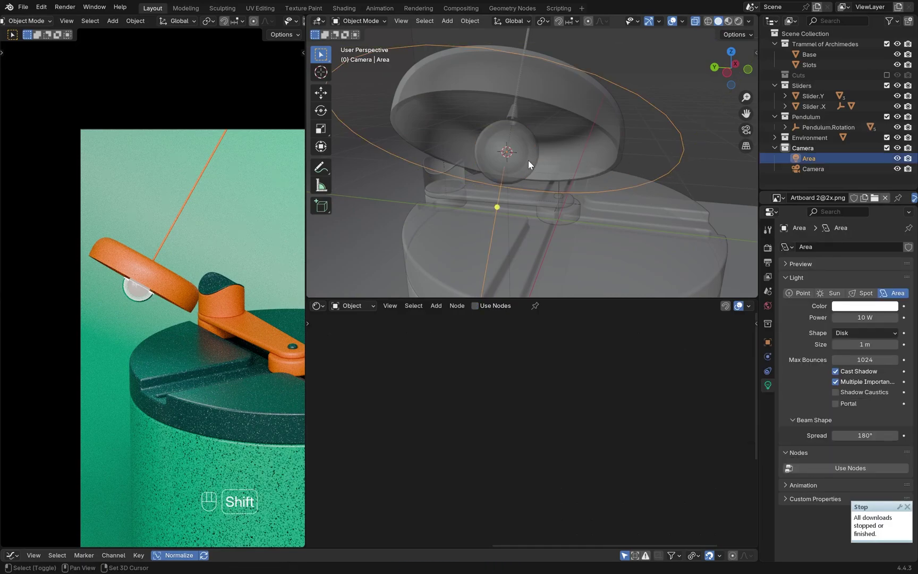
left_click(528, 160, "shift")
key("ctrl+p")
left_click(529, 159)
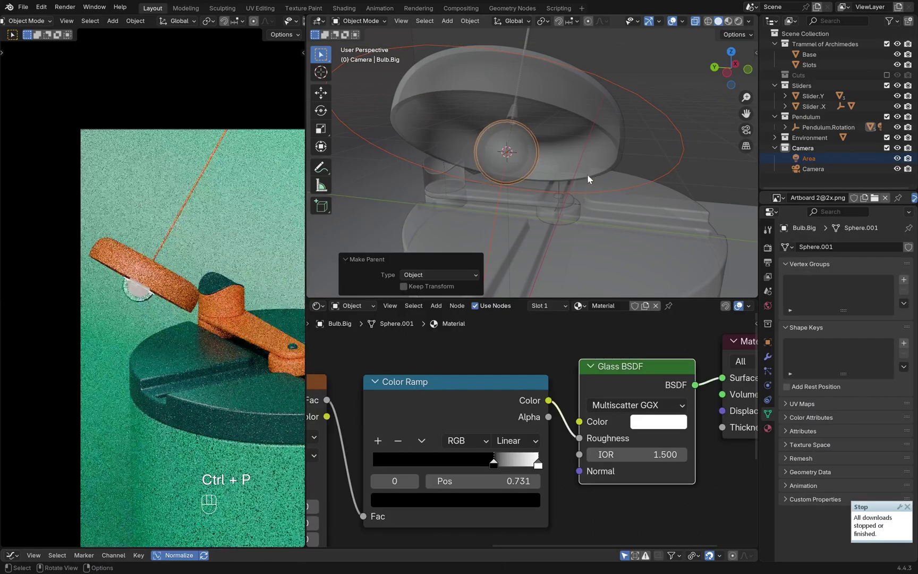
Step: Set the area light's beam spread to 90° and scale the light down to about 0.6 to fit inside the lampshade
left_click(675, 128)
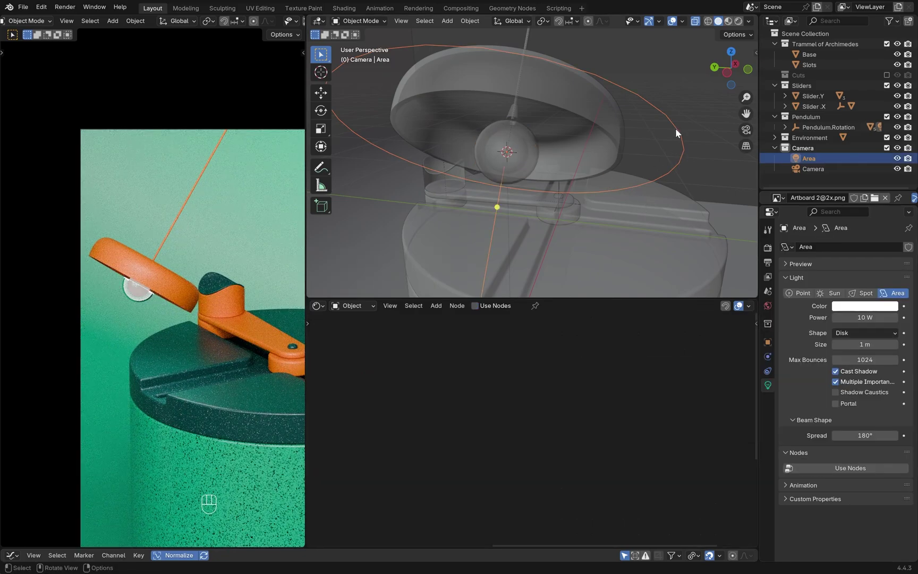
left_click(862, 436)
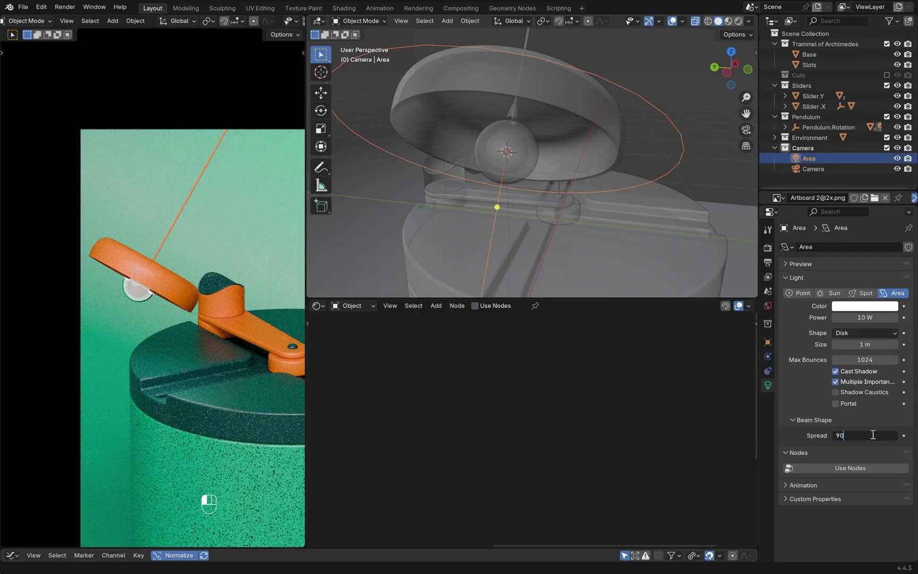
key("Return")
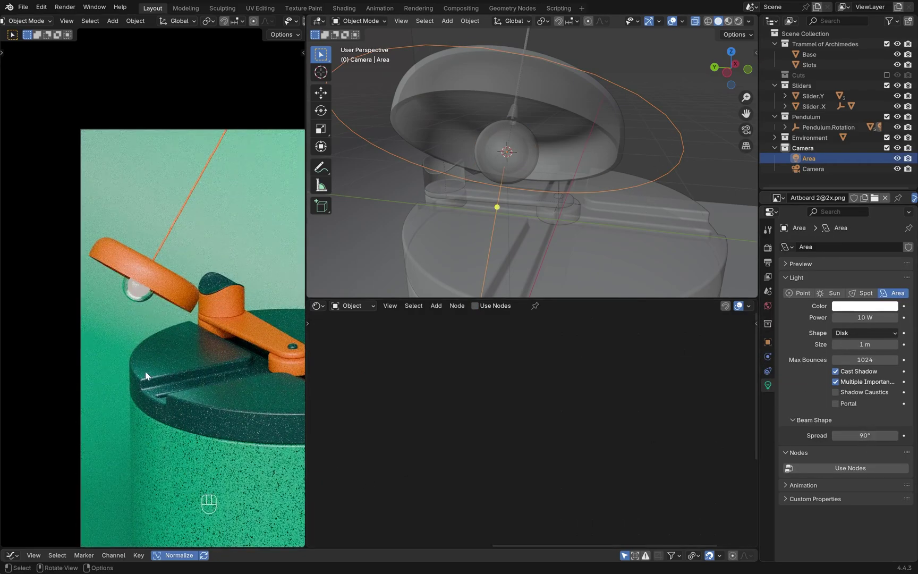
key("s")
left_click(570, 170)
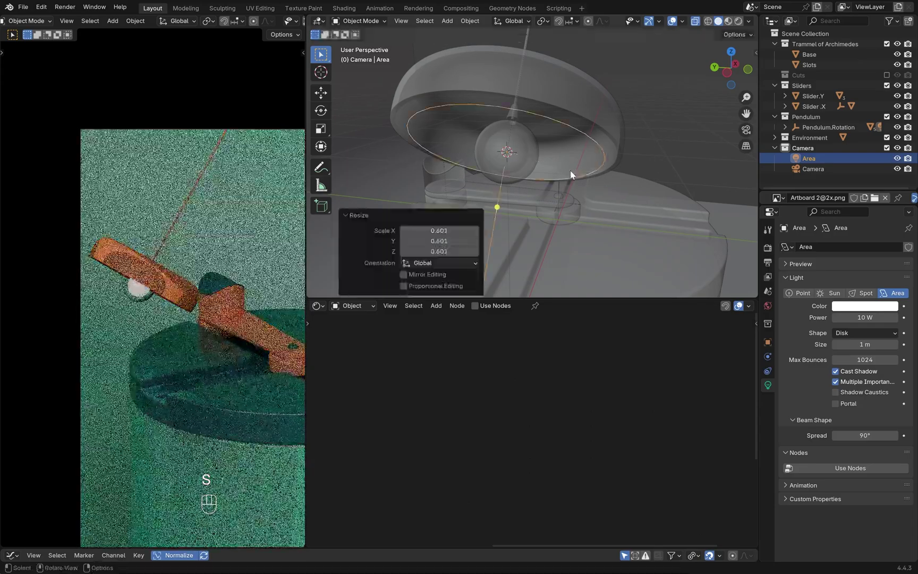
Step: Move the area light about 0.107 m up along its local Z axis into the lampshade
key("g")
key("z")
key("z")
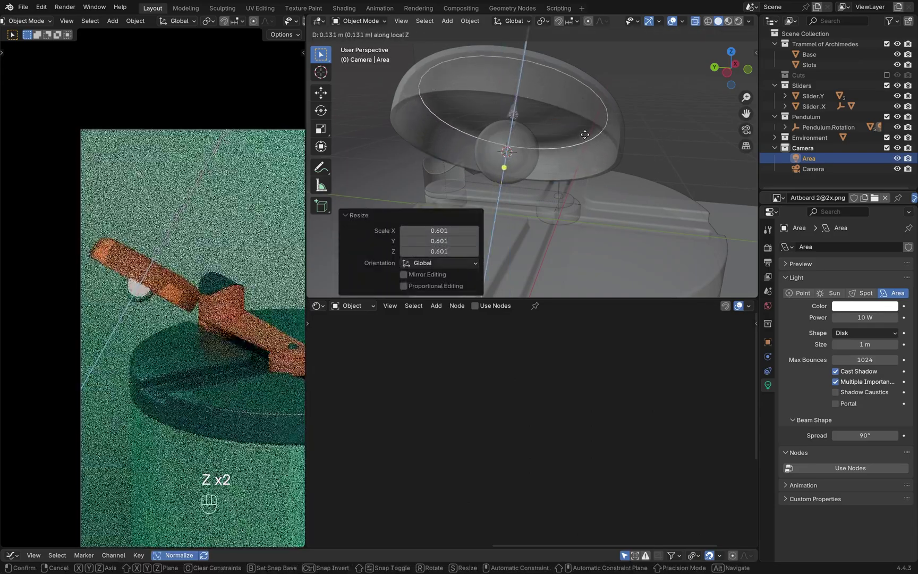
left_click(585, 137)
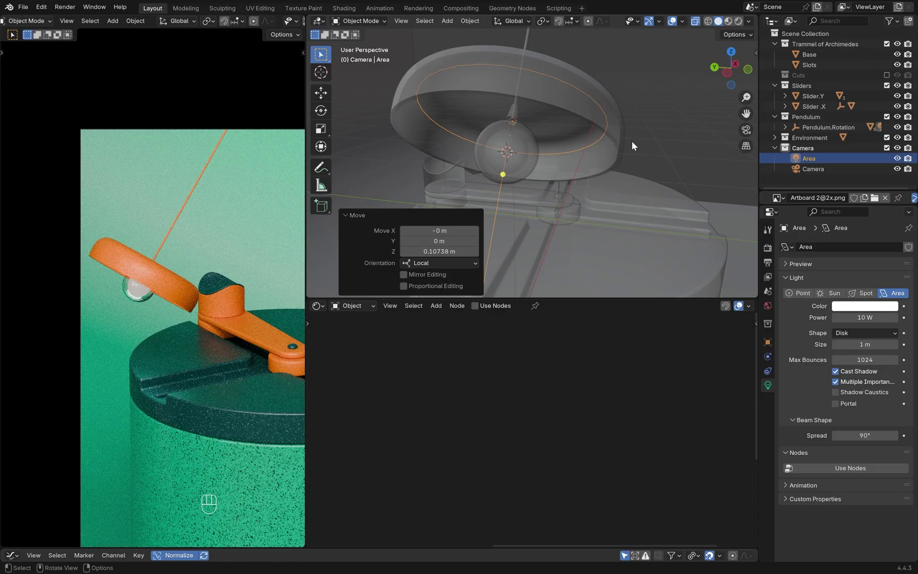
Step: In front view, shift the area light about -0.022 m along its local Z axis within the lampshade
key("KP_1")
scroll(558, 158, "up", 5)
key("g")
key("z")
key("z")
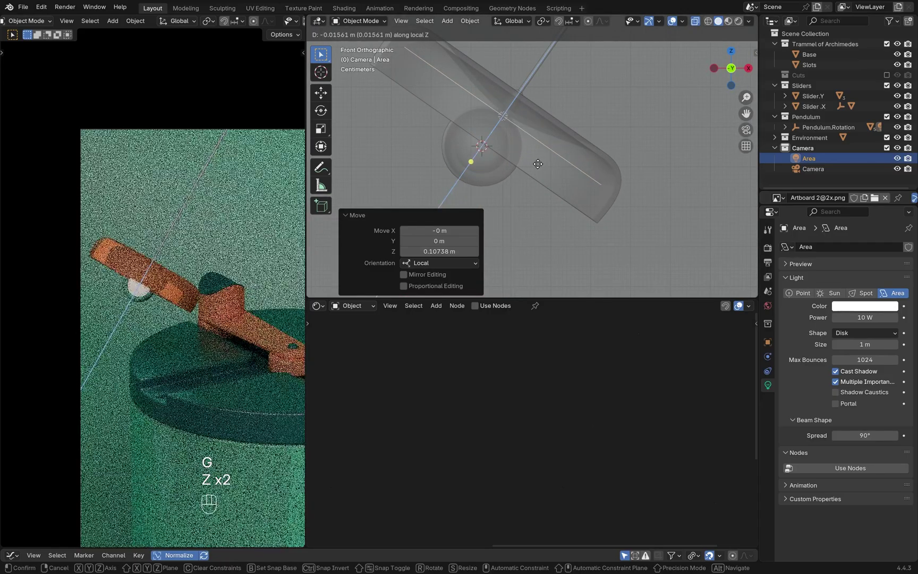
left_click(537, 165)
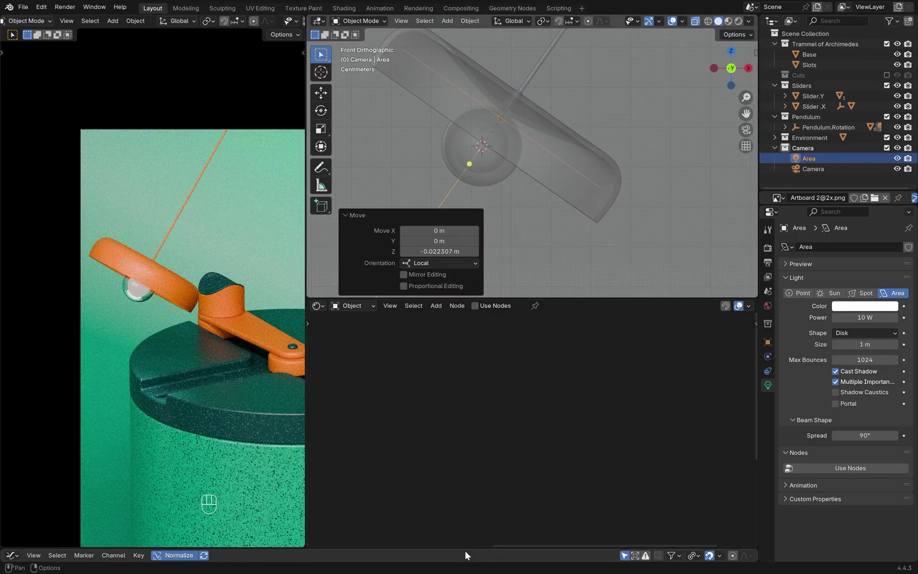
Step: Enlarge the animation editor and scrub to frame 21 to check that the light follows the pendulum lamp
left_click_drag(466, 548, 455, 502)
left_click_drag(217, 521, 267, 519)
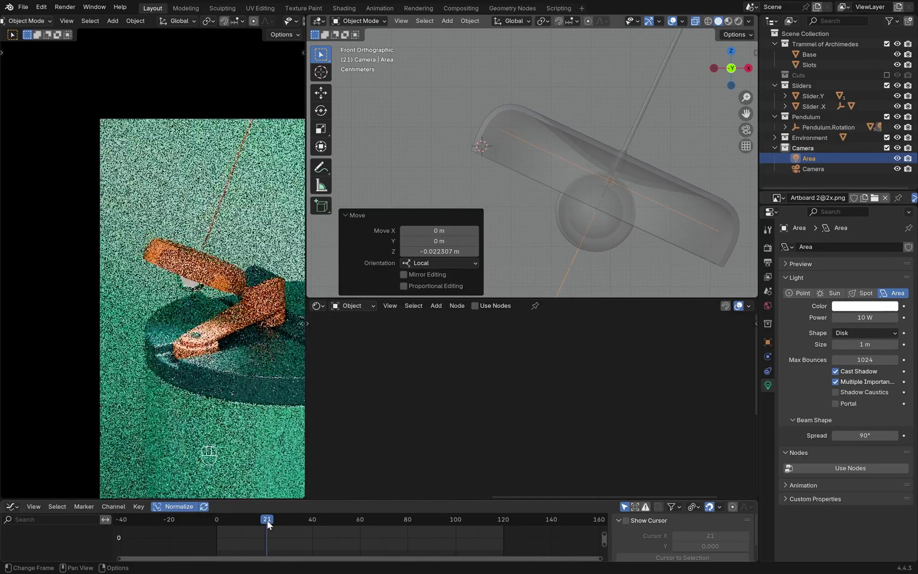
Step: Try the area light at a power of 5 W, and reduce it to 2 W
double_click(876, 317)
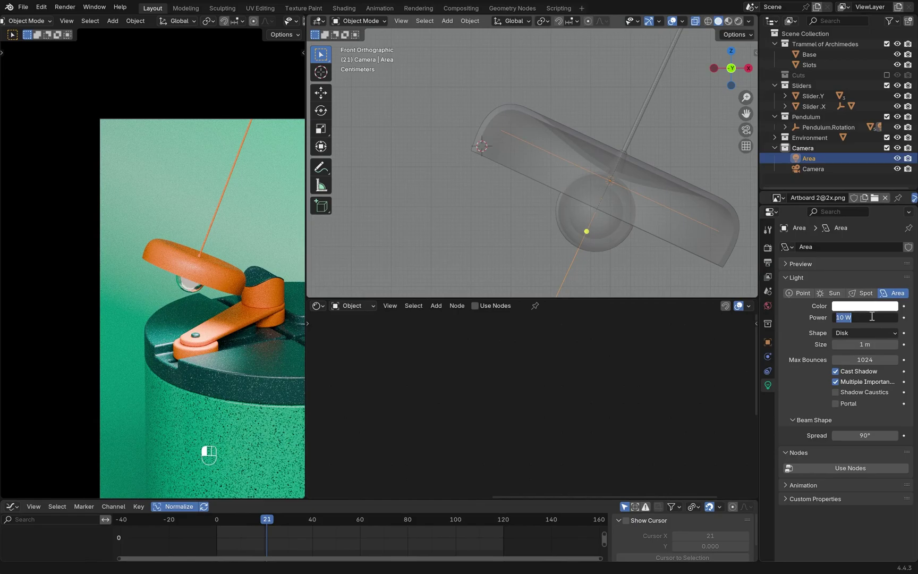
key("Return")
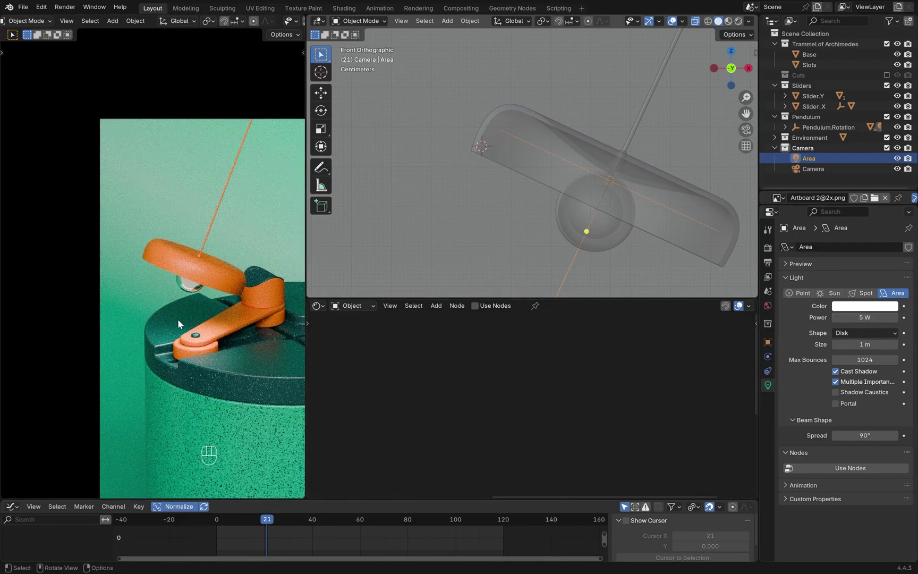
scroll(599, 230, "down", 3)
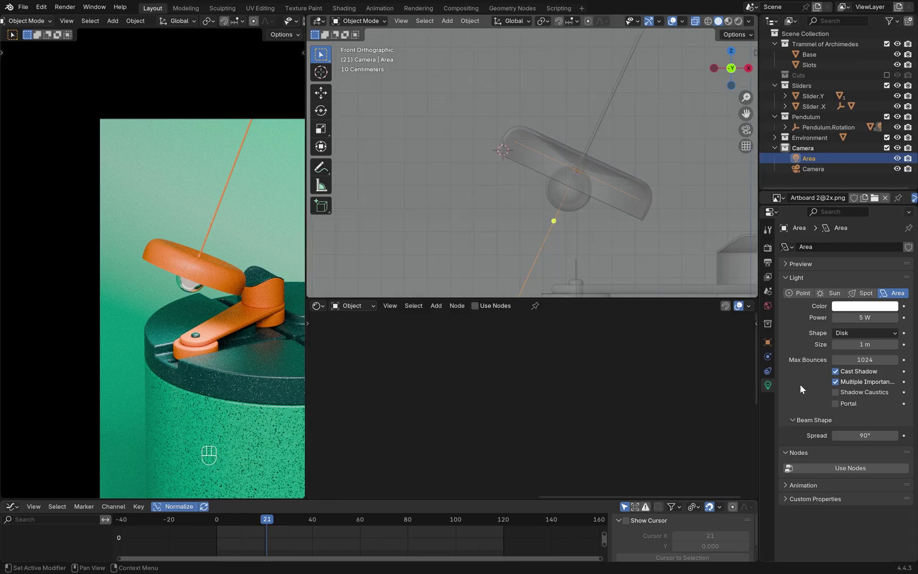
double_click(869, 317)
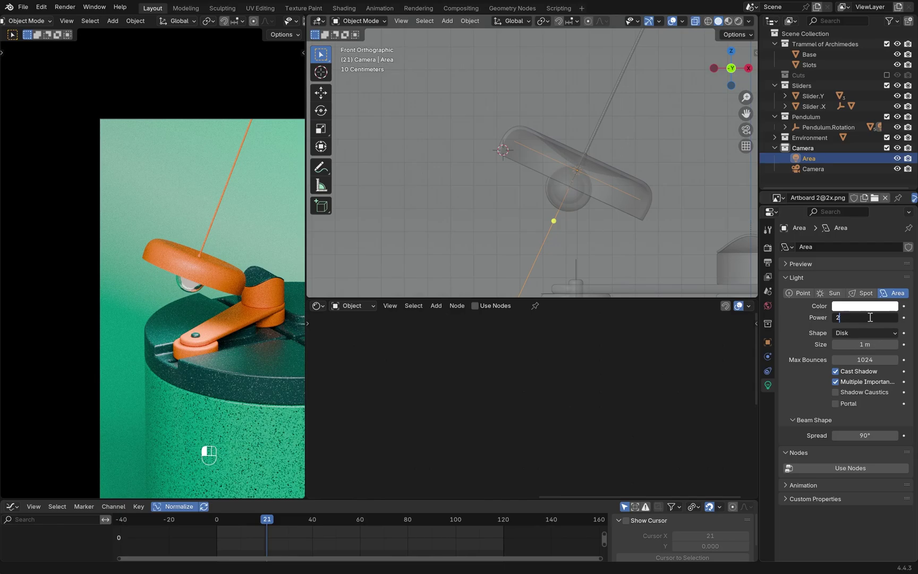
type("2")
key("Return")
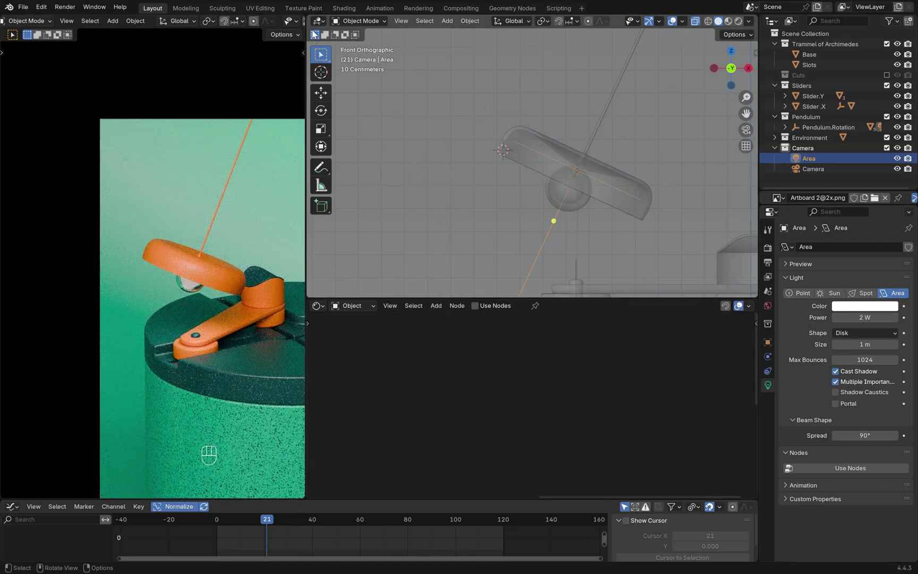
Step: Merge the two viewports and the shader editor into one large viewport and adjust its view of the scene
left_click_drag(304, 17, 315, 30)
left_click_drag(756, 295, 748, 310)
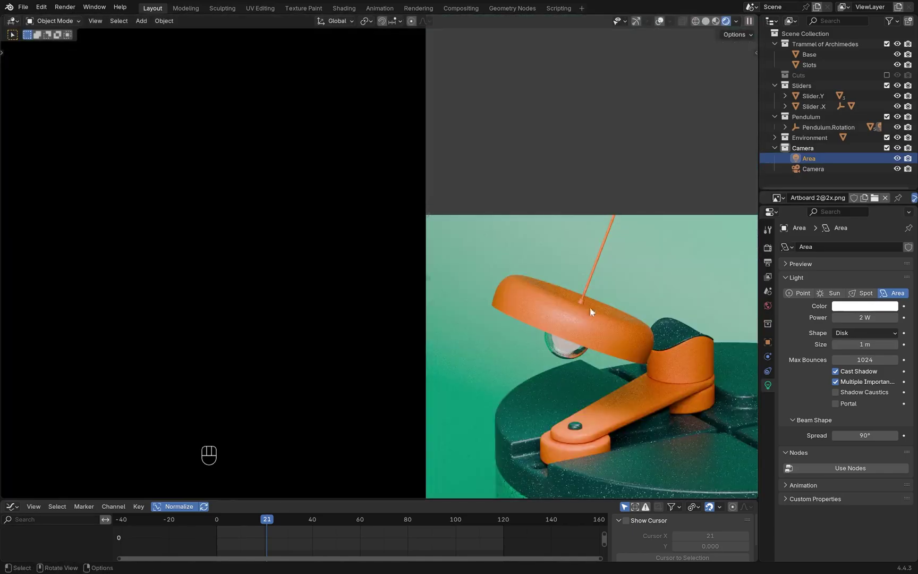
left_click(95, 21)
mouse_move(172, 139)
left_click(276, 165)
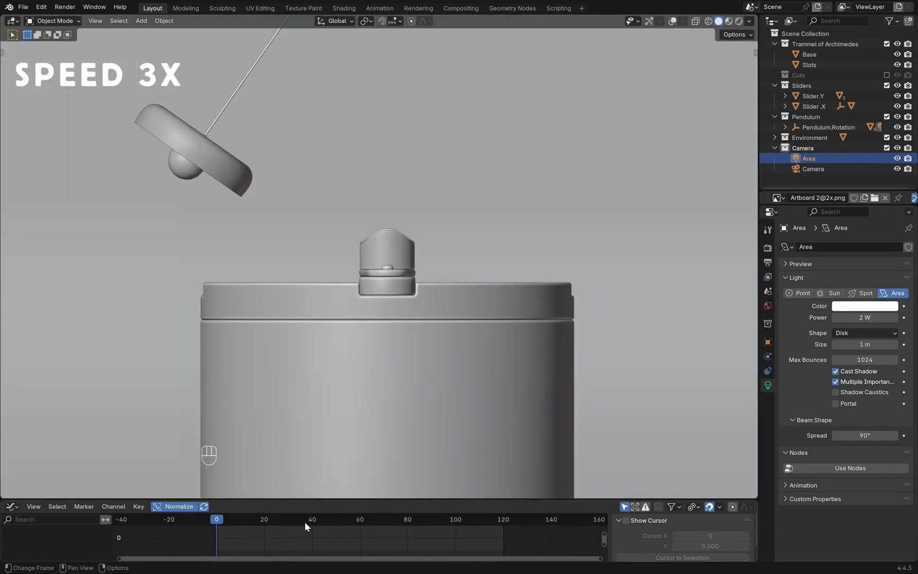
Step: At frame 30 in front X-ray view, scale the lampshade's entire mesh down around the bulb in Edit Mode
left_click_drag(304, 521, 288, 522)
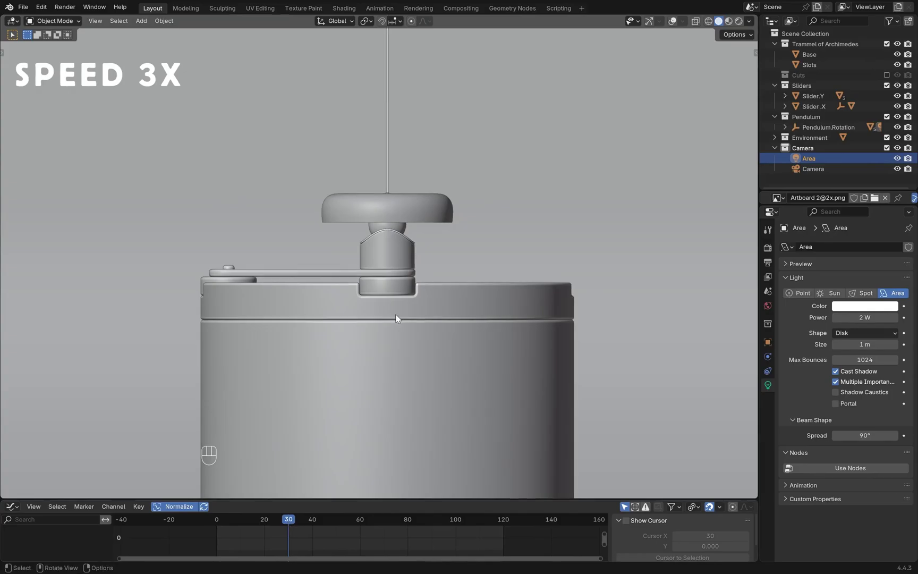
scroll(395, 314, "up", 2)
left_click(417, 274)
key("KP_1")
key("alt+z")
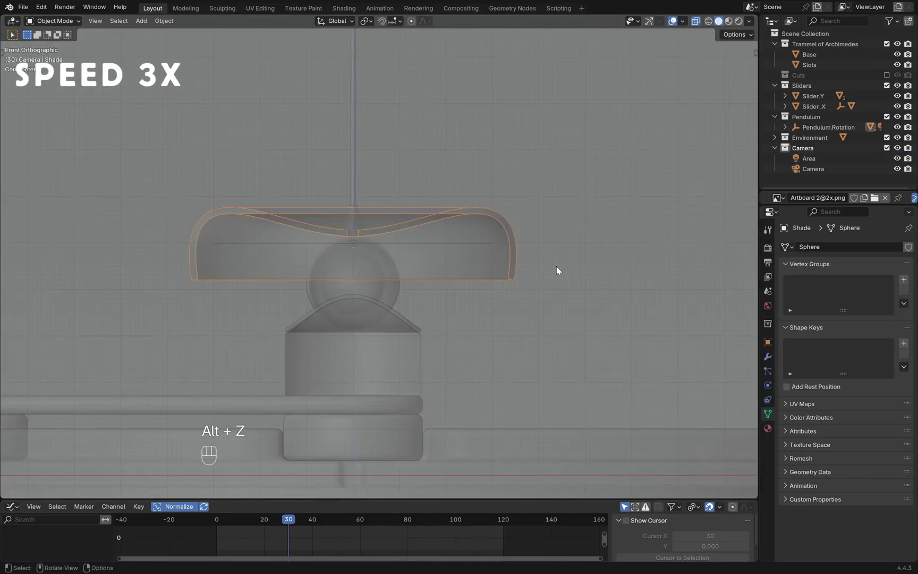
key("Tab")
key("a")
key("s")
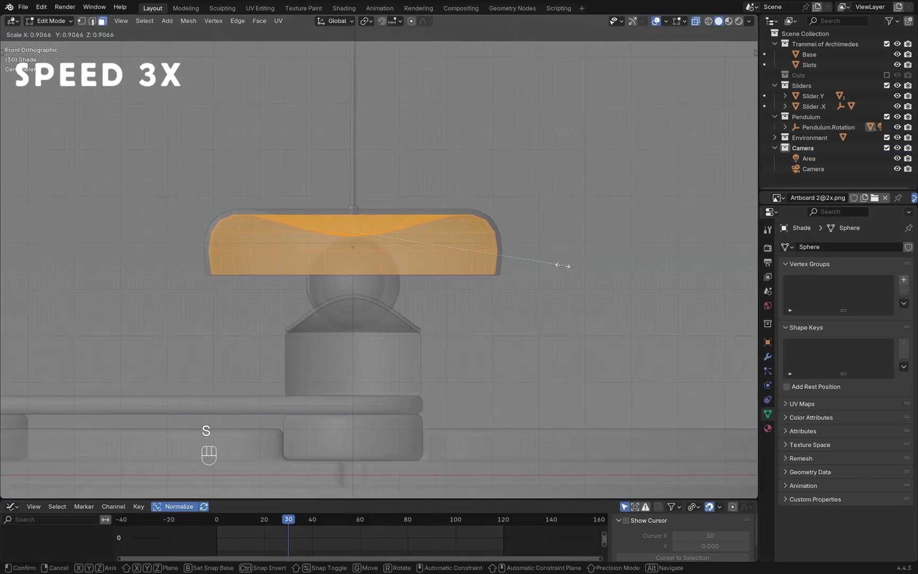
left_click(529, 258)
key("Tab")
Step: Scale the area light down to about 0.733 so it fits inside the smaller lampshade
left_click(492, 246)
key("s")
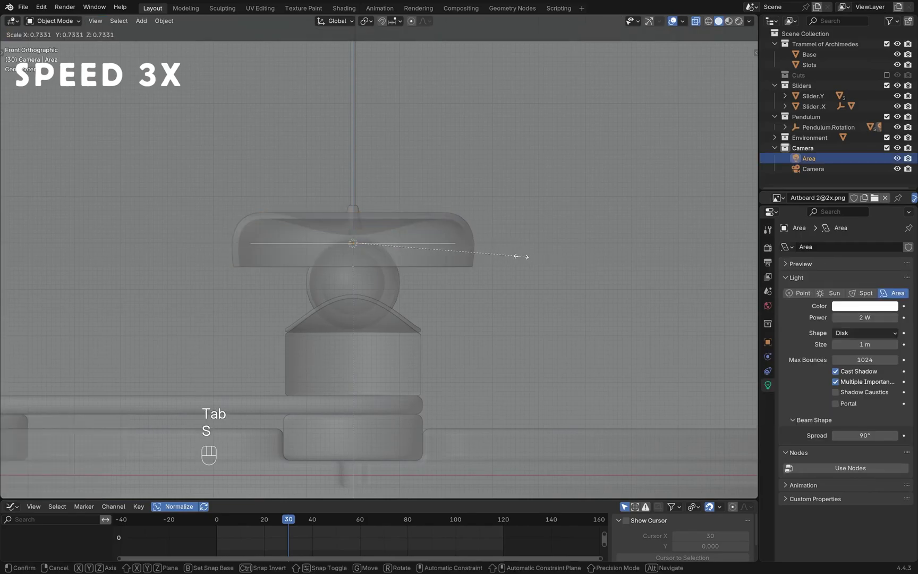
left_click(523, 257)
key("alt+z")
Step: Return to the camera view at frame 0 and select the lampshade
middle_click_drag(537, 222, 412, 233)
key("KP_0")
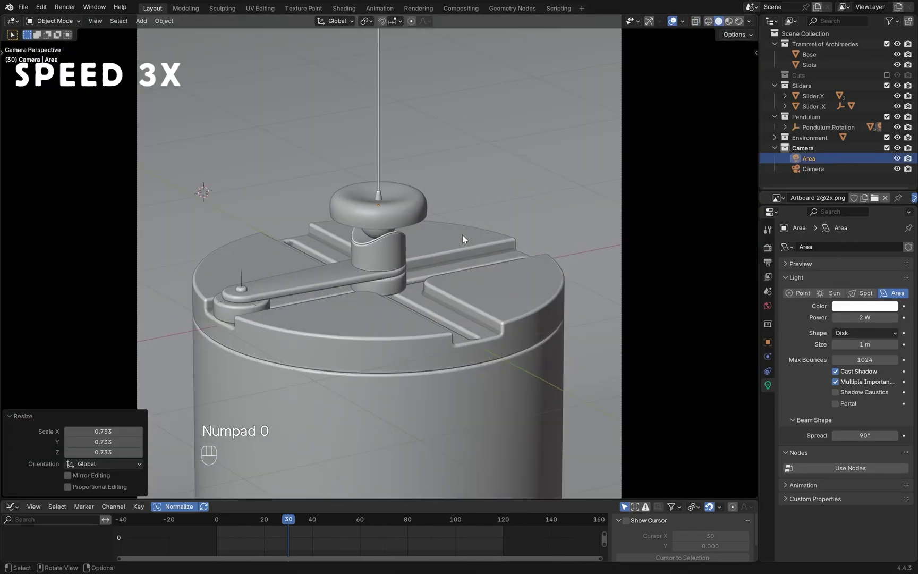
left_click_drag(255, 514, 215, 521)
left_click(236, 191)
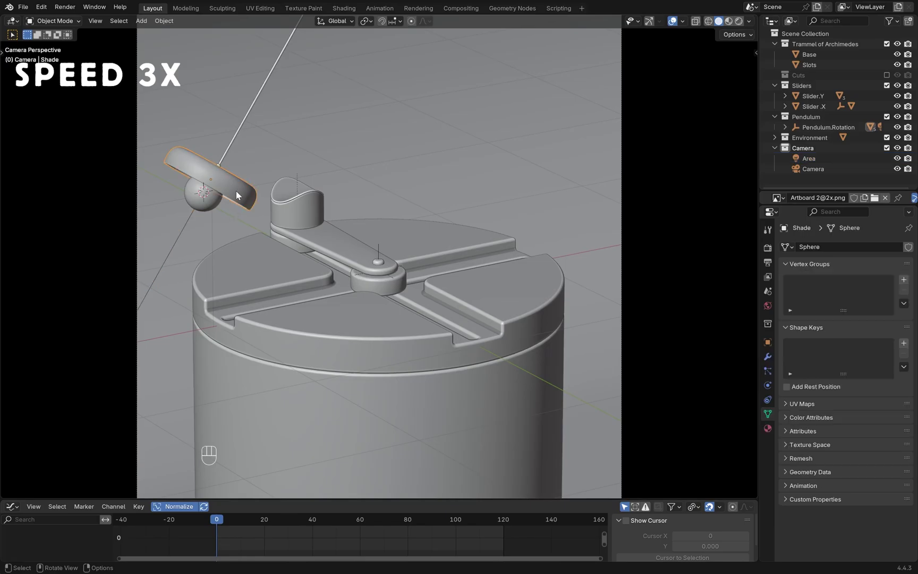
key("s")
key("z")
key("z")
right_click(231, 184)
Step: Scale the lampshade's entire mesh to about 1.225 along its local Z axis in Edit Mode
key("Tab")
key("a")
key("s")
key("z")
key("z")
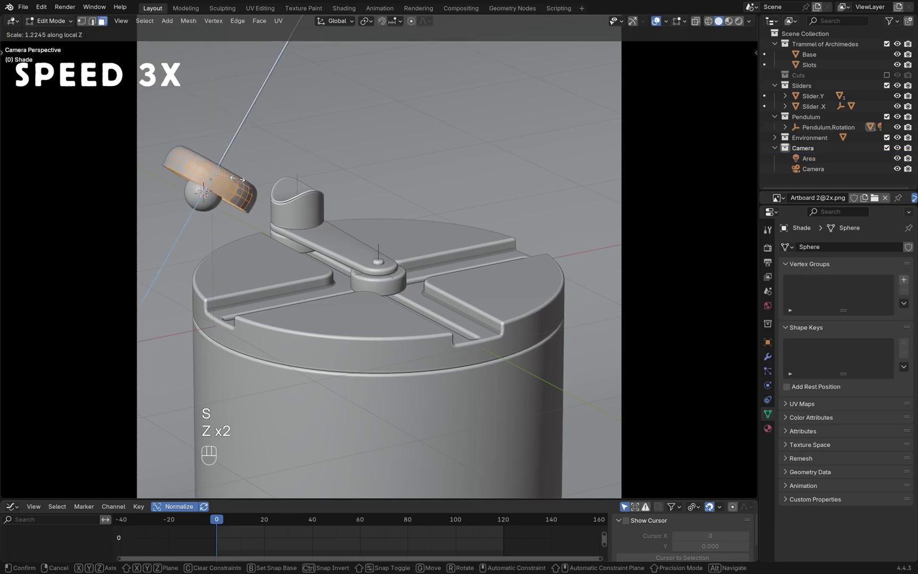
left_click(237, 181)
key("s")
key("shift+z")
right_click(241, 181)
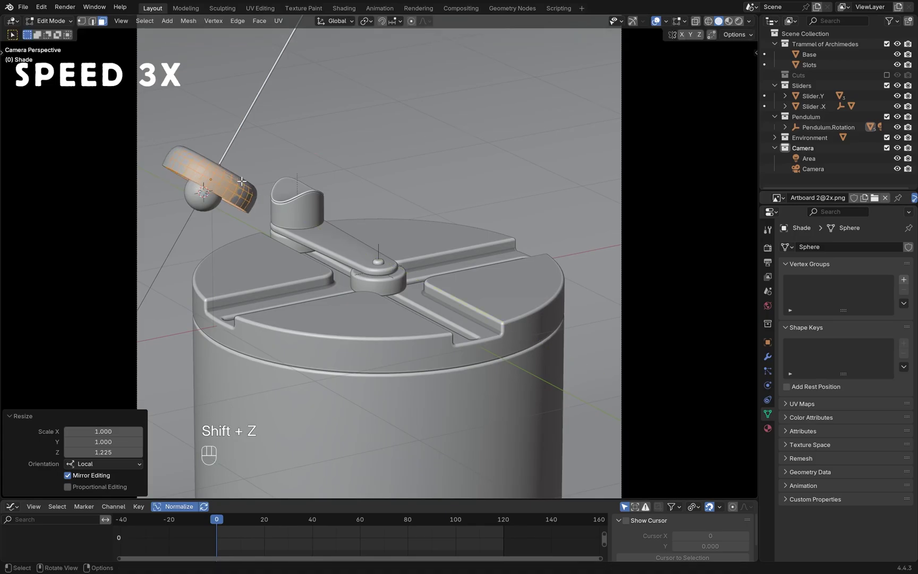
Step: Scale the lampshade's mesh up slightly in all directions and return to Object Mode
key("s")
key("Tab")
key("Home")
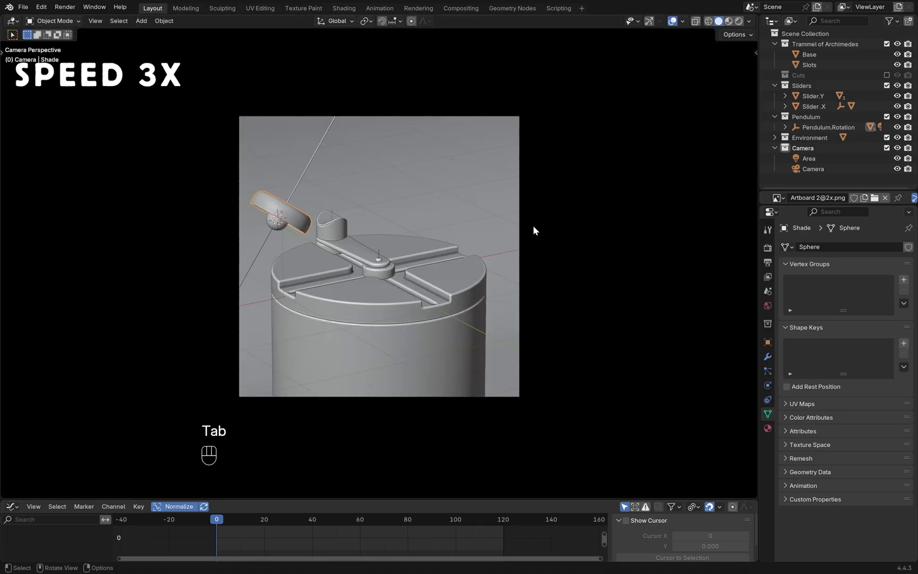
Step: Play the animation through the camera, inspect the lamp in rendered shading and go back to frame 0
key("space")
key("space")
left_click(738, 21)
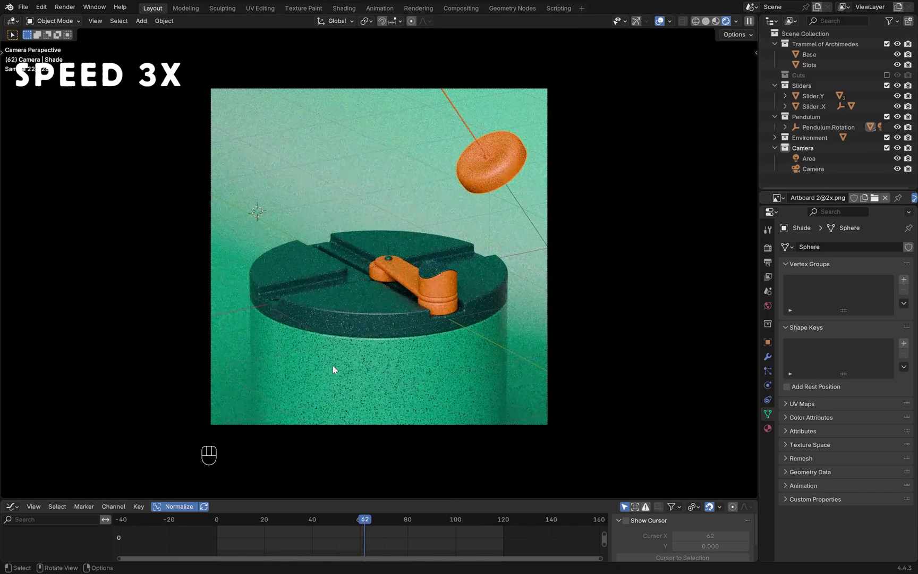
left_click(216, 523)
mouse_move(217, 524)
left_mouse_down()
mouse_move(302, 528)
mouse_move(216, 523)
left_mouse_up()
Step: Lock the camera to the view, reframe it slightly closer and from a higher angle, and unlock it
left_click(400, 361)
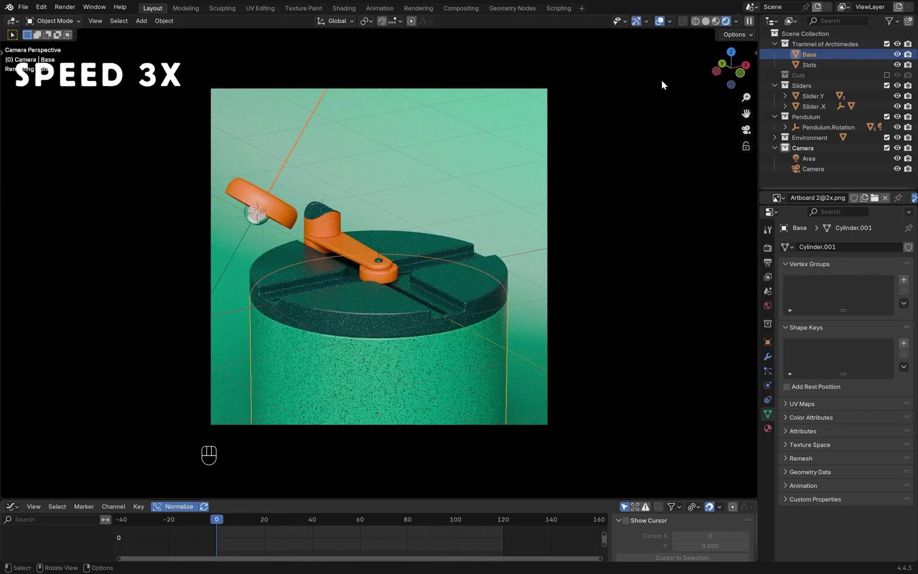
middle_click_drag(451, 325, 429, 289, "ctrl")
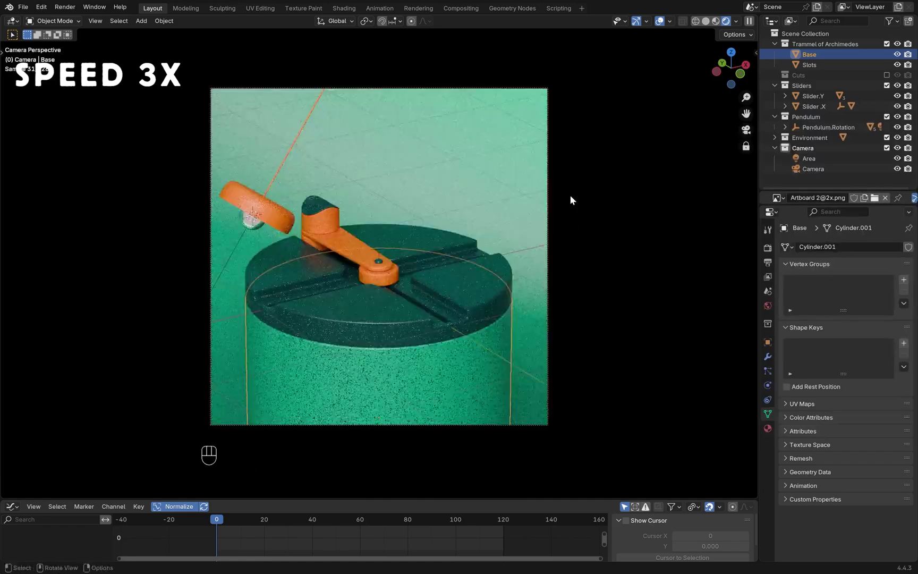
left_click(746, 146)
Step: Hide the viewport overlays and gizmos for a clean view of the camera frame
left_click(659, 22)
left_click(636, 22)
scroll(509, 182, "up", 1)
scroll(570, 191, "up", 2, "shift")
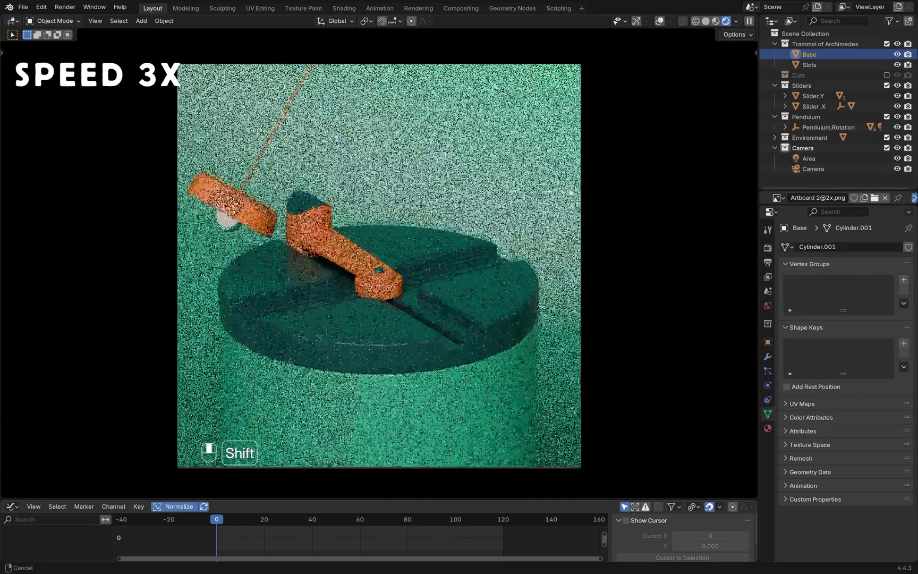
Step: Play the animation in solid shading and compare frames 0 and 120 repeatedly to check the loop
key("space")
left_click(214, 522)
key("space")
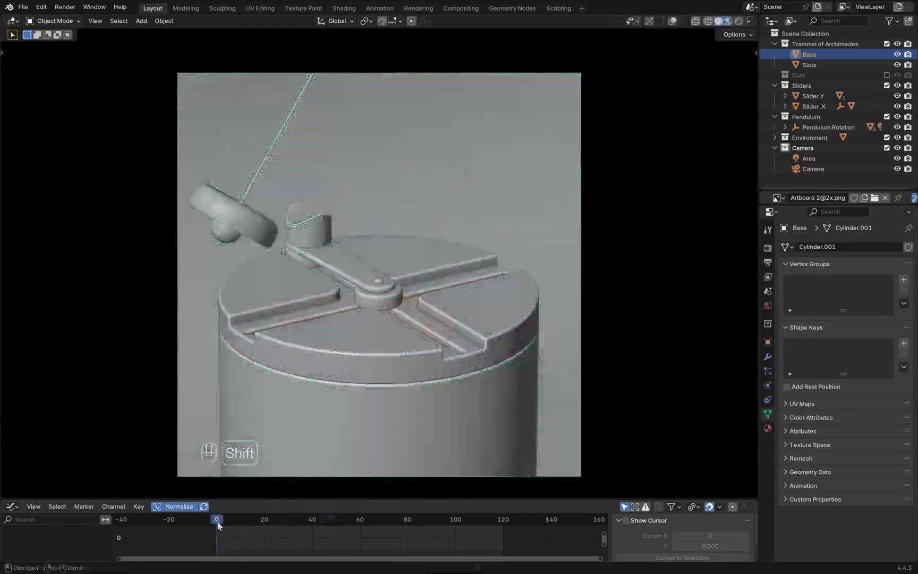
key("shift+Right")
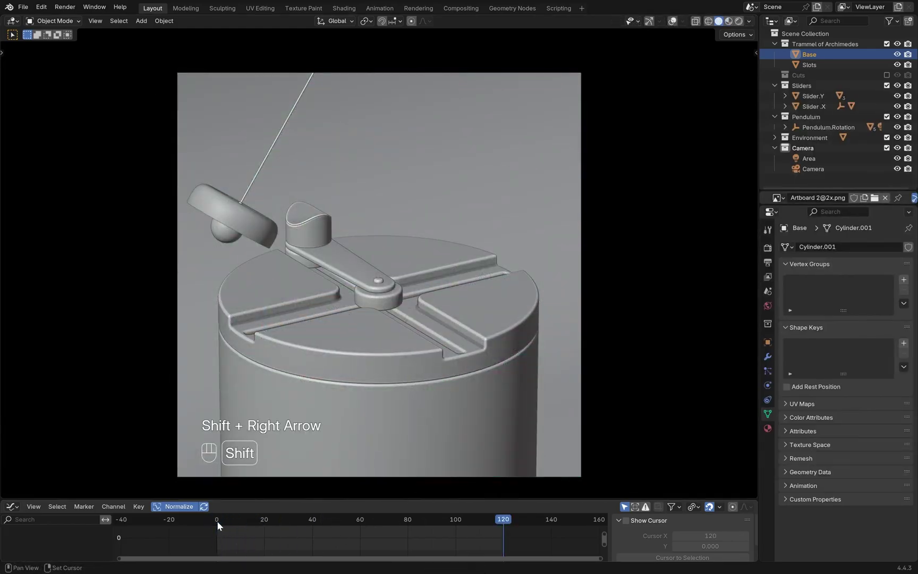
key("shift+Left")
key("shift+Right")
key("shift+Left")
key("shift+Right")
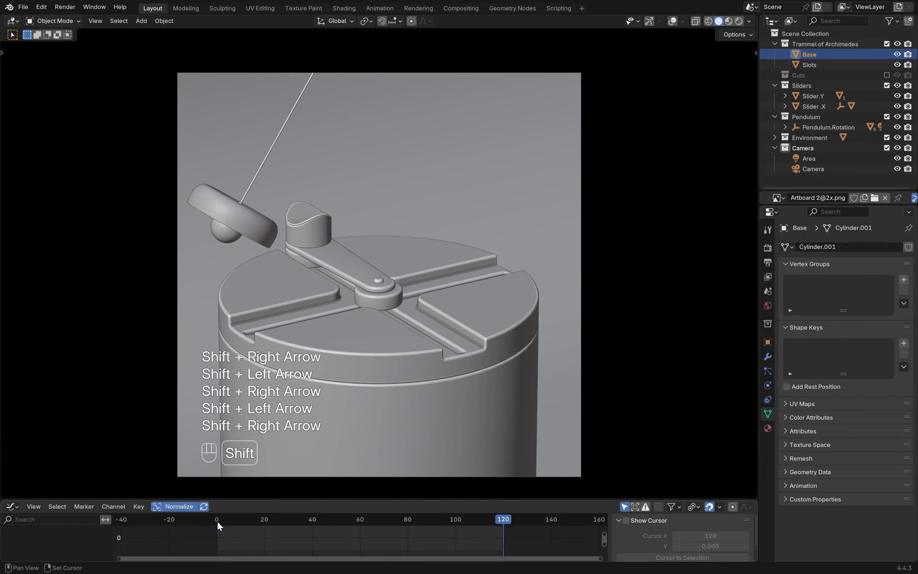
key("shift+Left")
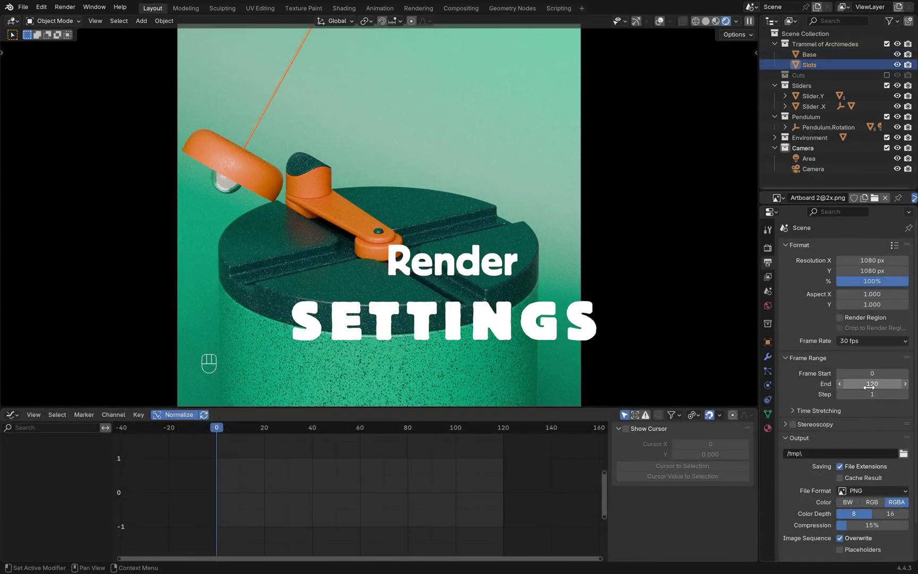
Step: Set the end frame to 119 and the output to "Trammel of Archimedes_" in the project folder as 16-bit RGB PNG
left_click_drag(868, 383, 867, 384)
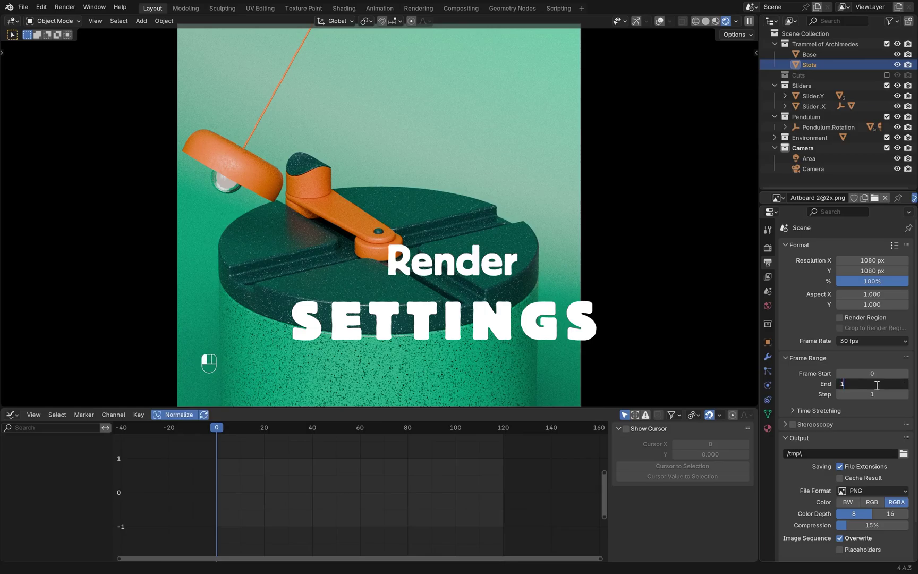
key("Return")
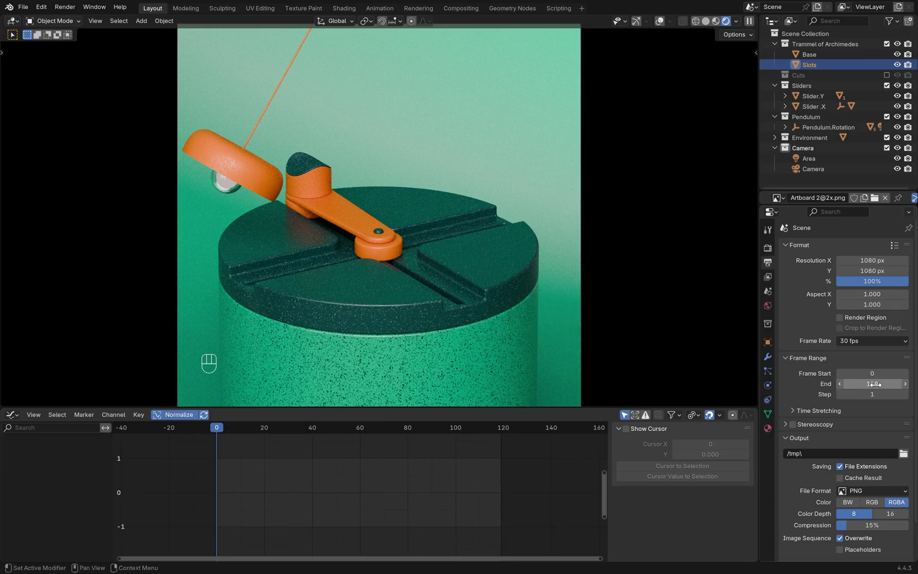
scroll(787, 359, "down", 2)
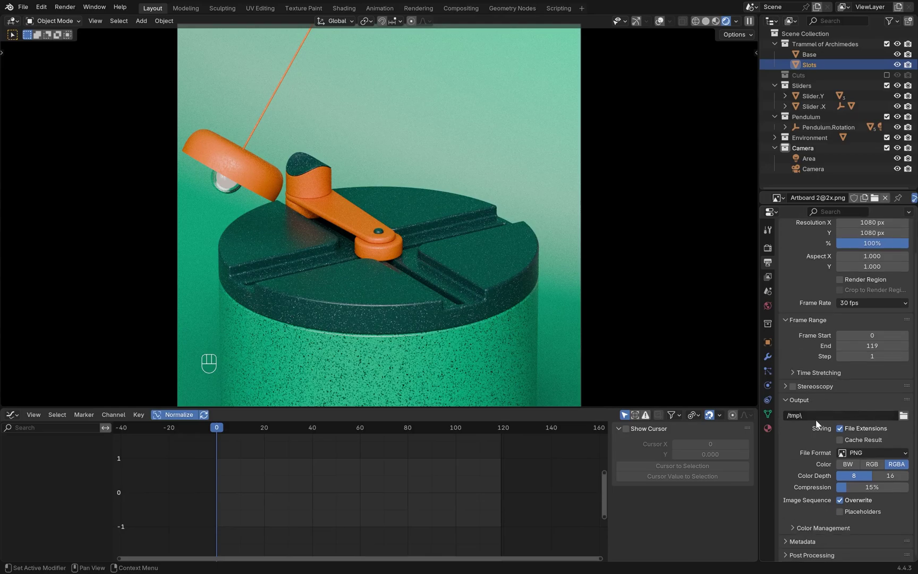
left_click(903, 415)
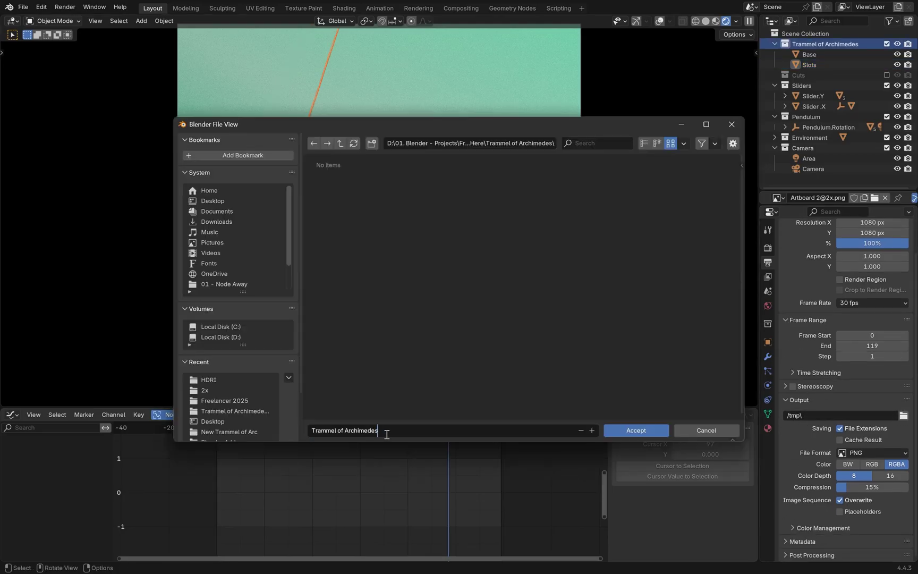
left_click(635, 430)
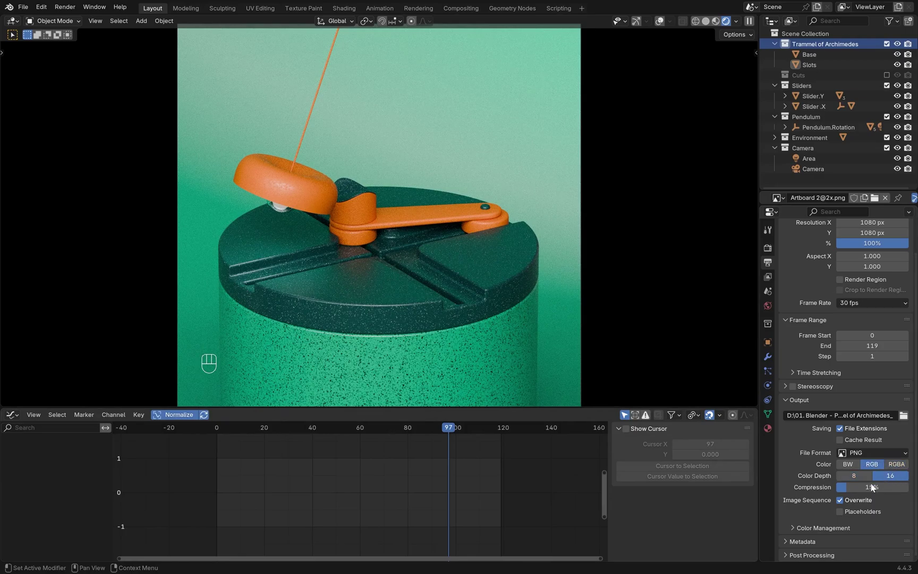
Step: Check the output color management and make a test render of frame 97
left_click(792, 527)
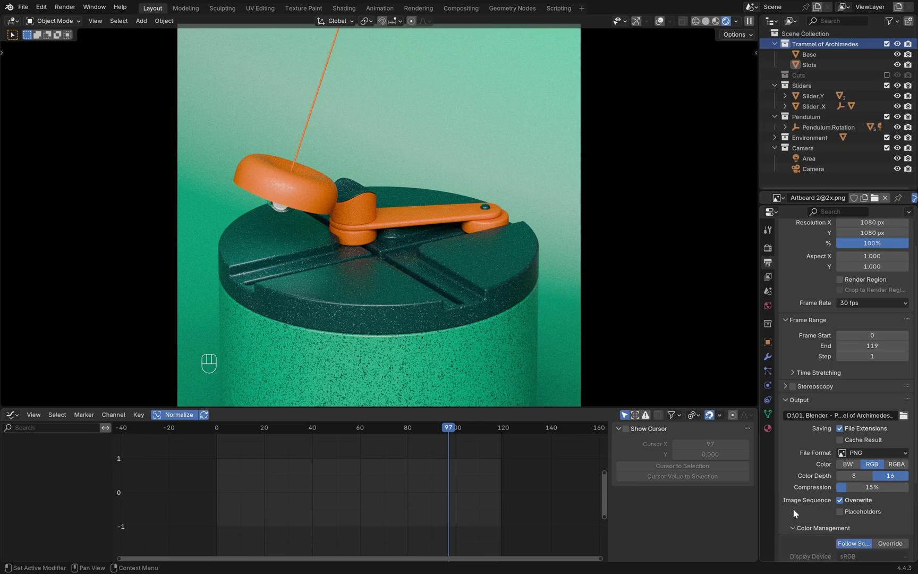
scroll(793, 508, "down", 4)
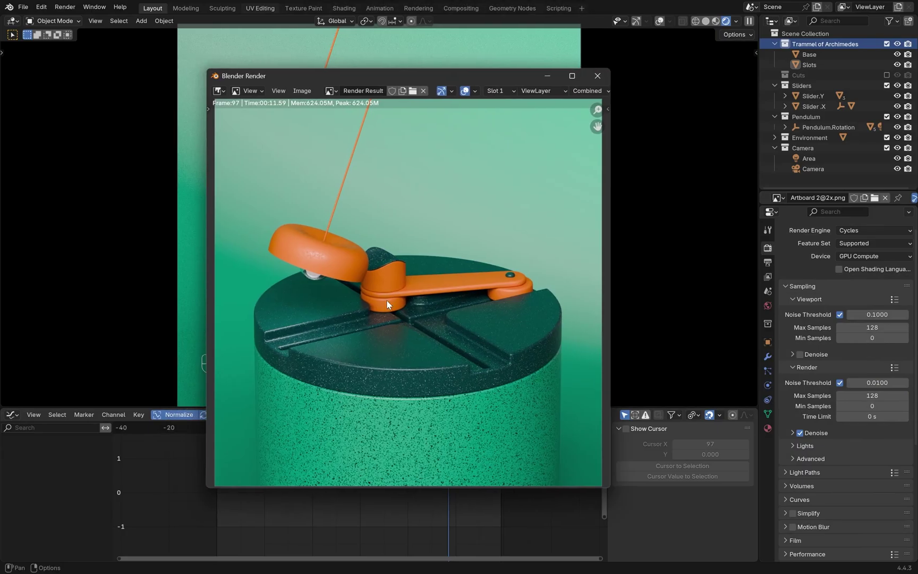
left_click(597, 77)
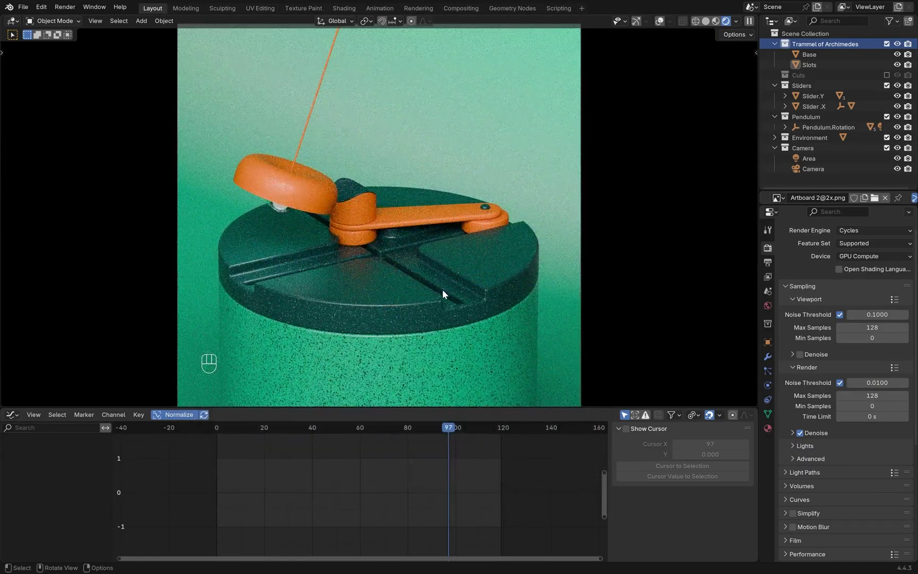
Step: Orbit the locked camera to a slightly lower angle on the trammel and return to frame 0
left_click(442, 289)
left_click(637, 20)
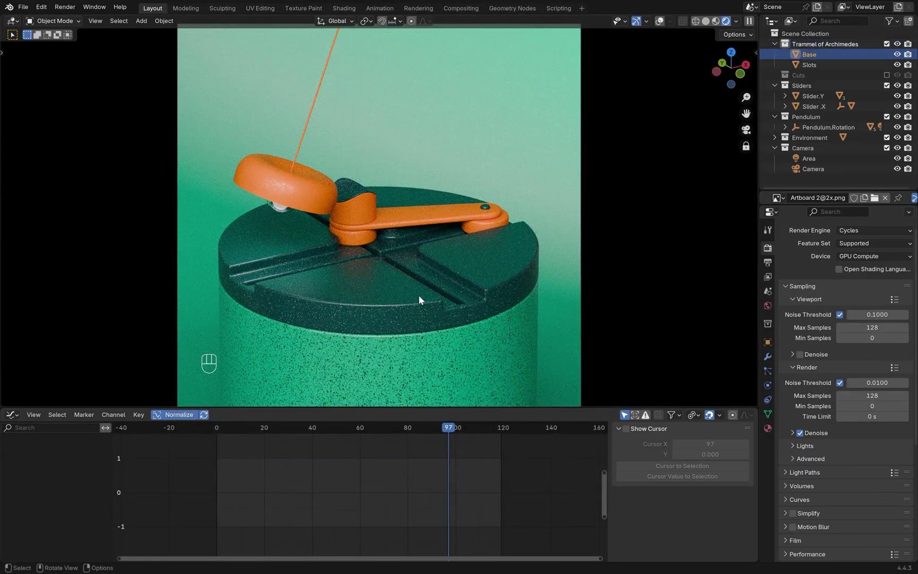
middle_click_drag(416, 301, 410, 313)
left_click_drag(231, 425, 216, 431)
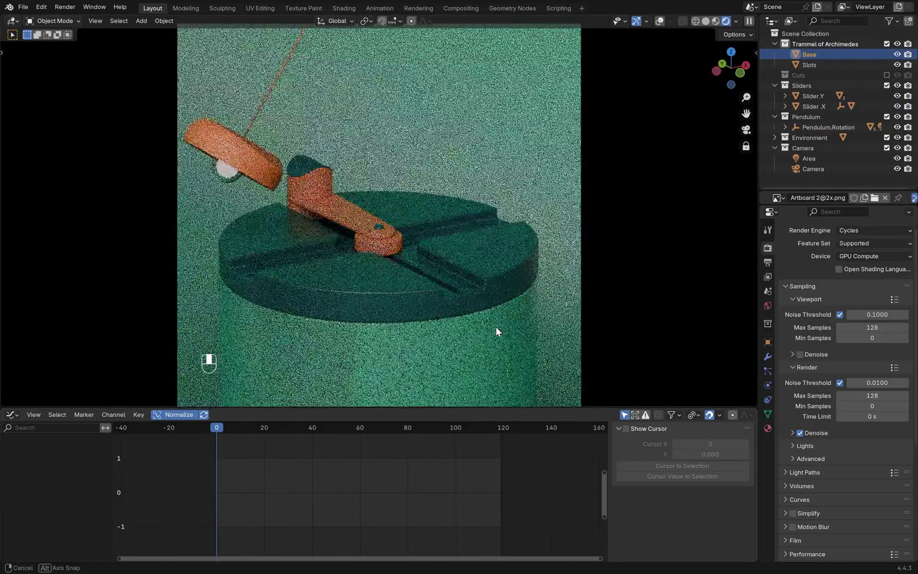
Step: Enlarge the viewport and play the animation in solid shading to check the new camera framing
left_click_drag(478, 408, 478, 549)
left_click(717, 24)
key("space")
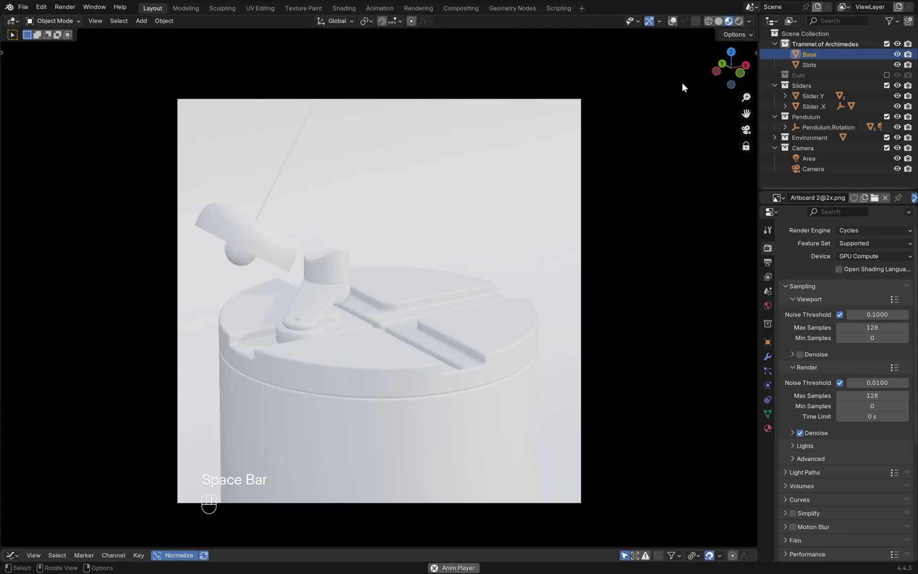
left_click(718, 22)
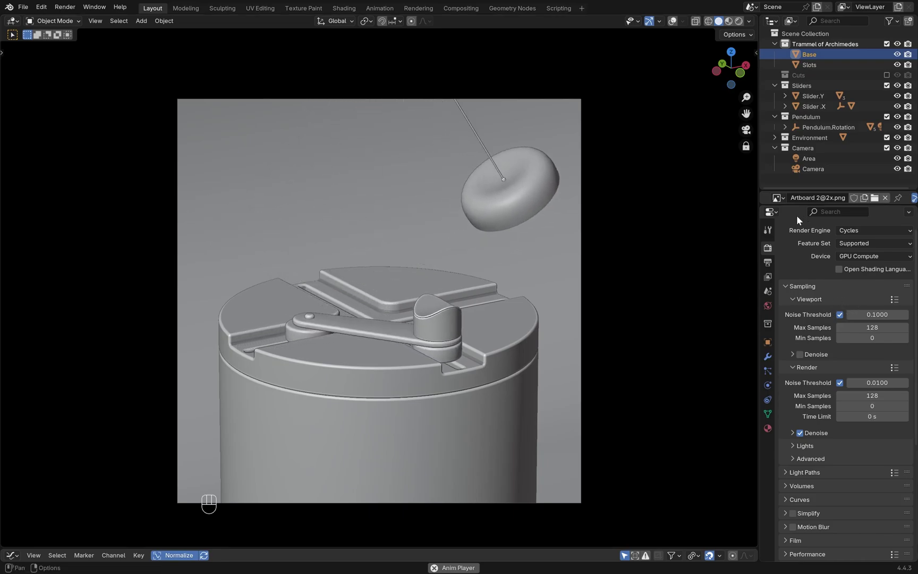
Step: Review the output settings and render the full animation
left_click(768, 263)
left_click(65, 7)
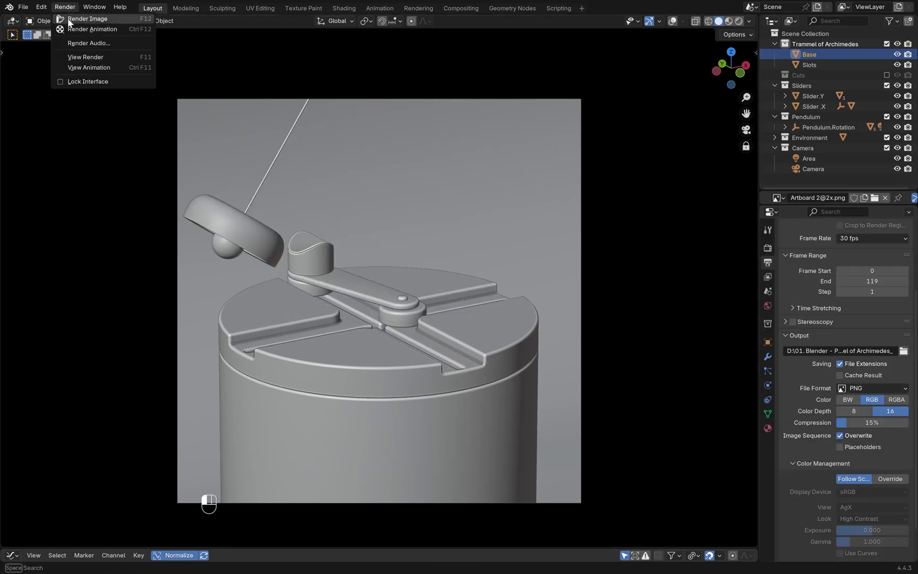
left_click(99, 30)
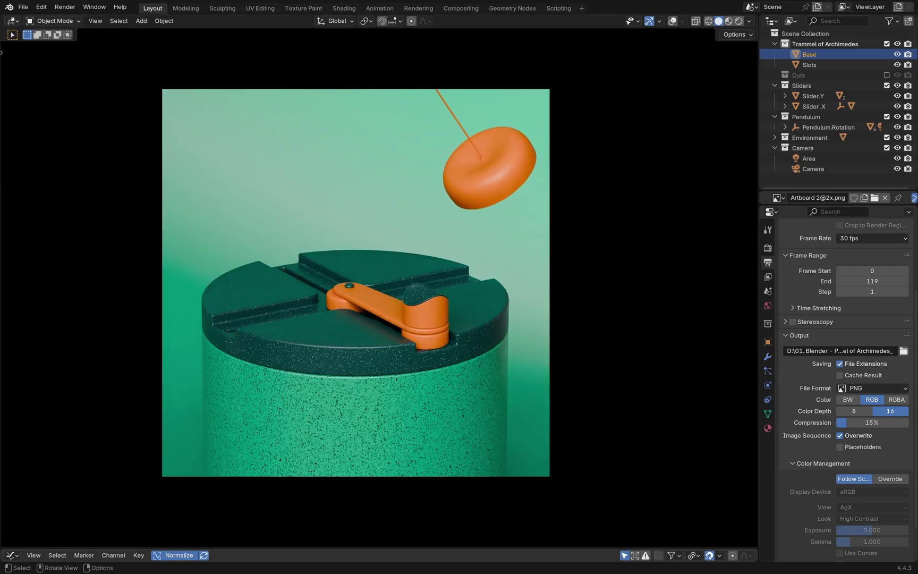